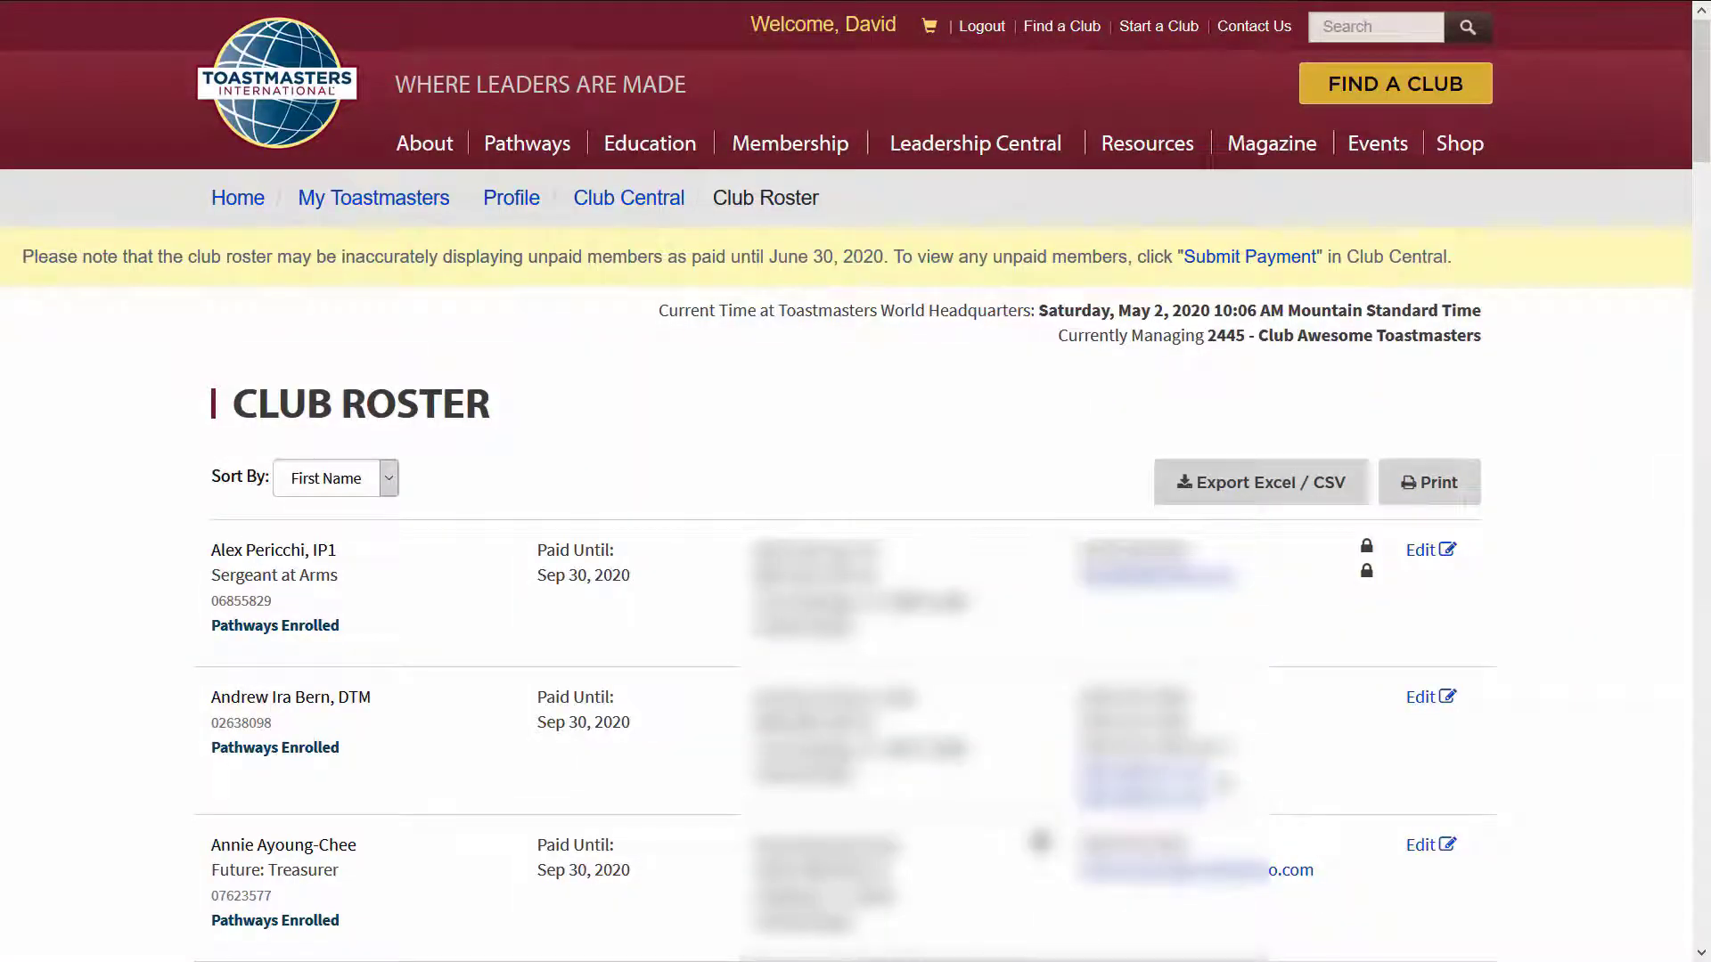
# - Export the club roster as Excel/CSV and copy all member data, including the header row, from demo-members.csv
pyautogui.click(1255, 483)
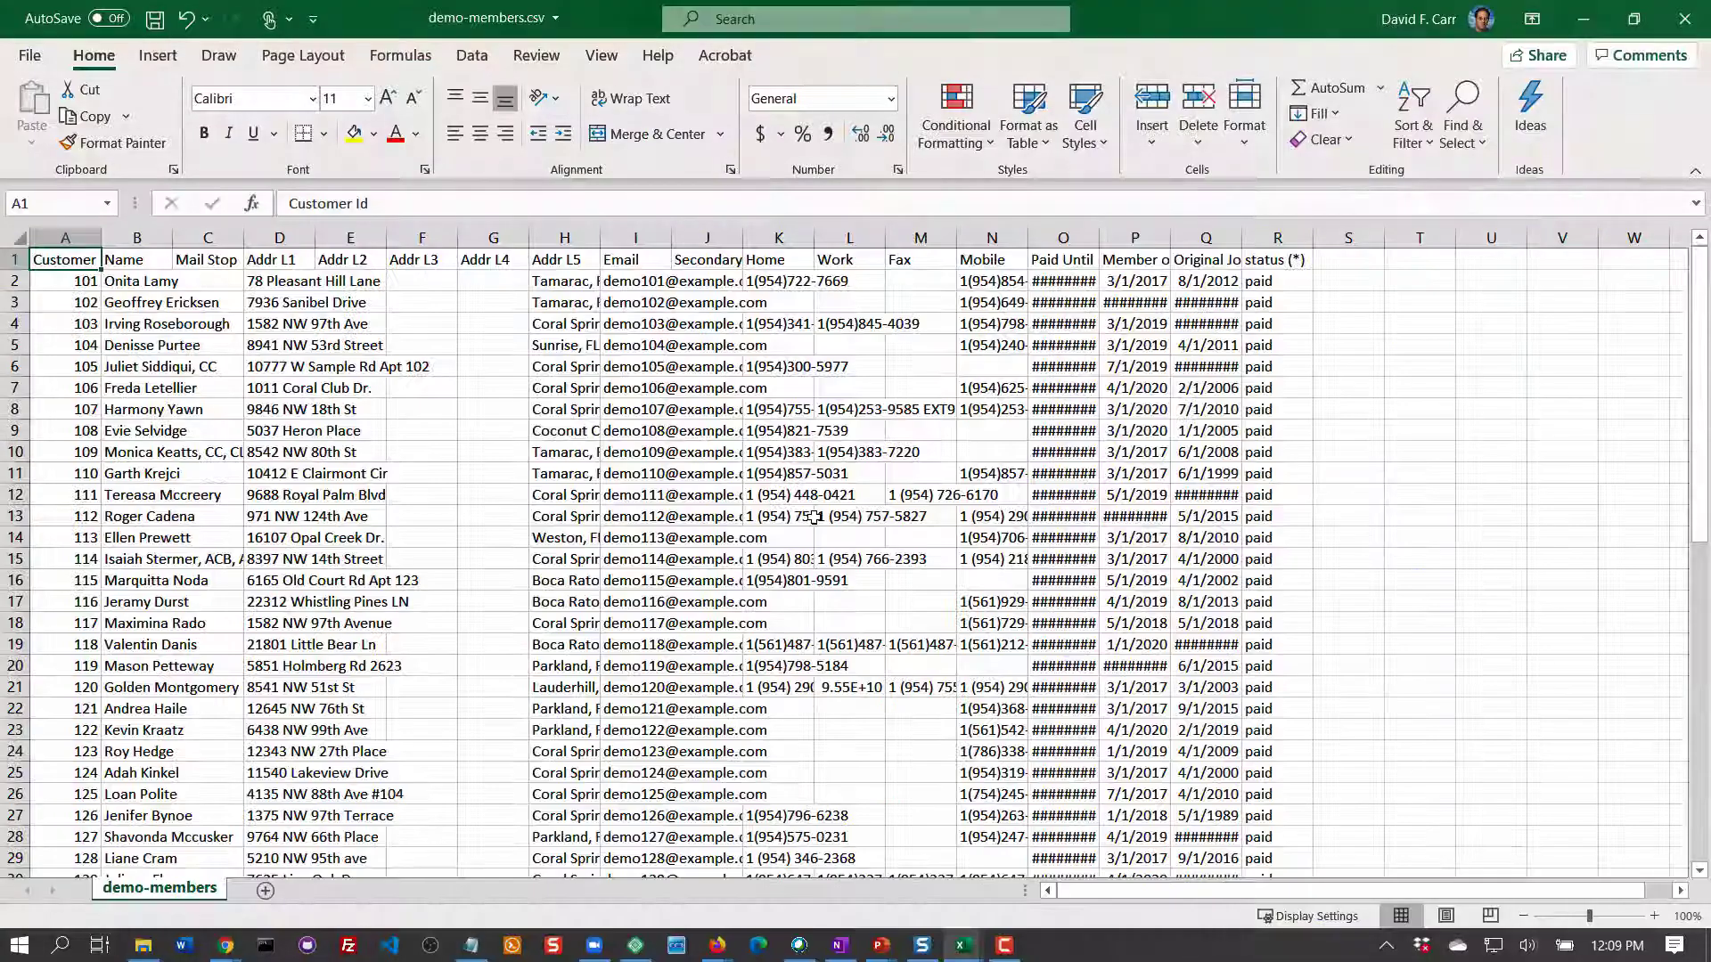
pyautogui.hotkey('ctrl', 'a')
pyautogui.scroll(-6, 815, 517)
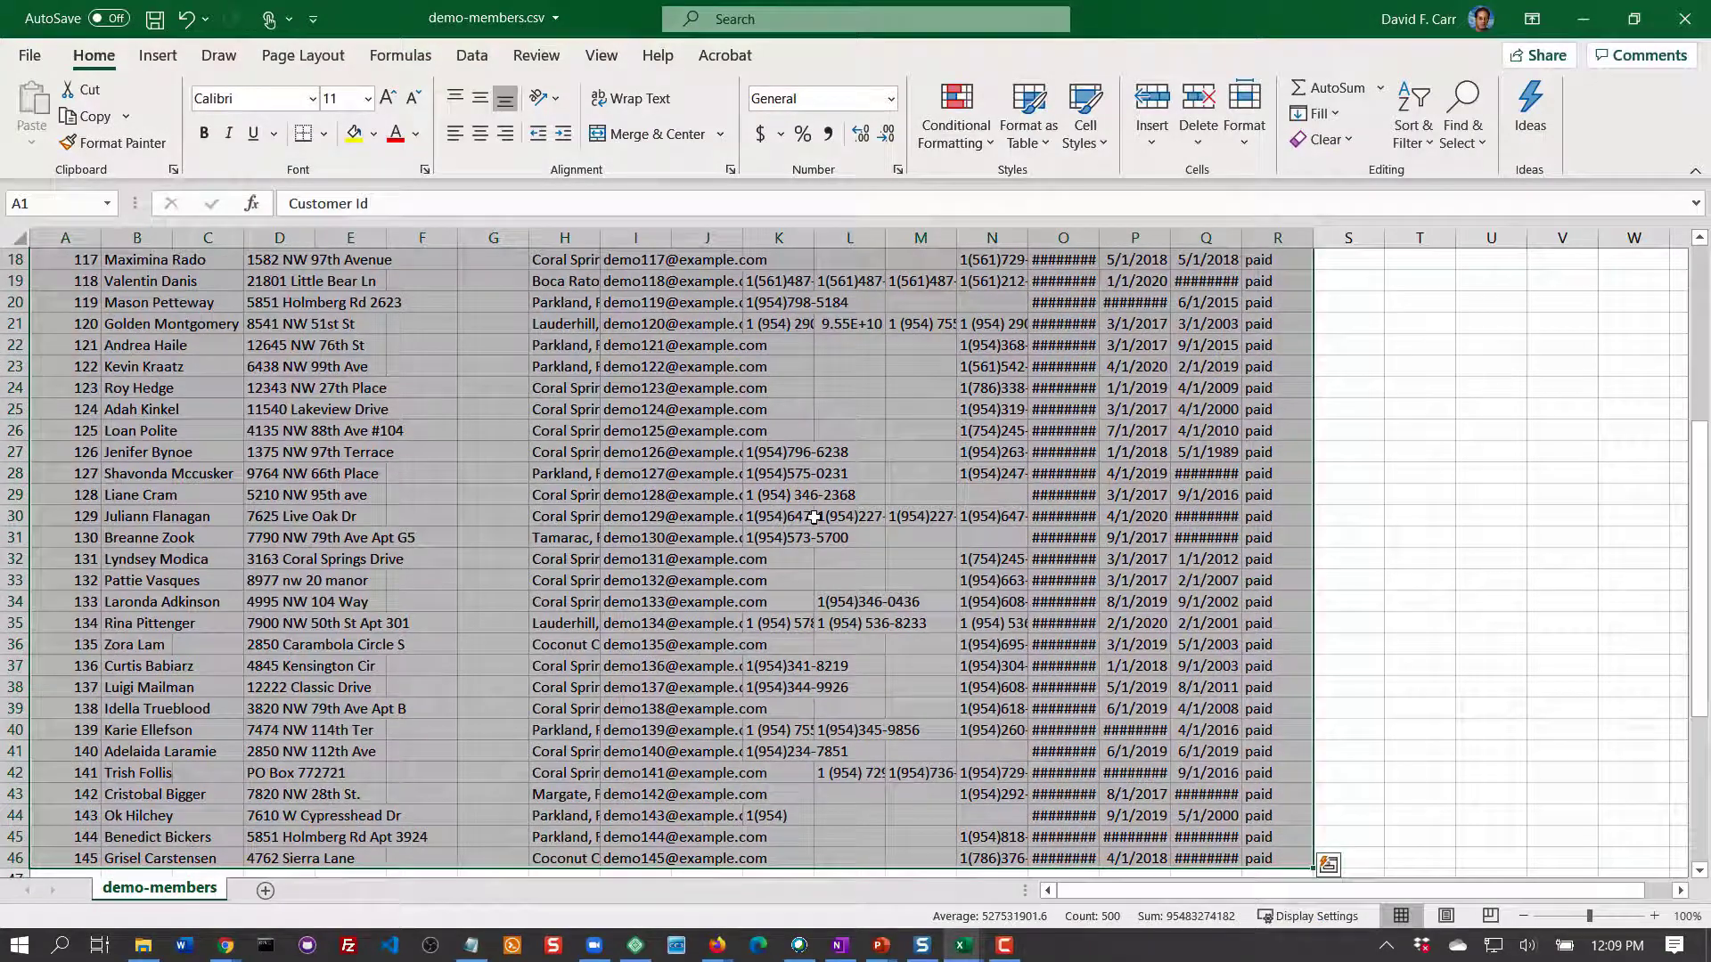
pyautogui.hotkey('ctrl', 'c')
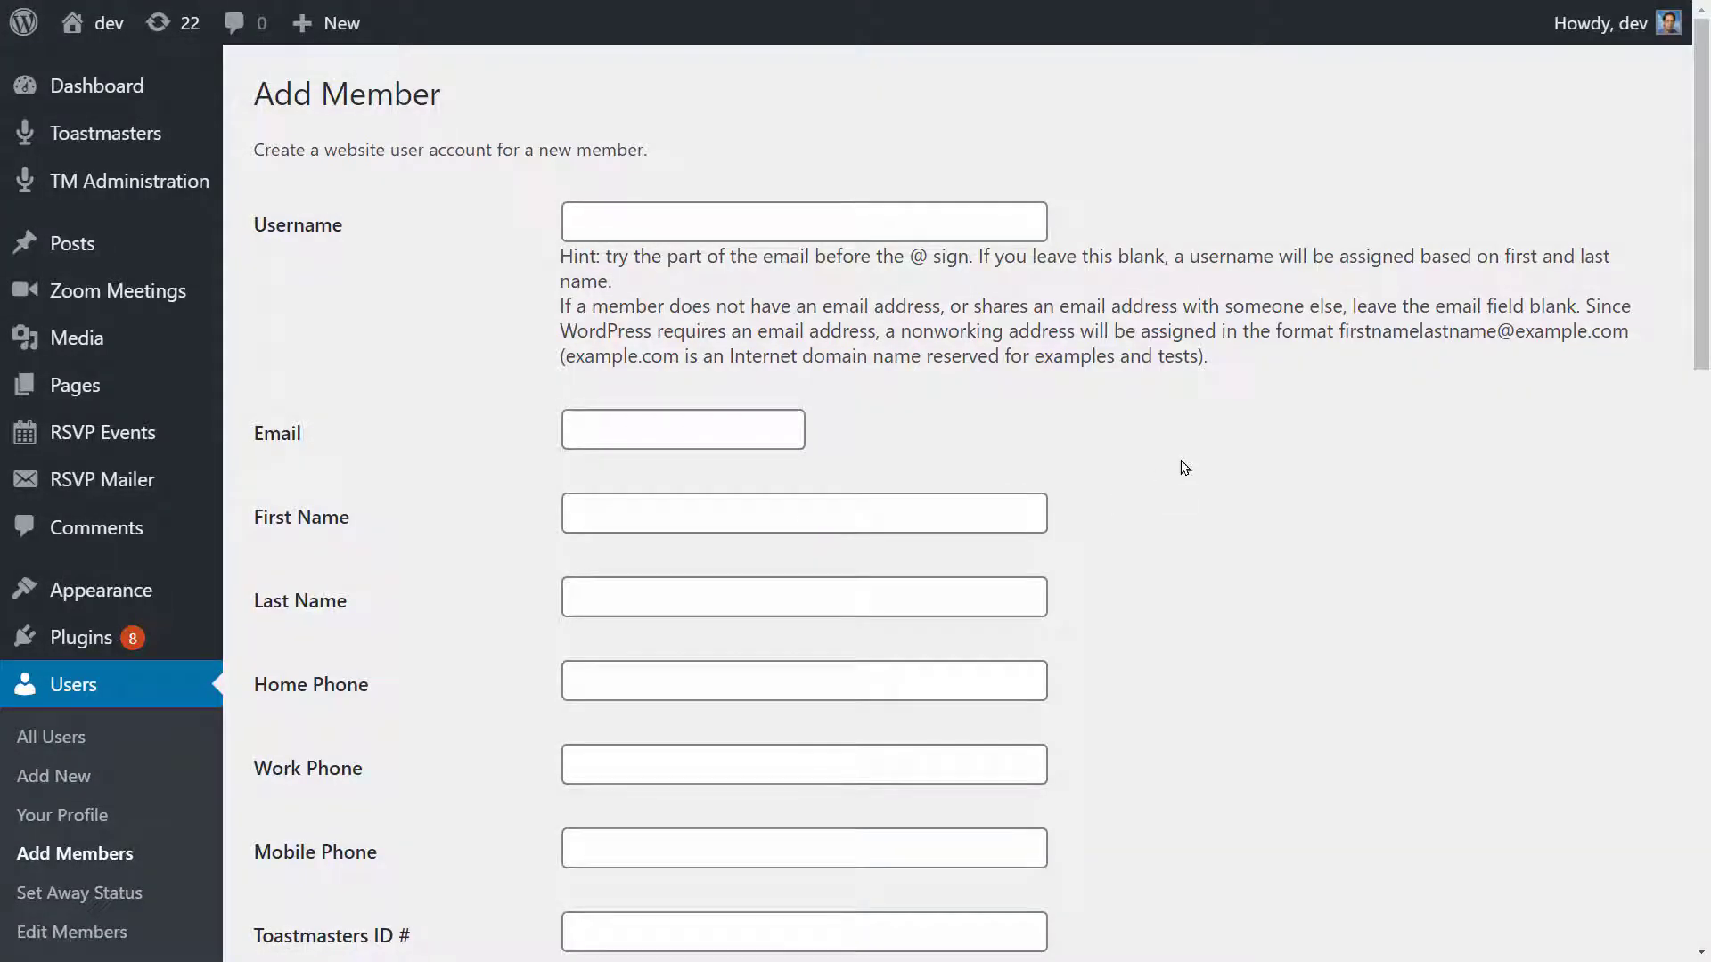
# - Paste the copied member spreadsheet data into the import box on the WordPress Add Members page and import it
pyautogui.scroll(-6, 1183, 468)
pyautogui.scroll(-7, 1178, 468)
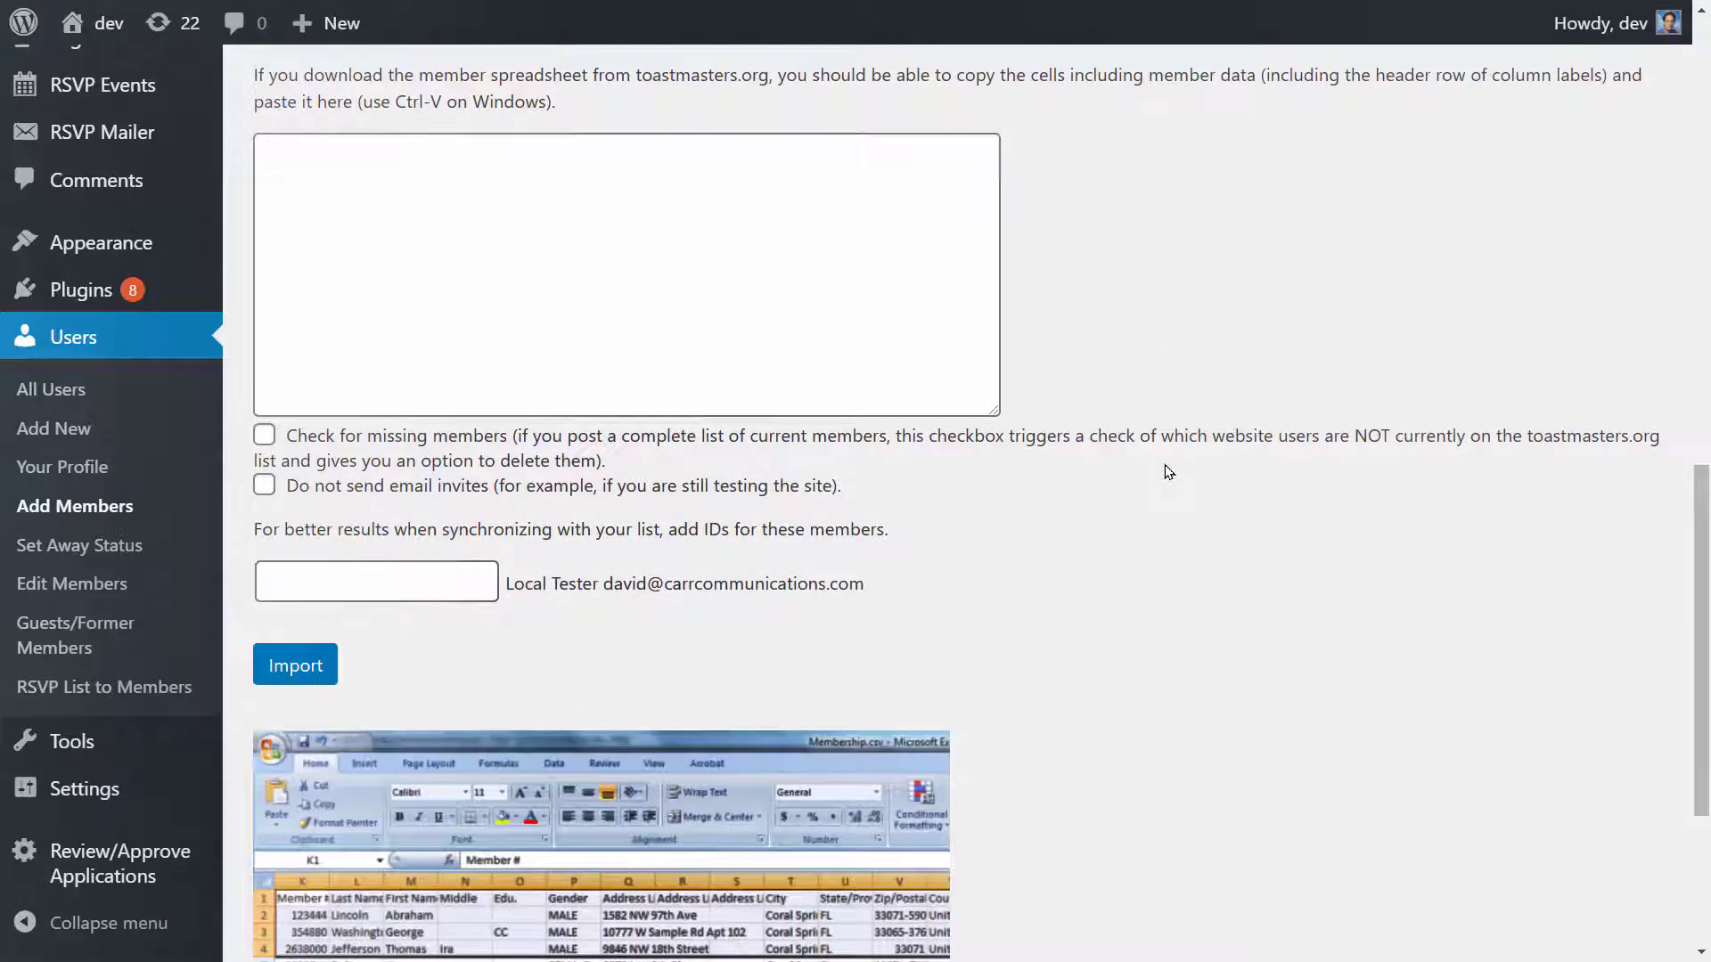
pyautogui.click(623, 272)
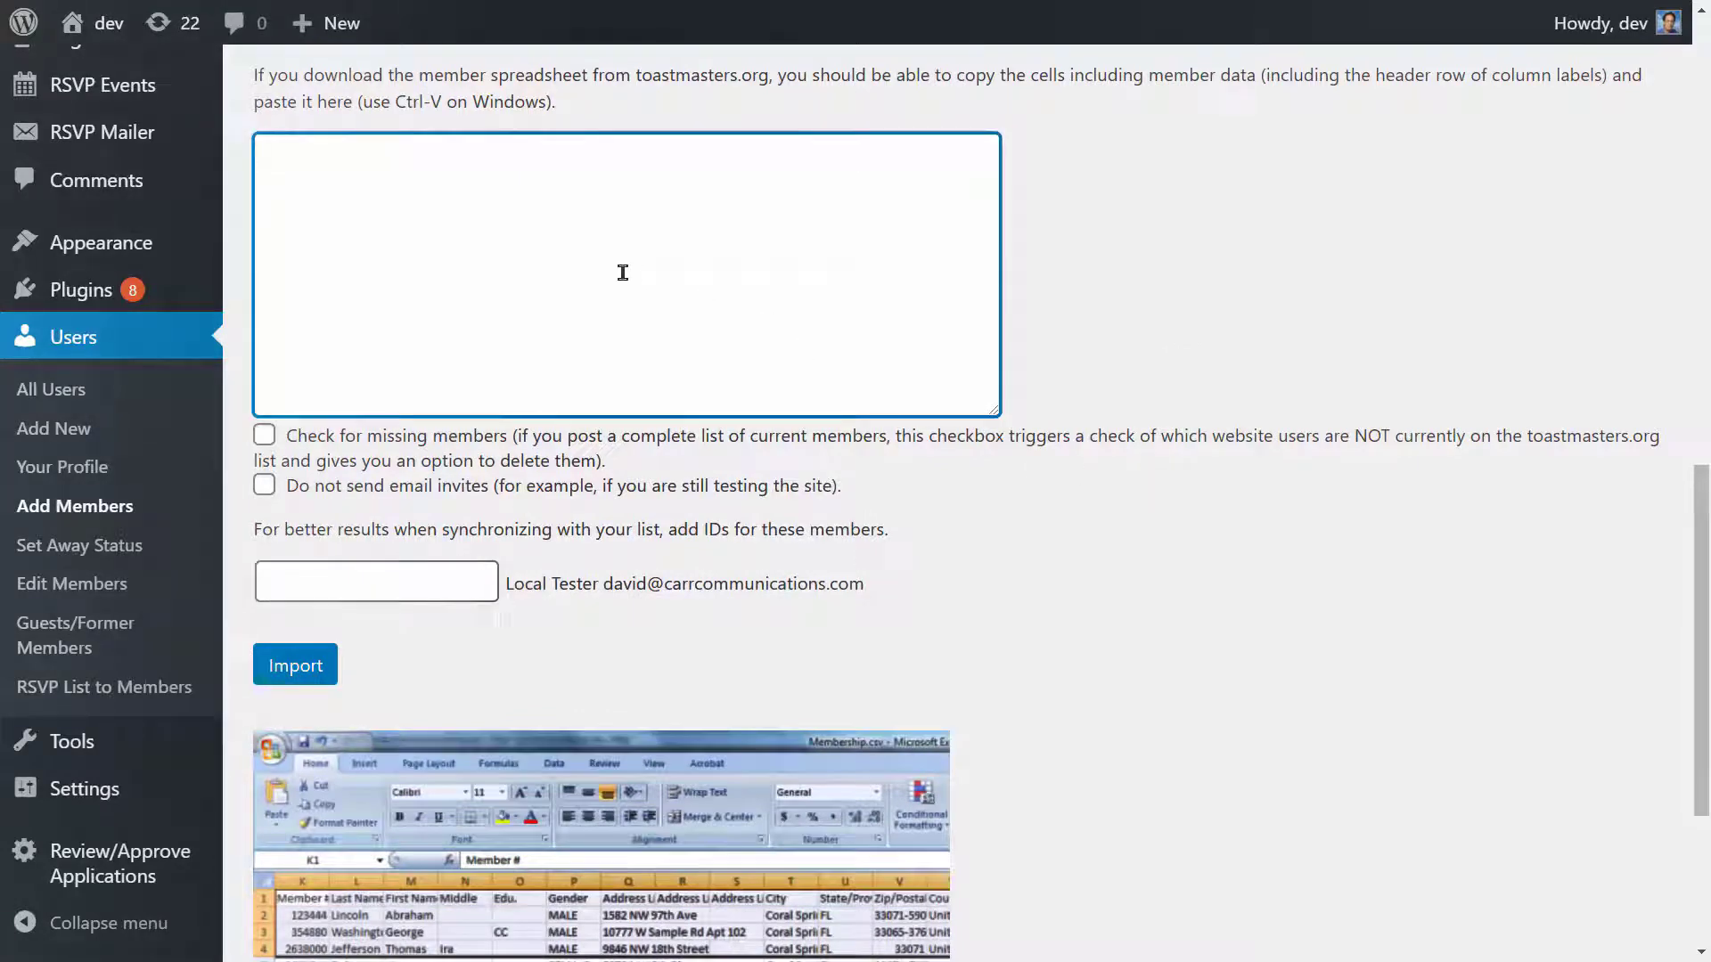
pyautogui.hotkey('ctrl', 'v')
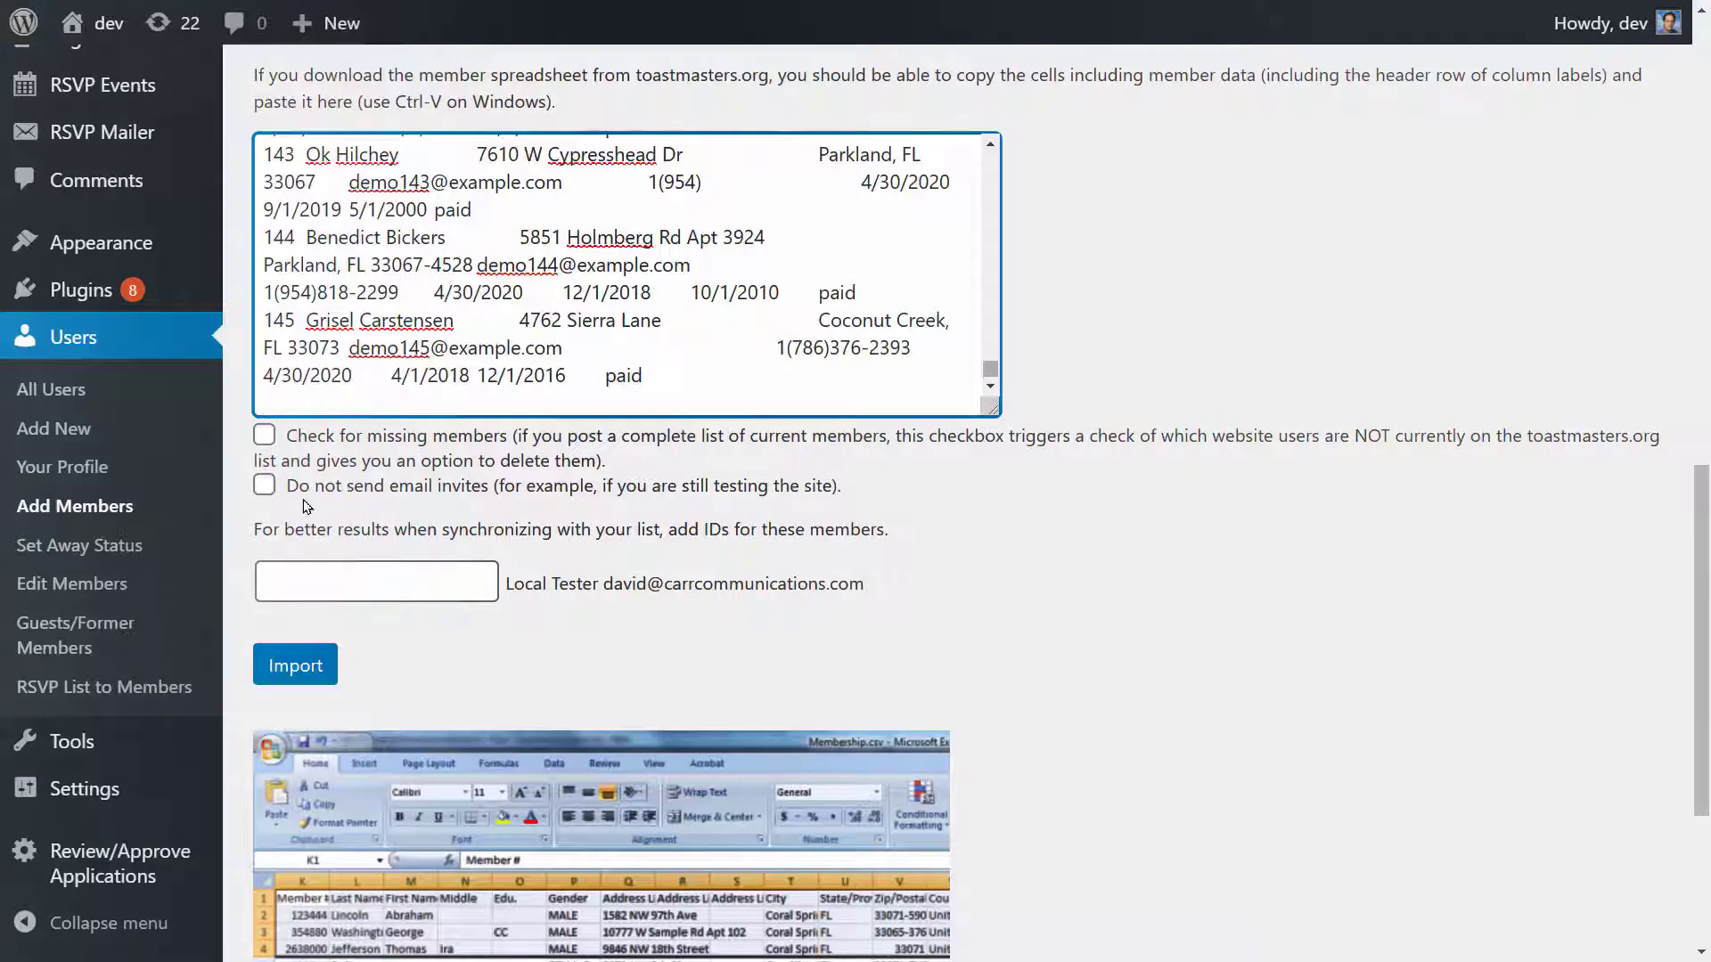
pyautogui.click(297, 669)
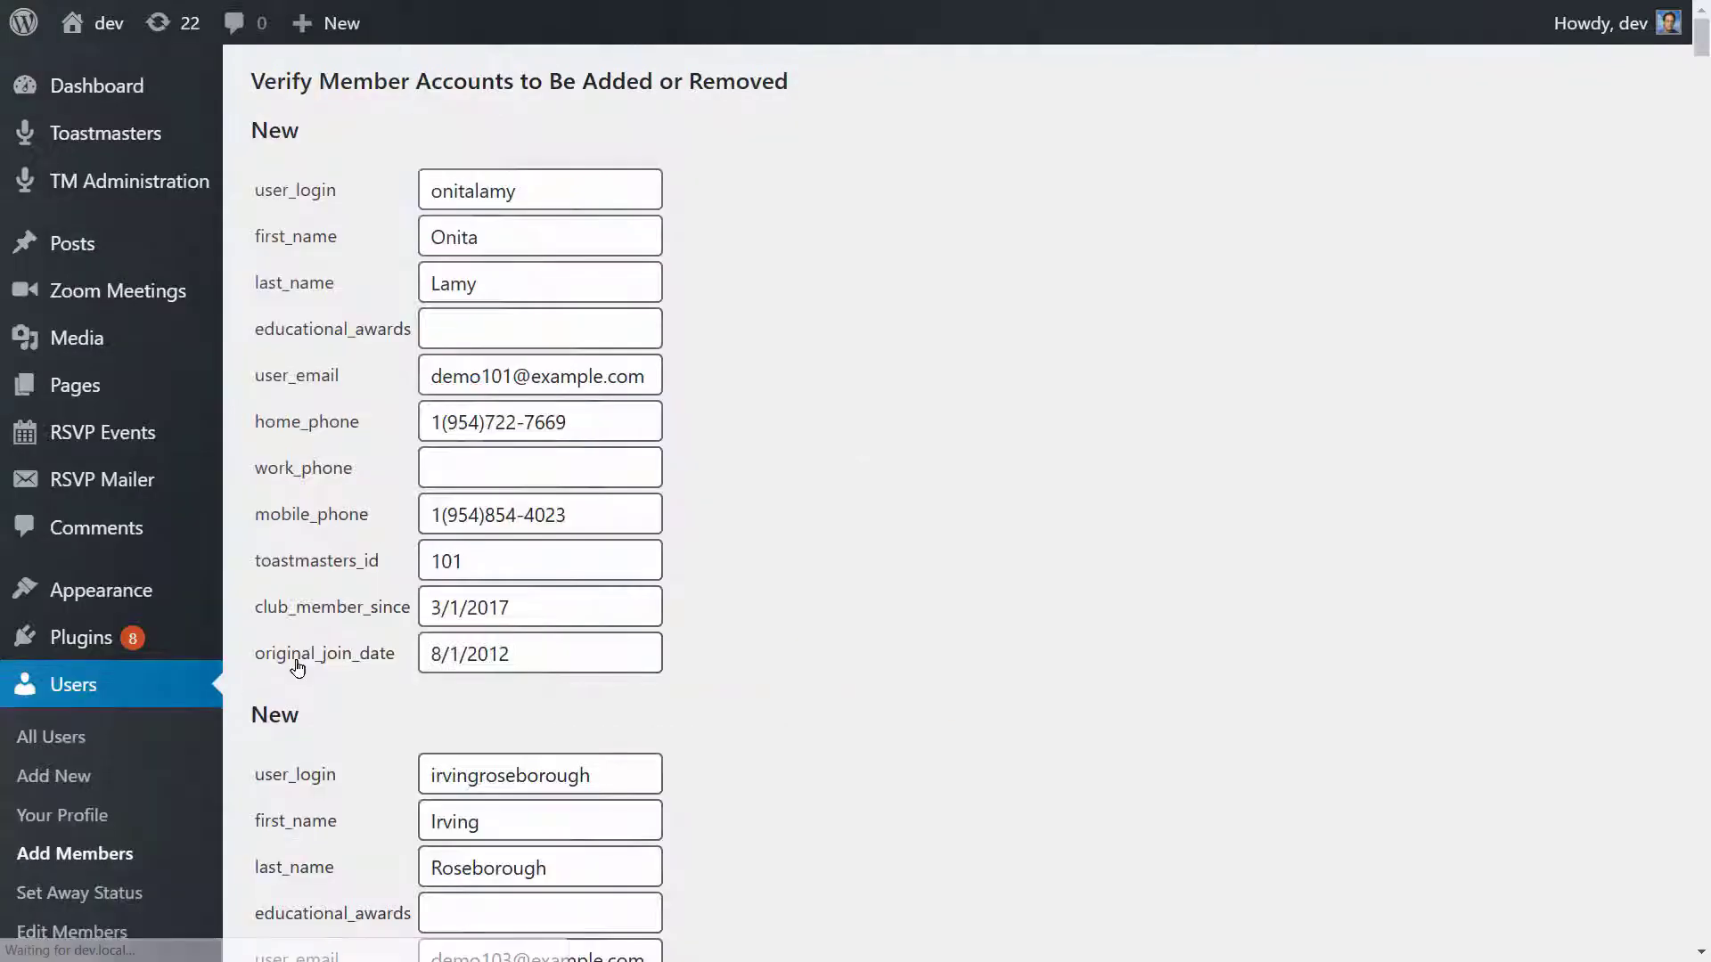
# - Review the list of new member accounts and submit them for creation
pyautogui.scroll(-10, 1061, 485)
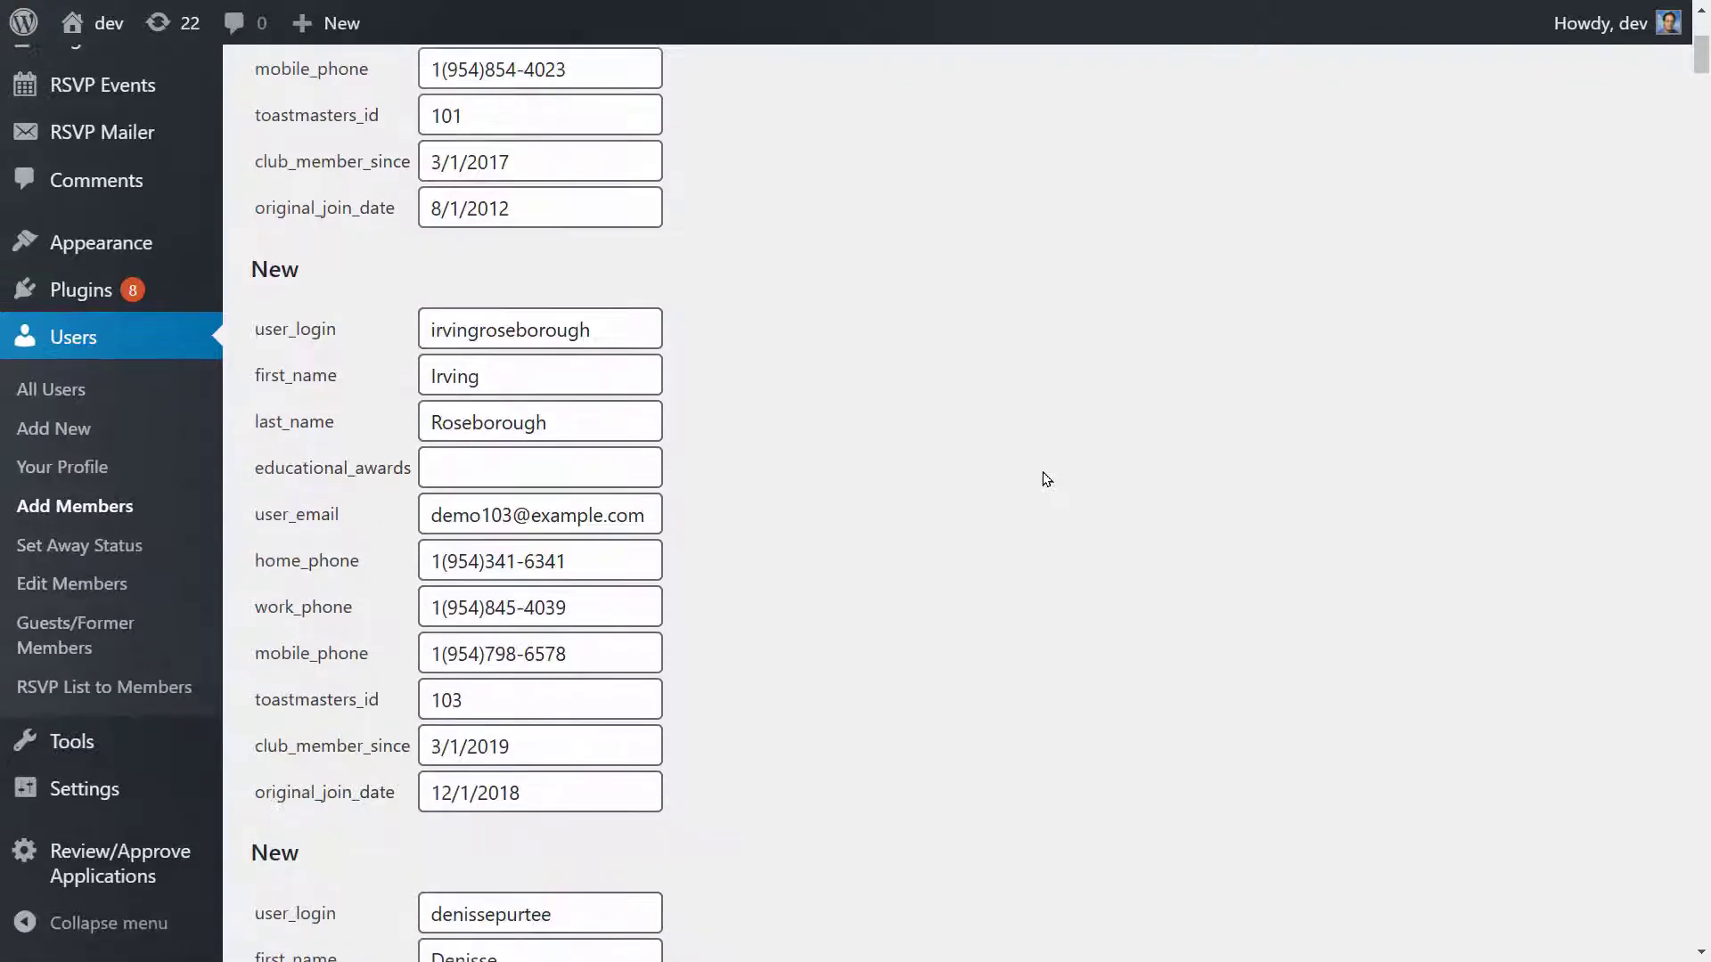
pyautogui.scroll(-20, 1044, 477)
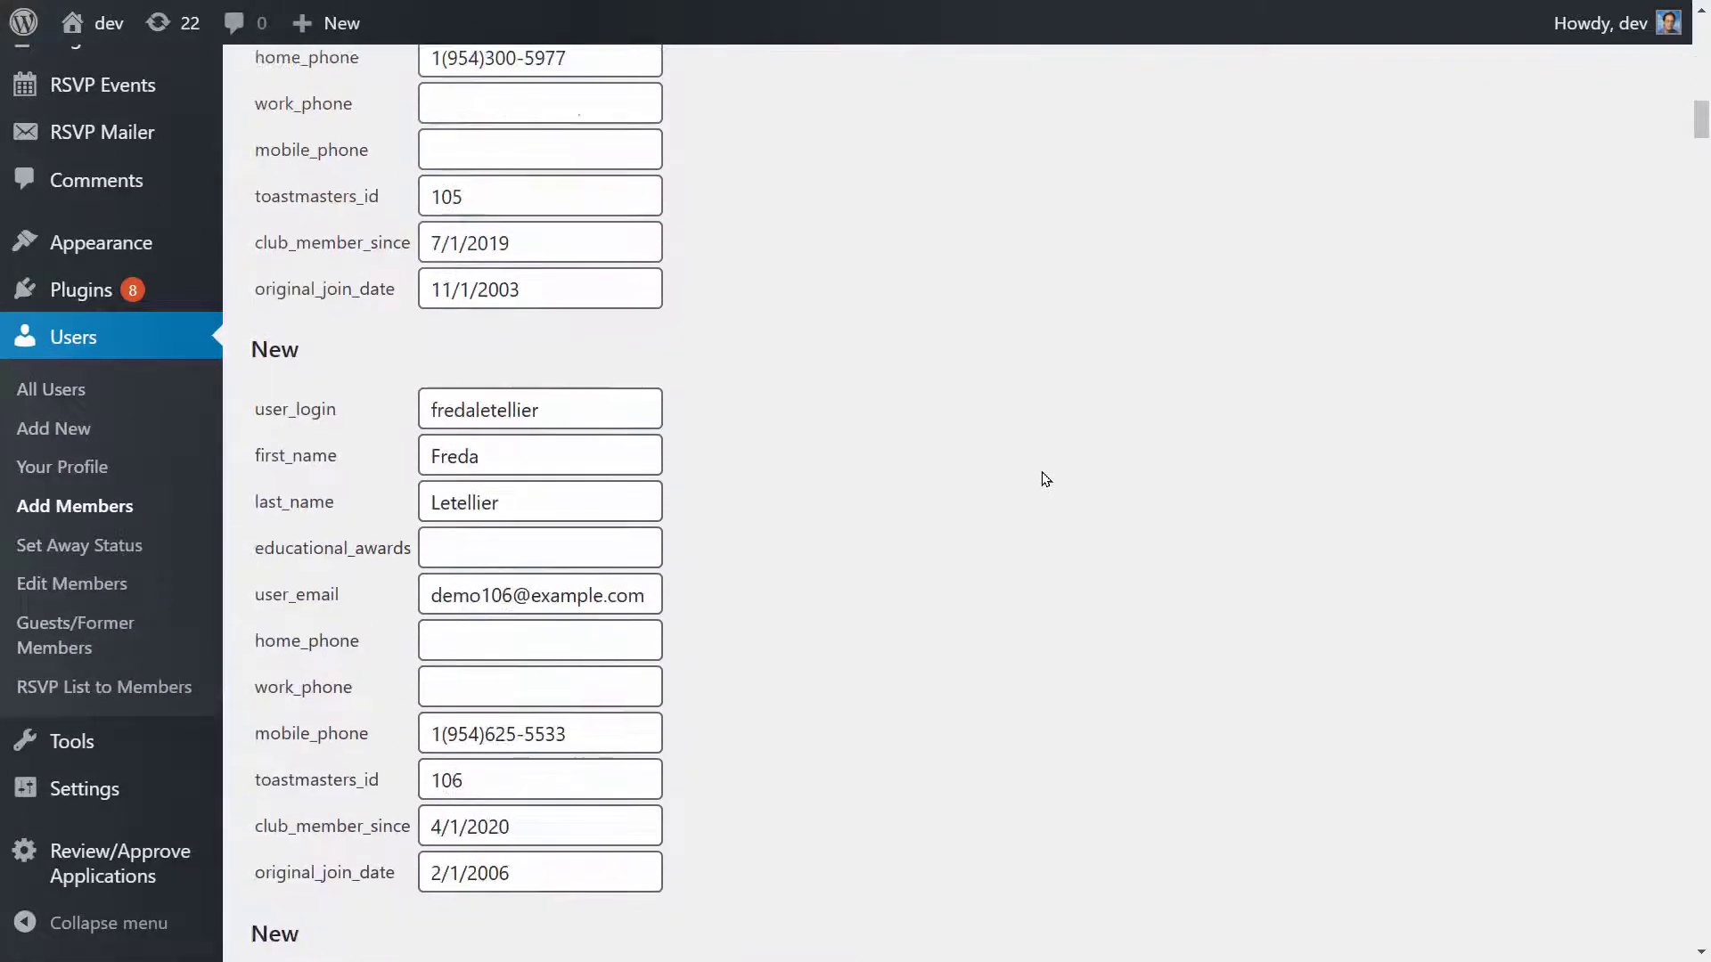
pyautogui.scroll(-20, 1034, 468)
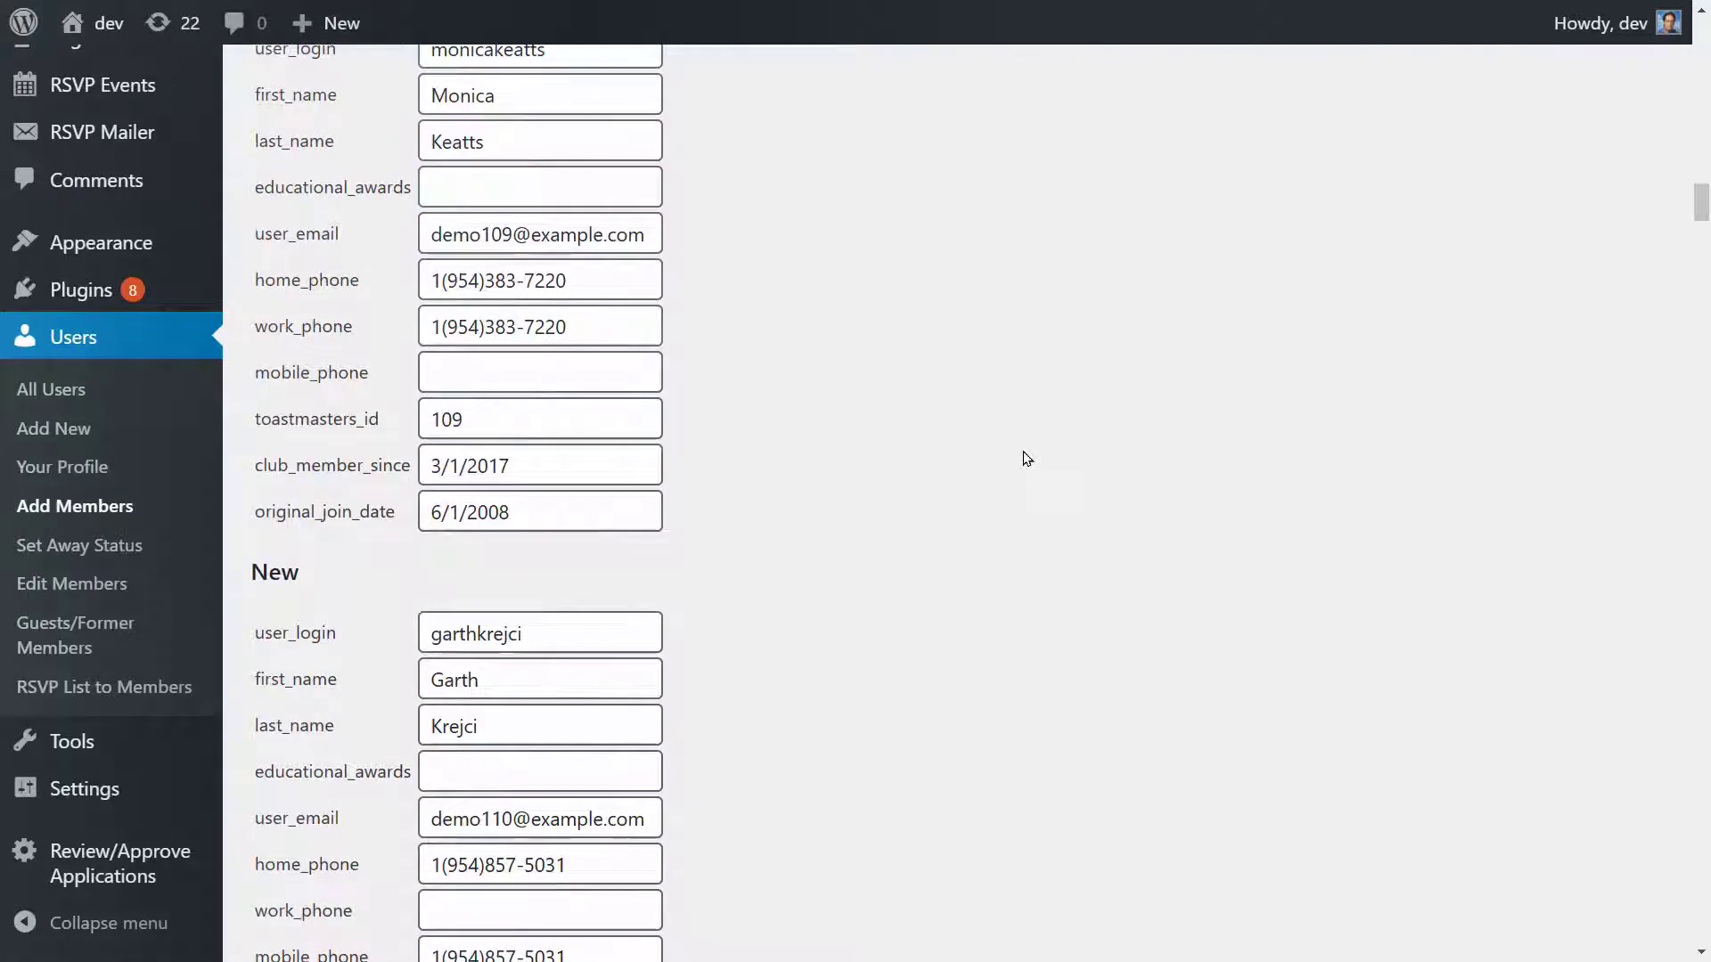
pyautogui.scroll(-20, 1028, 459)
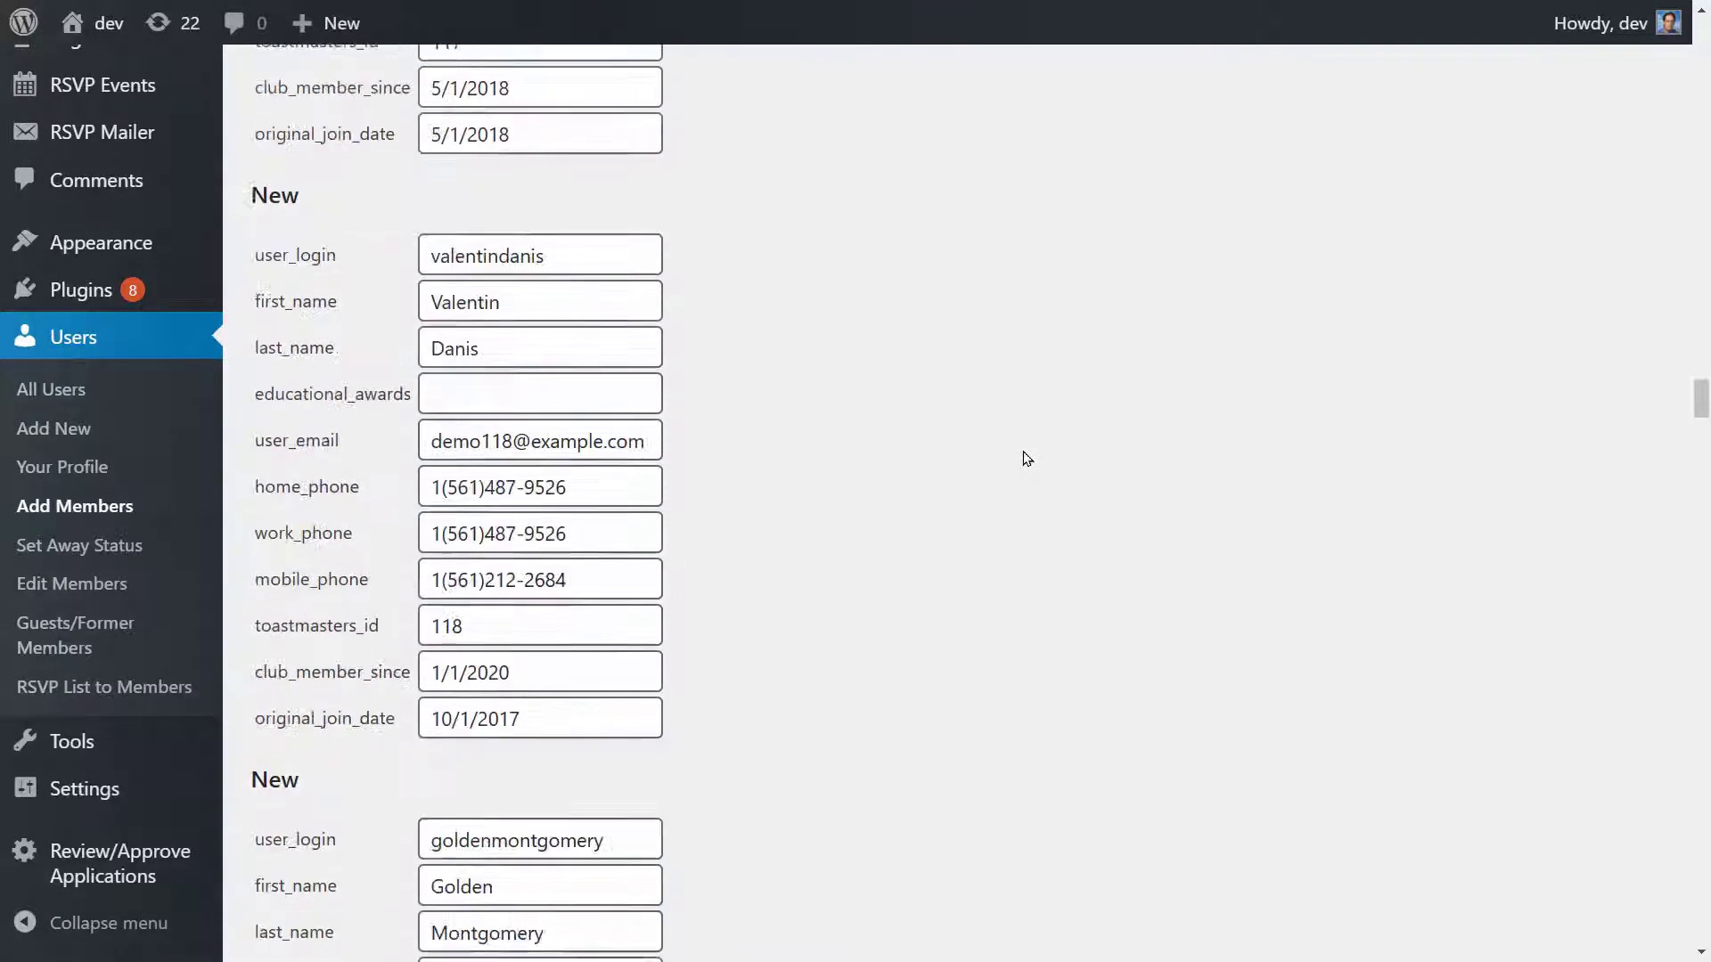
pyautogui.scroll(-20, 1028, 459)
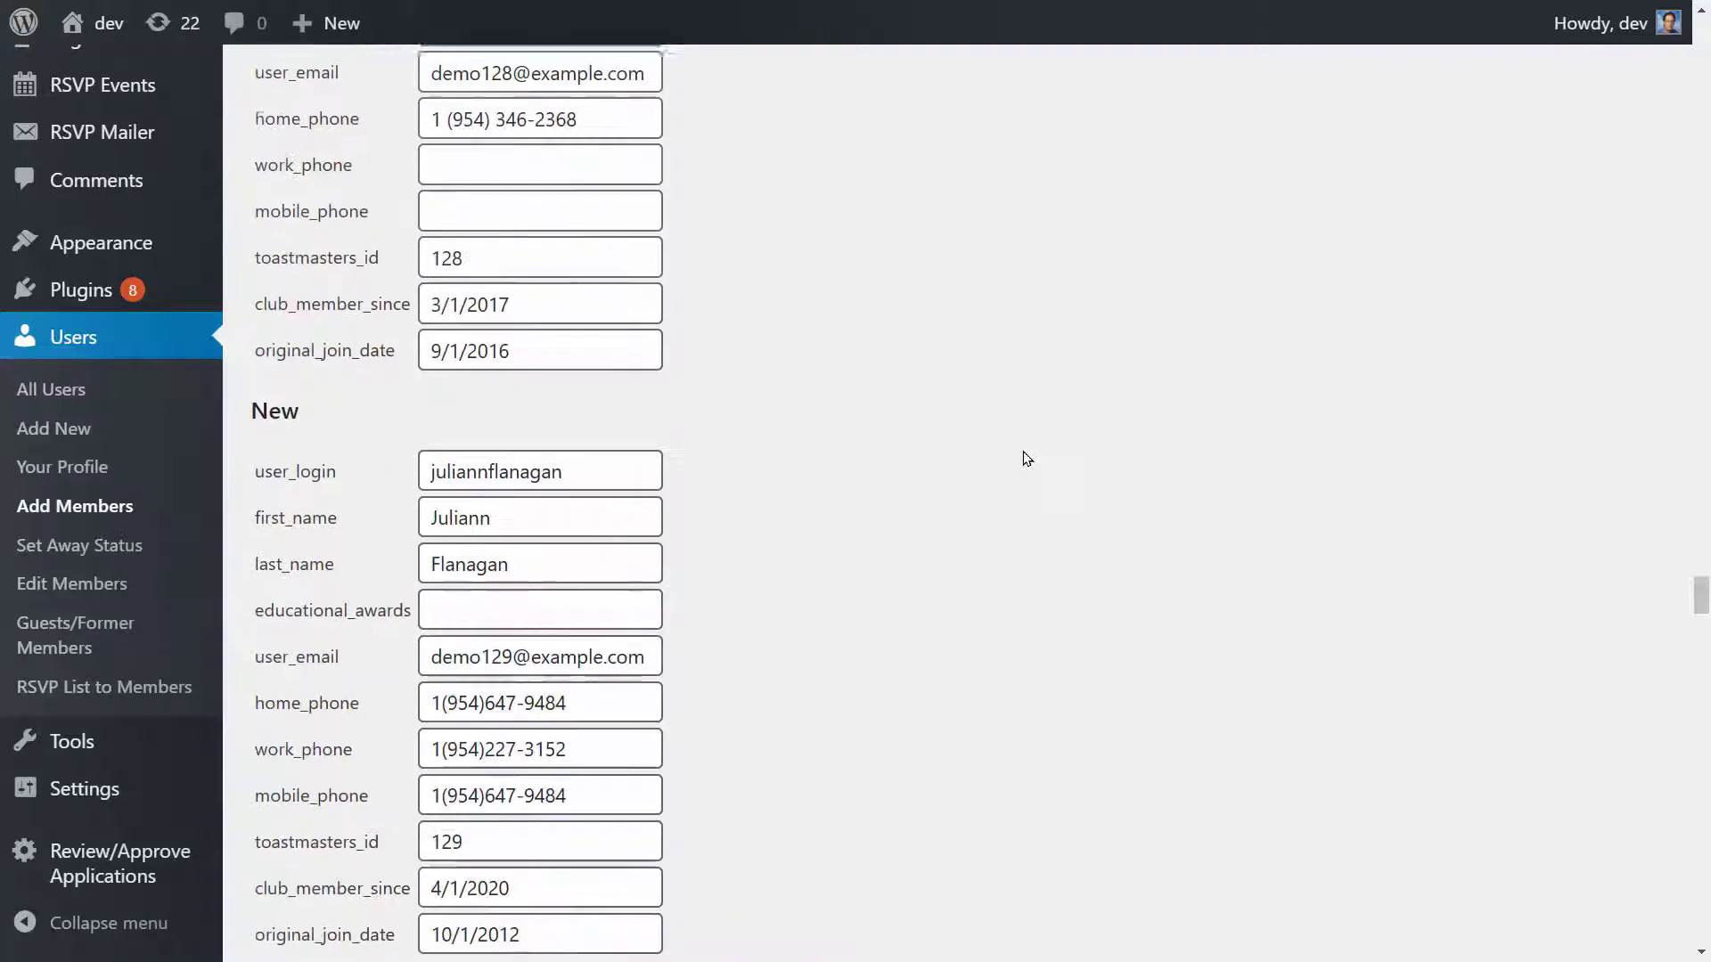
pyautogui.scroll(-20, 1028, 459)
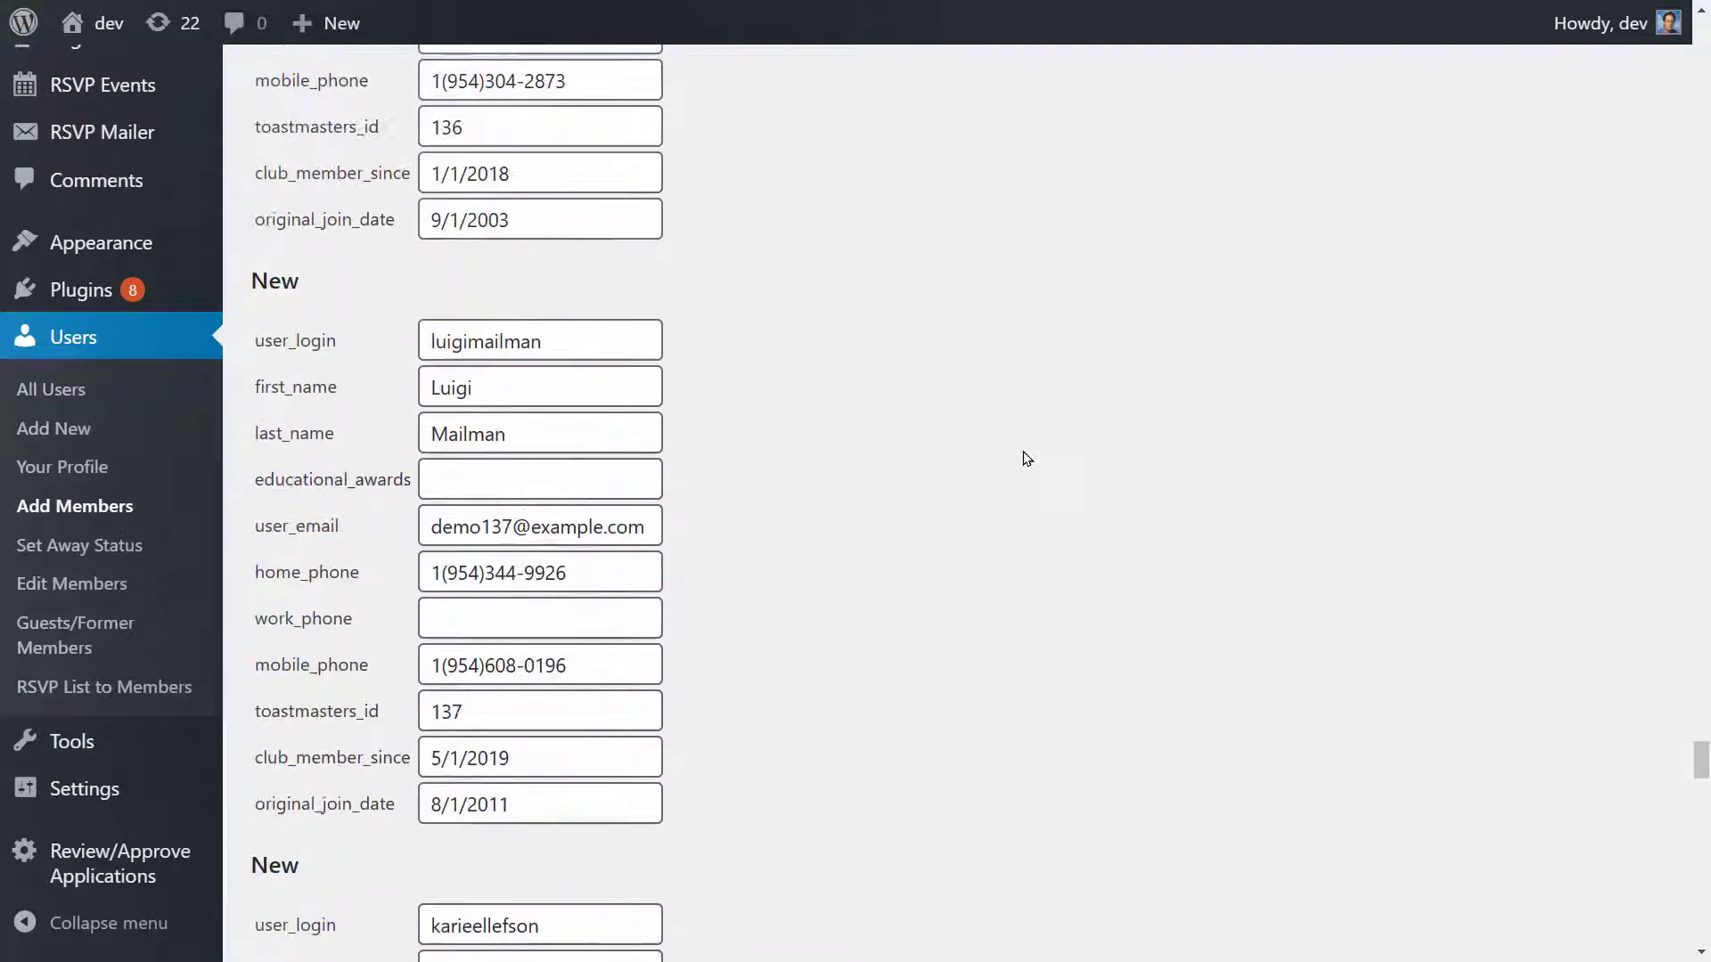
pyautogui.scroll(-1, 1027, 459)
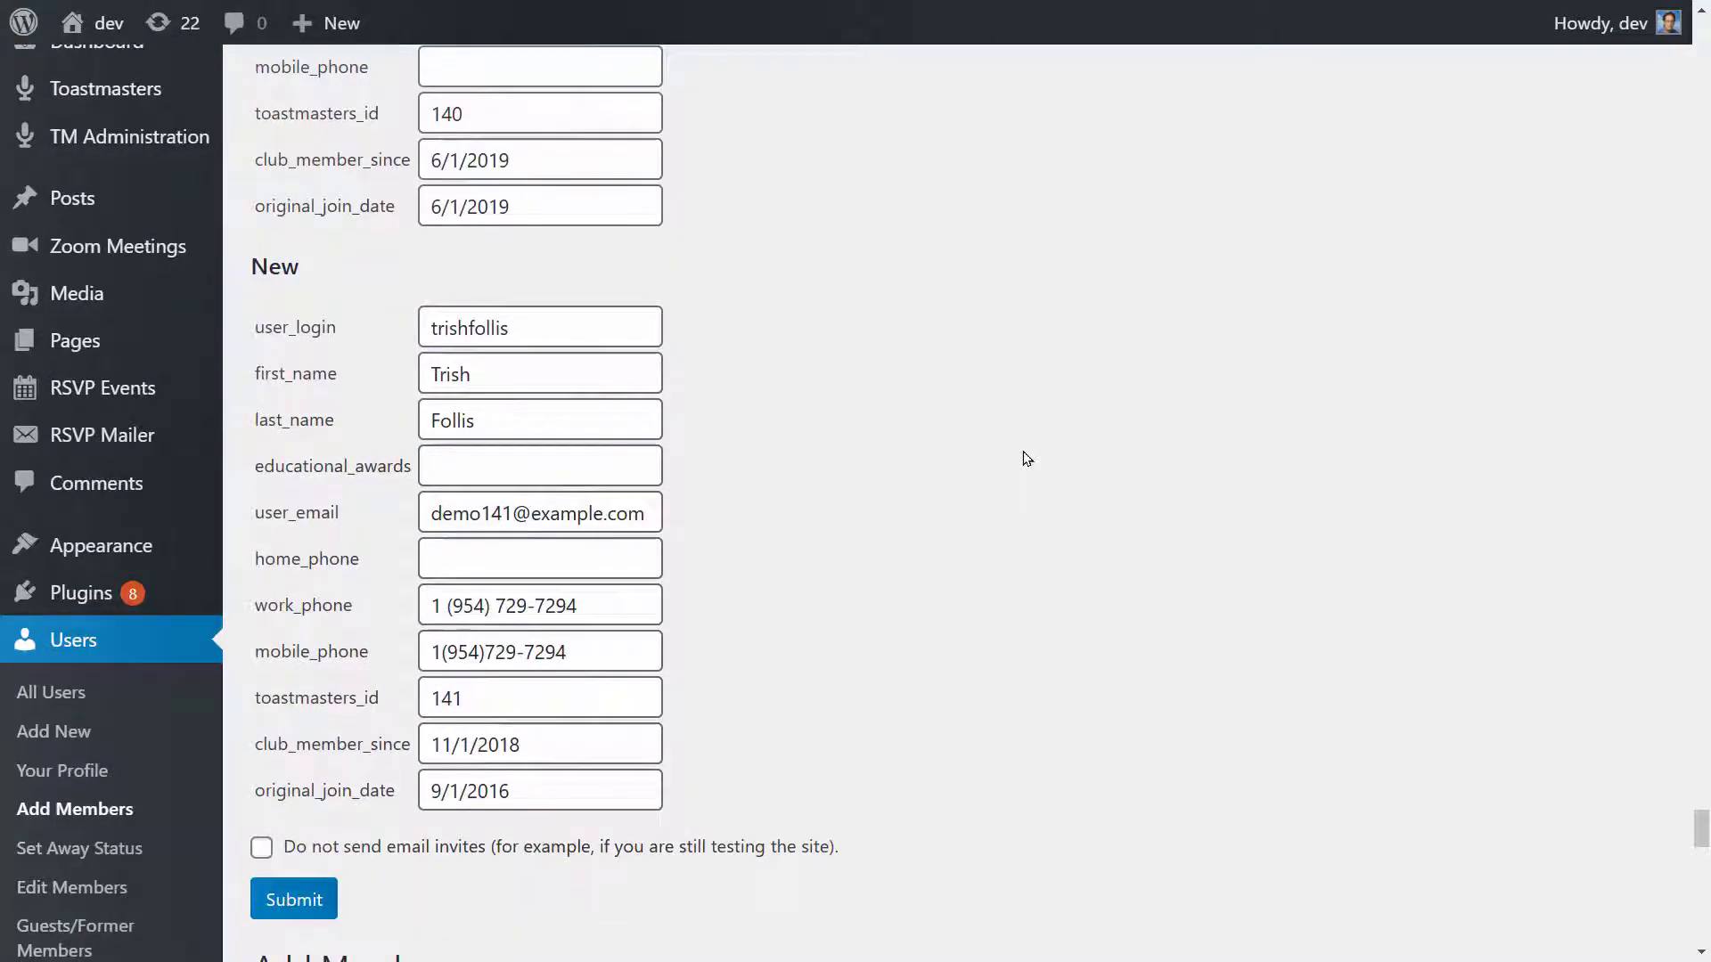
pyautogui.click(293, 901)
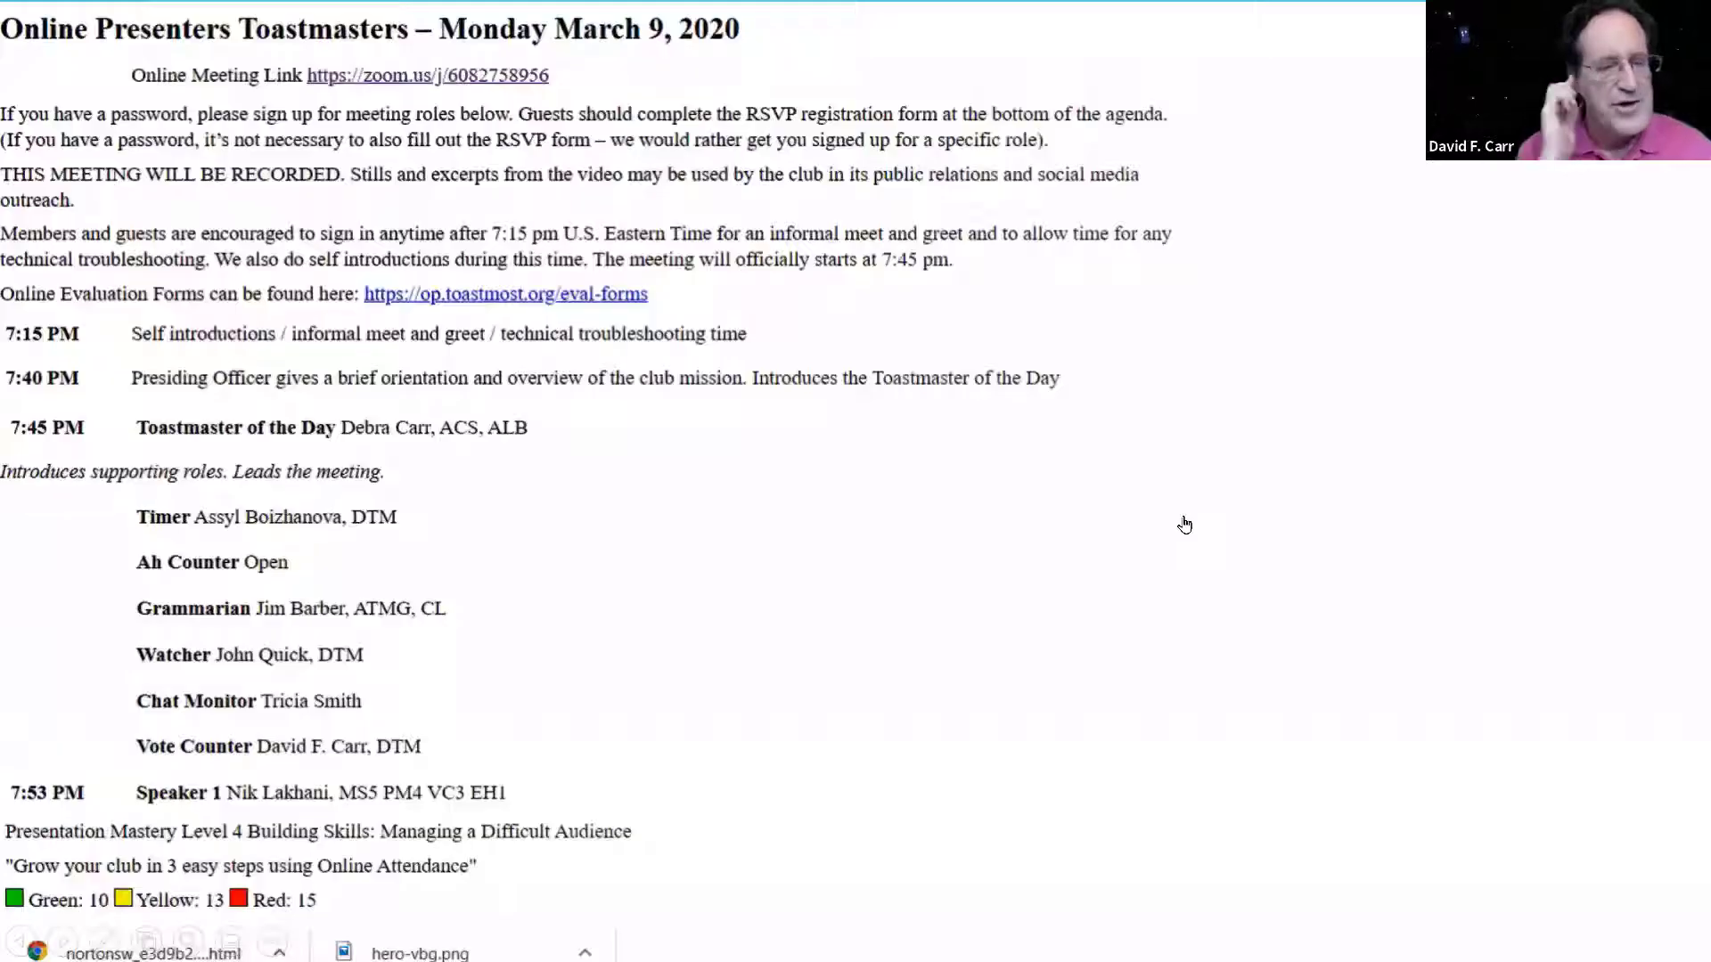
# - Read through the Online Presenters Toastmasters agenda for March 9, 2020, from the meeting roles to the closing remarks
pyautogui.scroll(-4, 1184, 524)
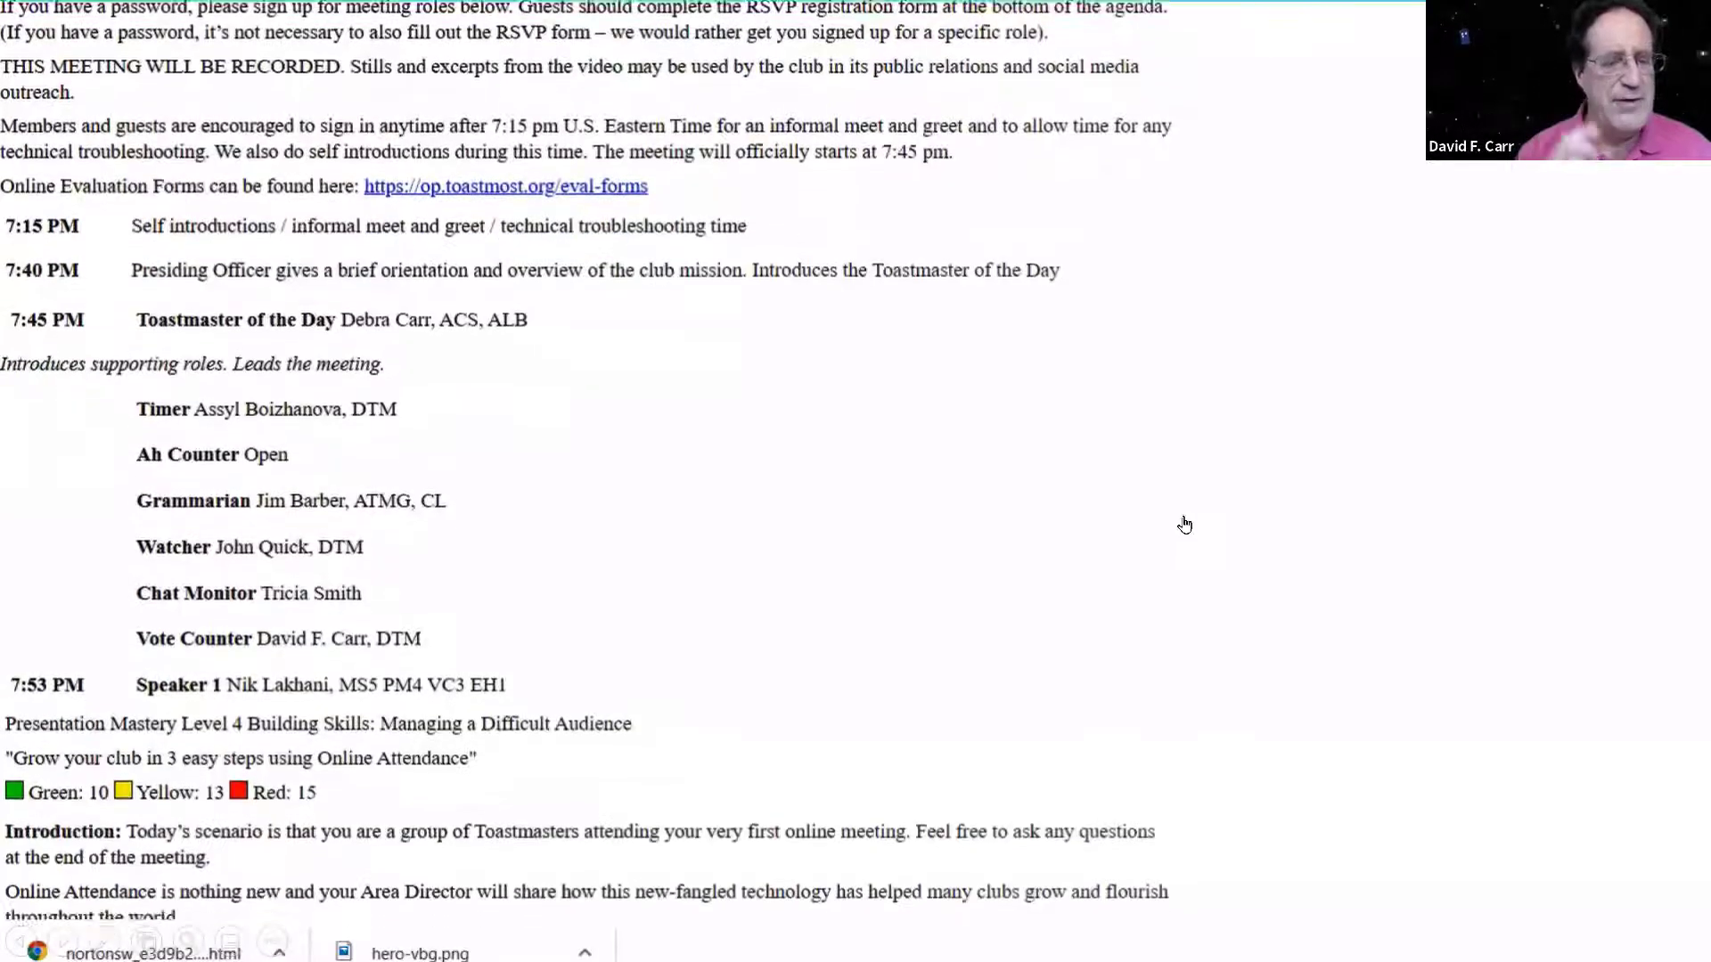
pyautogui.scroll(-7, 1183, 524)
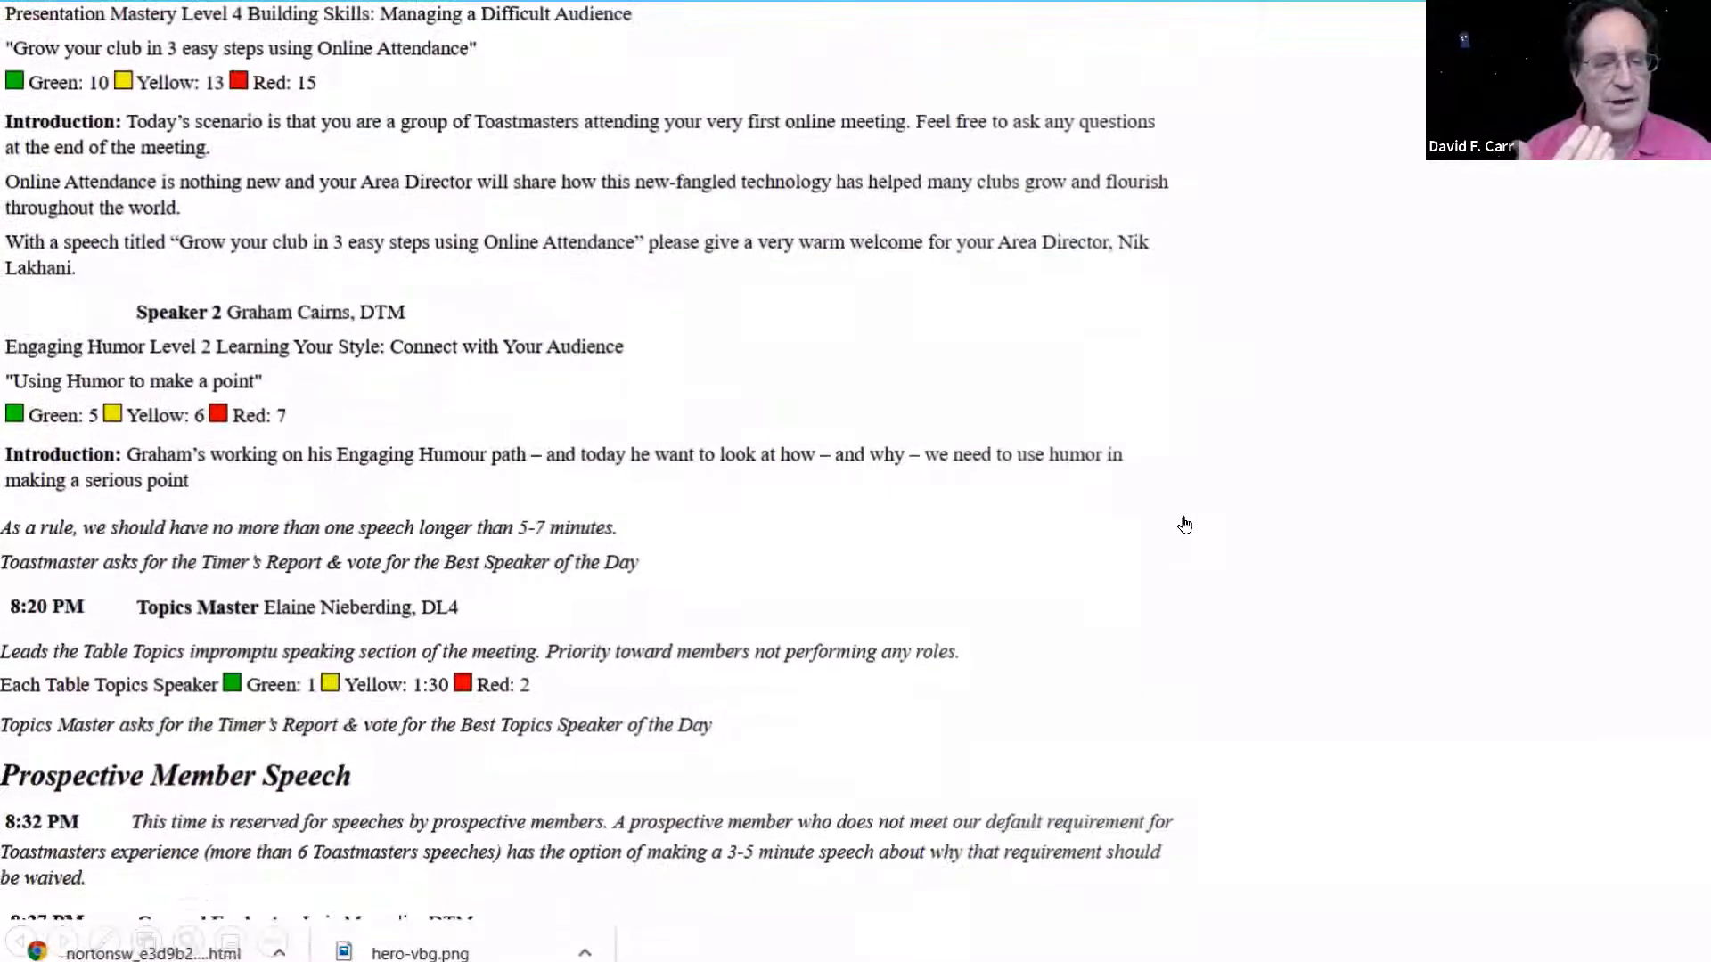
pyautogui.scroll(-5, 1183, 524)
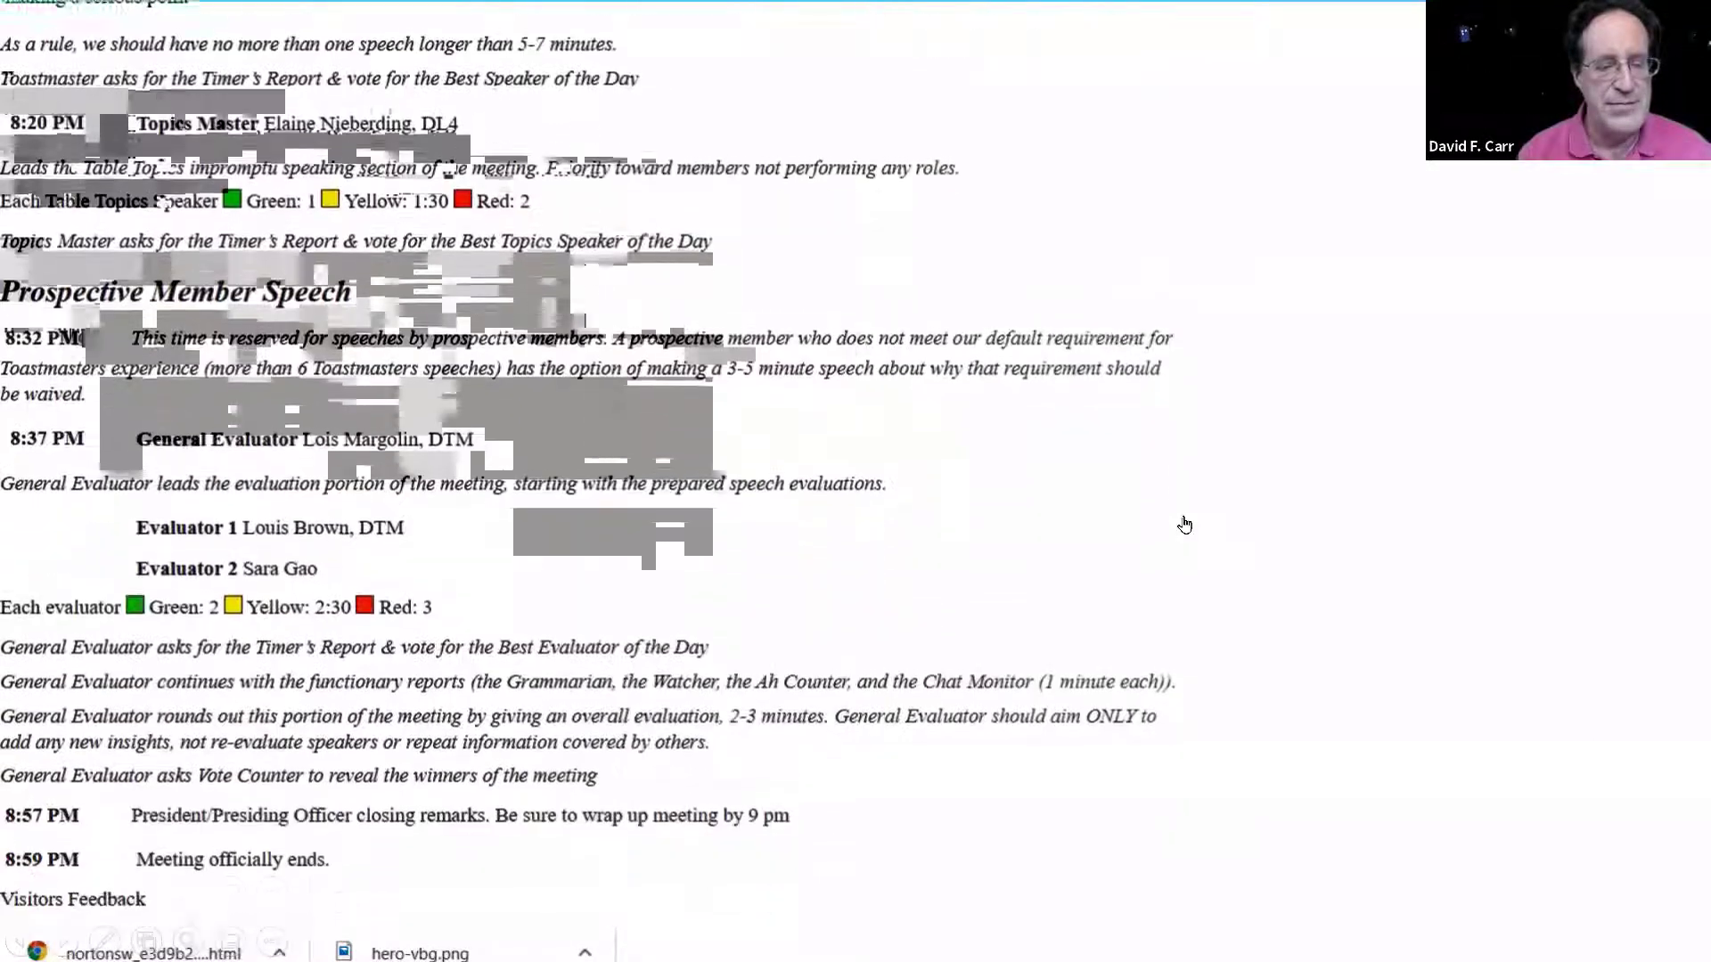
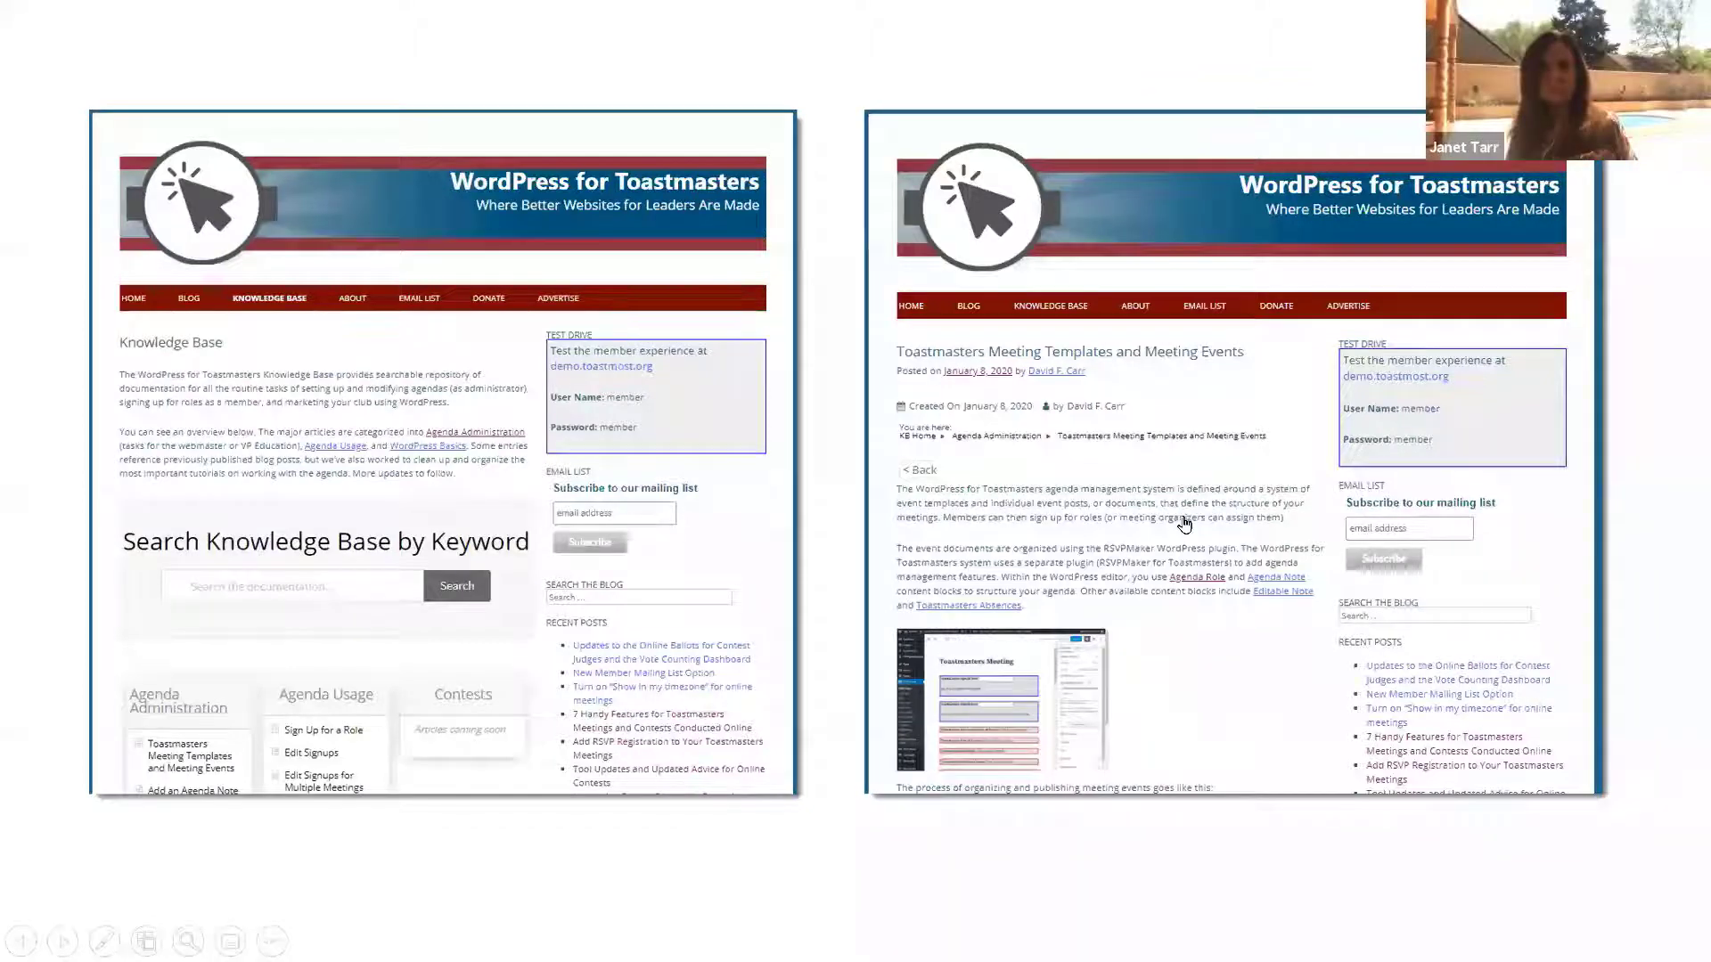
# - Switch to the Toastmost site in the browser and enter "May 3 Webinar" as the club name and "may3" as the web address
pyautogui.hotkey('alt', 'Tab')
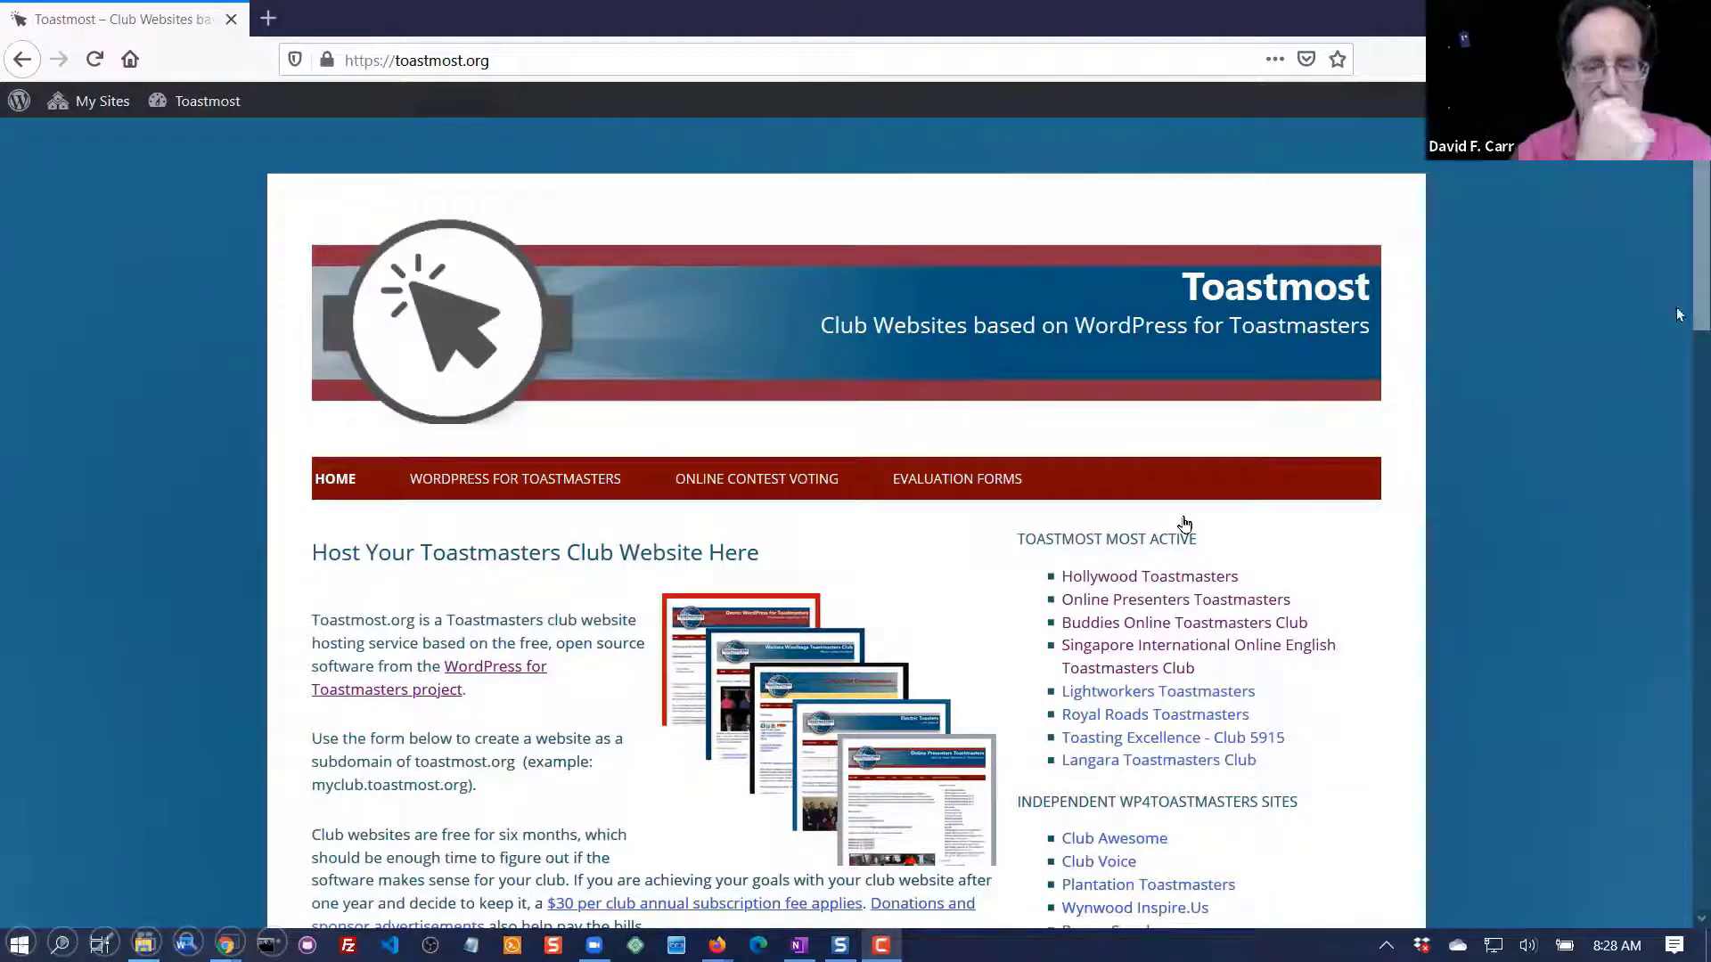
pyautogui.scroll(-5, 1704, 236)
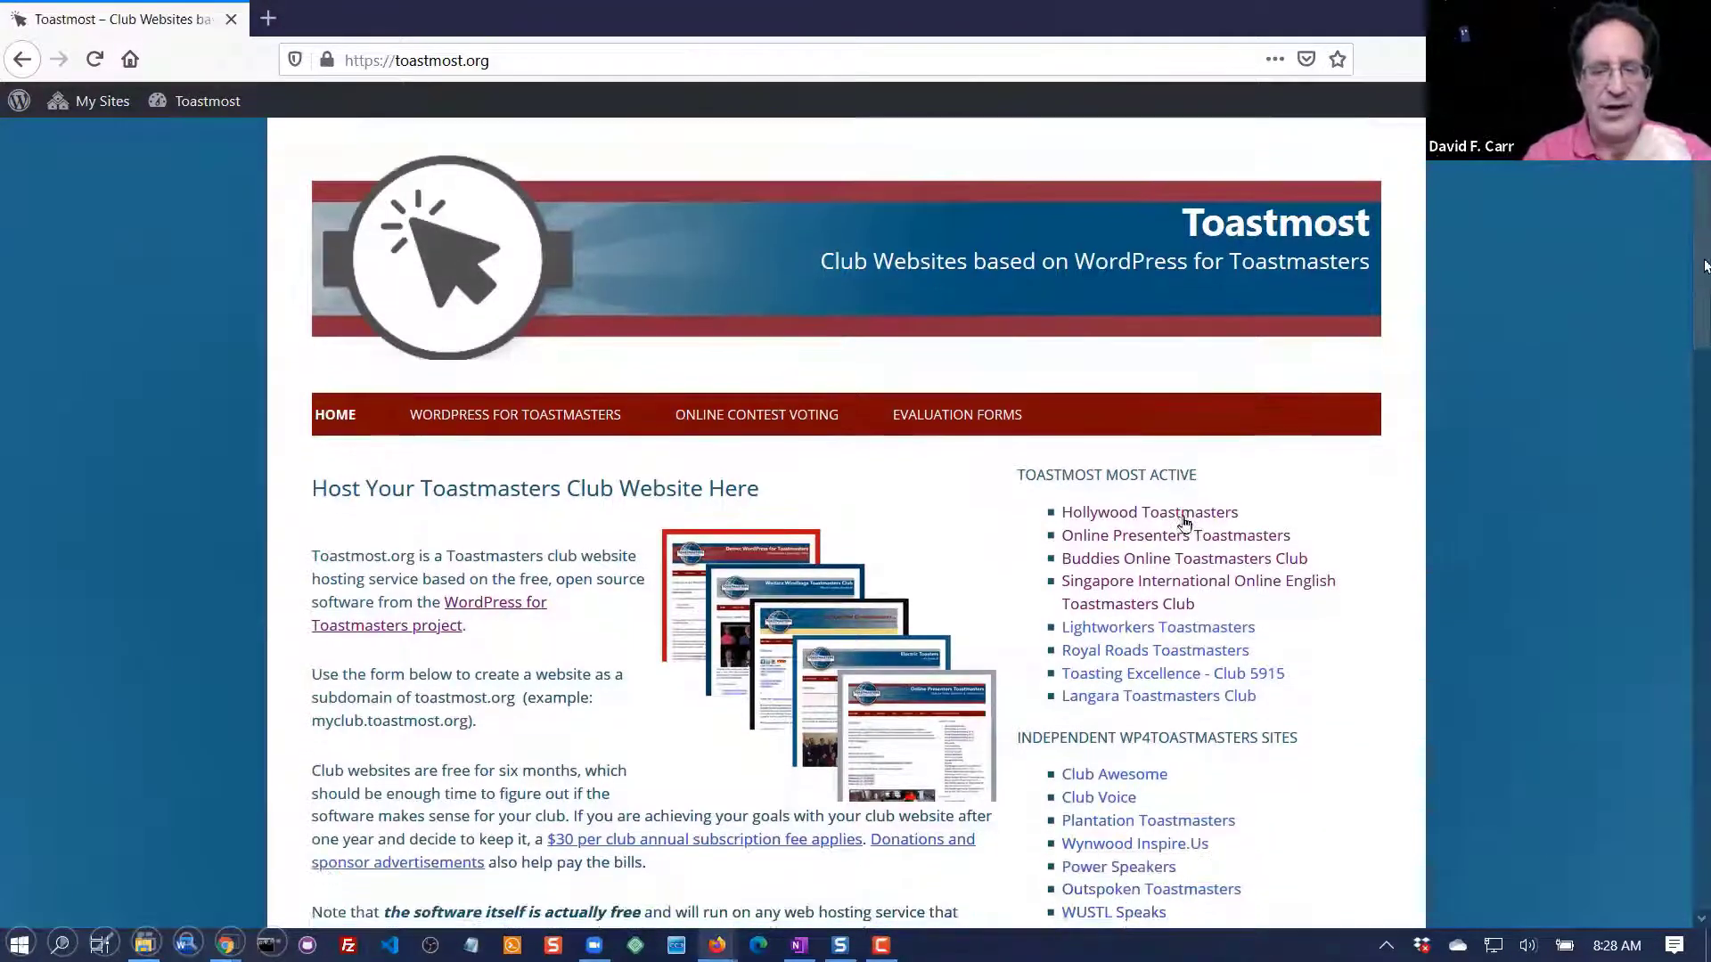
pyautogui.scroll(-7, 1690, 583)
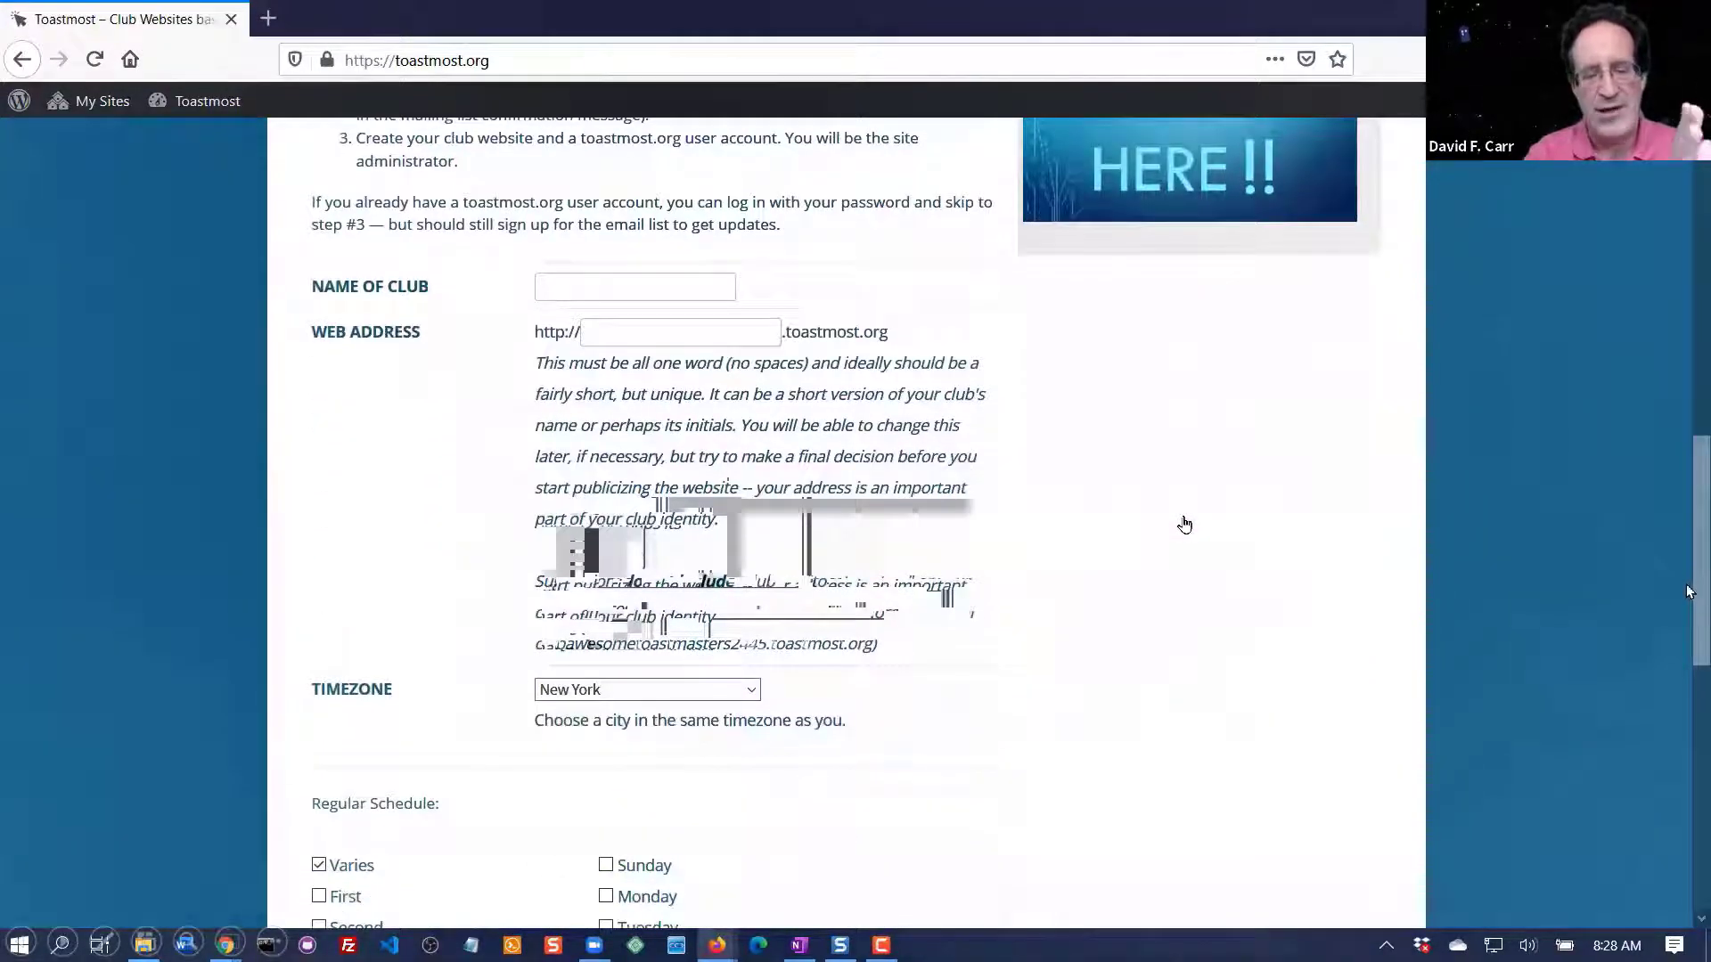
pyautogui.click(674, 290)
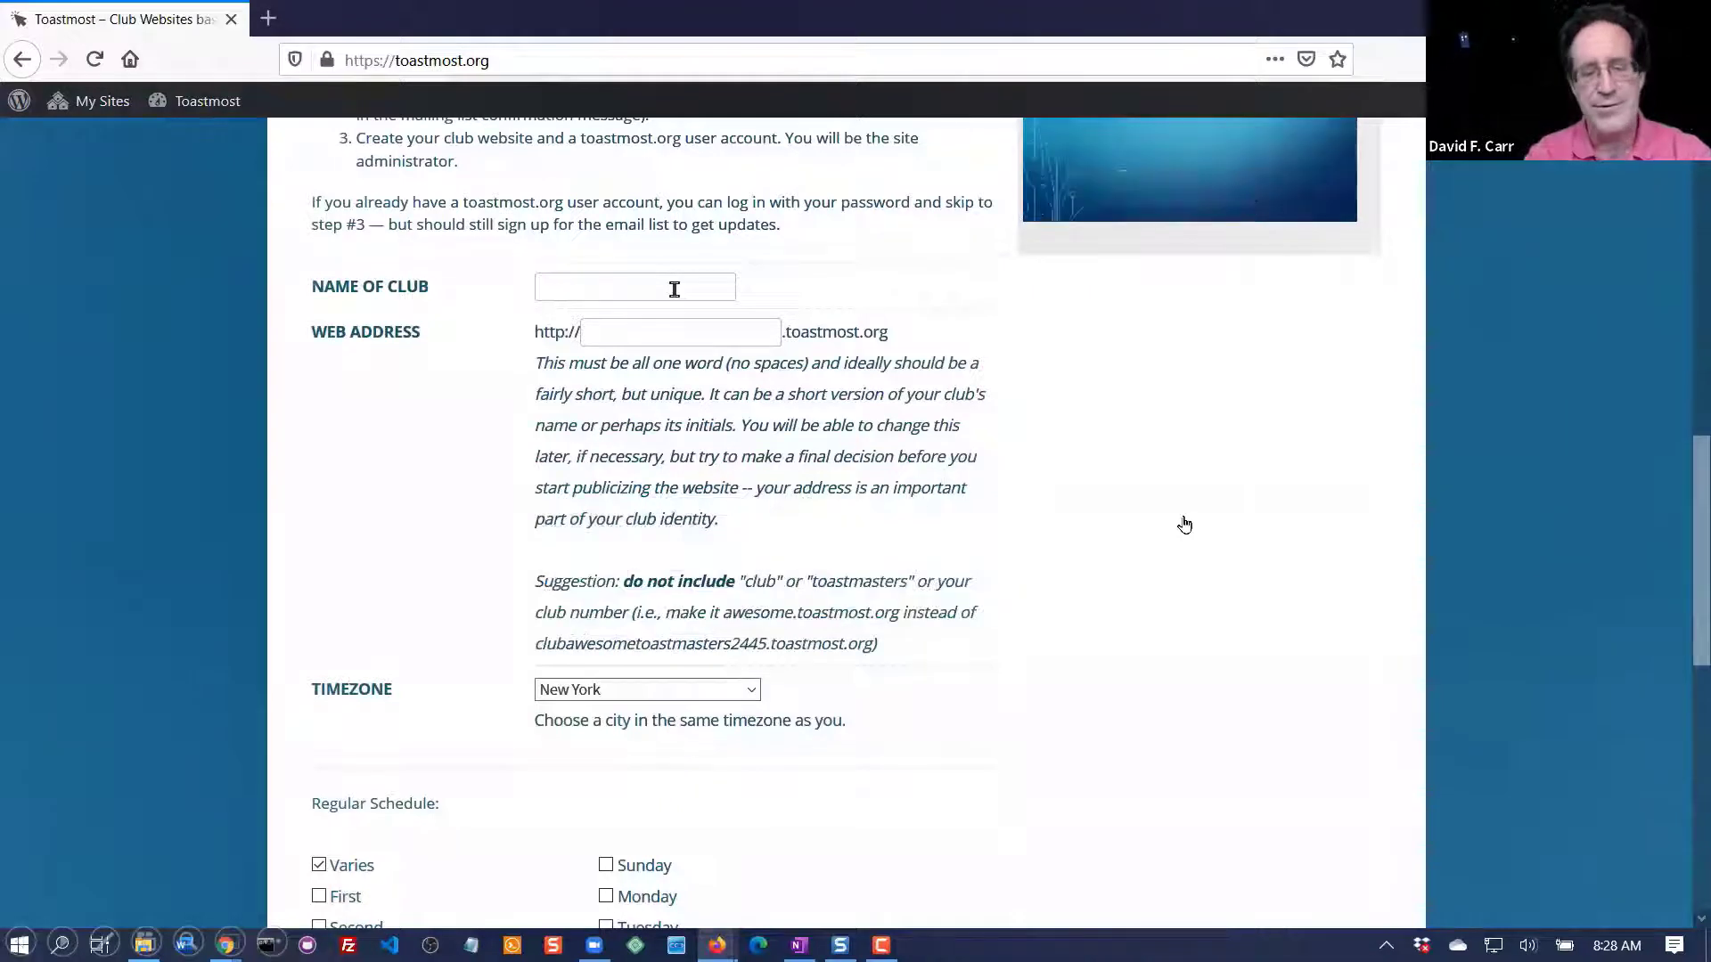
pyautogui.write('May ')
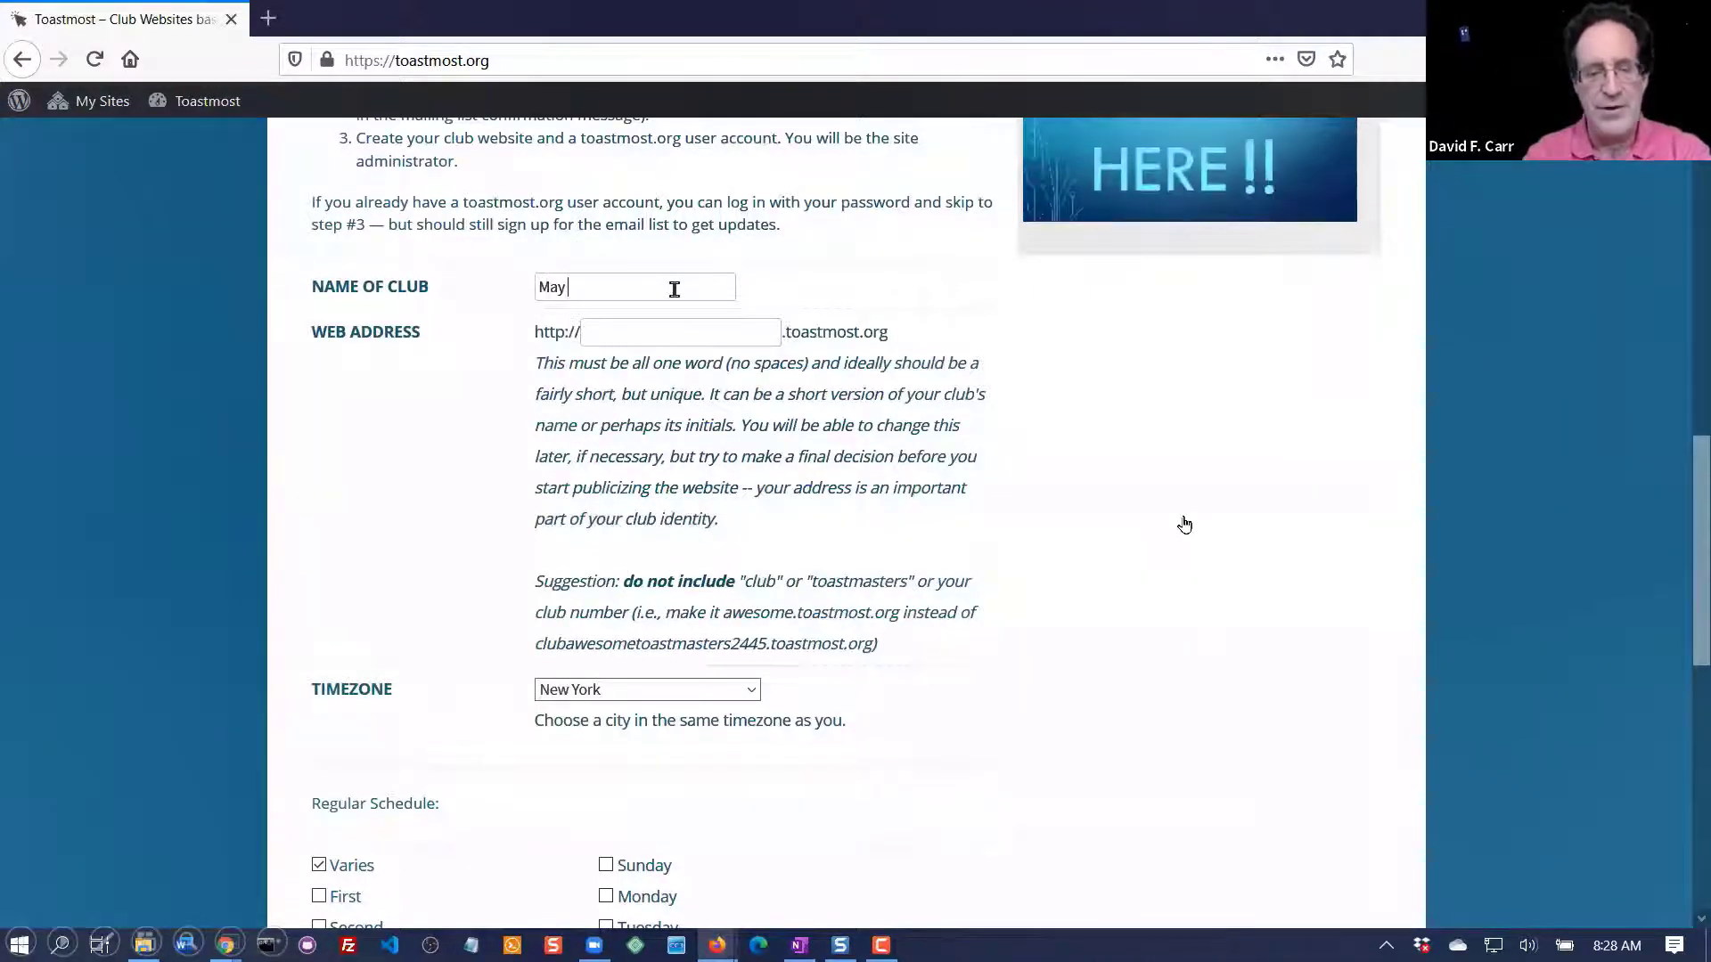
pyautogui.write('3')
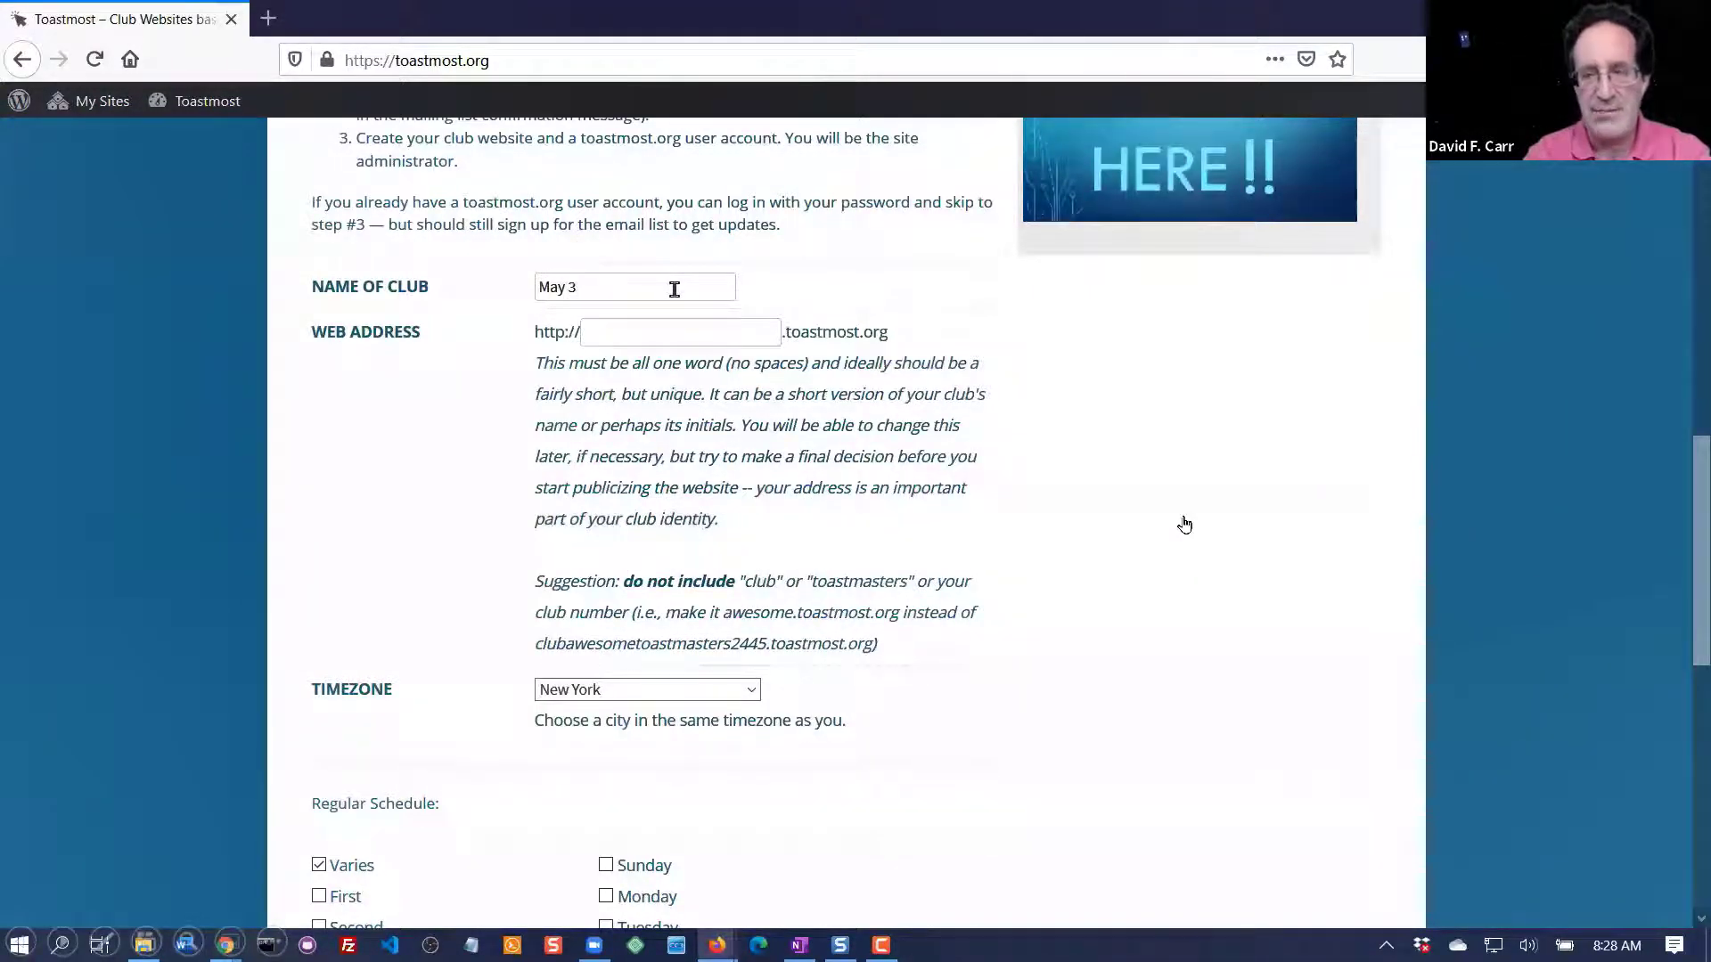
pyautogui.write(' Webinar')
pyautogui.press('Tab')
pyautogui.write('may')
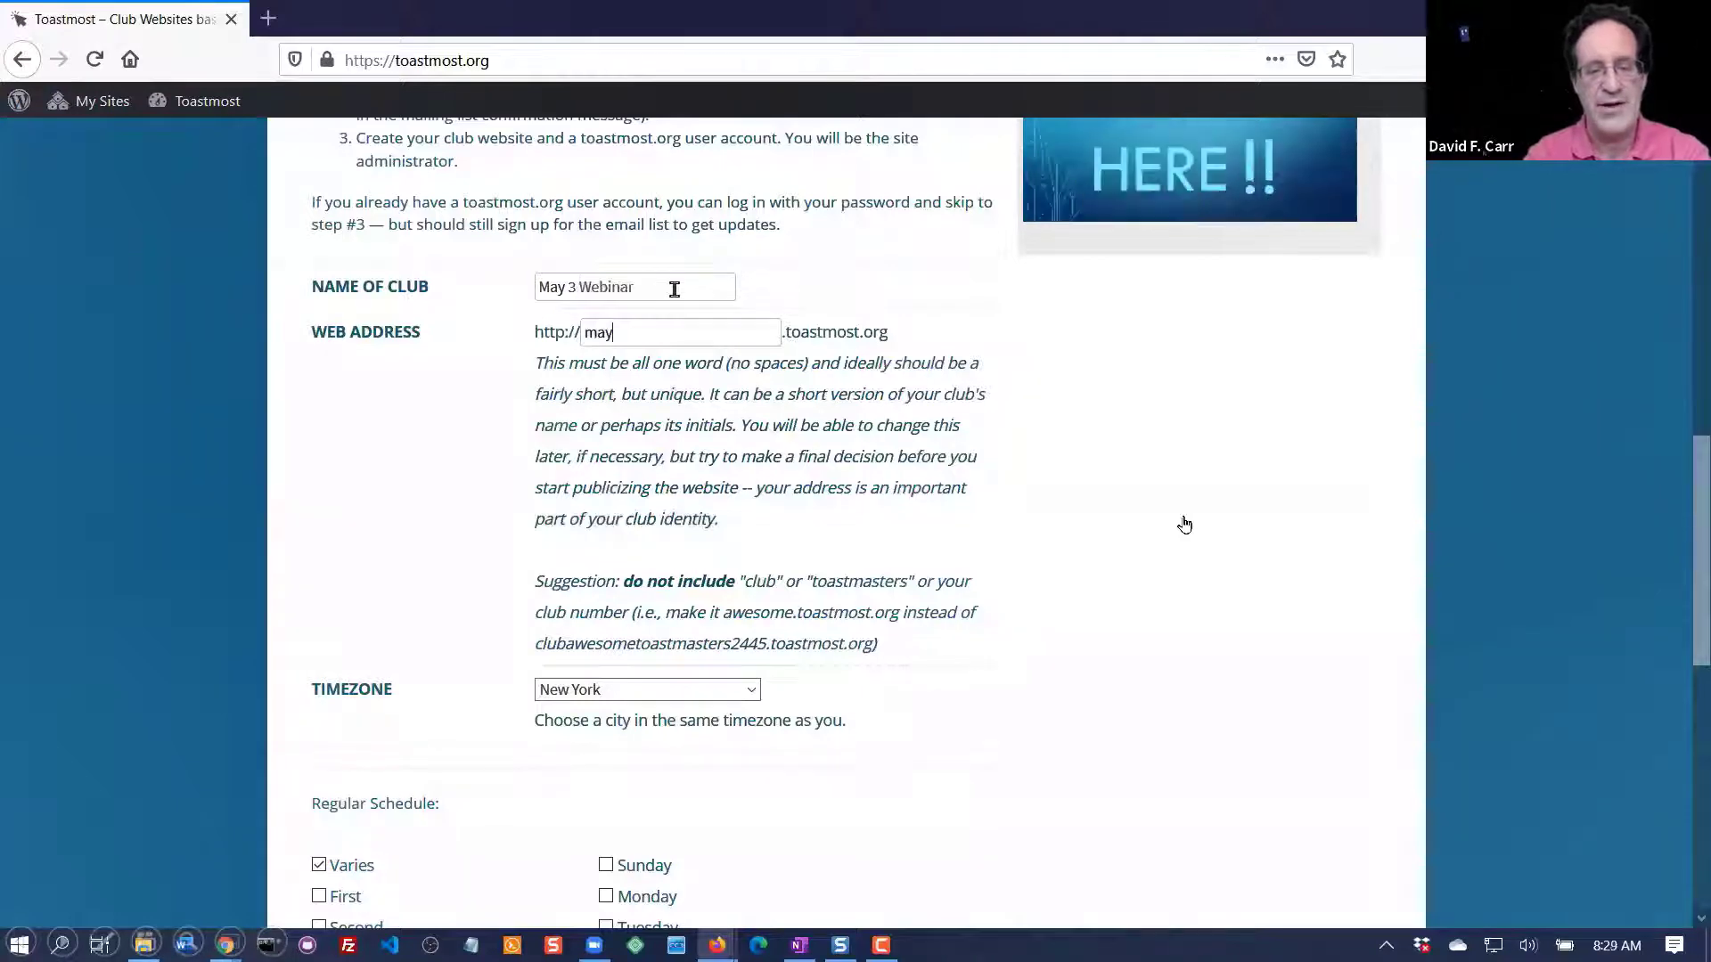
pyautogui.write('3')
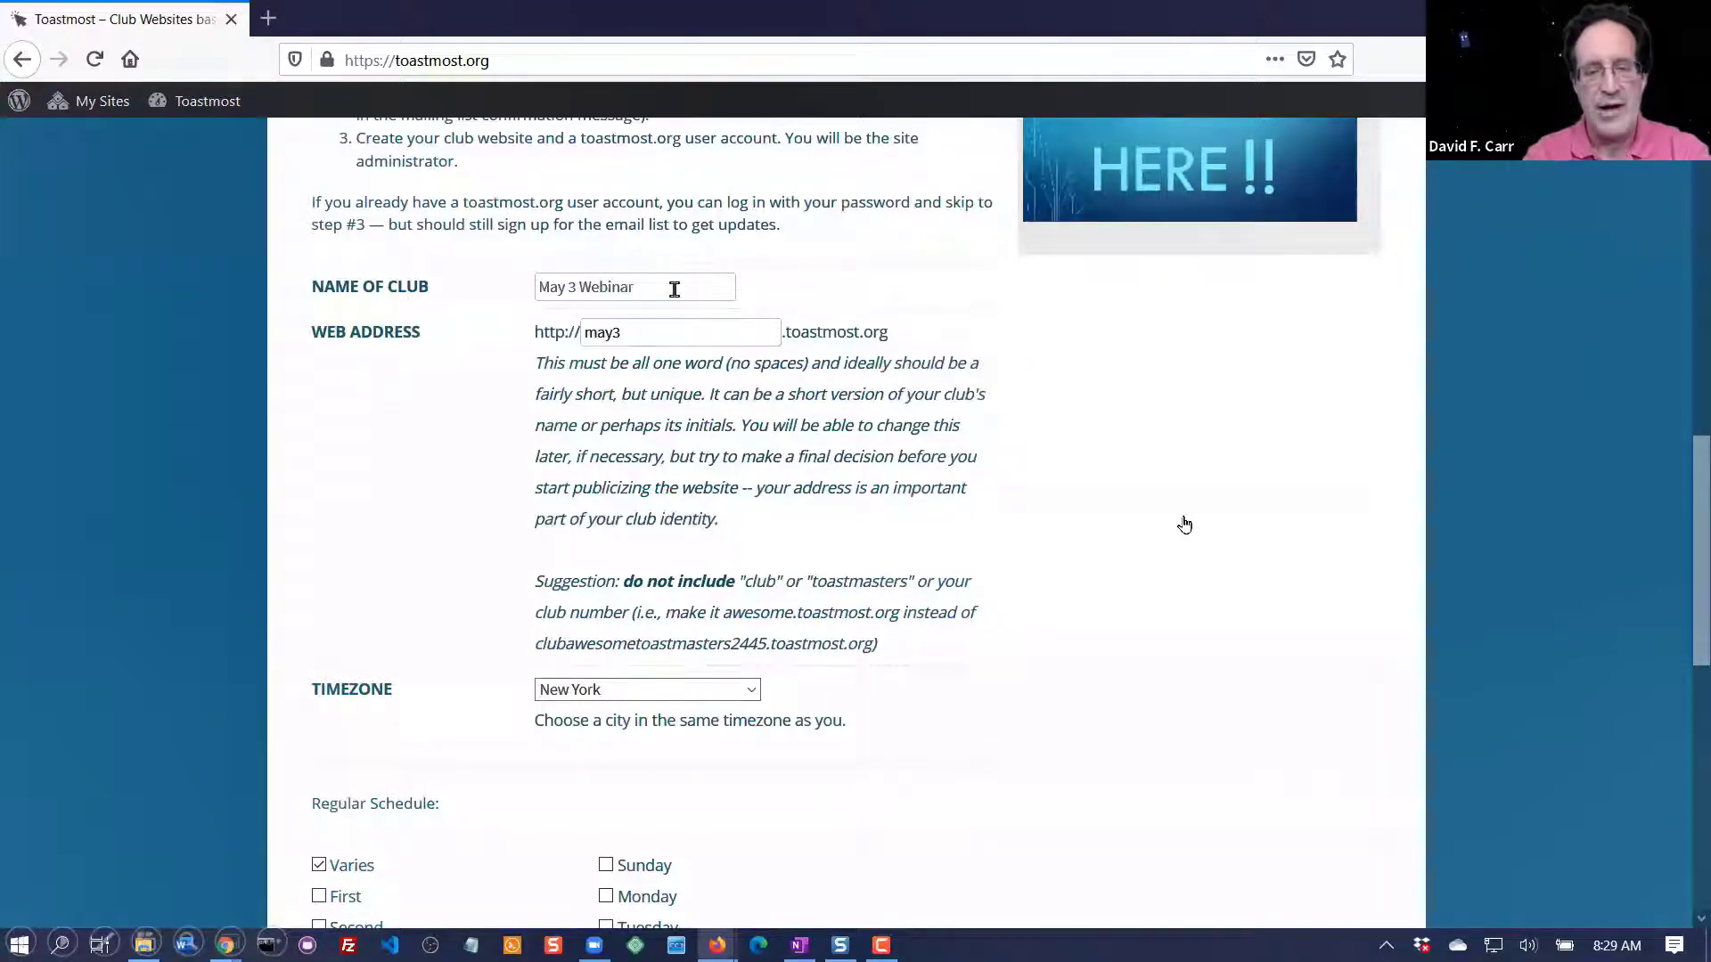
# - Set the club's regular meeting schedule to every Monday
pyautogui.scroll(-5, 1023, 632)
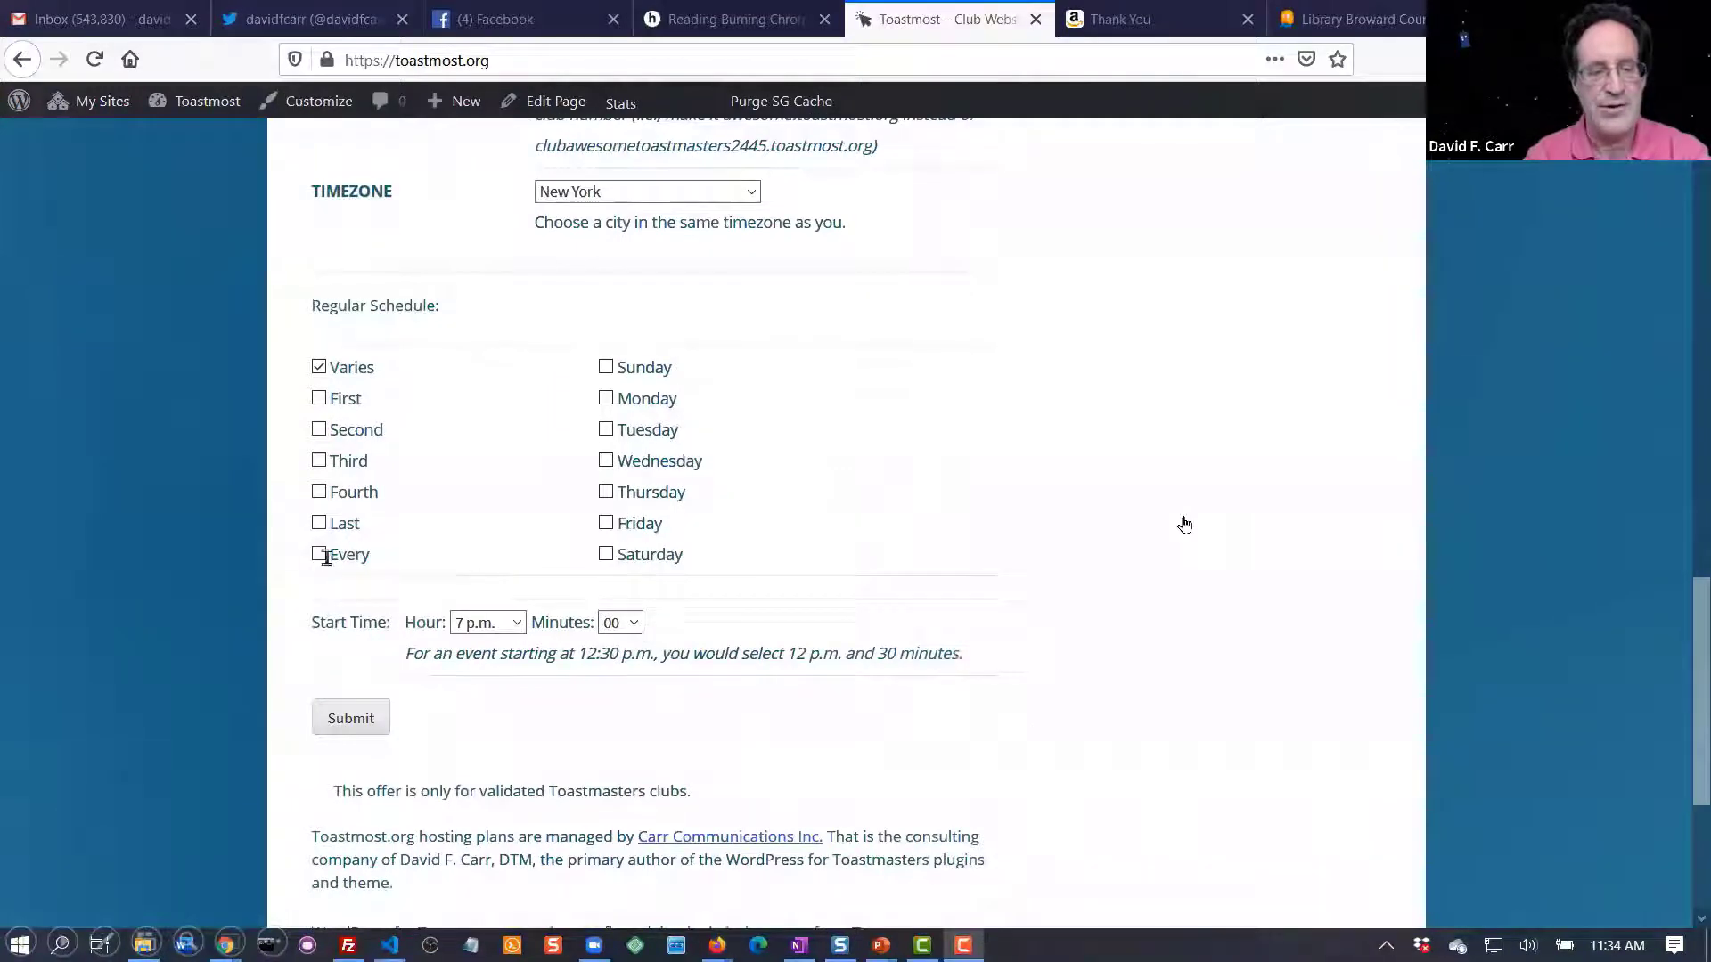
pyautogui.click(325, 556)
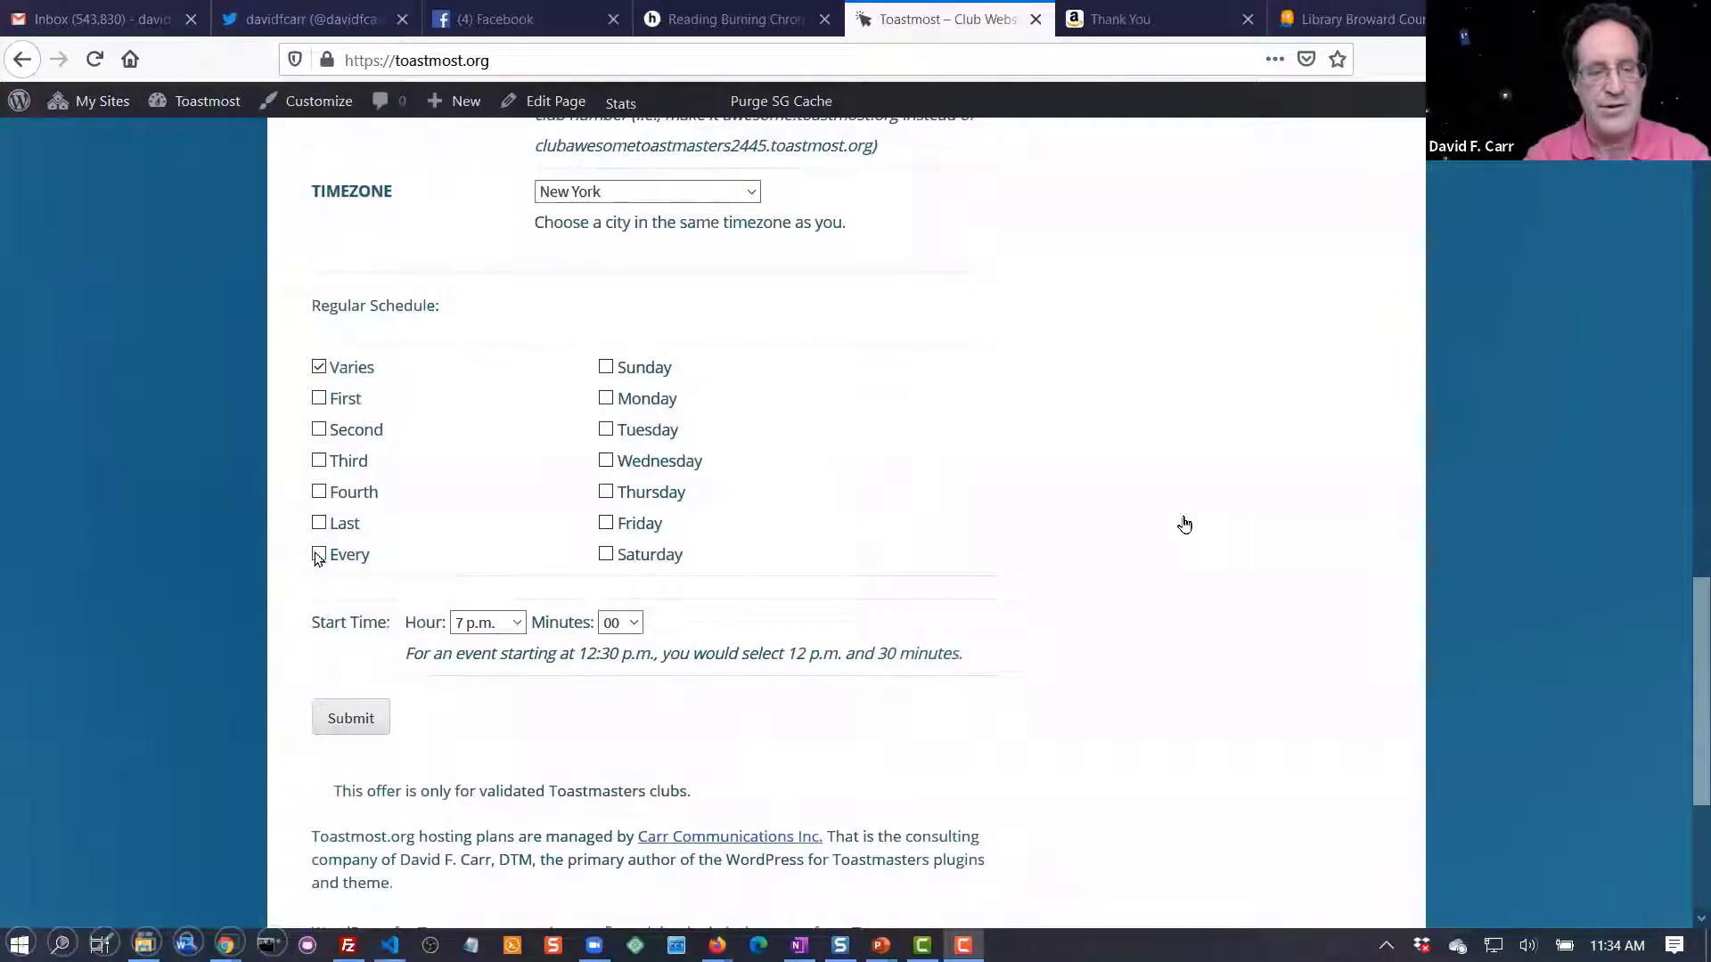
pyautogui.click(624, 398)
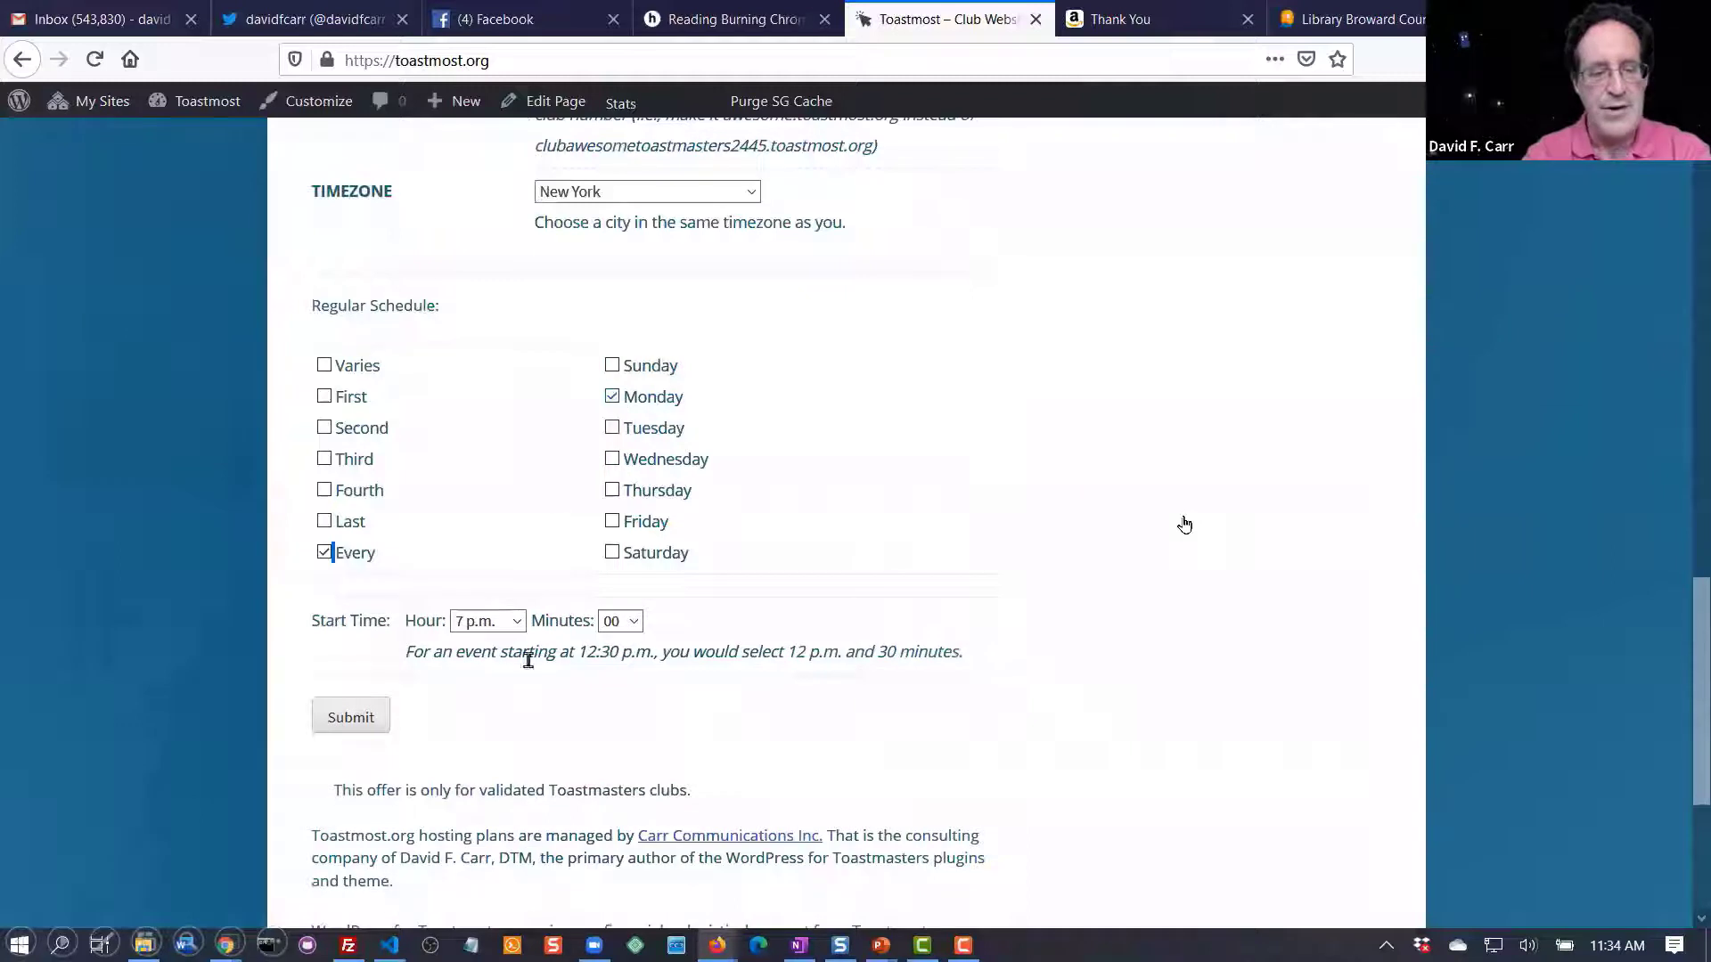
# - Set the meeting start hour to 6 p.m., choose the start minutes and submit the new club website form
pyautogui.click(519, 623)
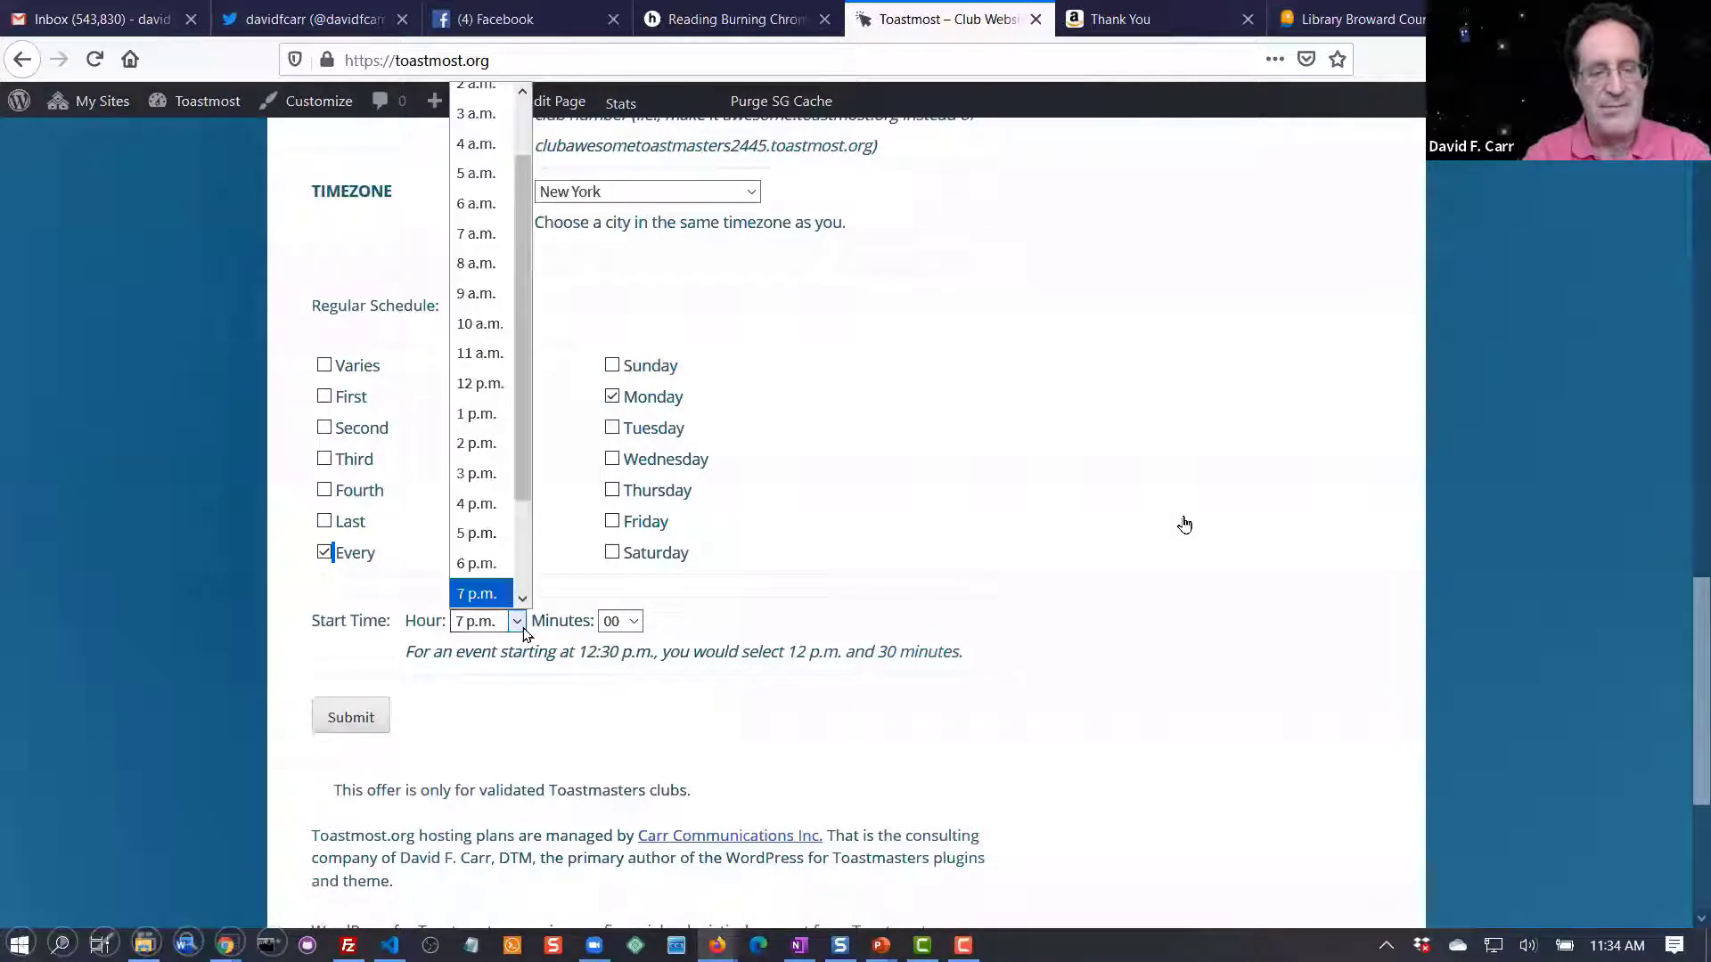
pyautogui.click(492, 563)
pyautogui.click(630, 623)
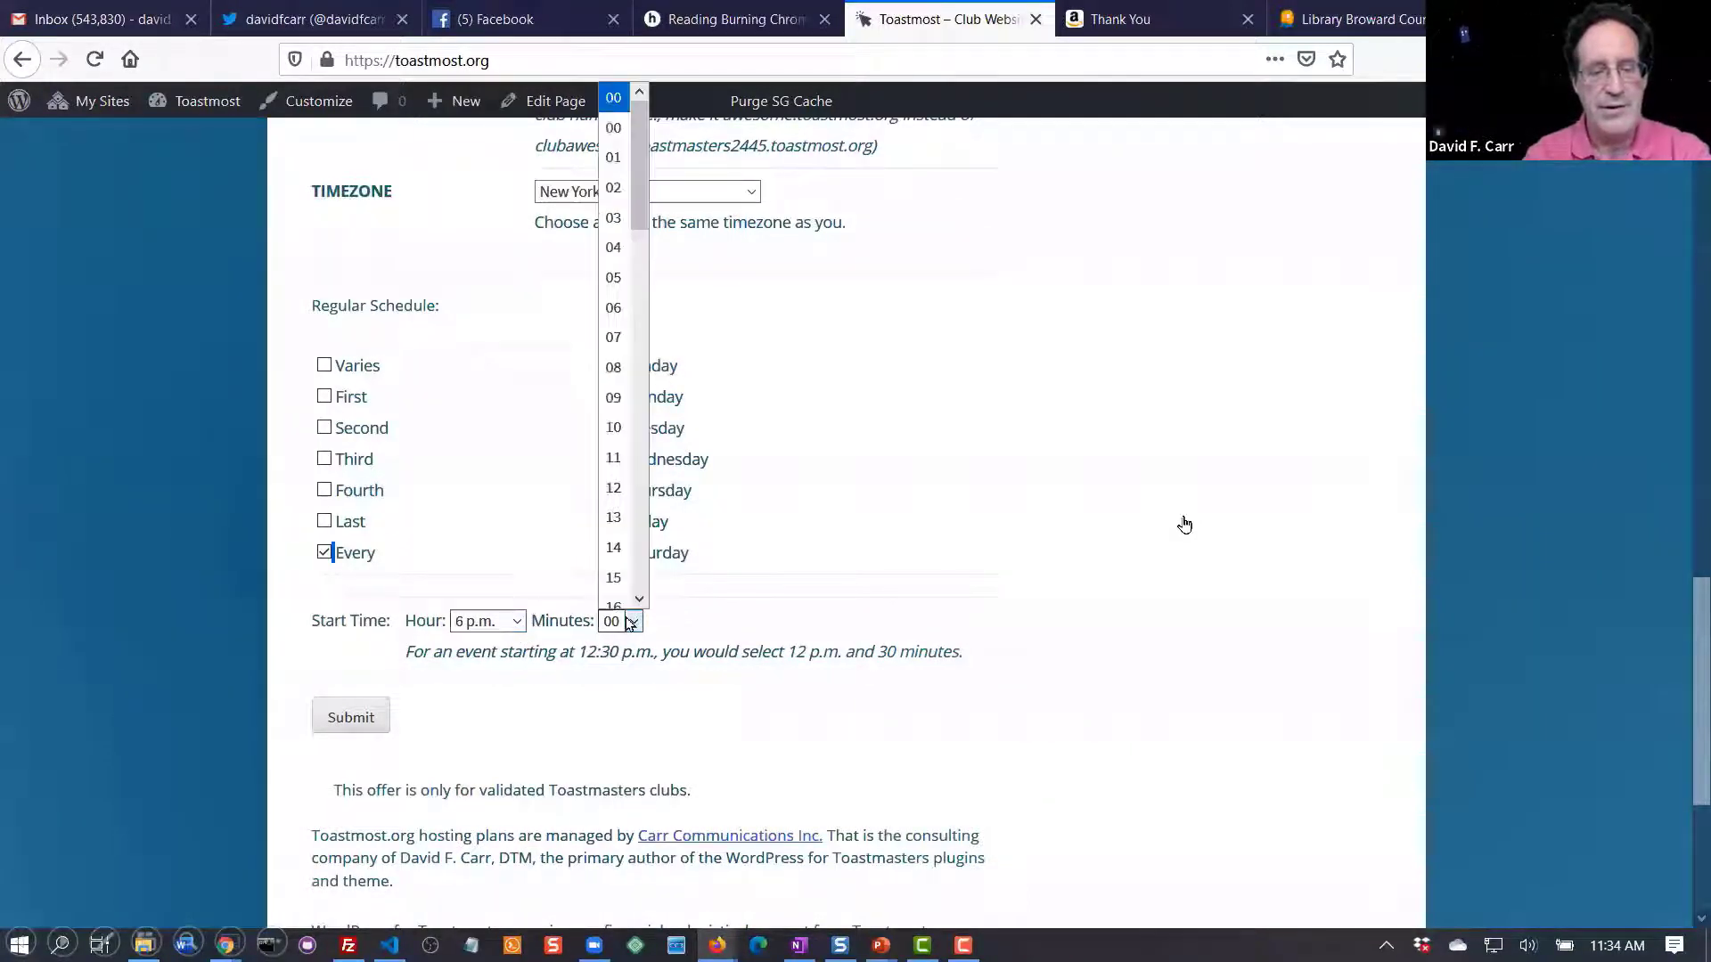
pyautogui.click(639, 603)
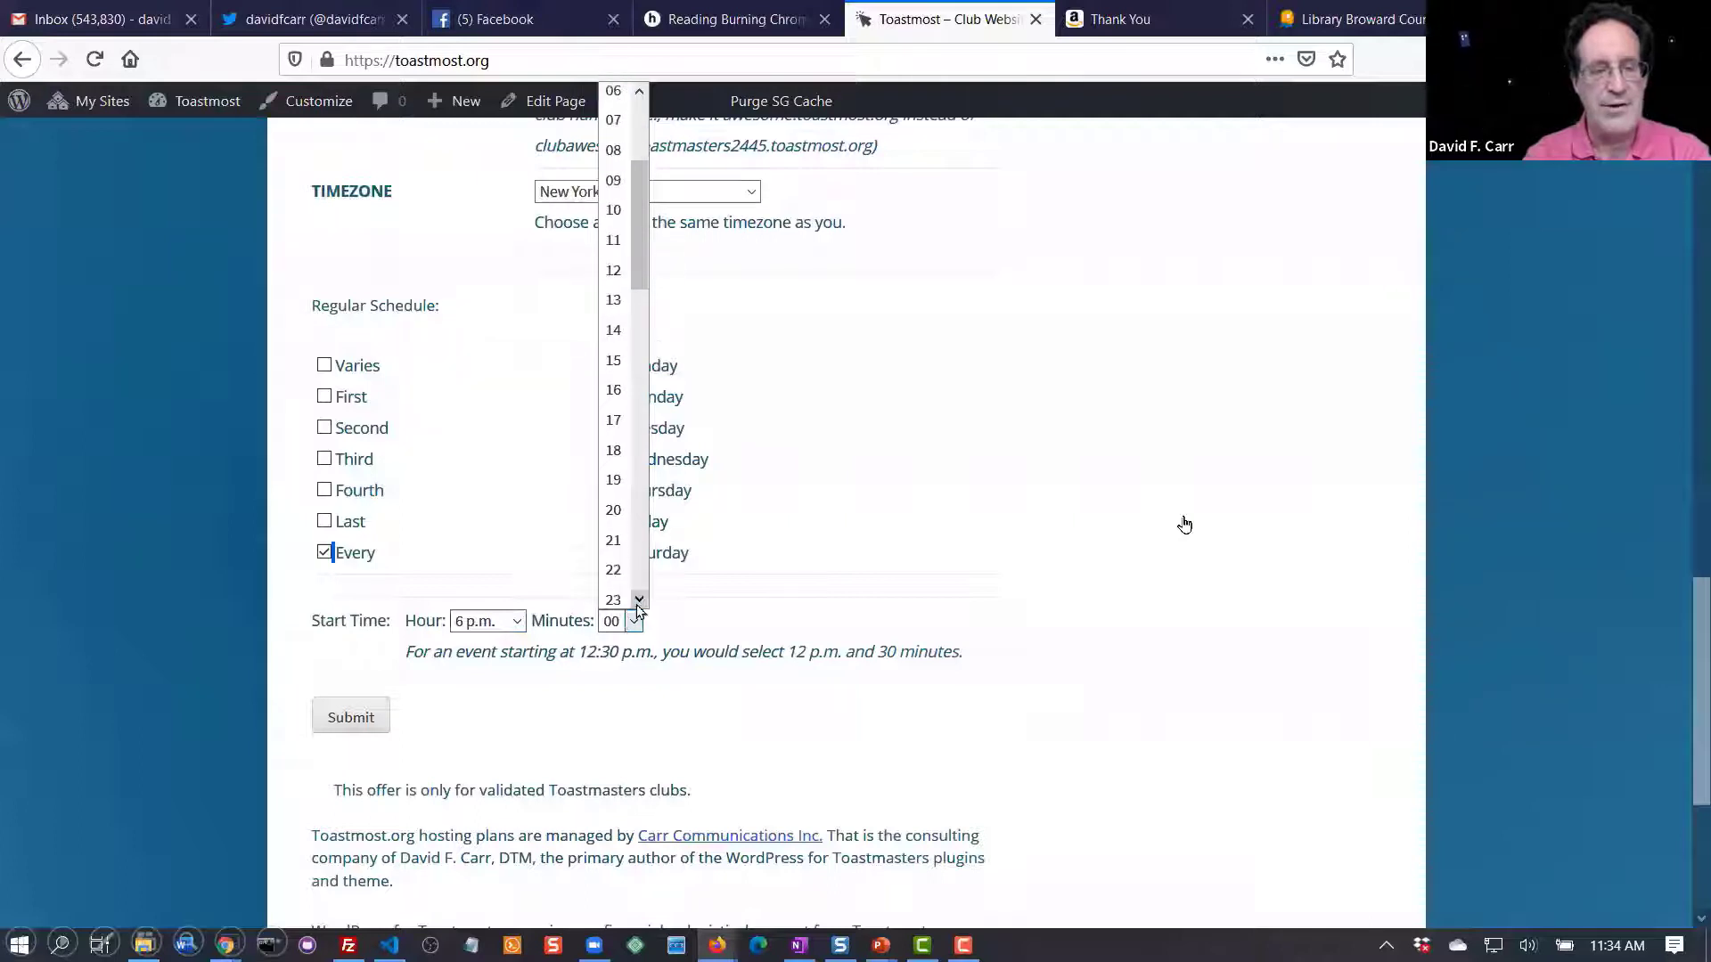
pyautogui.scroll(-2, 639, 603)
pyautogui.click(627, 590)
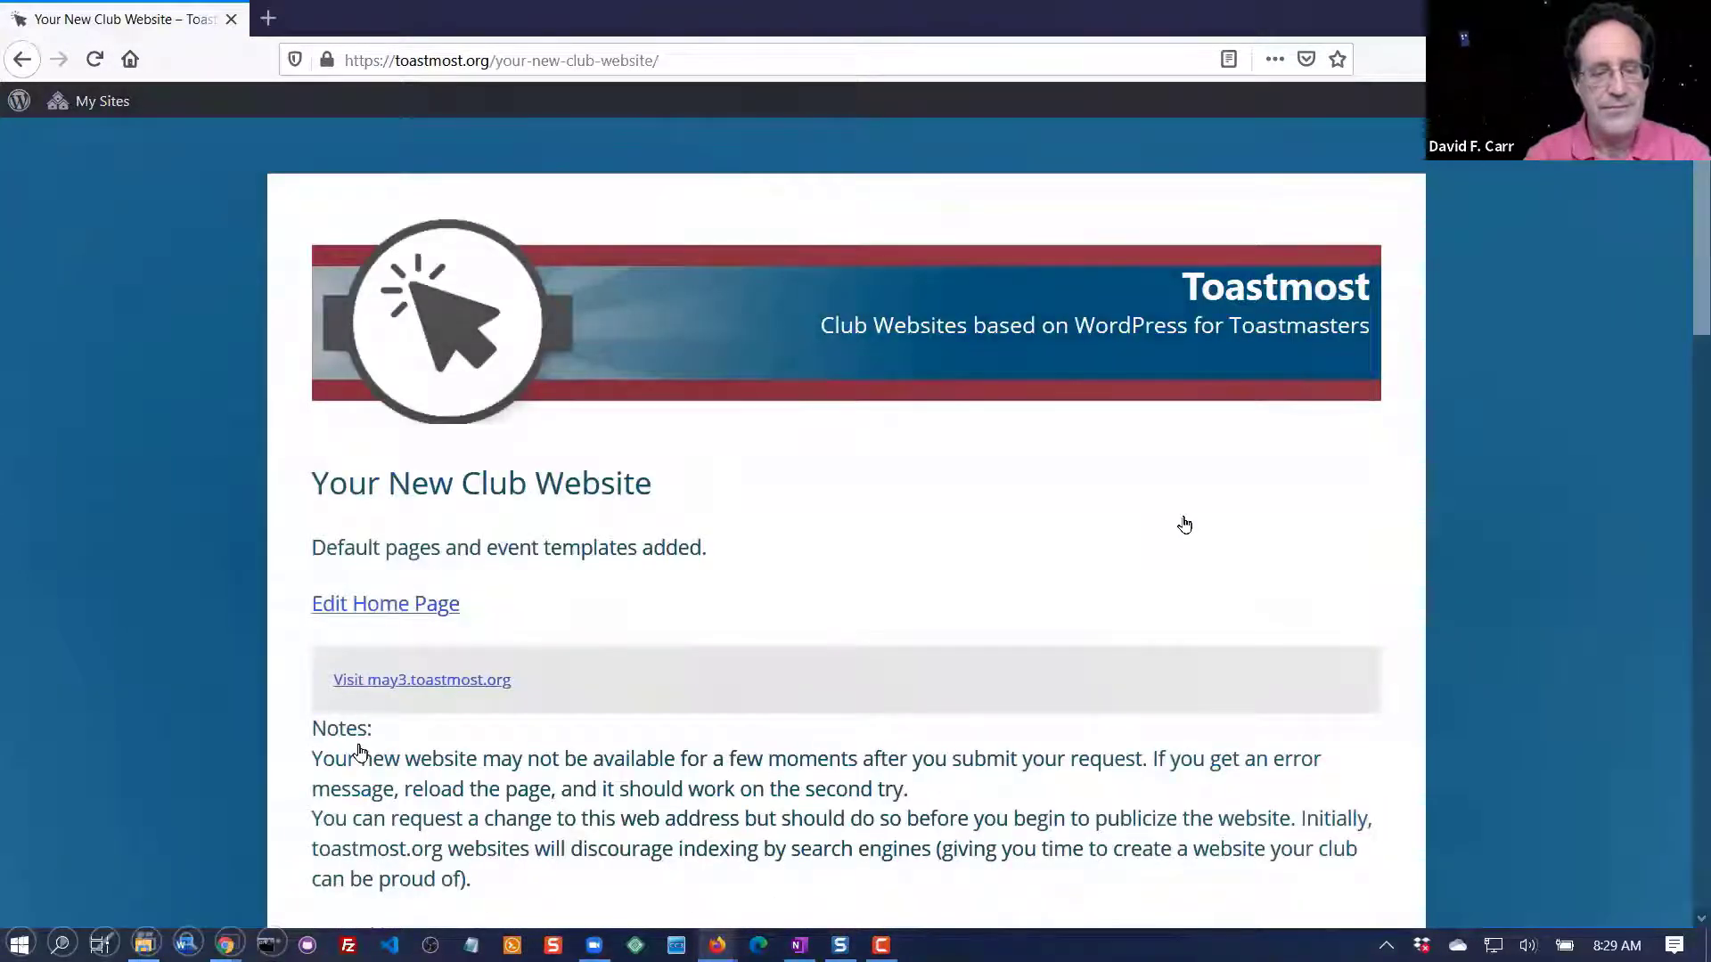
pyautogui.scroll(-4, 882, 518)
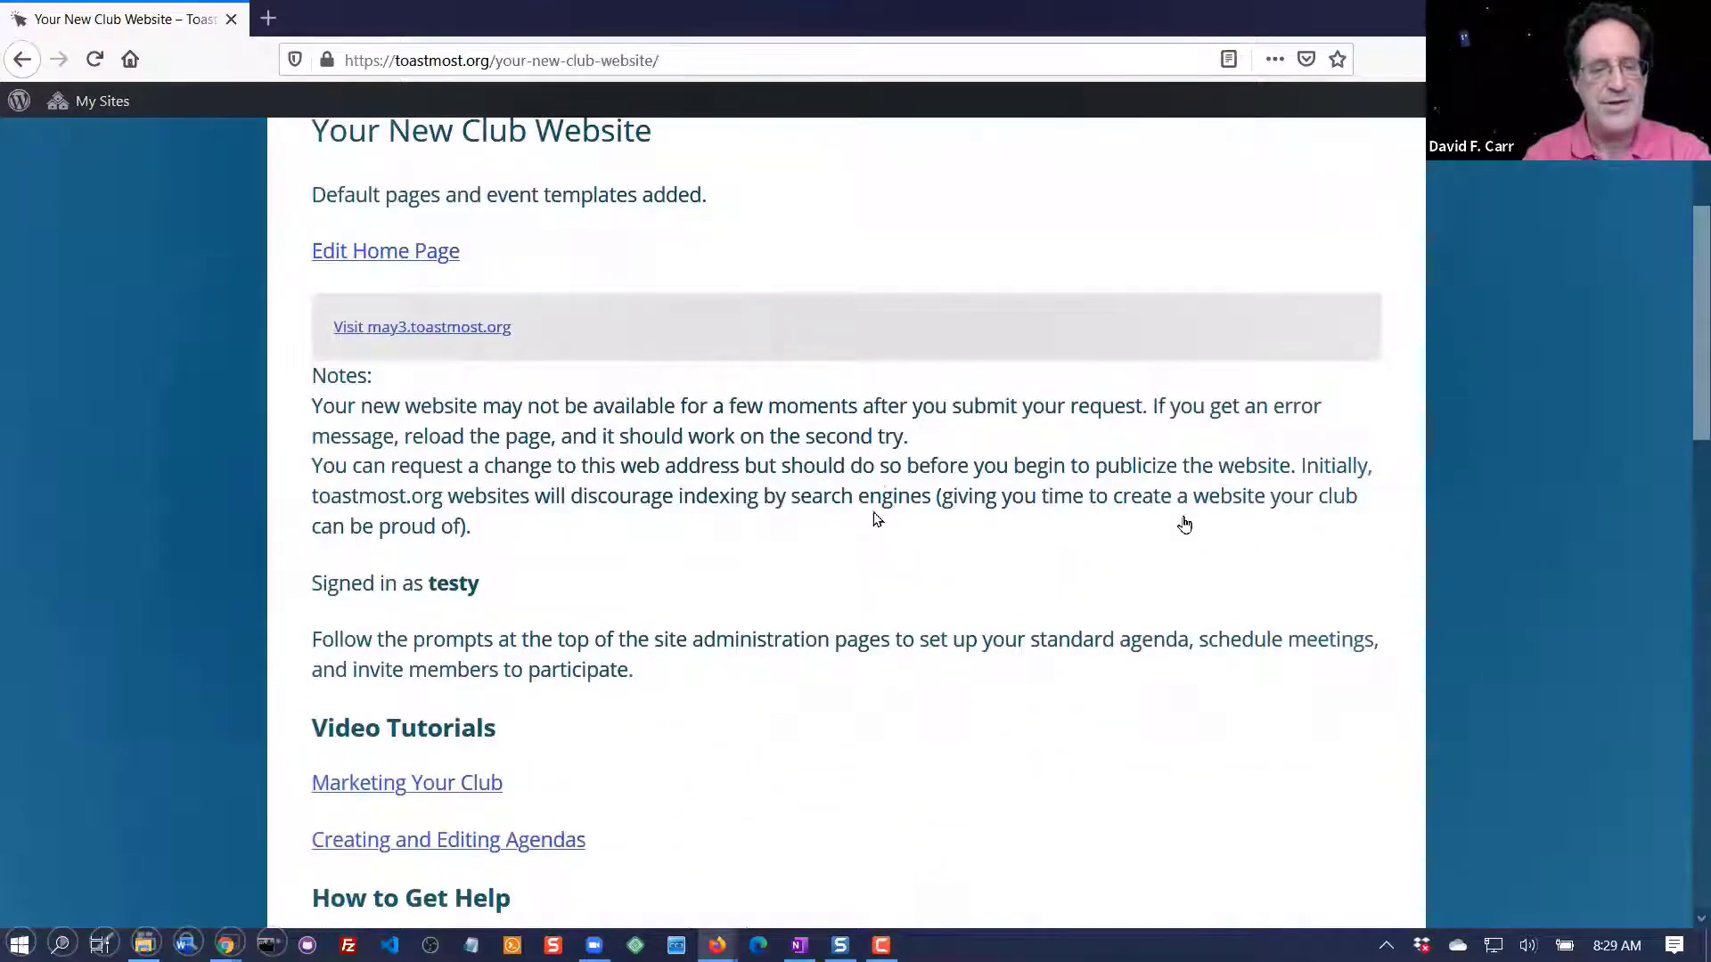
# - Read the new club website confirmation page, open may3.toastmost.org and look over its default welcome page
pyautogui.scroll(-6, 876, 519)
pyautogui.scroll(-5, 874, 519)
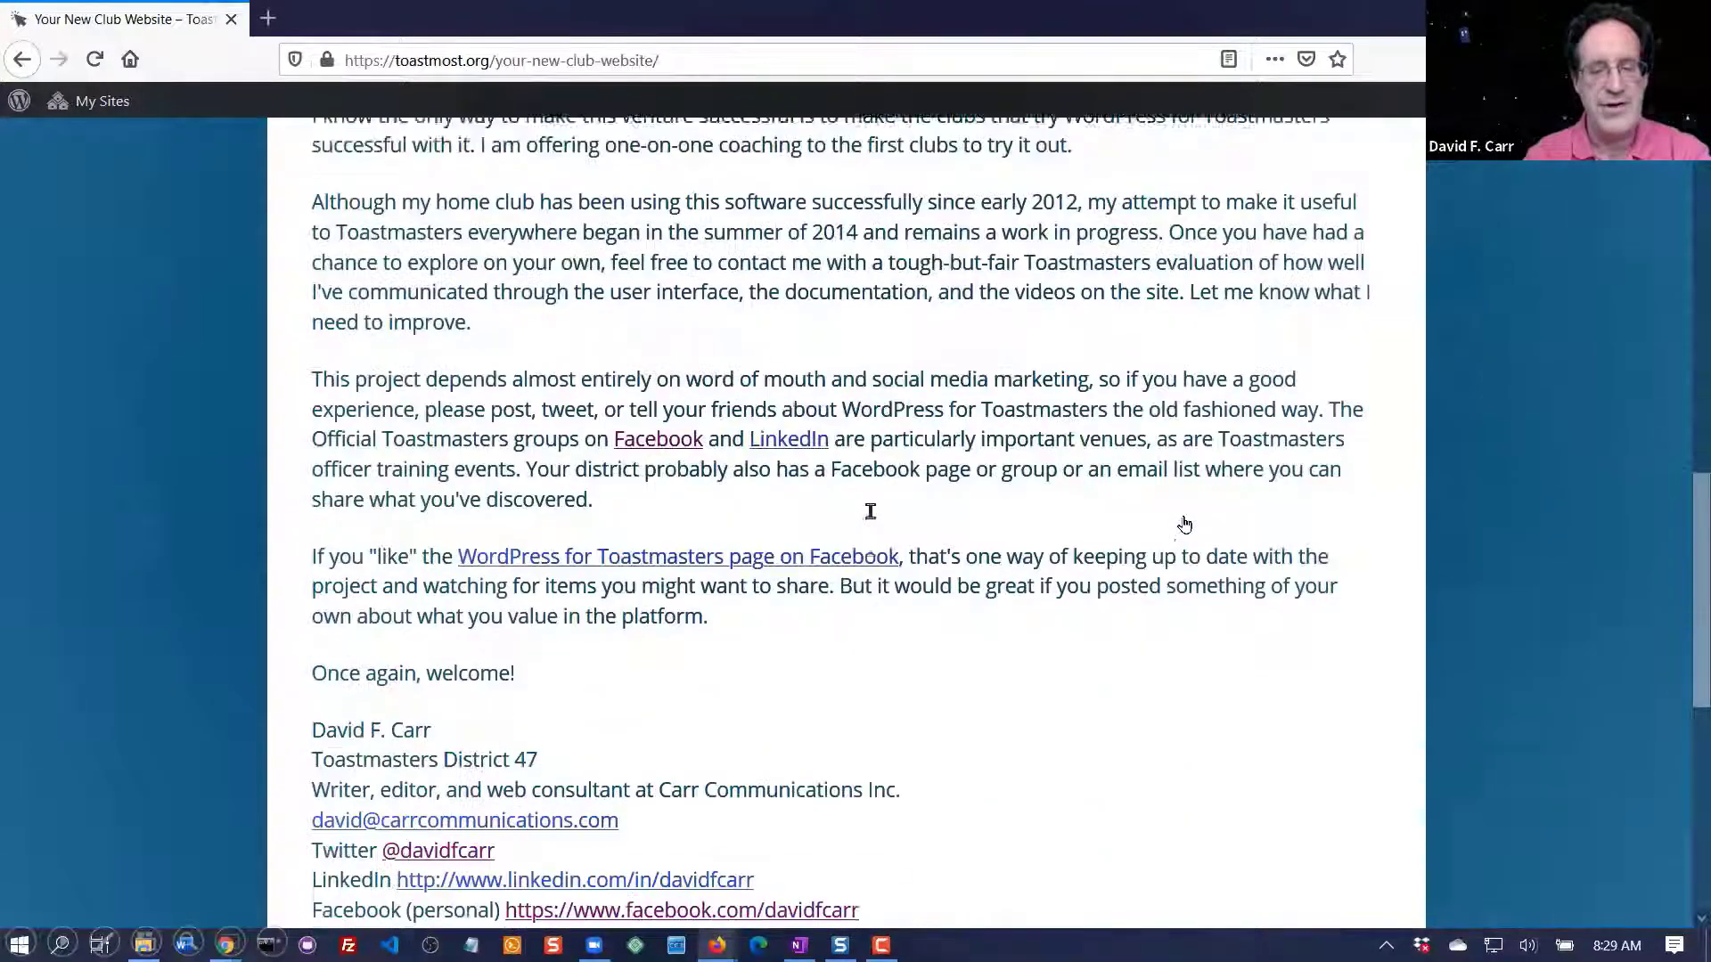
pyautogui.scroll(15, 869, 519)
pyautogui.scroll(1, 861, 520)
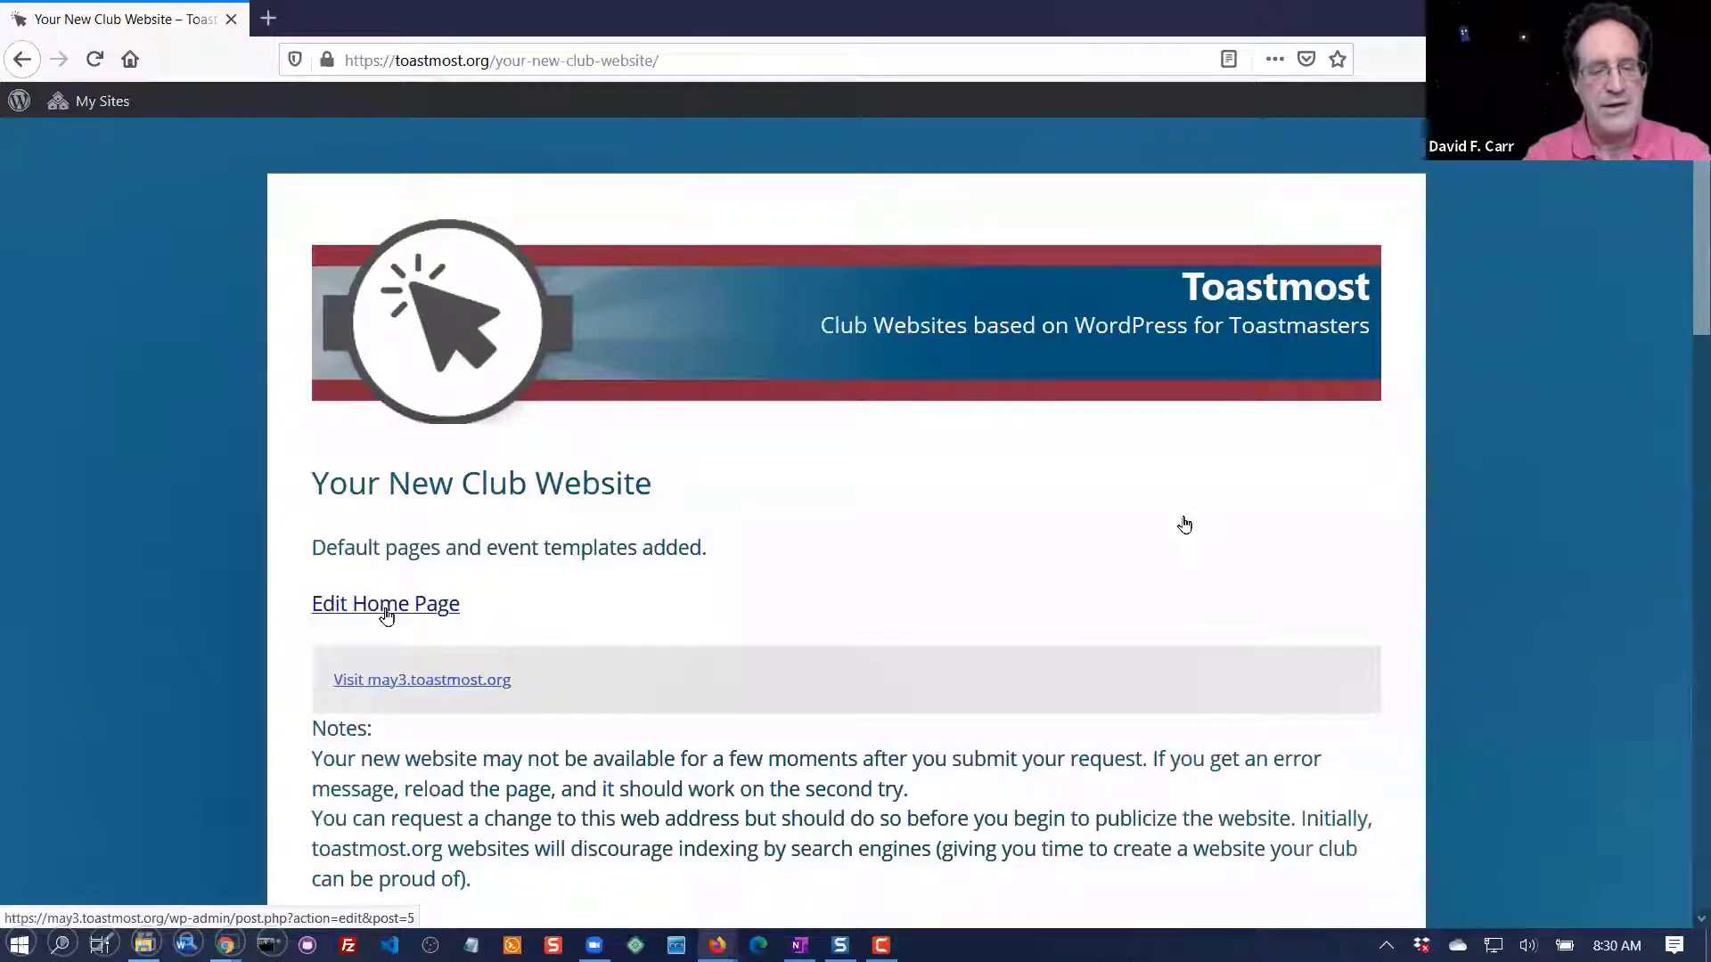
pyautogui.click(420, 683)
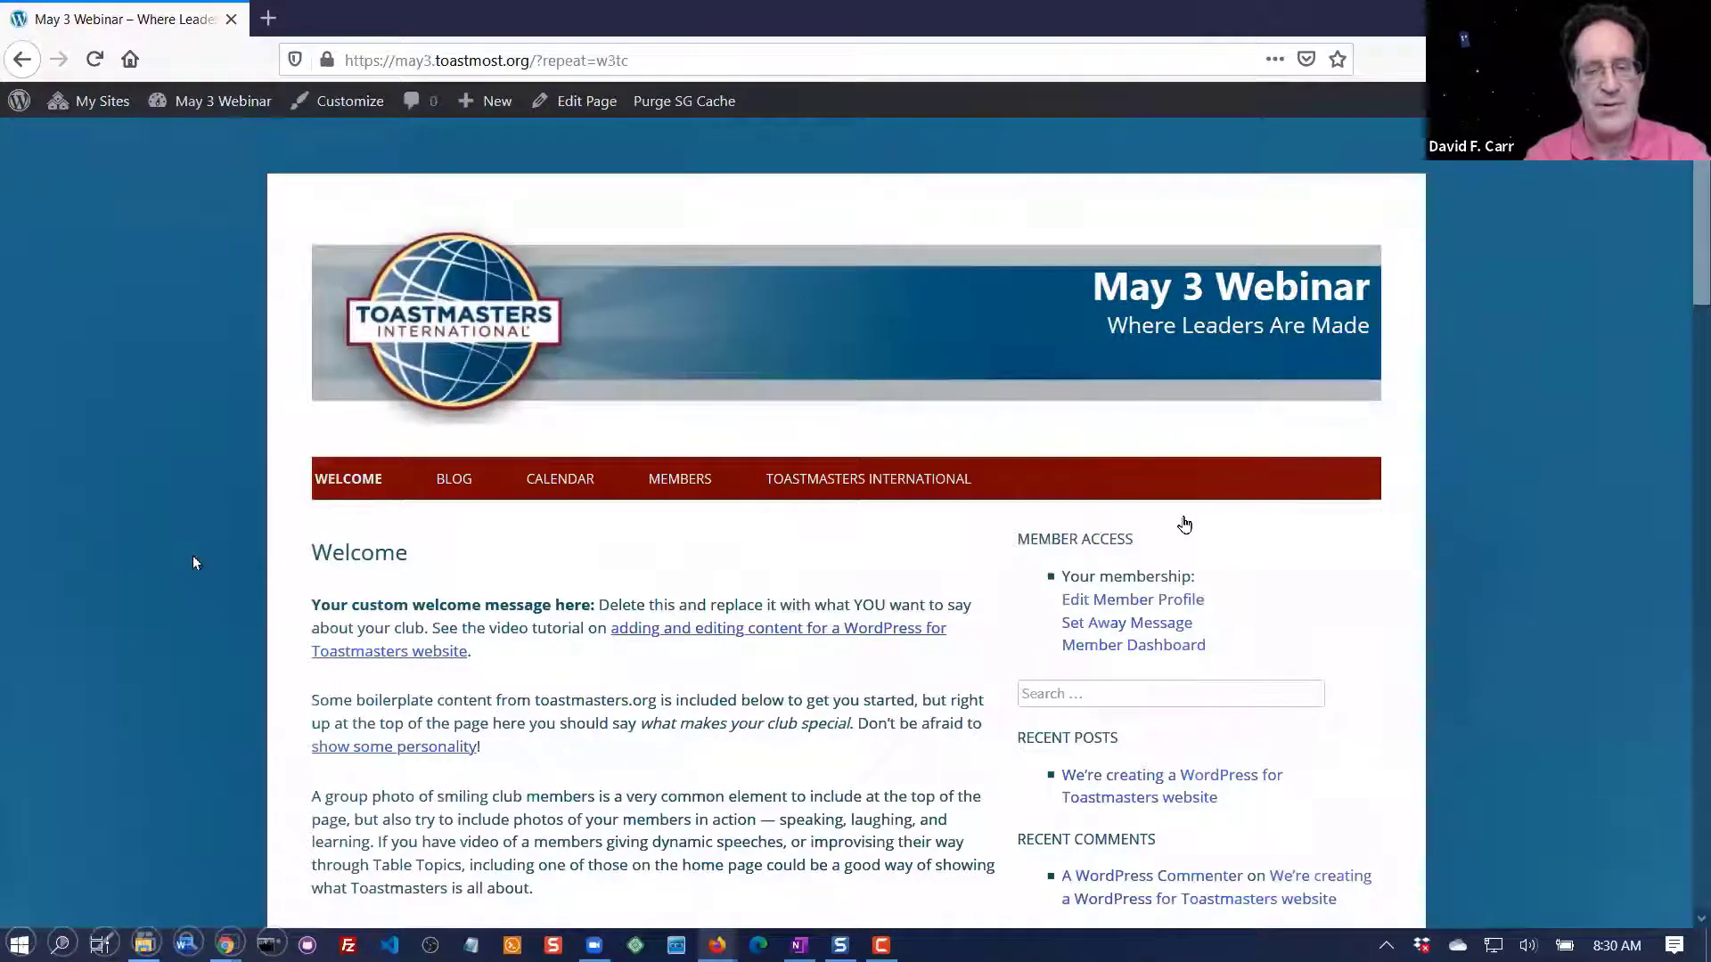
pyautogui.scroll(-5, 193, 557)
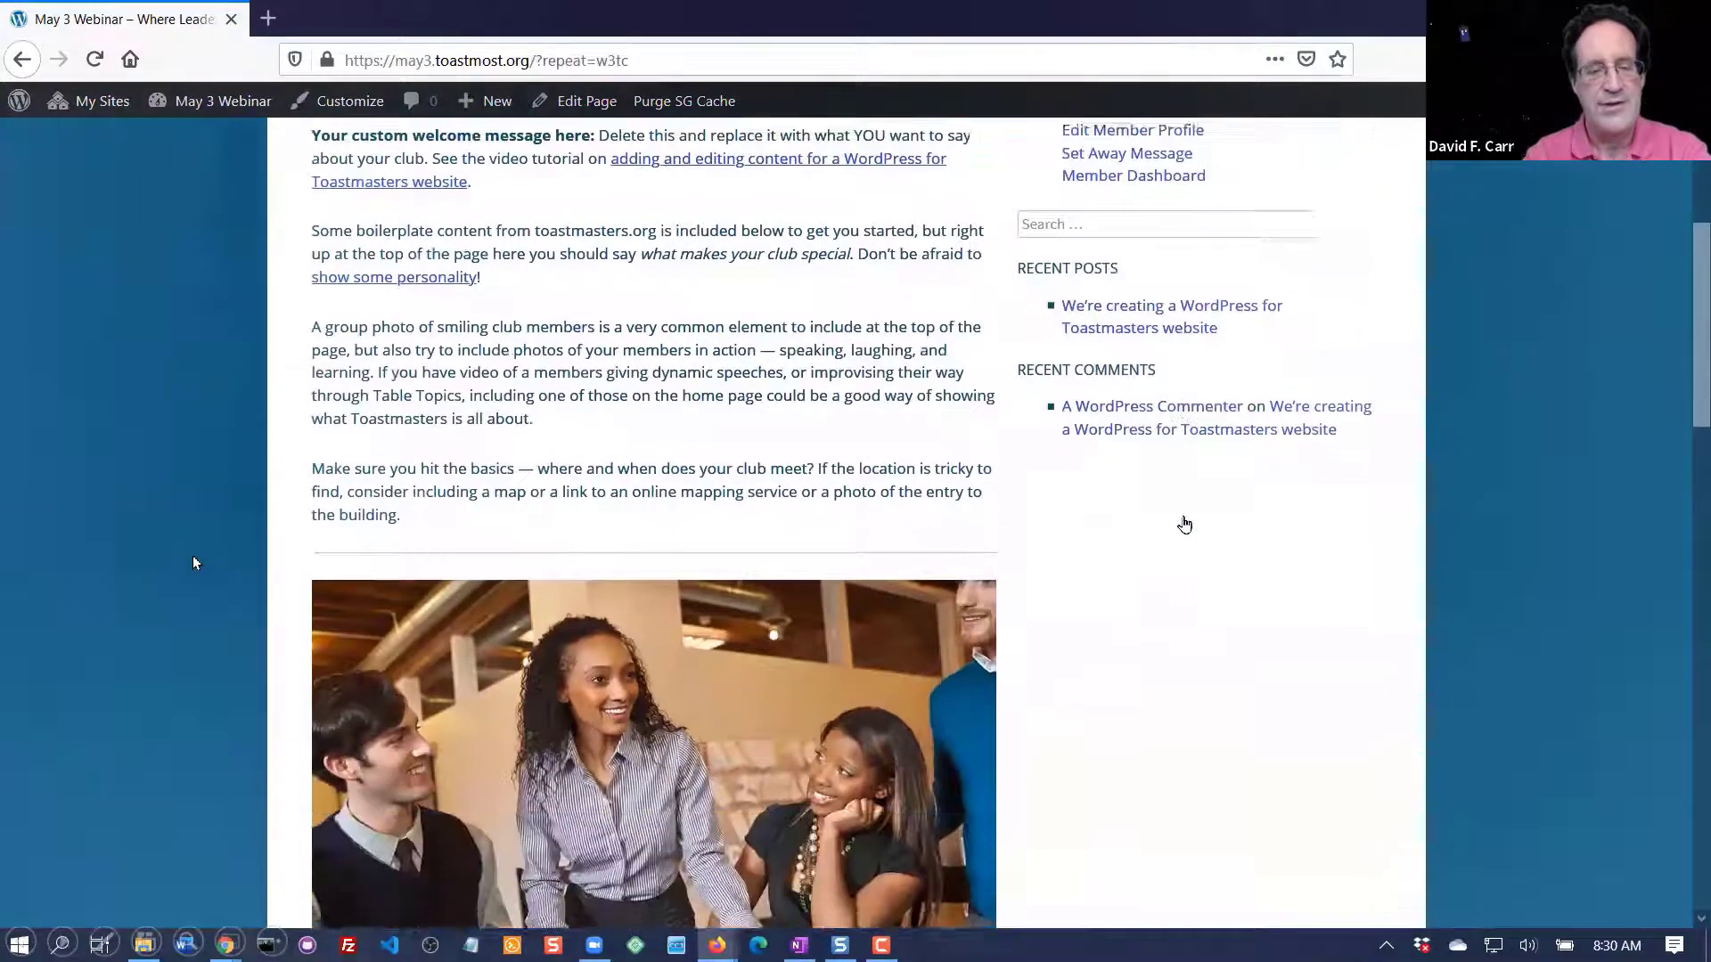
pyautogui.scroll(-3, 195, 563)
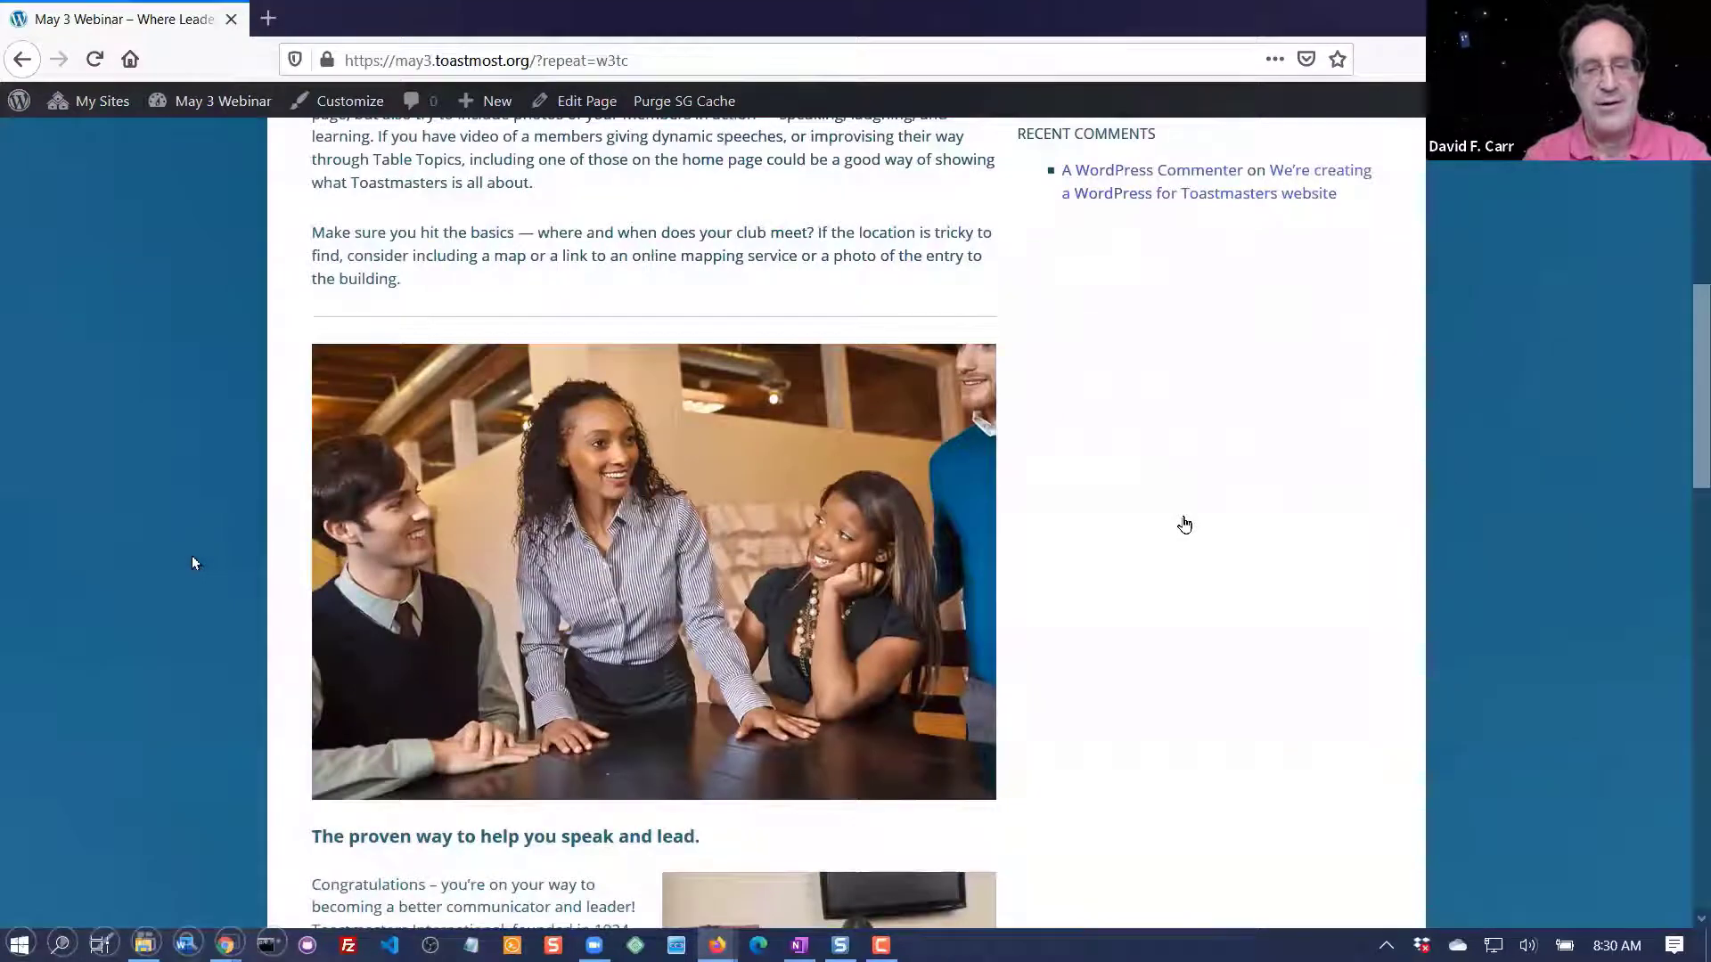
pyautogui.scroll(8, 194, 563)
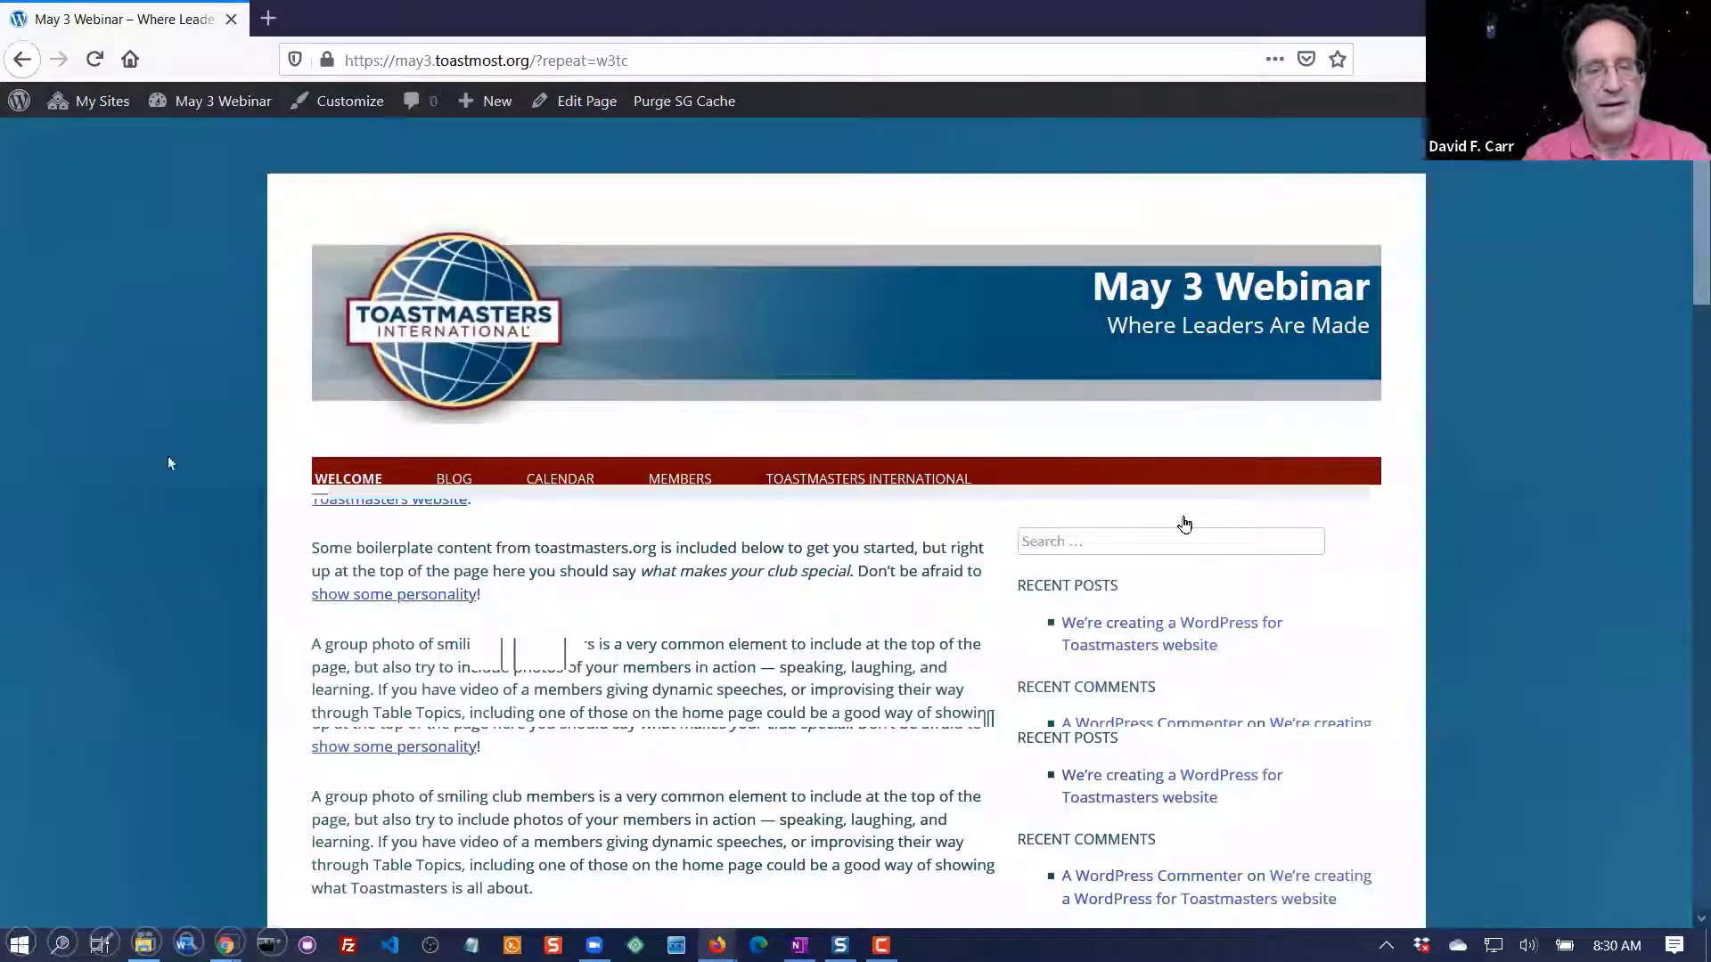
# - Open the May 3 Webinar site's dashboard and review its setup notices and getting-started sections
pyautogui.moveTo(204, 95)
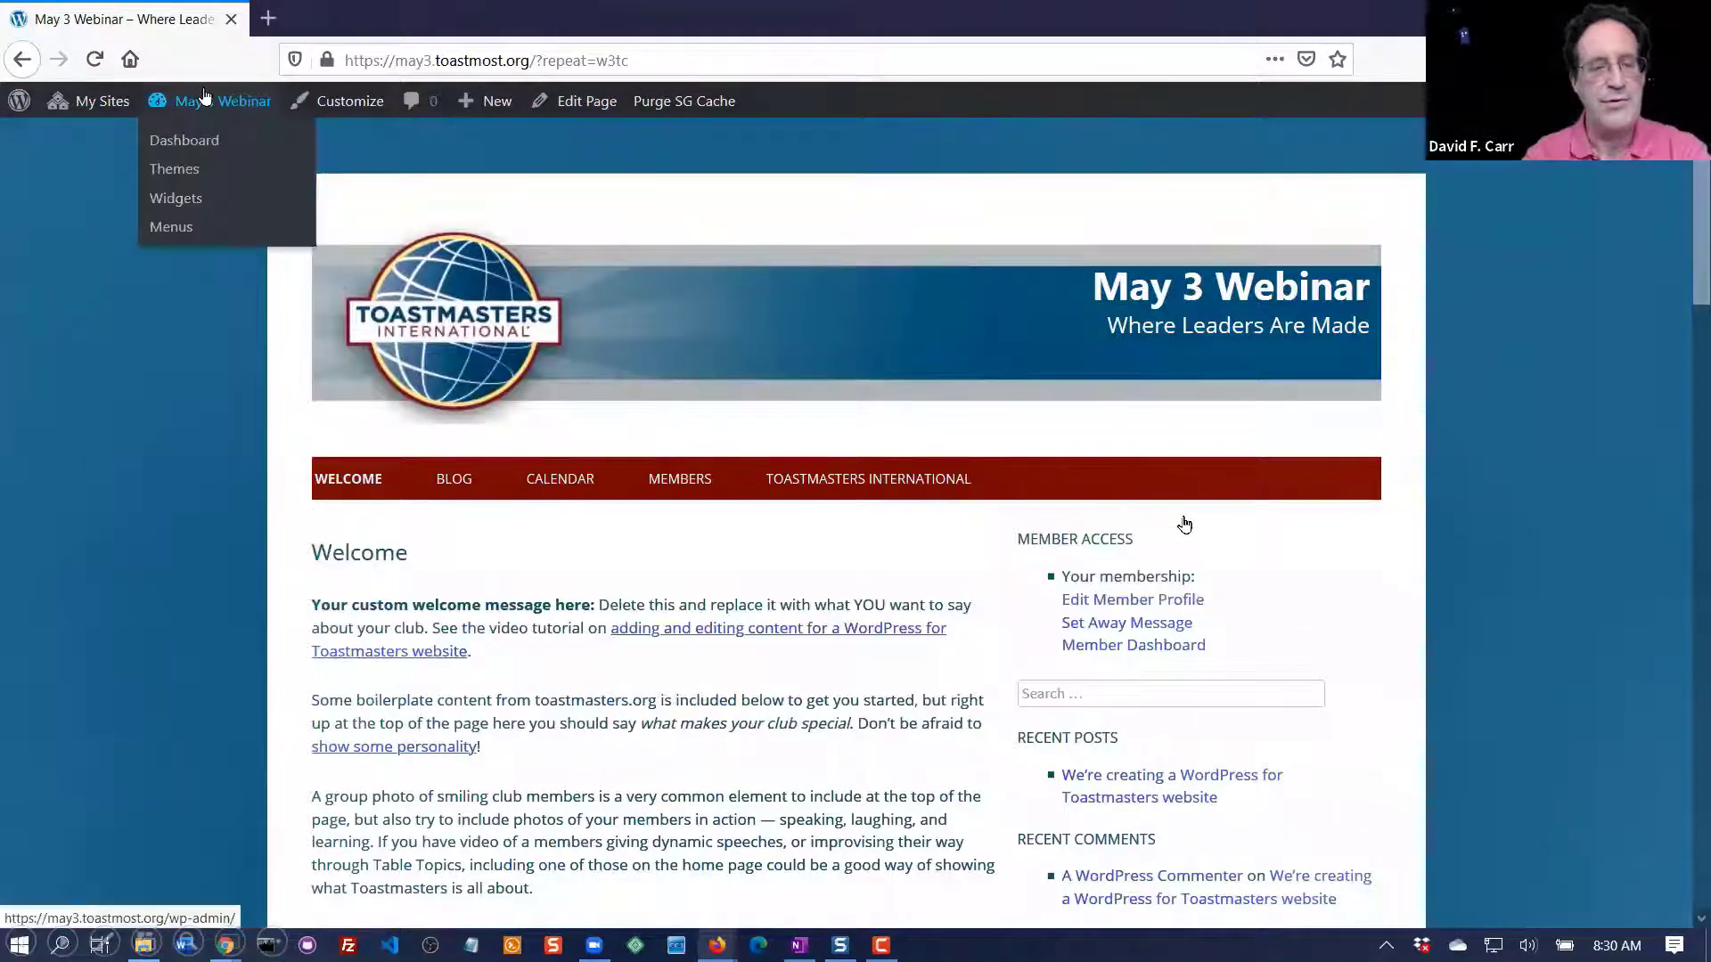
pyautogui.click(189, 140)
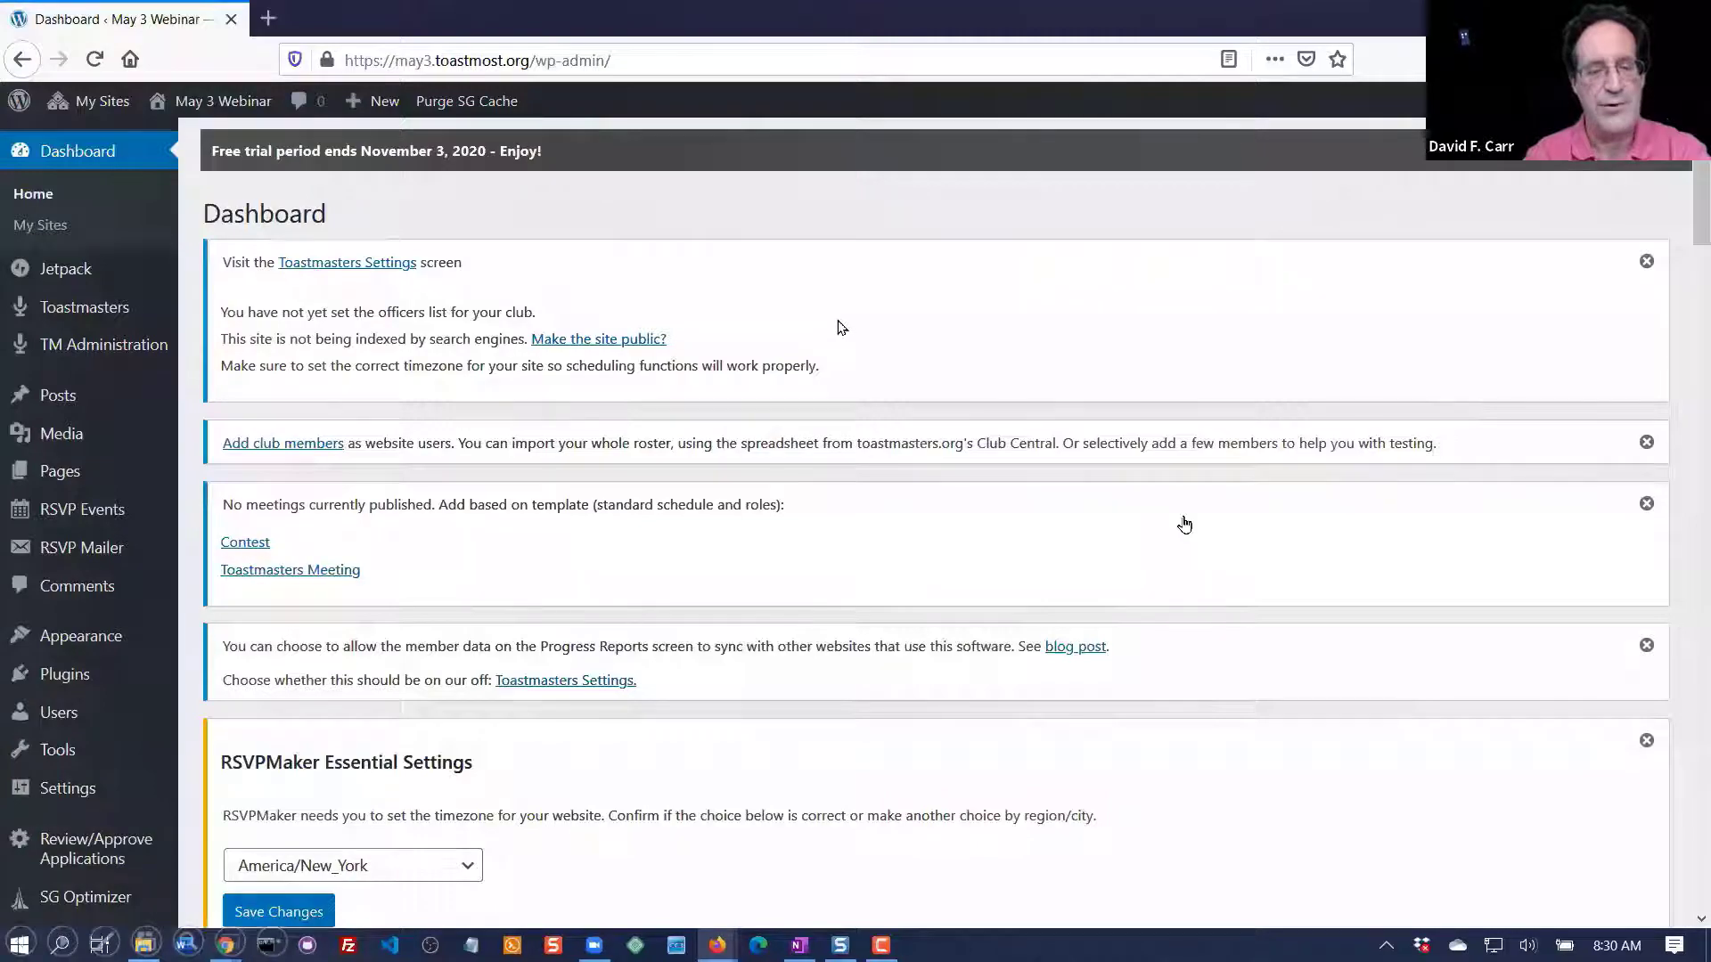
pyautogui.scroll(-10, 838, 327)
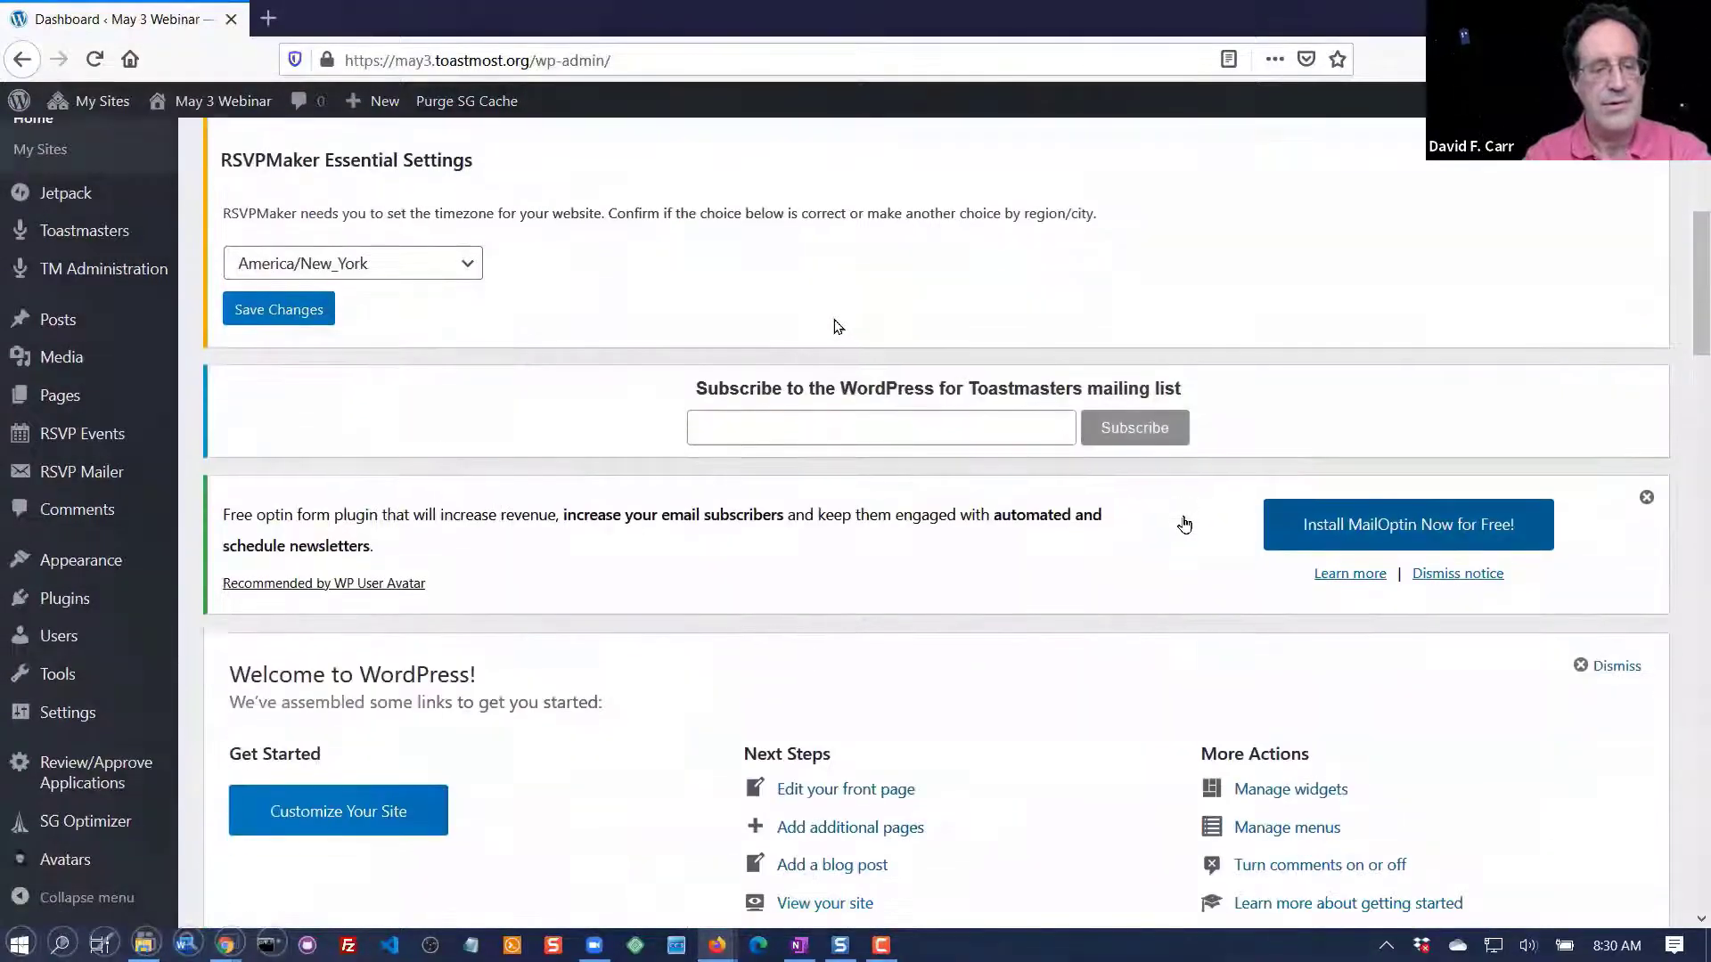
pyautogui.scroll(-2, 835, 326)
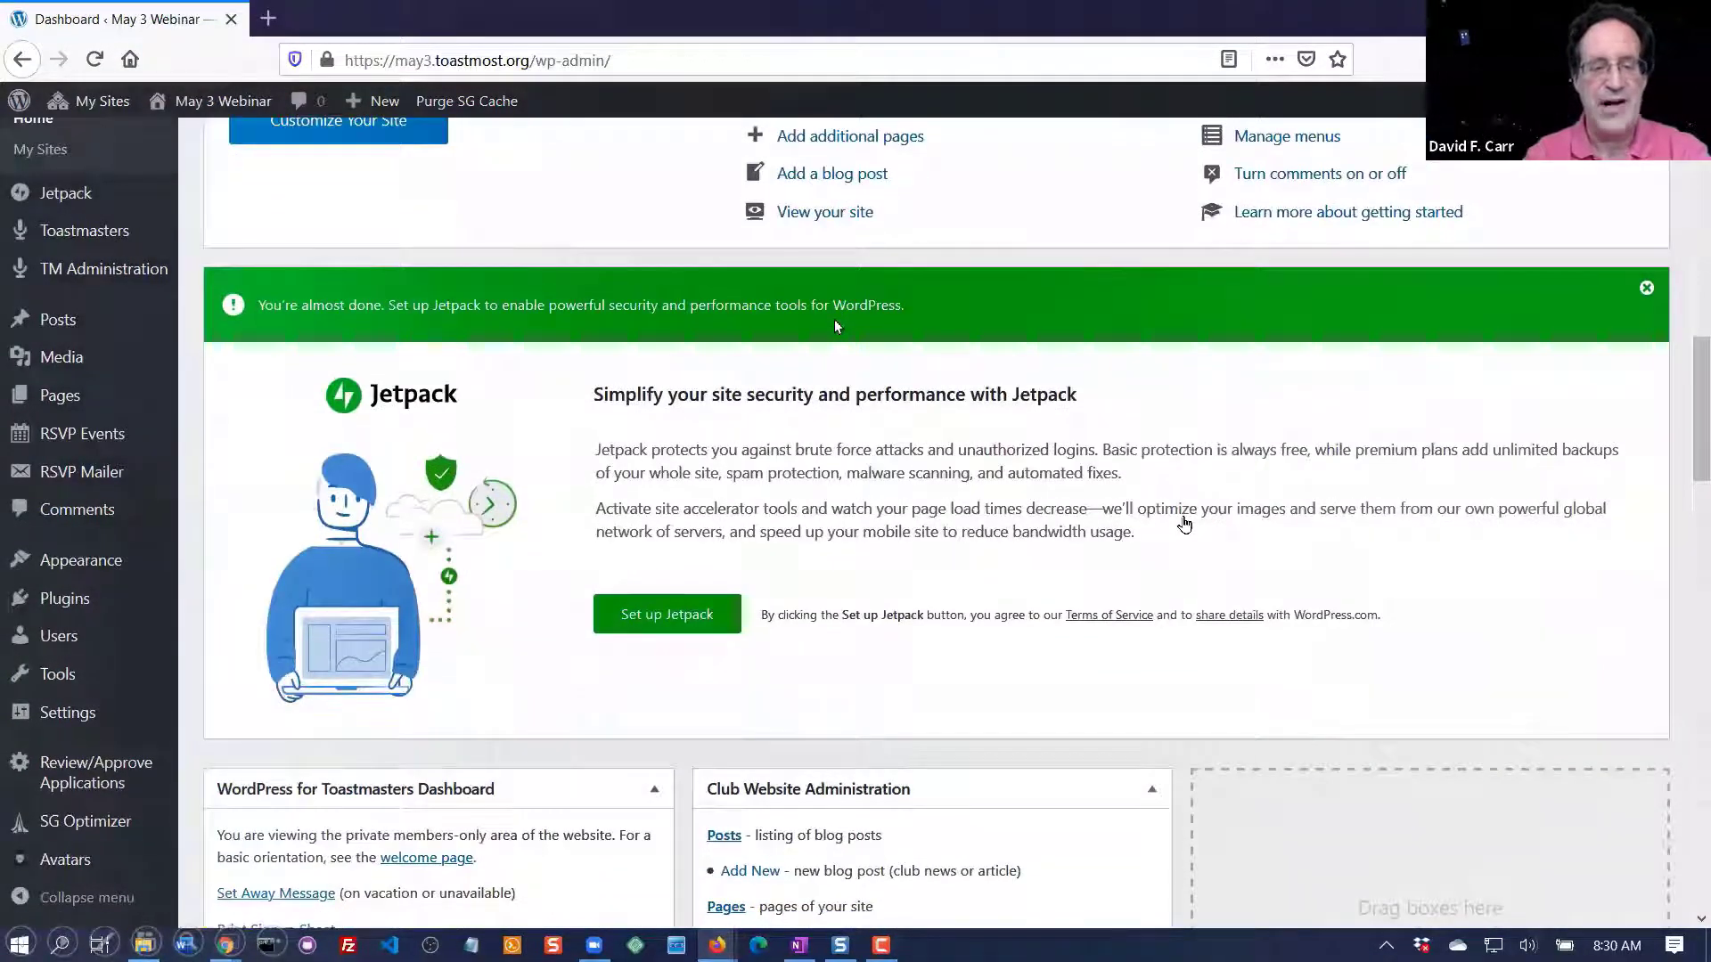
pyautogui.scroll(2, 835, 326)
pyautogui.scroll(3, 836, 325)
pyautogui.scroll(14, 837, 327)
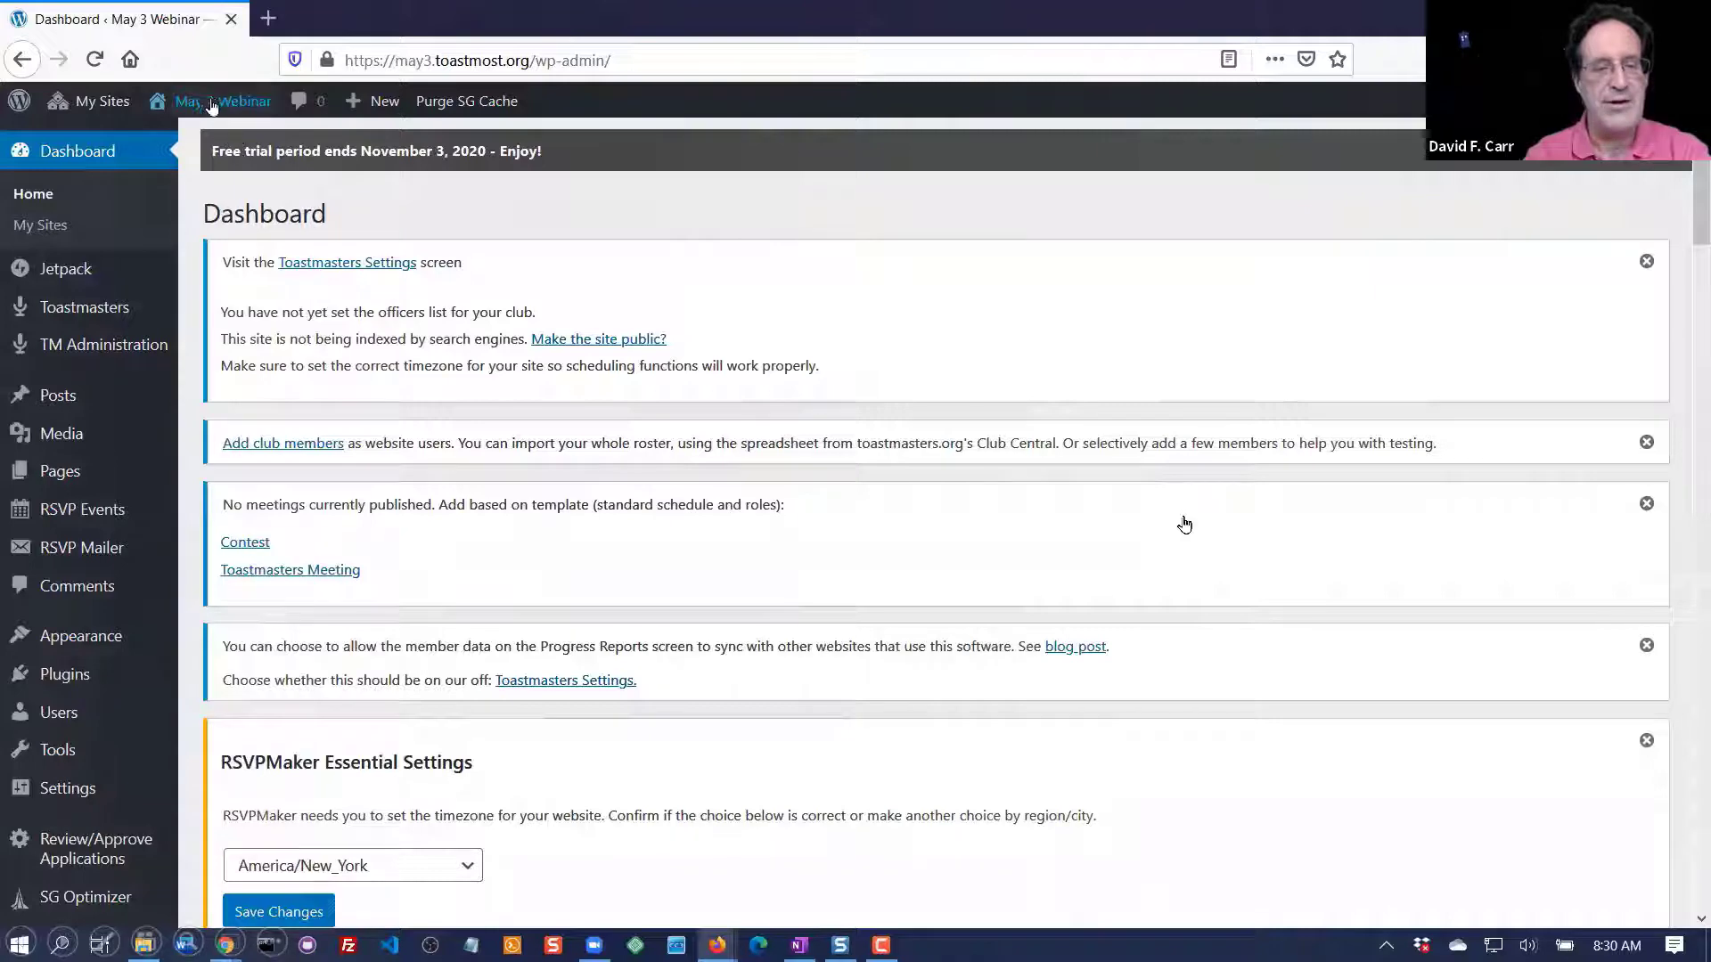
# - Return to the May 3 Webinar front page, open it for editing and complete the Block Editor welcome guide
pyautogui.click(203, 141)
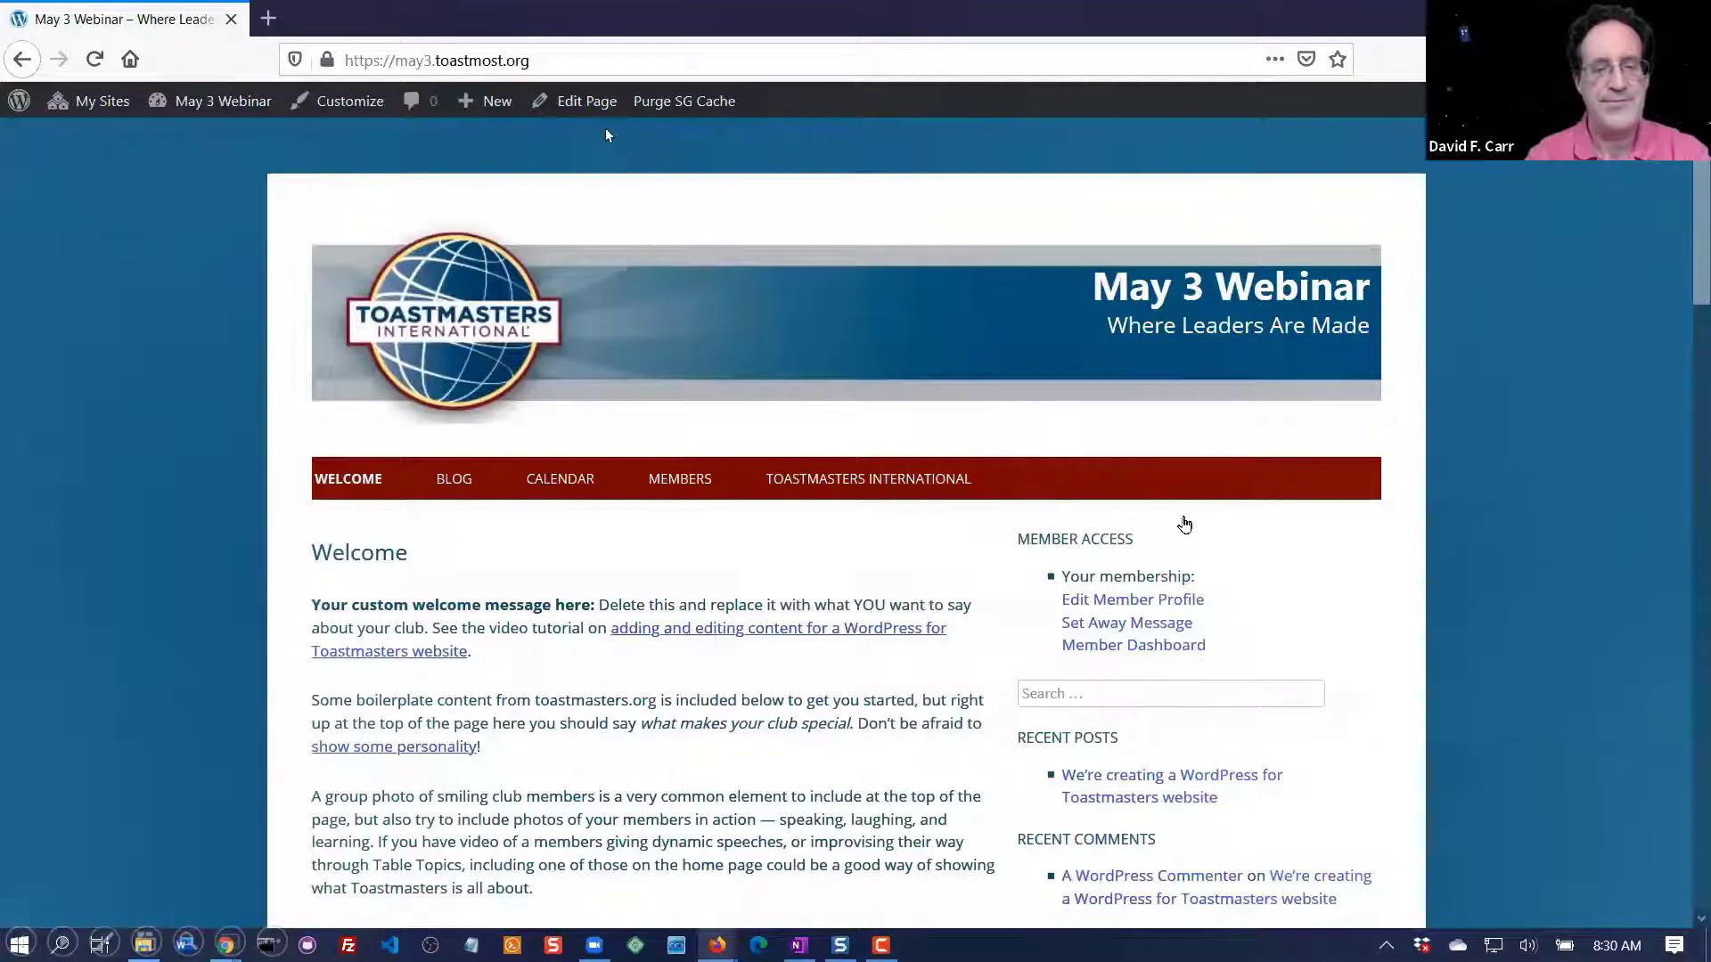
pyautogui.click(587, 104)
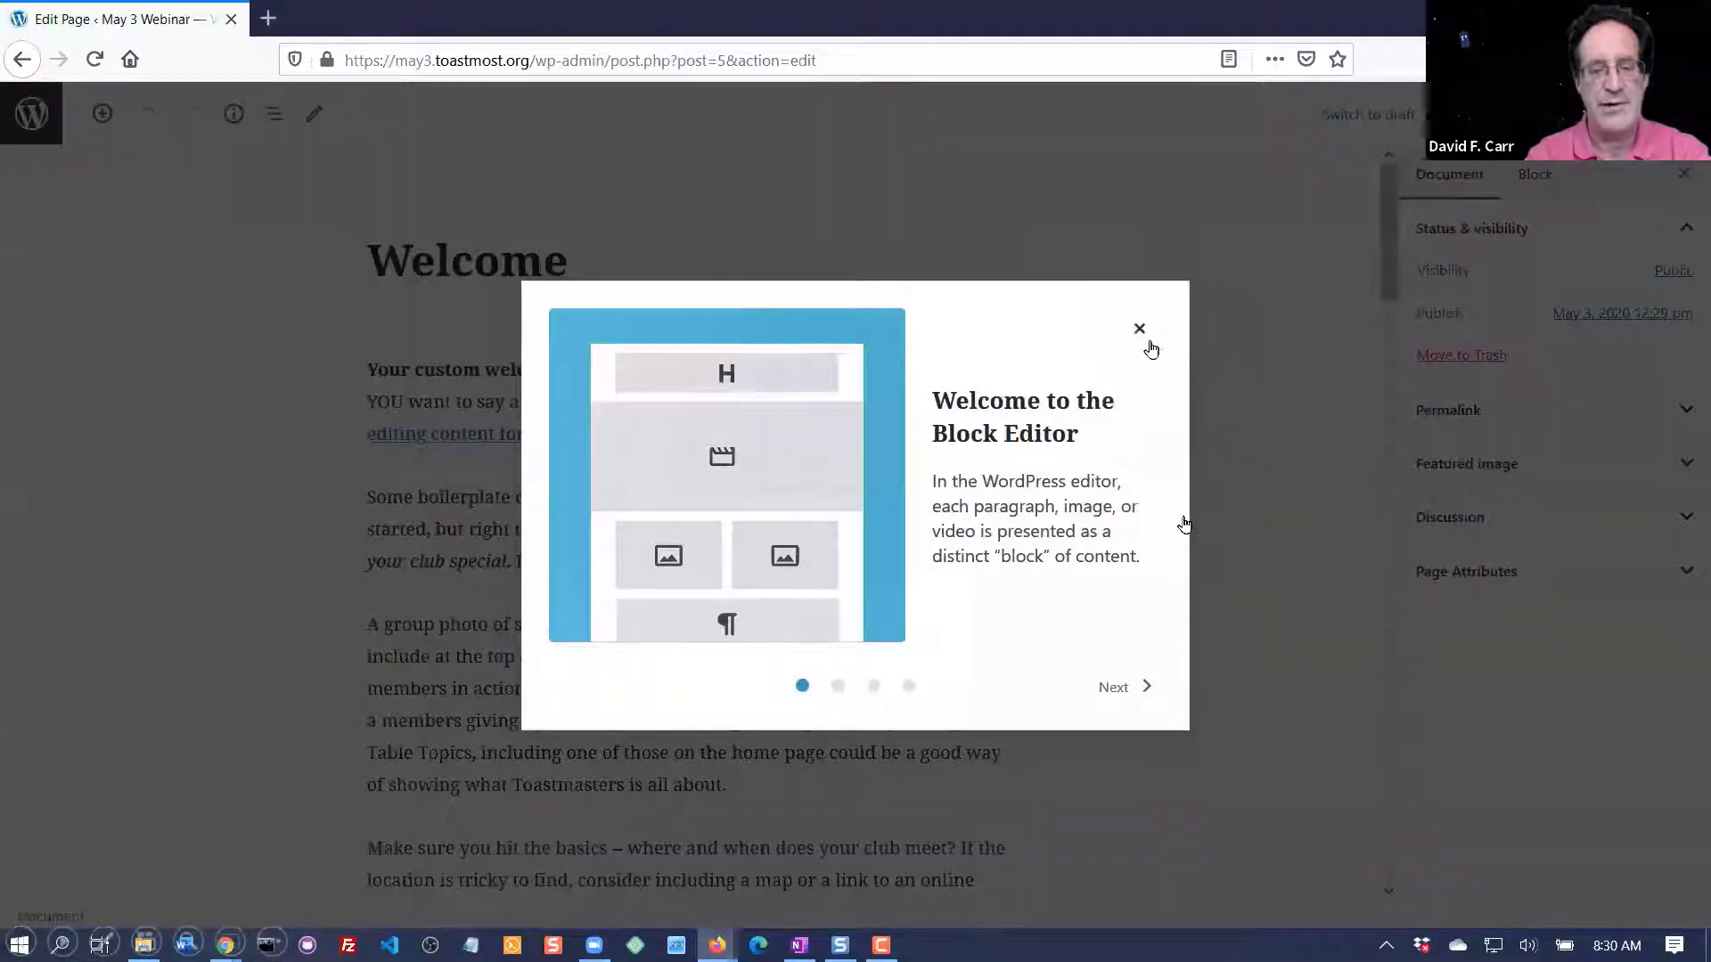
pyautogui.click(1147, 685)
pyautogui.click(1148, 688)
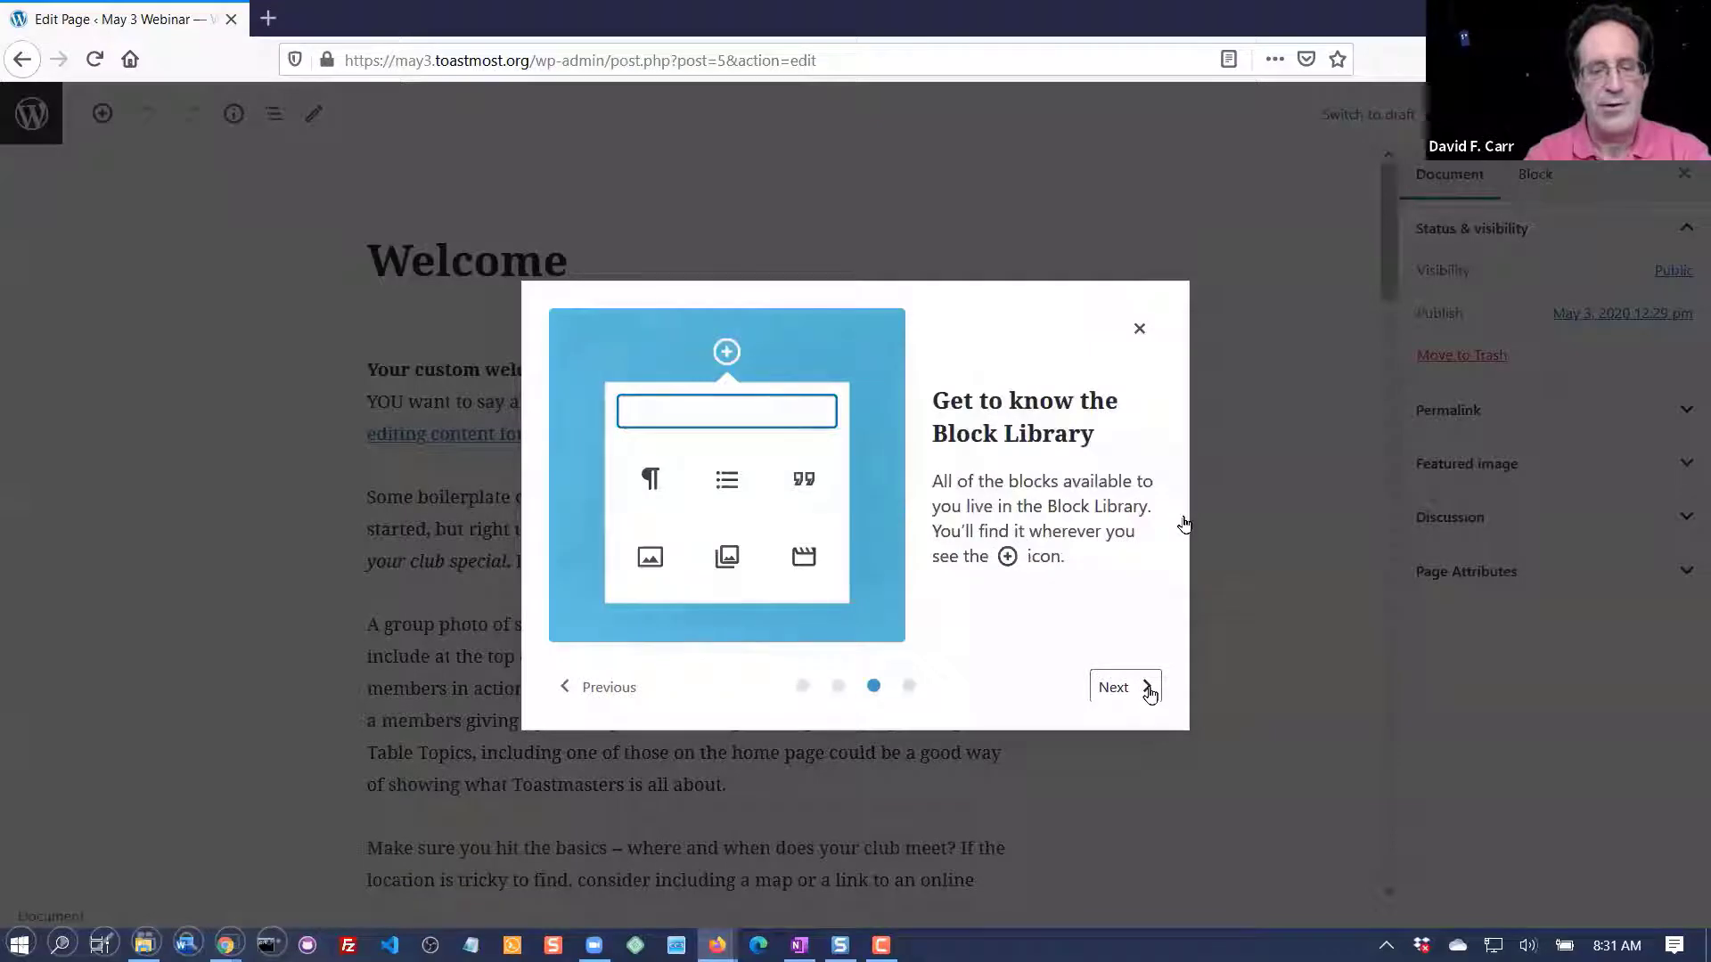
pyautogui.click(1148, 688)
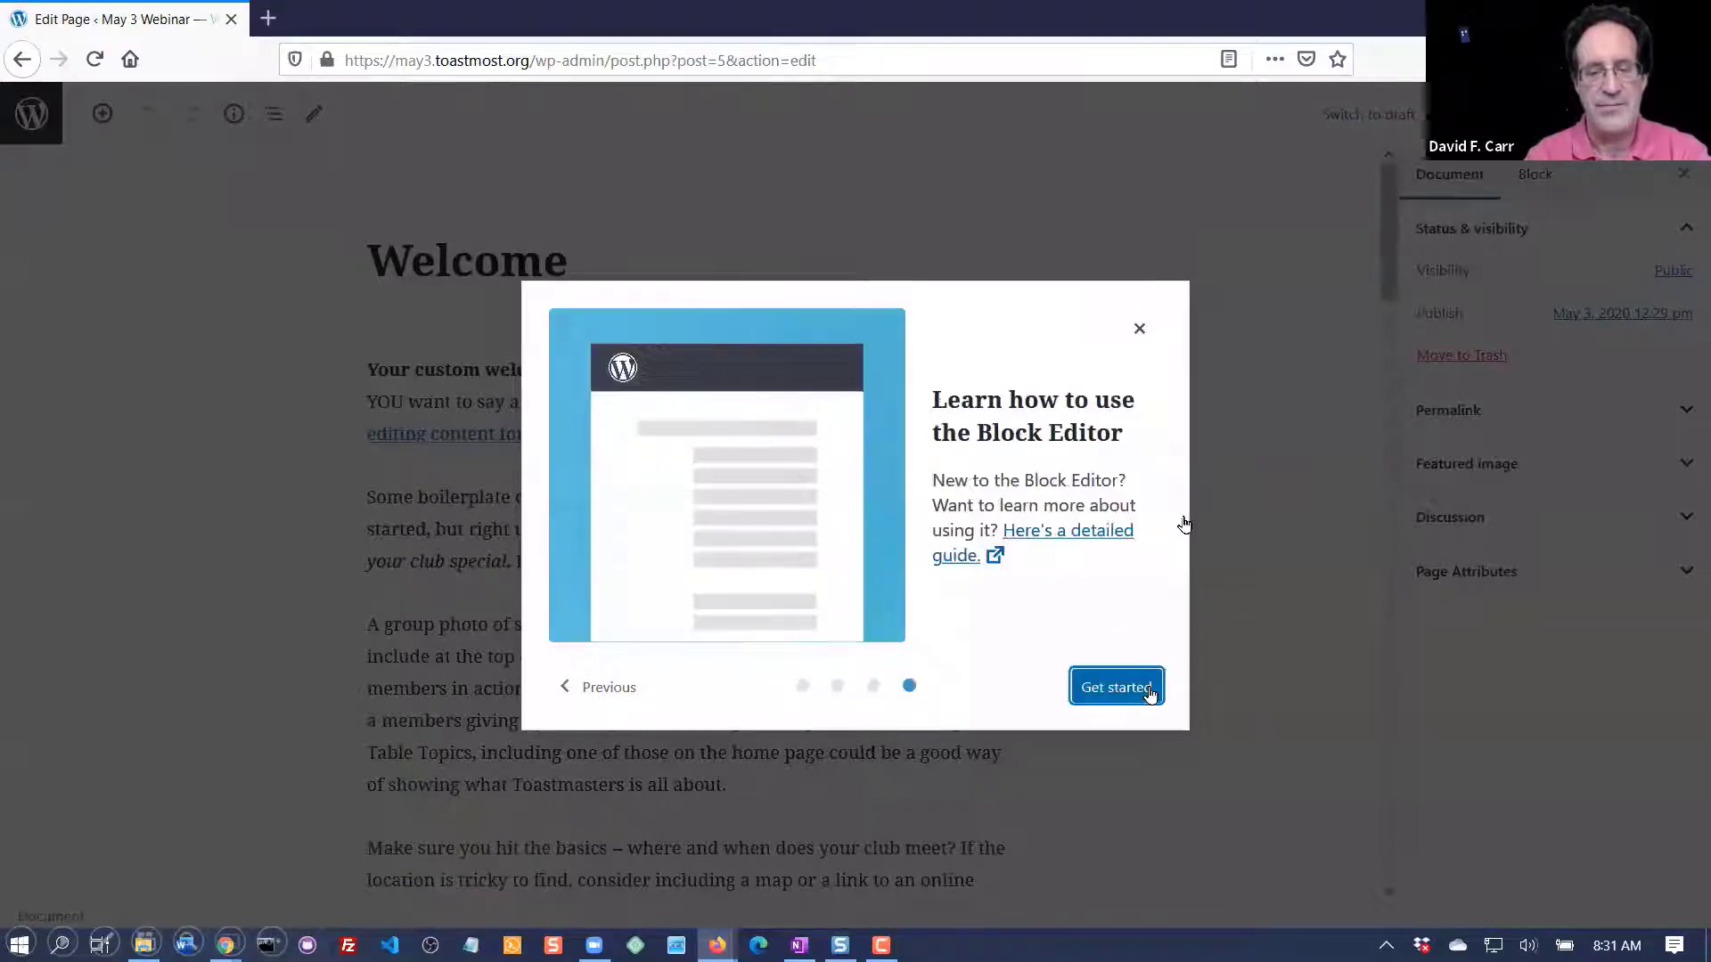
pyautogui.click(1150, 691)
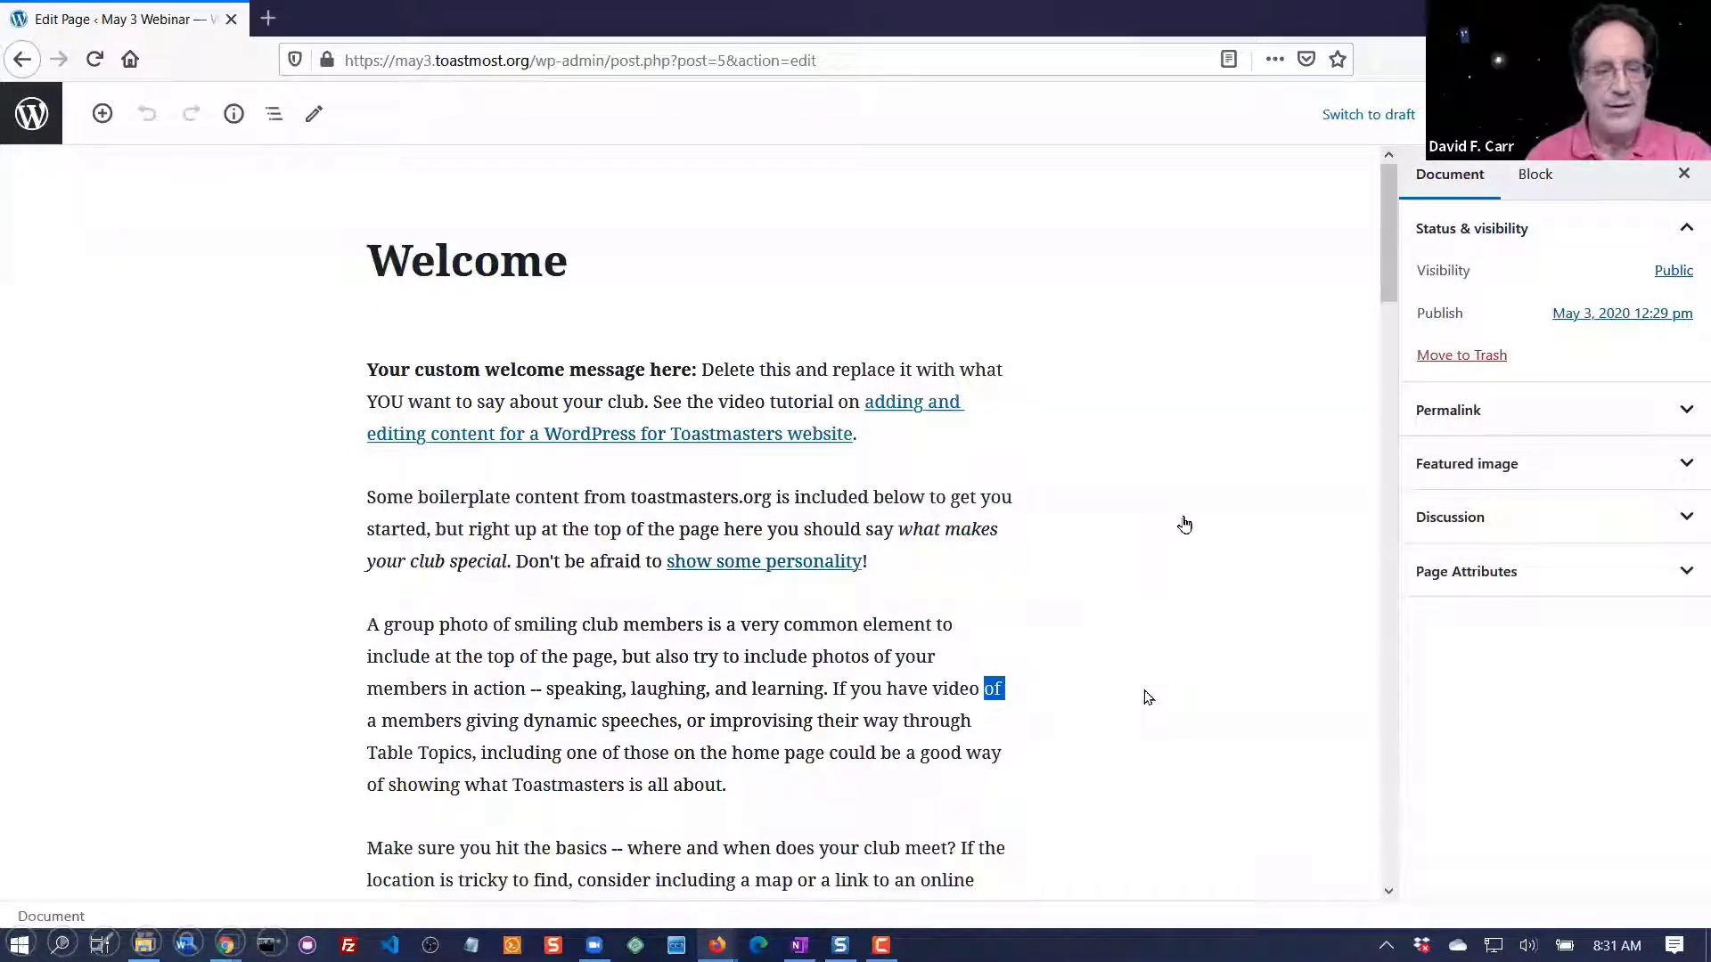
pyautogui.press('Right')
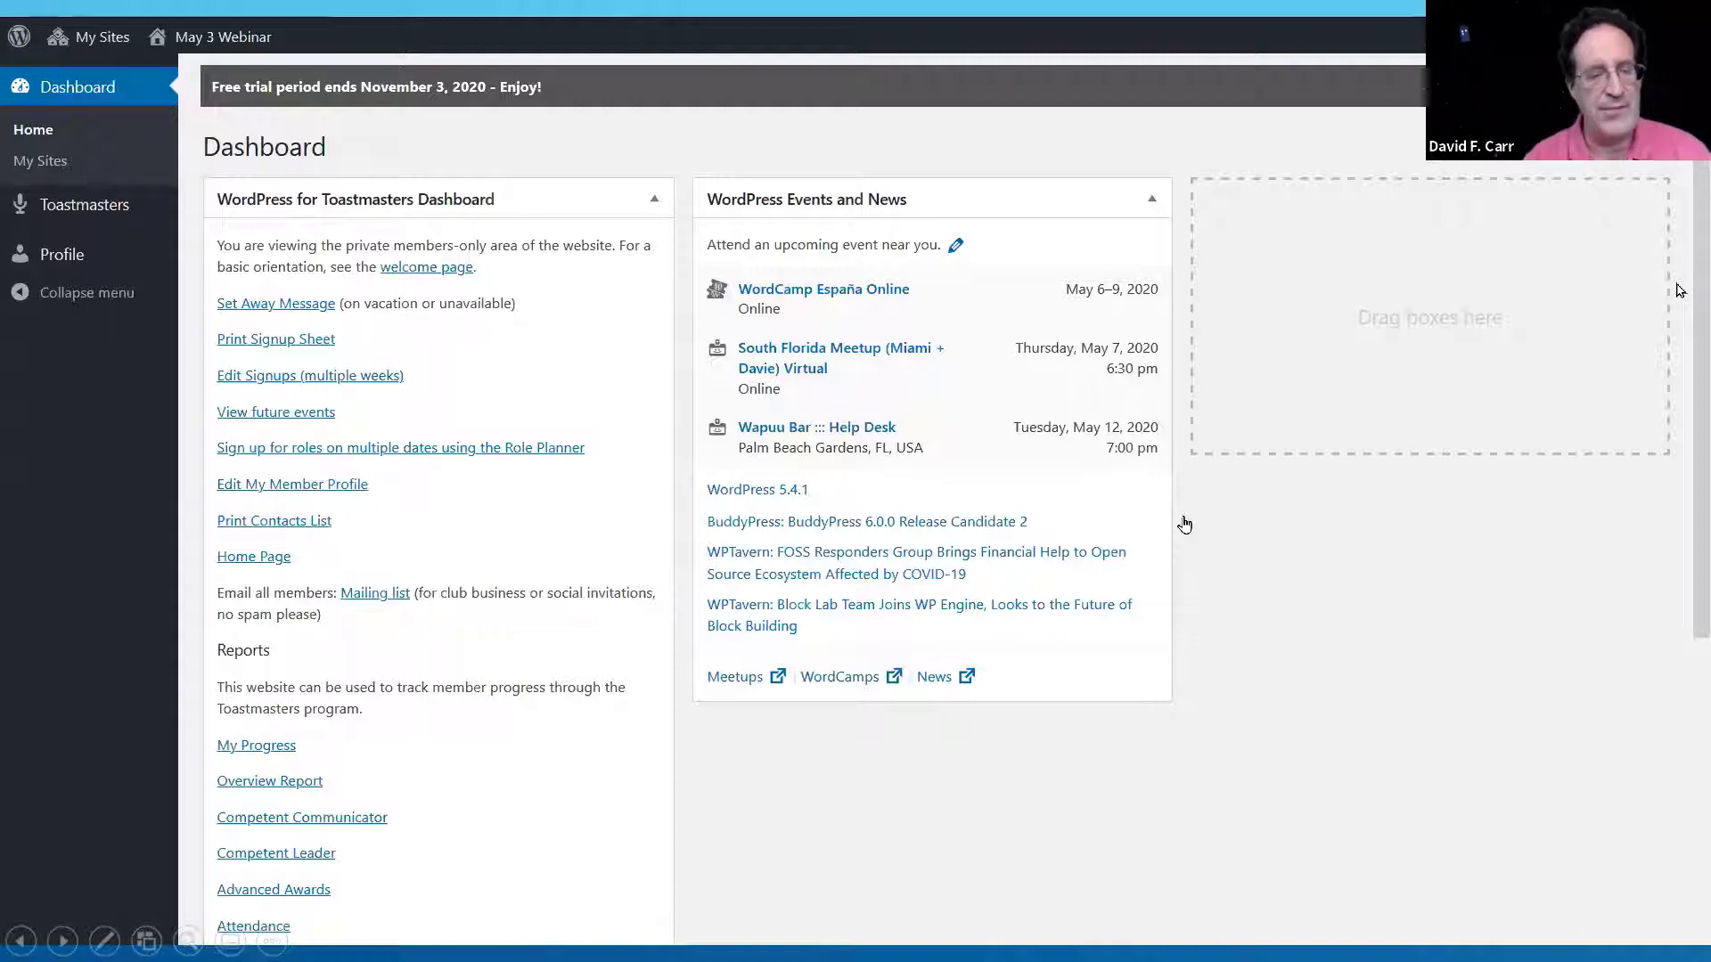
pyautogui.click(1184, 525)
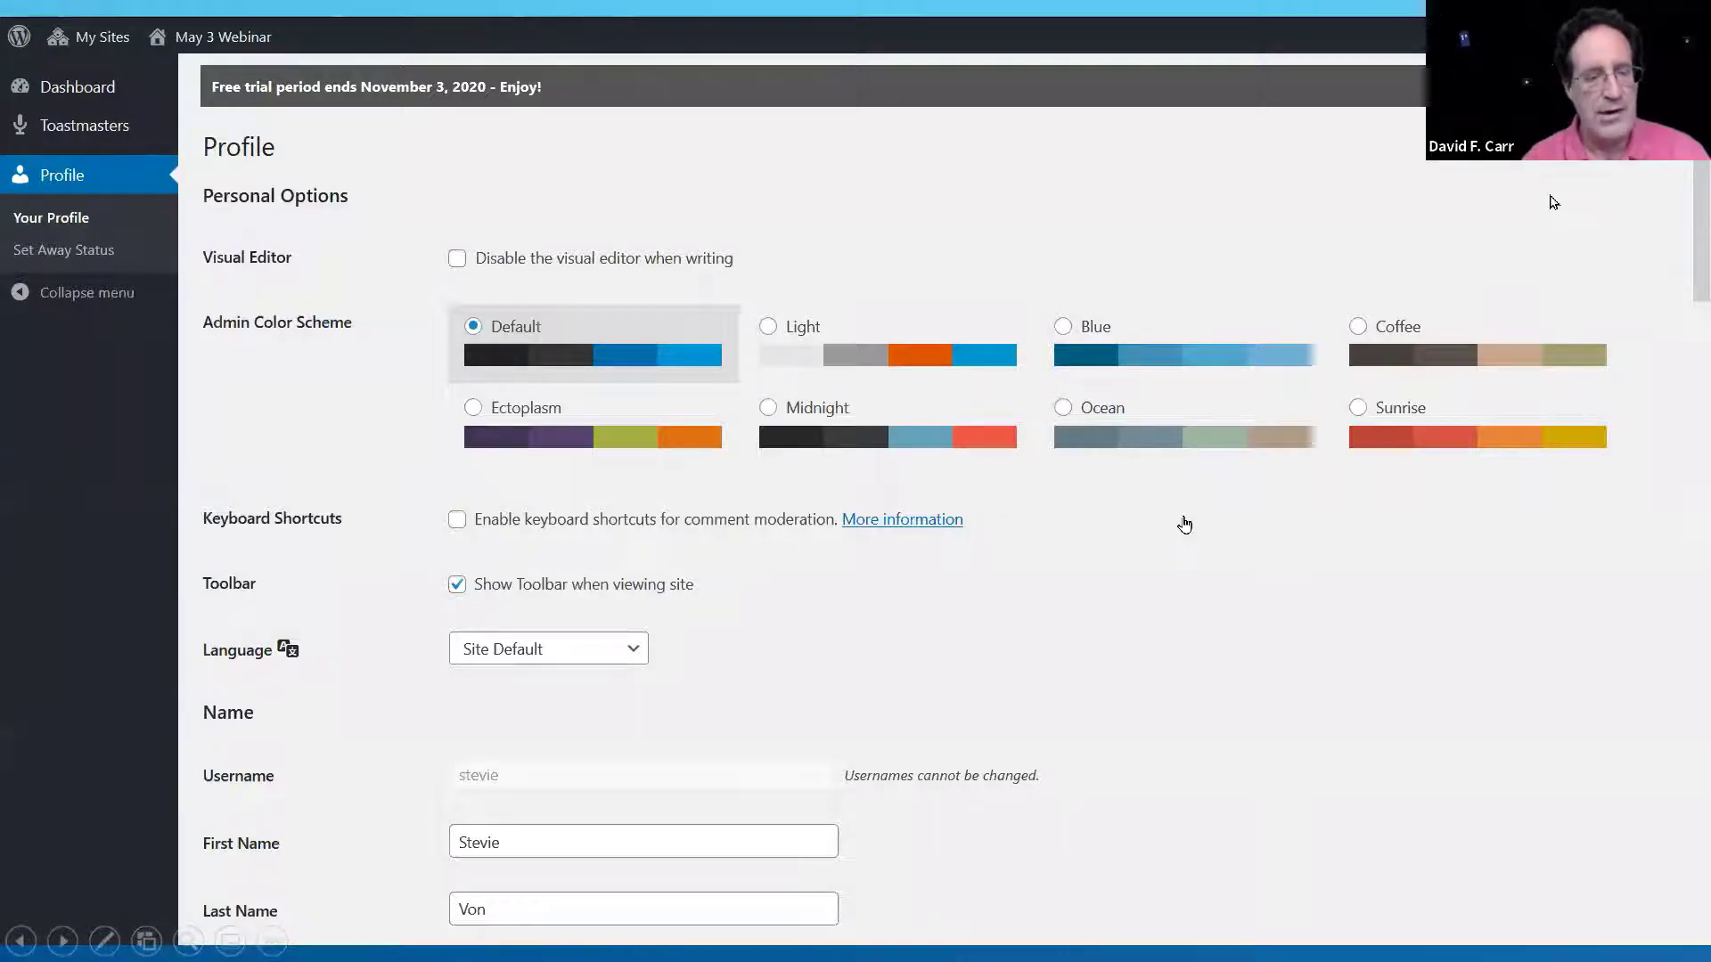
pyautogui.press('Right')
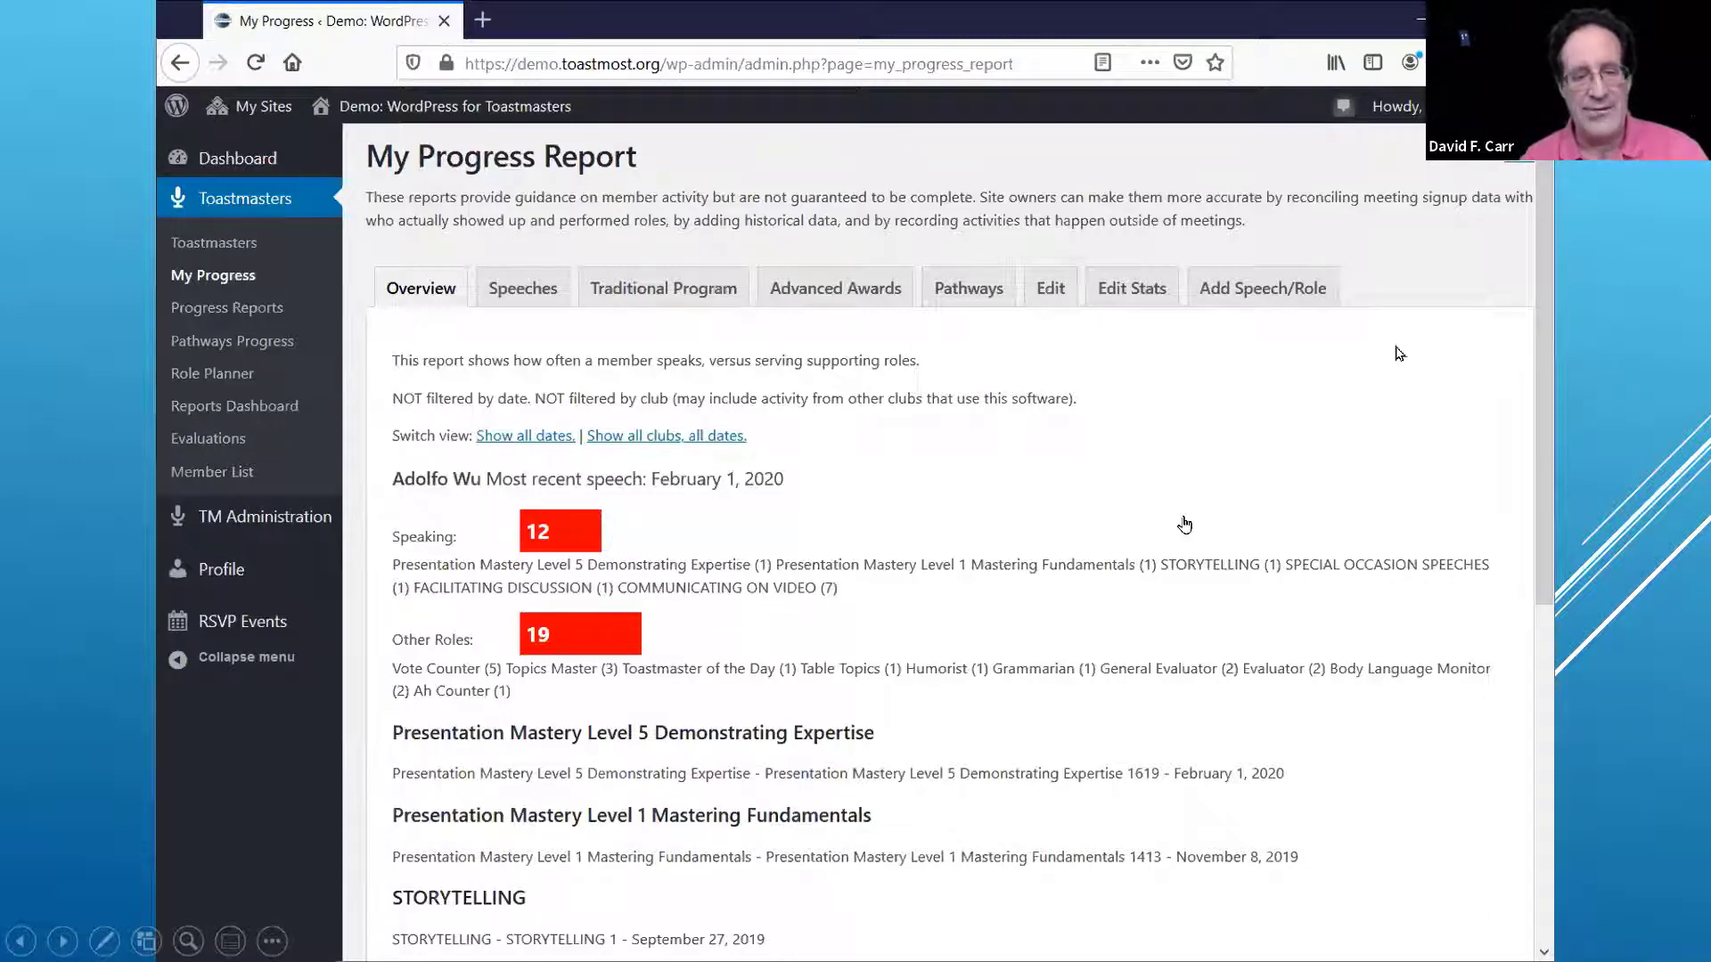
pyautogui.press('Right')
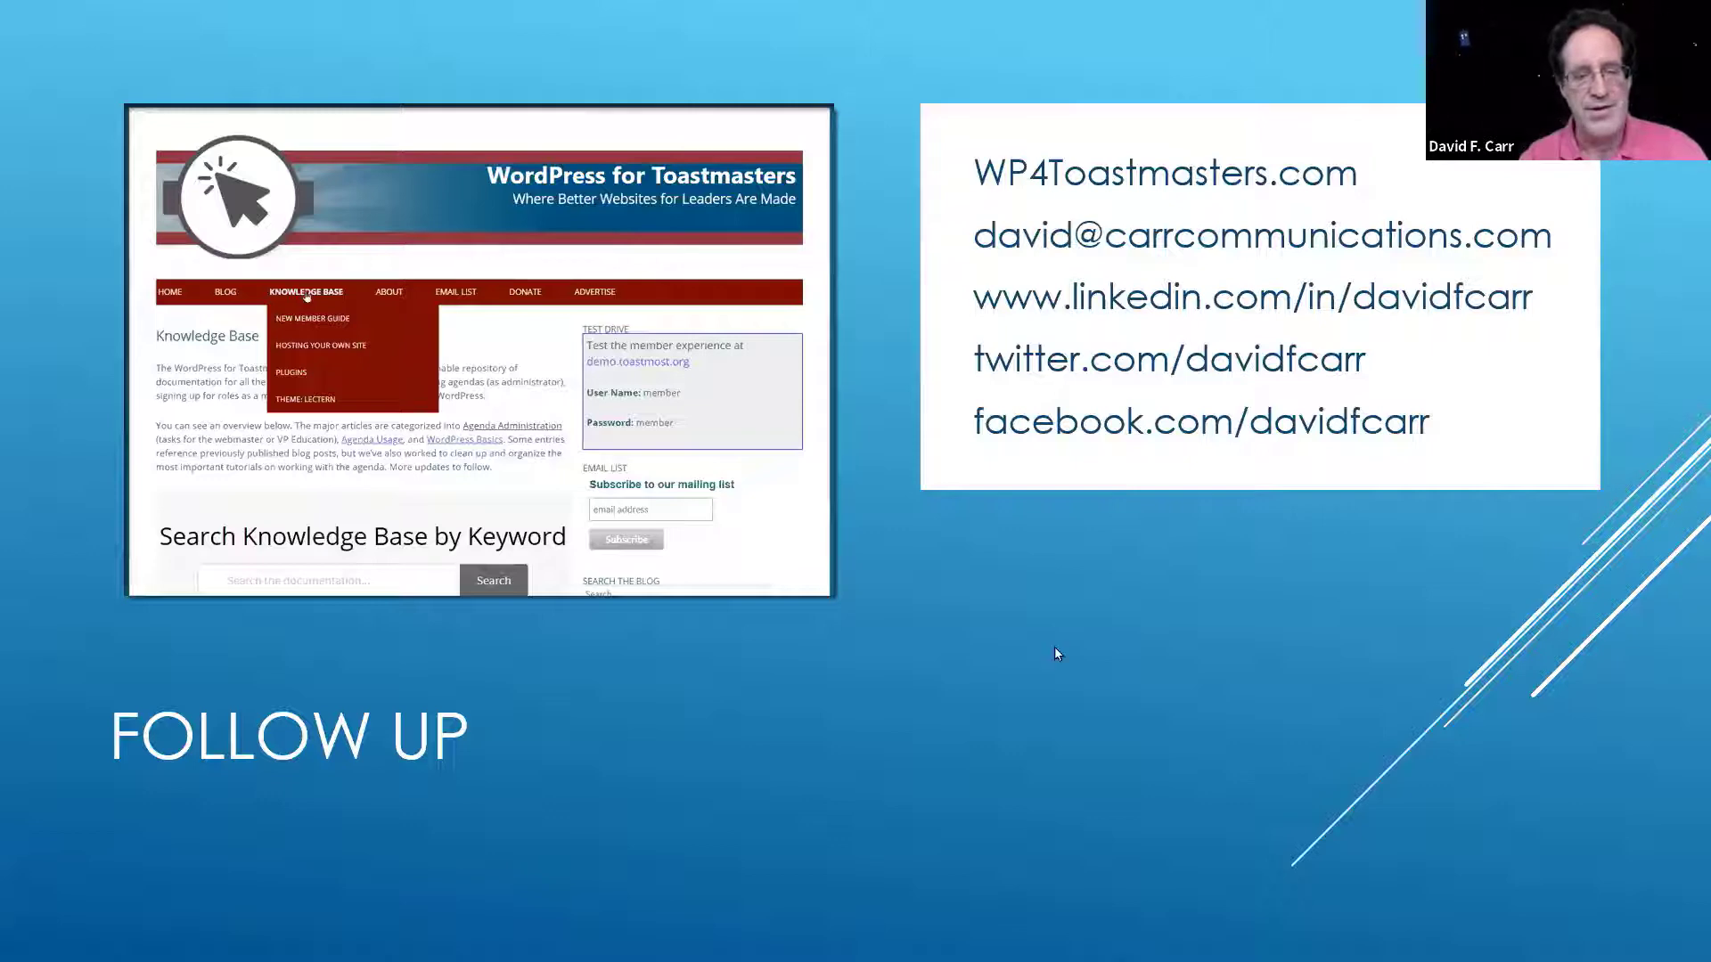
# - Switch from the slide show to the Firefox browser and visit the May 3 Webinar 2 site's front page
pyautogui.hotkey('alt', 'Tab')
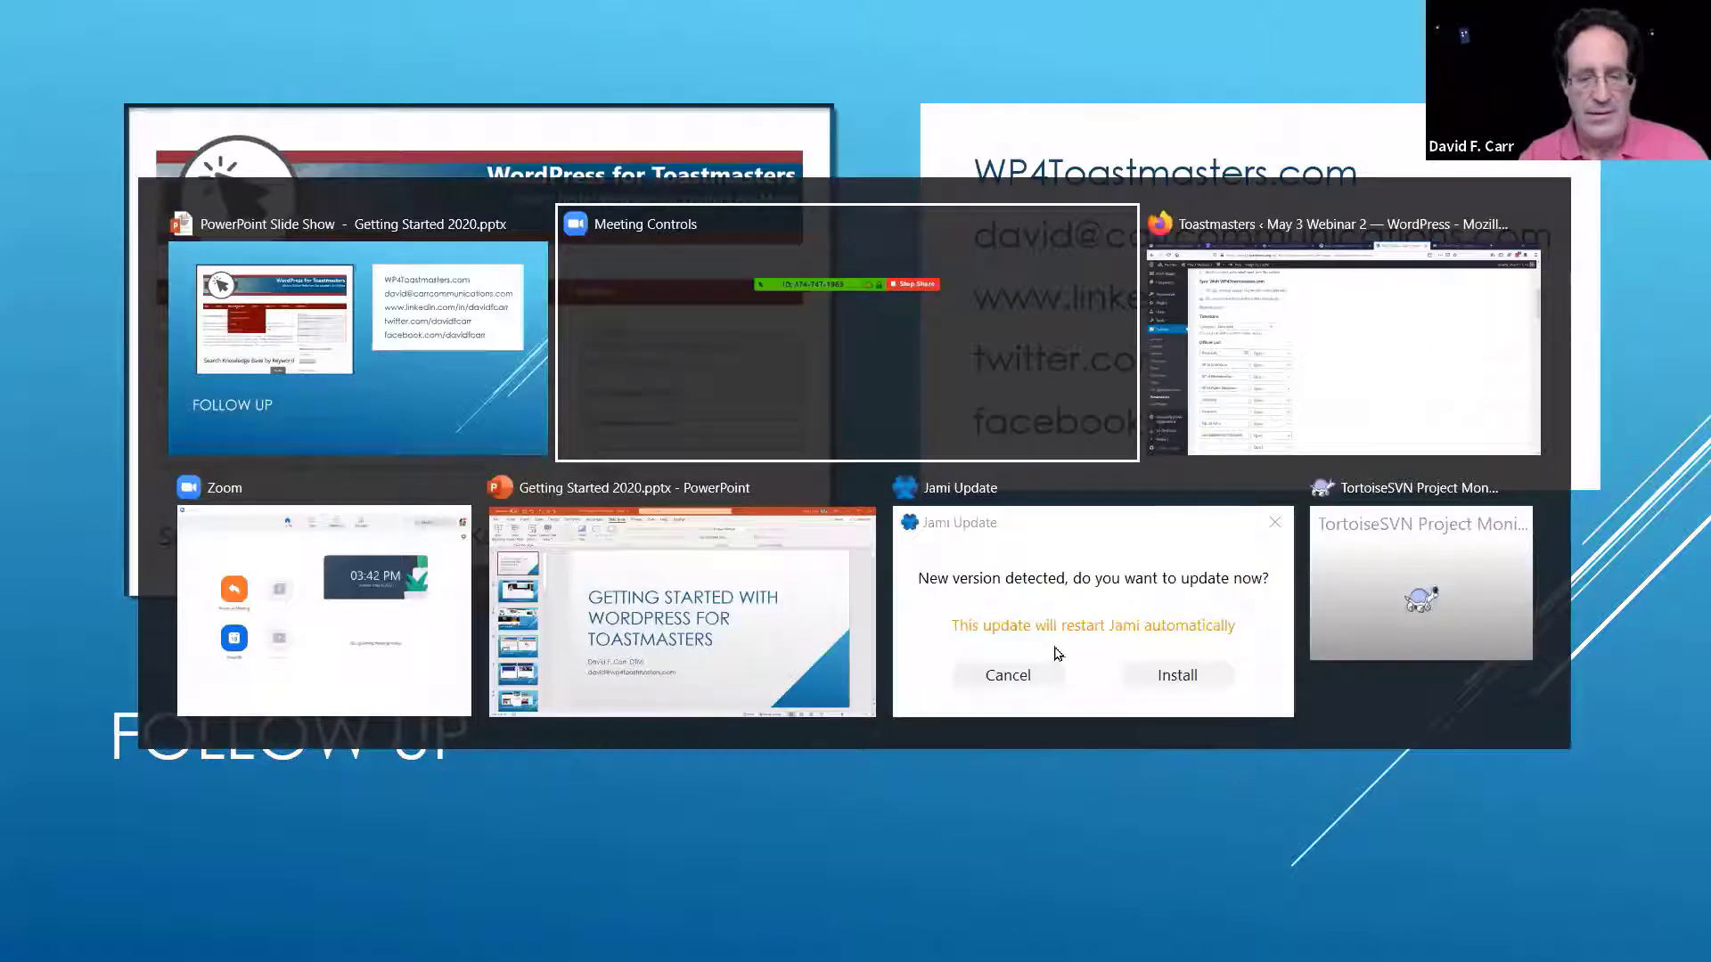
pyautogui.hotkey('alt', 'Tab')
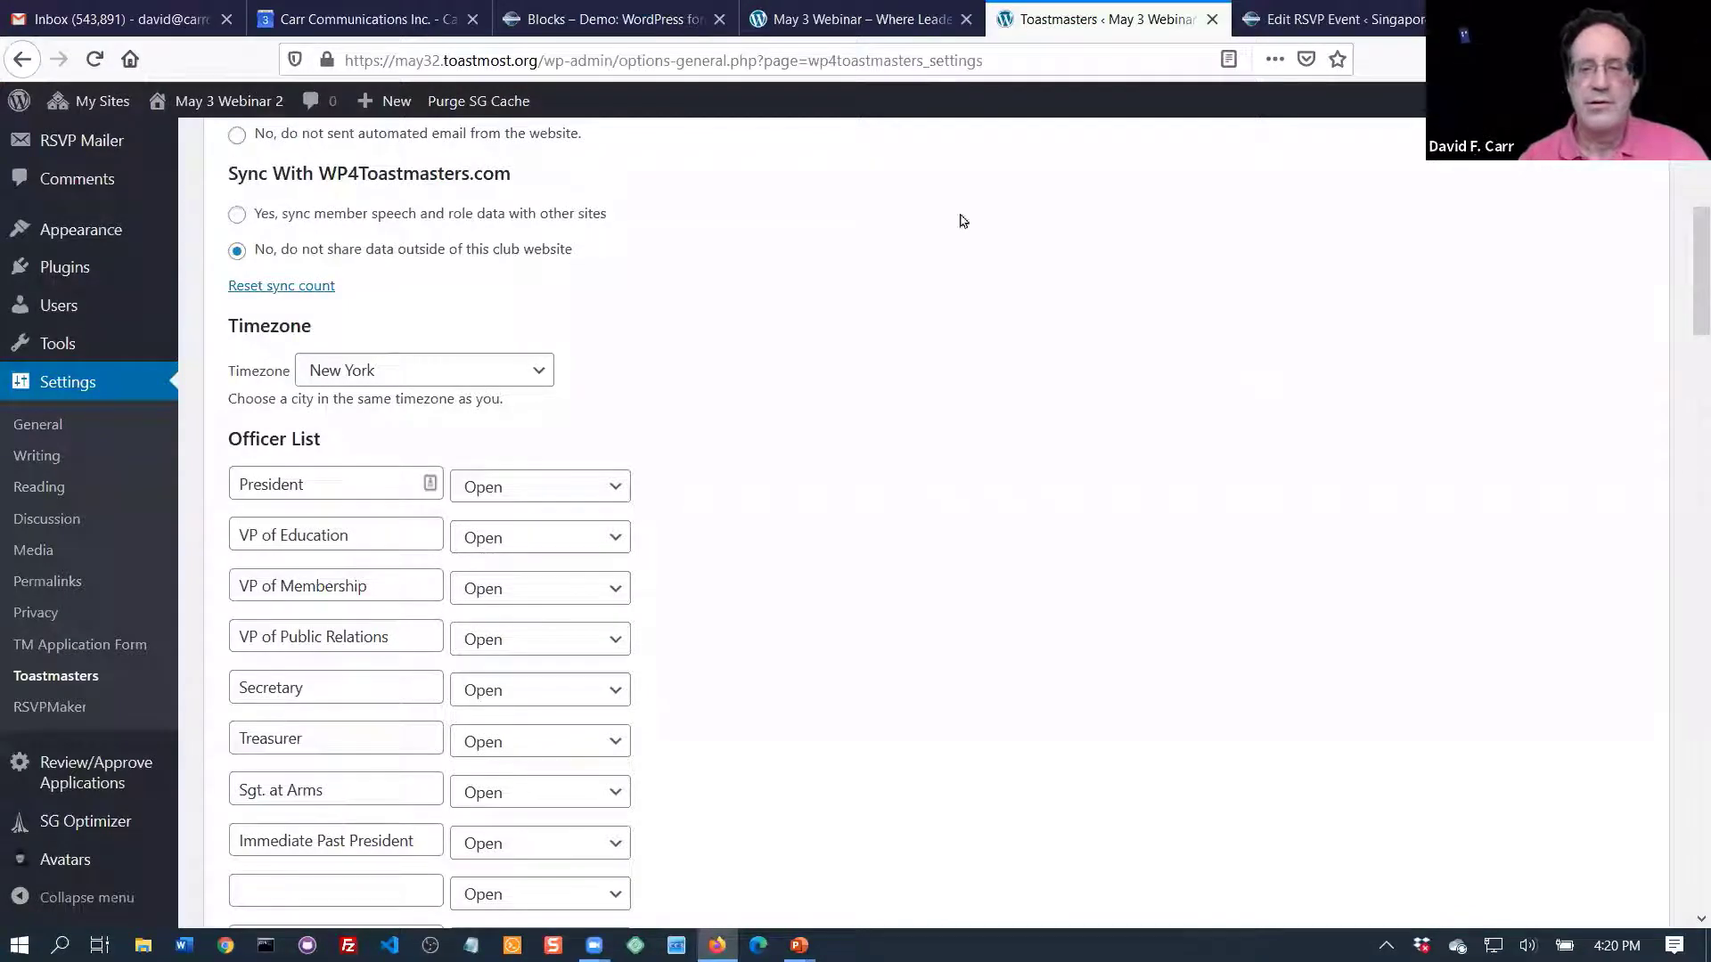
pyautogui.moveTo(219, 100)
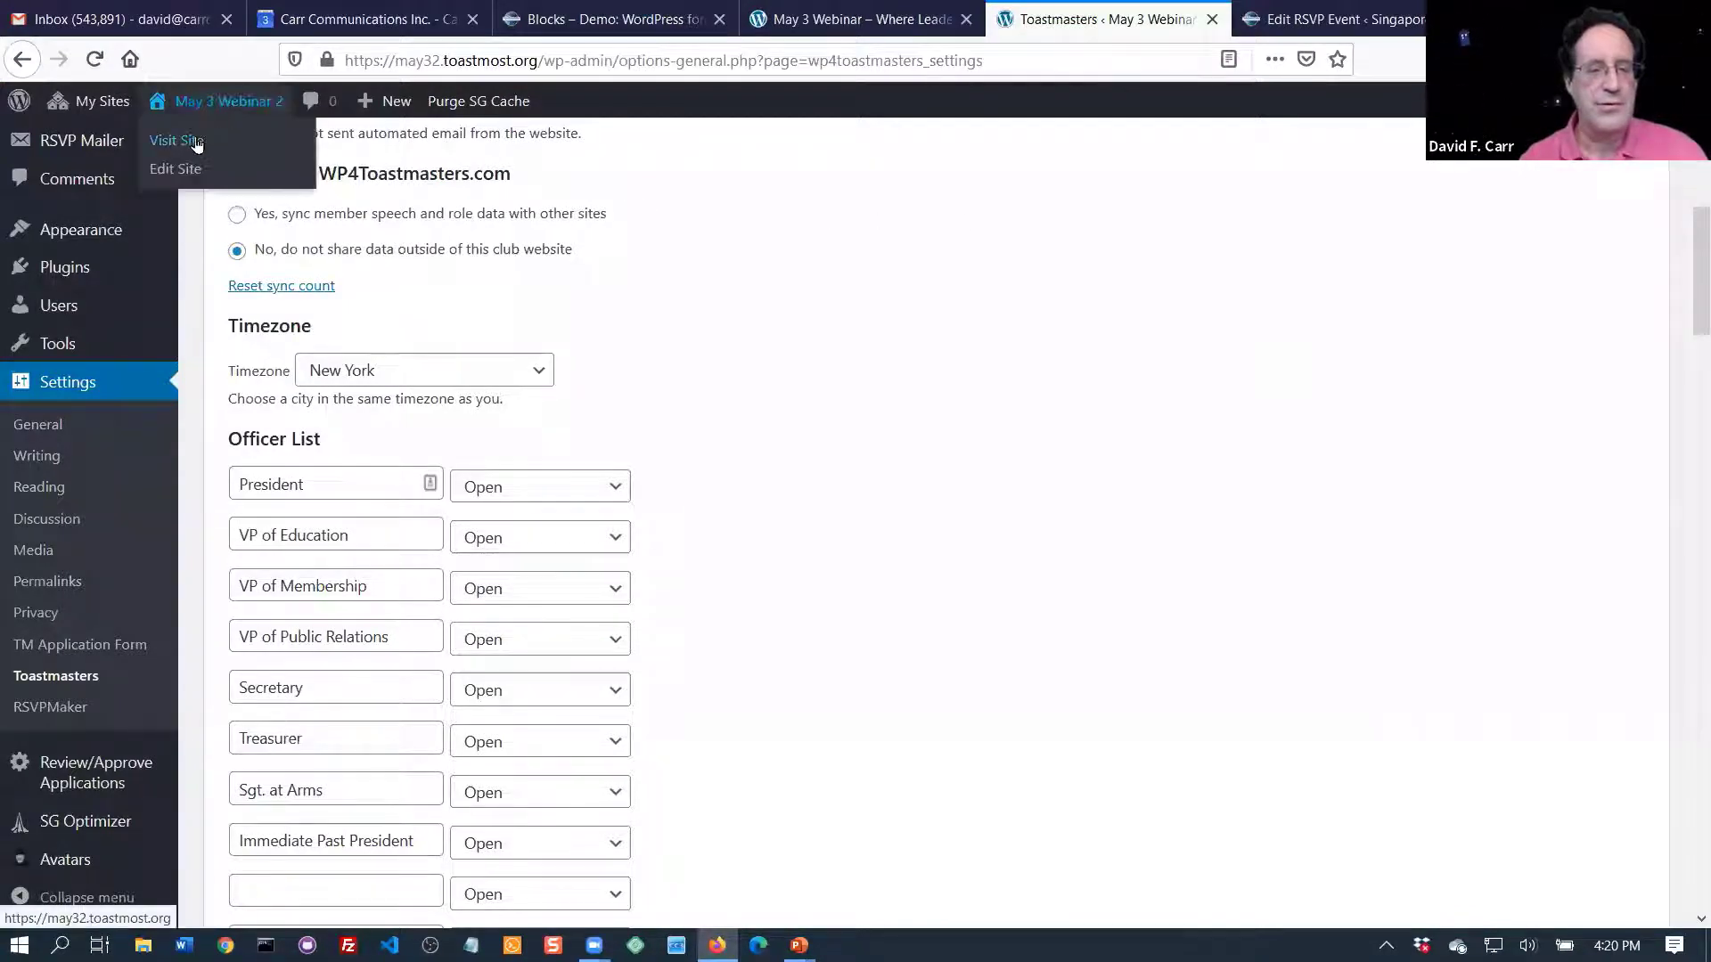
pyautogui.click(196, 143)
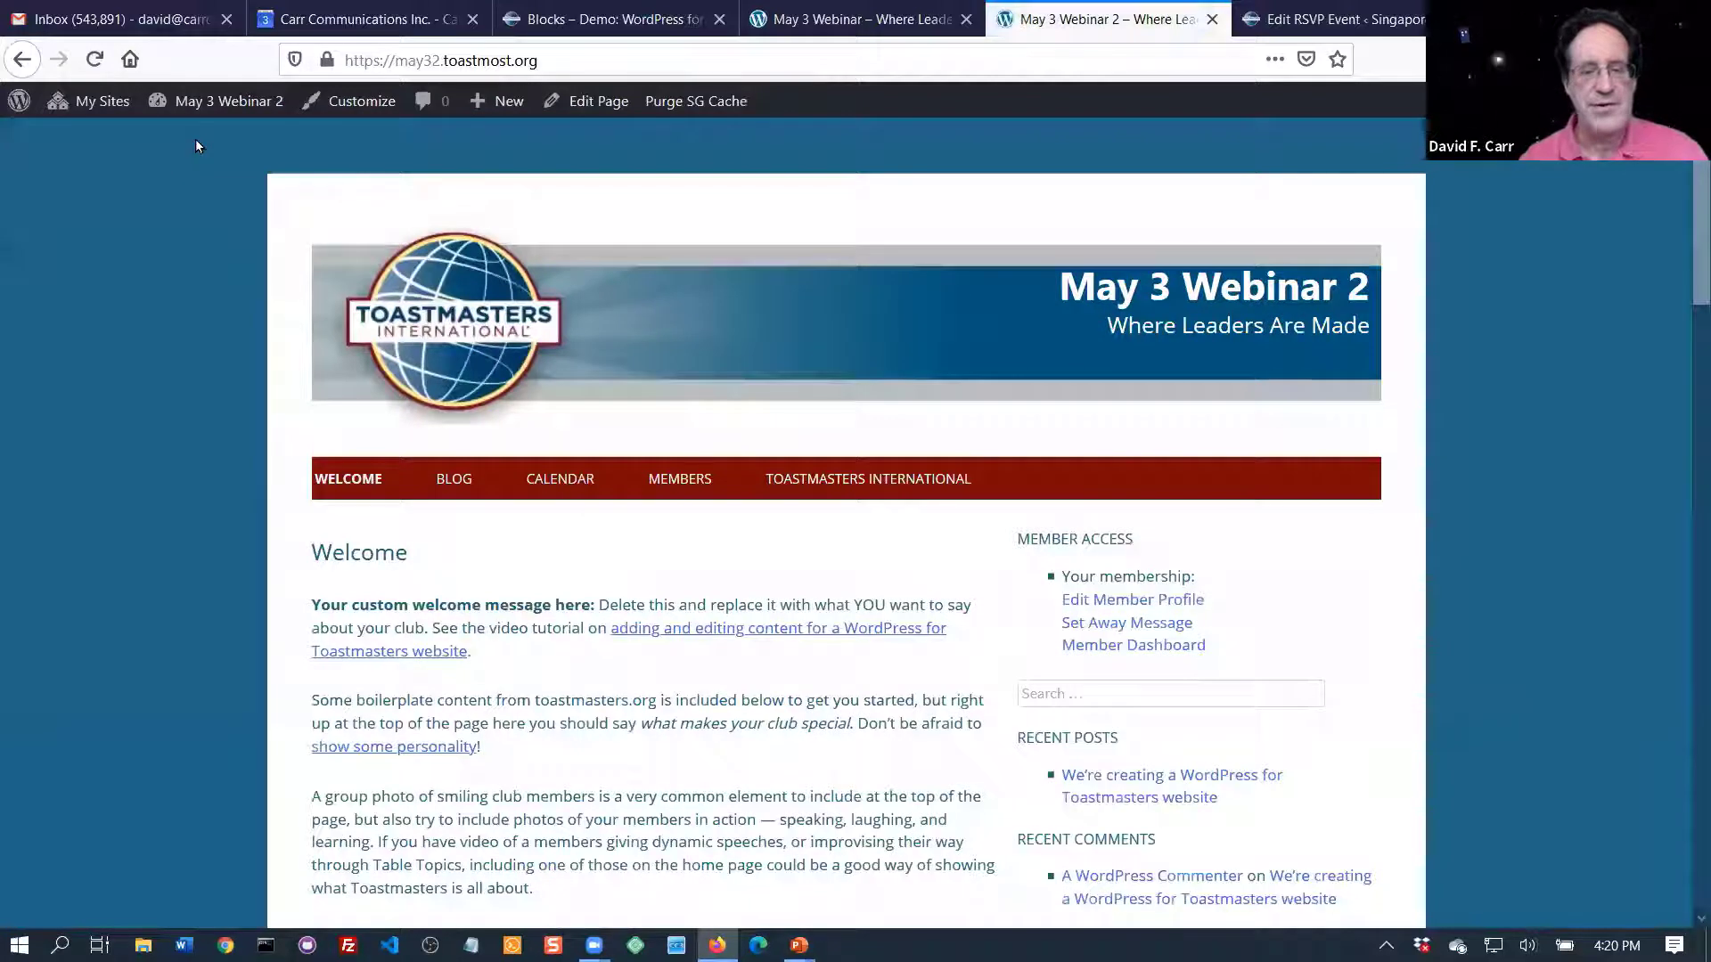
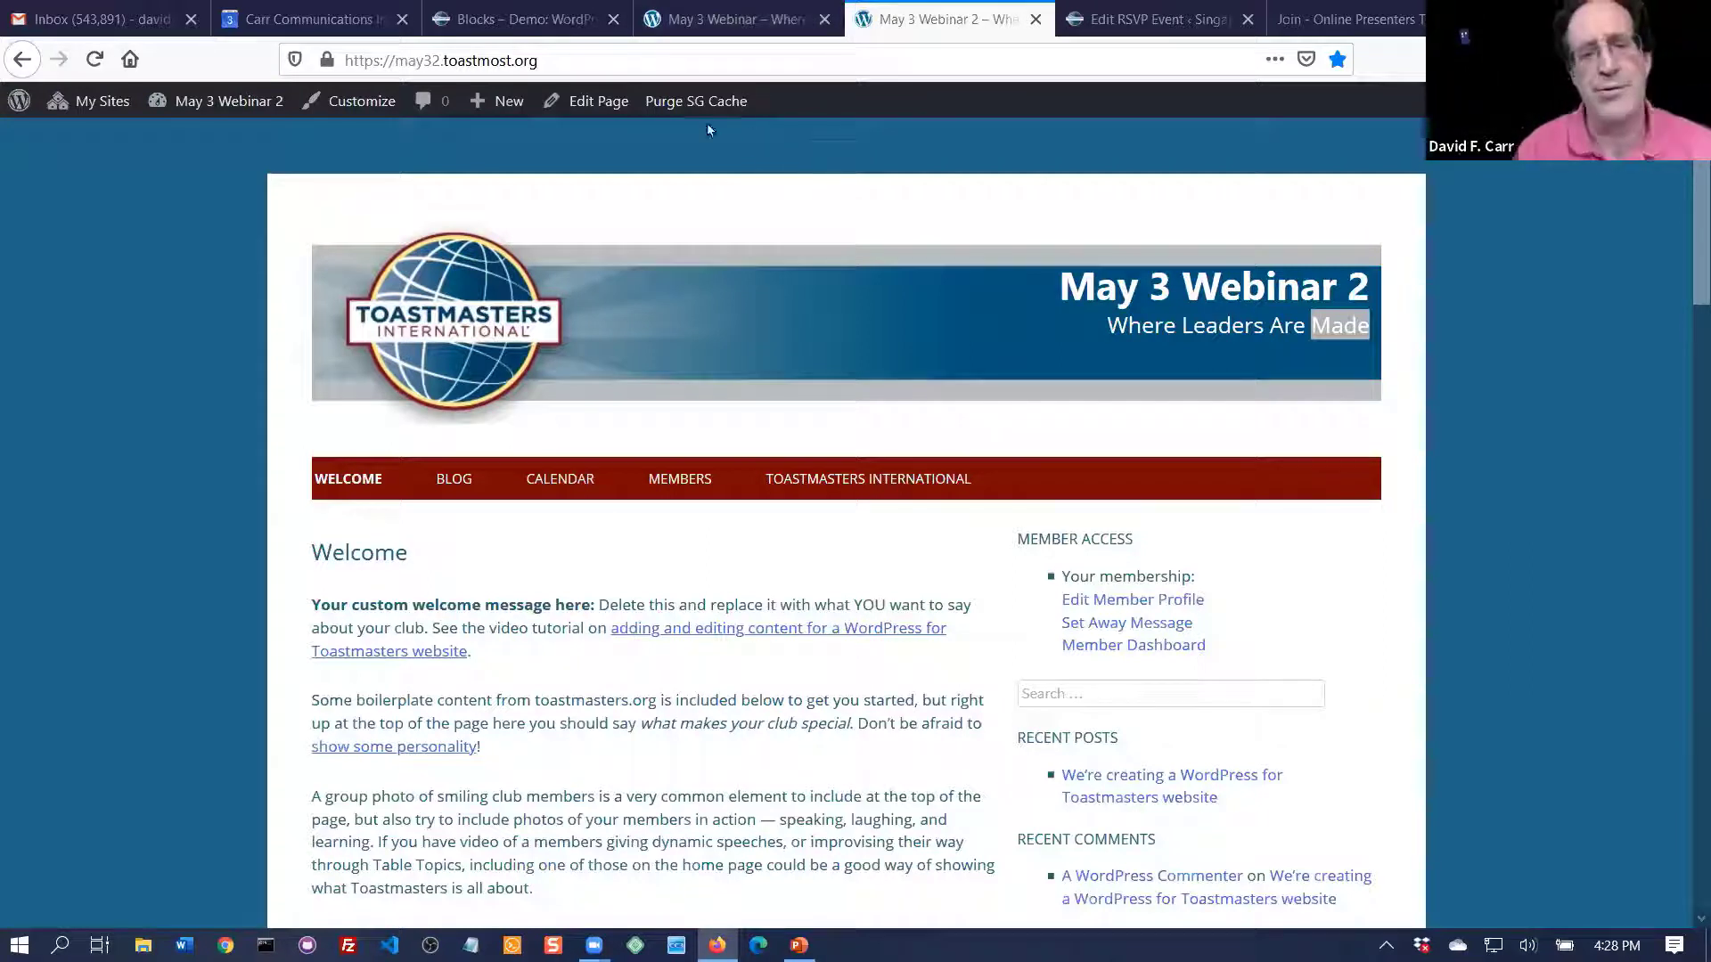
# - Go to the demo site's Blocks page and try to switch from the member account back to the original administrator account
pyautogui.moveTo(577, 103)
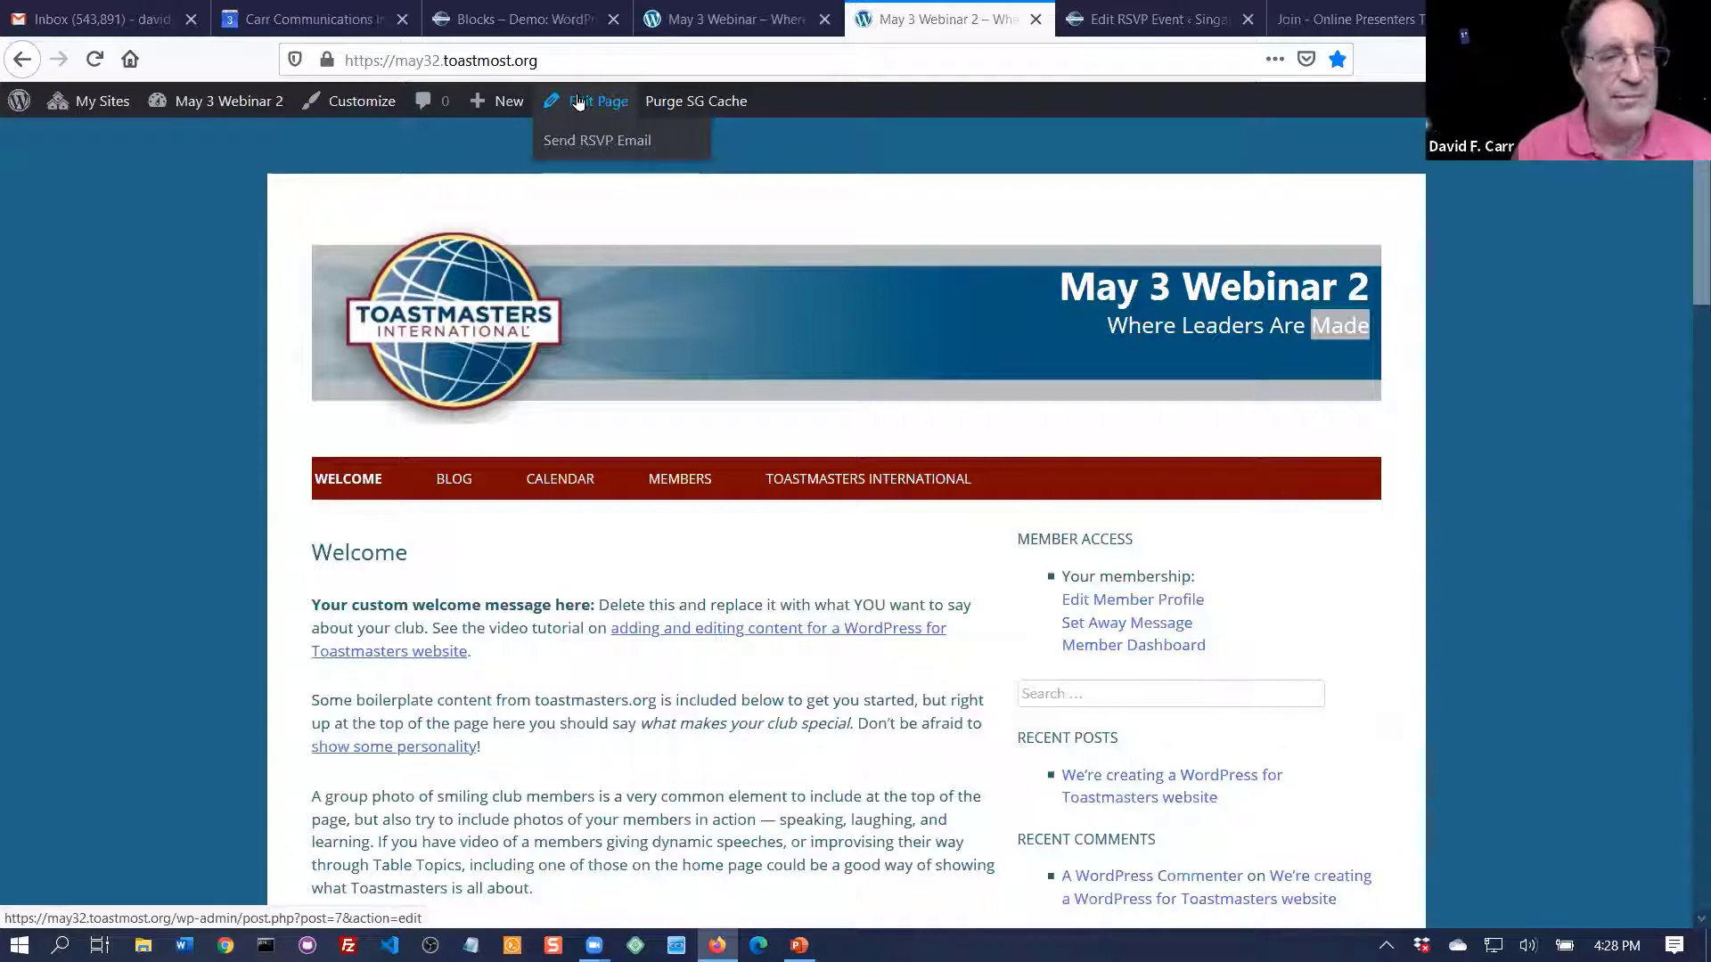
pyautogui.click(518, 20)
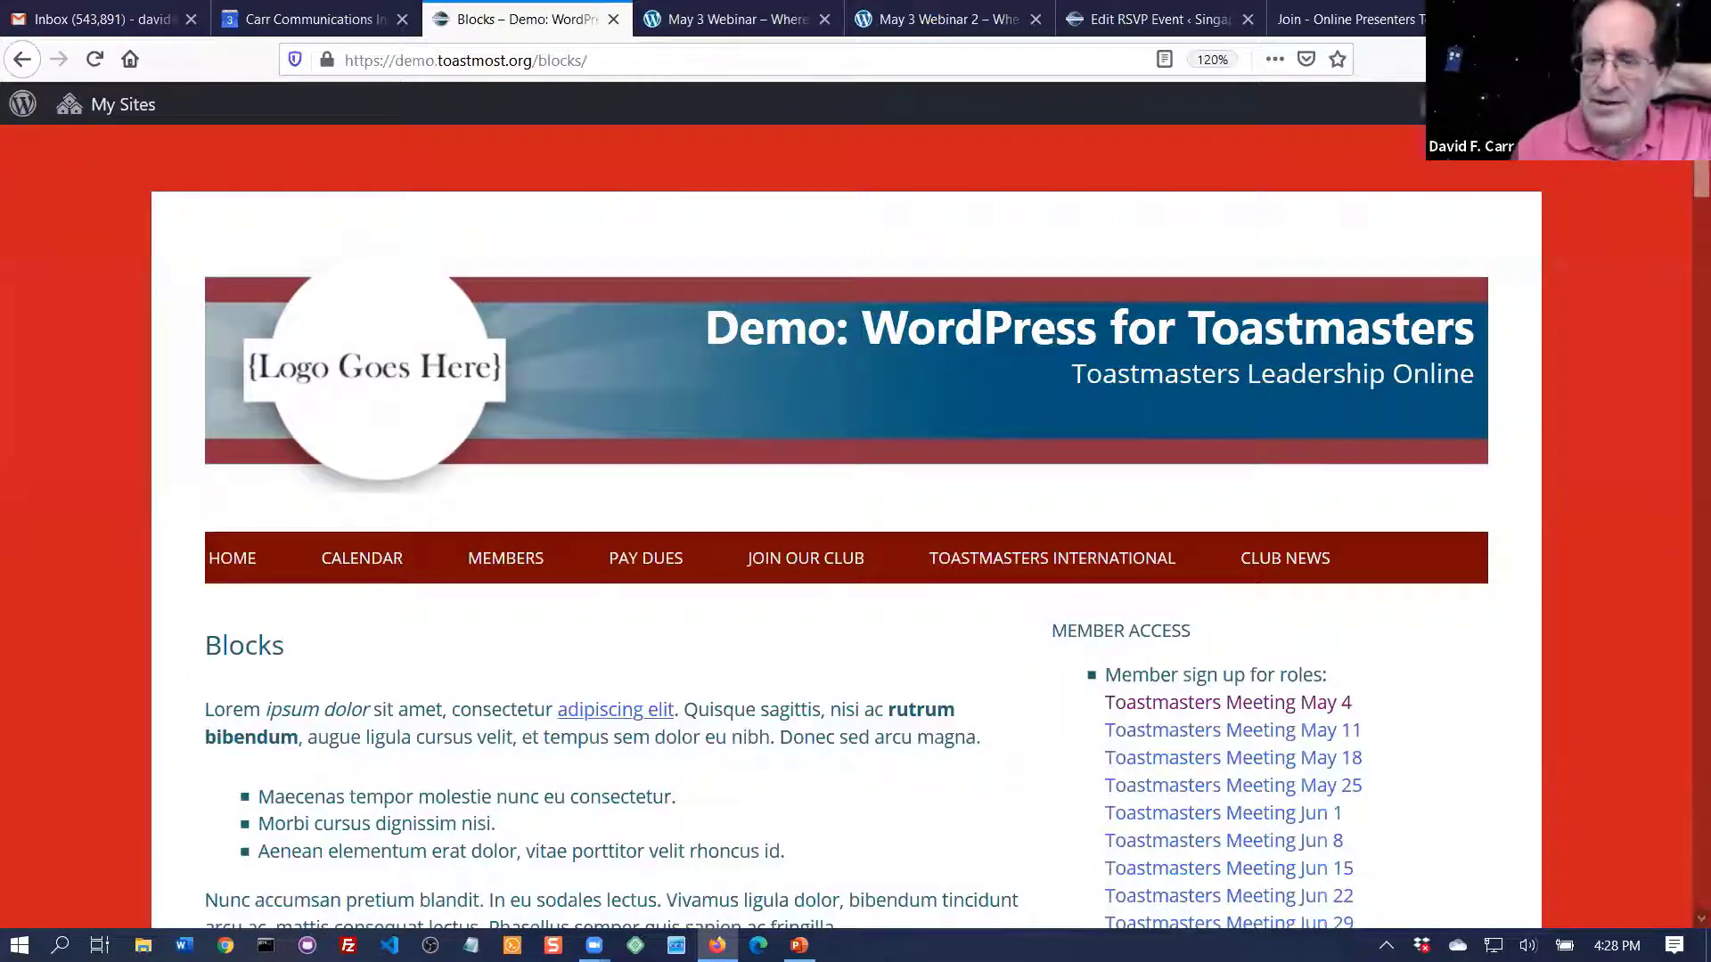
pyautogui.moveTo(1536, 105)
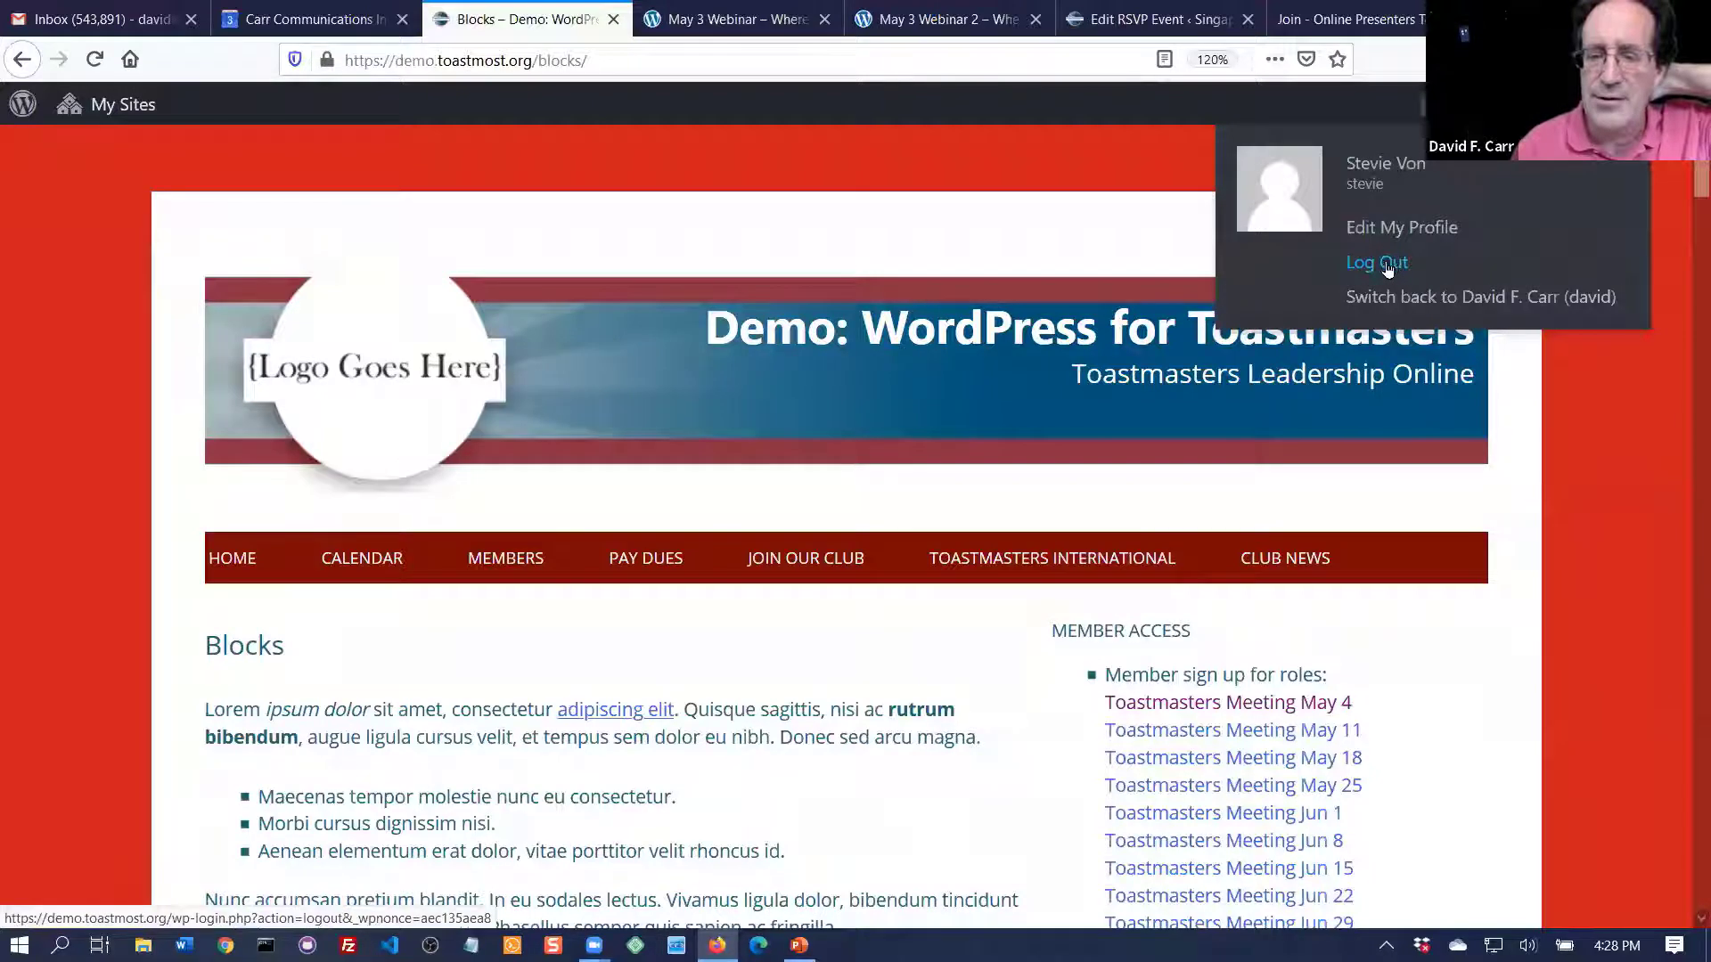
pyautogui.click(1391, 297)
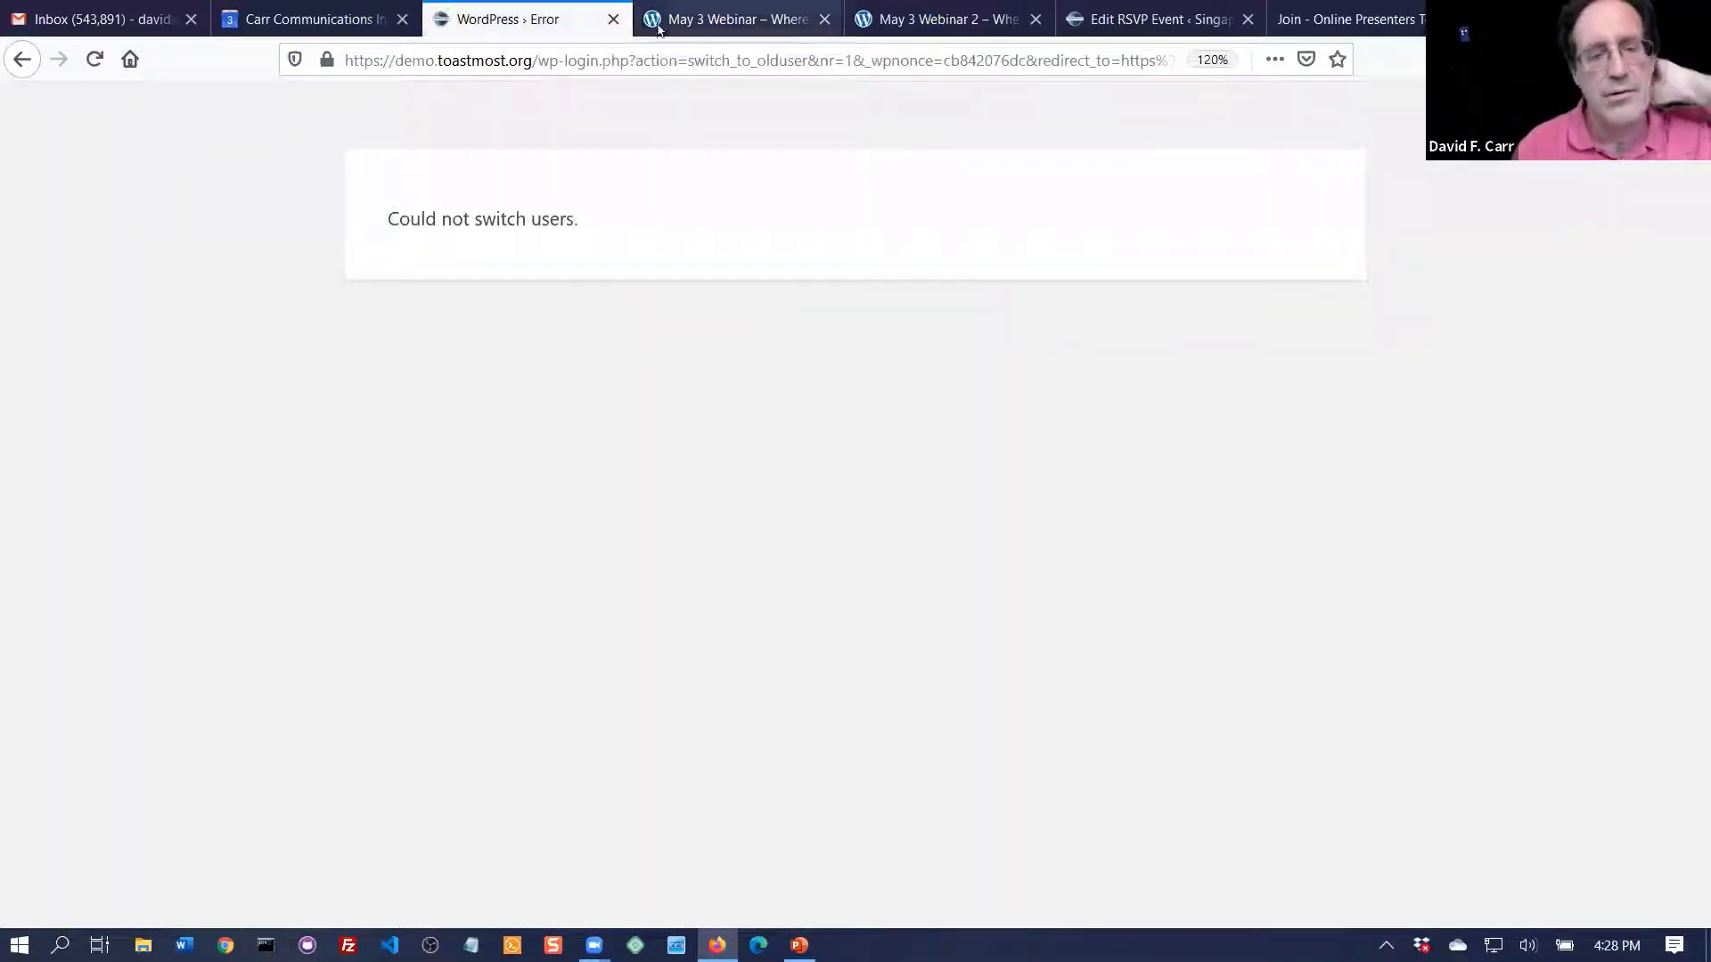
pyautogui.click(590, 61)
pyautogui.click(550, 61)
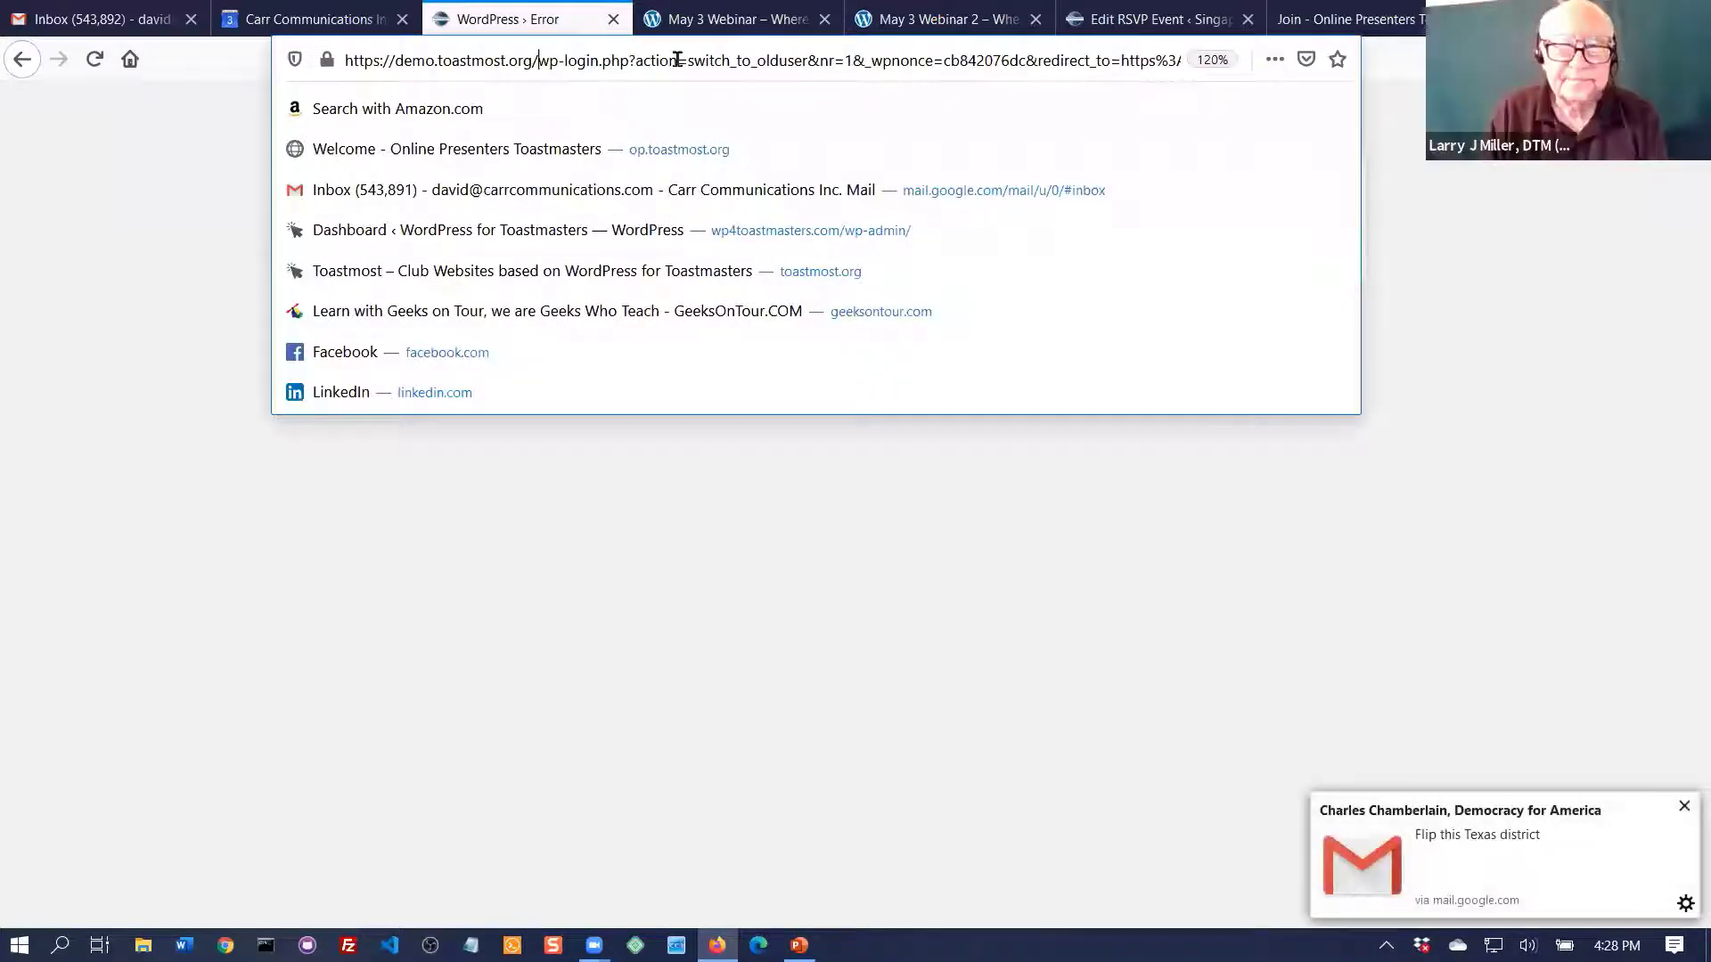
pyautogui.hotkey('shift', 'End')
pyautogui.press('BackSpace')
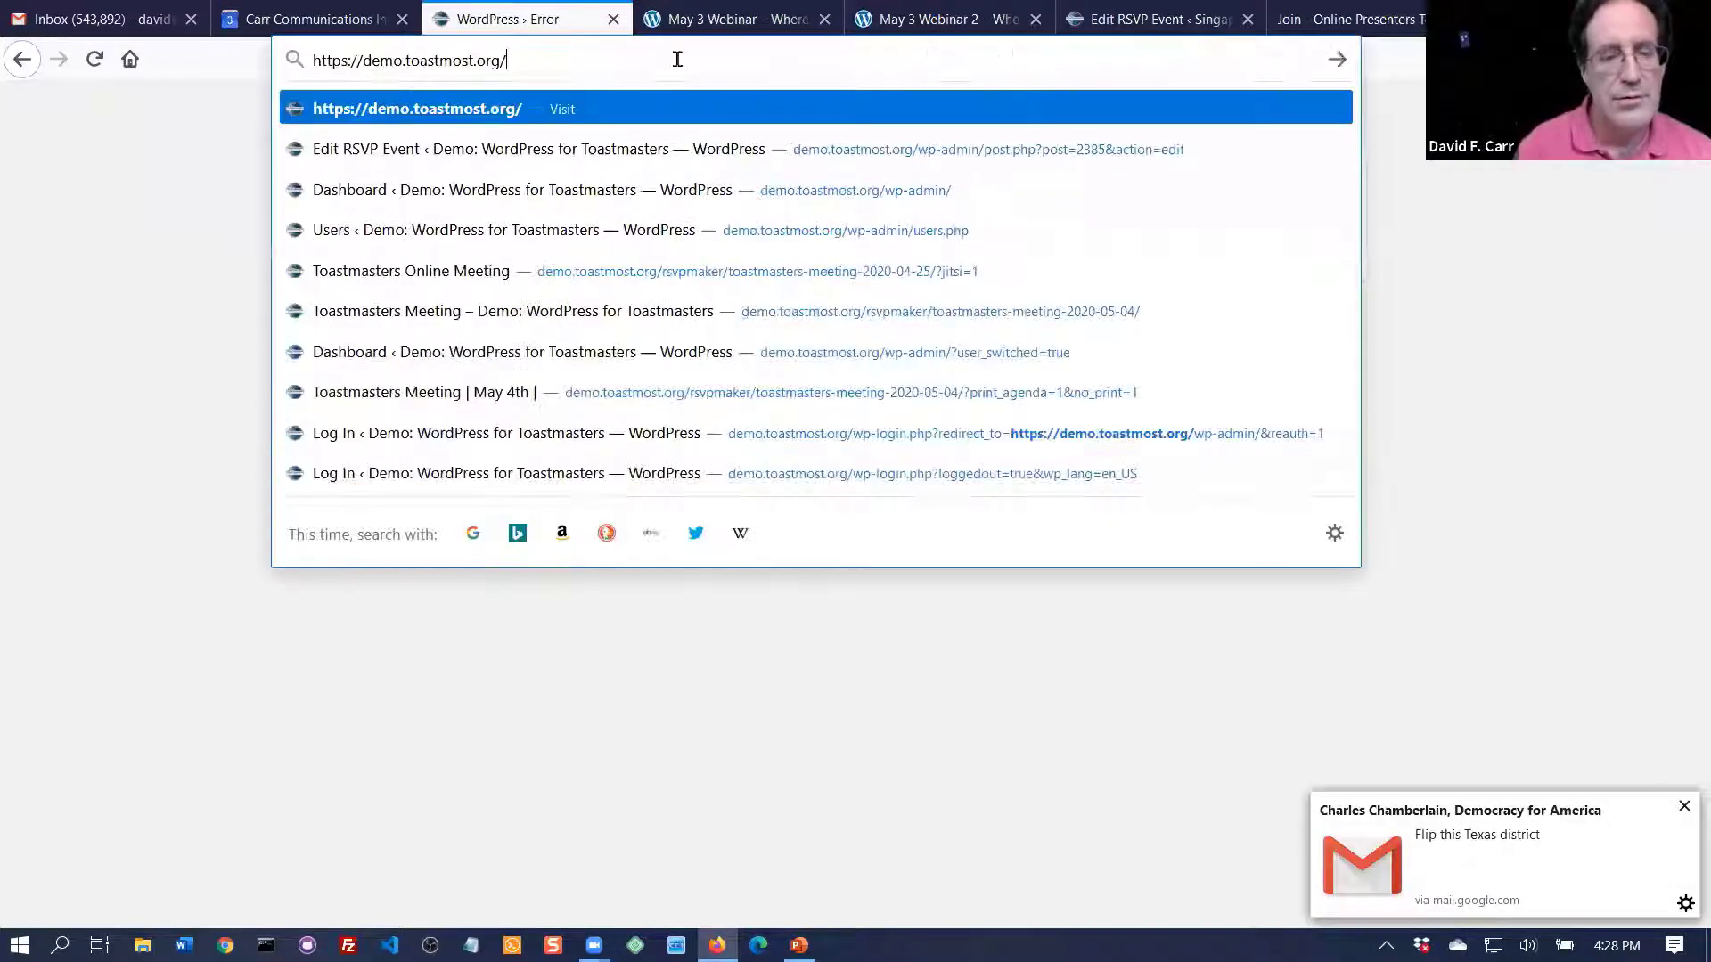
pyautogui.press('Return')
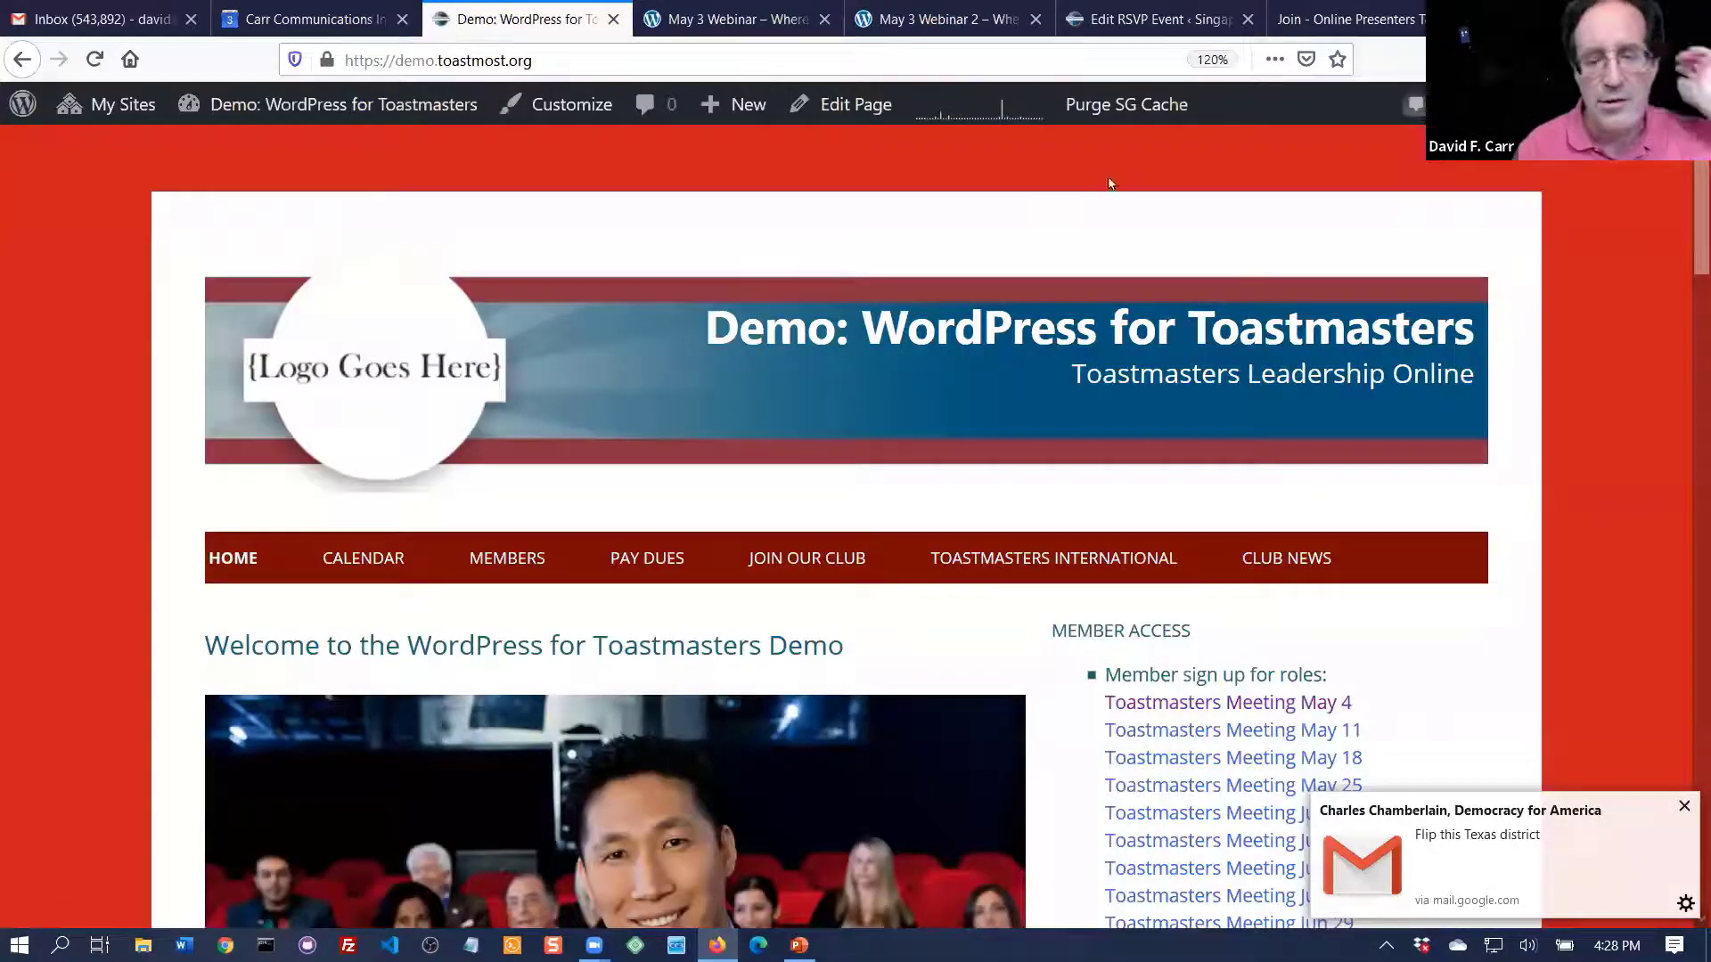
# - Load the demo site's Blocks page at demo.toastmost.org/blocks/
pyautogui.click(718, 52)
pyautogui.click(718, 51)
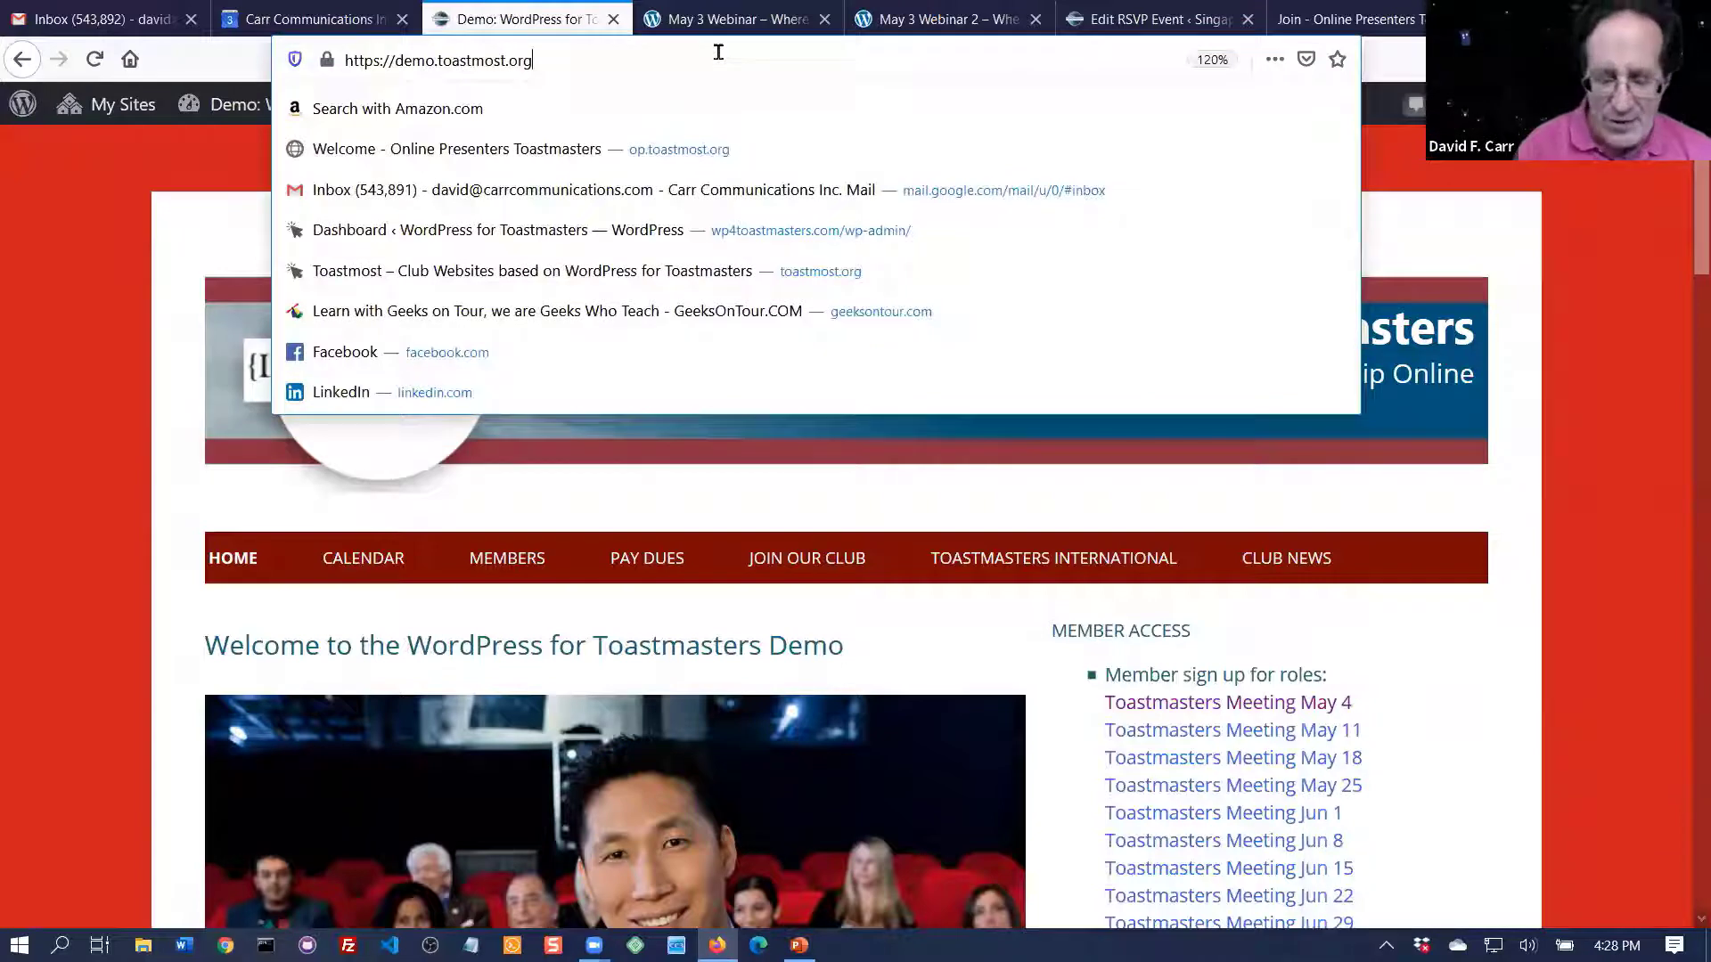
pyautogui.write('/b')
pyautogui.press('Return')
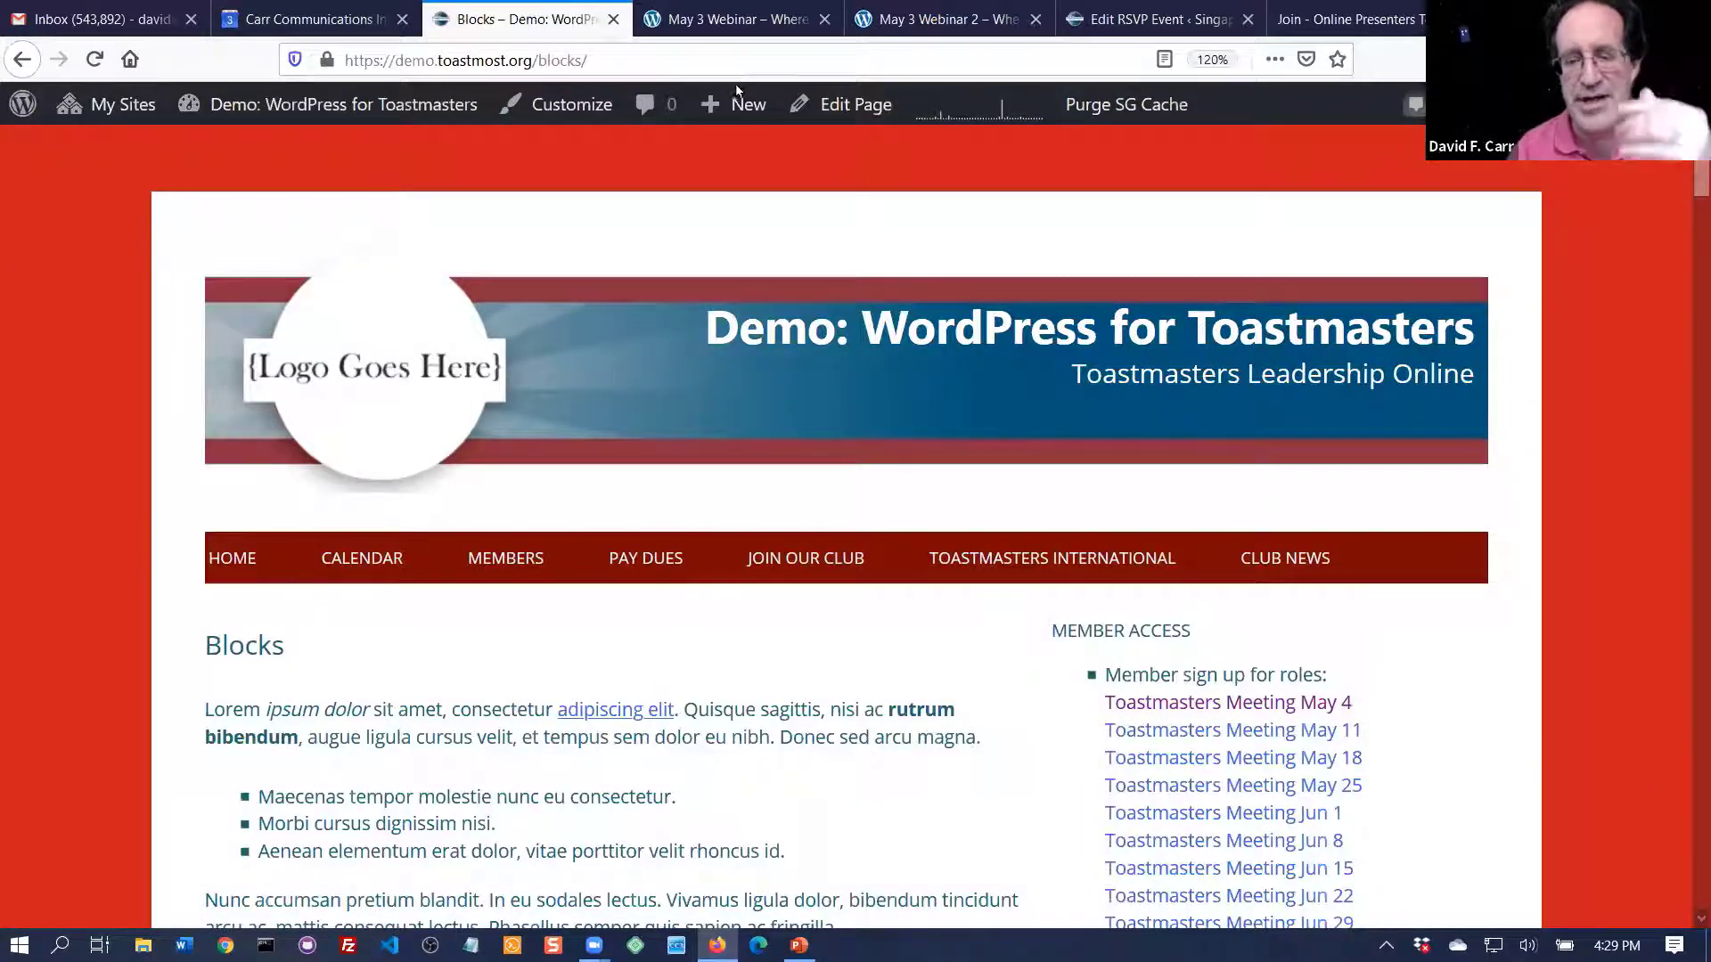
pyautogui.moveTo(735, 103)
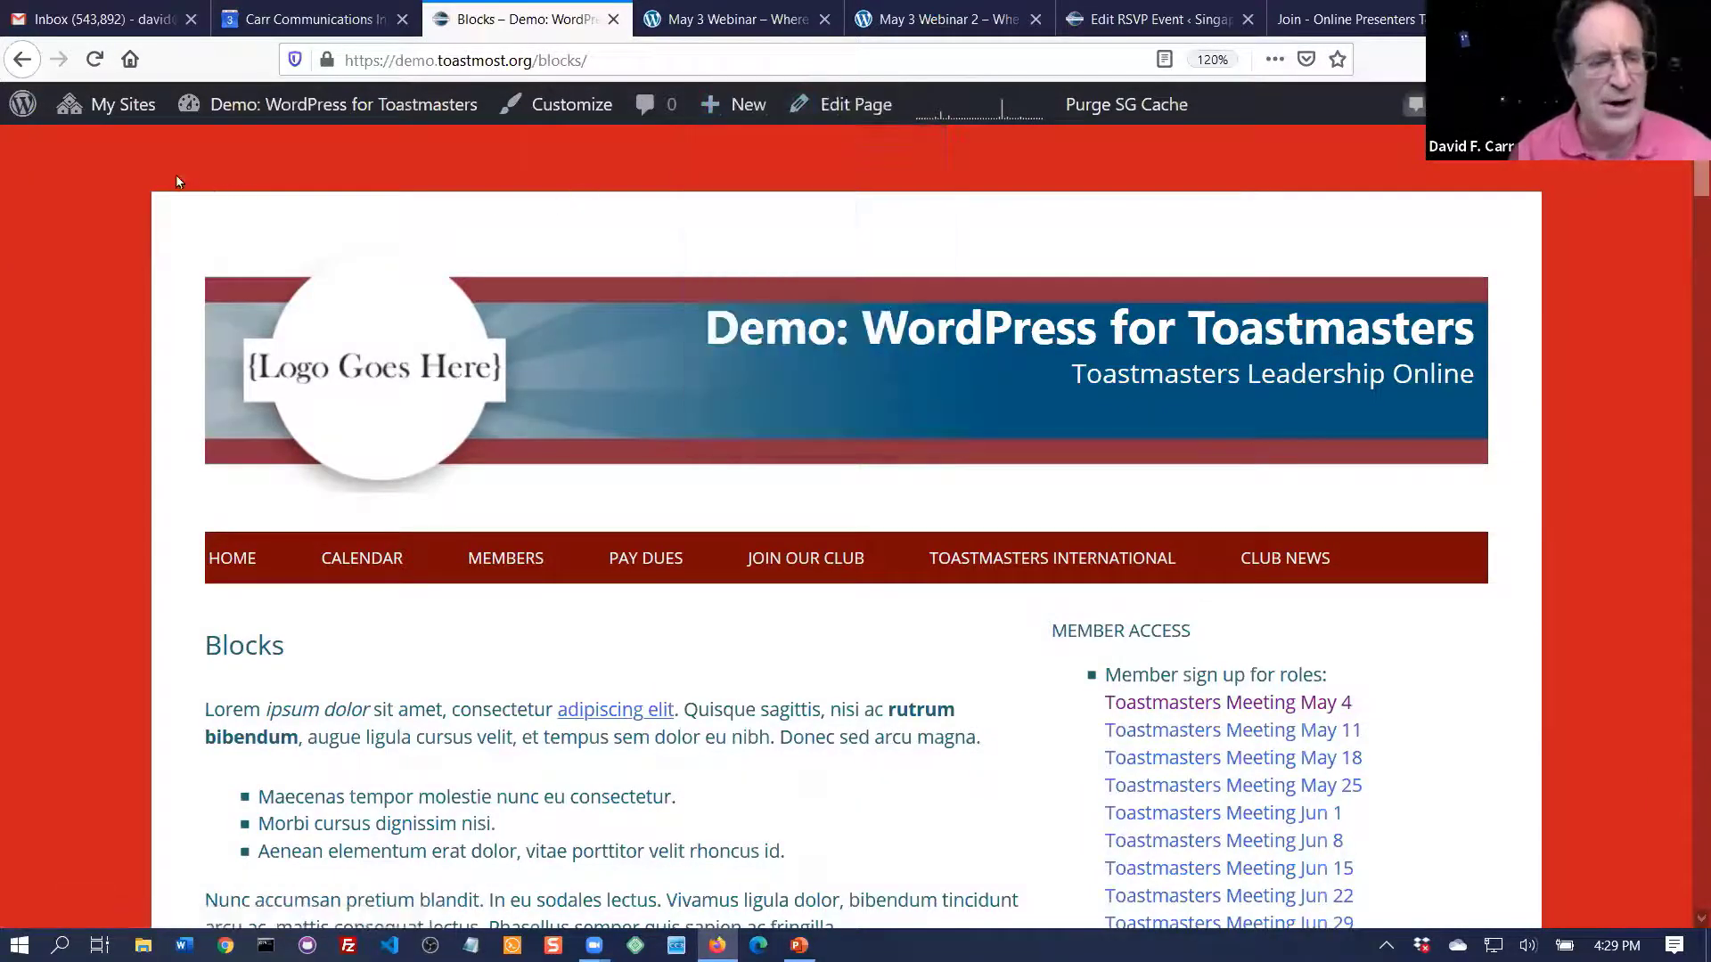
# - Open the demo site's Blocks page for editing
pyautogui.scroll(-3, 115, 182)
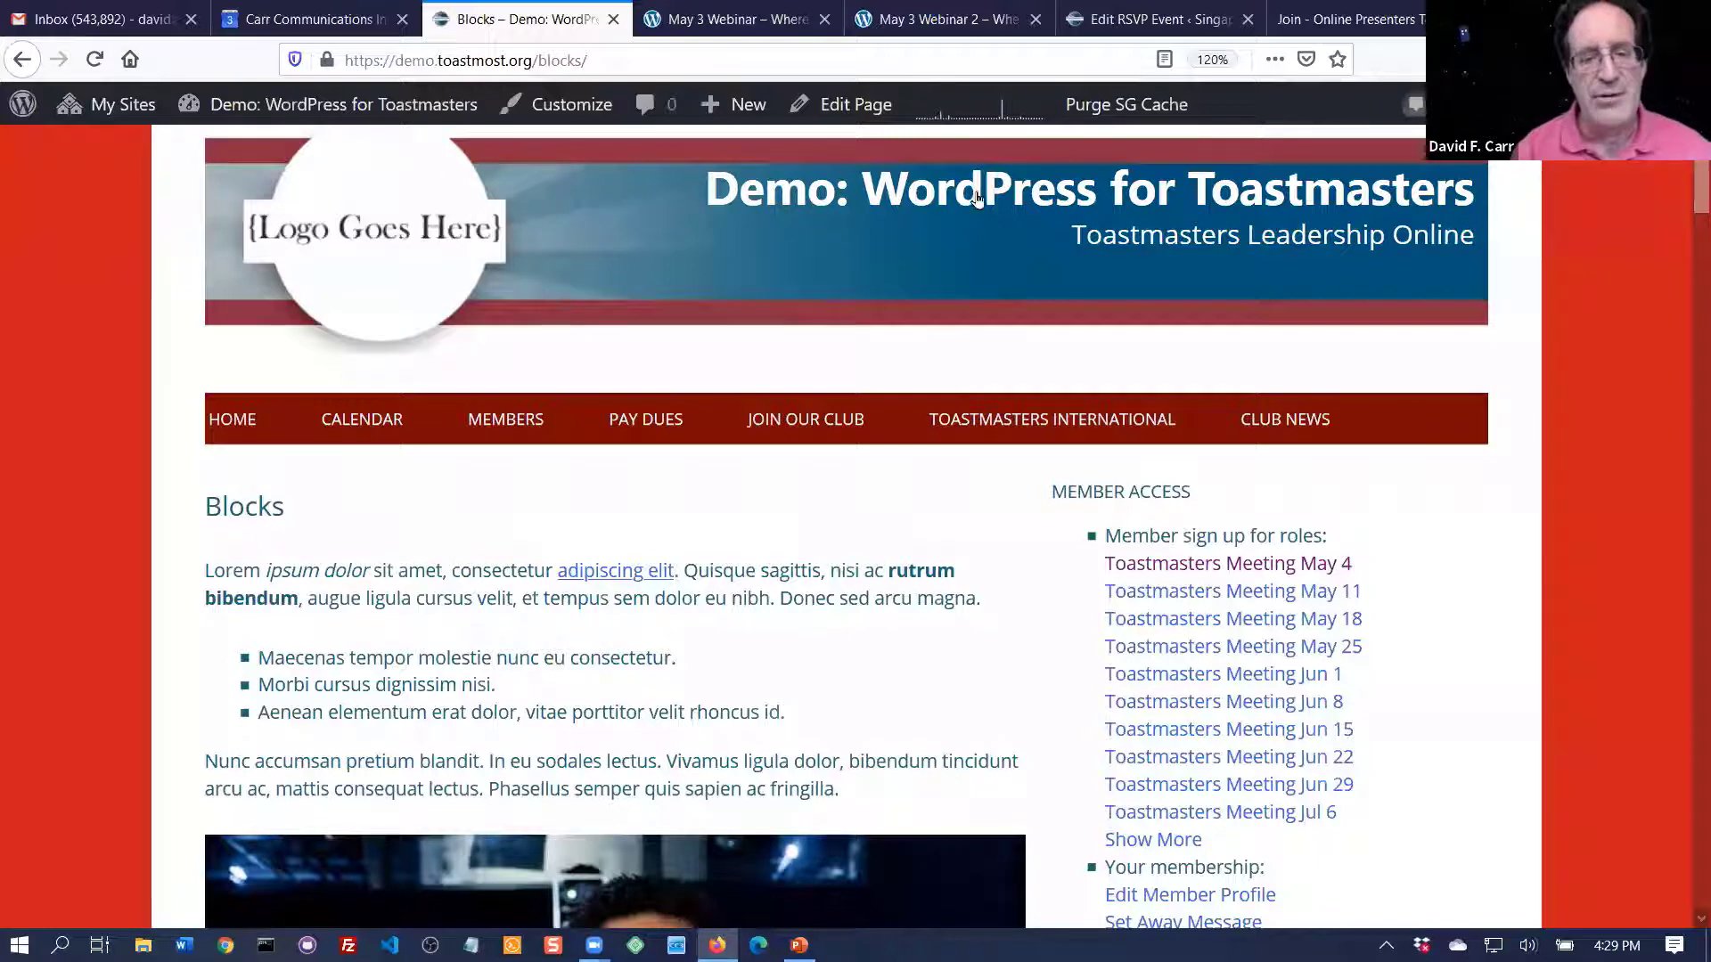
pyautogui.moveTo(853, 116)
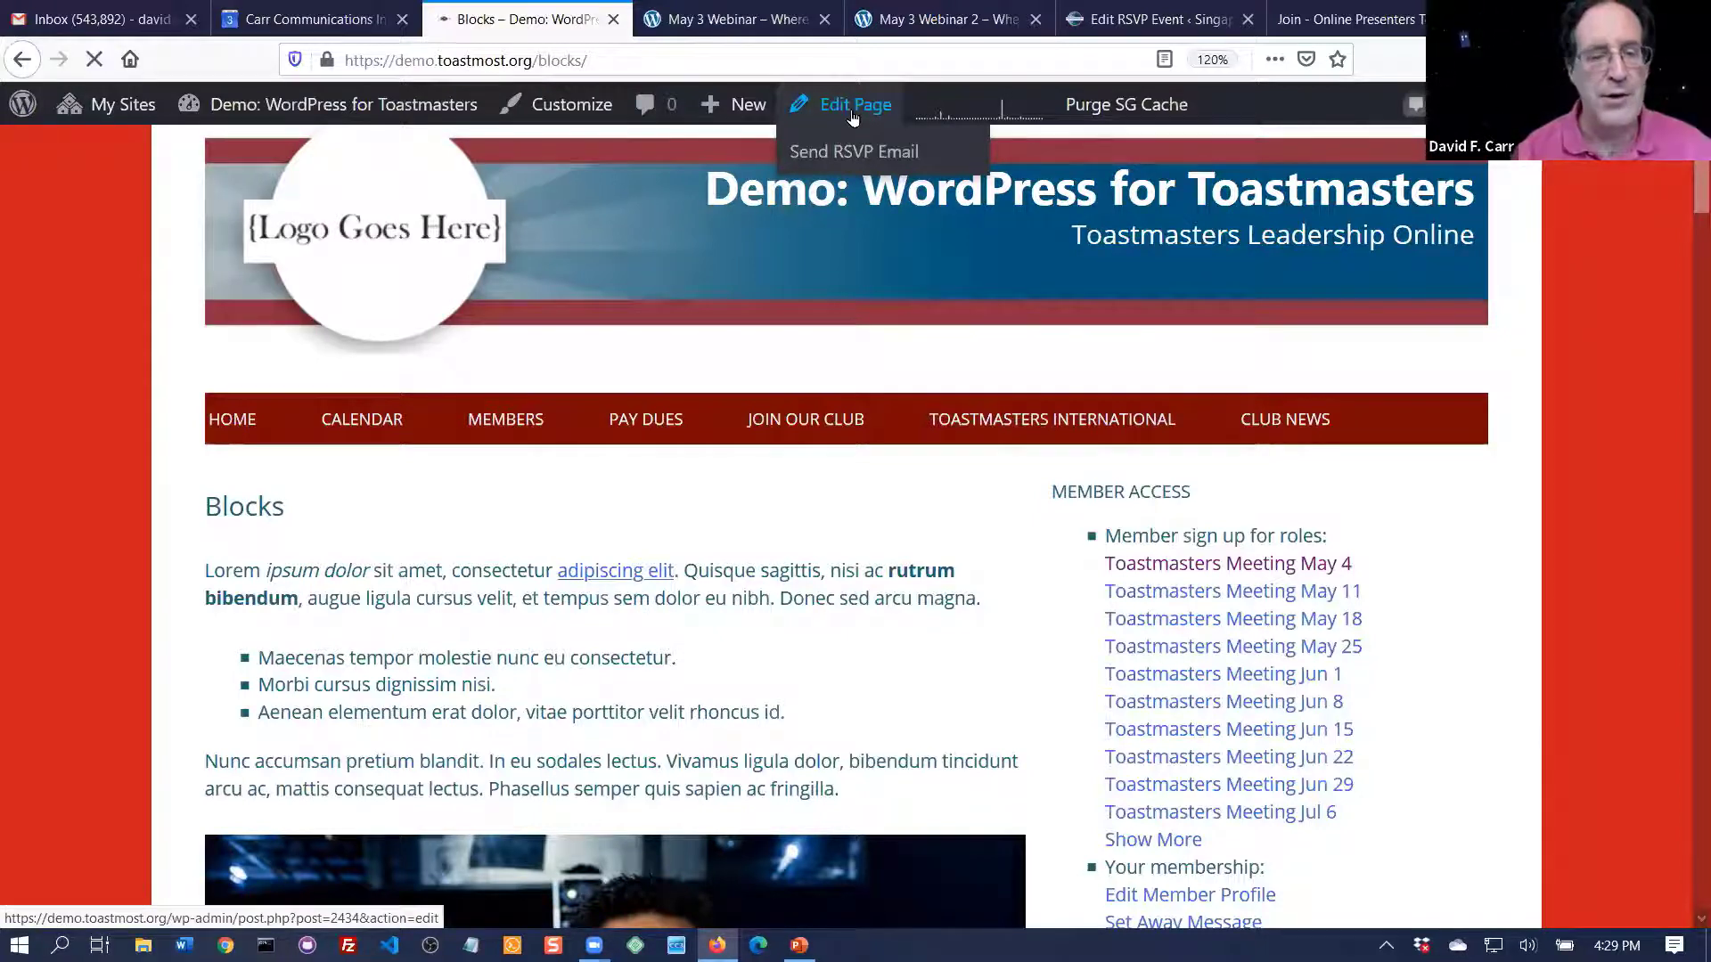
pyautogui.click(851, 114)
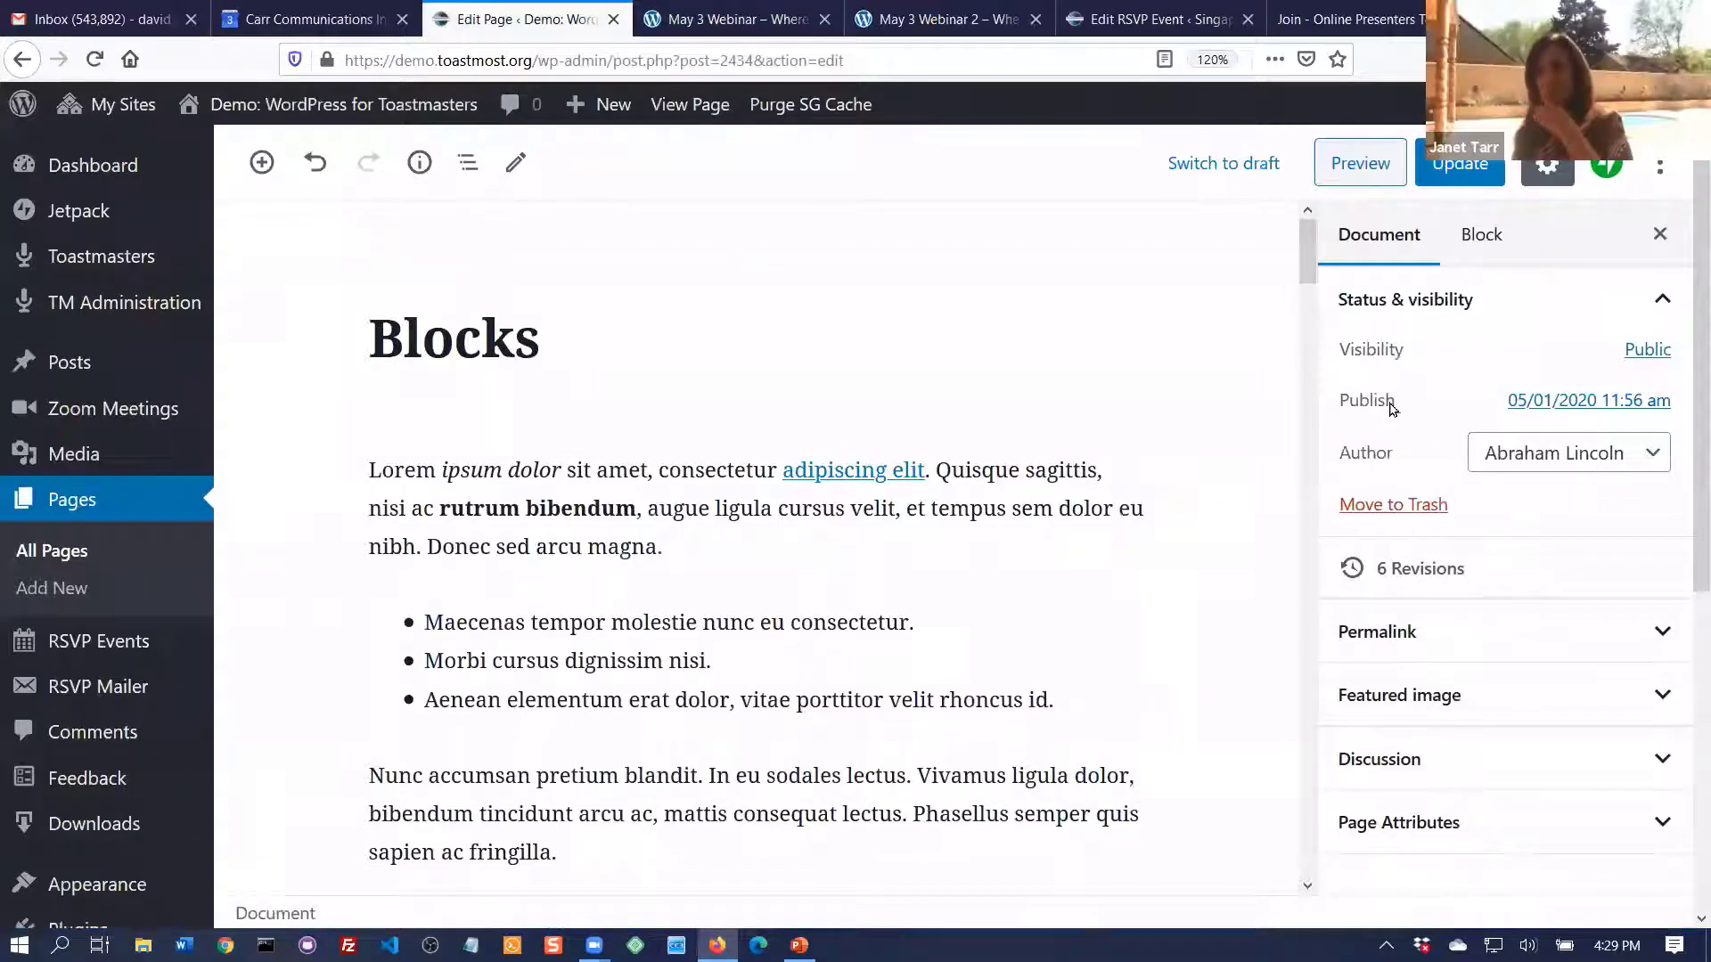
# - Examine how the paragraphs and bulleted list form separate blocks, including the opening paragraph's italic, bold and linked text formatting
pyautogui.click(1012, 475)
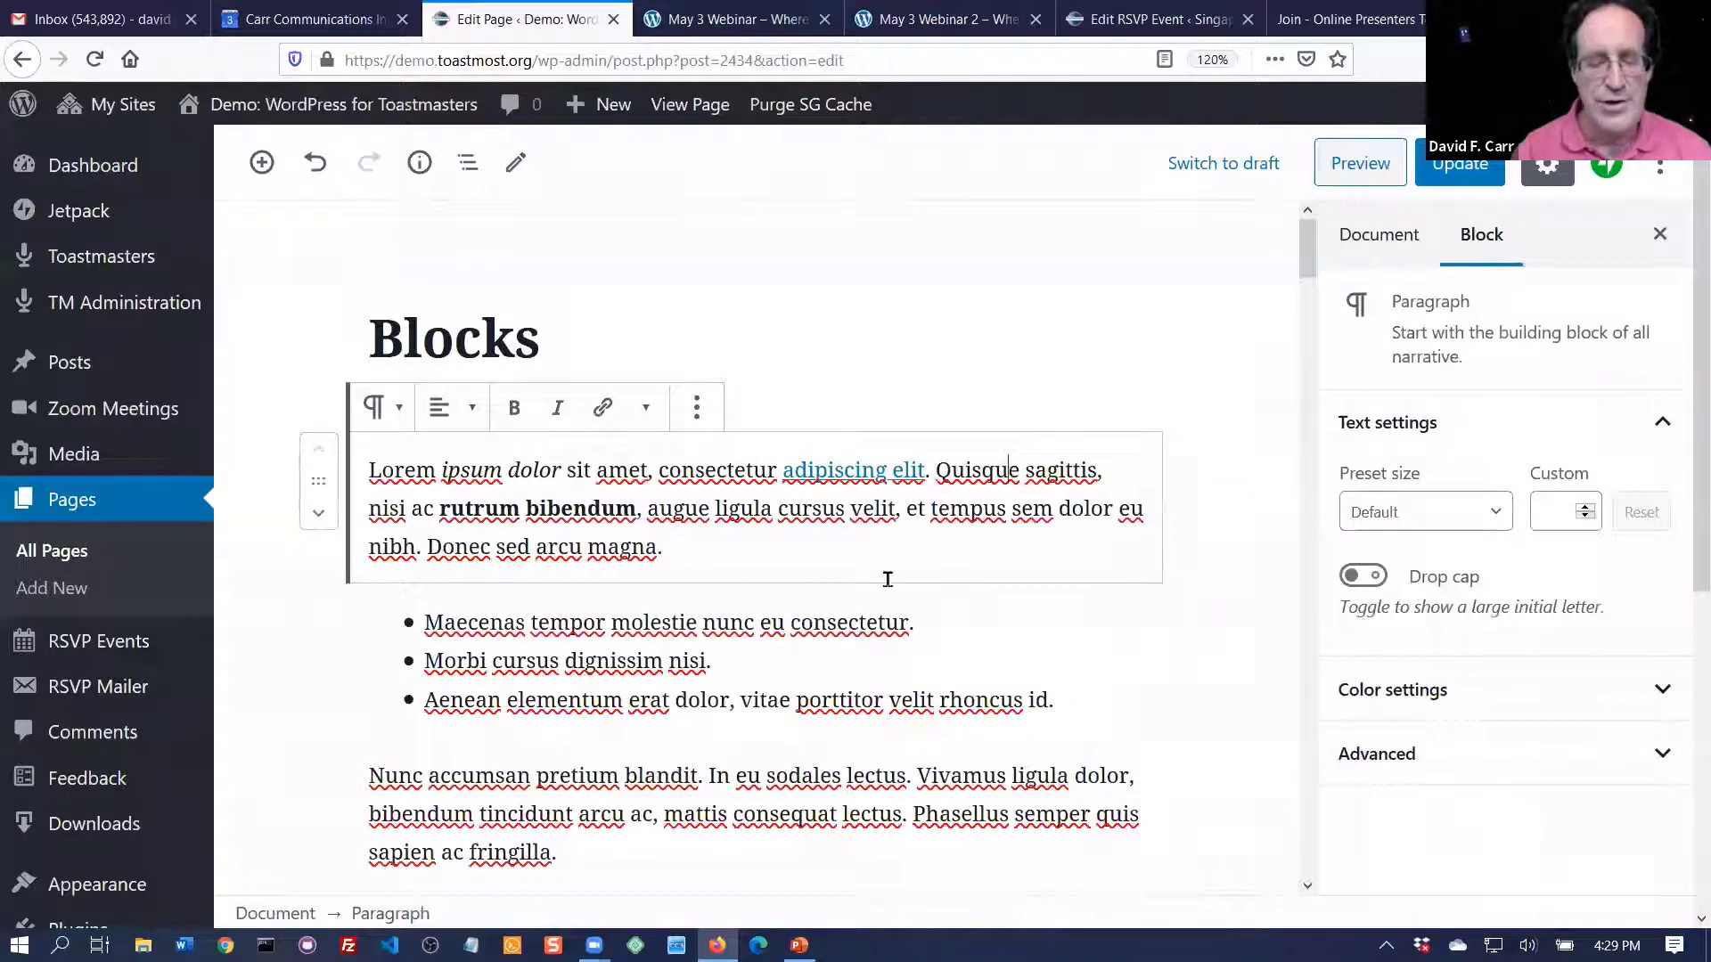
pyautogui.doubleClick(903, 613)
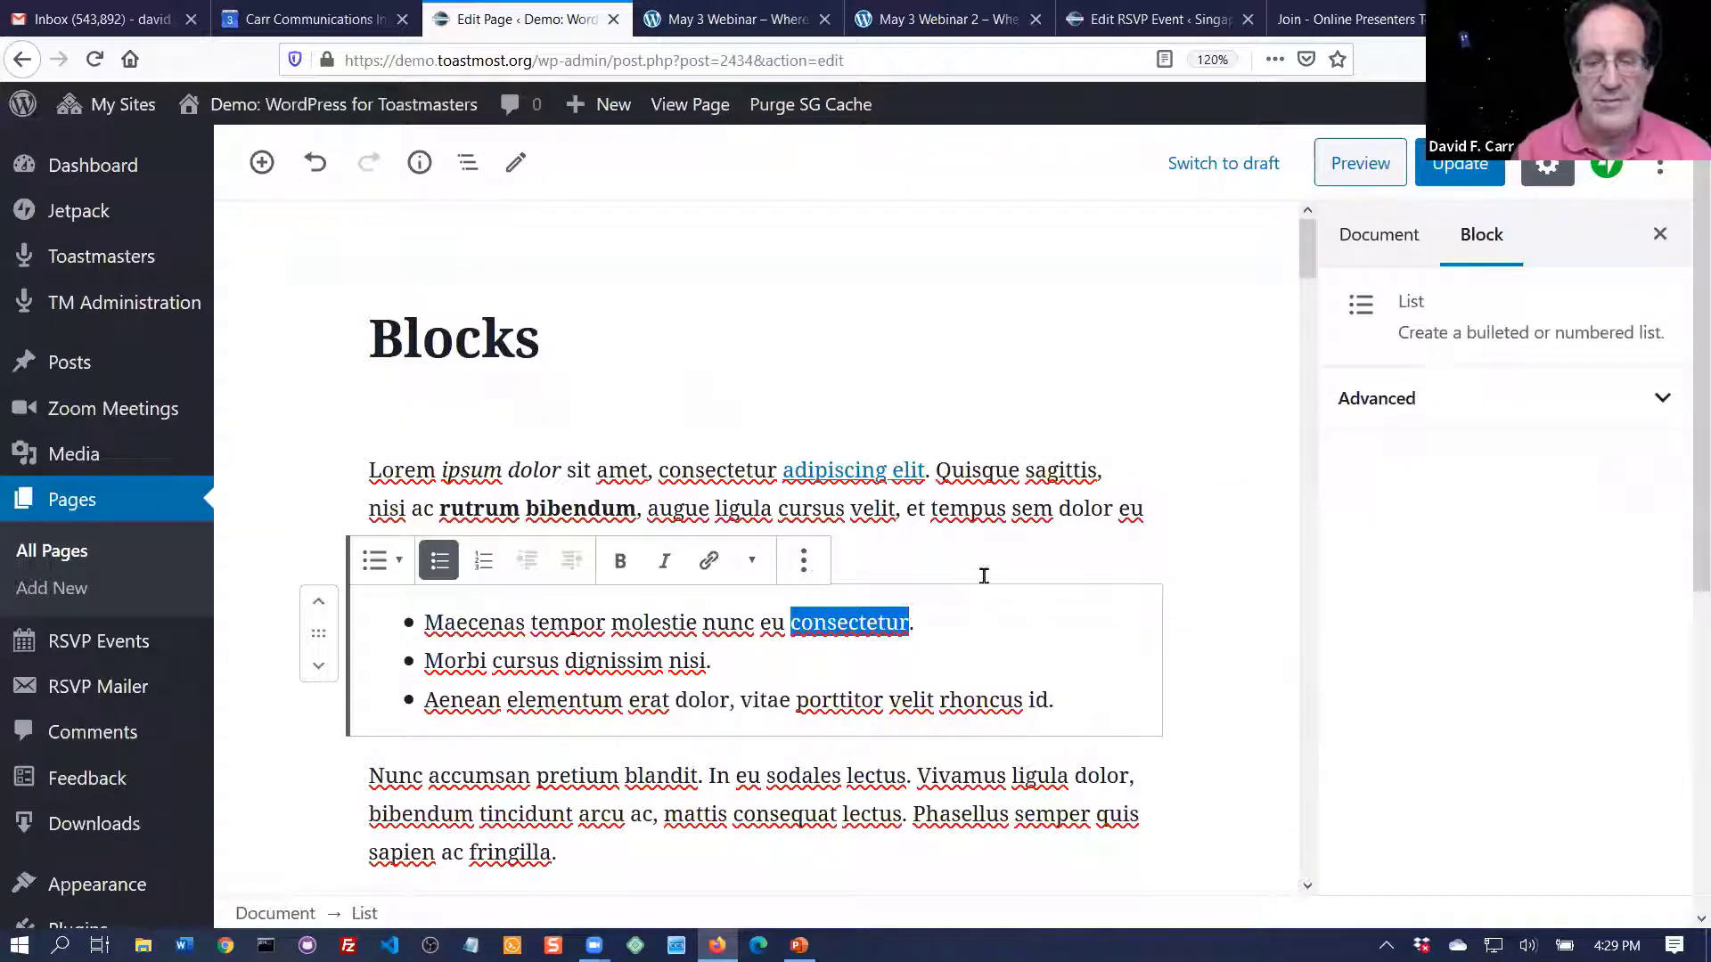
pyautogui.click(834, 475)
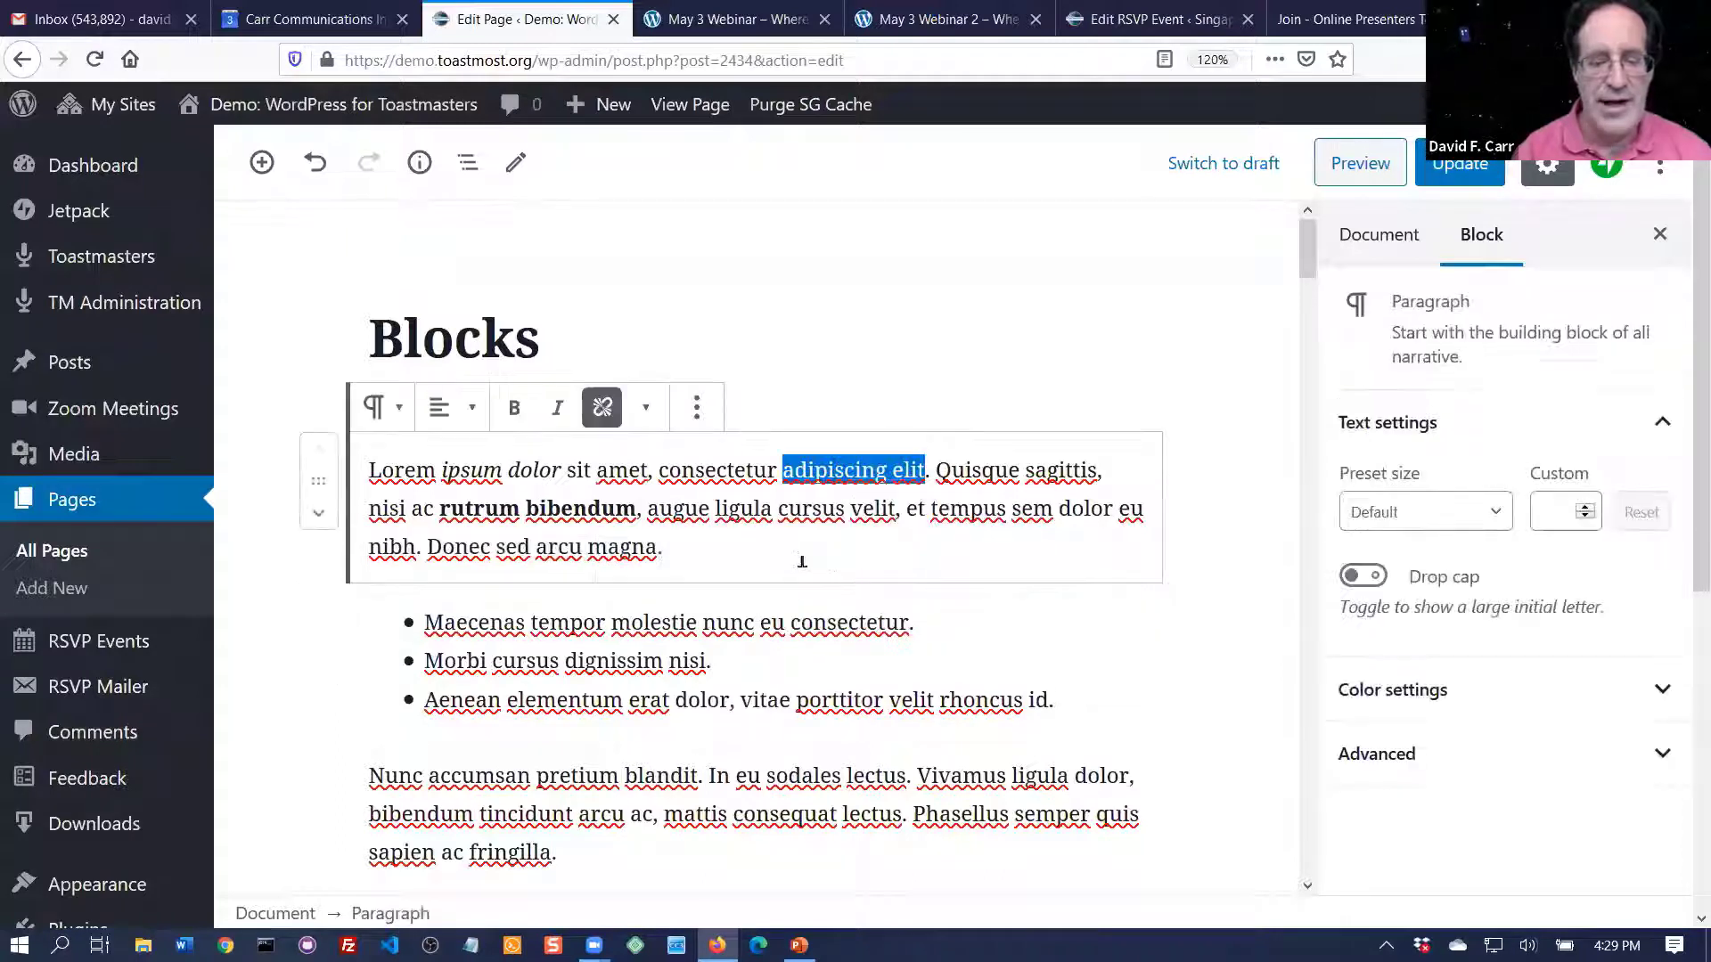
pyautogui.click(726, 625)
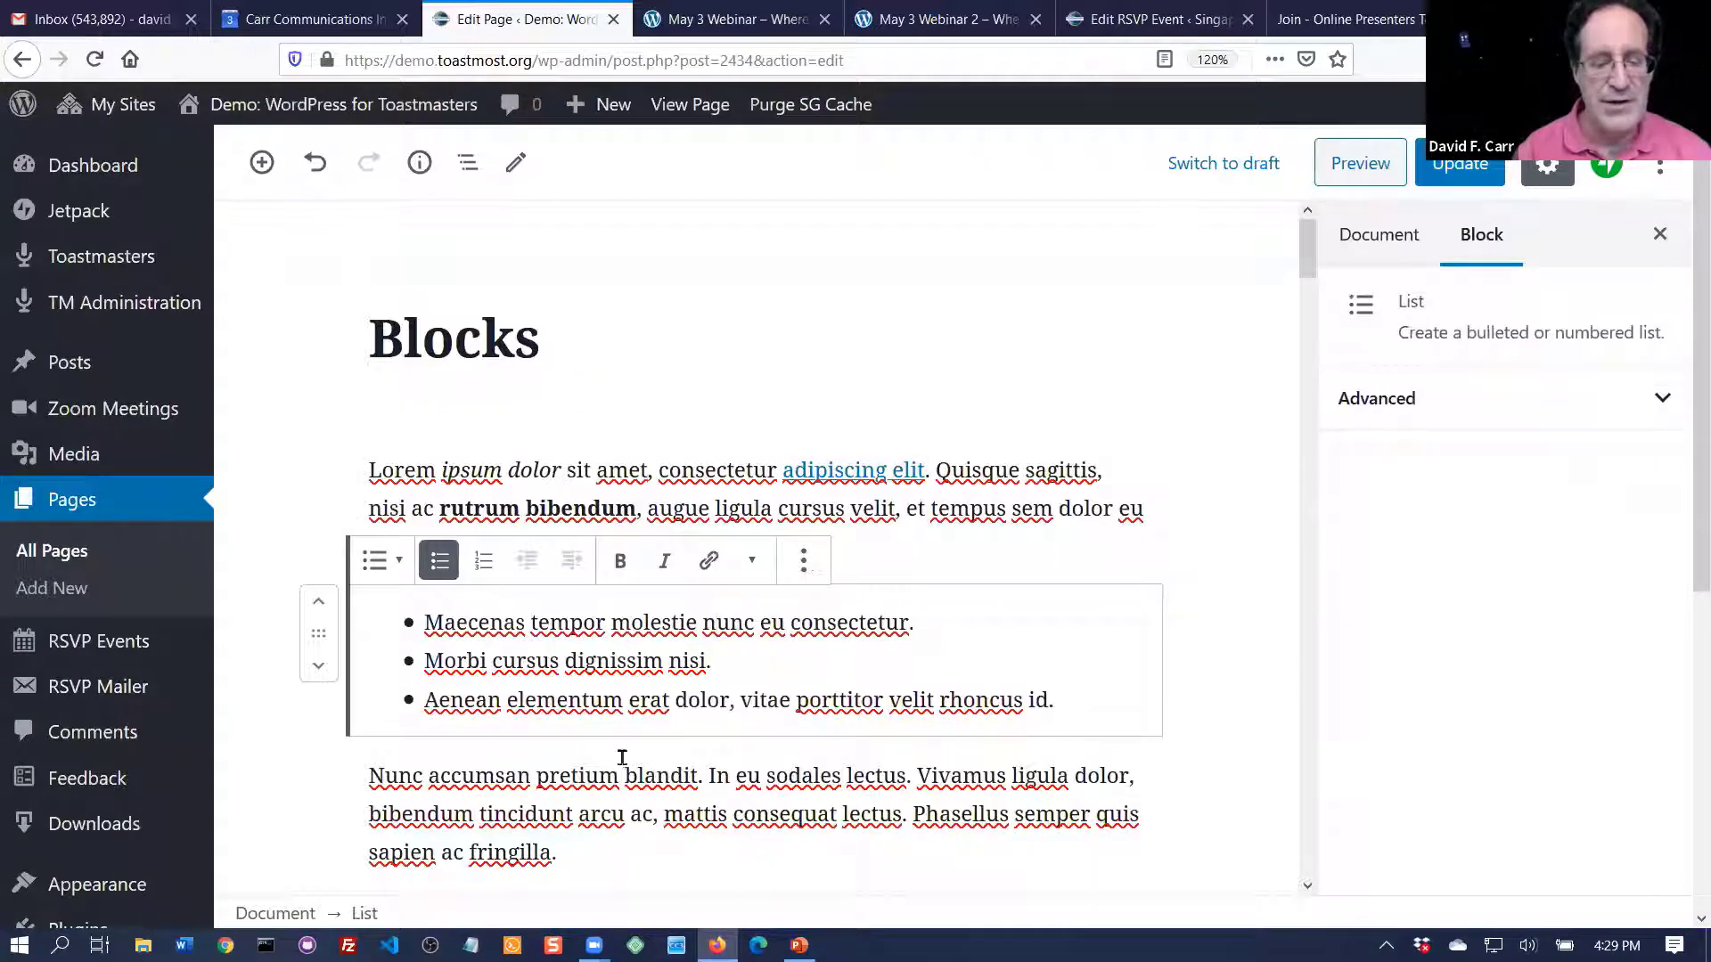
pyautogui.doubleClick(580, 782)
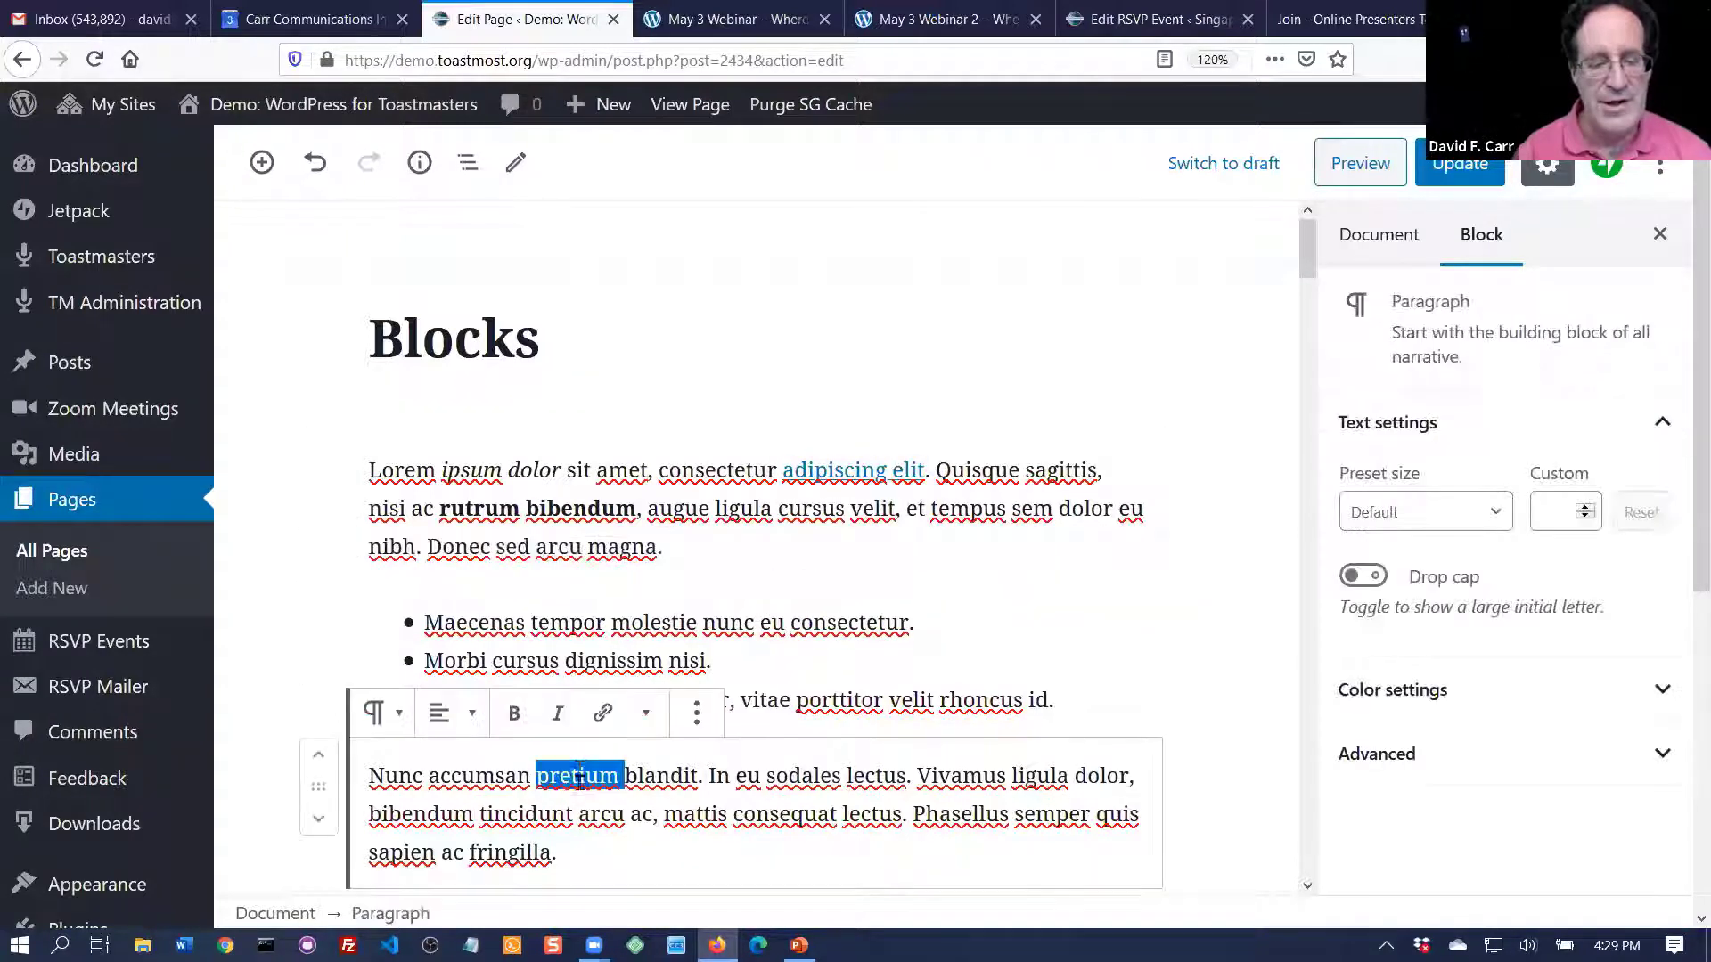
pyautogui.click(660, 463)
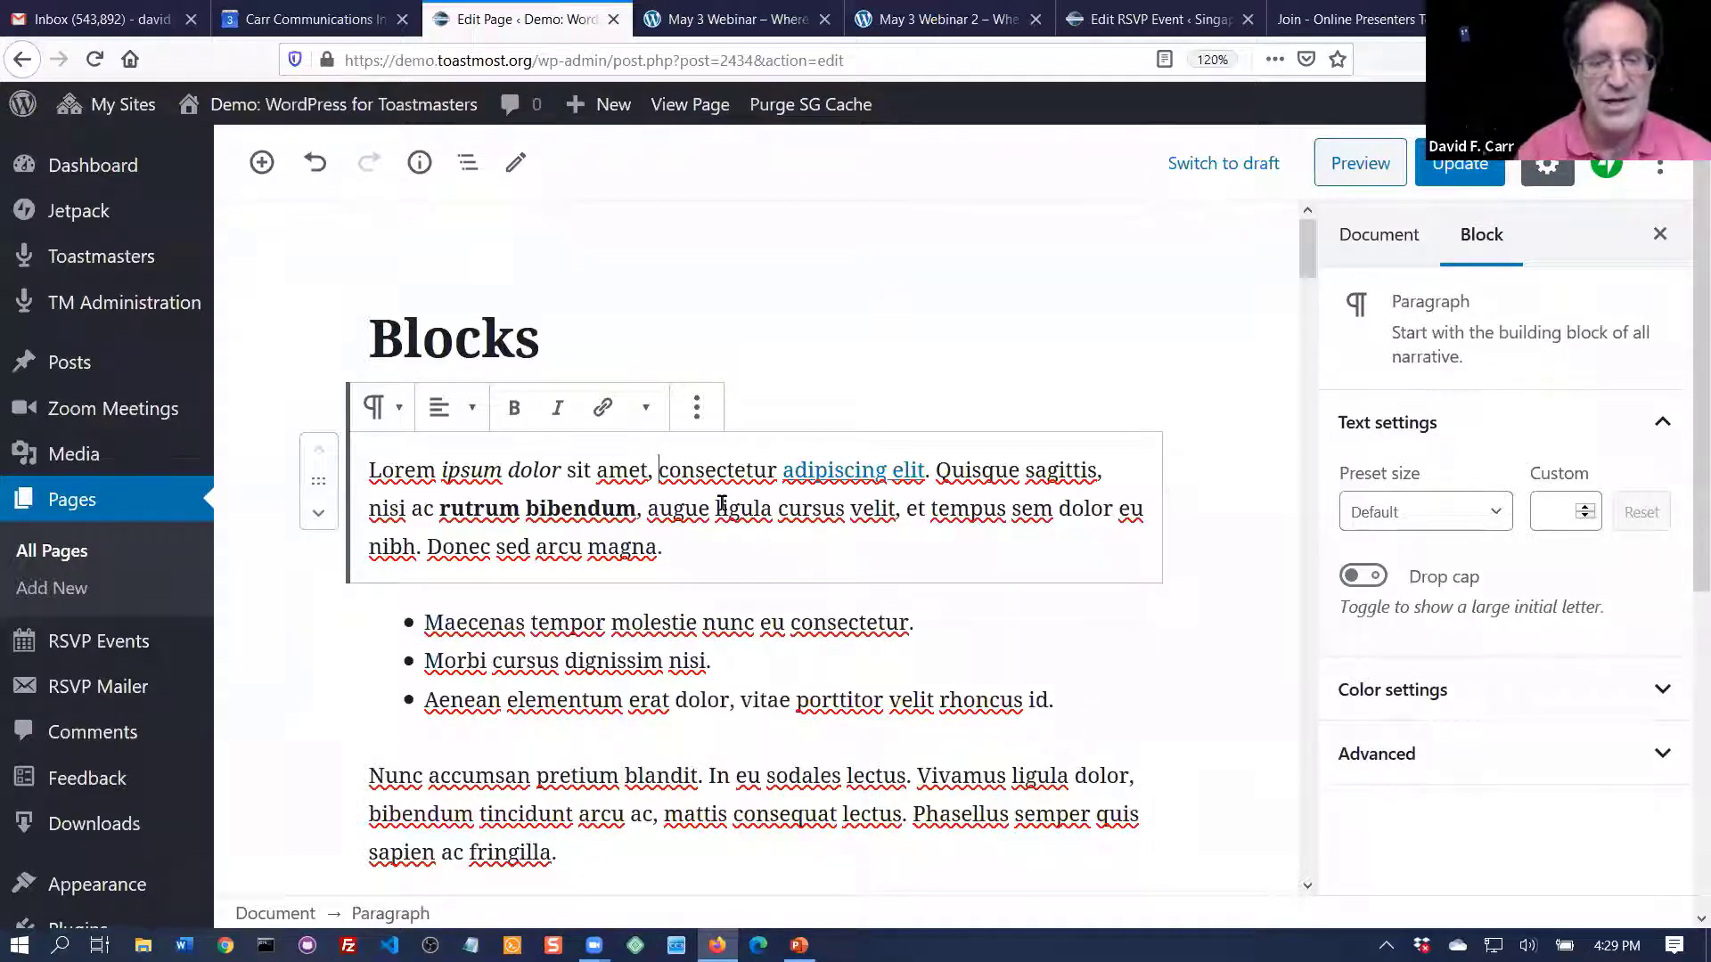
pyautogui.click(484, 470)
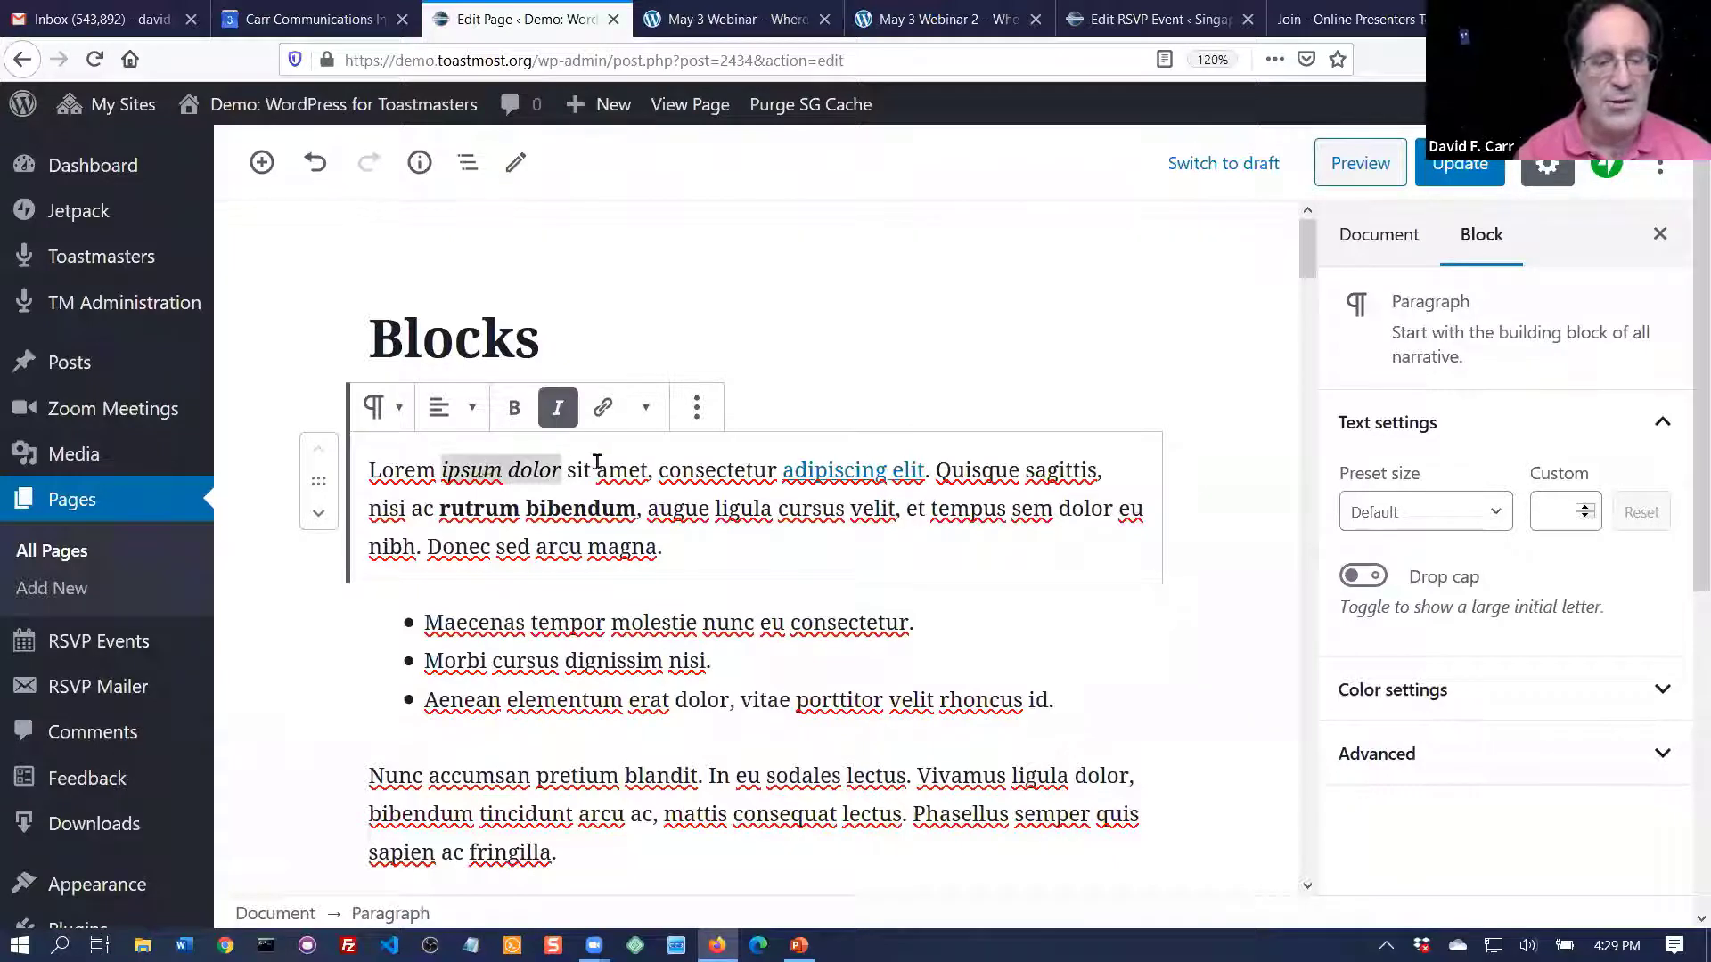
pyautogui.click(522, 502)
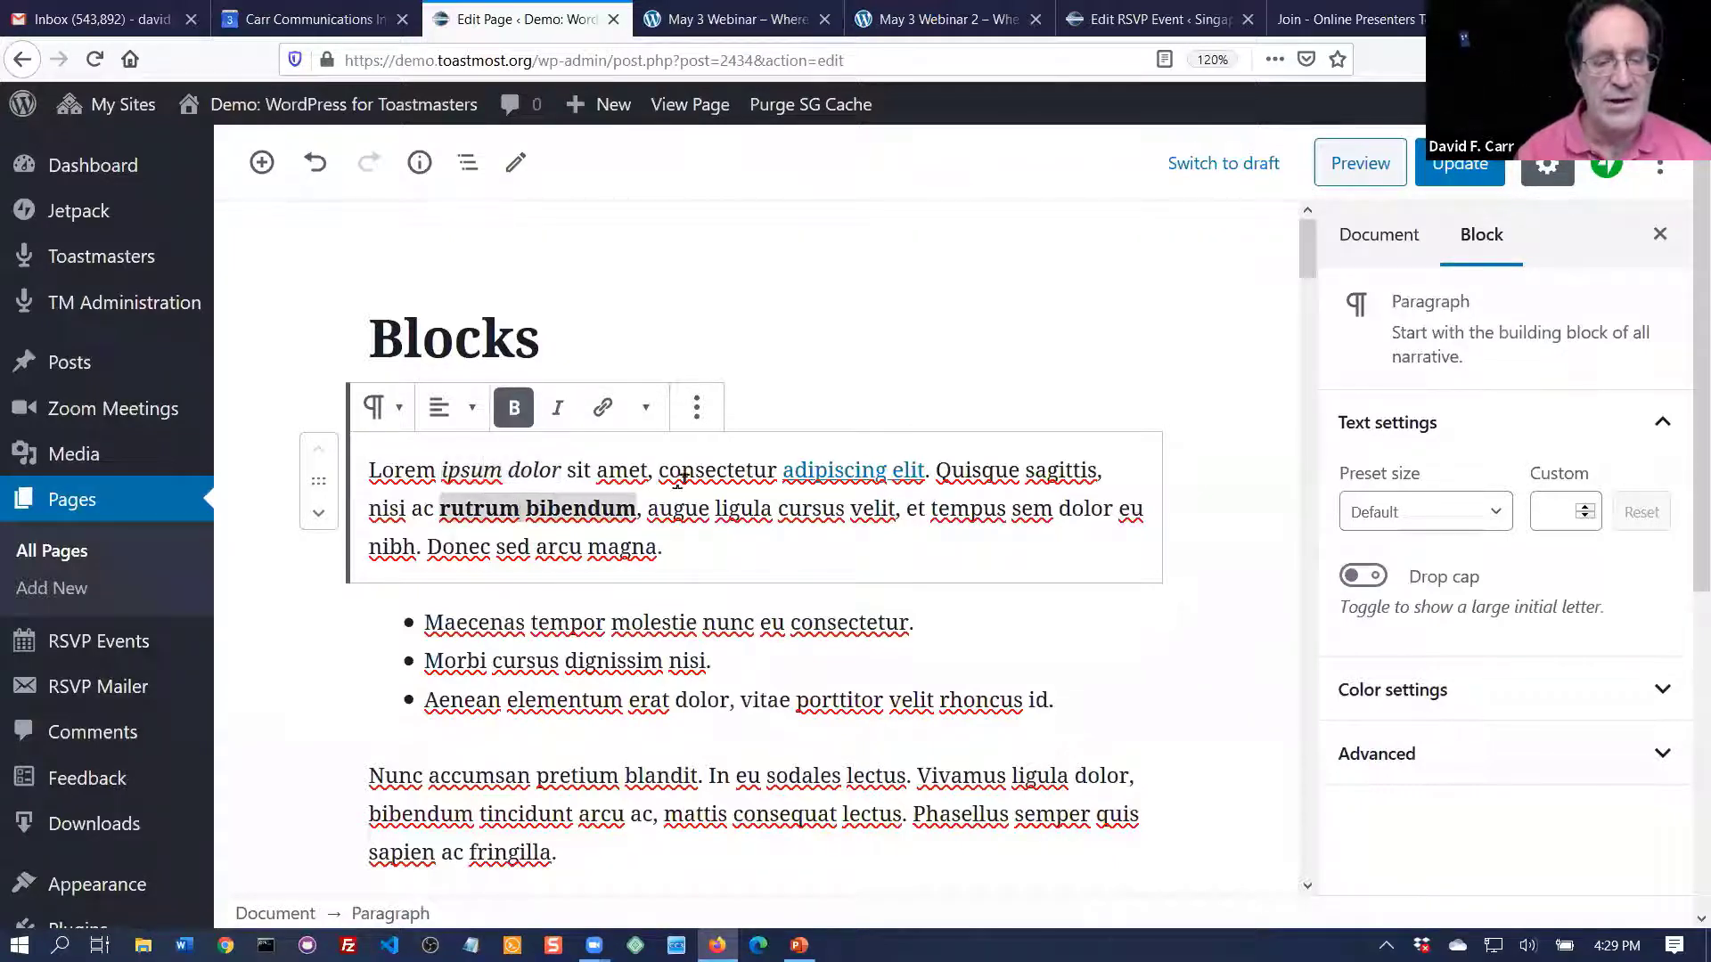
pyautogui.doubleClick(851, 474)
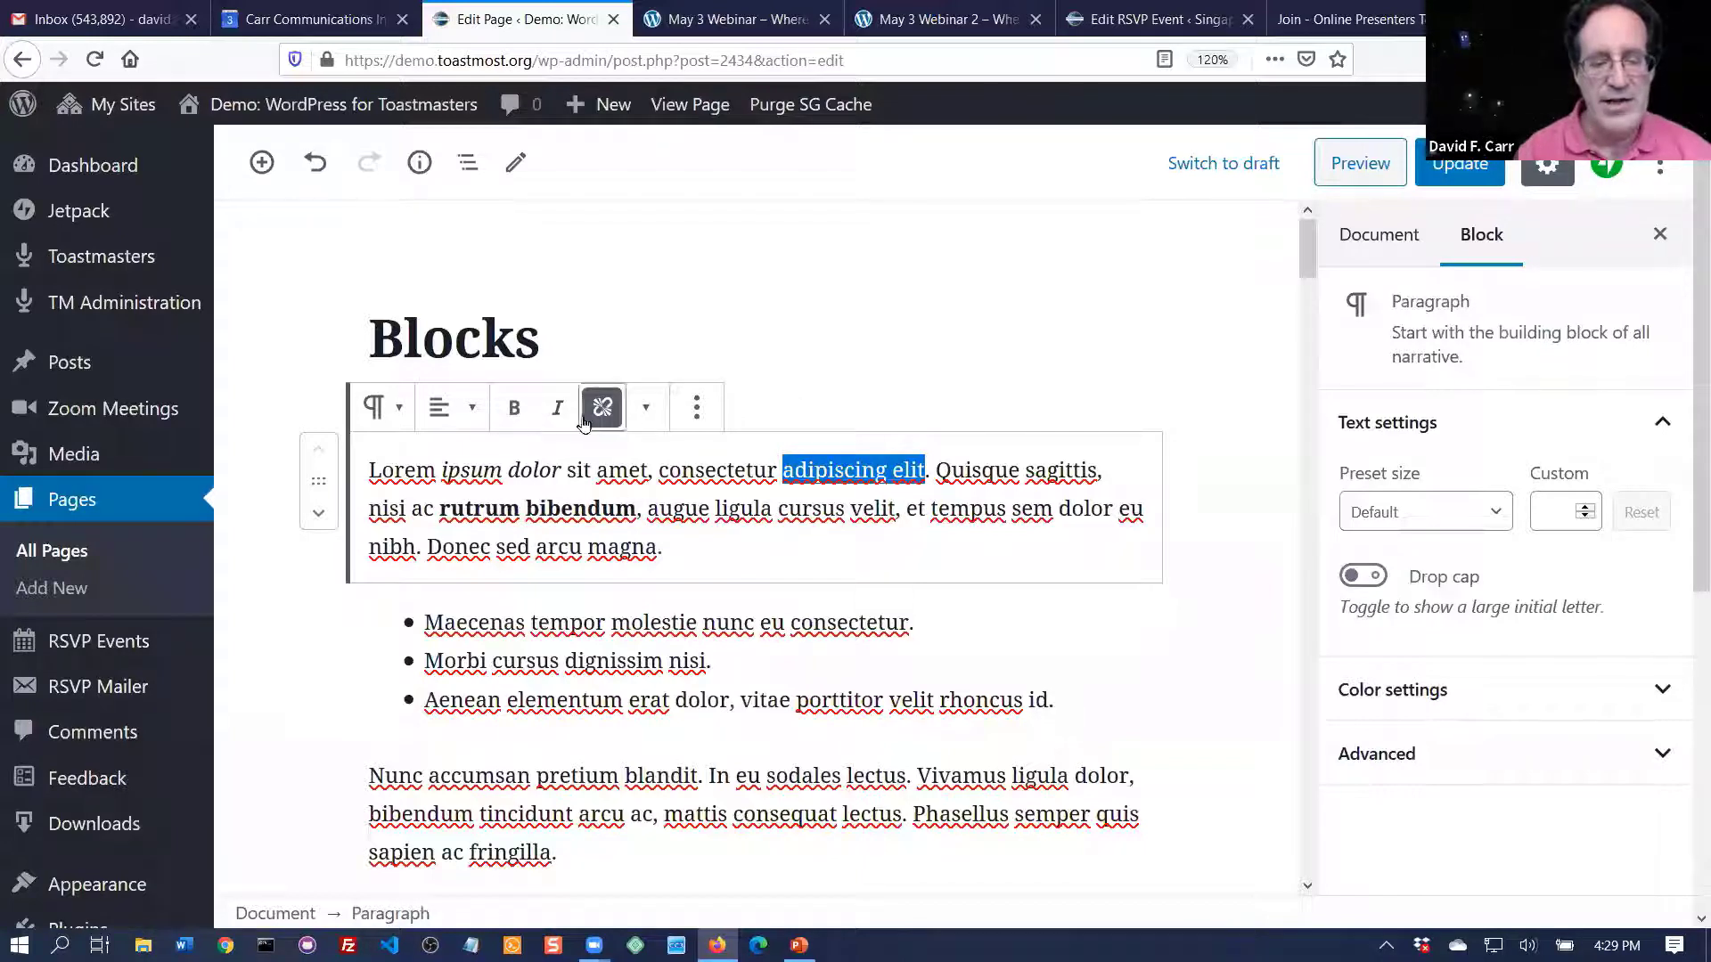
# - Convert the bulleted list to a numbered list and back to bullets, and select its second item
pyautogui.doubleClick(555, 621)
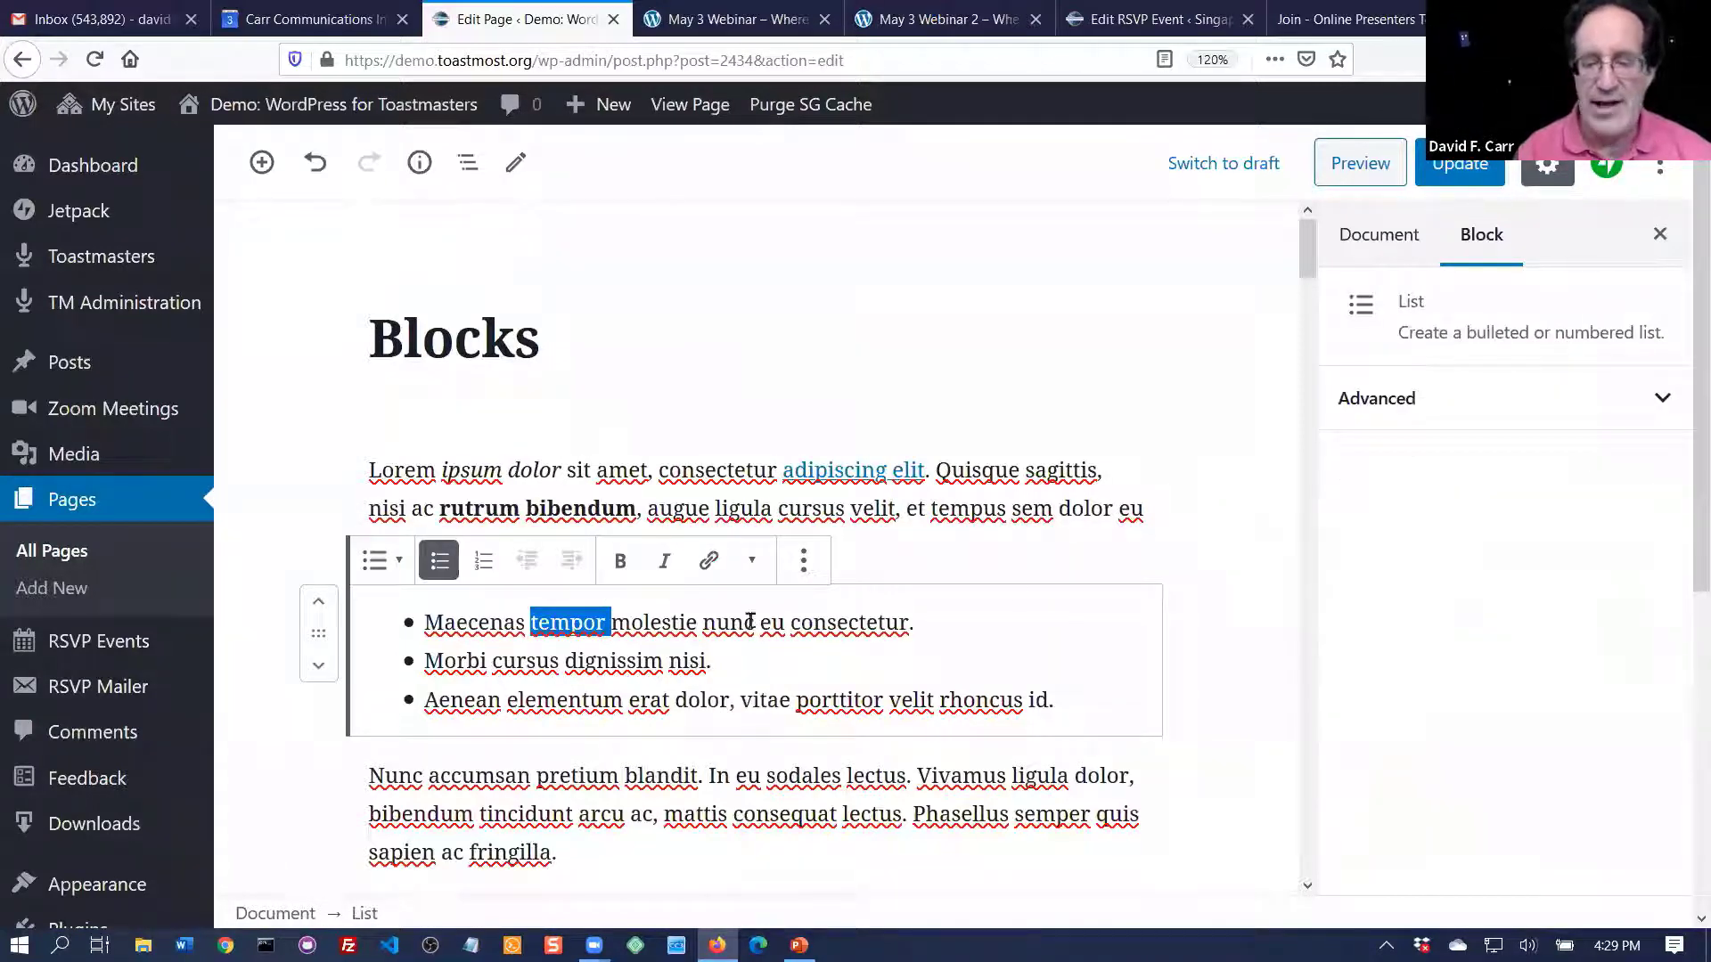
pyautogui.click(484, 561)
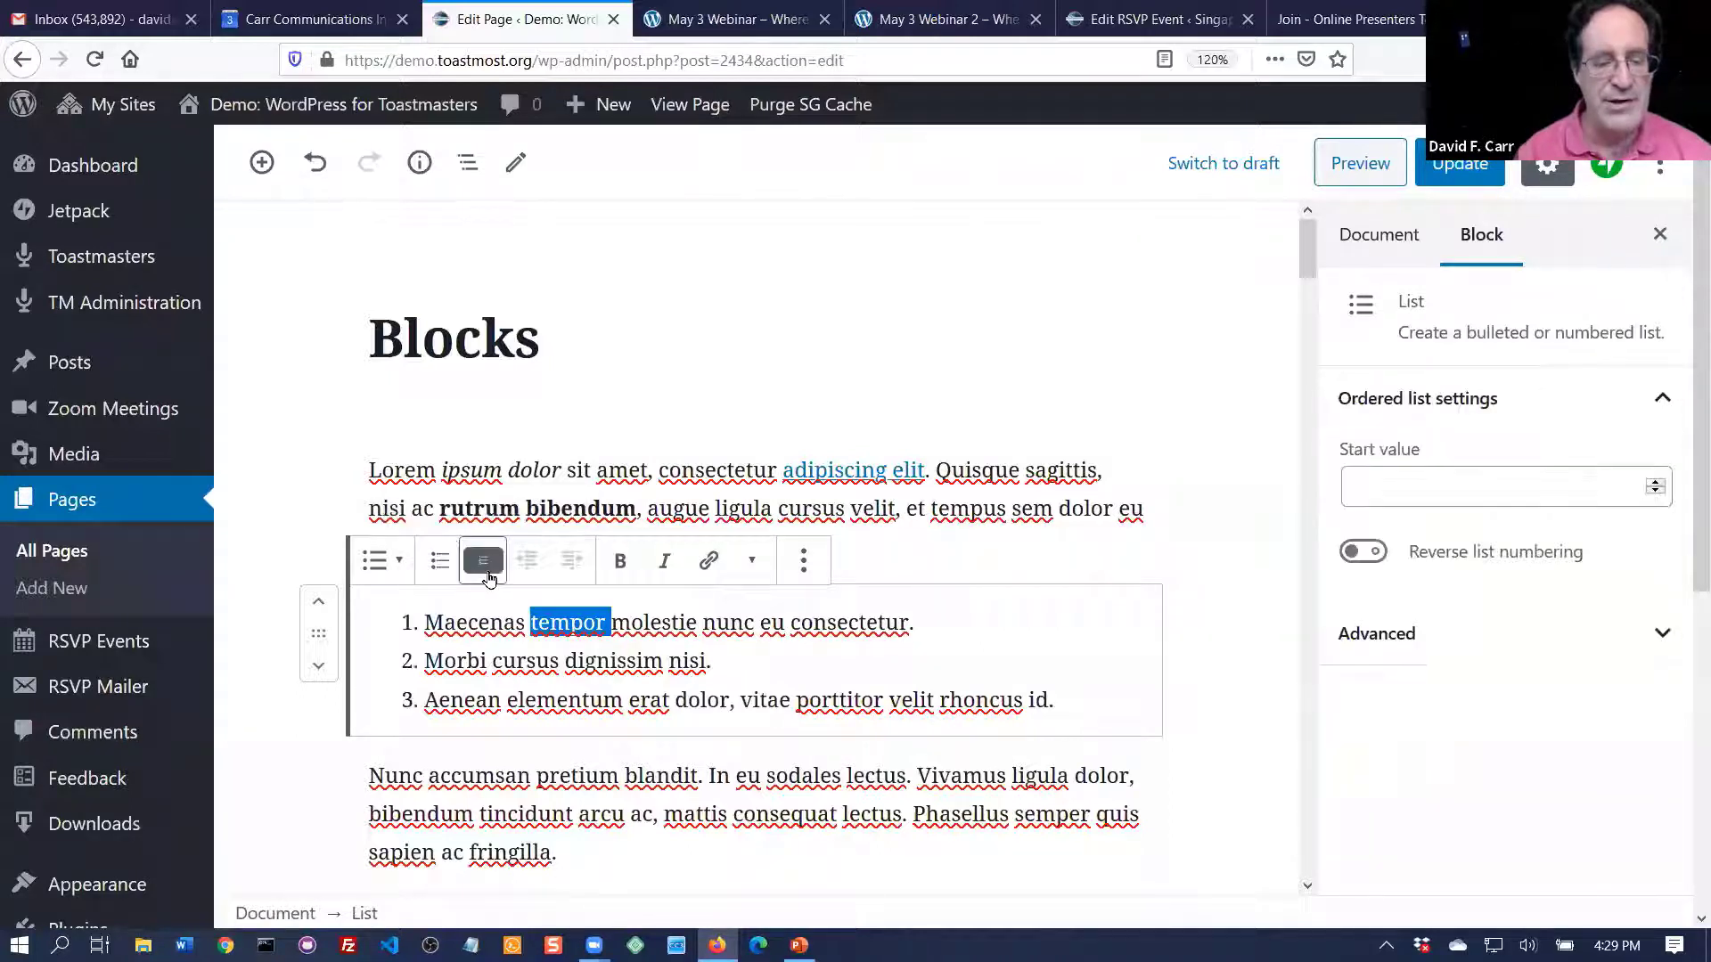
pyautogui.click(428, 564)
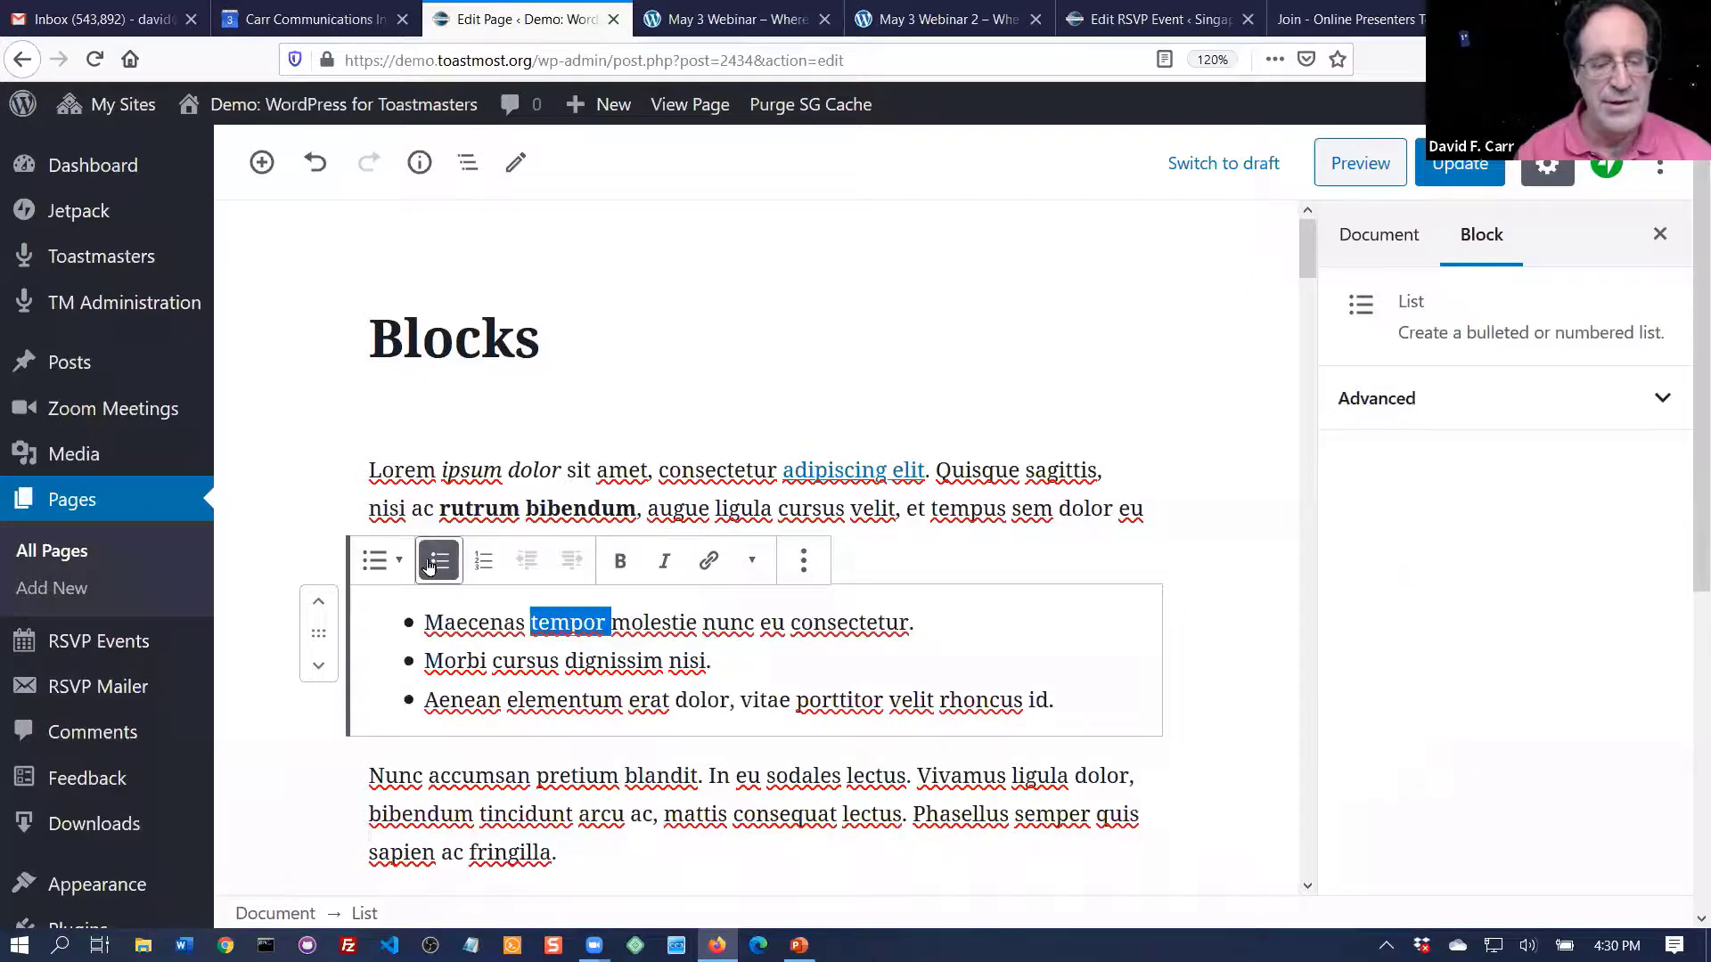
pyautogui.doubleClick(501, 664)
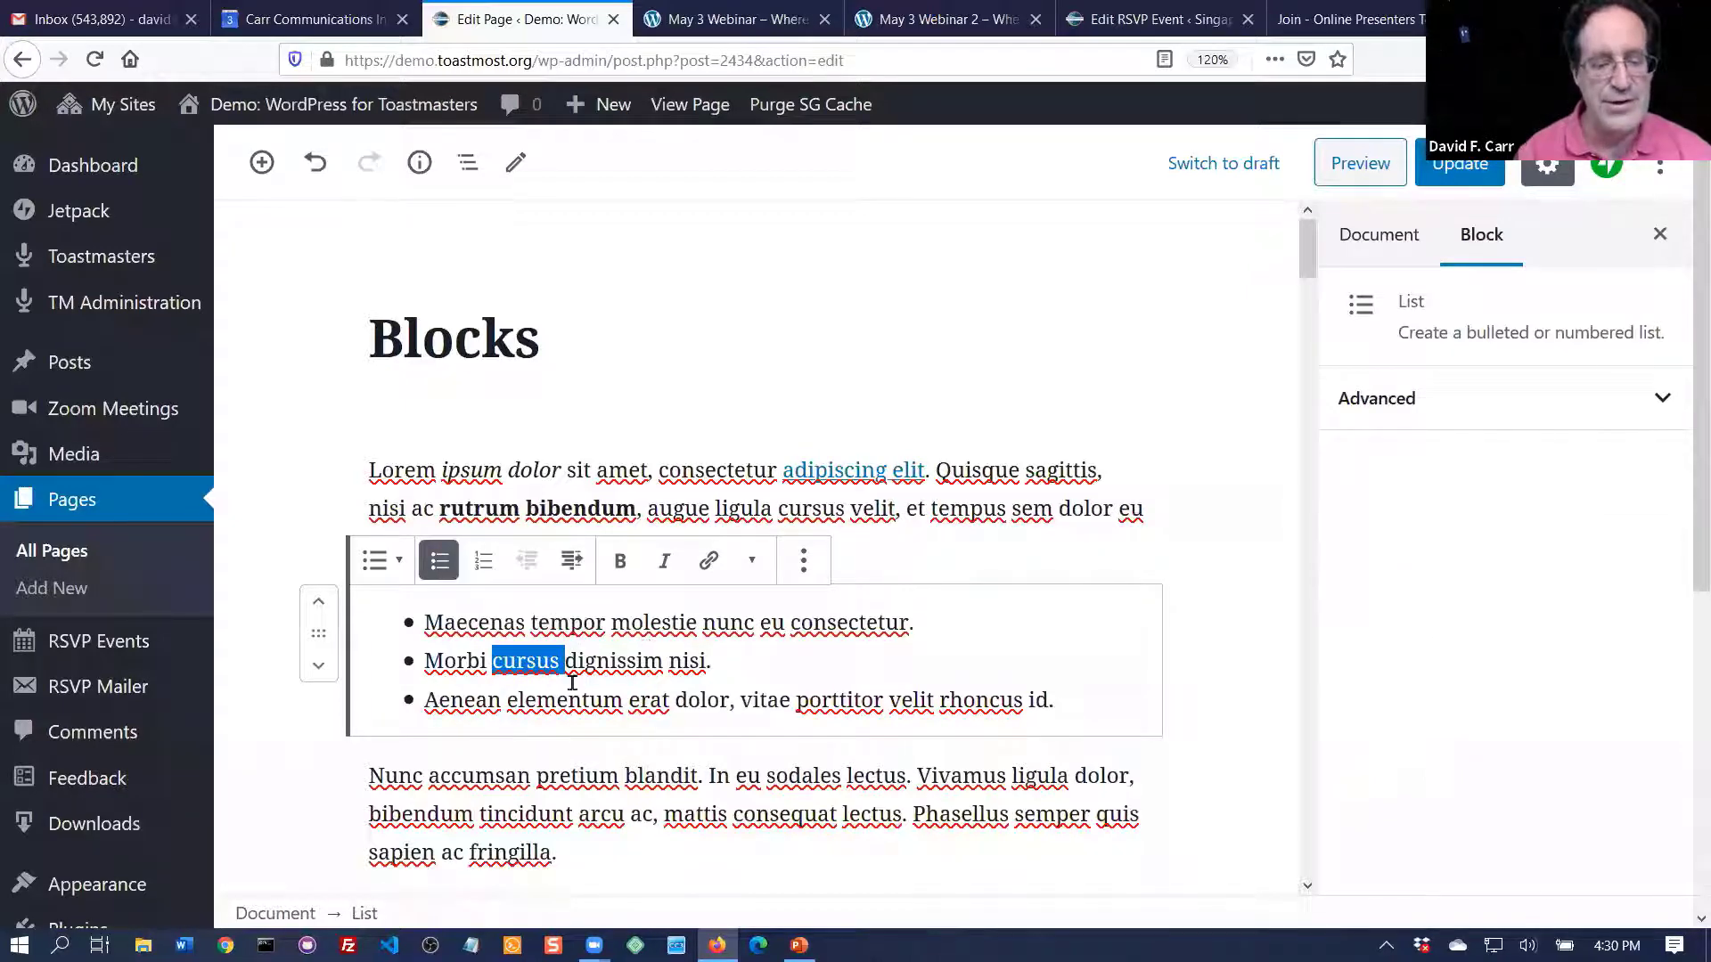
pyautogui.tripleClick(540, 679)
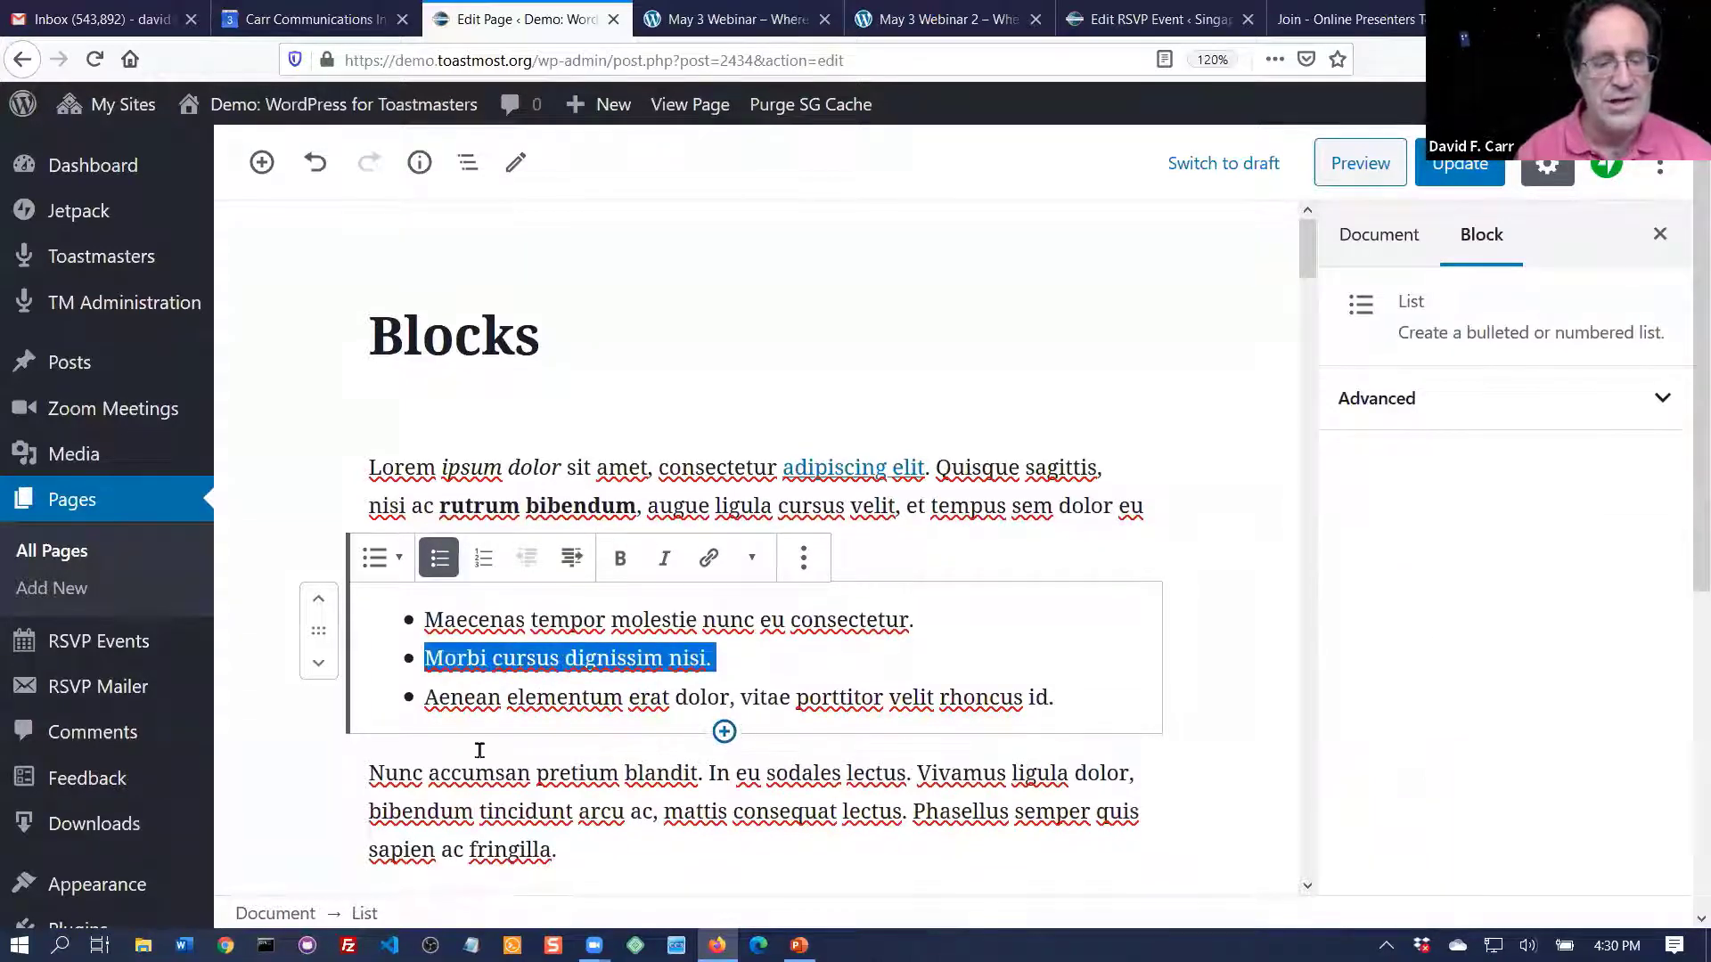
# - Set the Smiling Toastmasters image's size to Medium and after that Thumbnail, and align it right
pyautogui.scroll(-5, 479, 751)
pyautogui.scroll(-3, 473, 754)
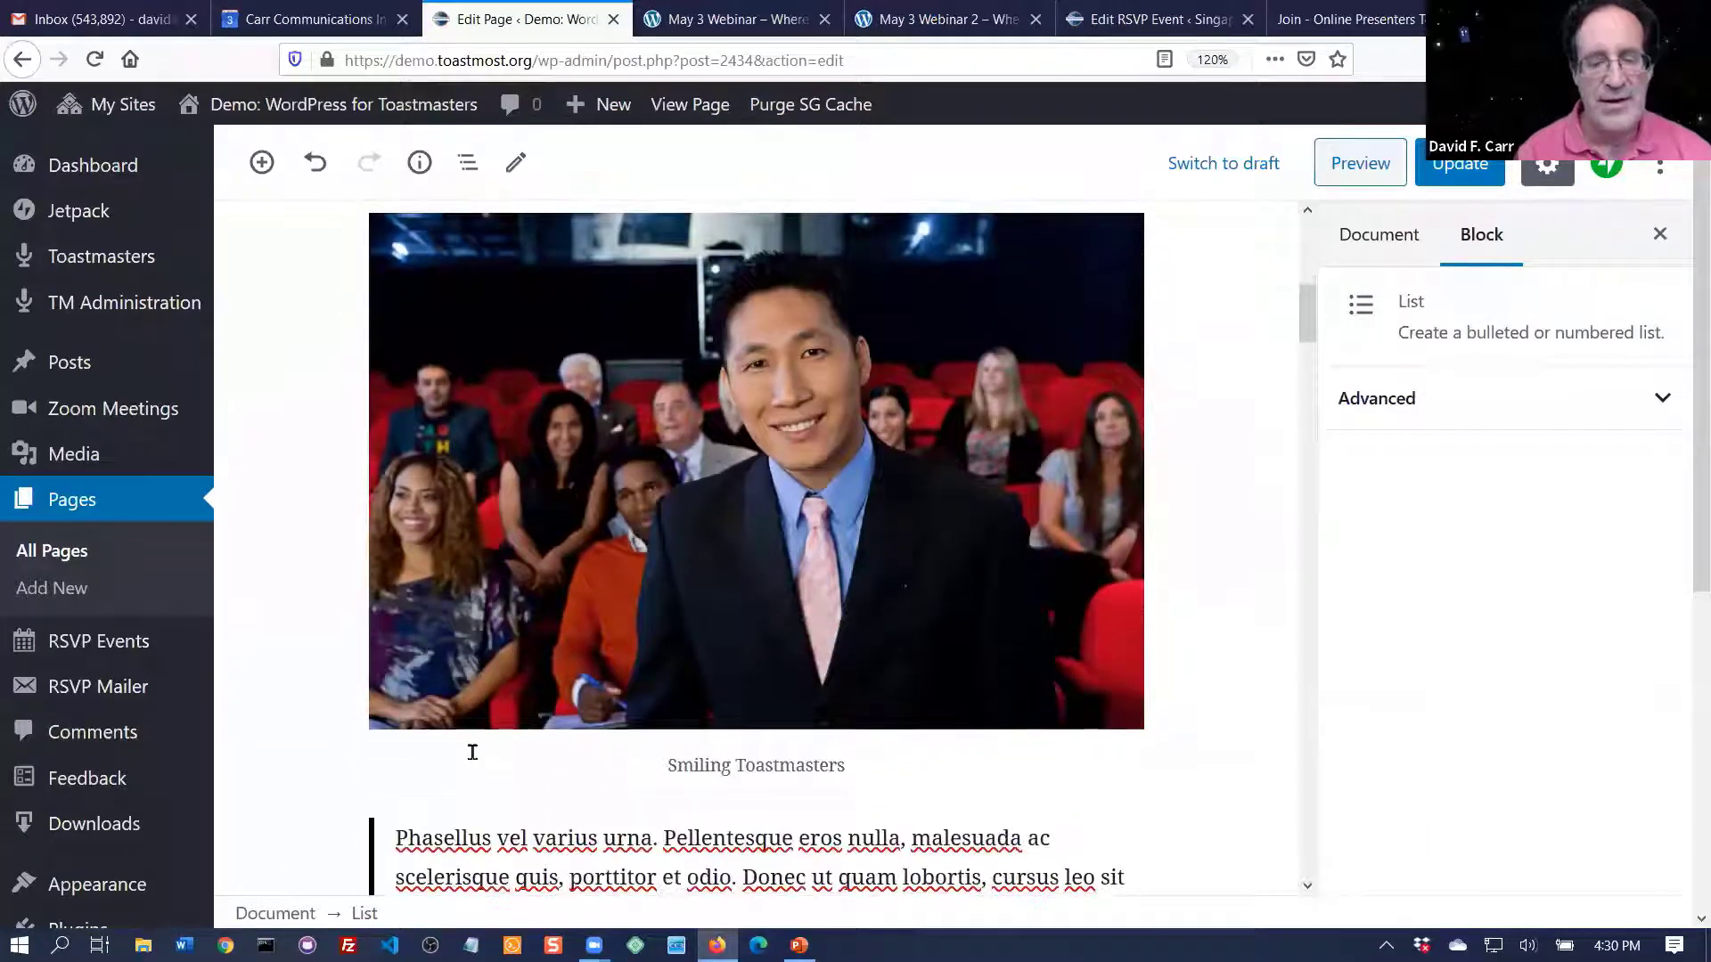
pyautogui.click(678, 481)
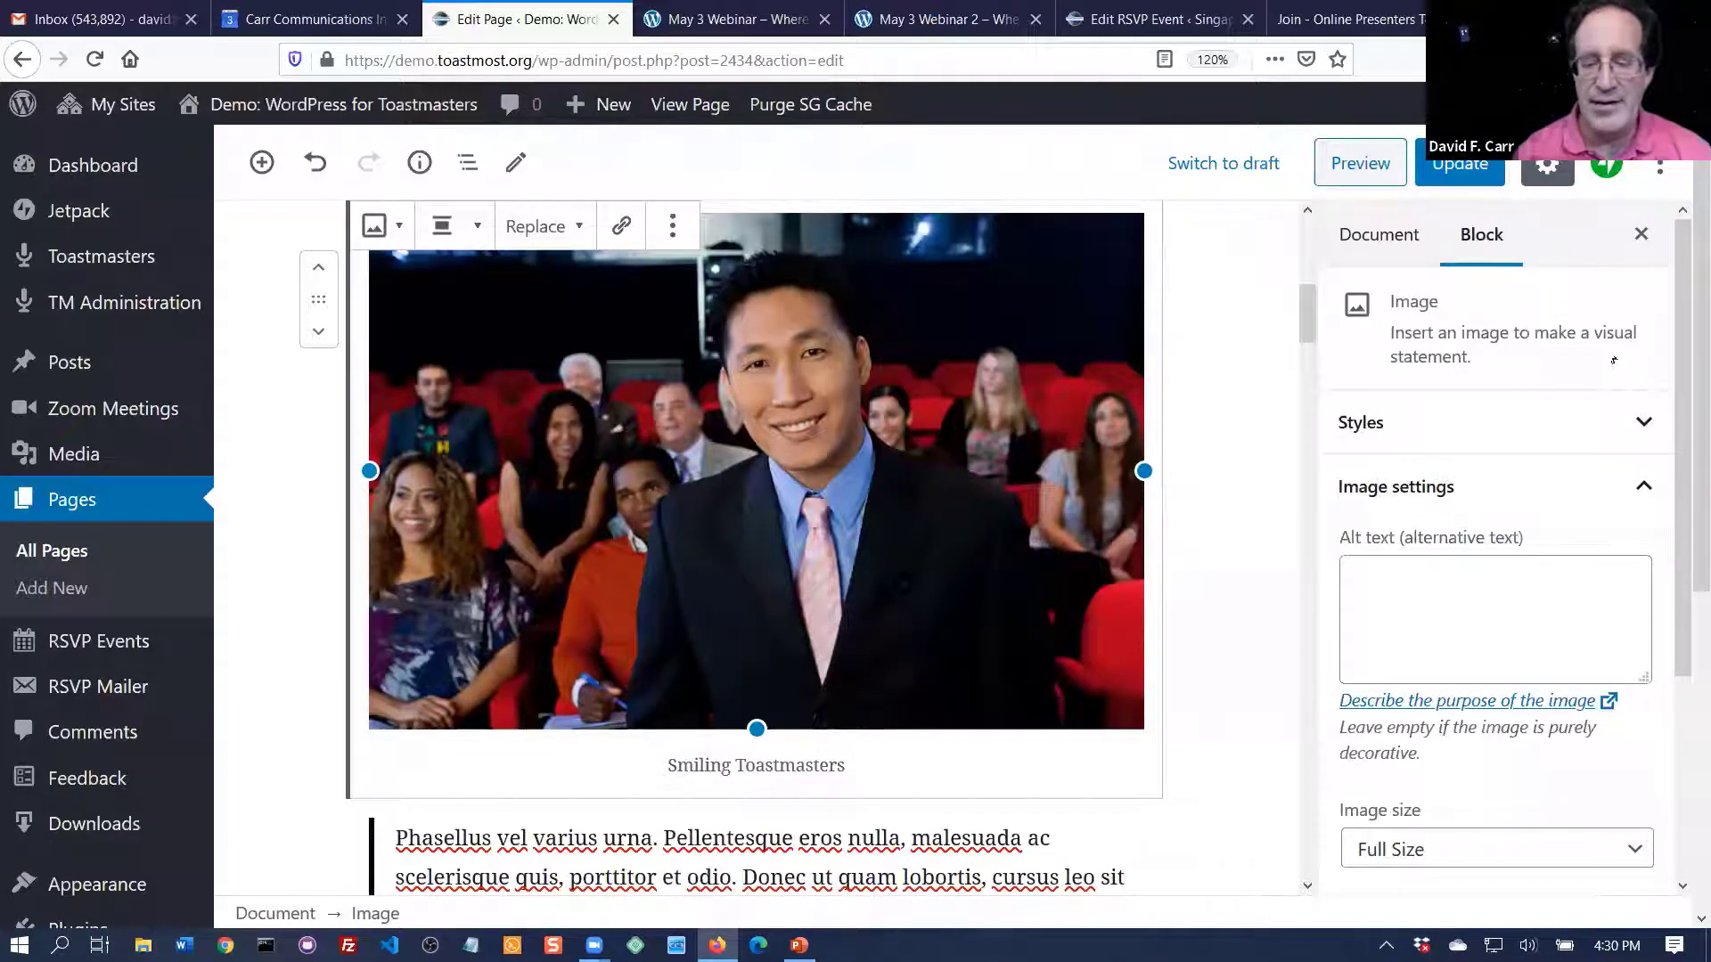
pyautogui.scroll(-3, 1685, 720)
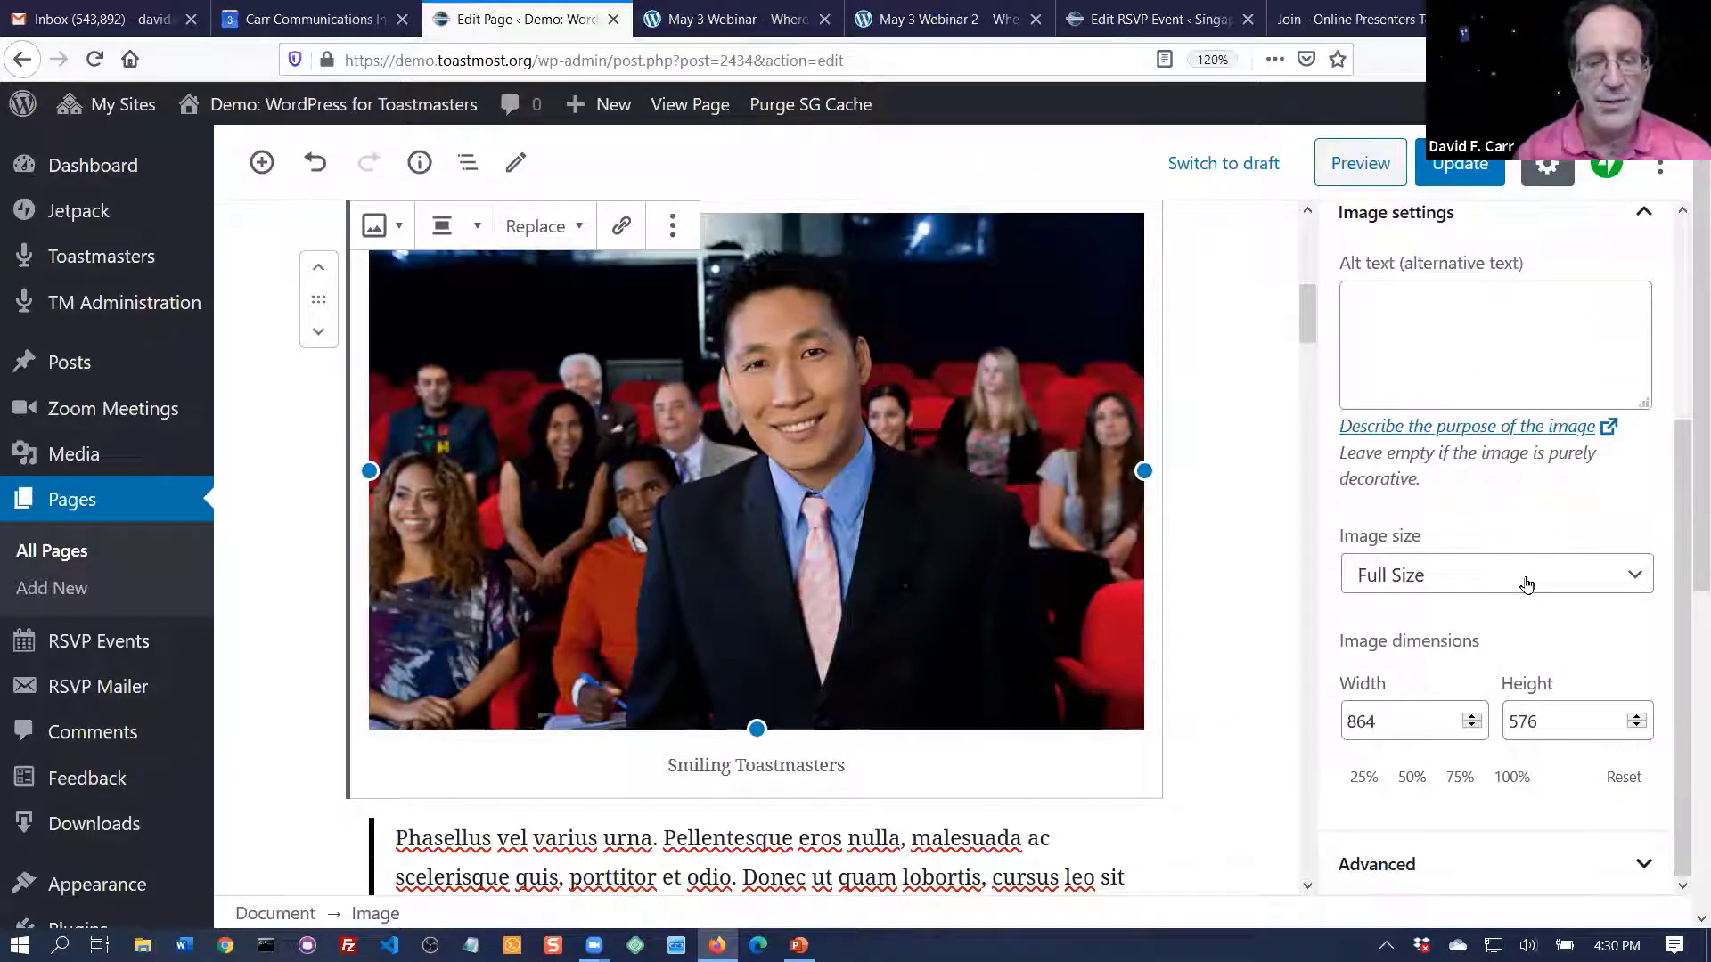
pyautogui.click(1527, 583)
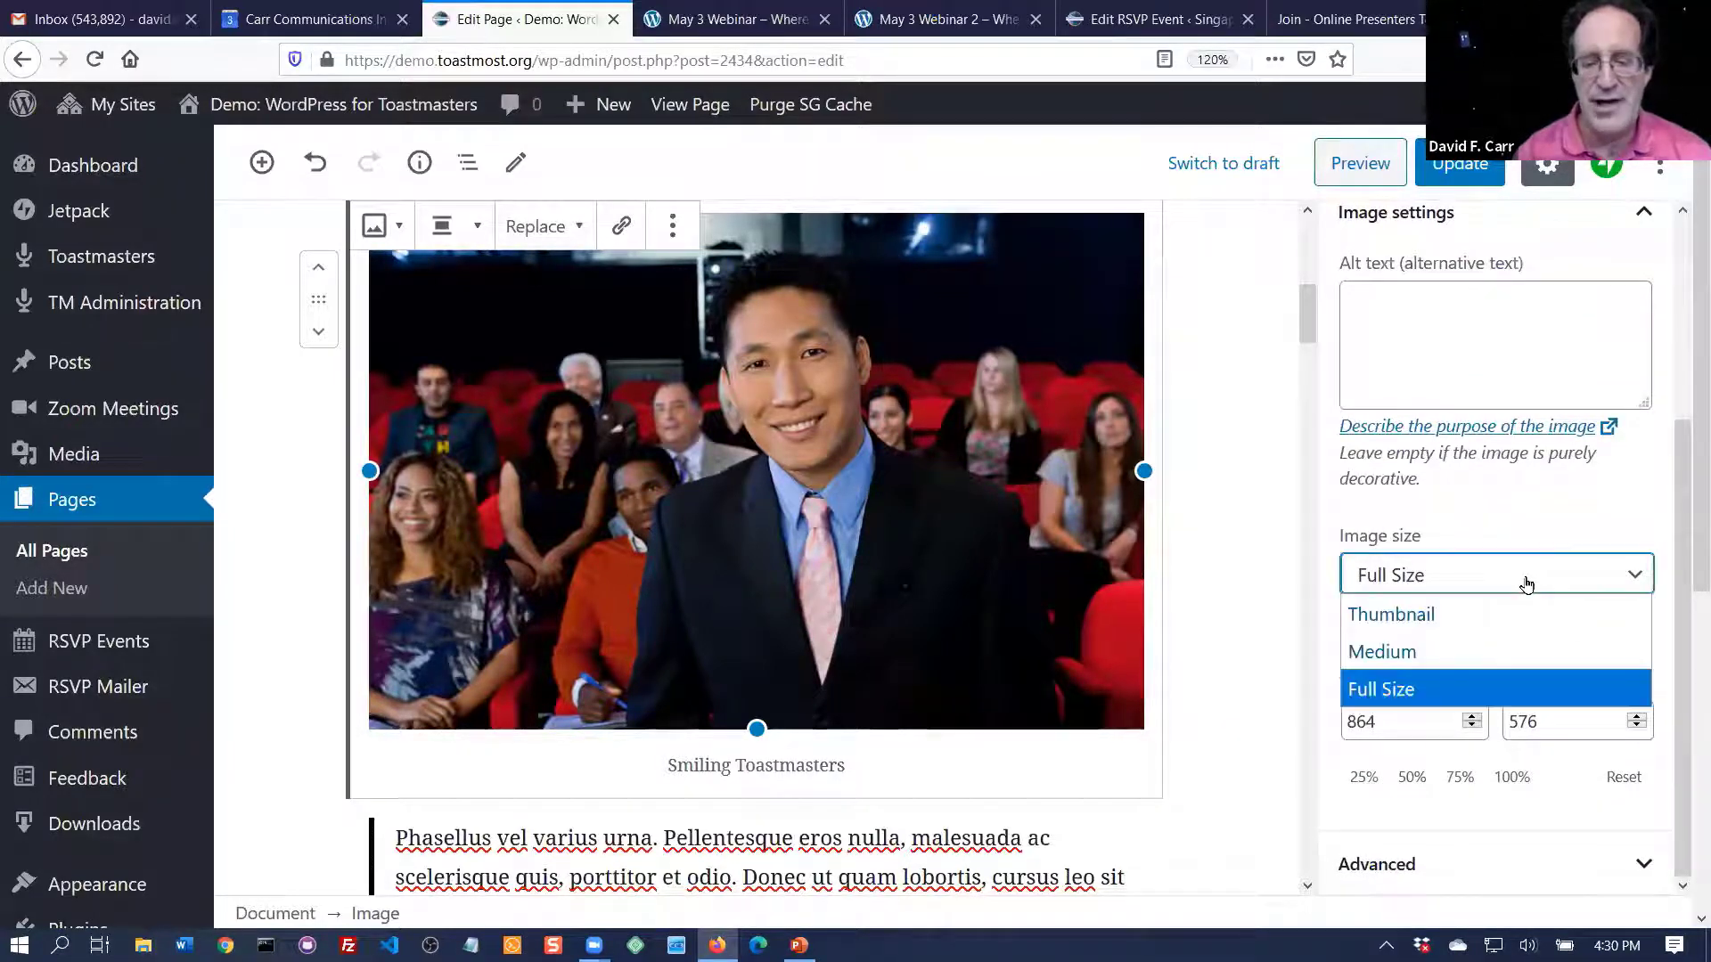
pyautogui.click(1476, 655)
pyautogui.click(1475, 579)
pyautogui.click(1453, 617)
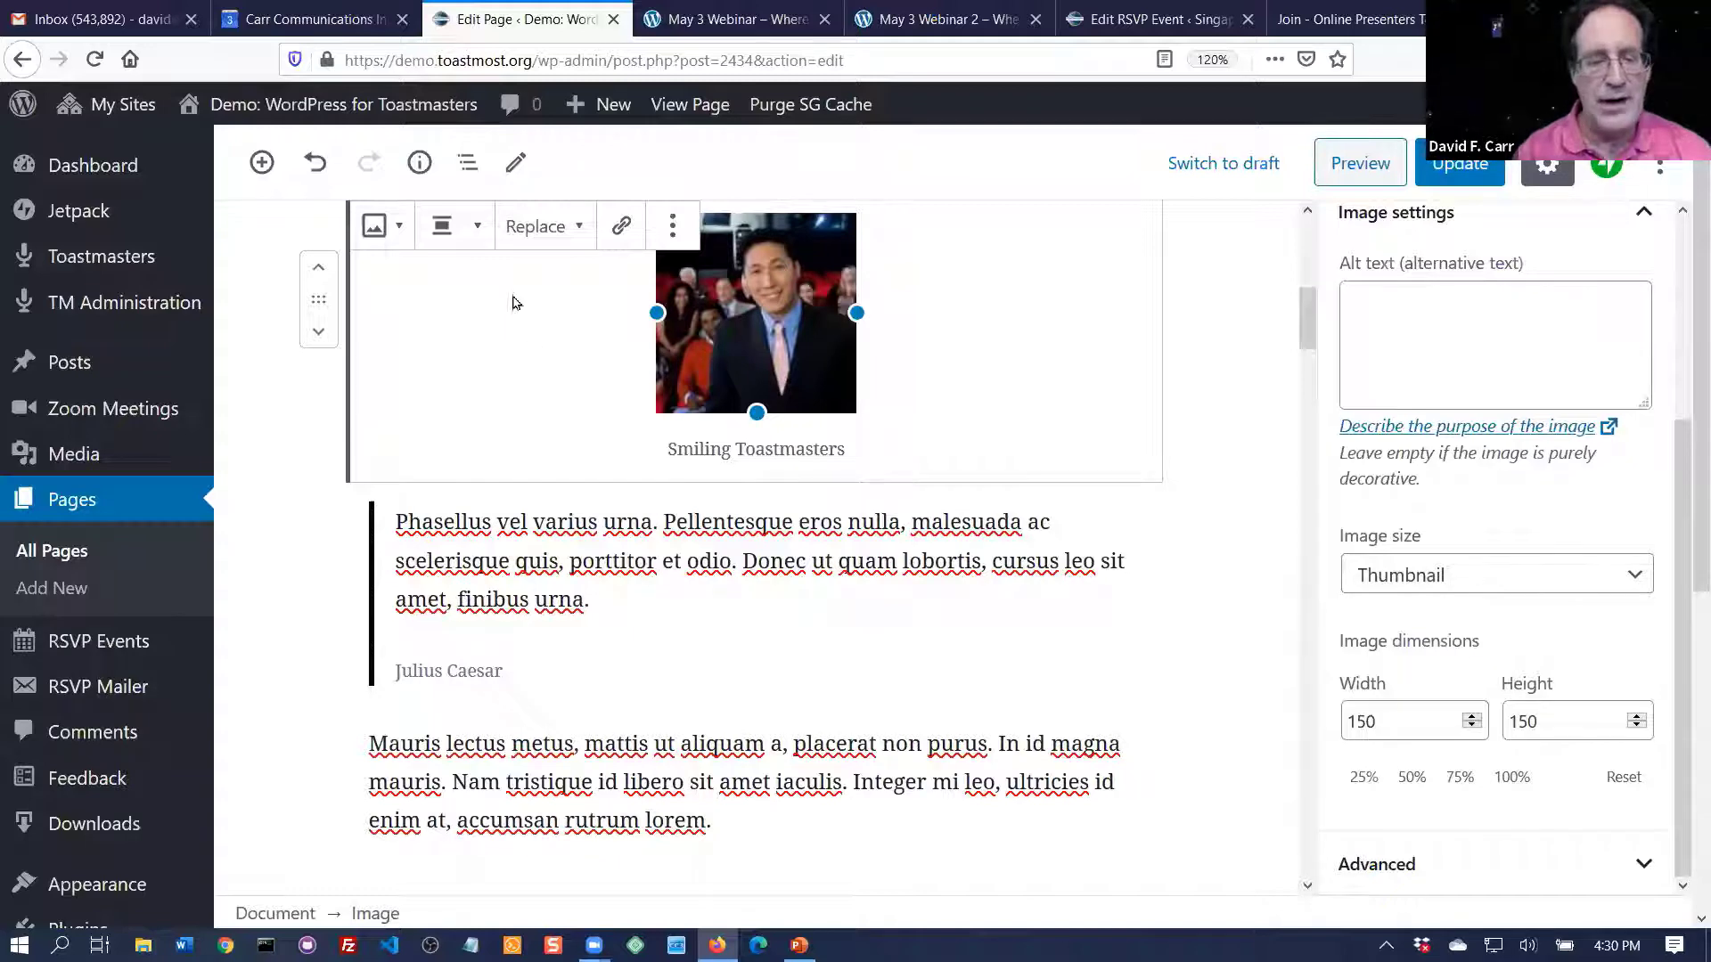
pyautogui.click(470, 239)
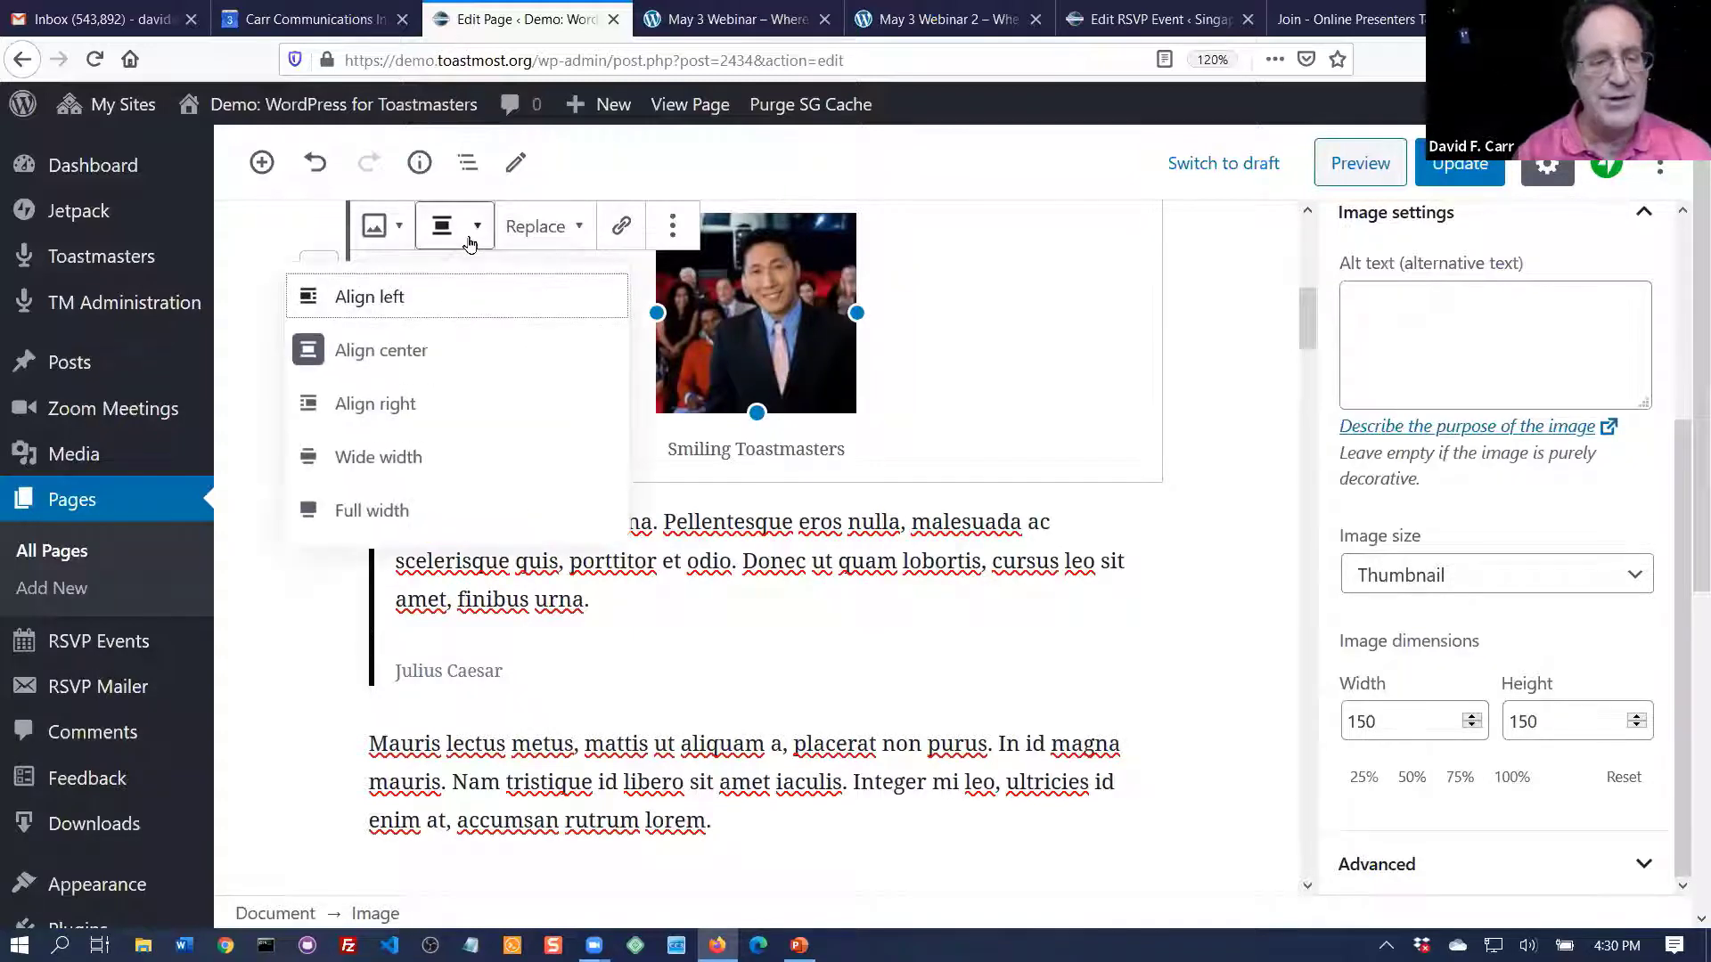
pyautogui.doubleClick(434, 408)
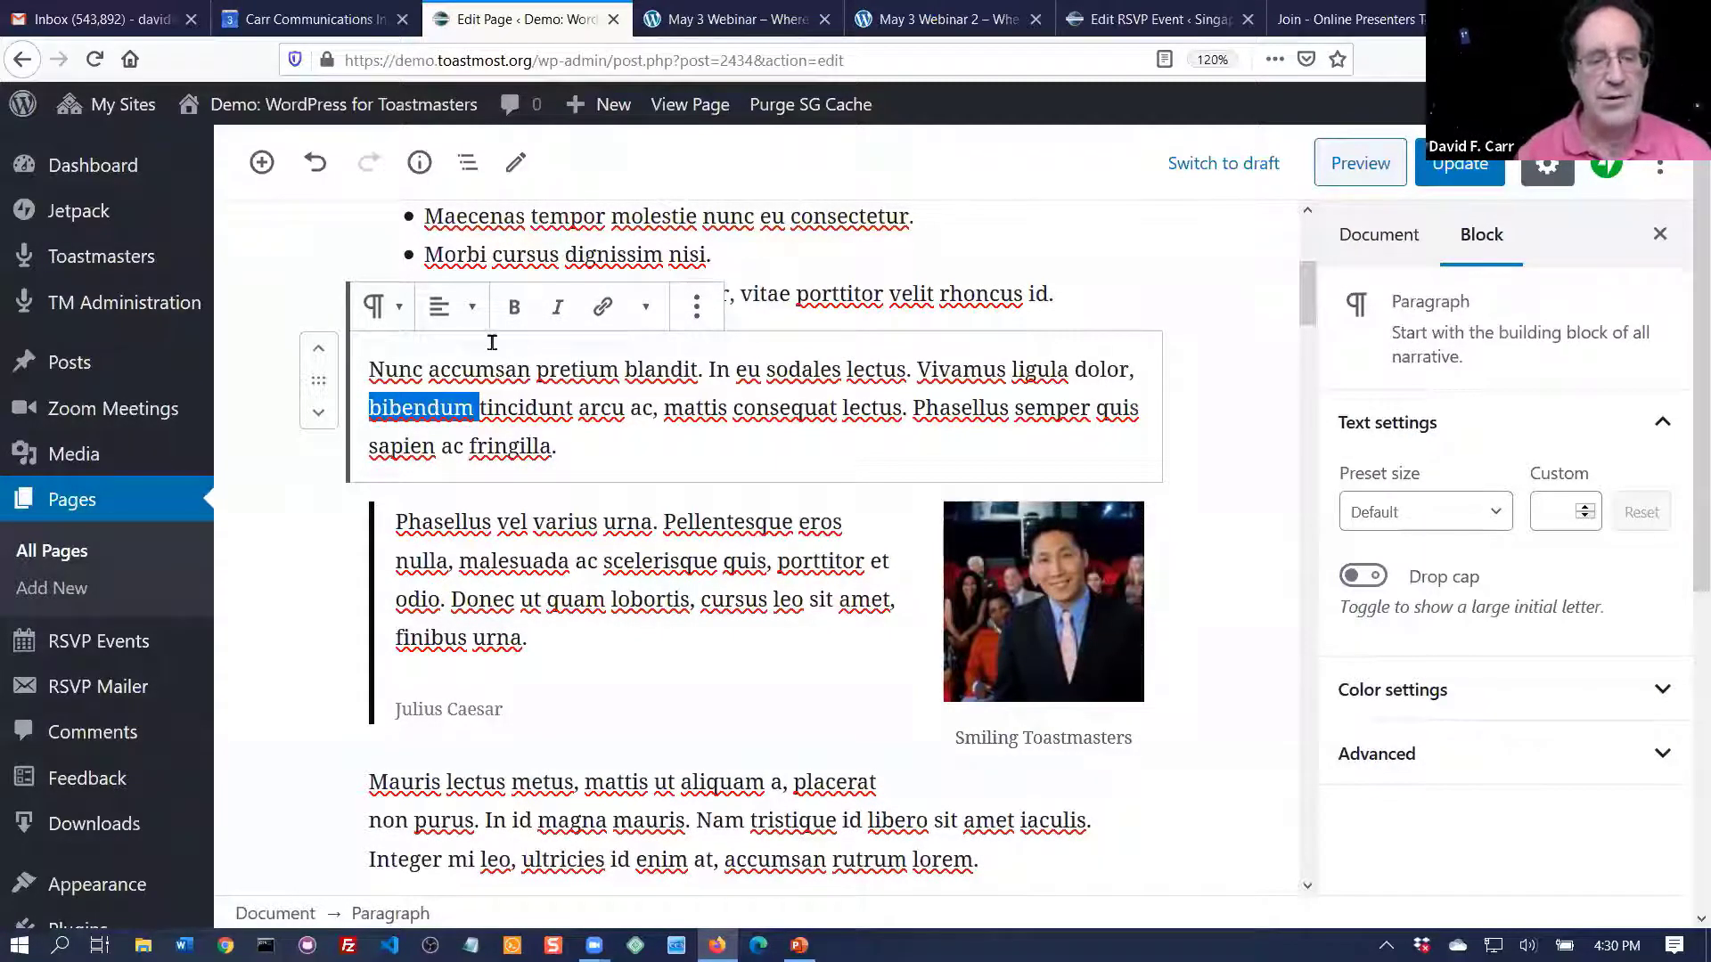
# - Center the text of the paragraph between the bulleted list and the image
pyautogui.click(444, 309)
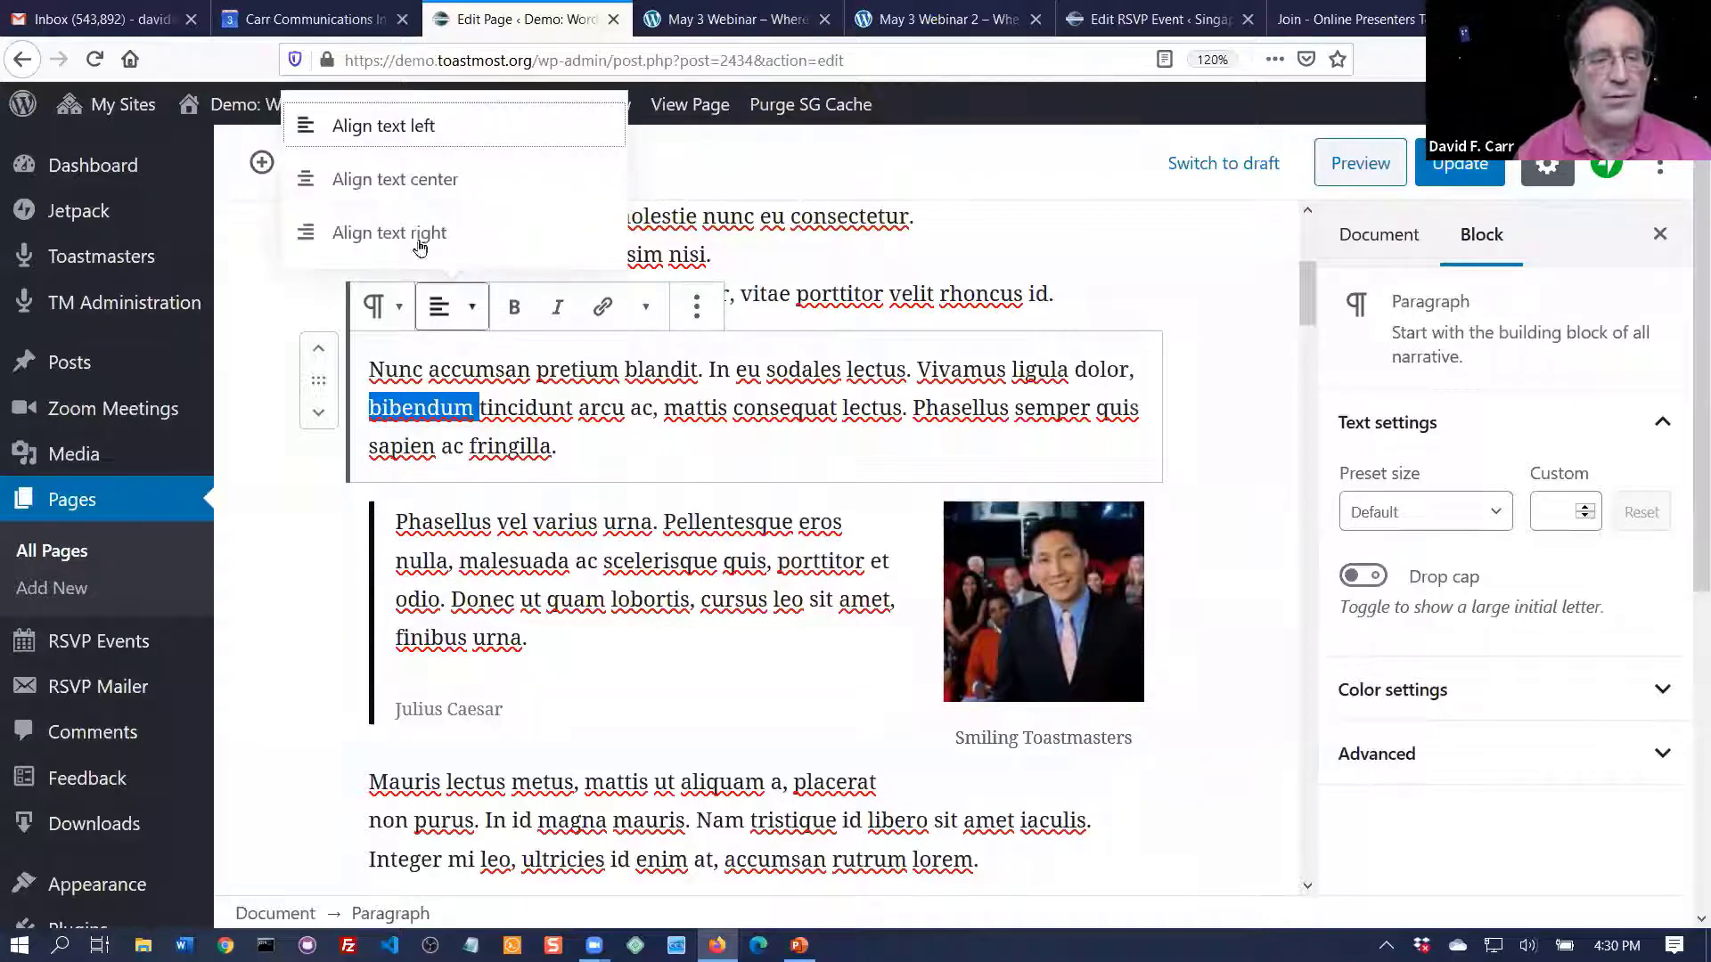
pyautogui.click(420, 163)
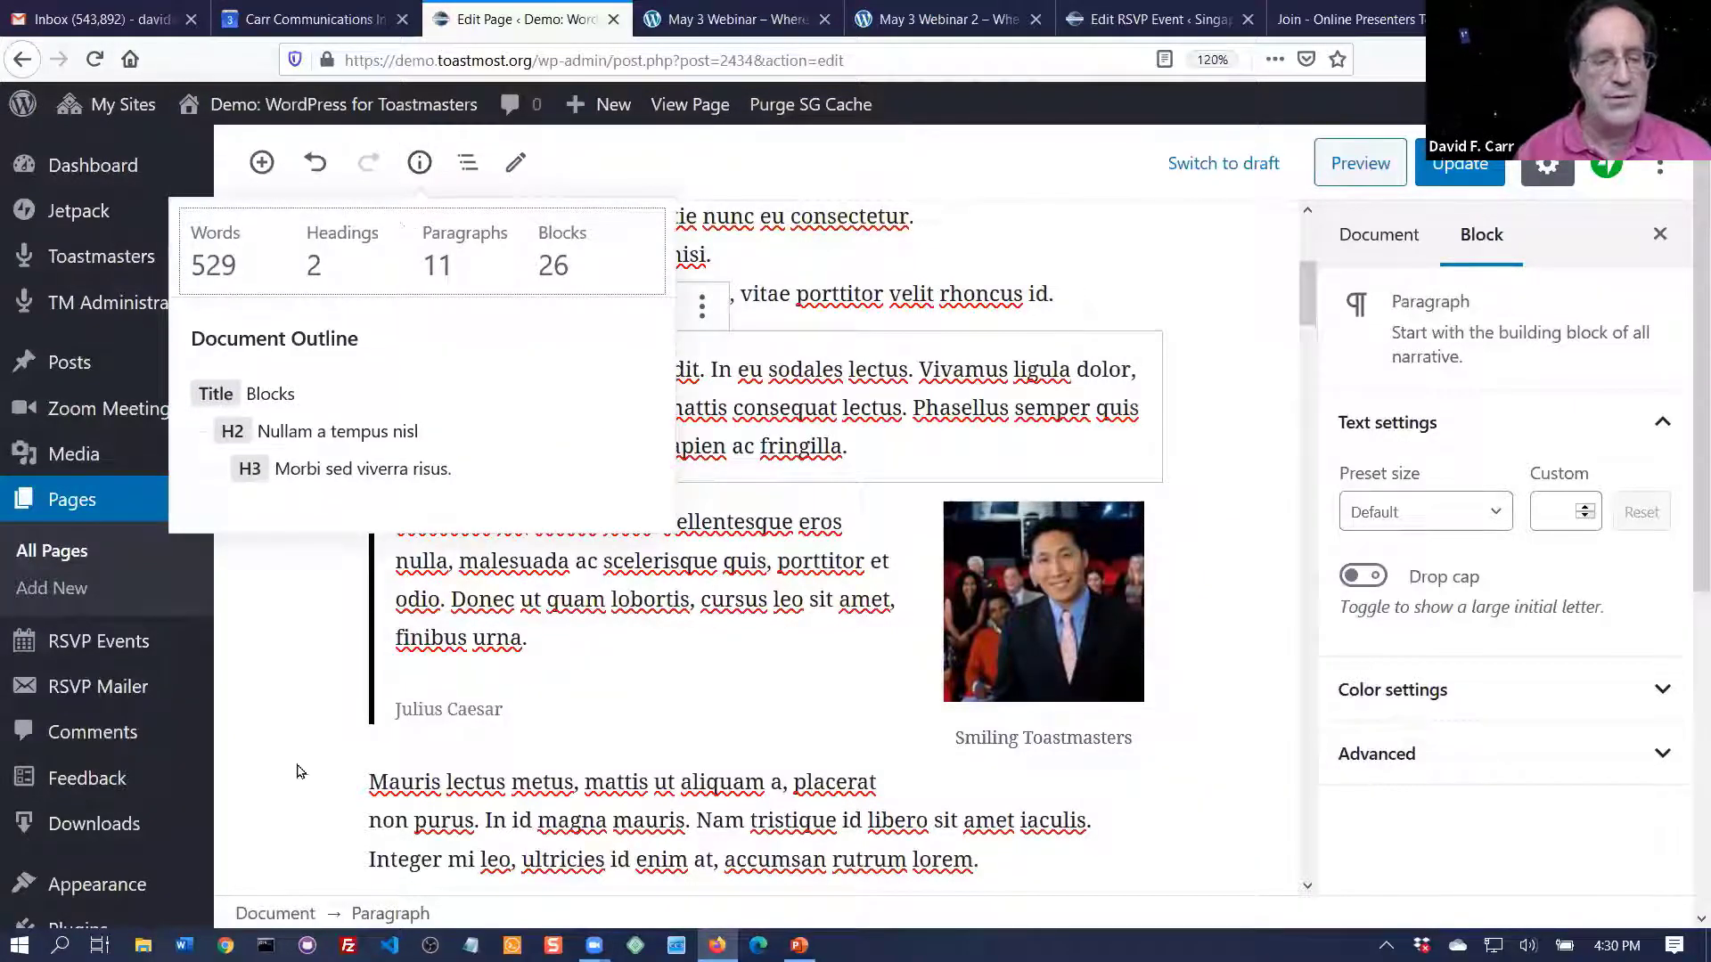
pyautogui.doubleClick(301, 709)
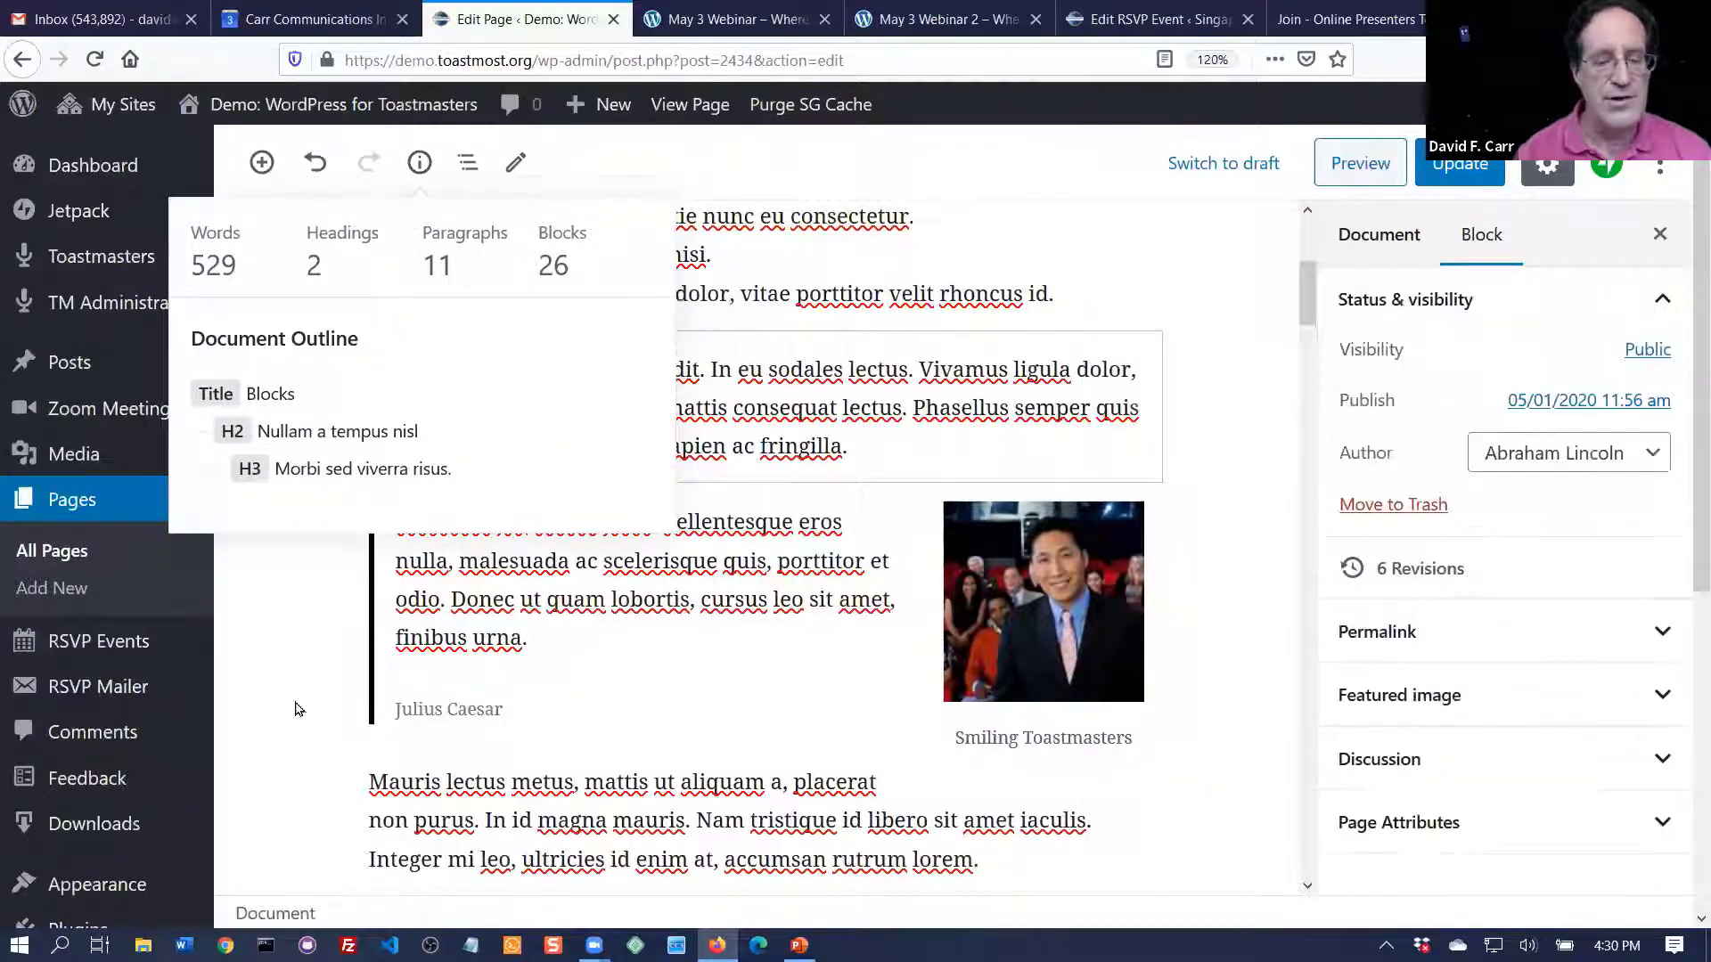
# - Align the Smiling Toastmasters image to the center and set its image size to Full Size
pyautogui.click(1073, 621)
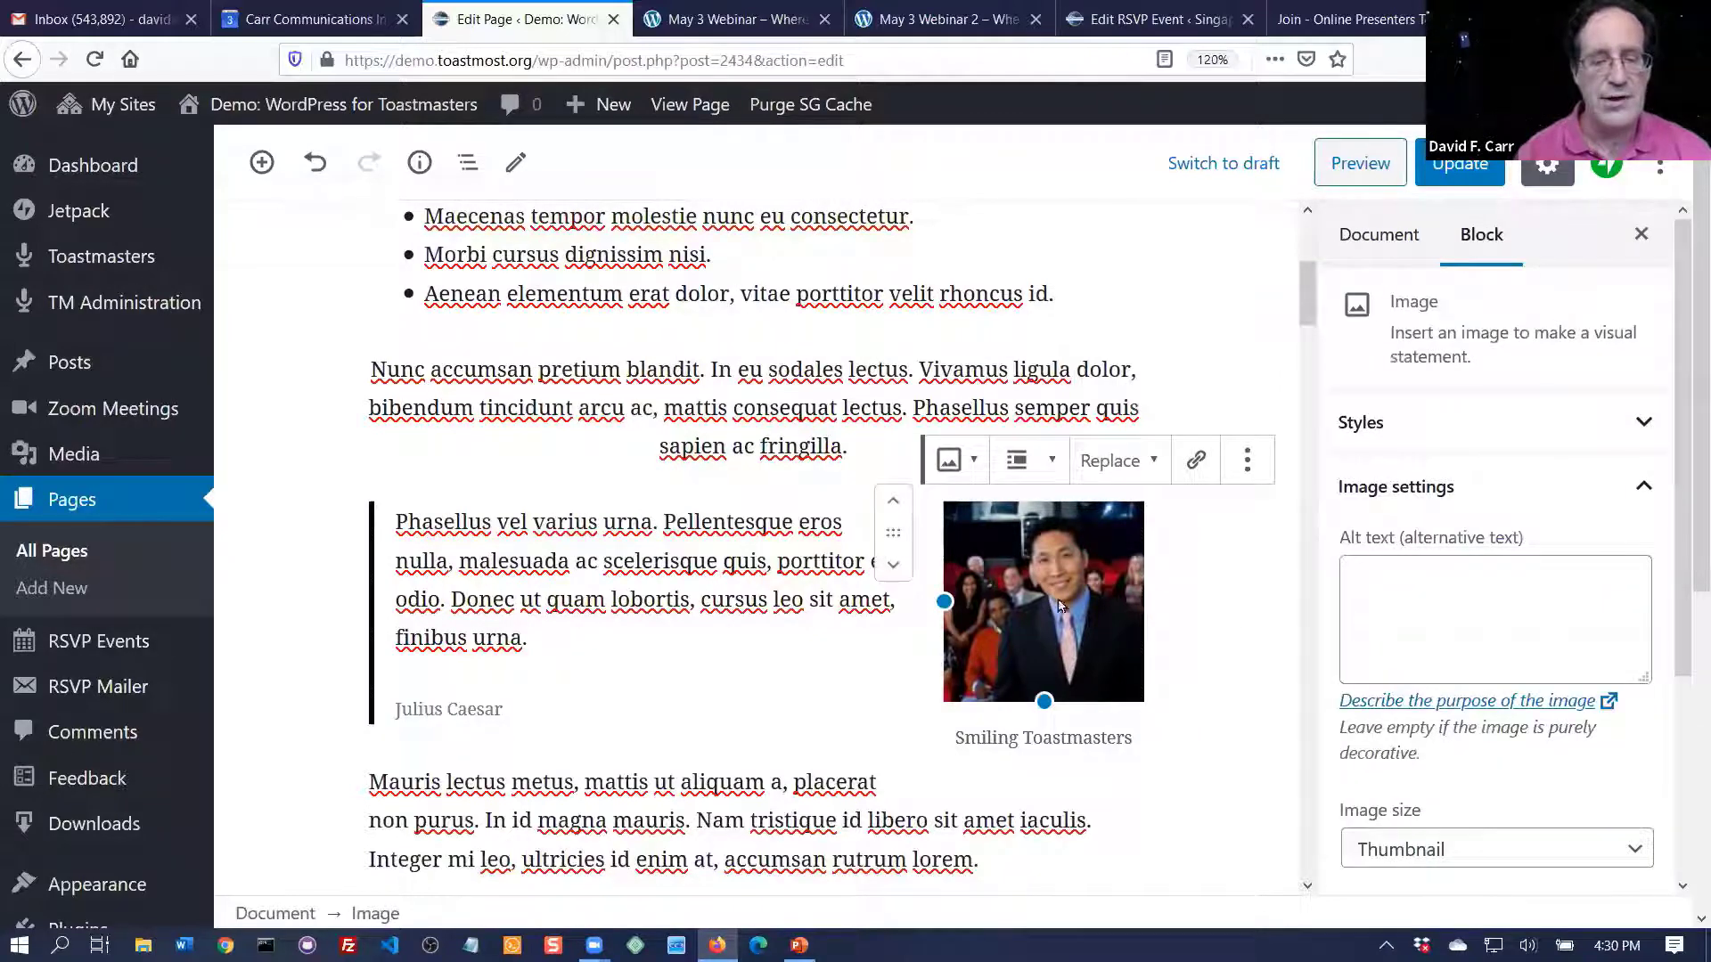
pyautogui.click(1047, 472)
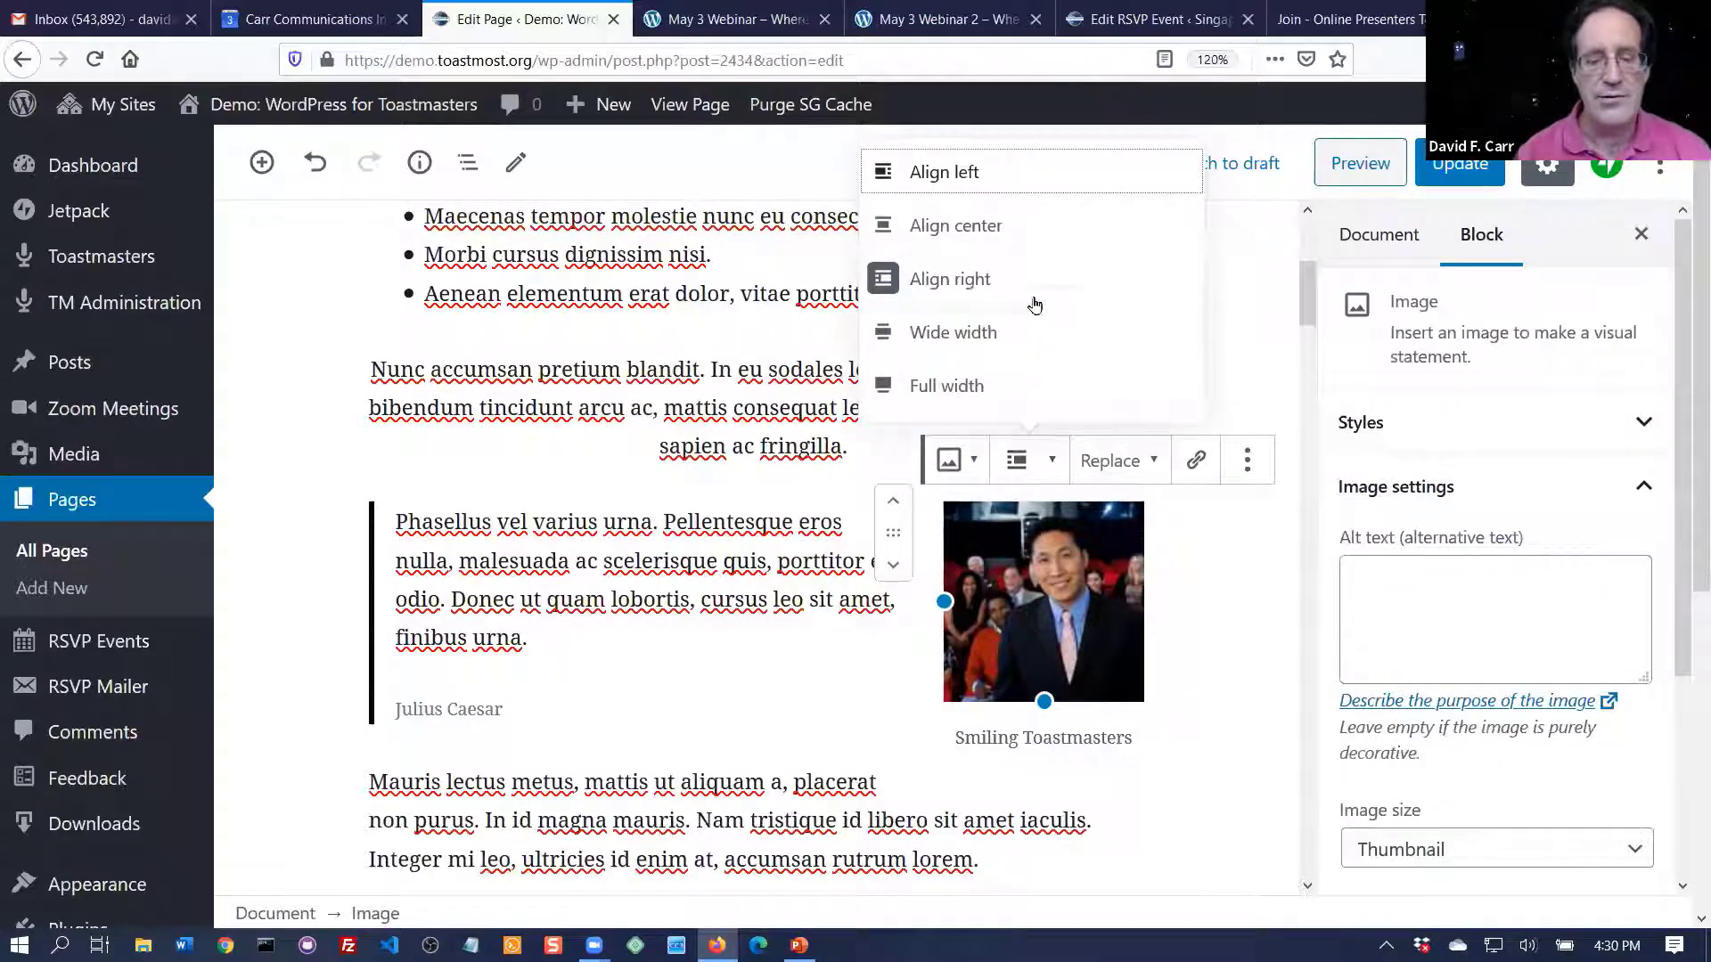
pyautogui.click(998, 230)
pyautogui.click(994, 227)
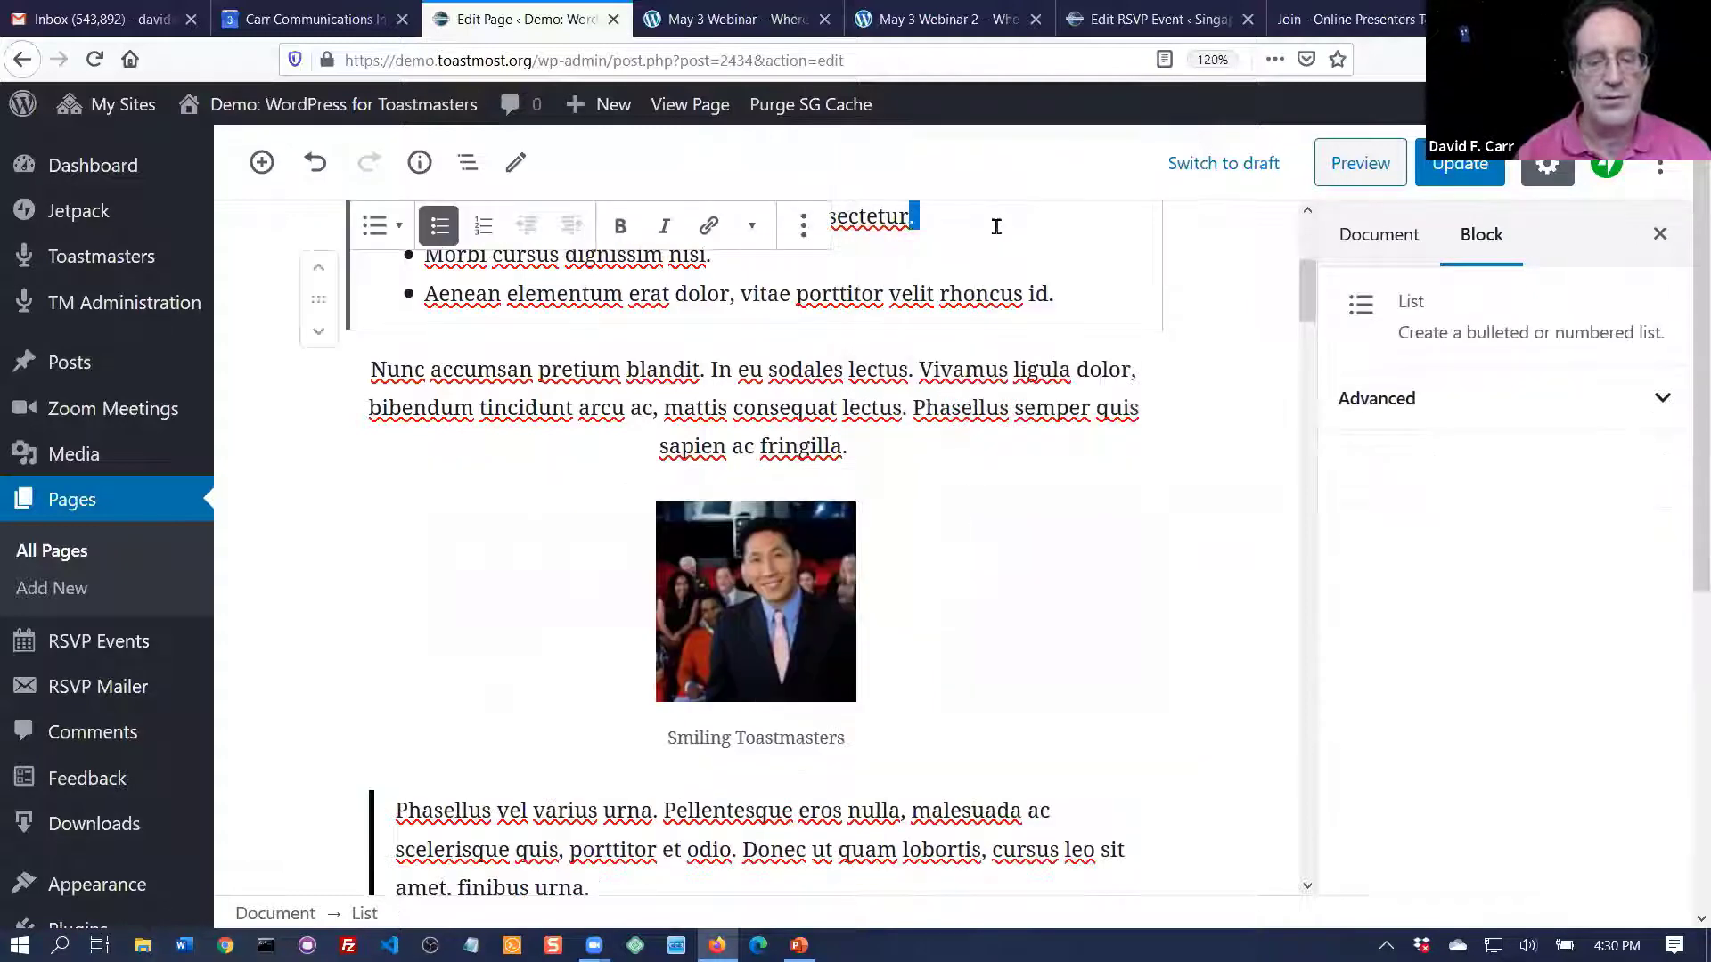
pyautogui.click(784, 580)
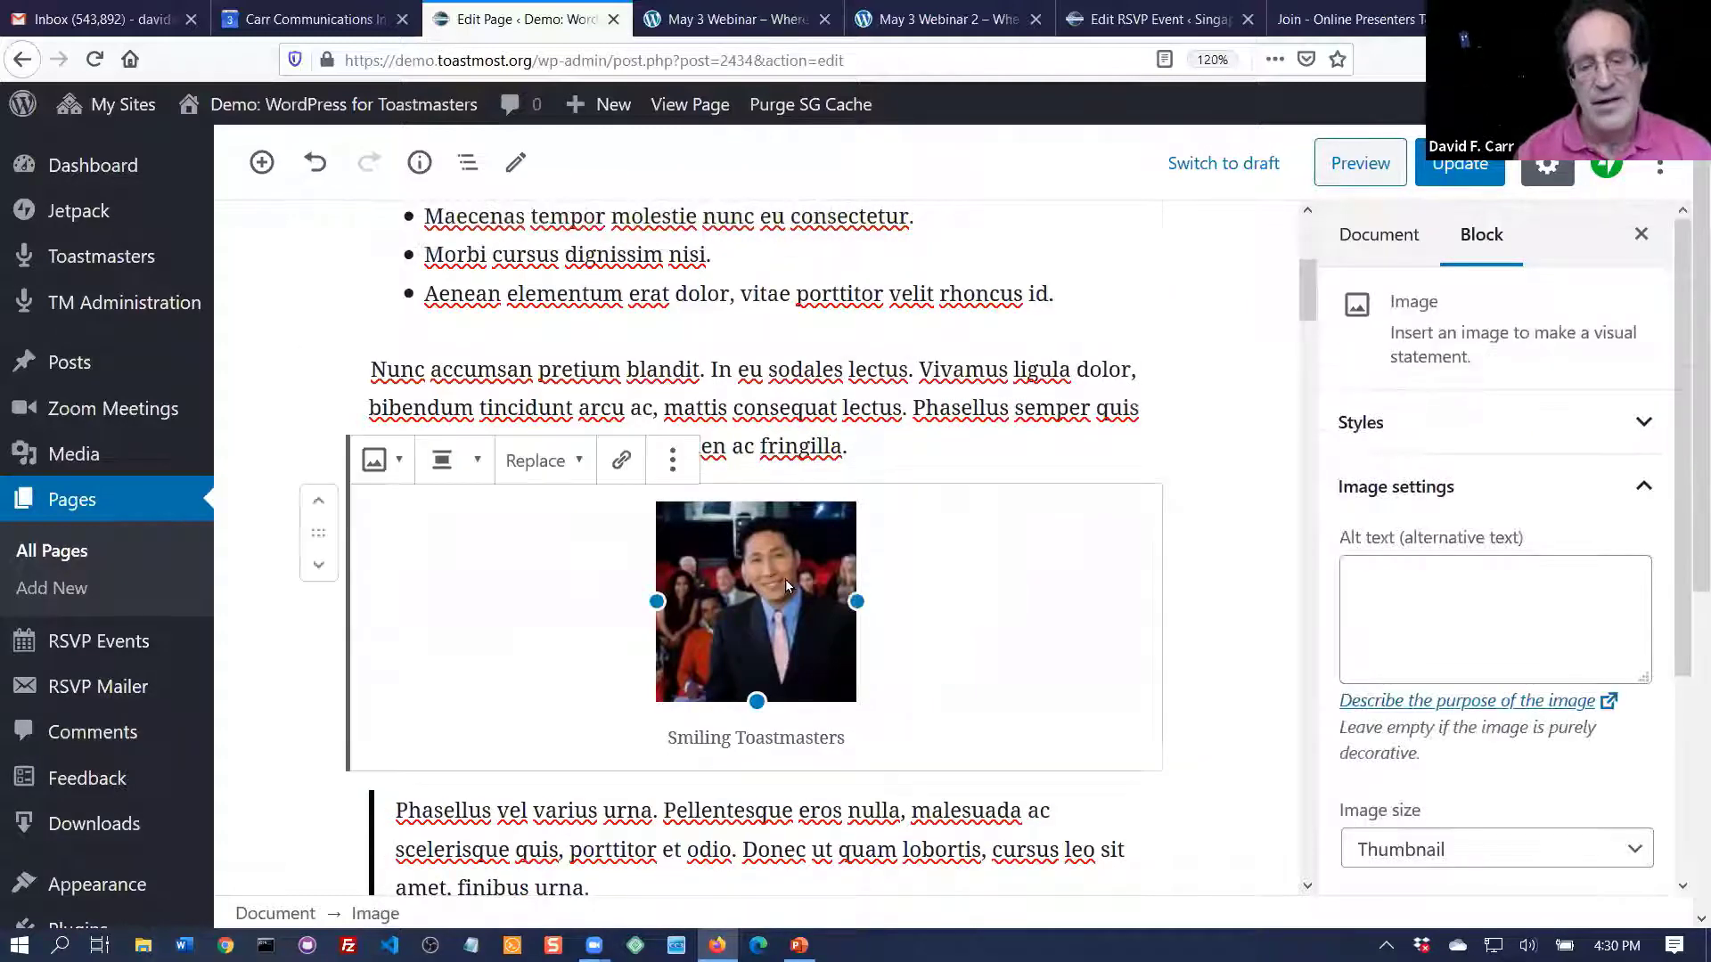
pyautogui.click(1481, 838)
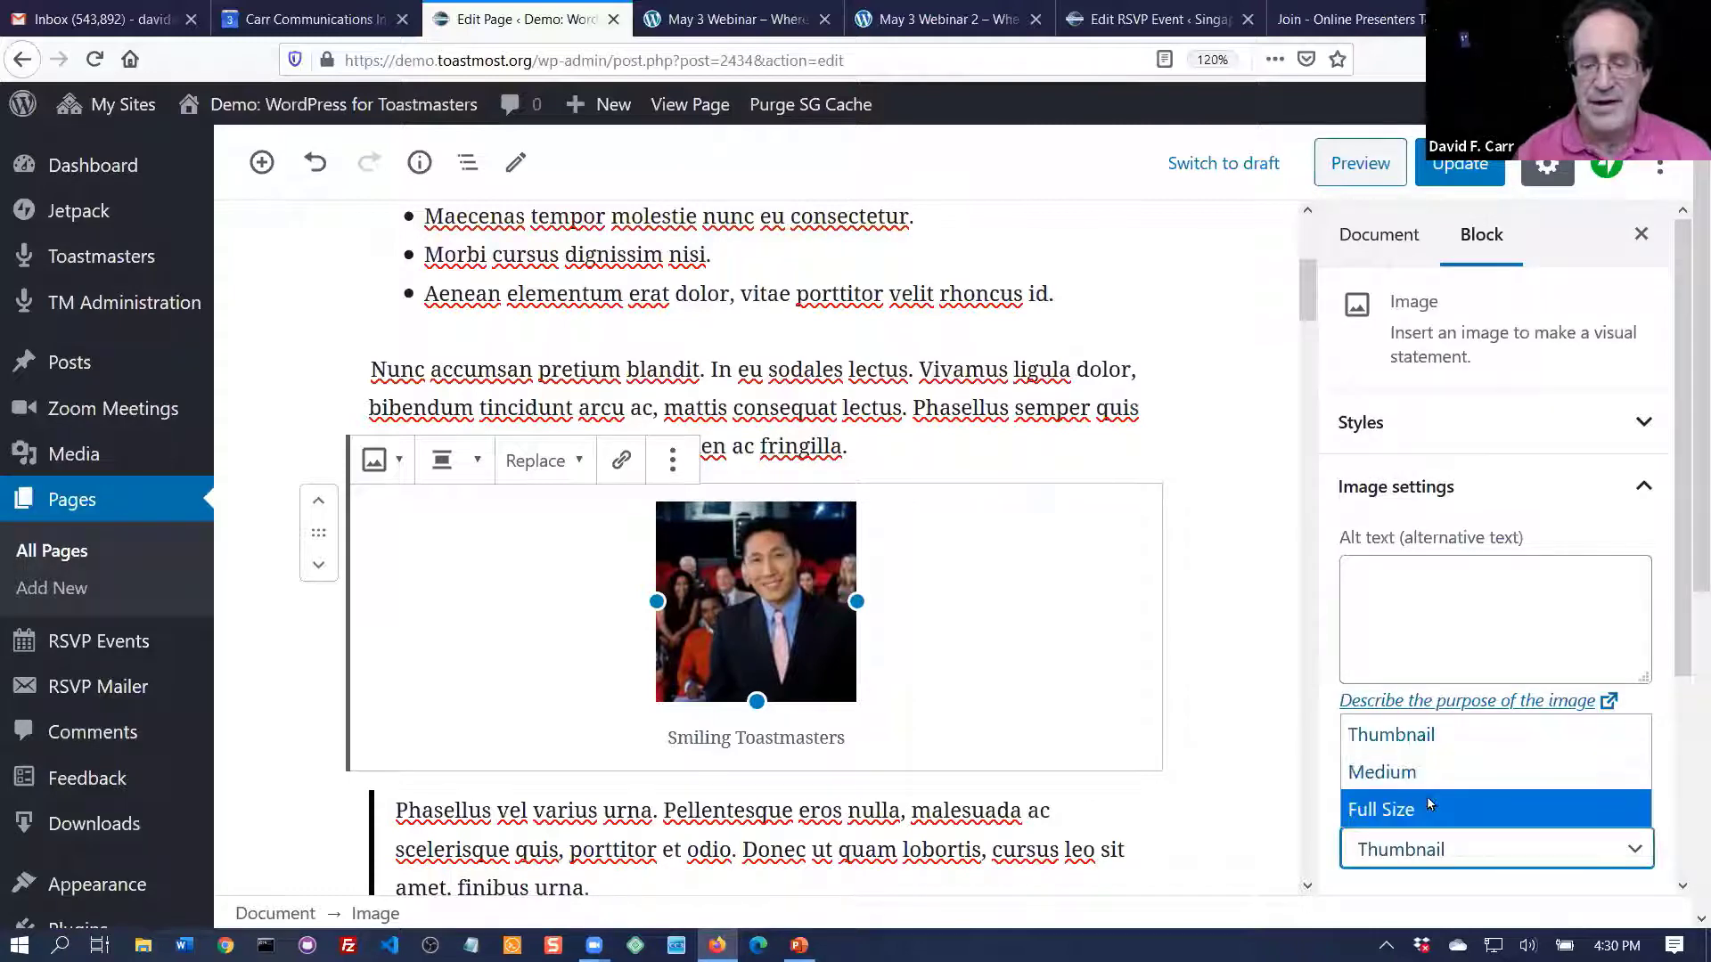
pyautogui.click(1428, 805)
# - Select the full quotation text in the quote block below the Smiling Toastmasters image
pyautogui.scroll(-3, 1243, 595)
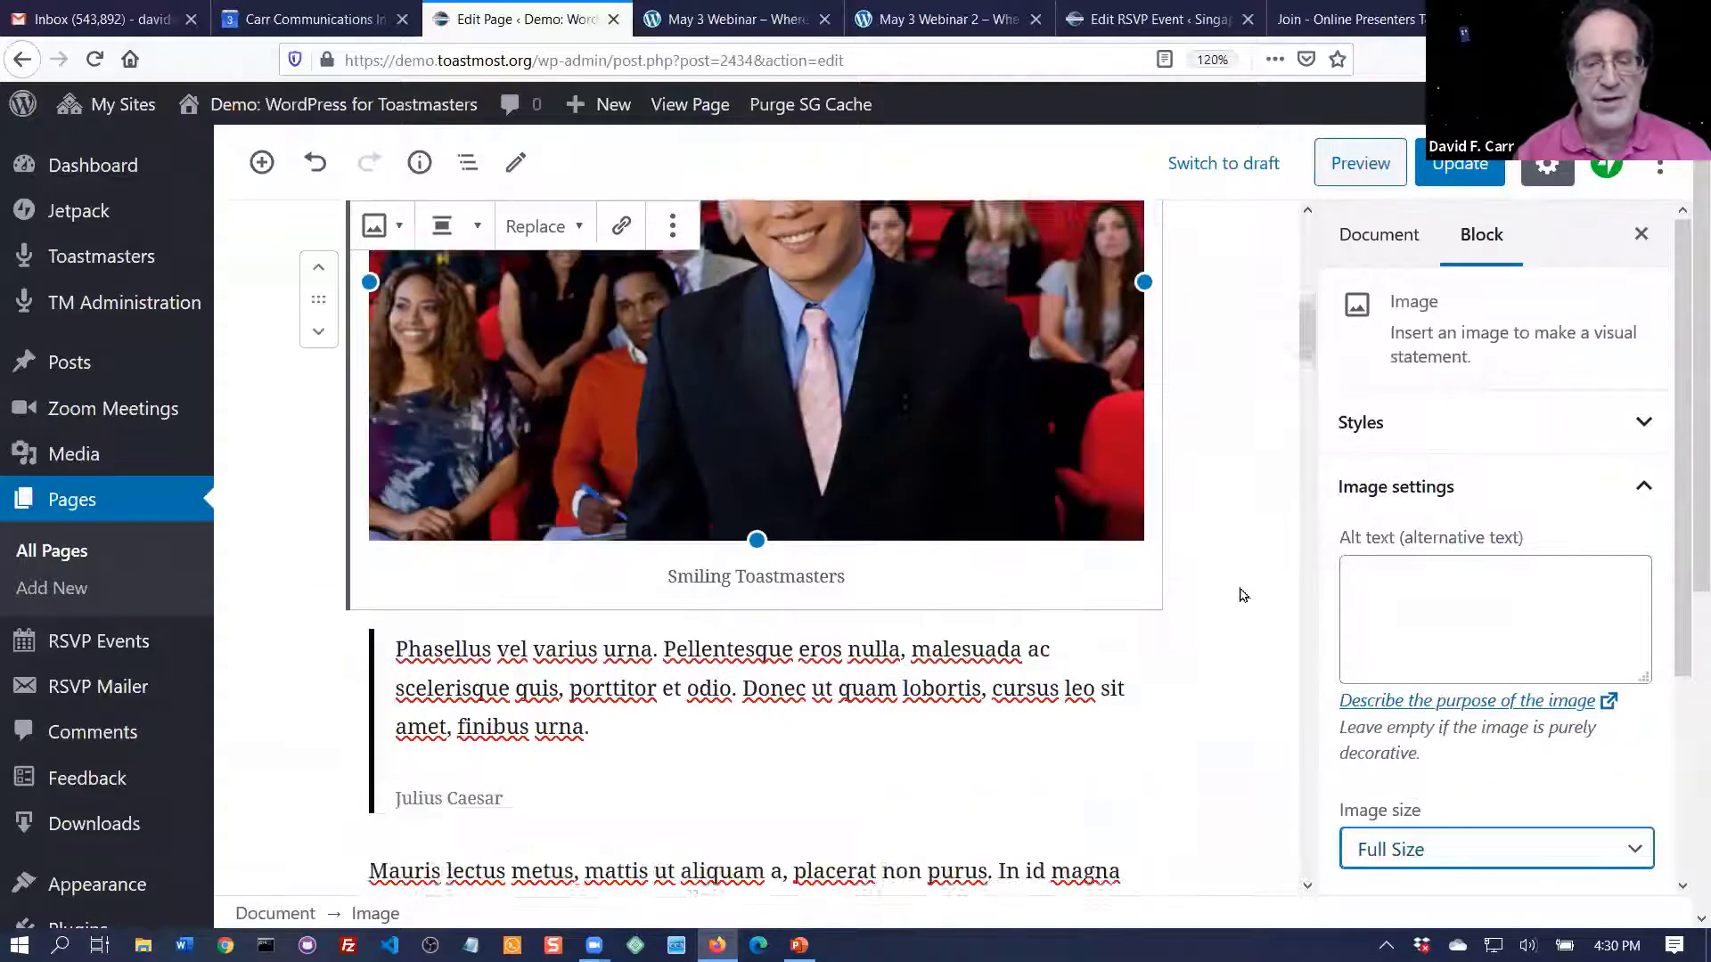
pyautogui.scroll(-5, 1244, 595)
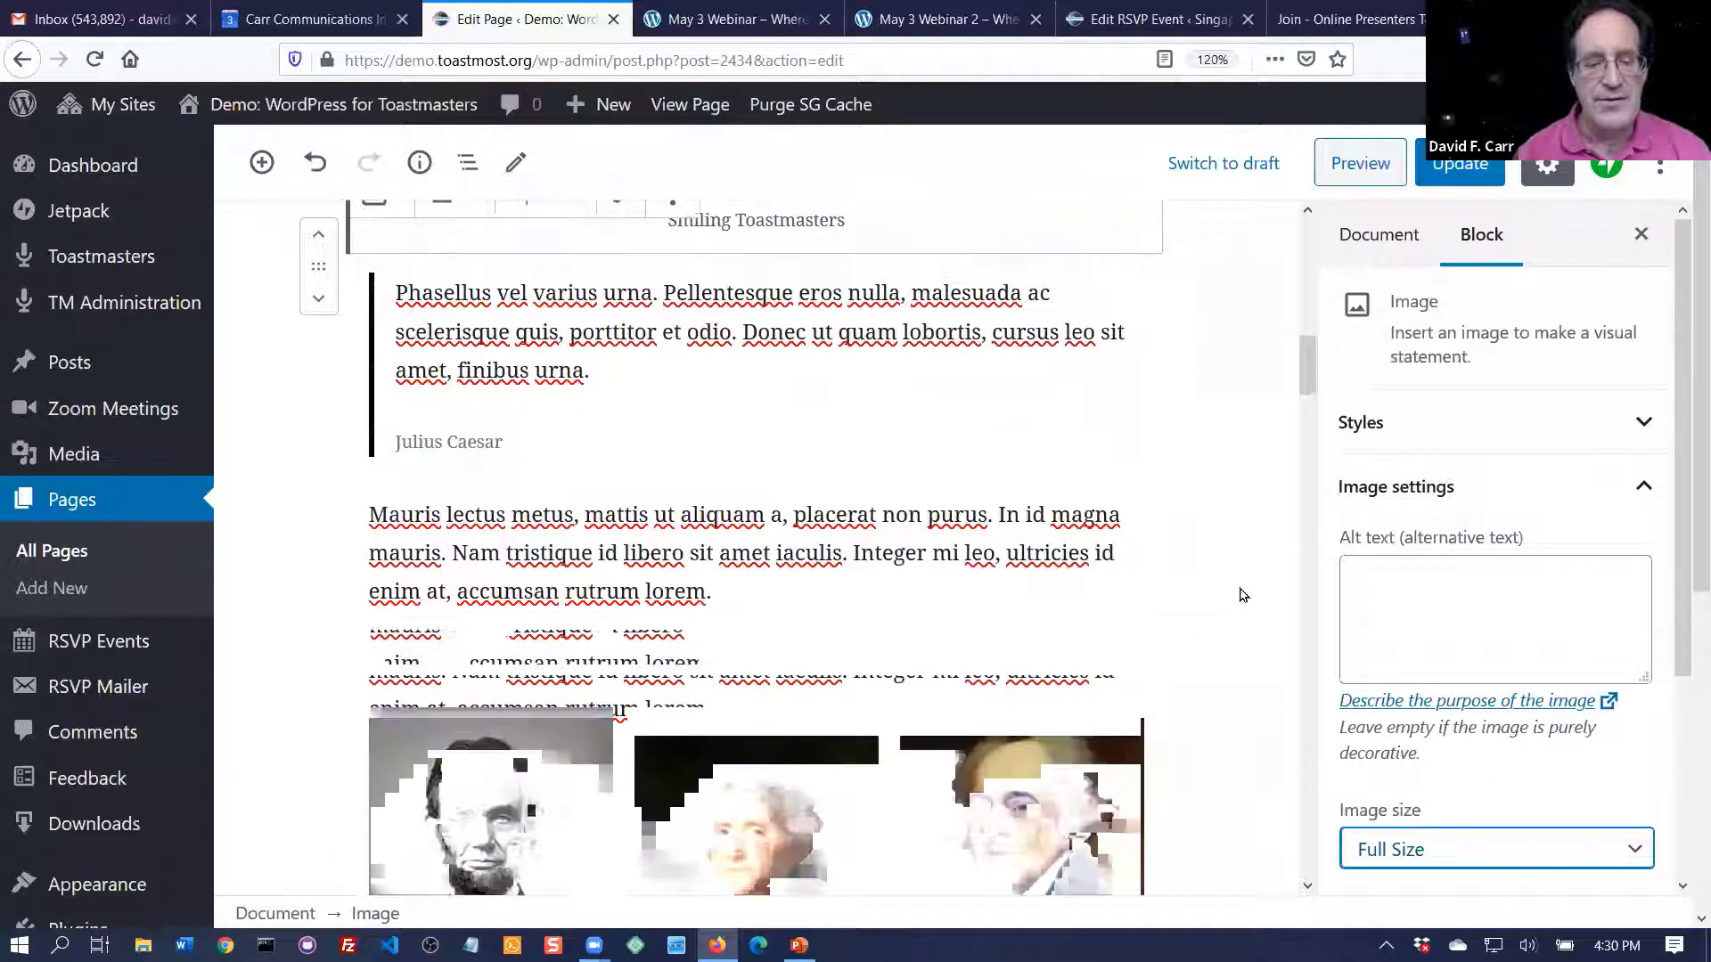
pyautogui.doubleClick(793, 331)
pyautogui.tripleClick(844, 386)
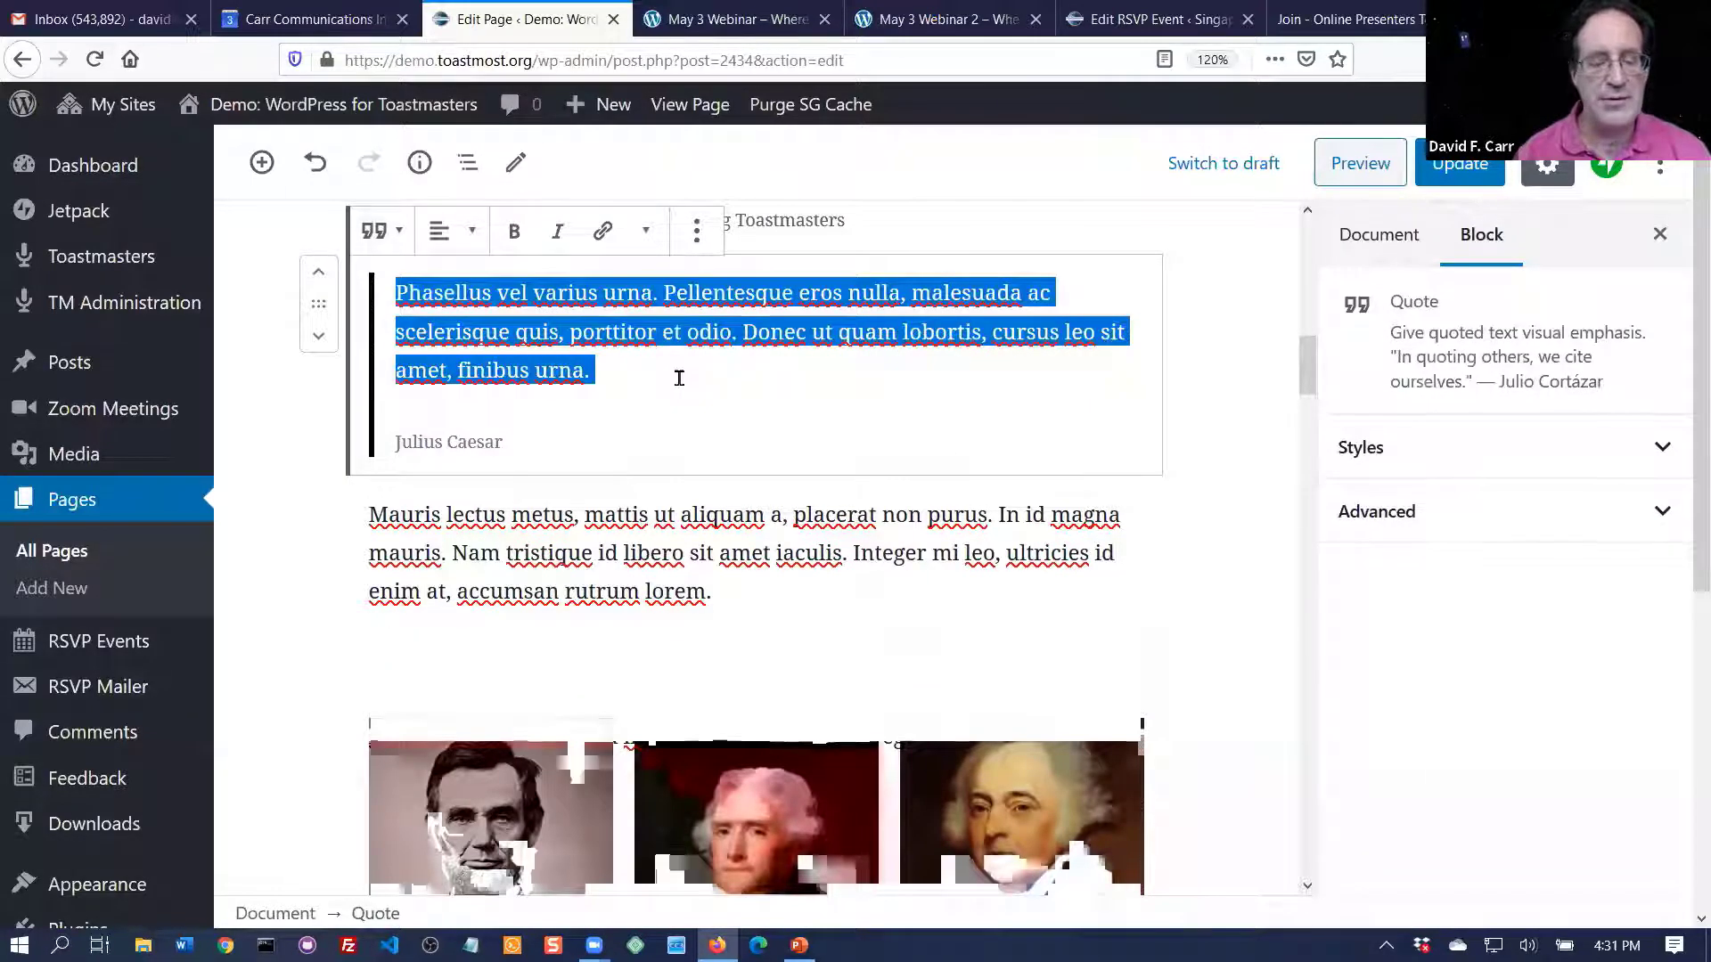
# - Select the first and second portraits in the gallery block and examine the gallery settings and image reordering controls
pyautogui.scroll(5, 679, 378)
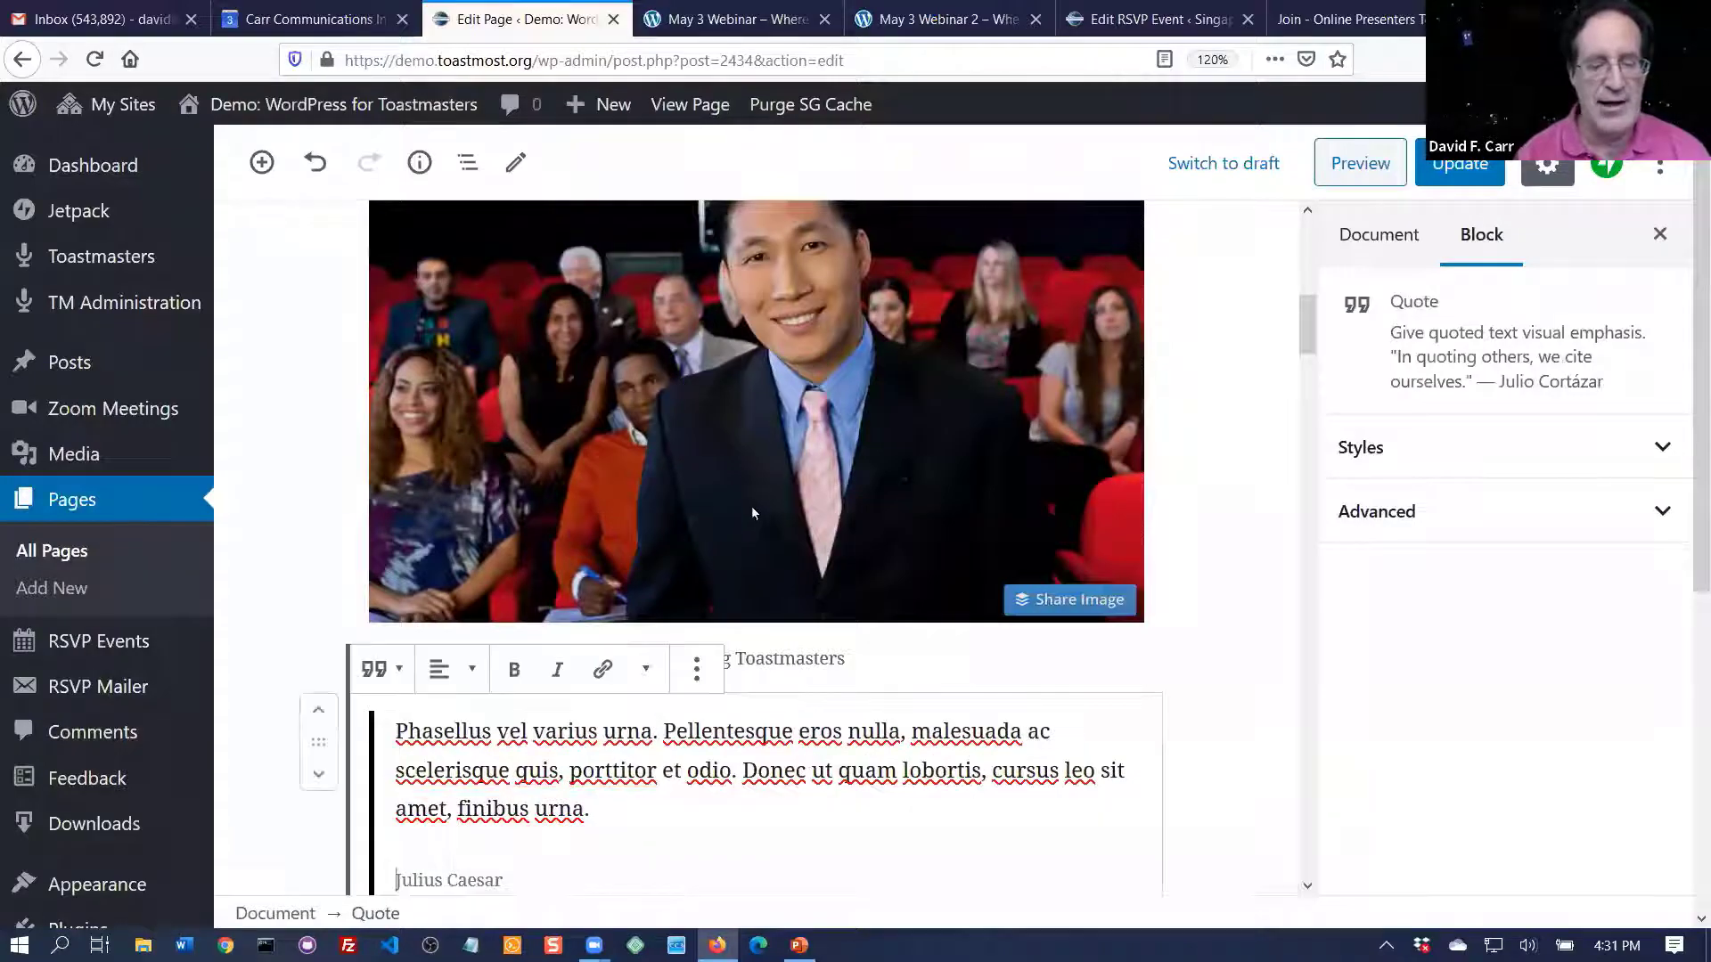
pyautogui.scroll(-6, 679, 450)
pyautogui.scroll(2, 679, 450)
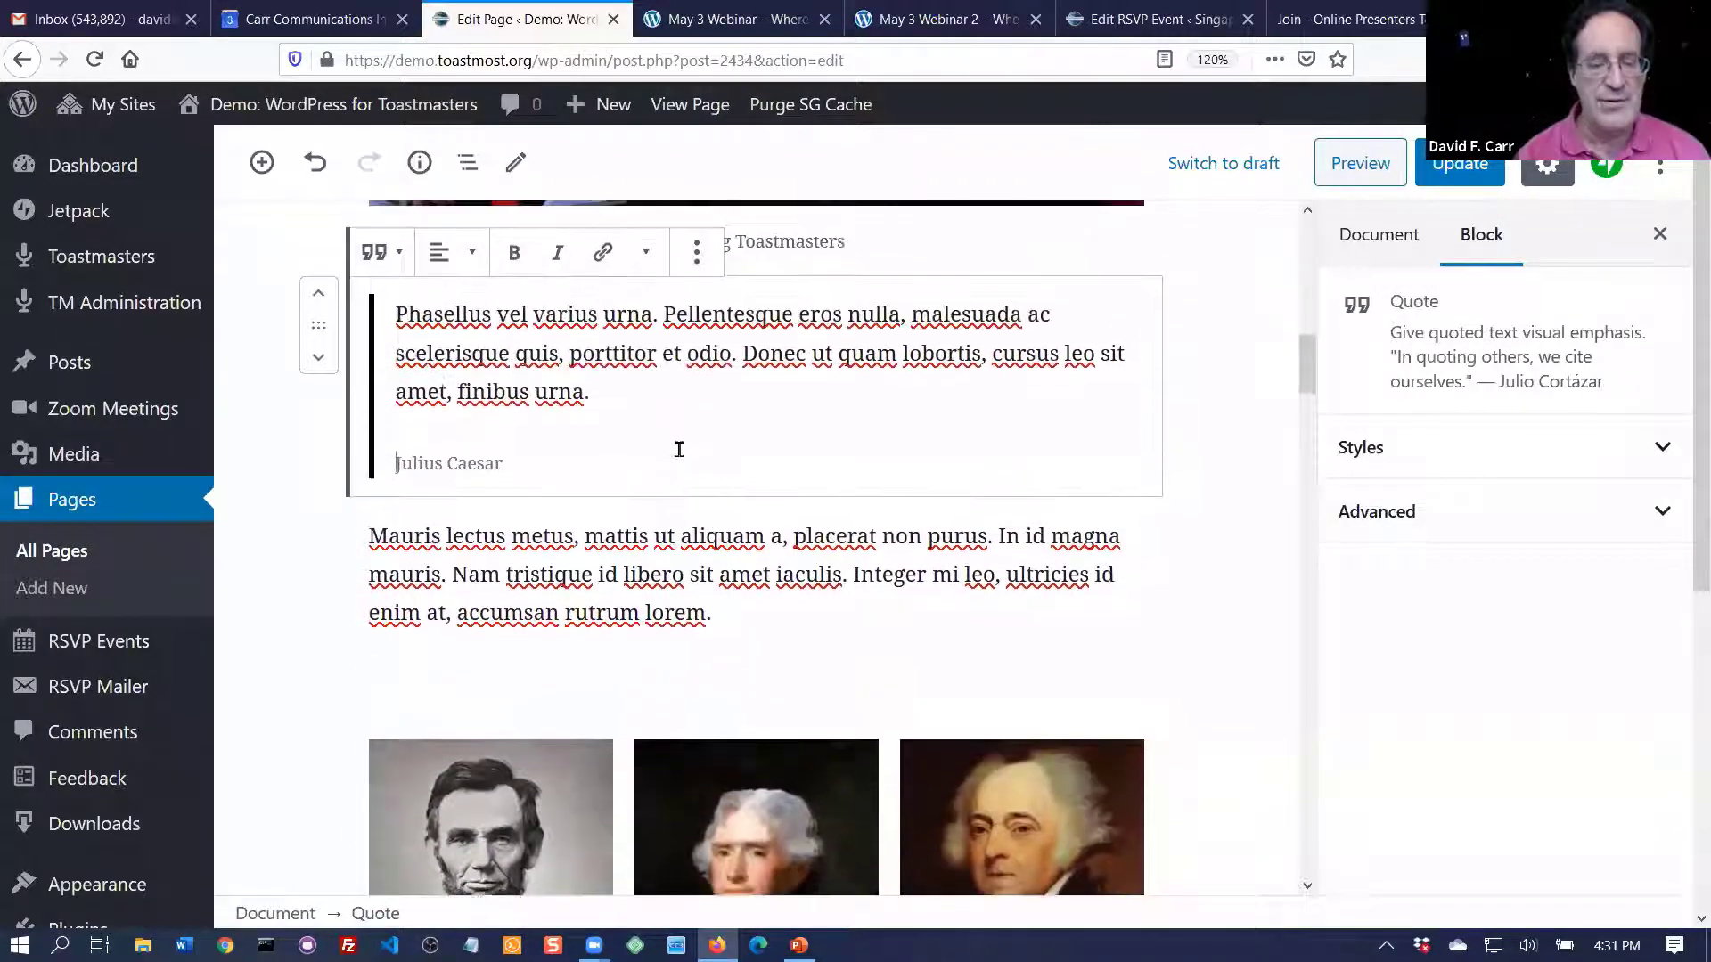
pyautogui.scroll(-6, 678, 450)
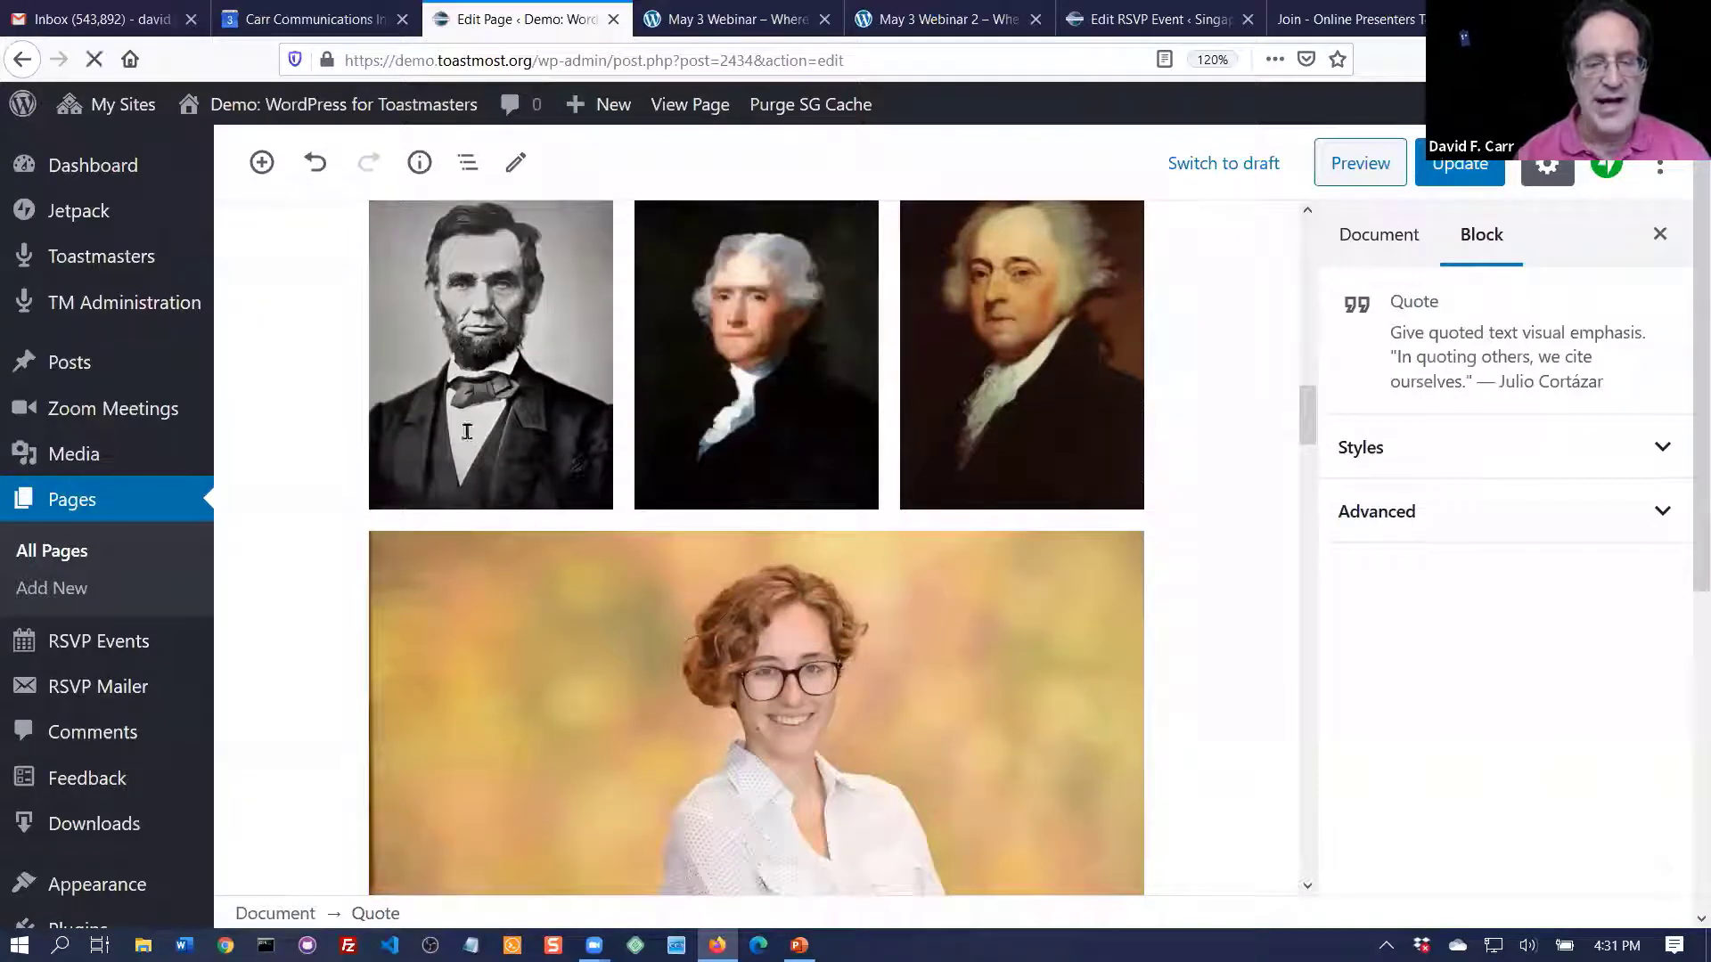
pyautogui.click(574, 414)
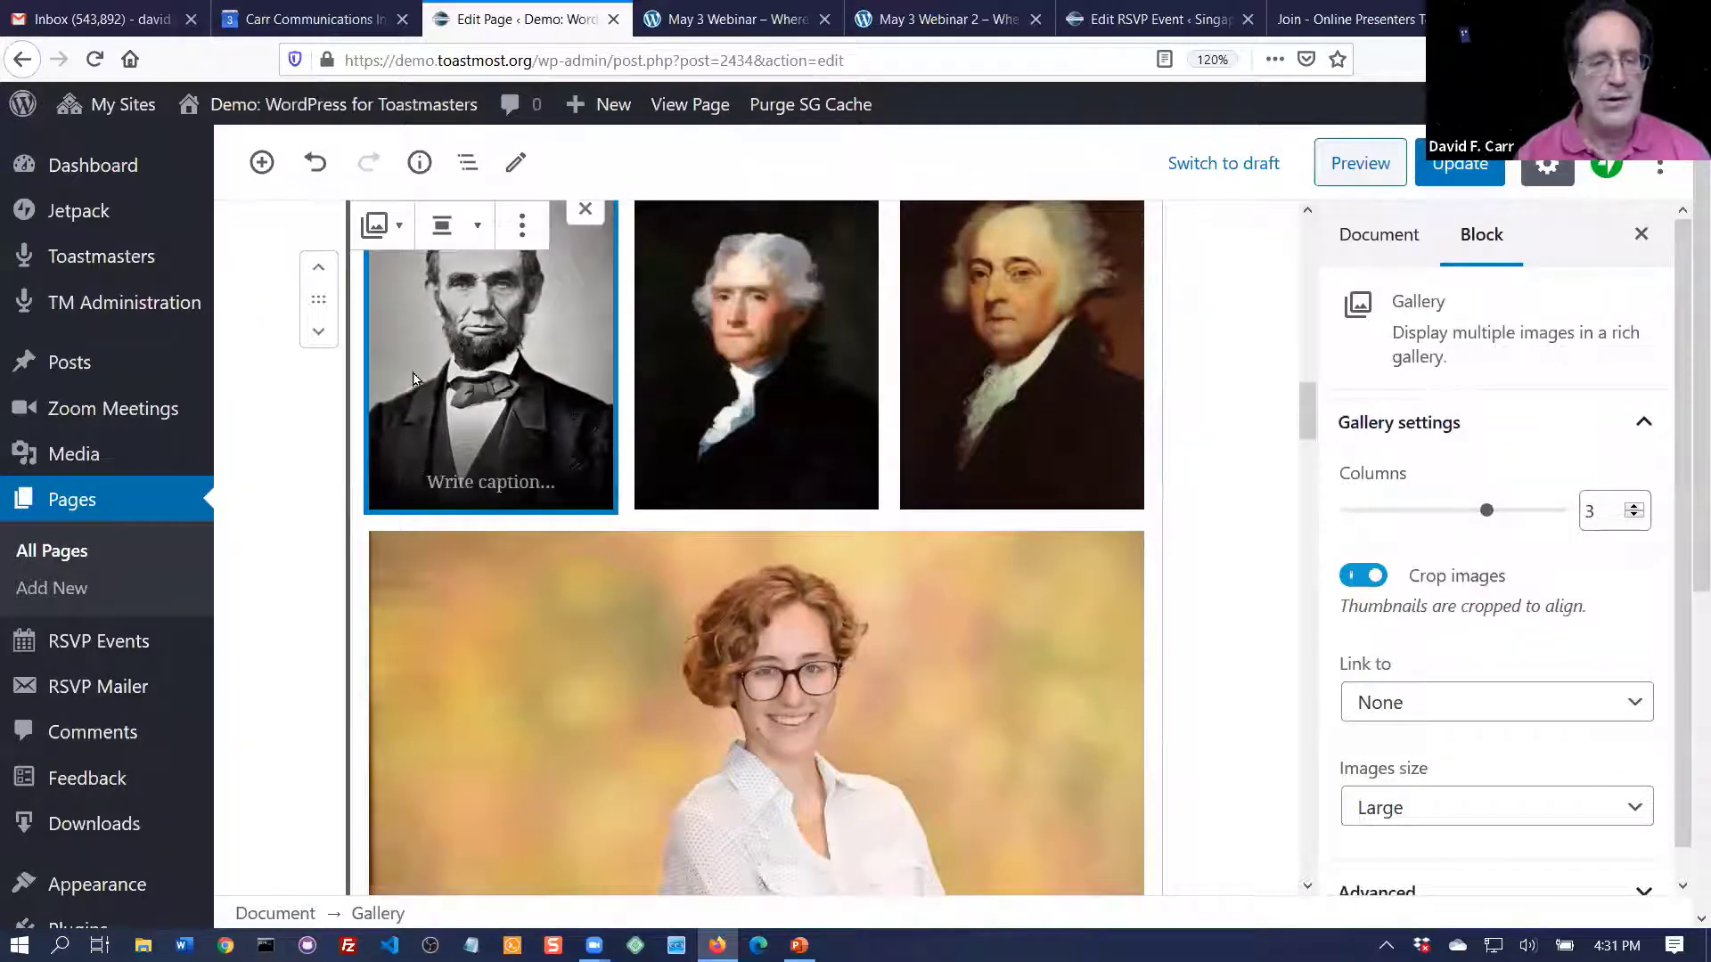
pyautogui.click(763, 360)
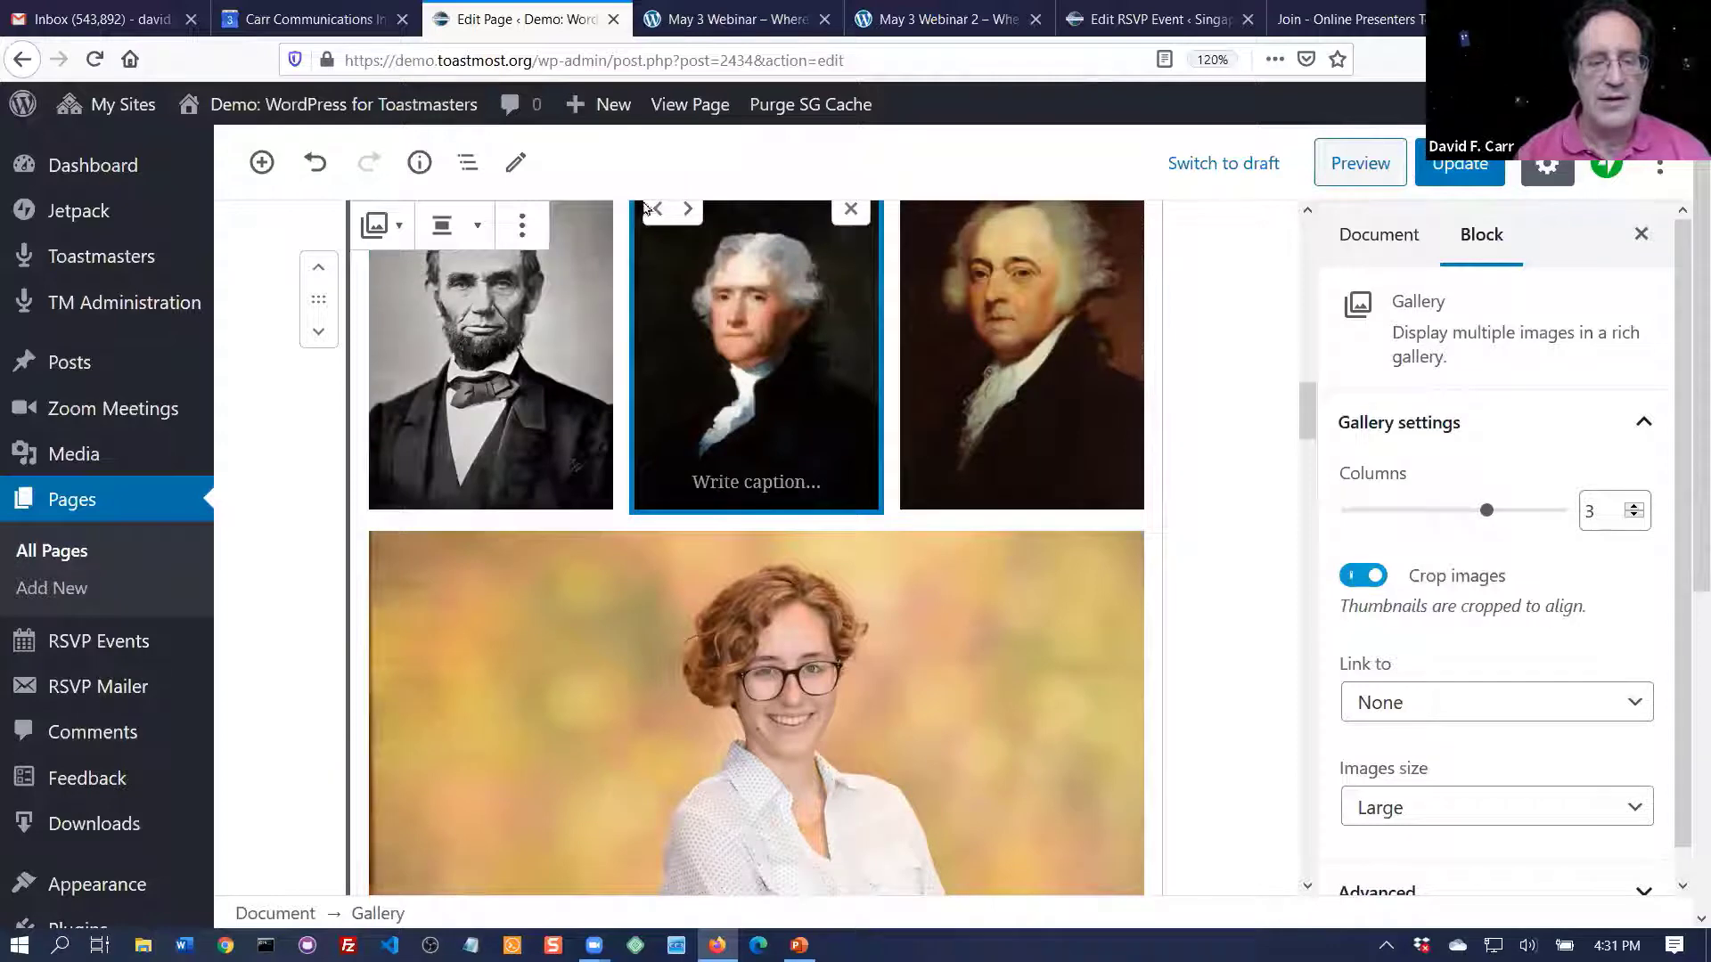
pyautogui.click(689, 212)
pyautogui.click(688, 210)
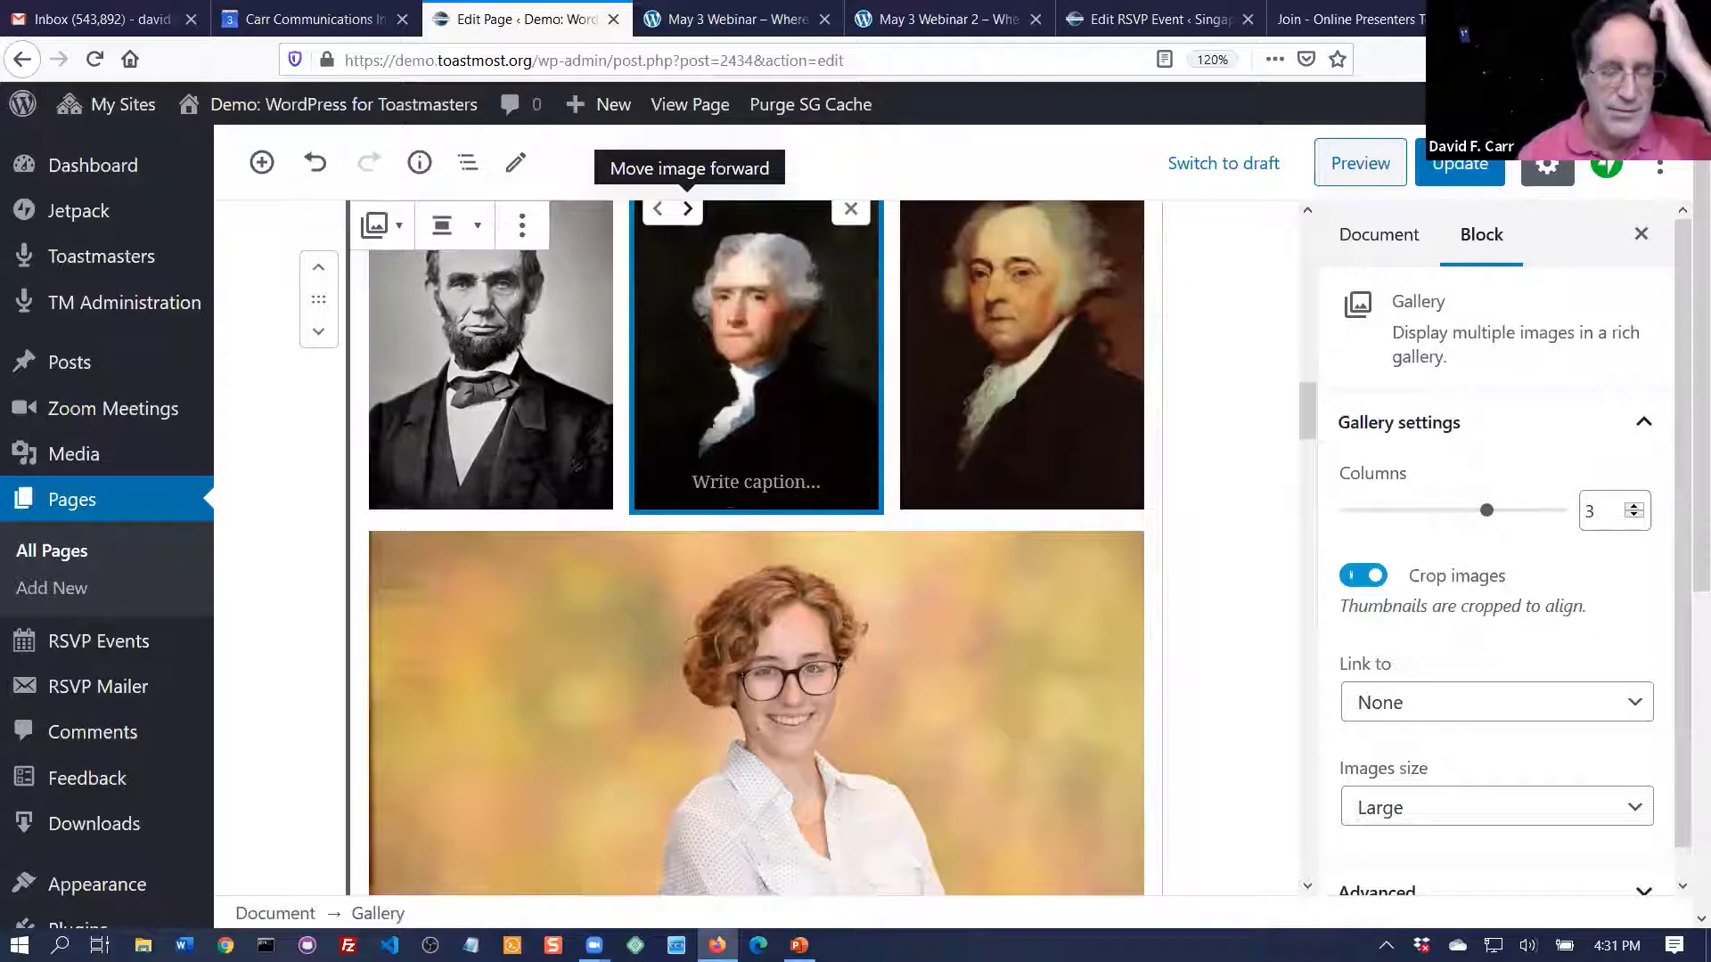
# - Select the embedded Club Awesome YouTube video block and its caption to examine their editing options
pyautogui.scroll(-1, 188, 581)
pyautogui.scroll(-5, 188, 581)
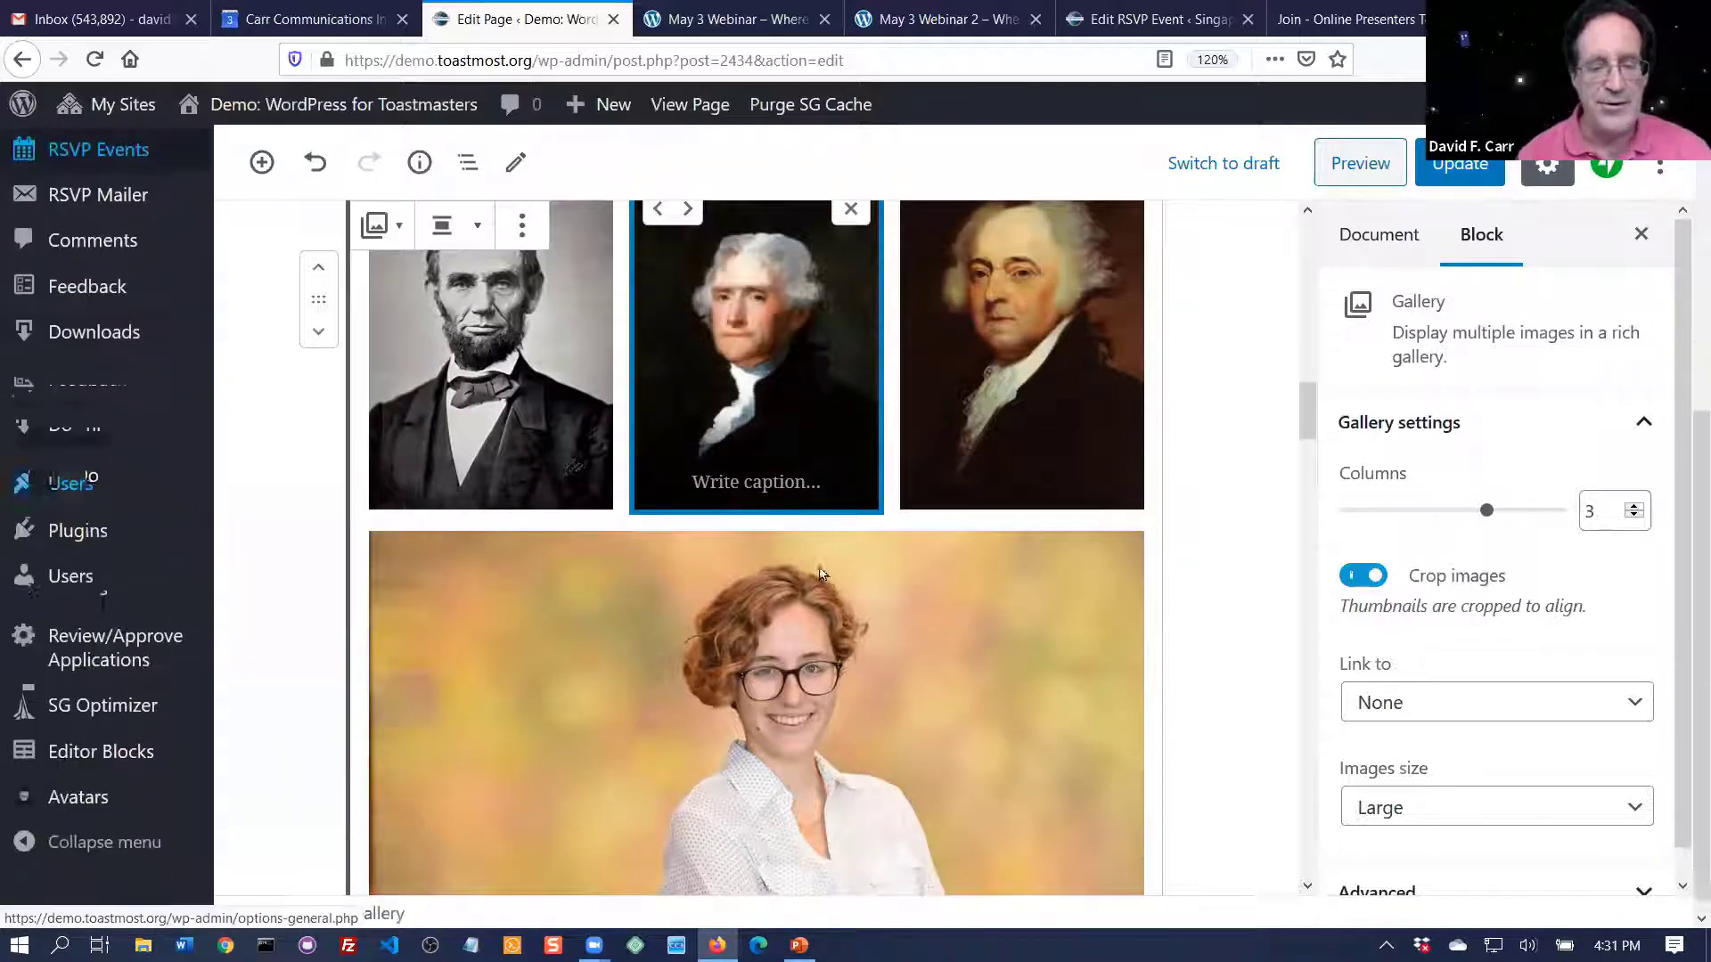
pyautogui.click(1242, 500)
pyautogui.moveTo(1299, 418); pyautogui.dragTo(1302, 528)
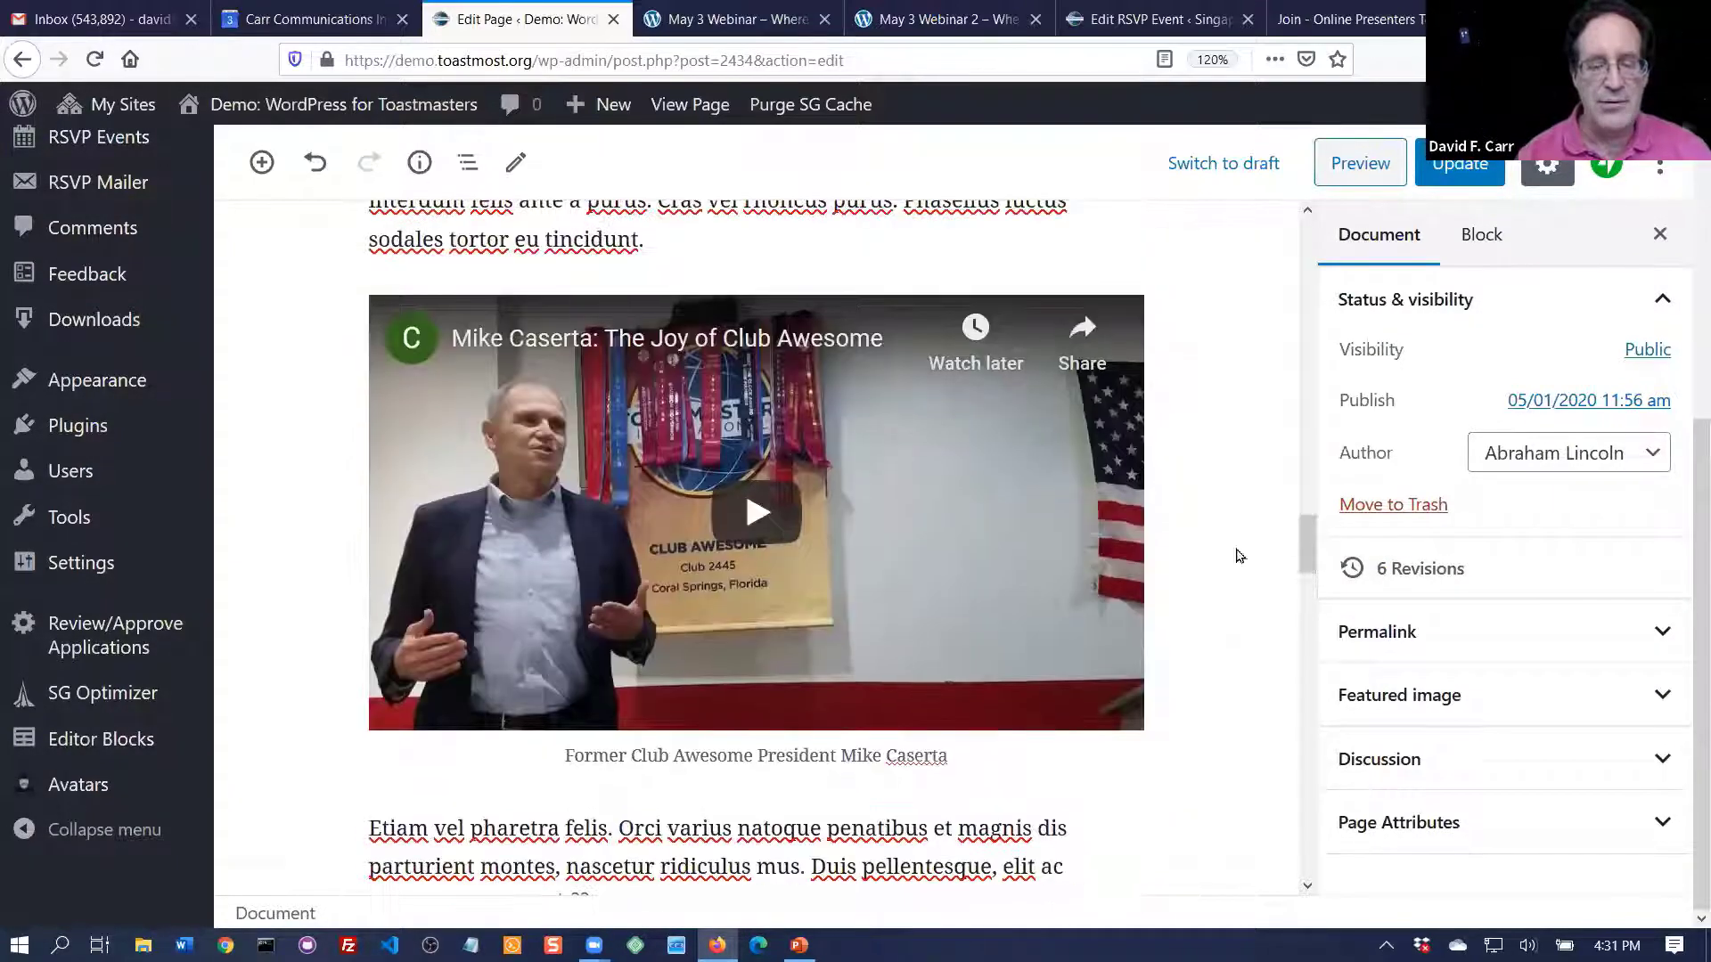
pyautogui.click(911, 569)
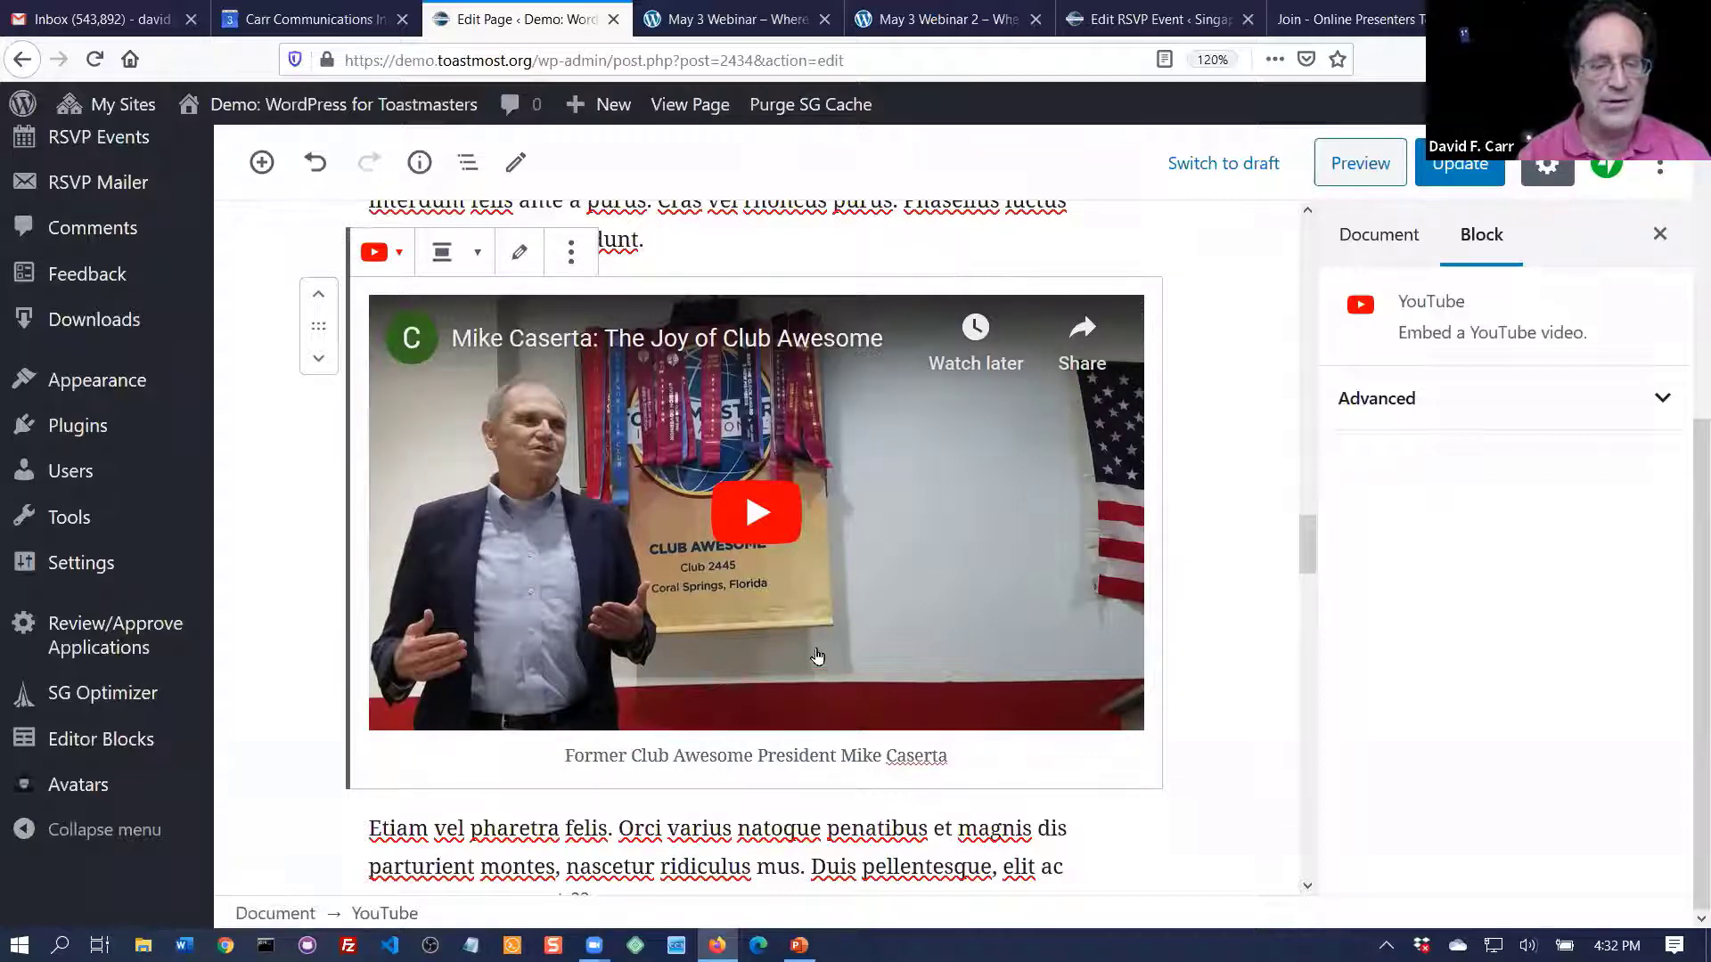
pyautogui.click(738, 752)
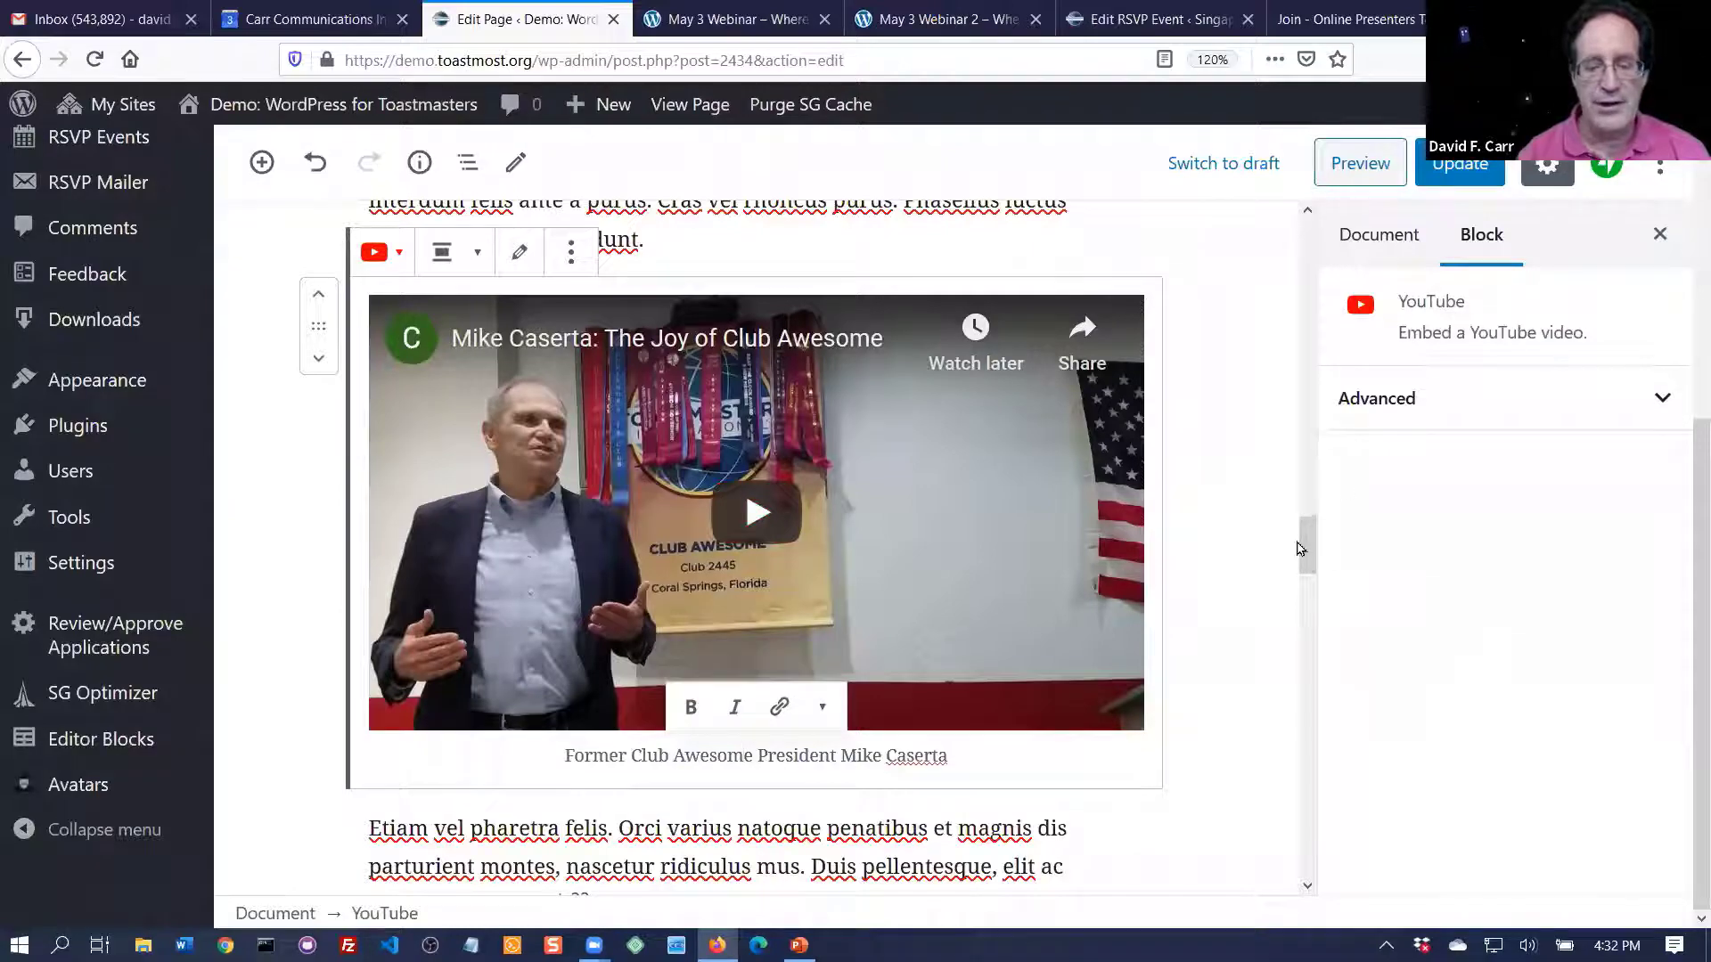
# - Add a Heading block between the paragraph starting "Nulla lacinia" and the embedded tweet
pyautogui.moveTo(1300, 547); pyautogui.dragTo(1318, 619)
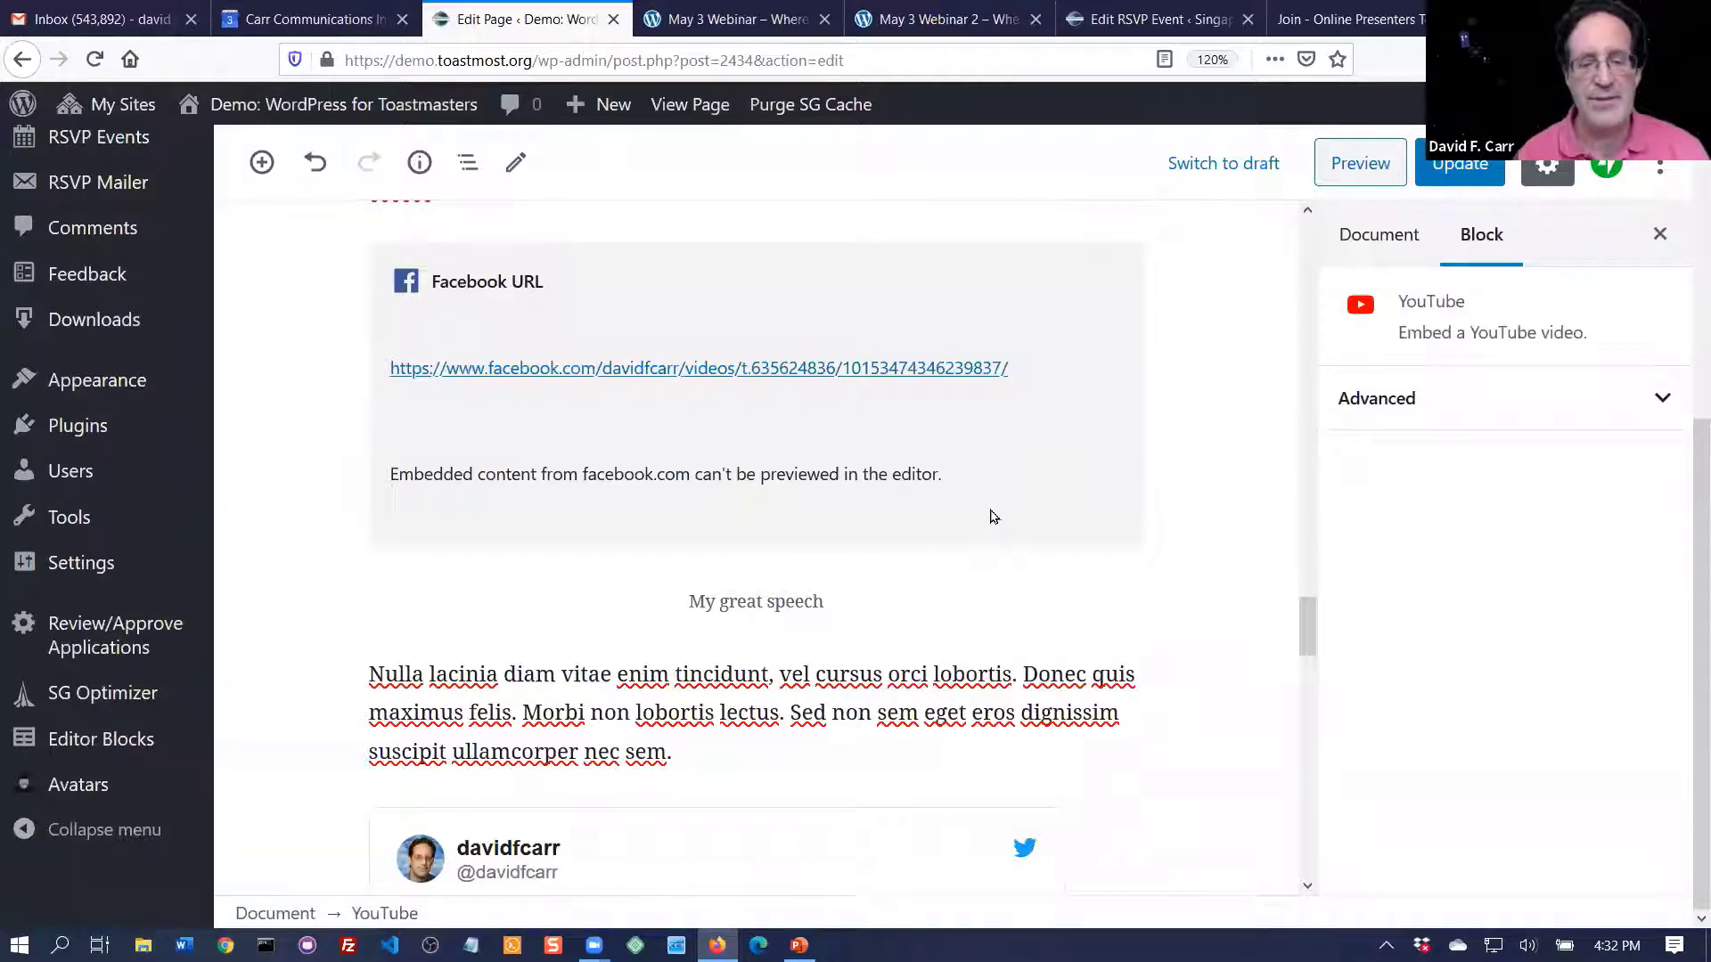
pyautogui.moveTo(1309, 655); pyautogui.dragTo(1309, 663)
pyautogui.moveTo(1317, 689); pyautogui.dragTo(1316, 671)
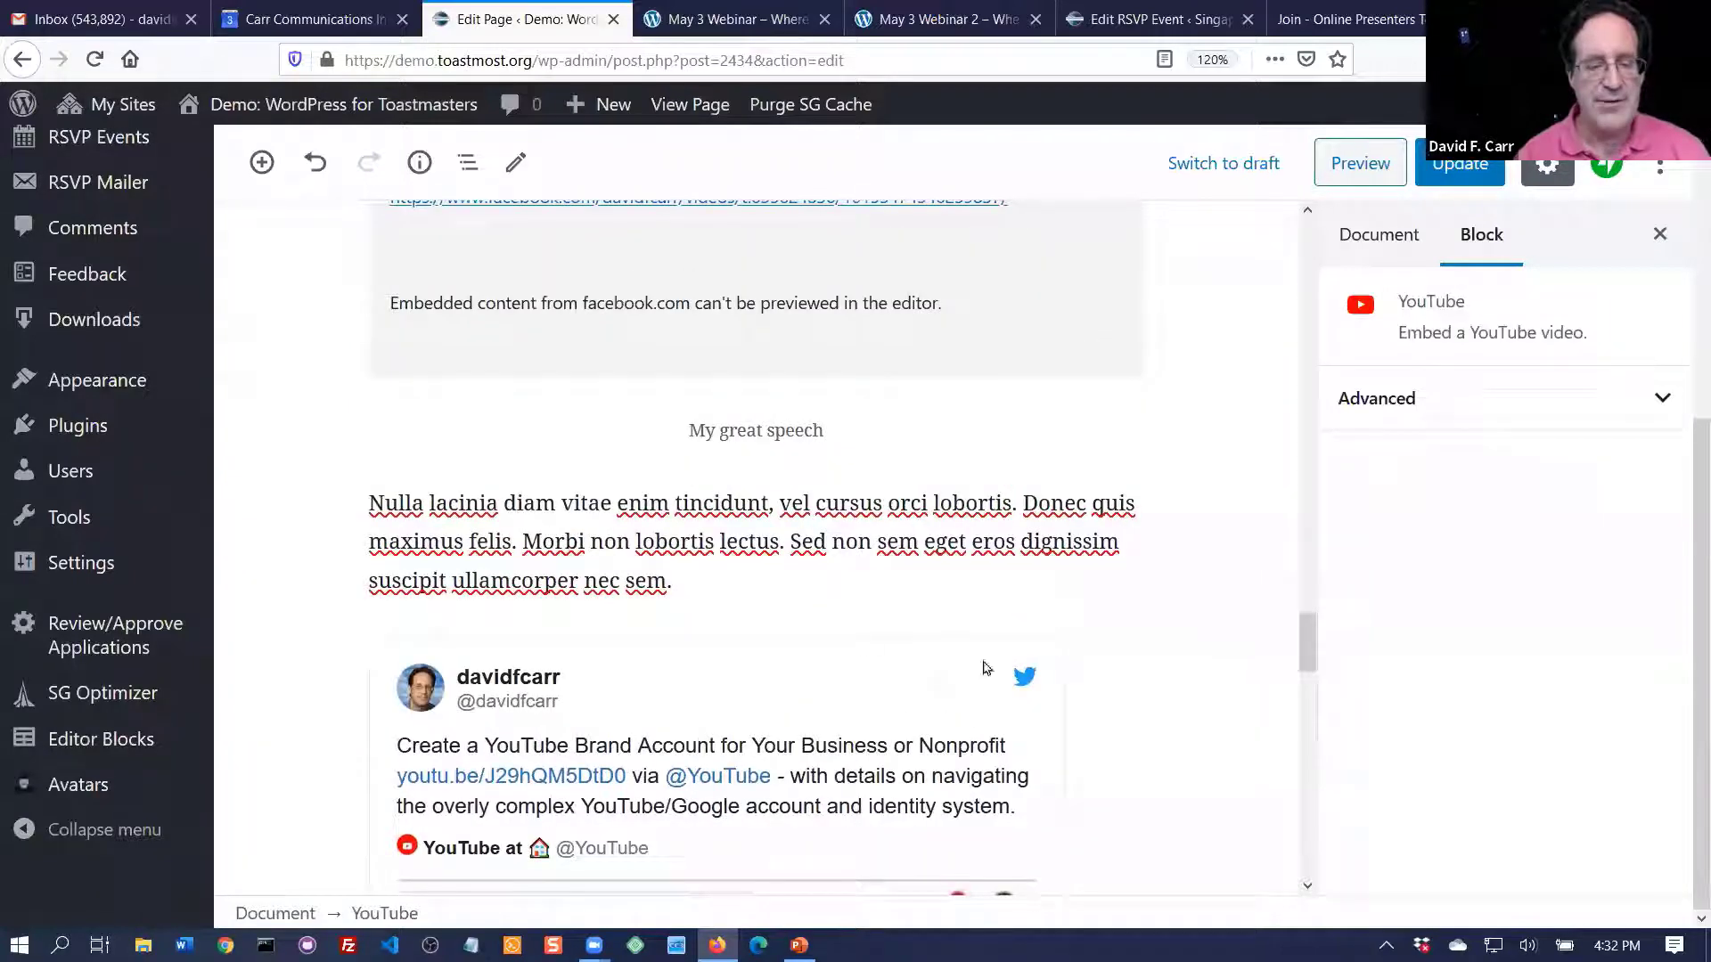
pyautogui.click(742, 581)
pyautogui.press('Return')
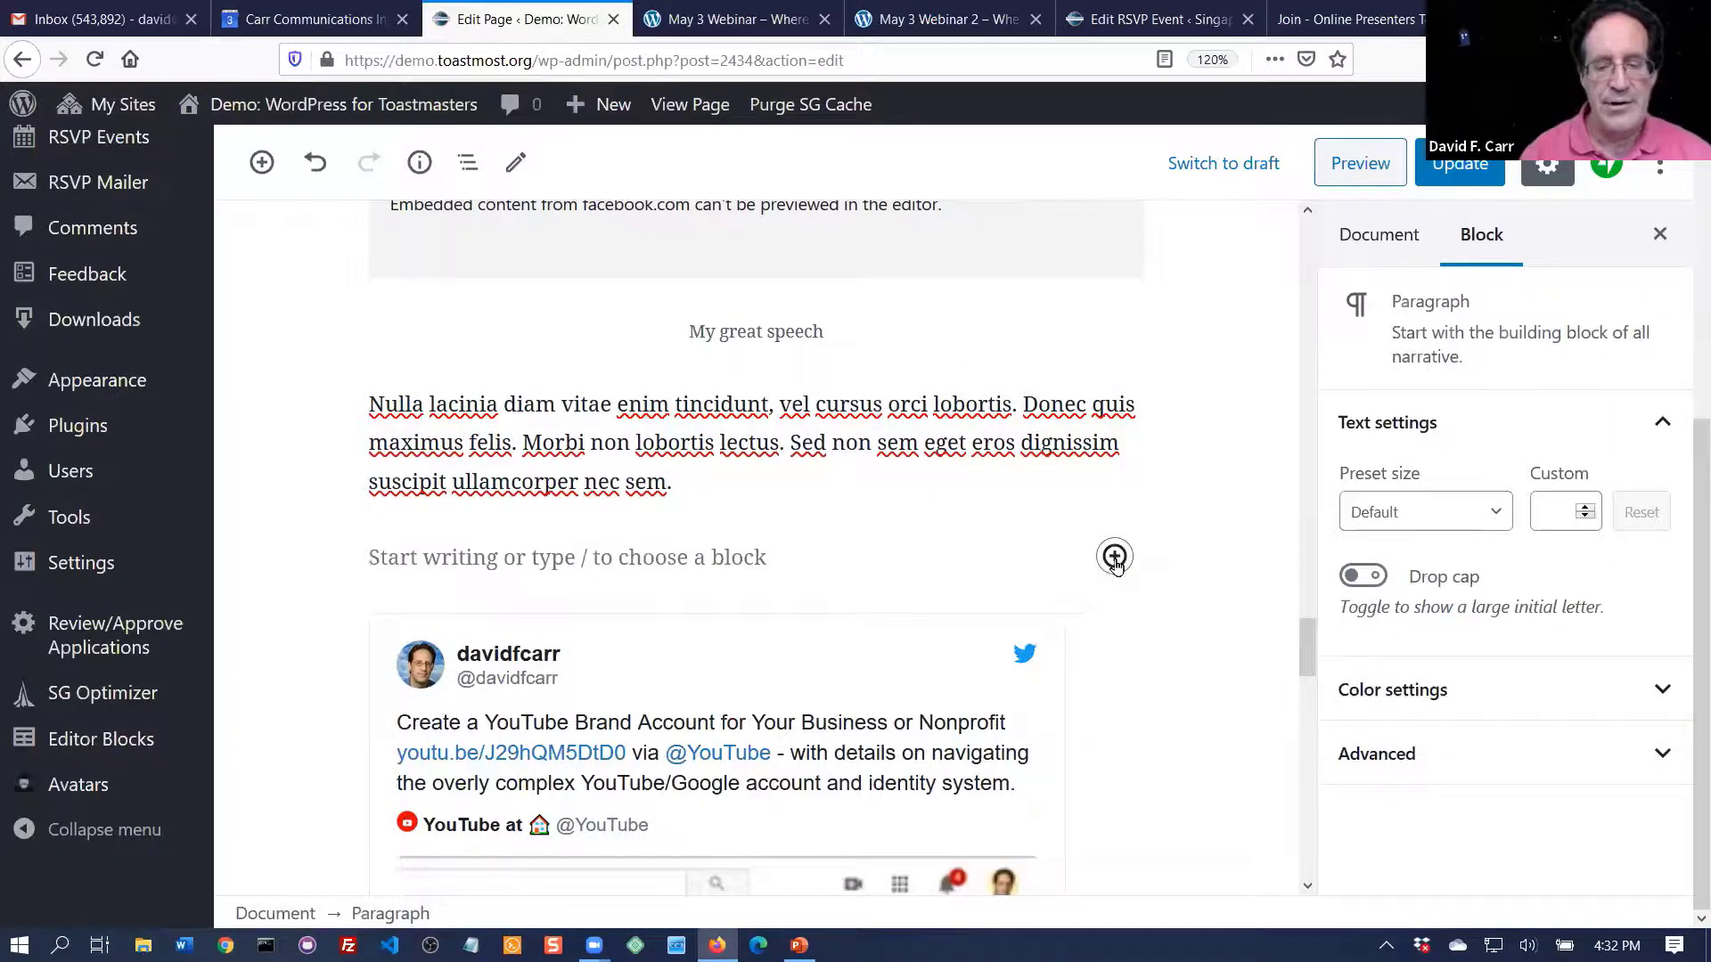
pyautogui.click(1114, 557)
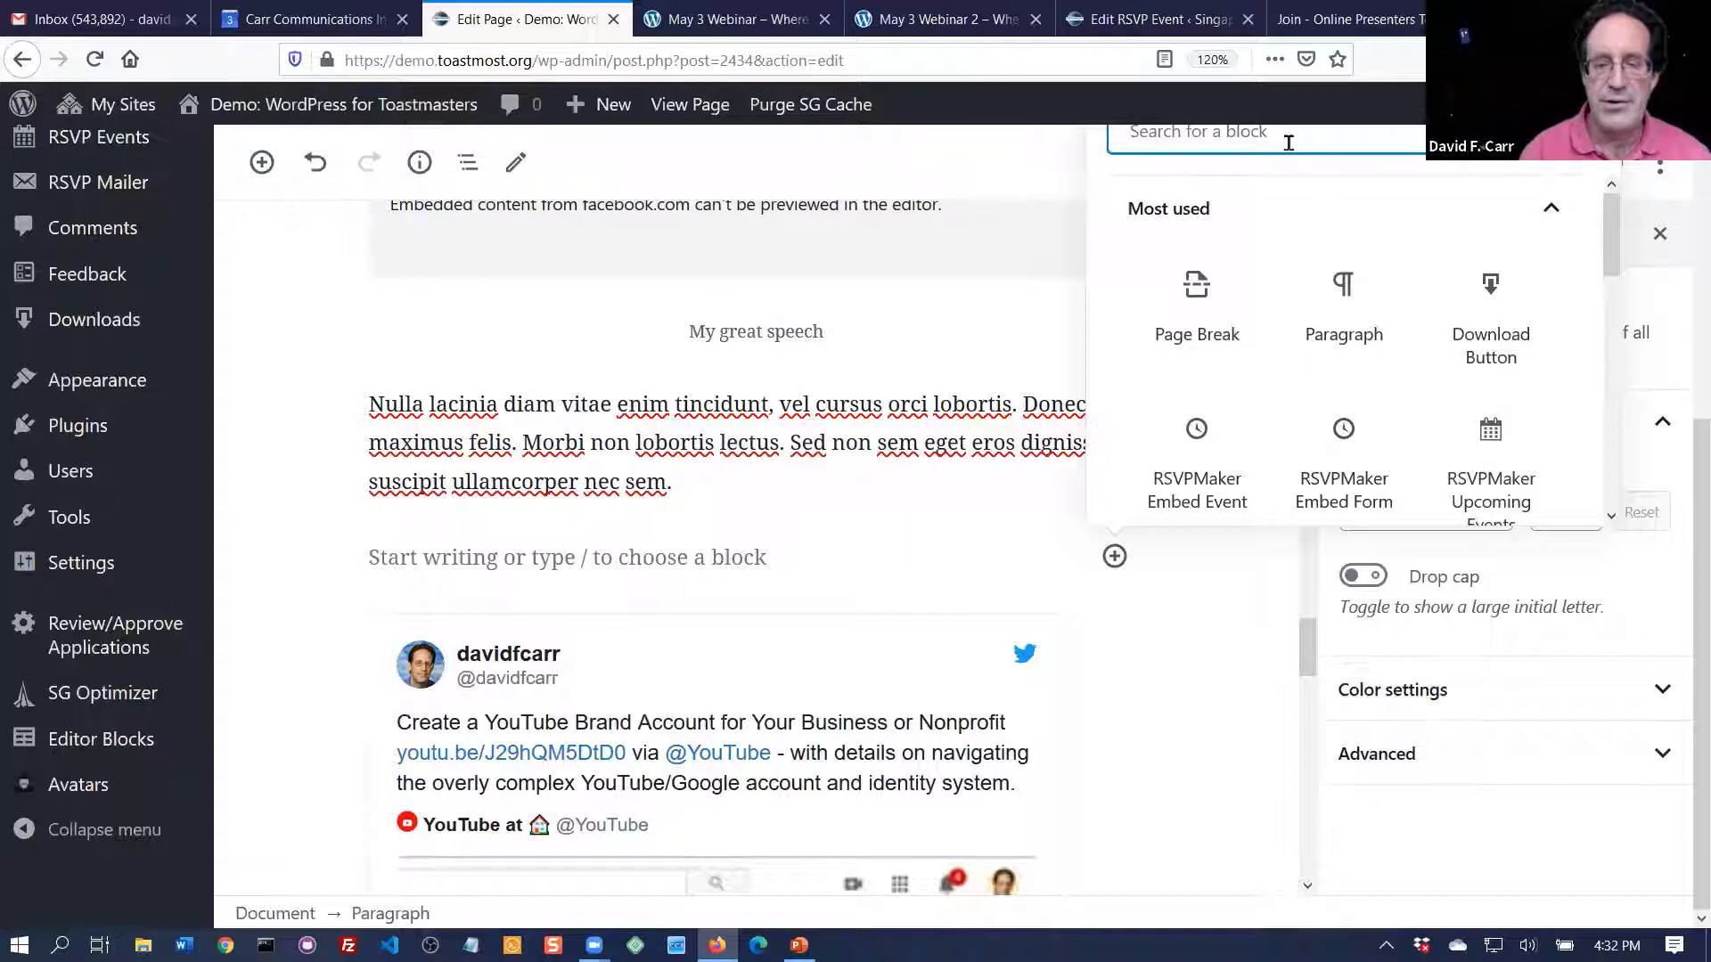
pyautogui.write('hea')
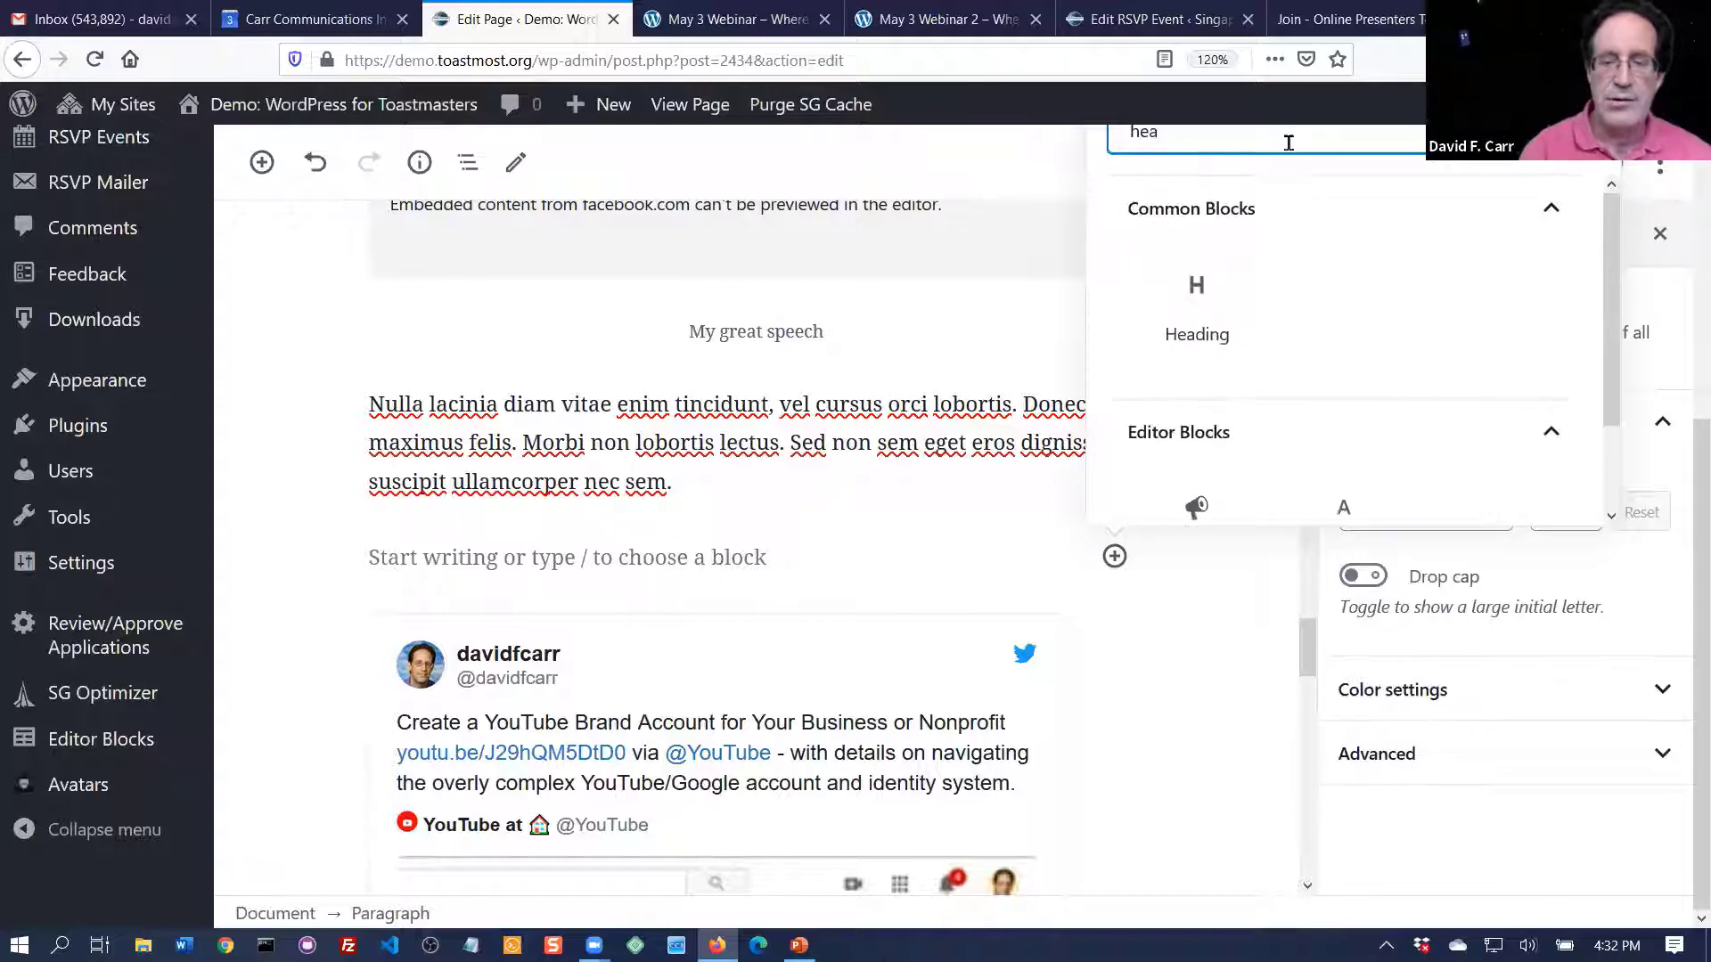
pyautogui.click(1199, 296)
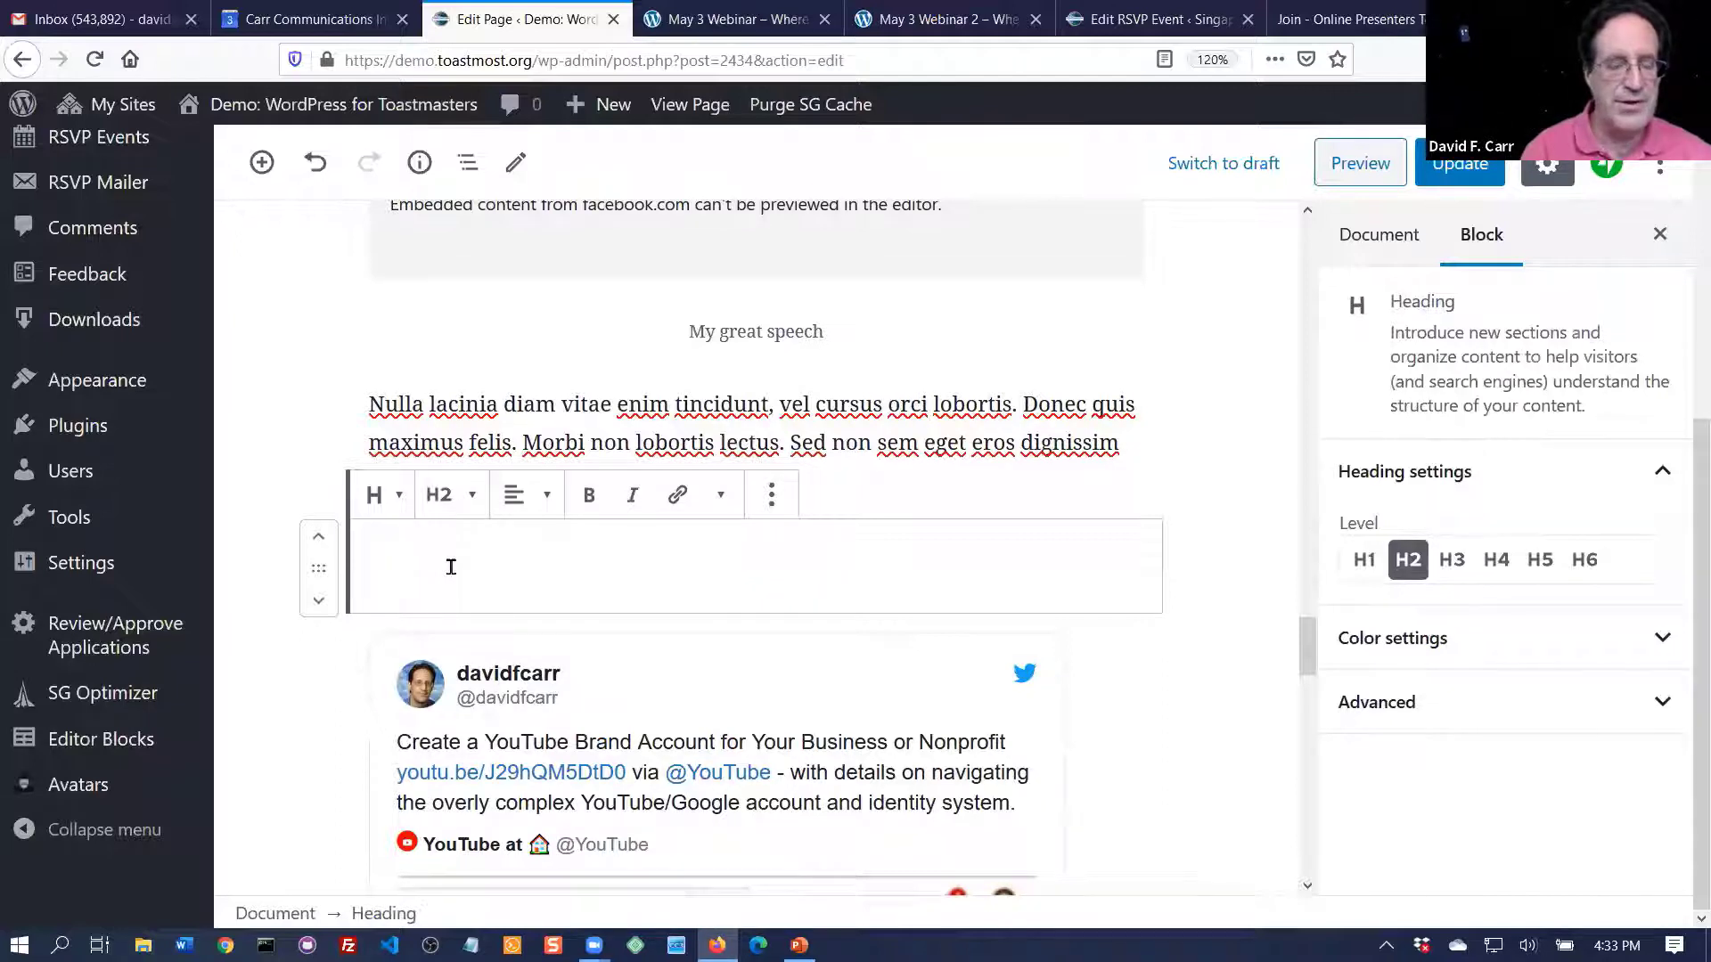
# - Enter "Here's an embedded Tweet" as the text of the new heading
pyautogui.write("Here's")
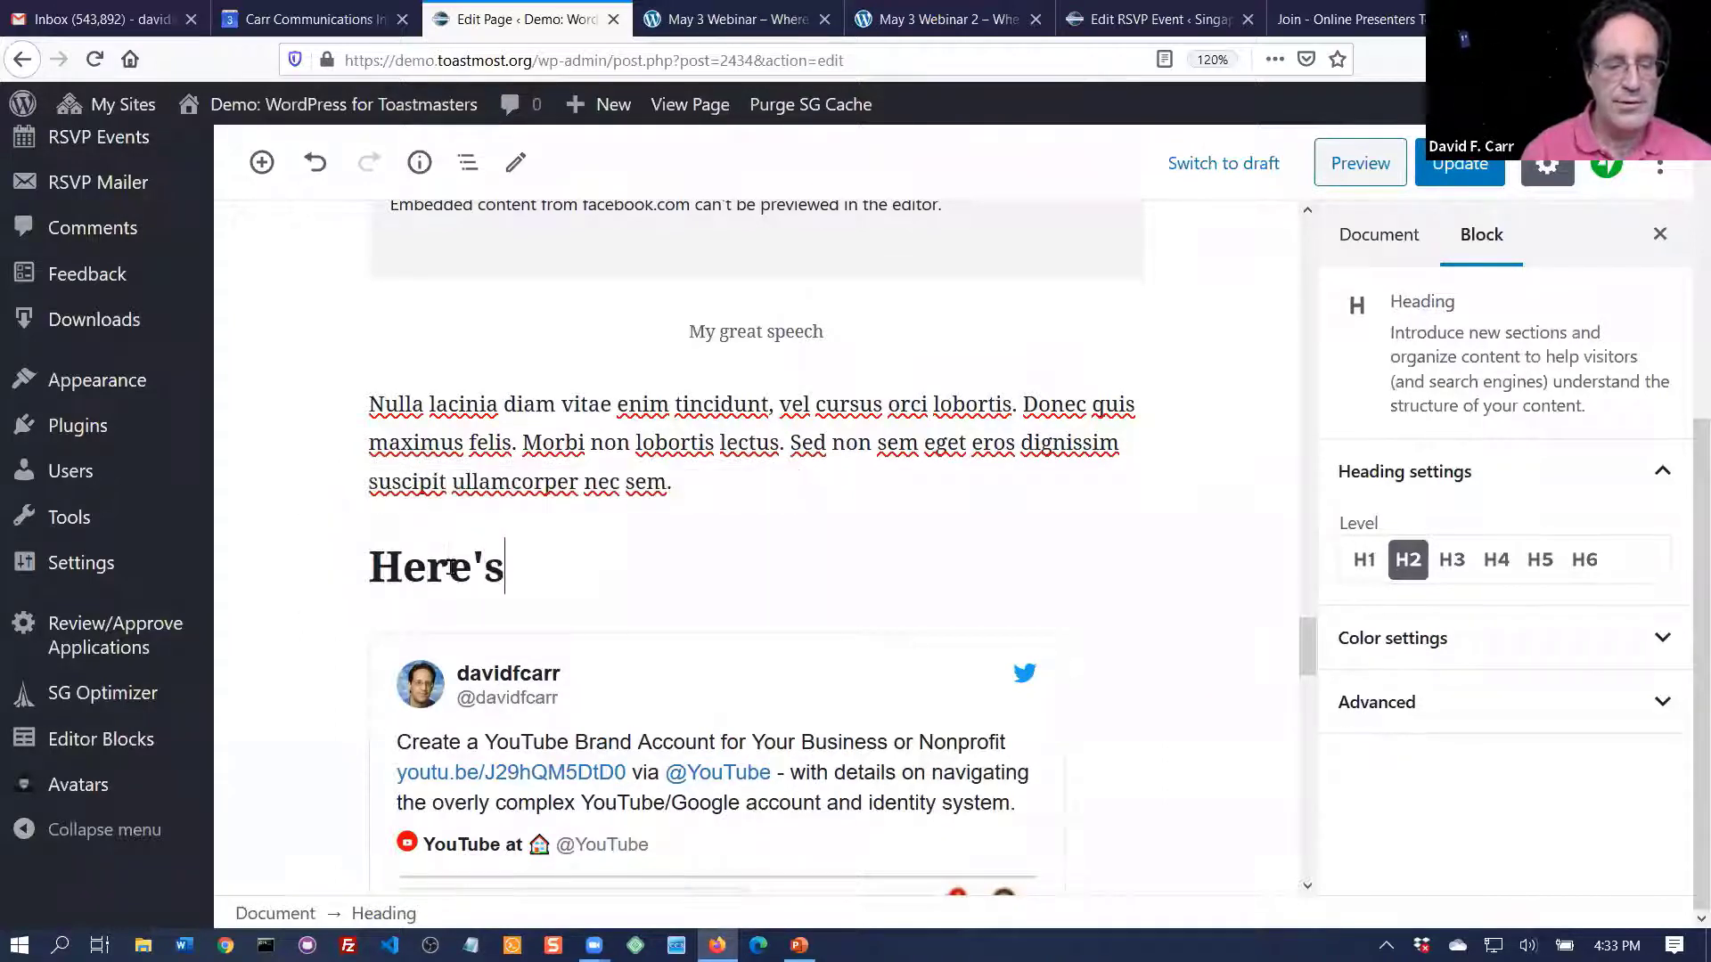
pyautogui.write(' a n e')
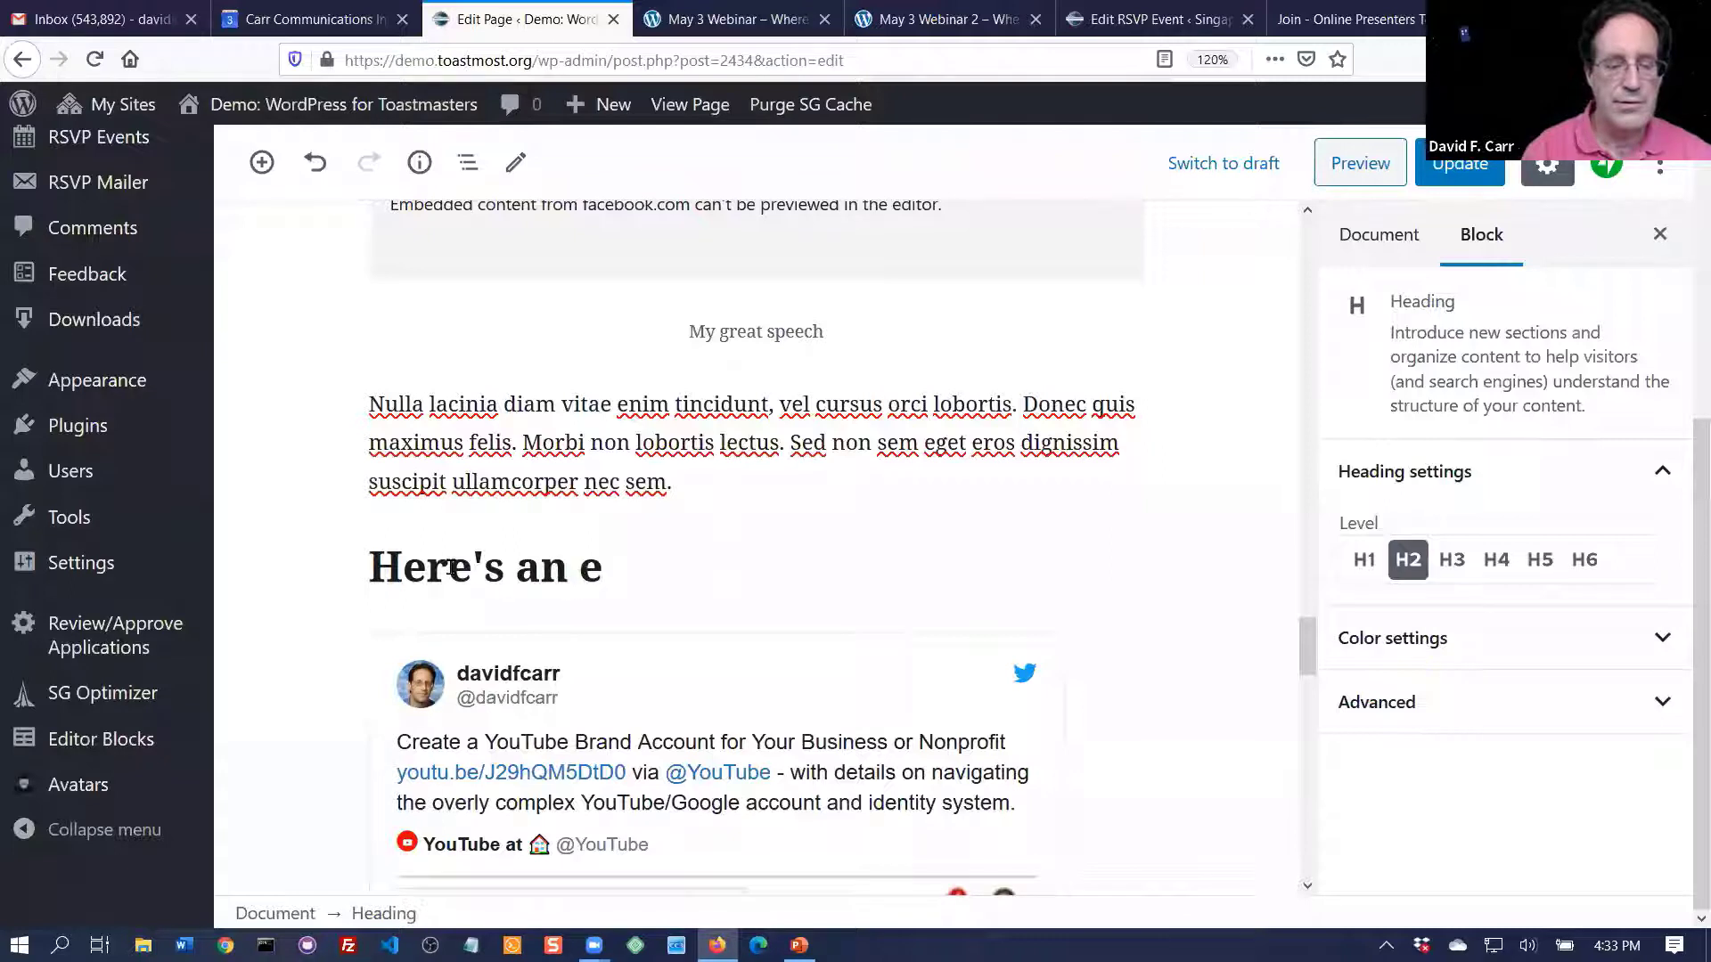
pyautogui.write('mbedded Tweet')
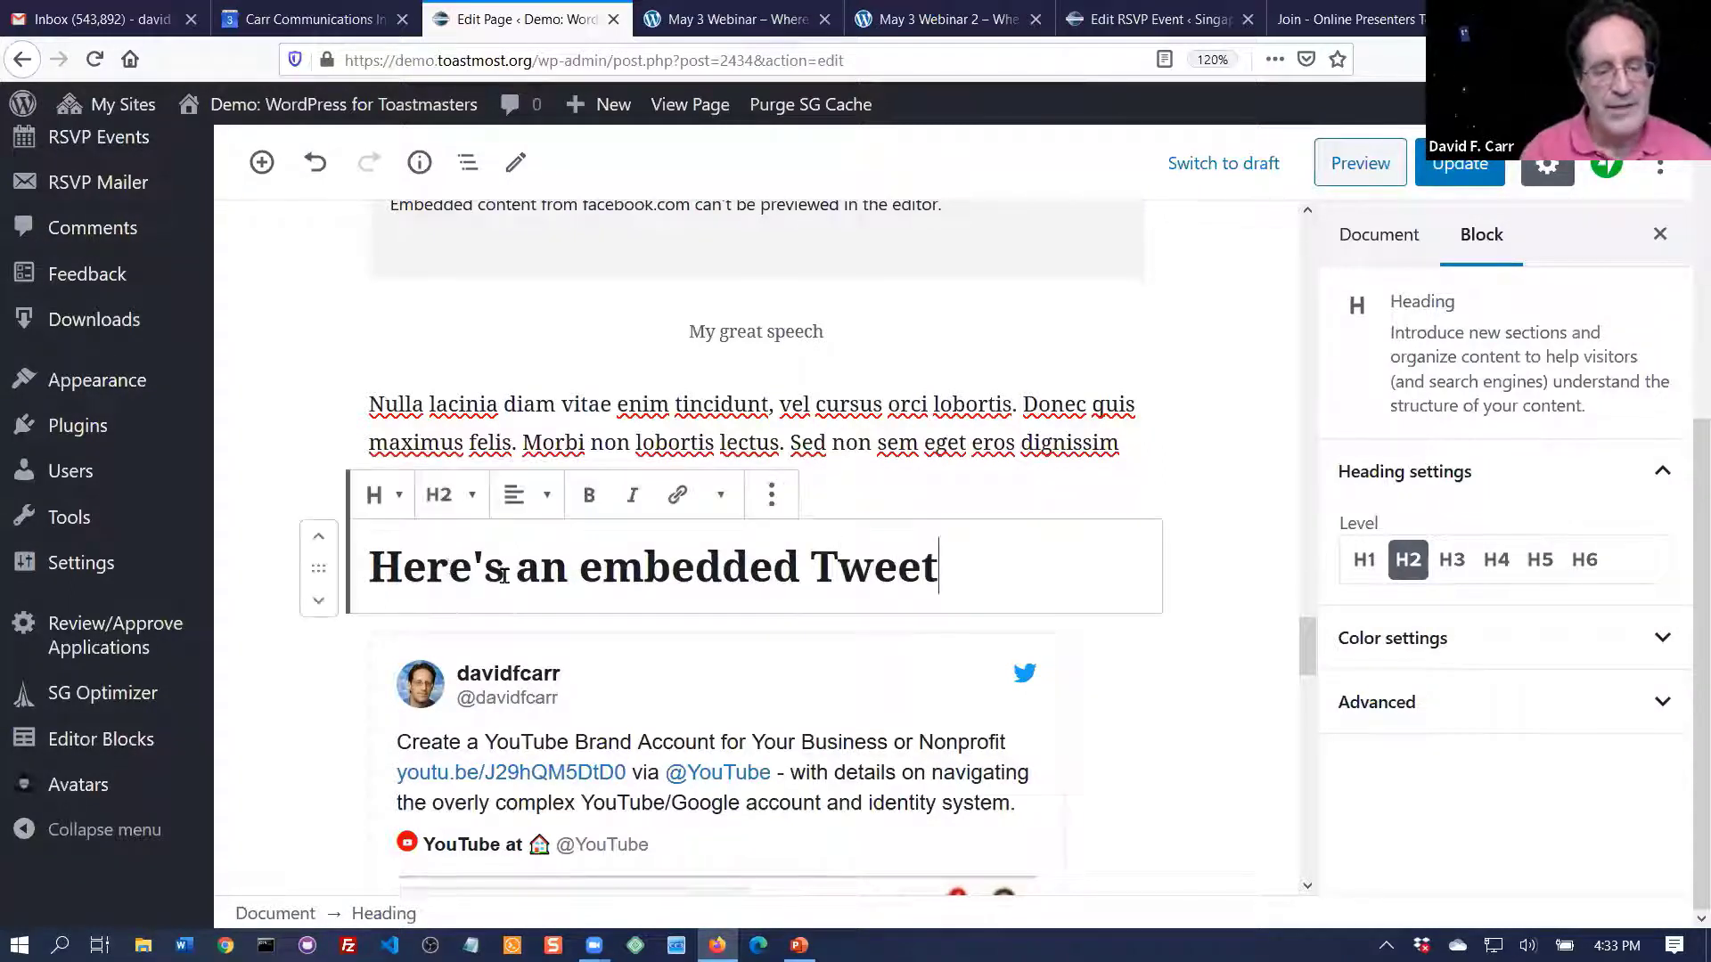
# - Try the embedded tweet heading at Heading 3 and Heading 4, and return it to Heading 2
pyautogui.click(458, 504)
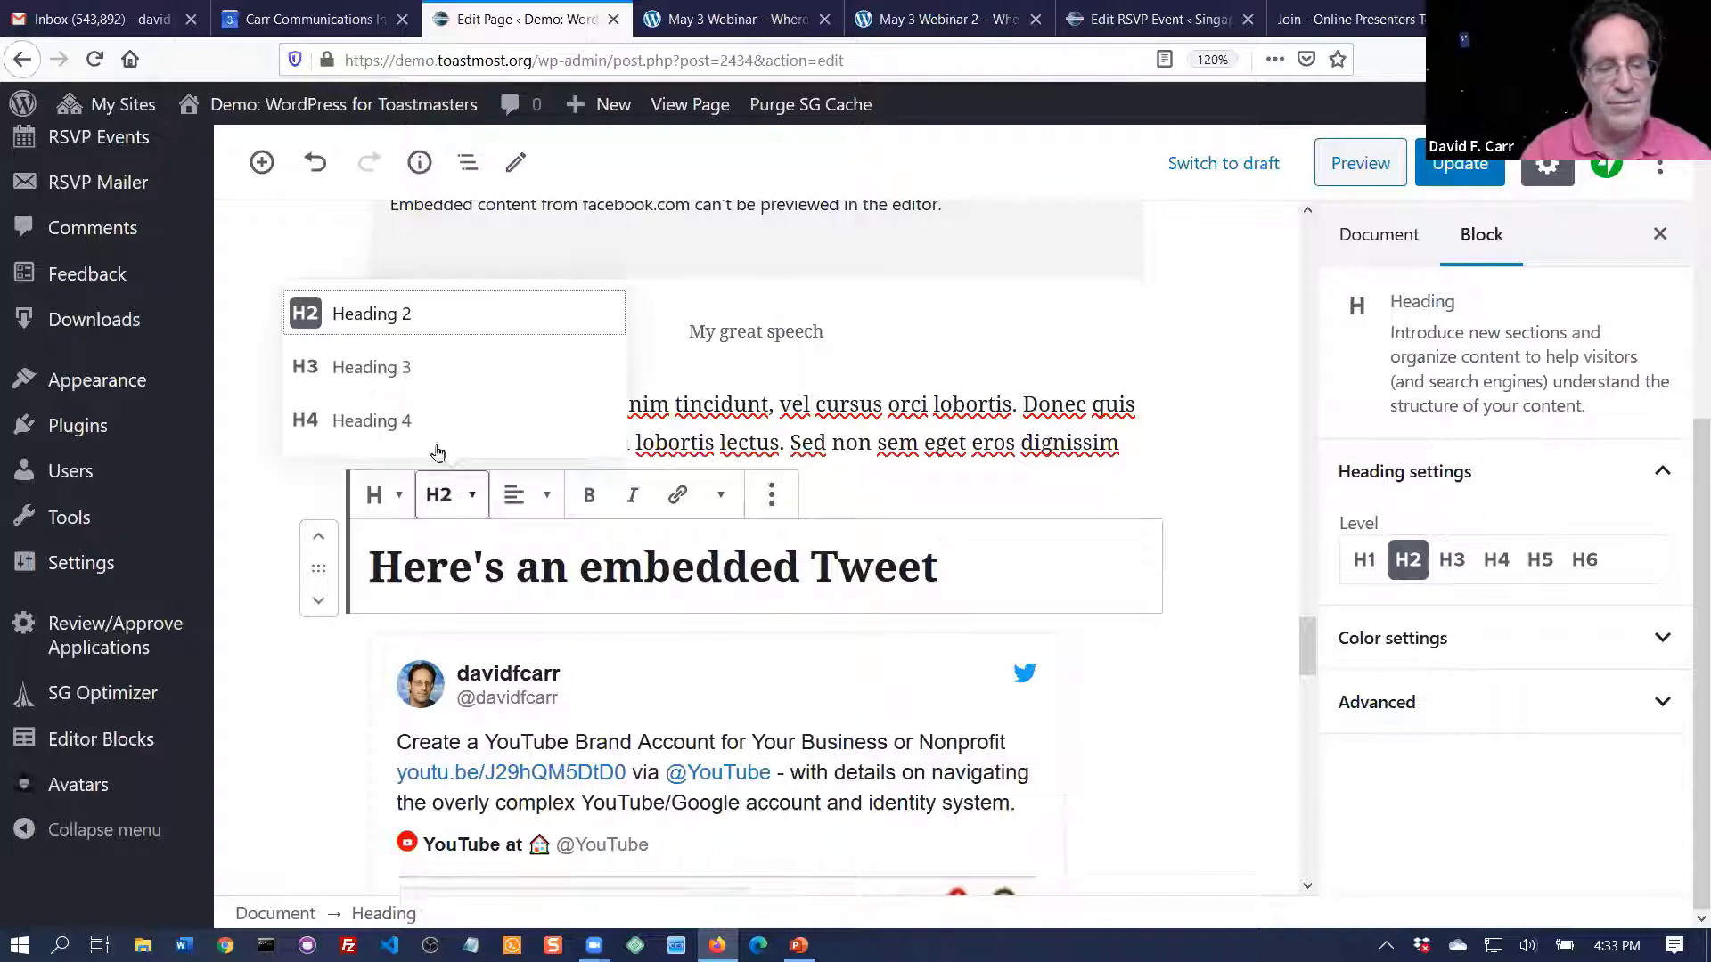
pyautogui.click(421, 370)
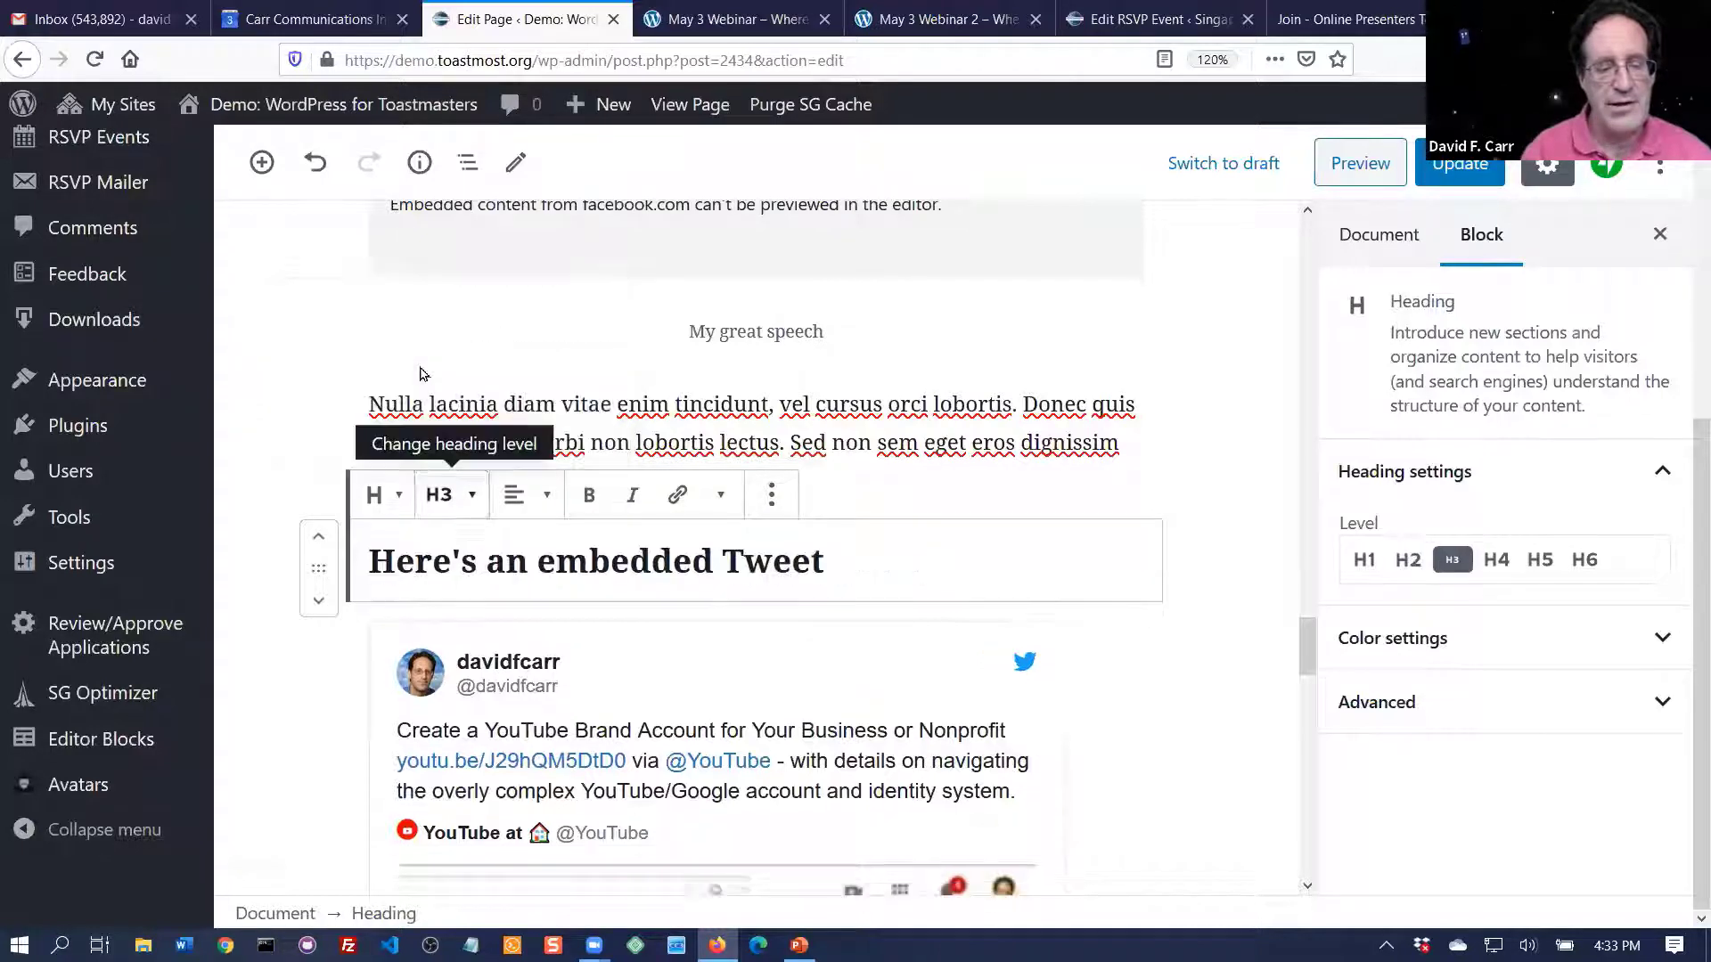
pyautogui.click(445, 498)
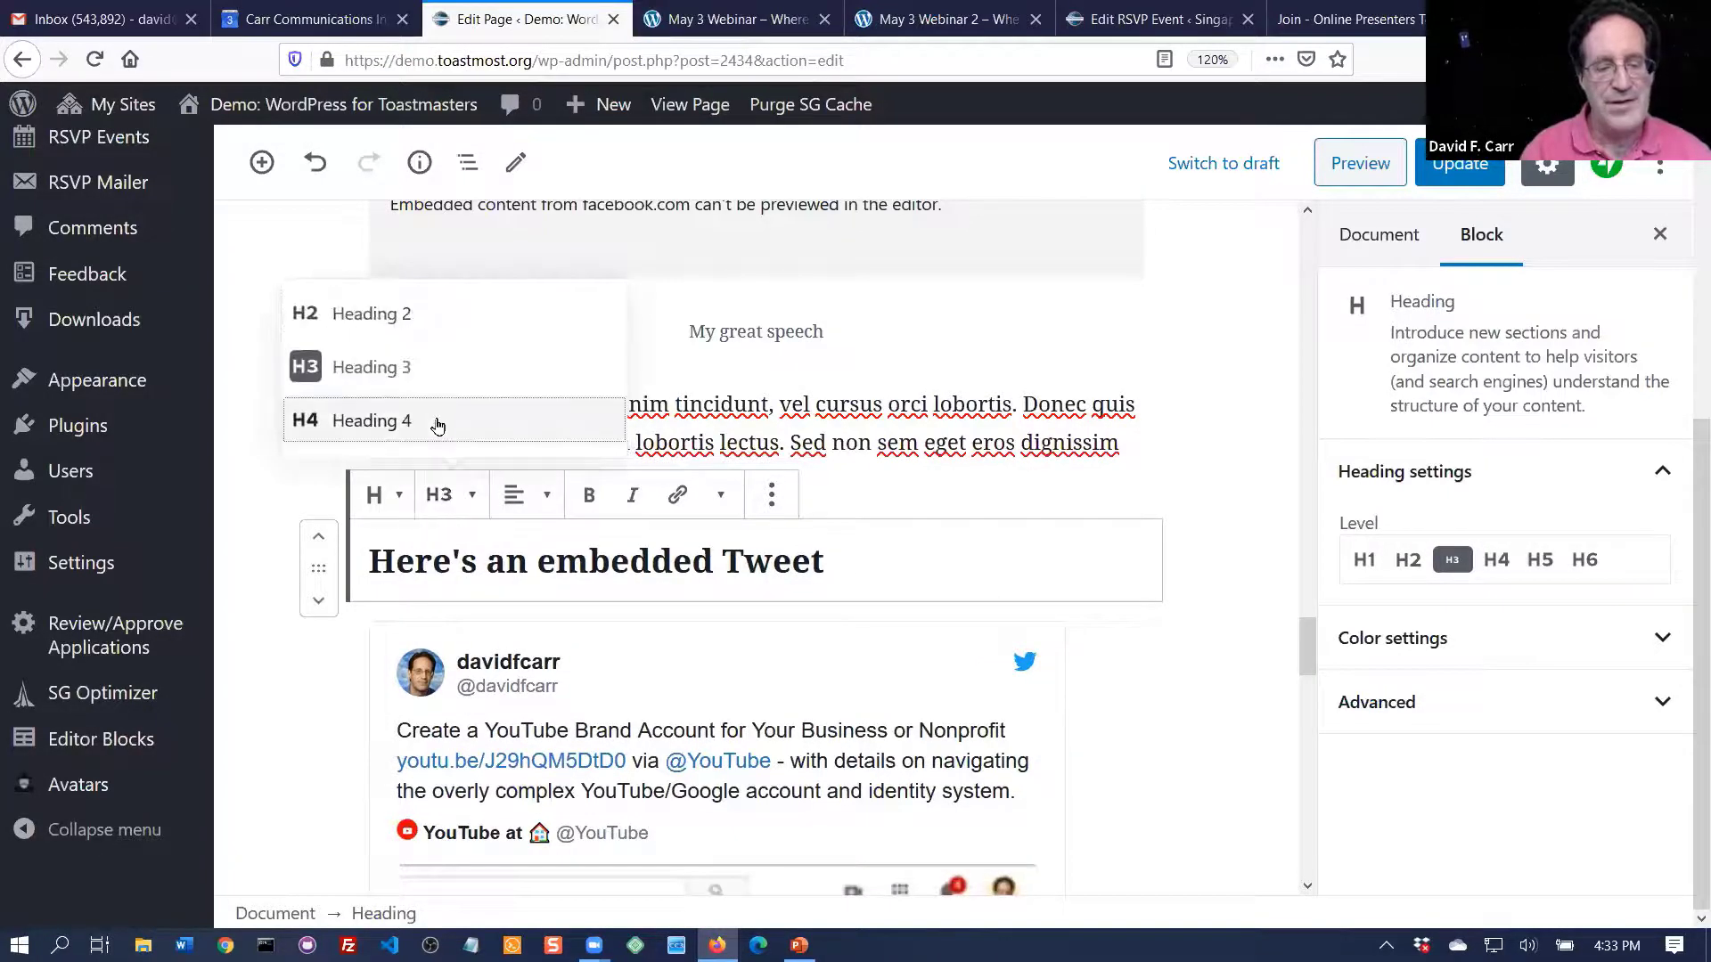
pyautogui.click(440, 420)
pyautogui.click(475, 505)
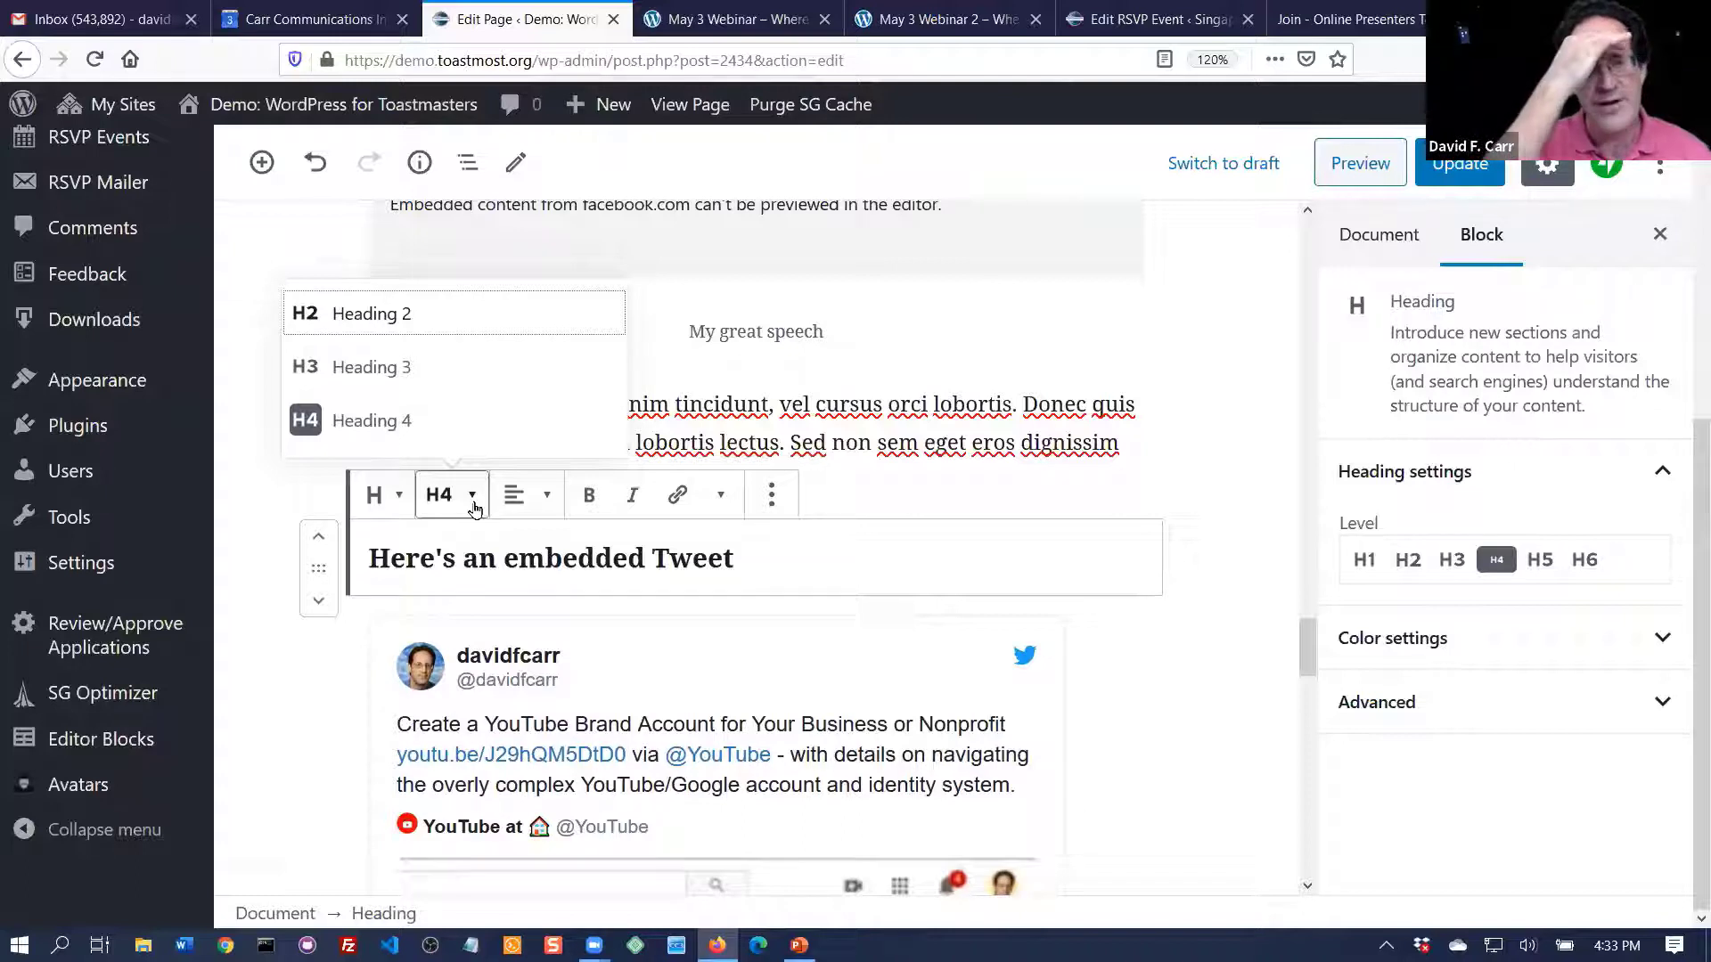
pyautogui.click(411, 313)
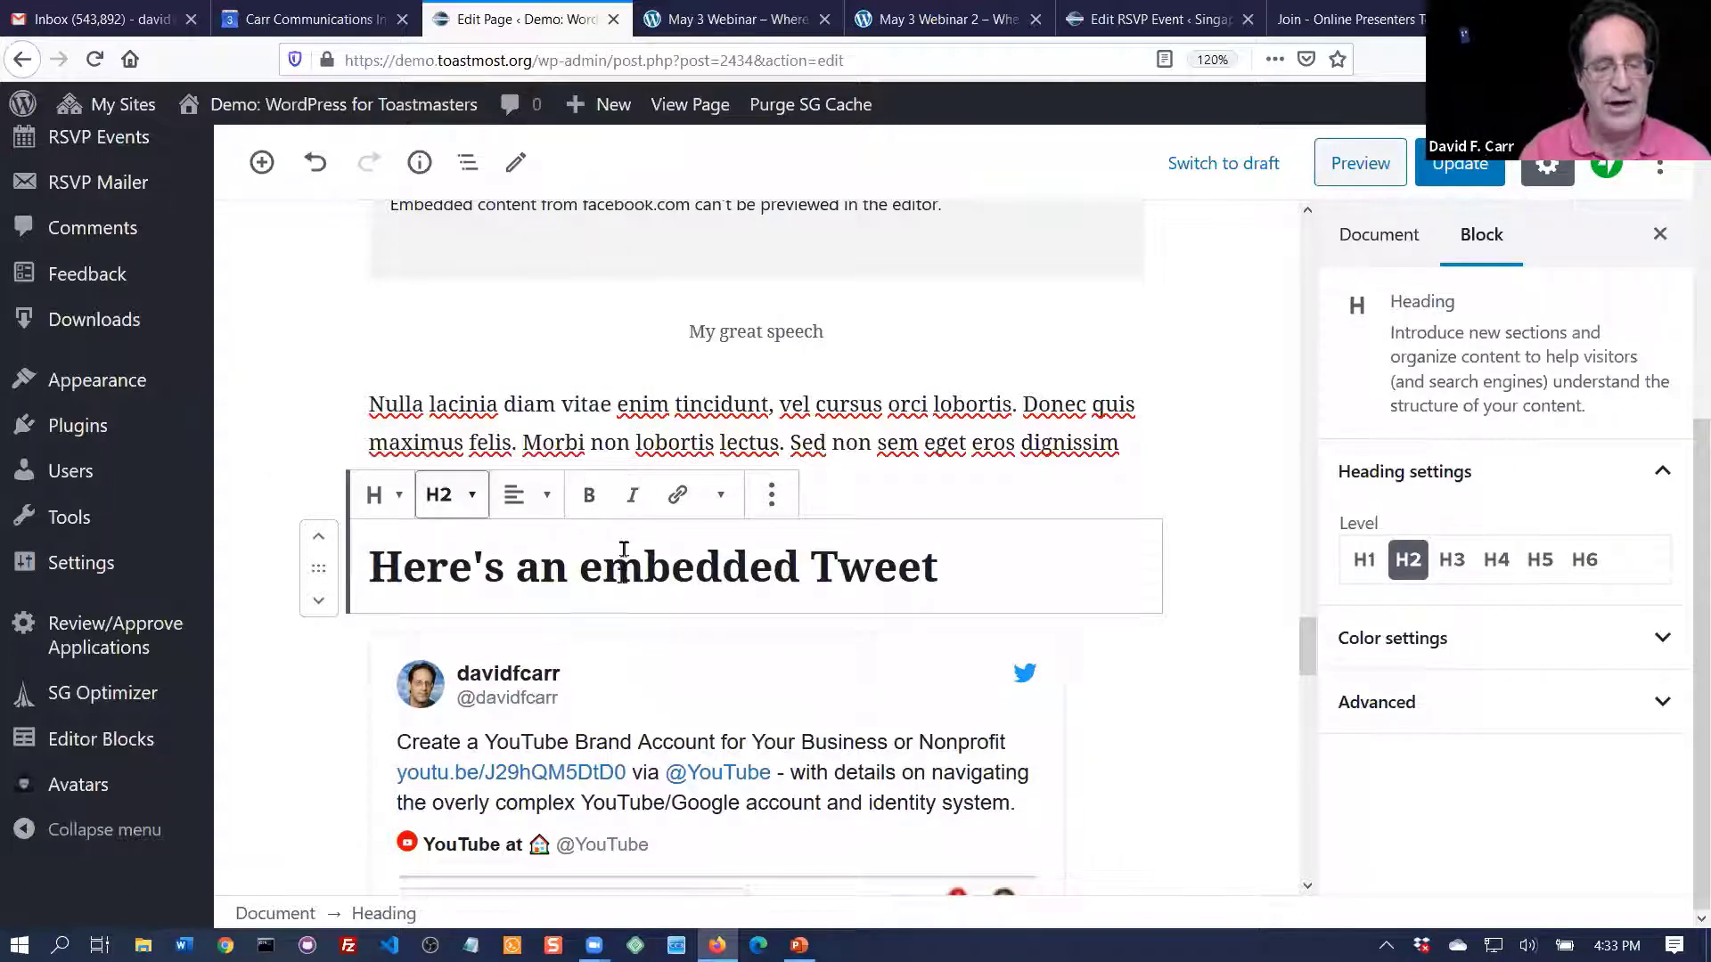
pyautogui.click(624, 550)
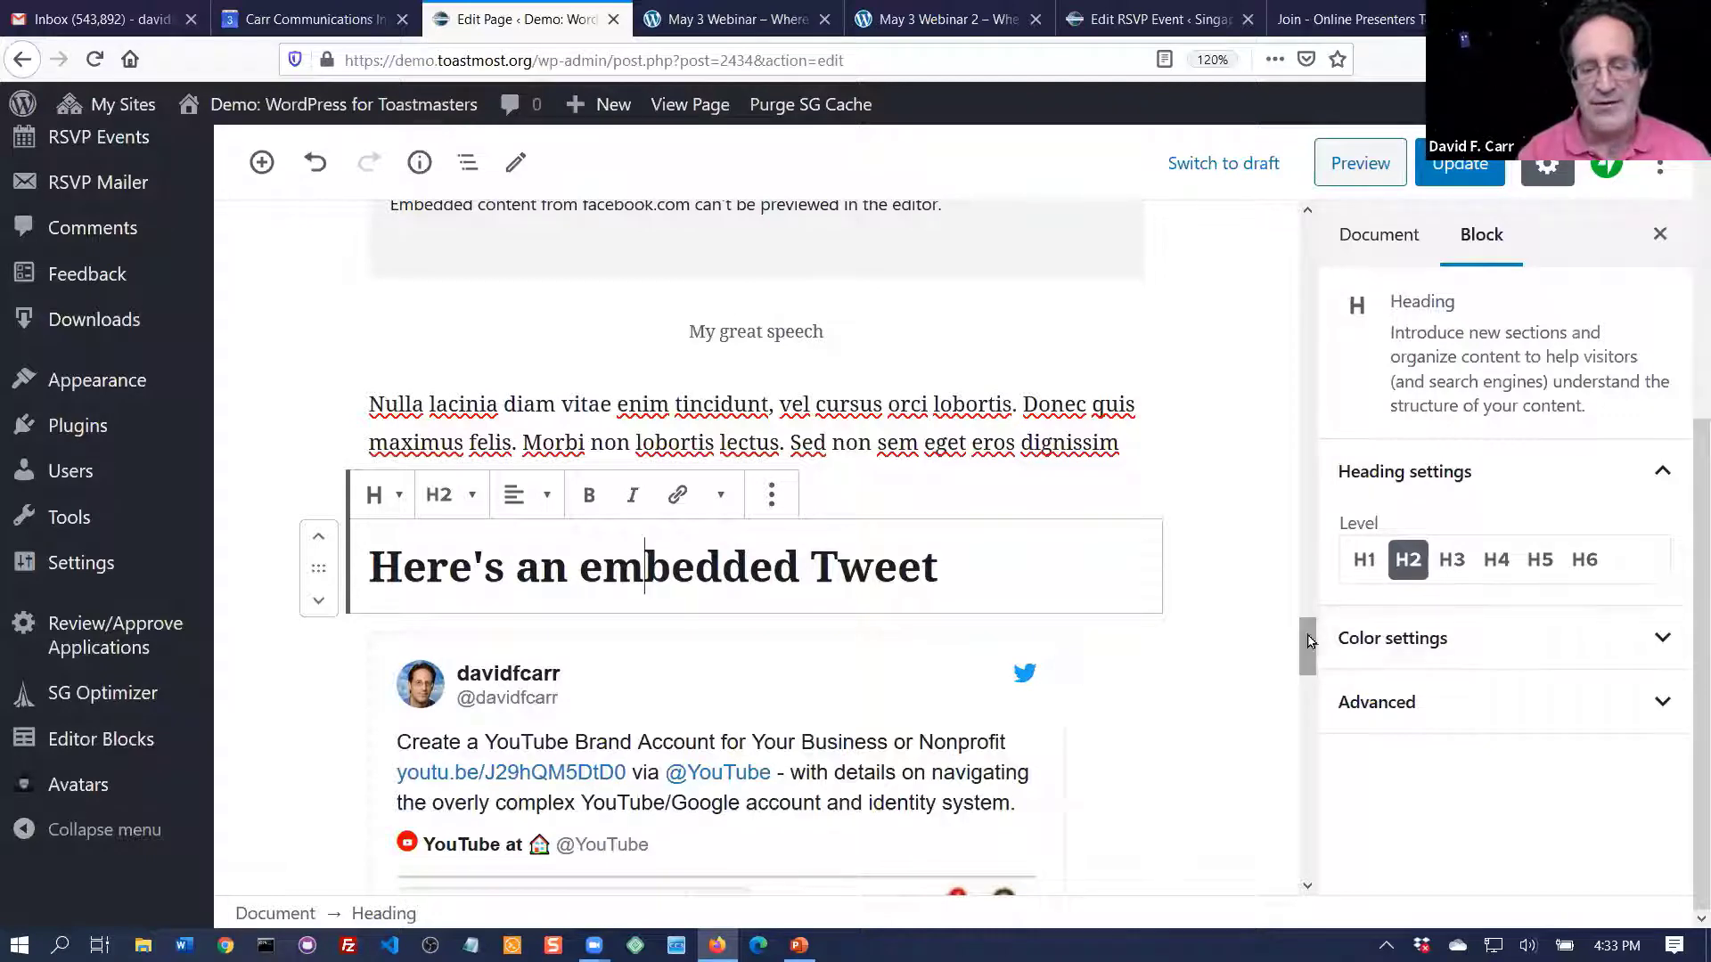
# - Review the embedded tweet and select the "Your Body Speaks - CC-manual" file block to examine its link and download settings
pyautogui.moveTo(1304, 648)
pyautogui.mouseDown()
pyautogui.moveTo(1308, 683)
pyautogui.moveTo(1301, 661)
pyautogui.mouseUp()
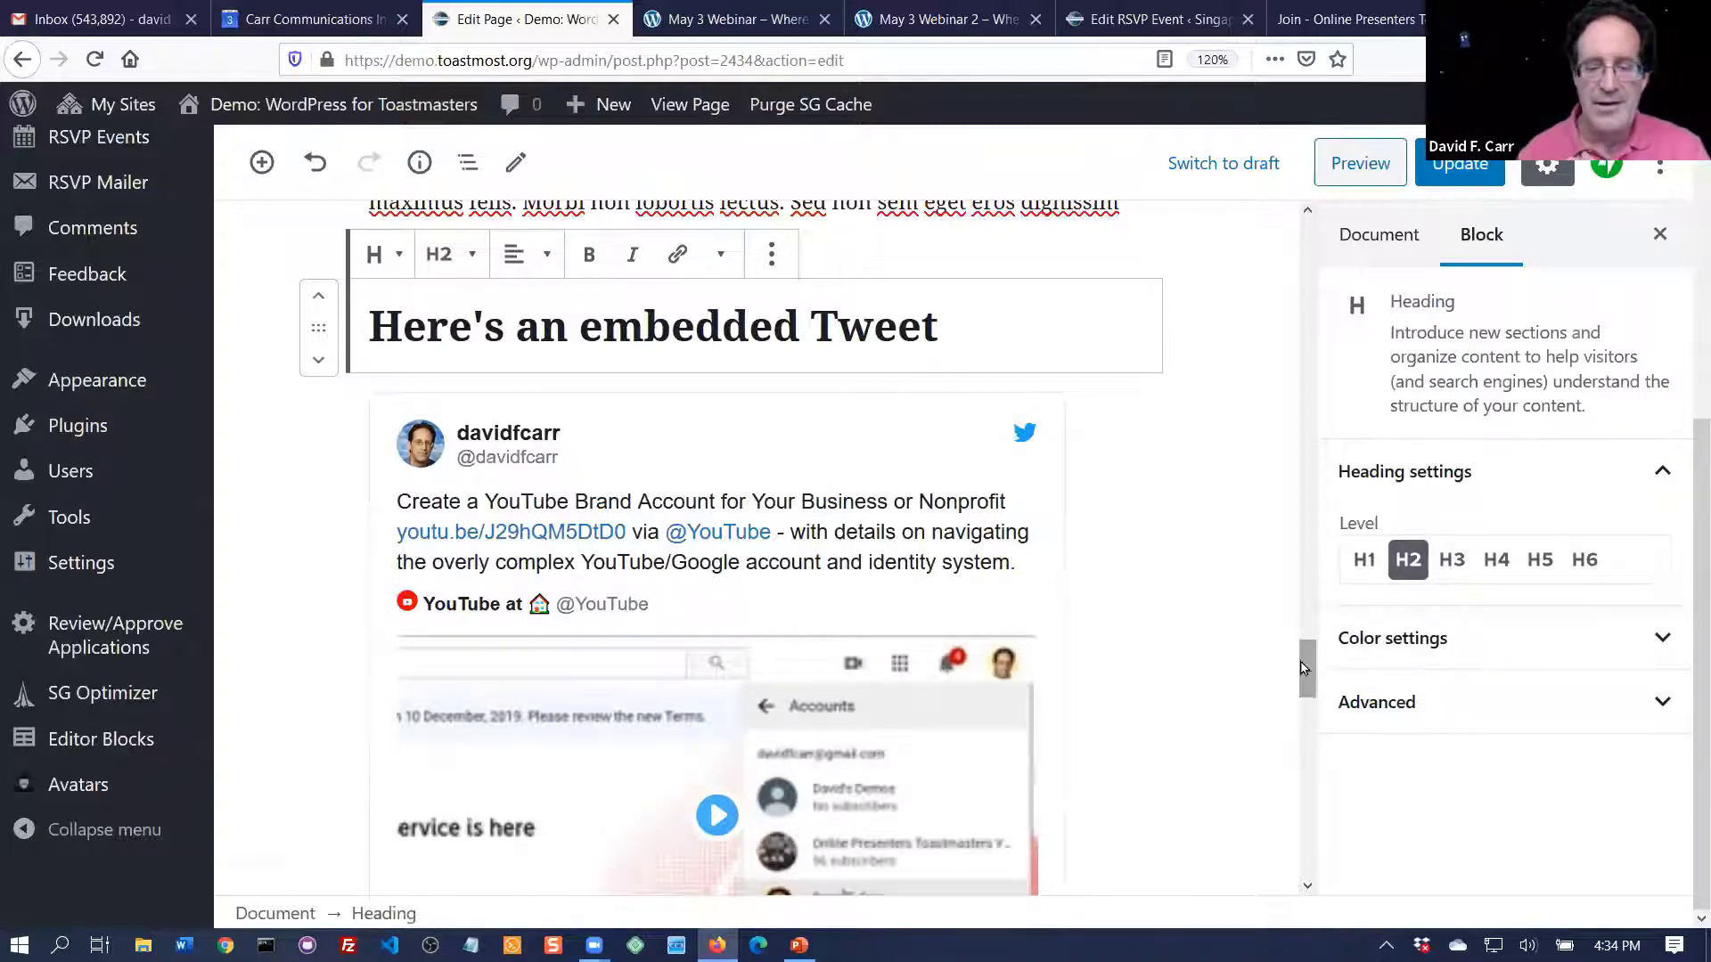
pyautogui.moveTo(1302, 670)
pyautogui.mouseDown()
pyautogui.moveTo(1300, 710)
pyautogui.moveTo(1300, 654)
pyautogui.mouseUp()
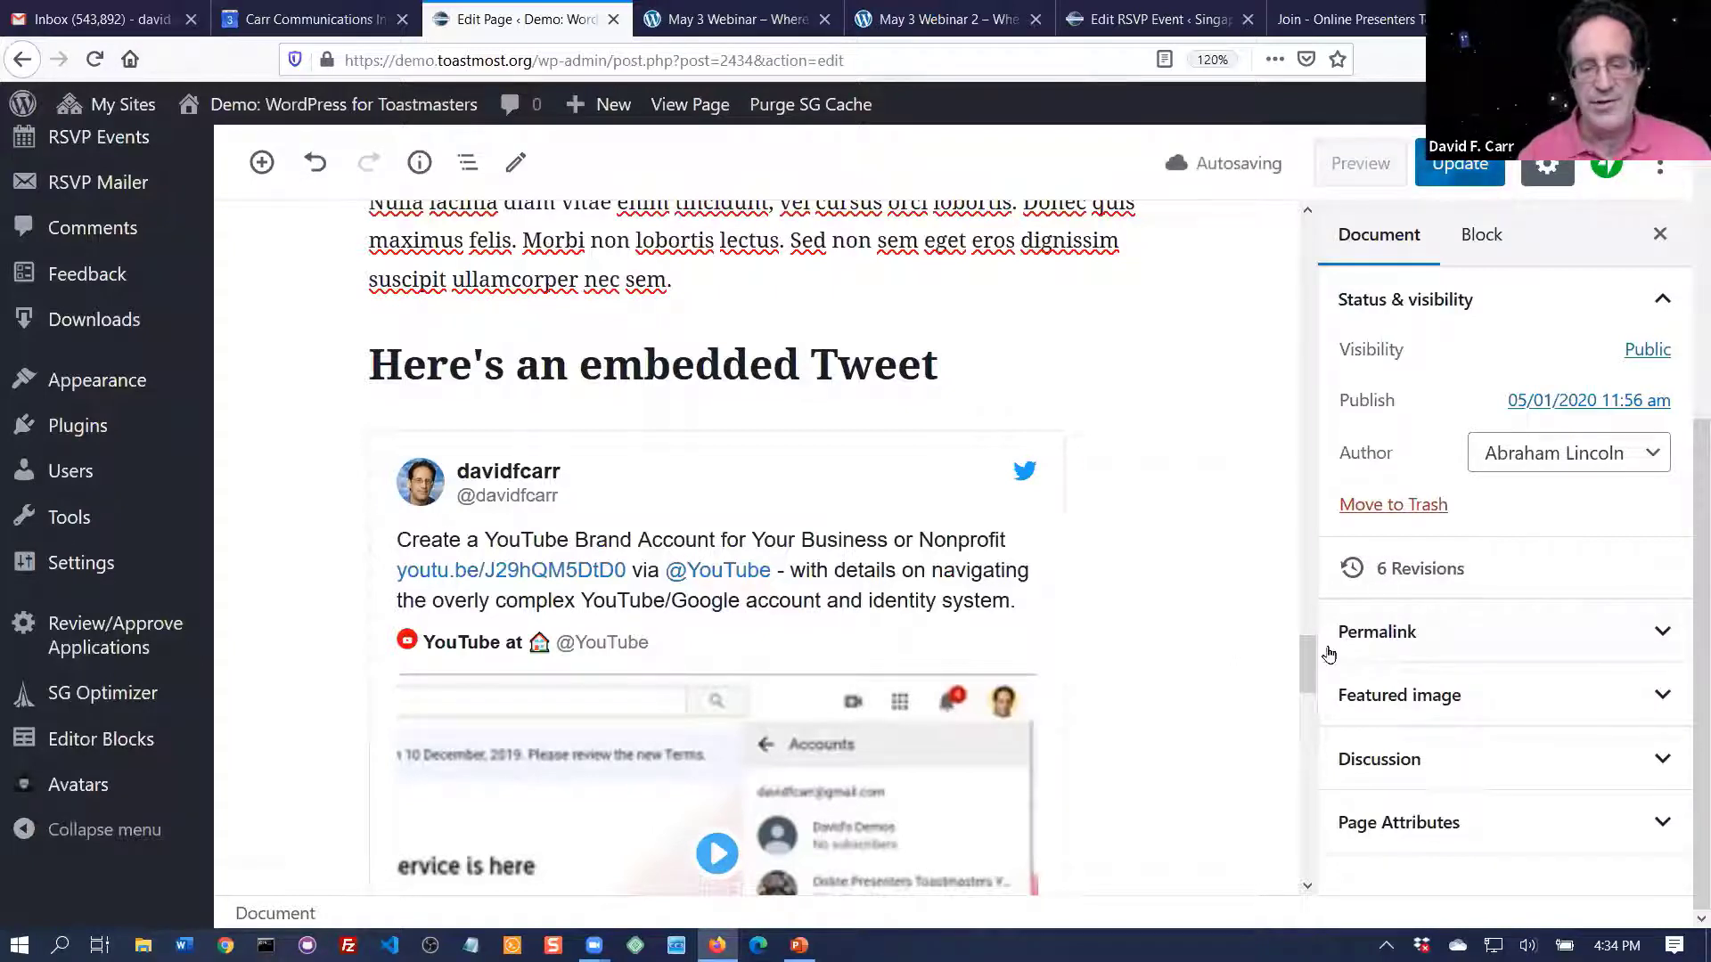
pyautogui.moveTo(1308, 659); pyautogui.dragTo(1323, 746)
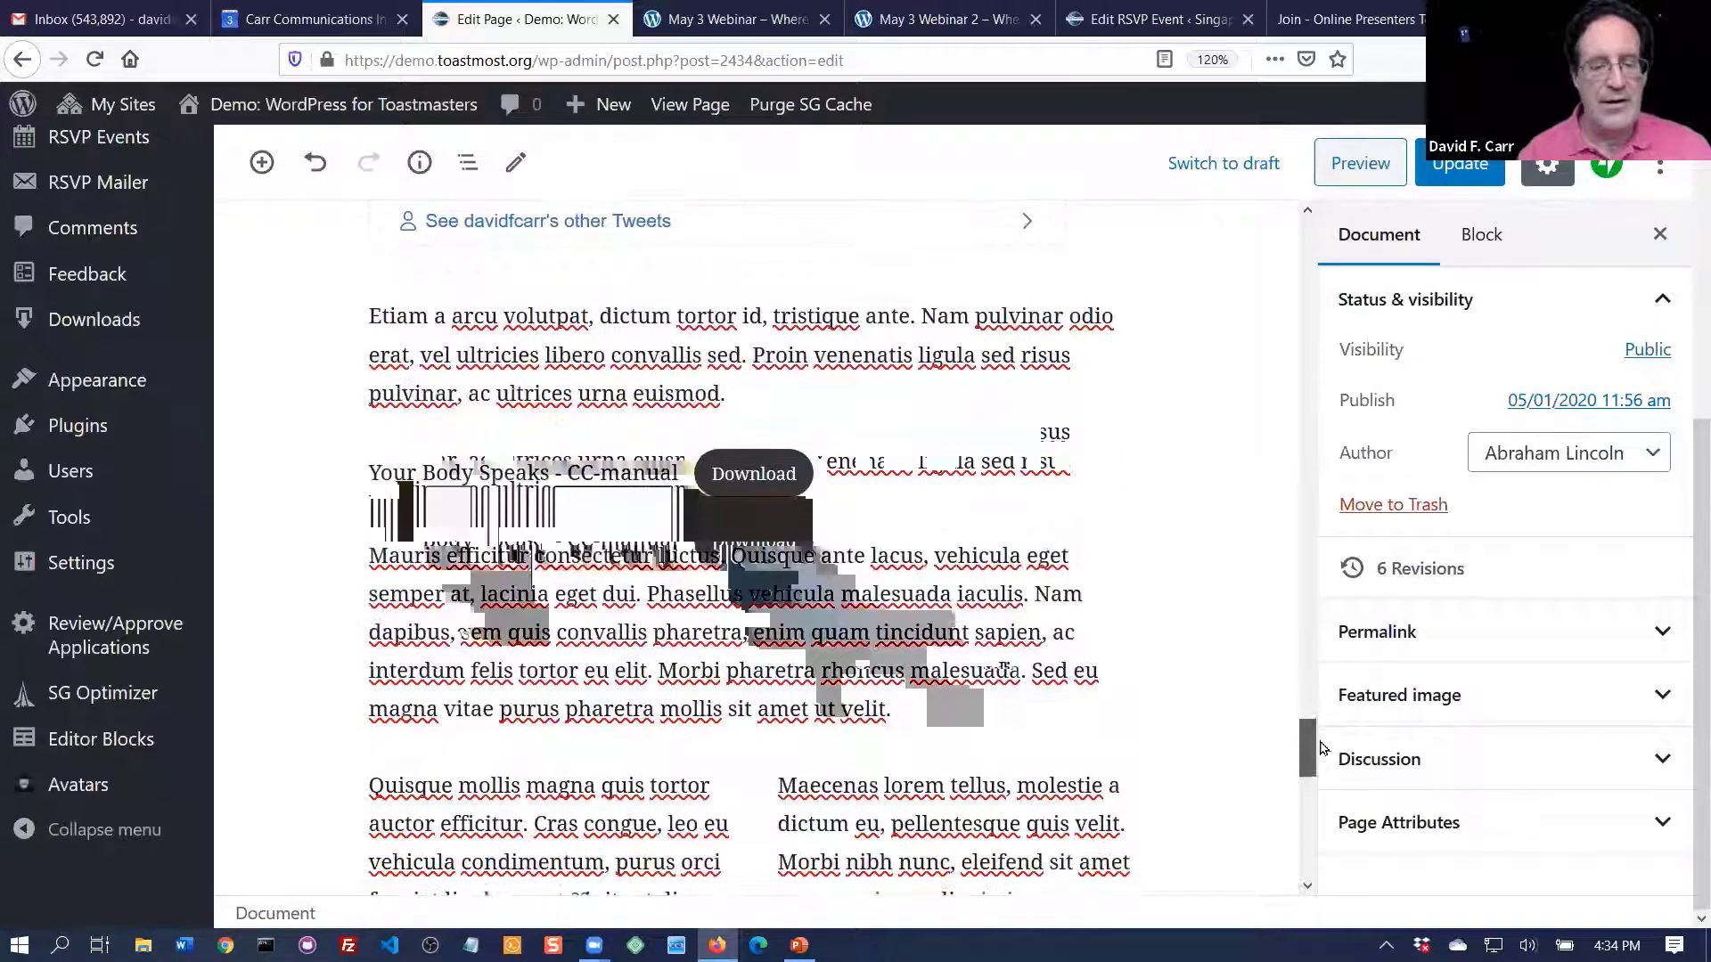
pyautogui.click(1324, 753)
pyautogui.click(516, 472)
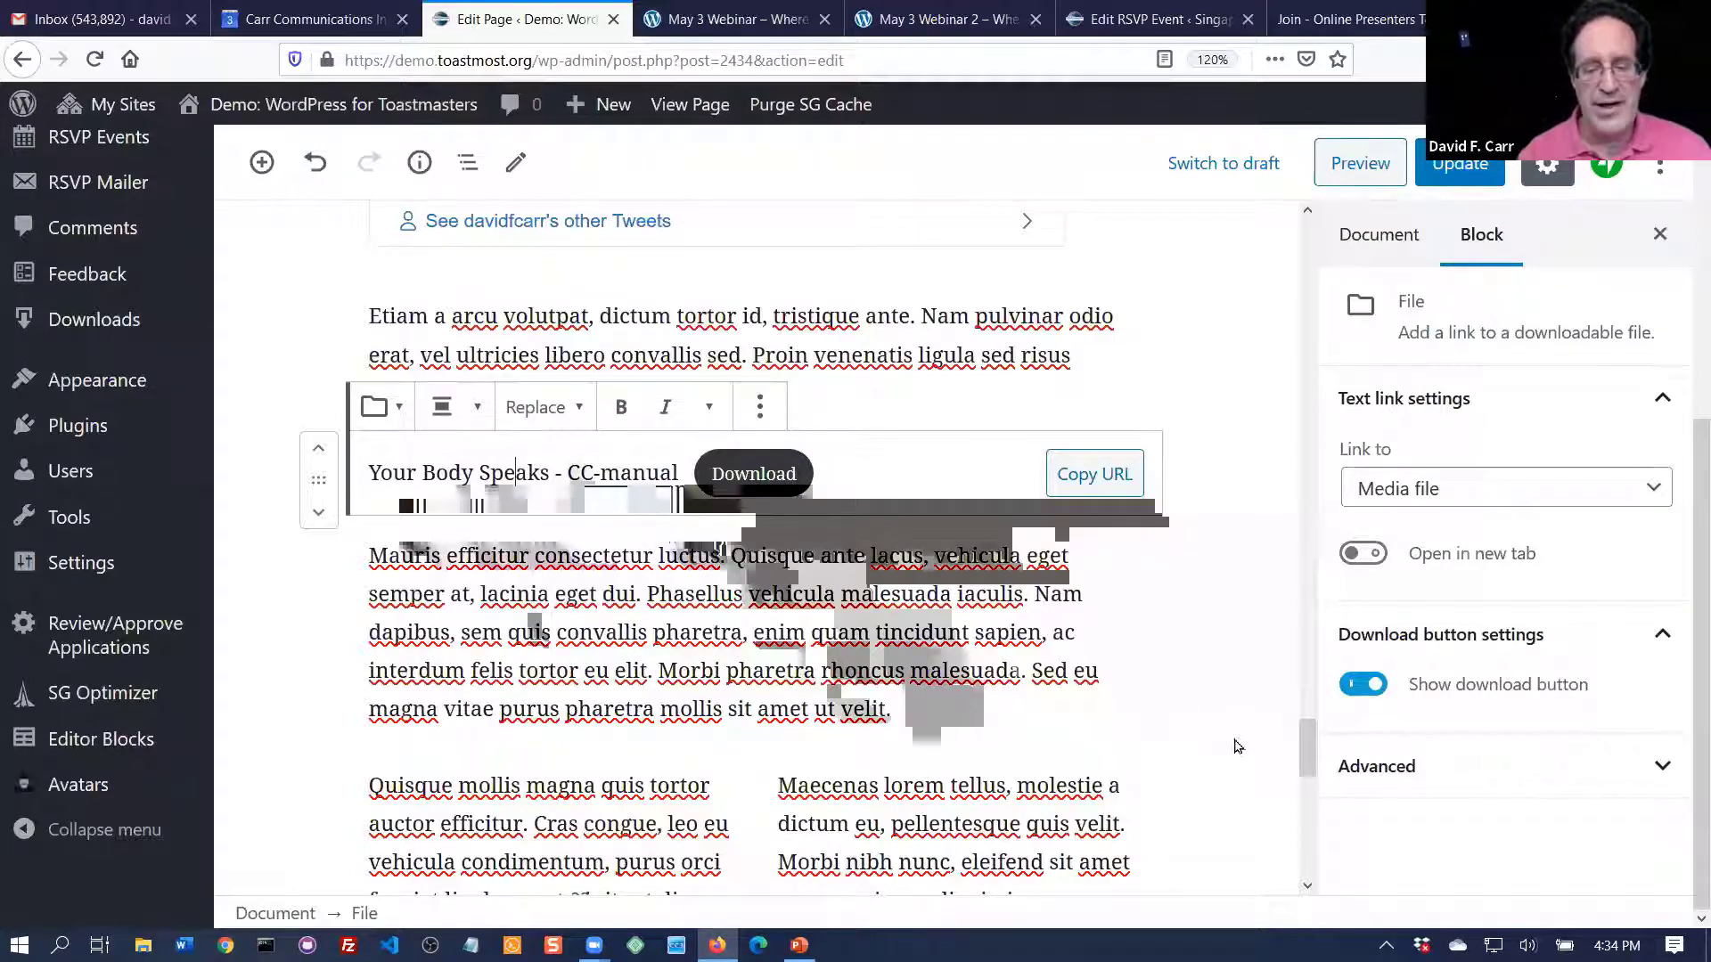
# - Select the paragraphs in both columns of the two-column block to examine its structure, and deselect the block
pyautogui.moveTo(1302, 744); pyautogui.dragTo(1302, 786)
pyautogui.doubleClick(435, 392)
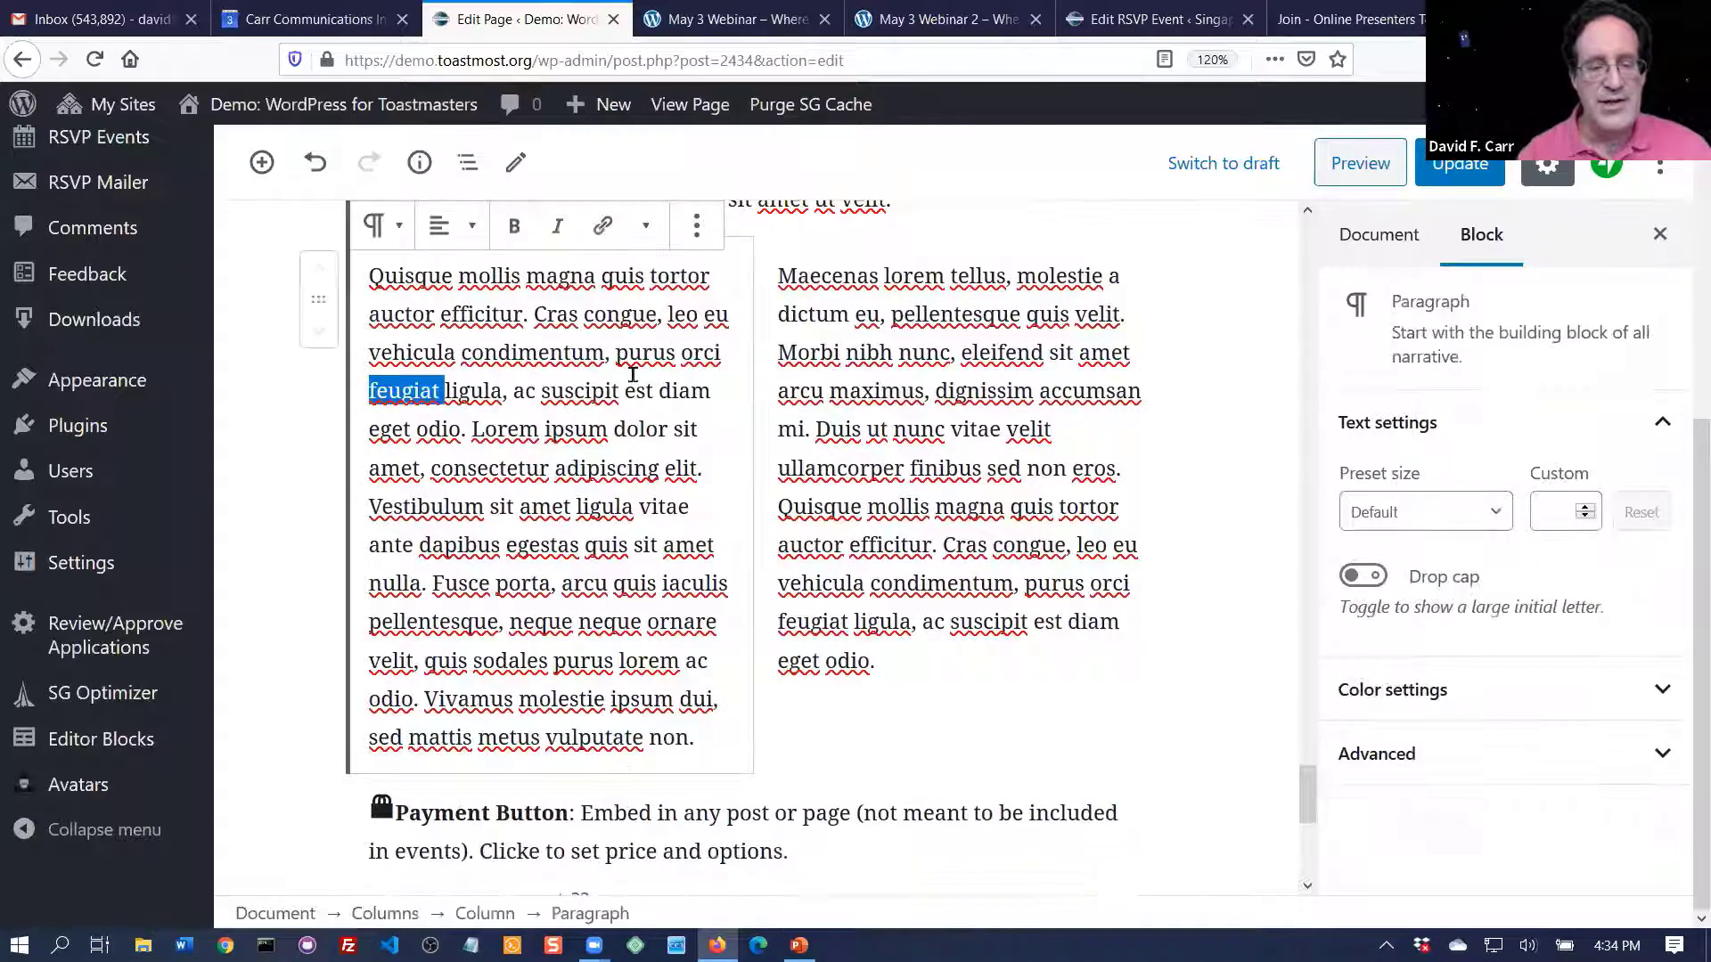
pyautogui.click(955, 393)
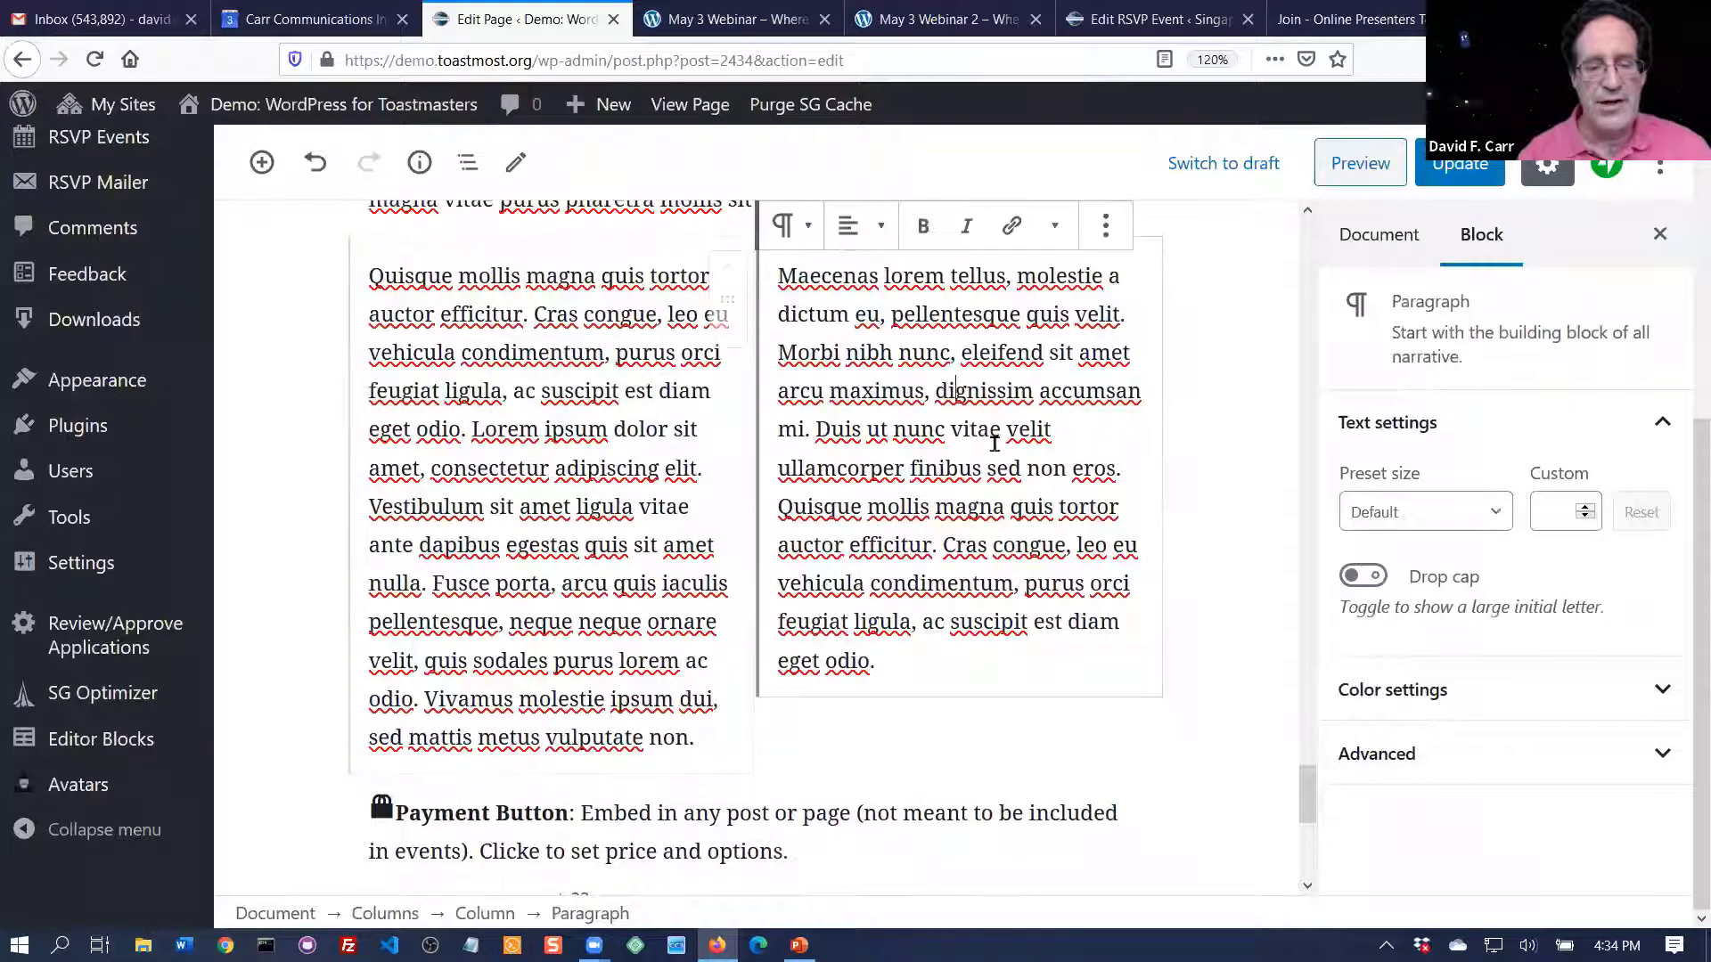
pyautogui.doubleClick(634, 465)
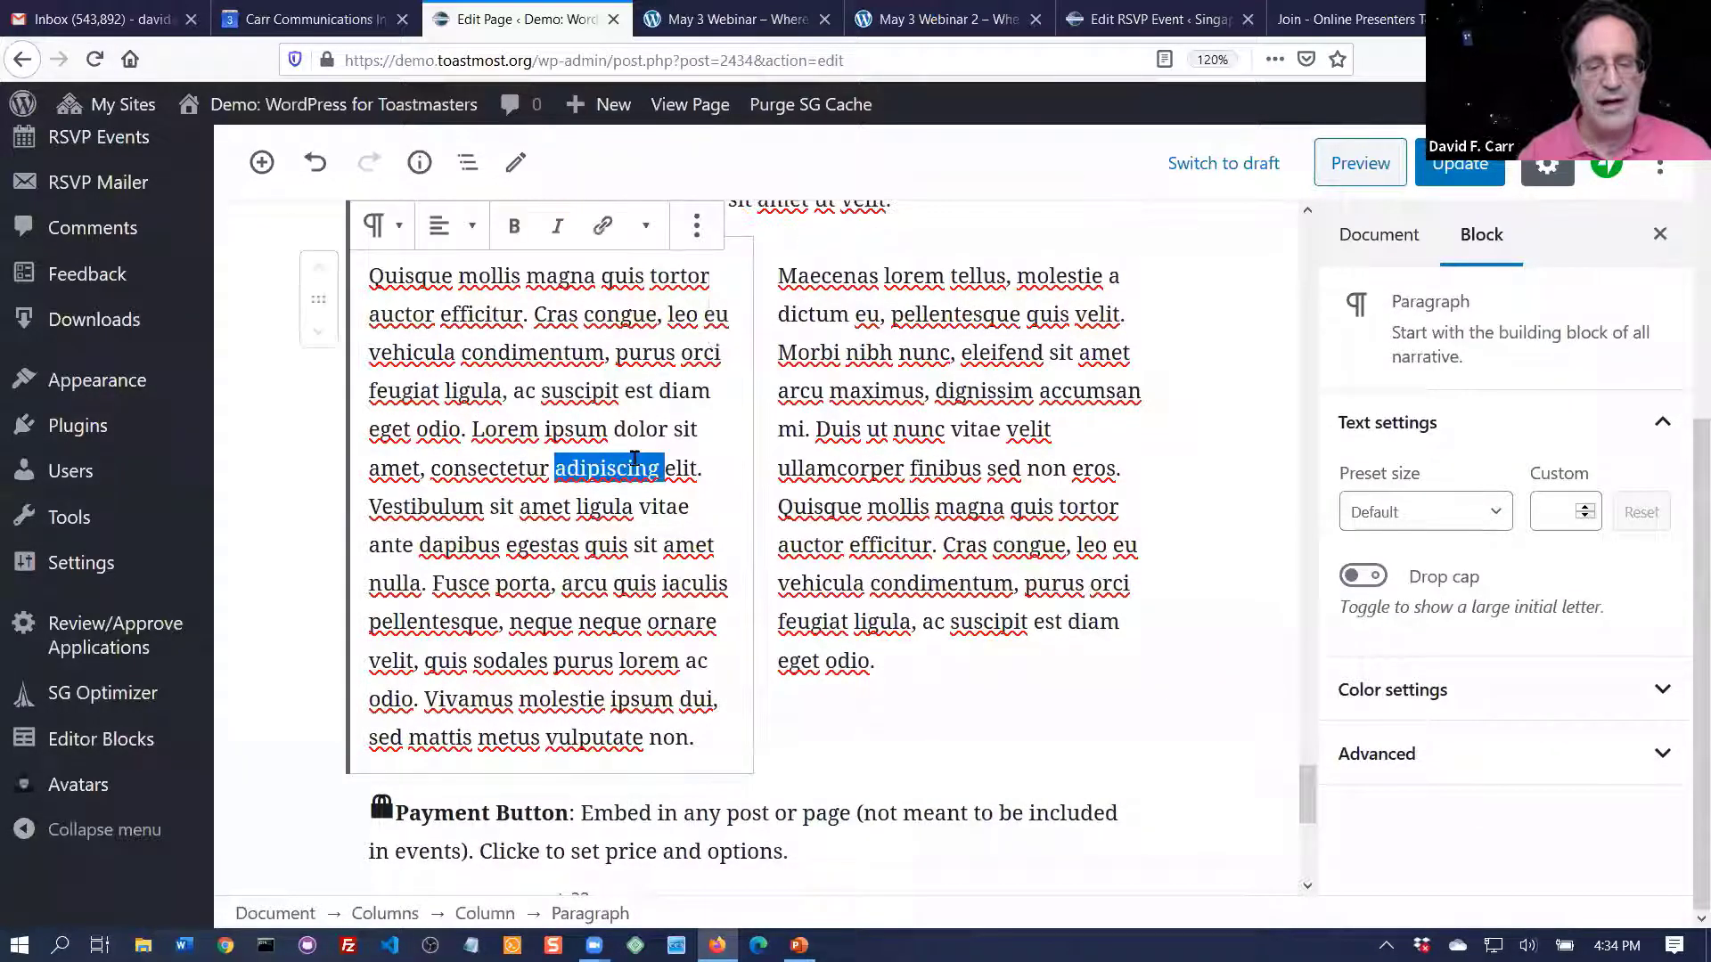
pyautogui.doubleClick(254, 465)
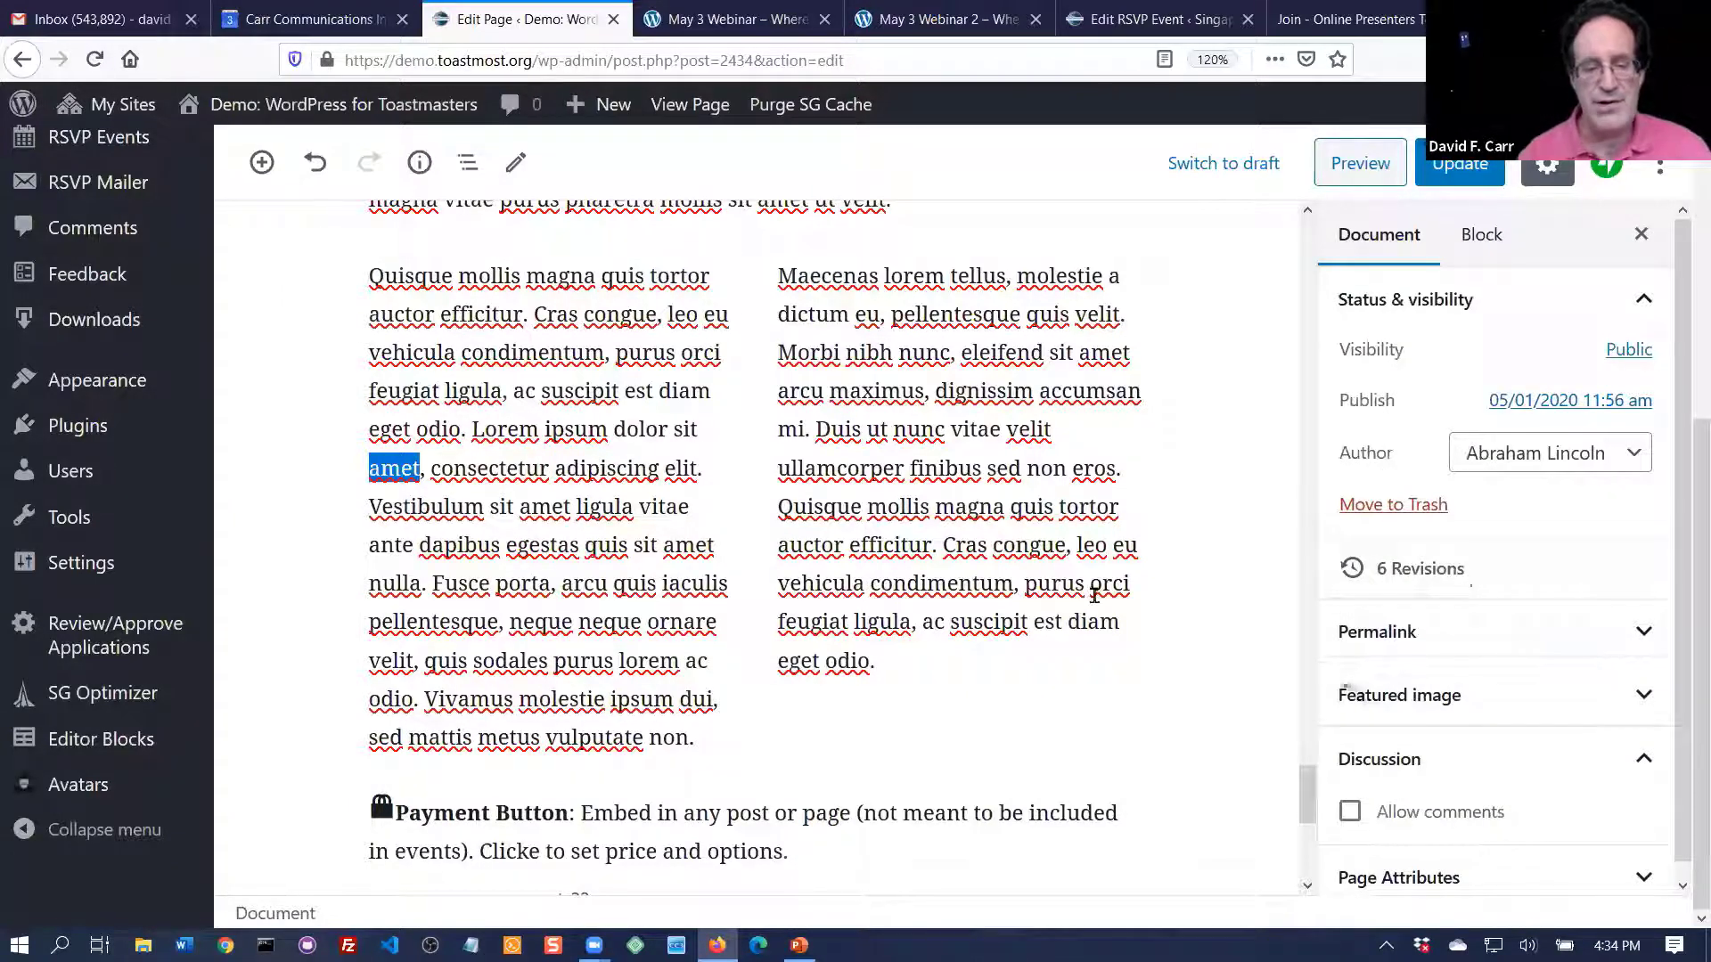
# - Select the Payment Button block at the end of the page to show its price and payment options
pyautogui.moveTo(1311, 794); pyautogui.dragTo(1315, 822)
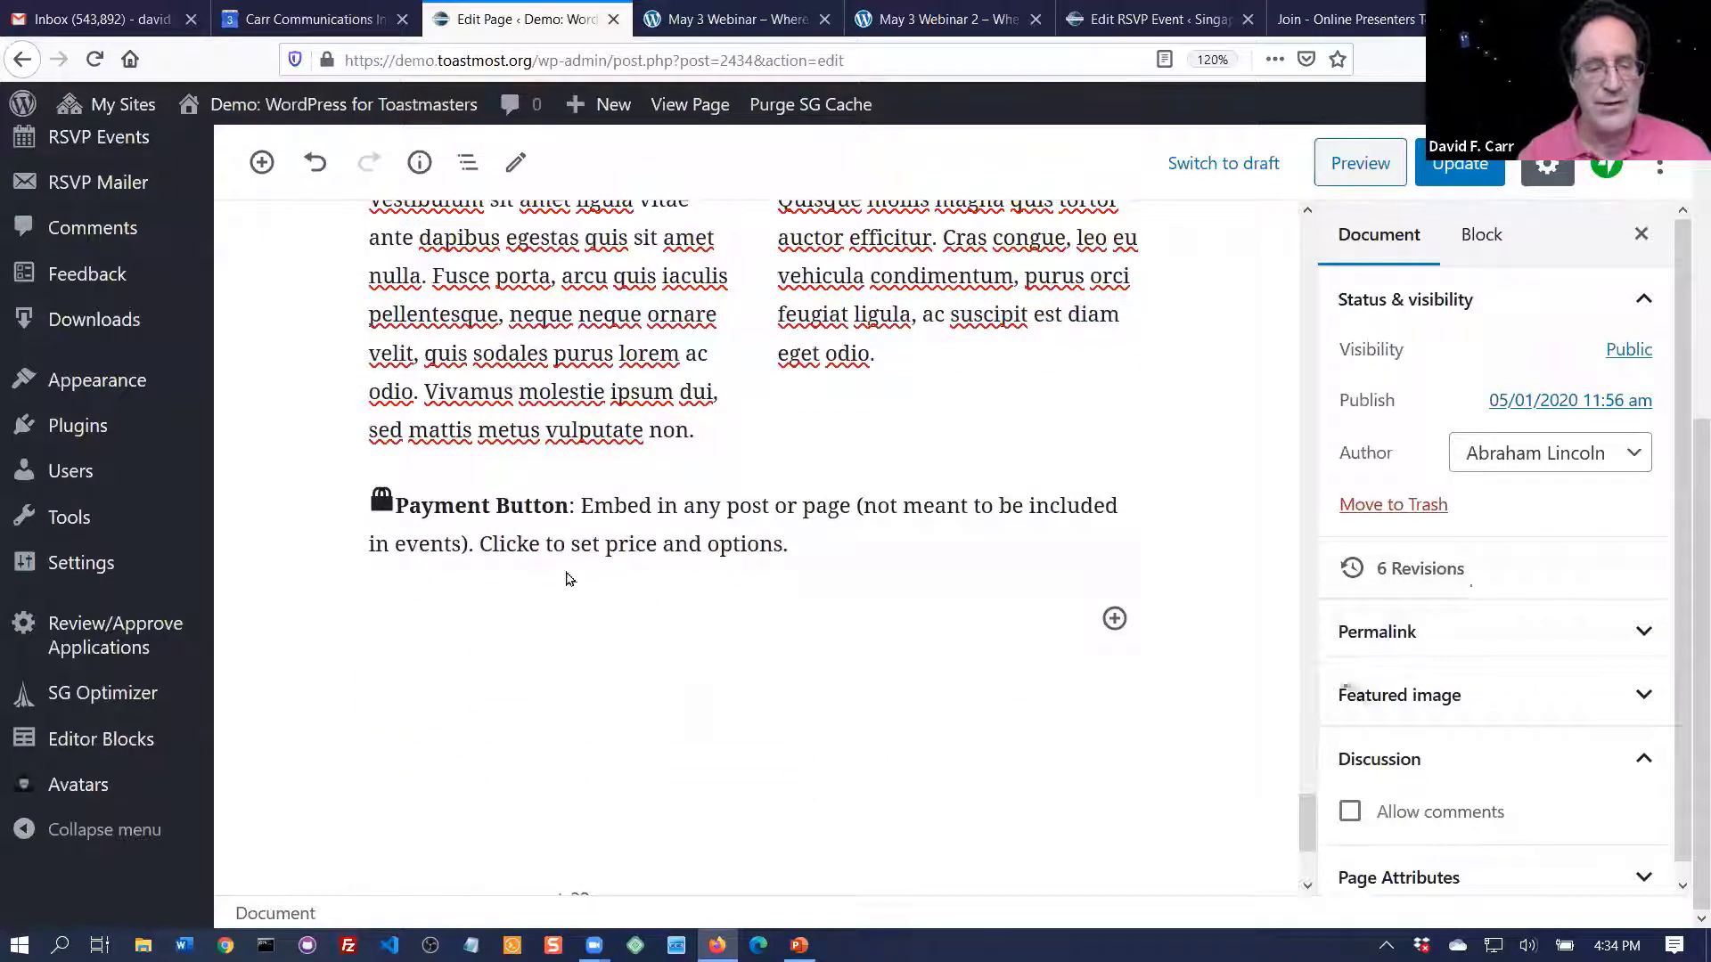
pyautogui.doubleClick(593, 501)
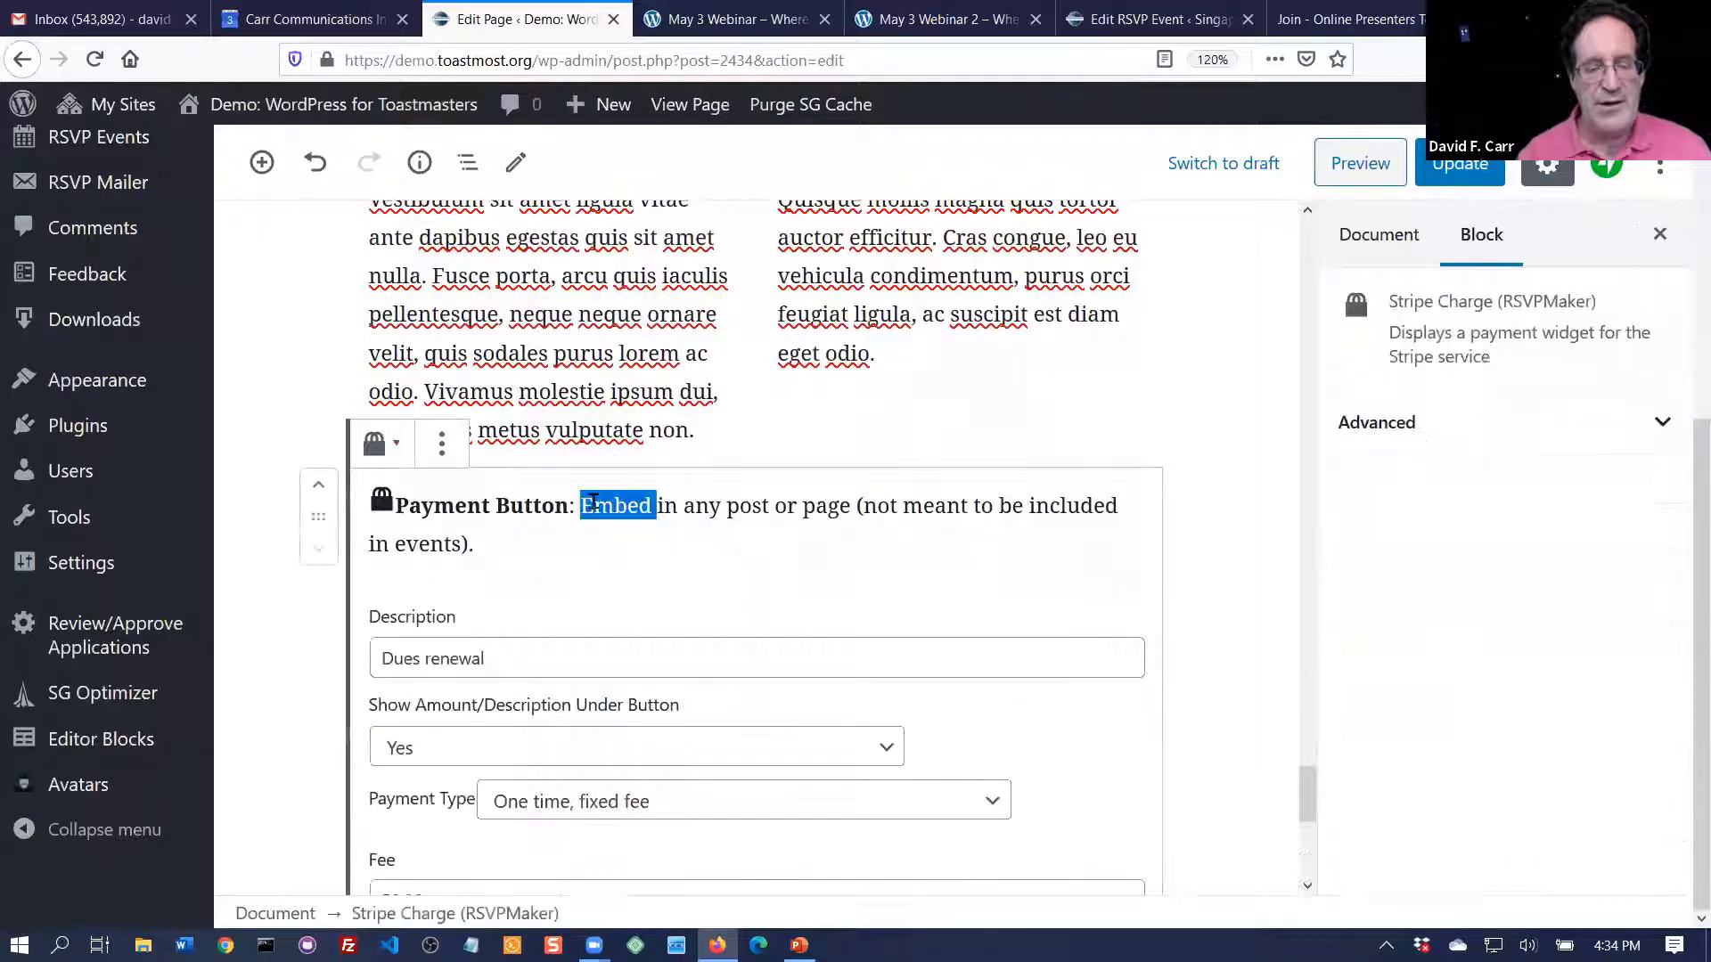
# - Examine the Payment Button block's introductory text, description and fee fields
pyautogui.moveTo(1306, 793)
pyautogui.mouseDown()
pyautogui.moveTo(1313, 830)
pyautogui.moveTo(1316, 813)
pyautogui.mouseUp()
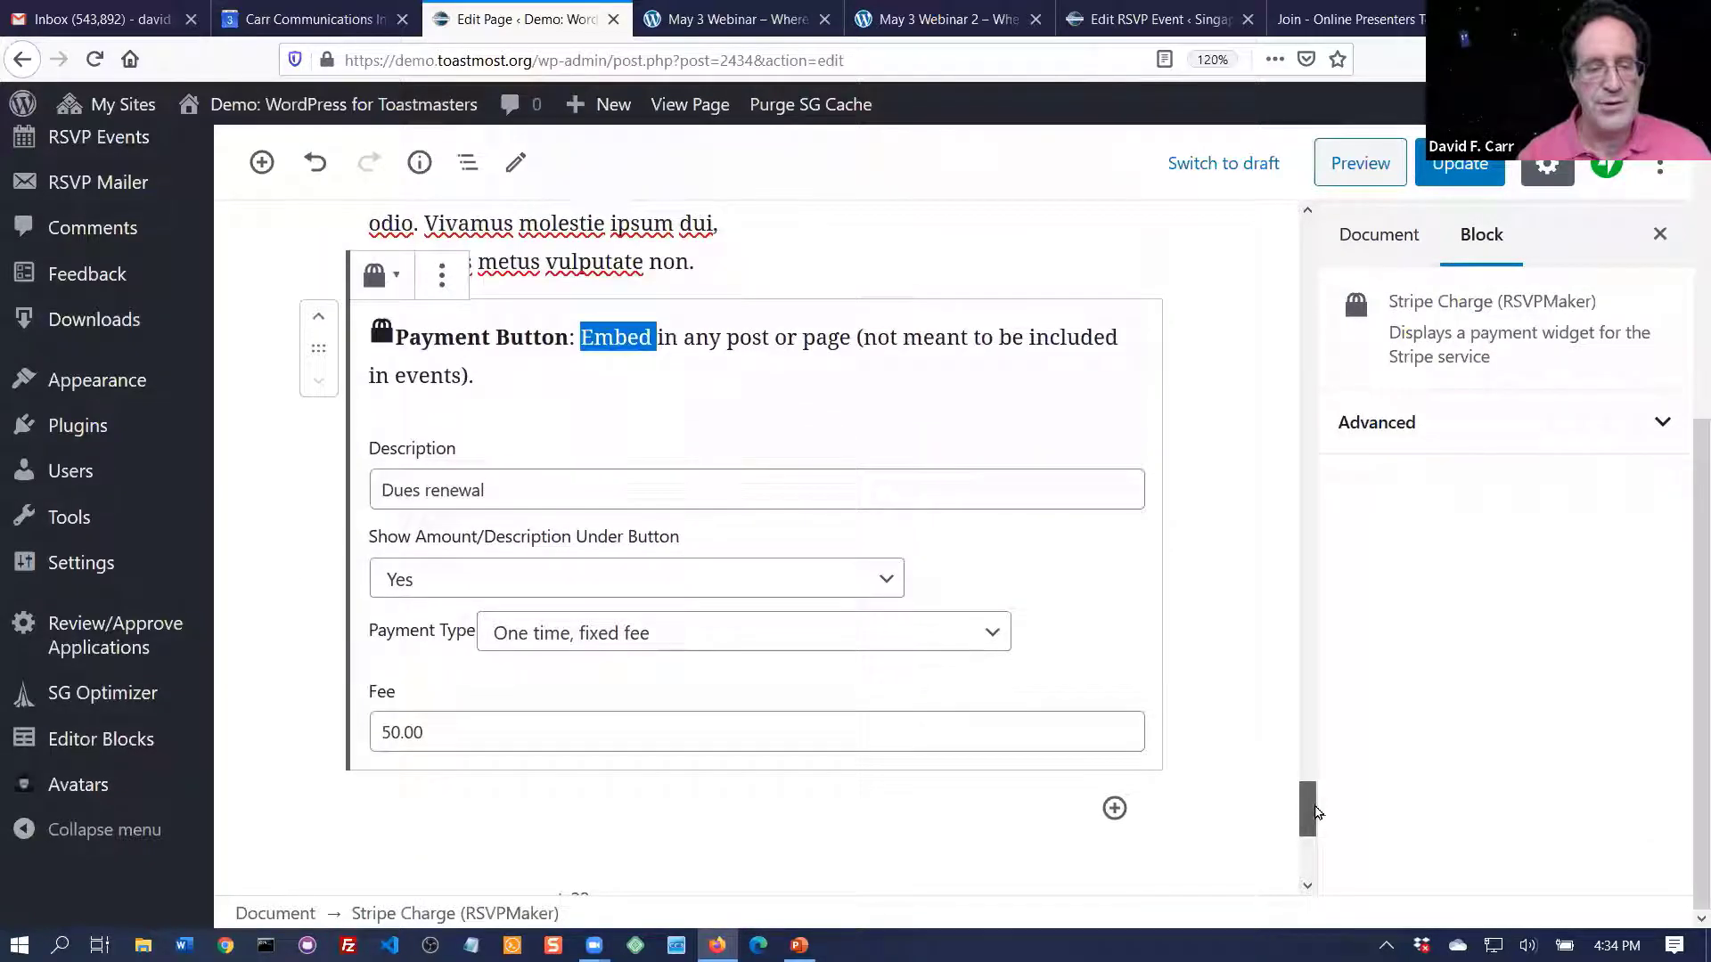
pyautogui.click(1195, 470)
pyautogui.doubleClick(681, 329)
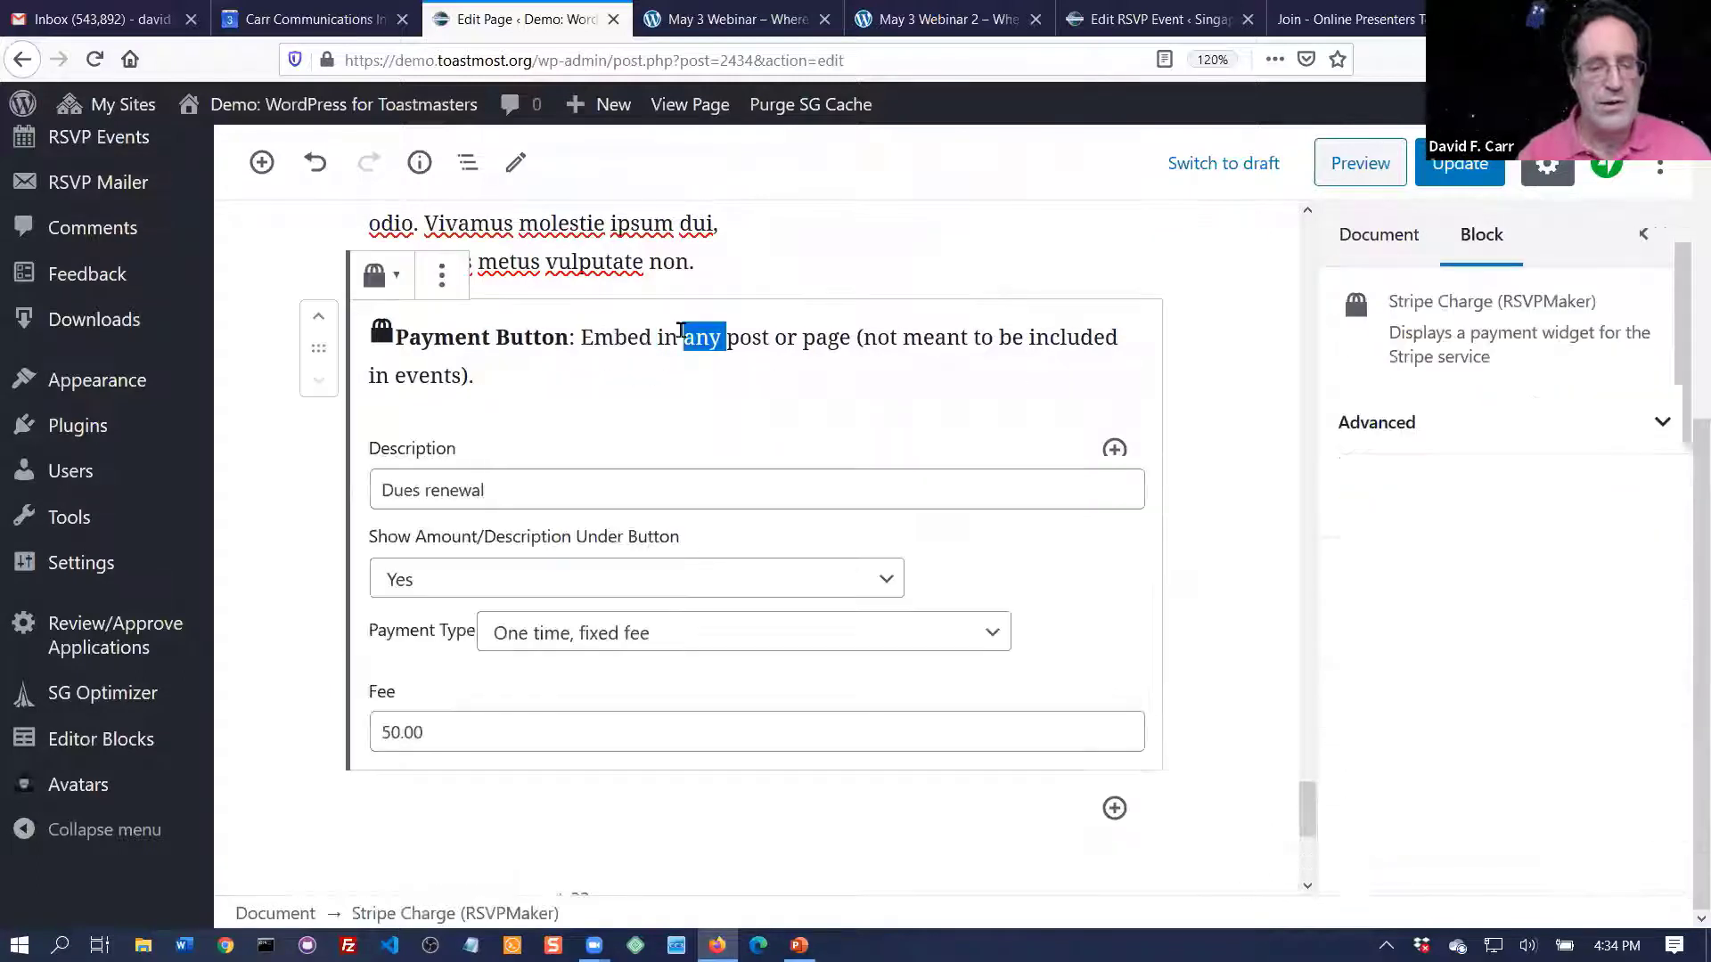
pyautogui.click(565, 483)
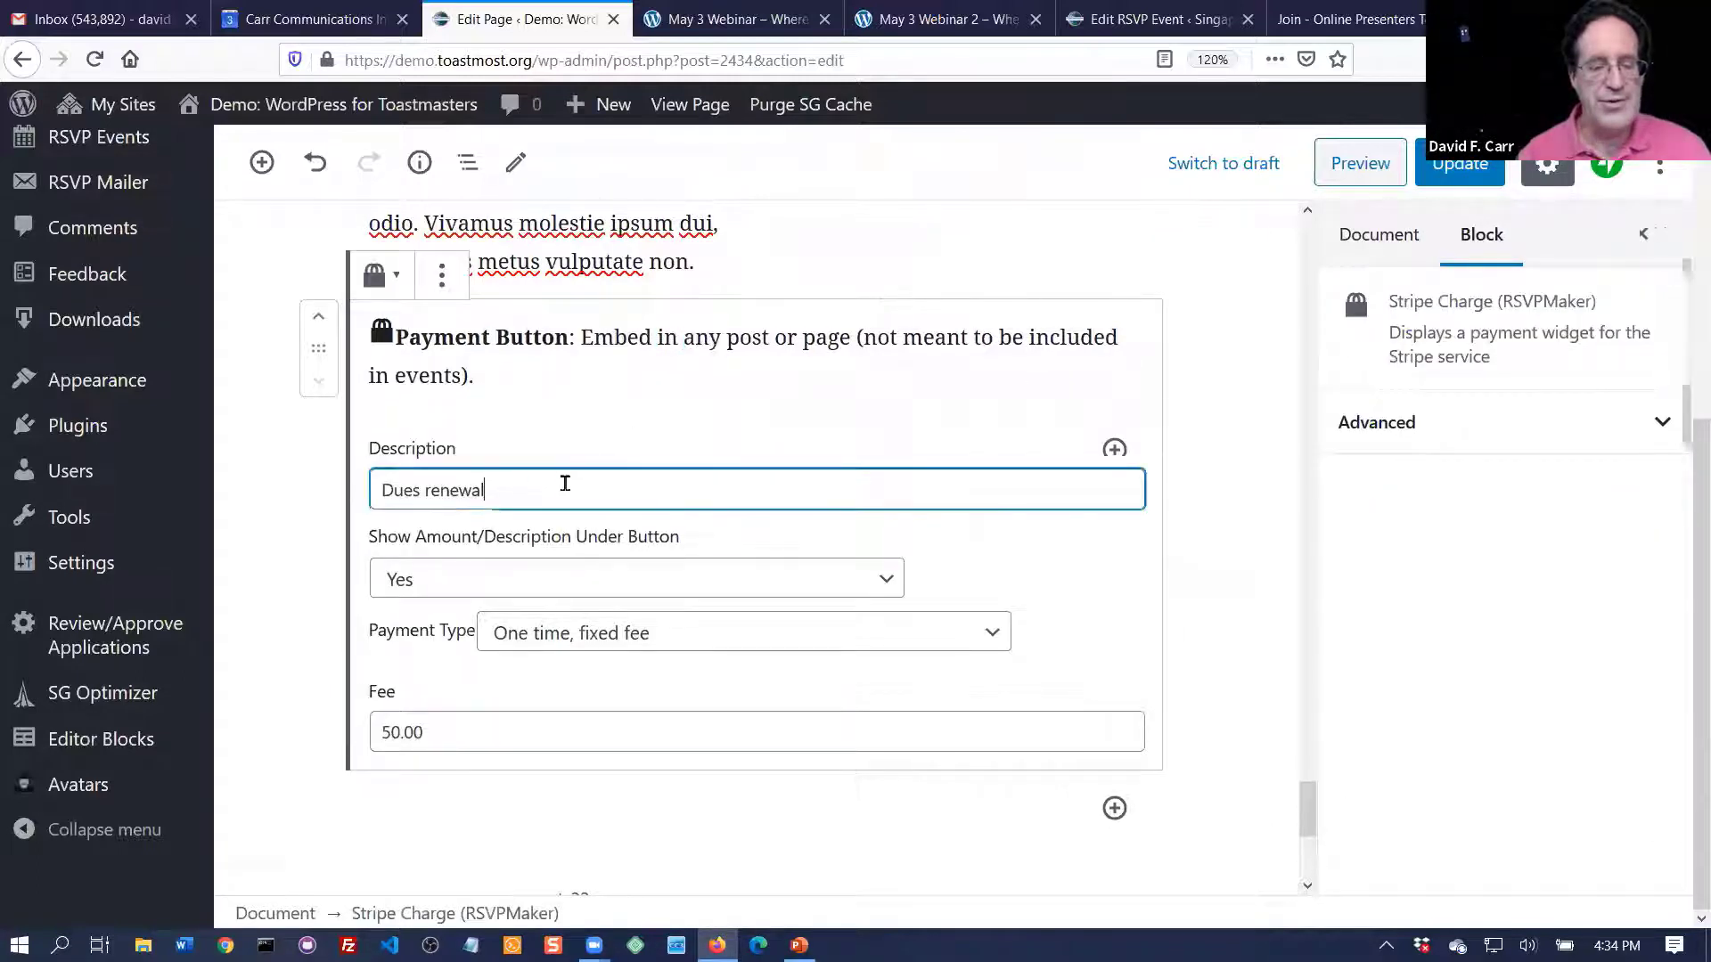
pyautogui.click(471, 741)
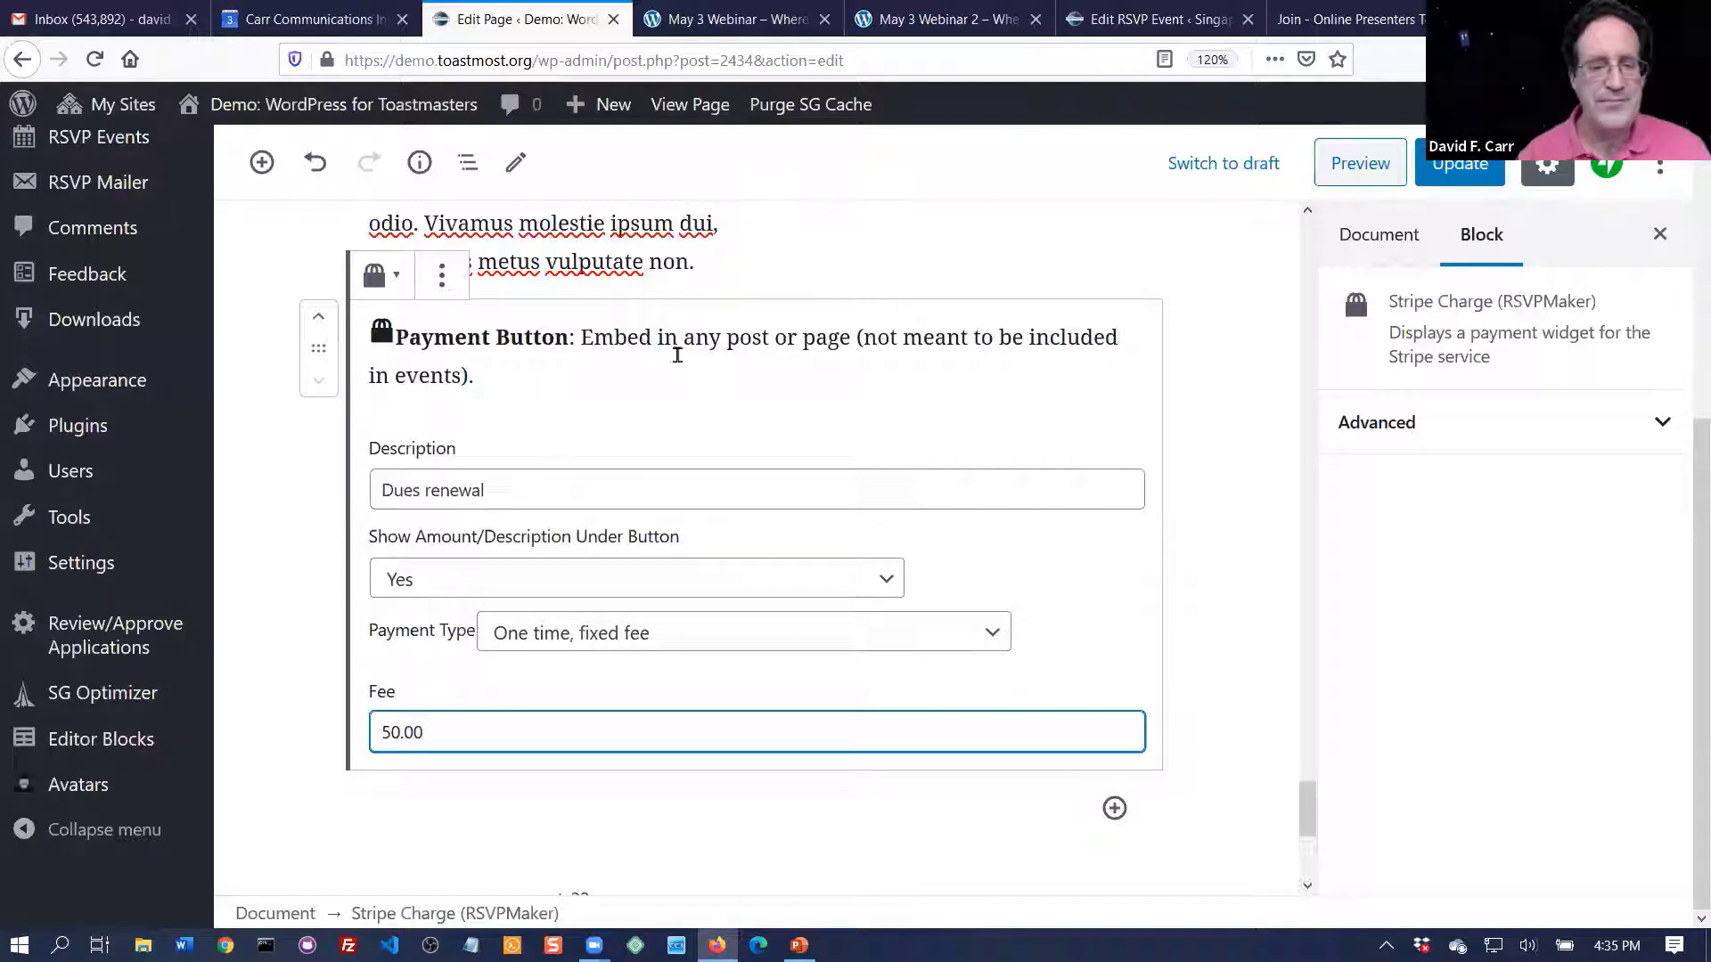
# - Save the changes to the Blocks page and open its published version
pyautogui.click(1452, 172)
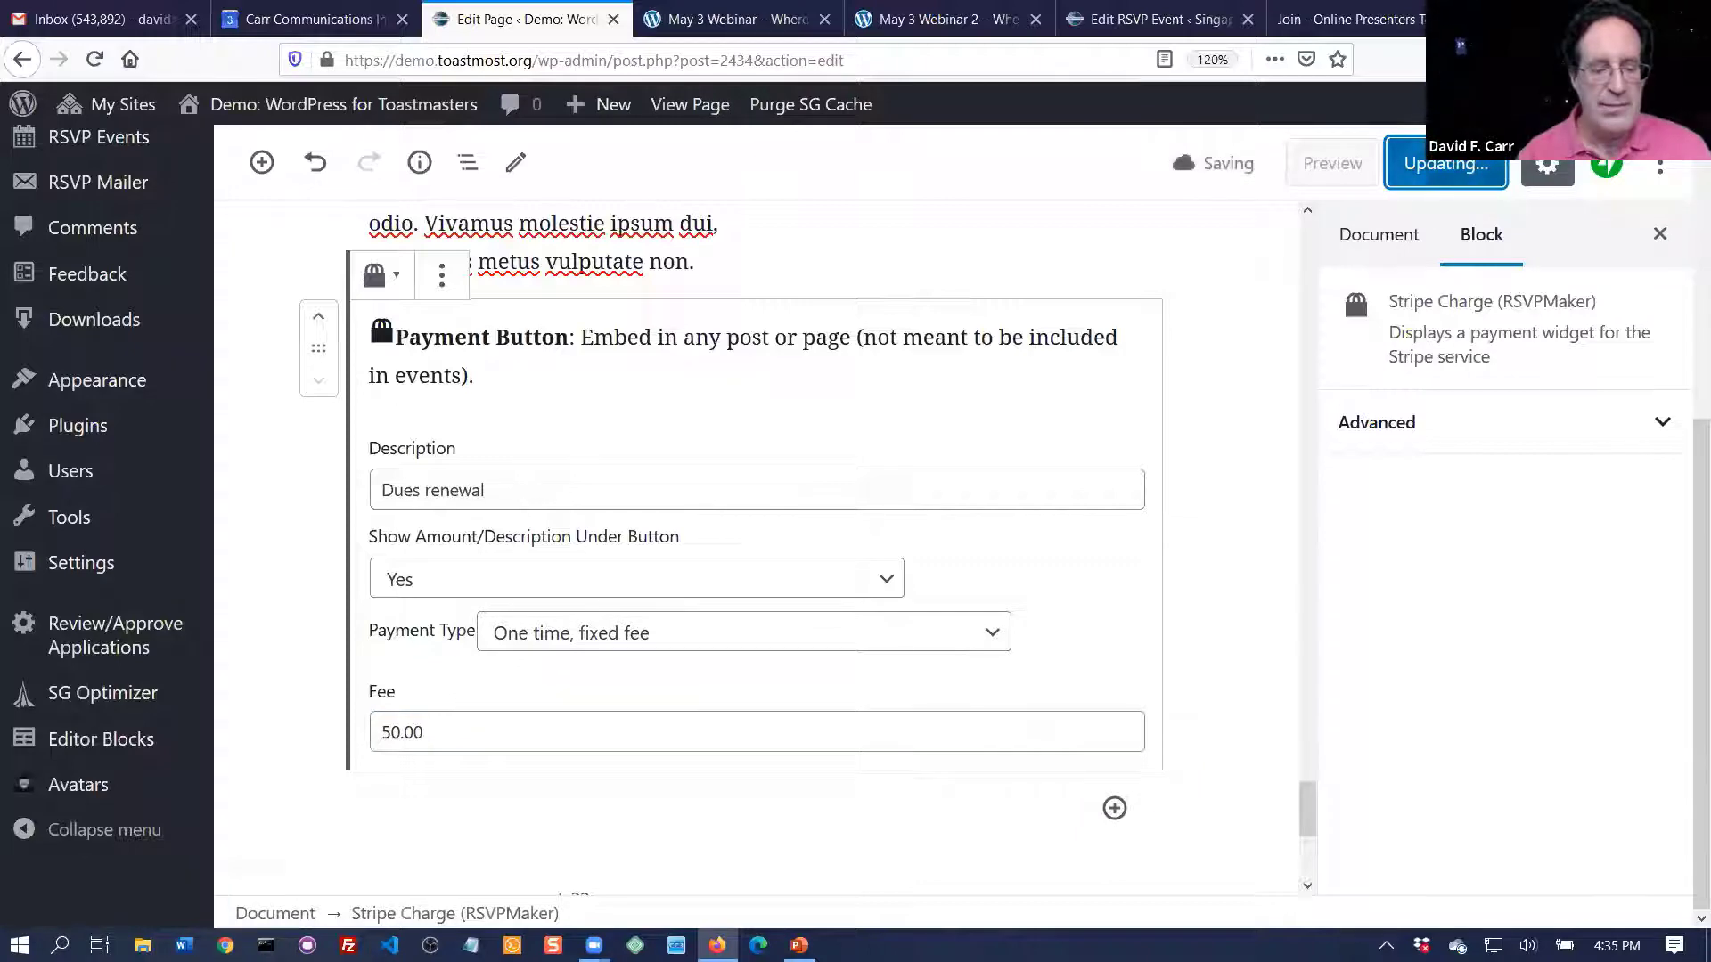
pyautogui.click(709, 116)
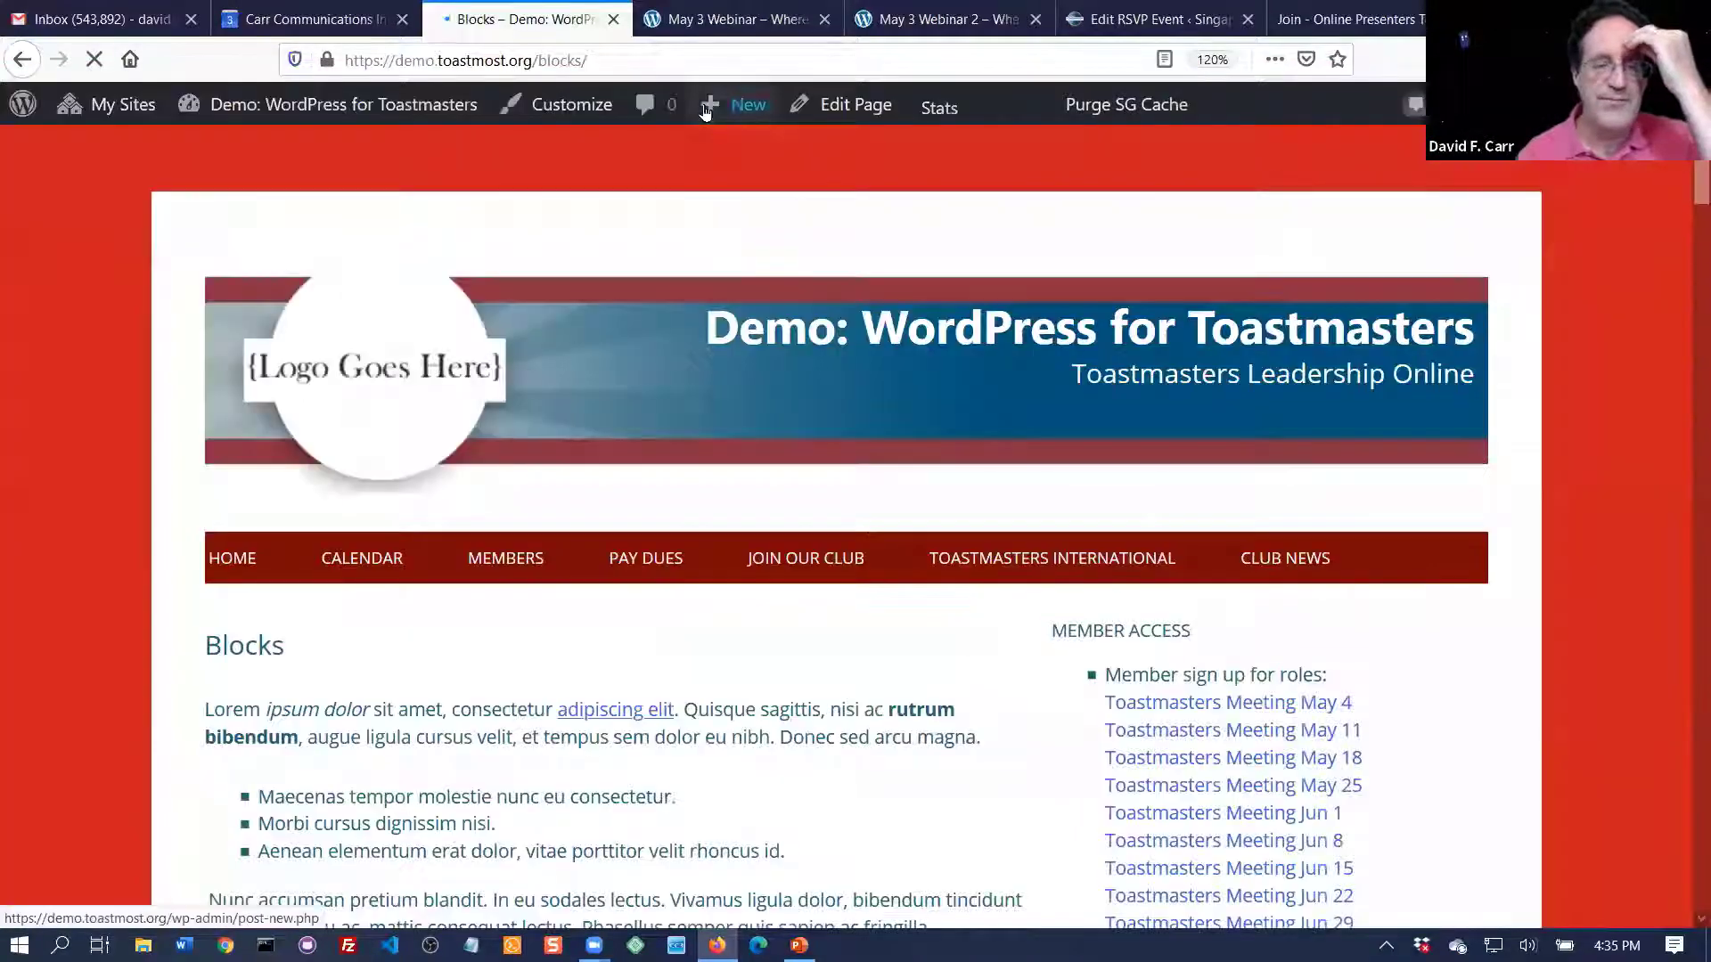
# - Review how the published page displays its text, image, video, tweet, file, column and payment button blocks
pyautogui.scroll(-5, 1270, 264)
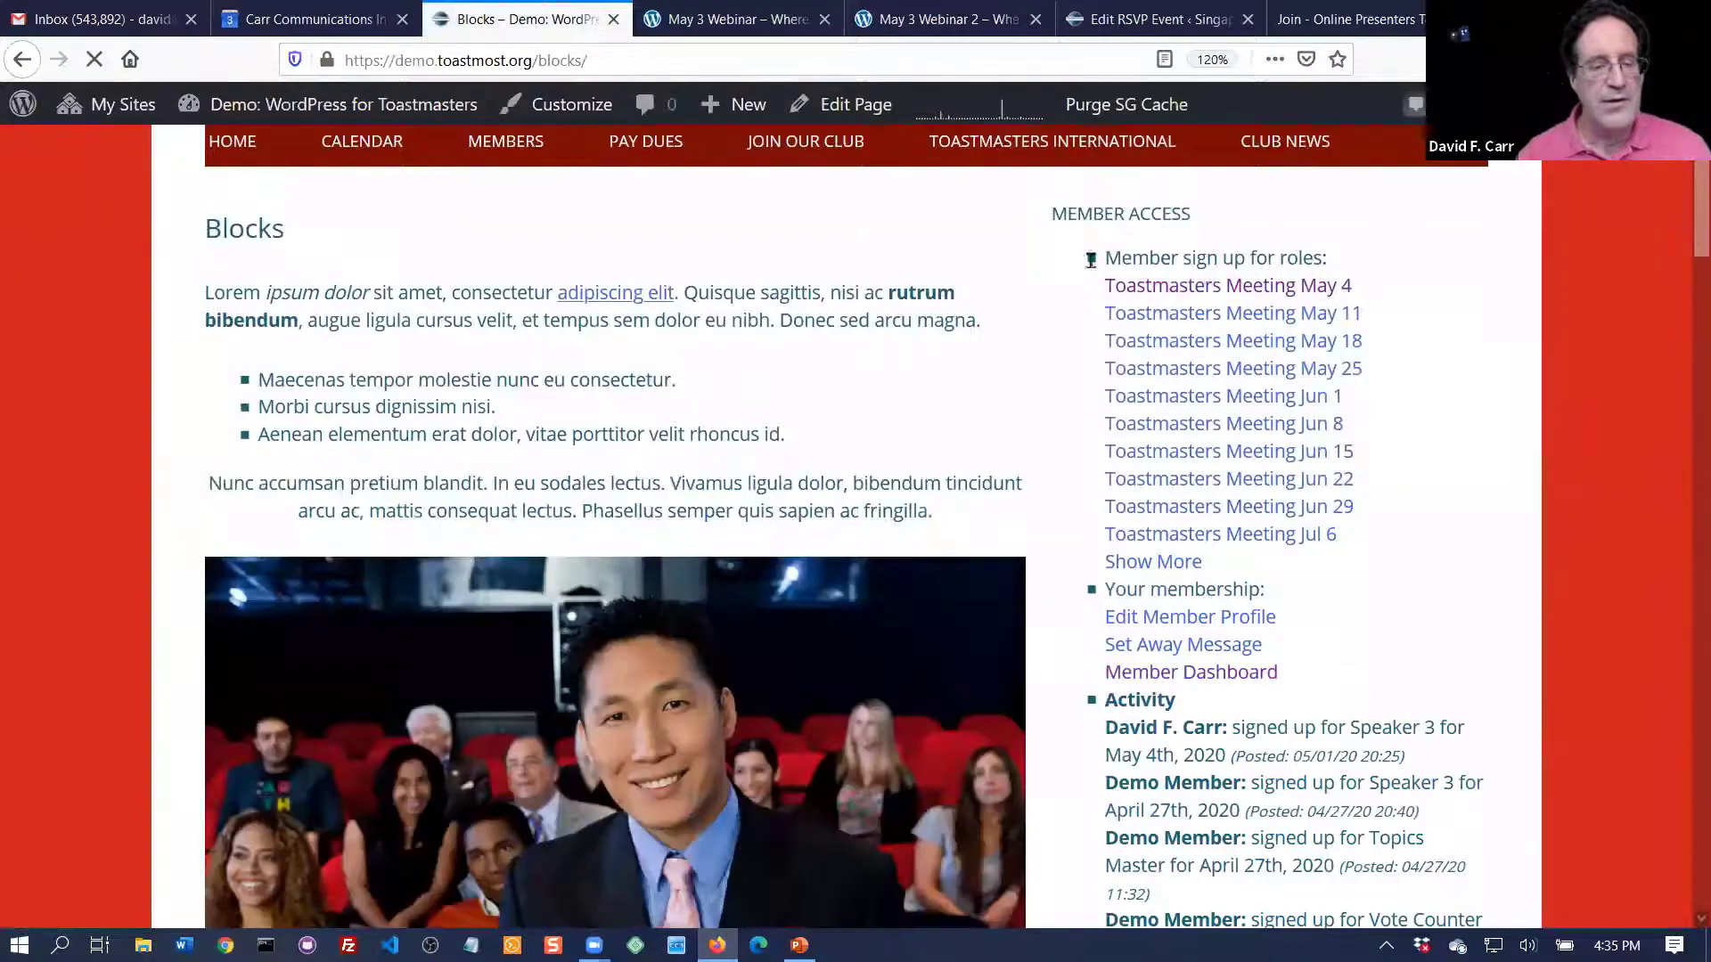
pyautogui.scroll(-3, 1023, 280)
pyautogui.scroll(2, 1014, 284)
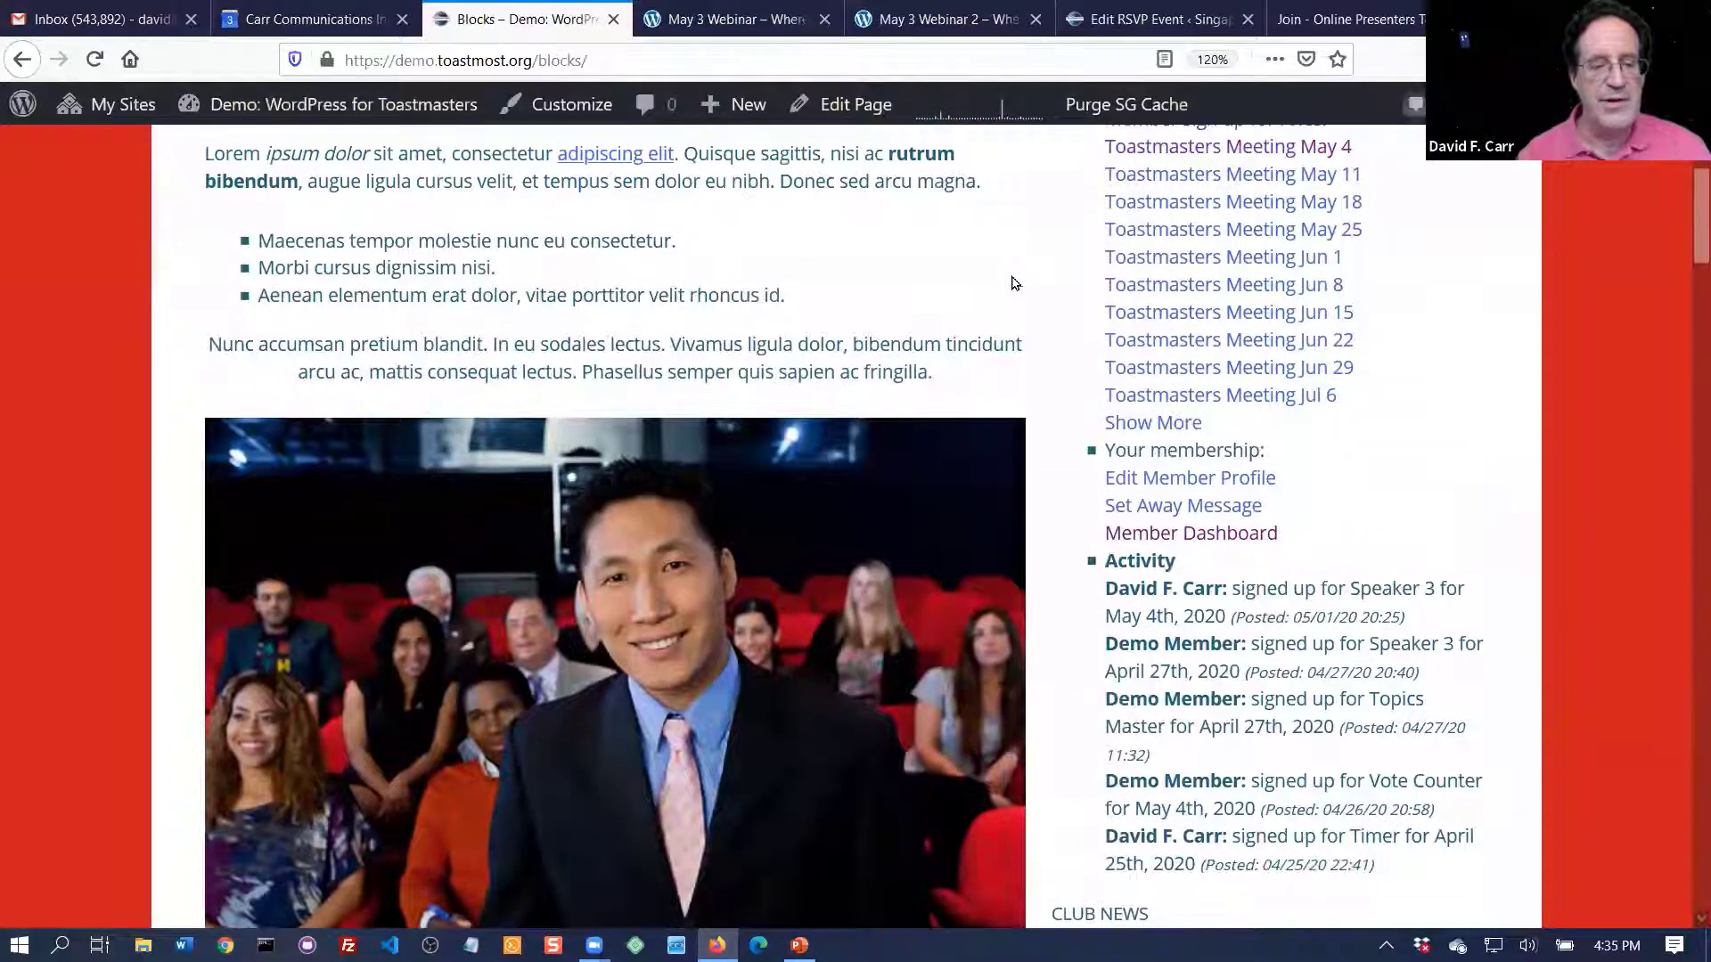
pyautogui.scroll(-10, 1012, 284)
pyautogui.scroll(-6, 1013, 285)
pyautogui.scroll(-13, 1012, 286)
pyautogui.scroll(-7, 1013, 285)
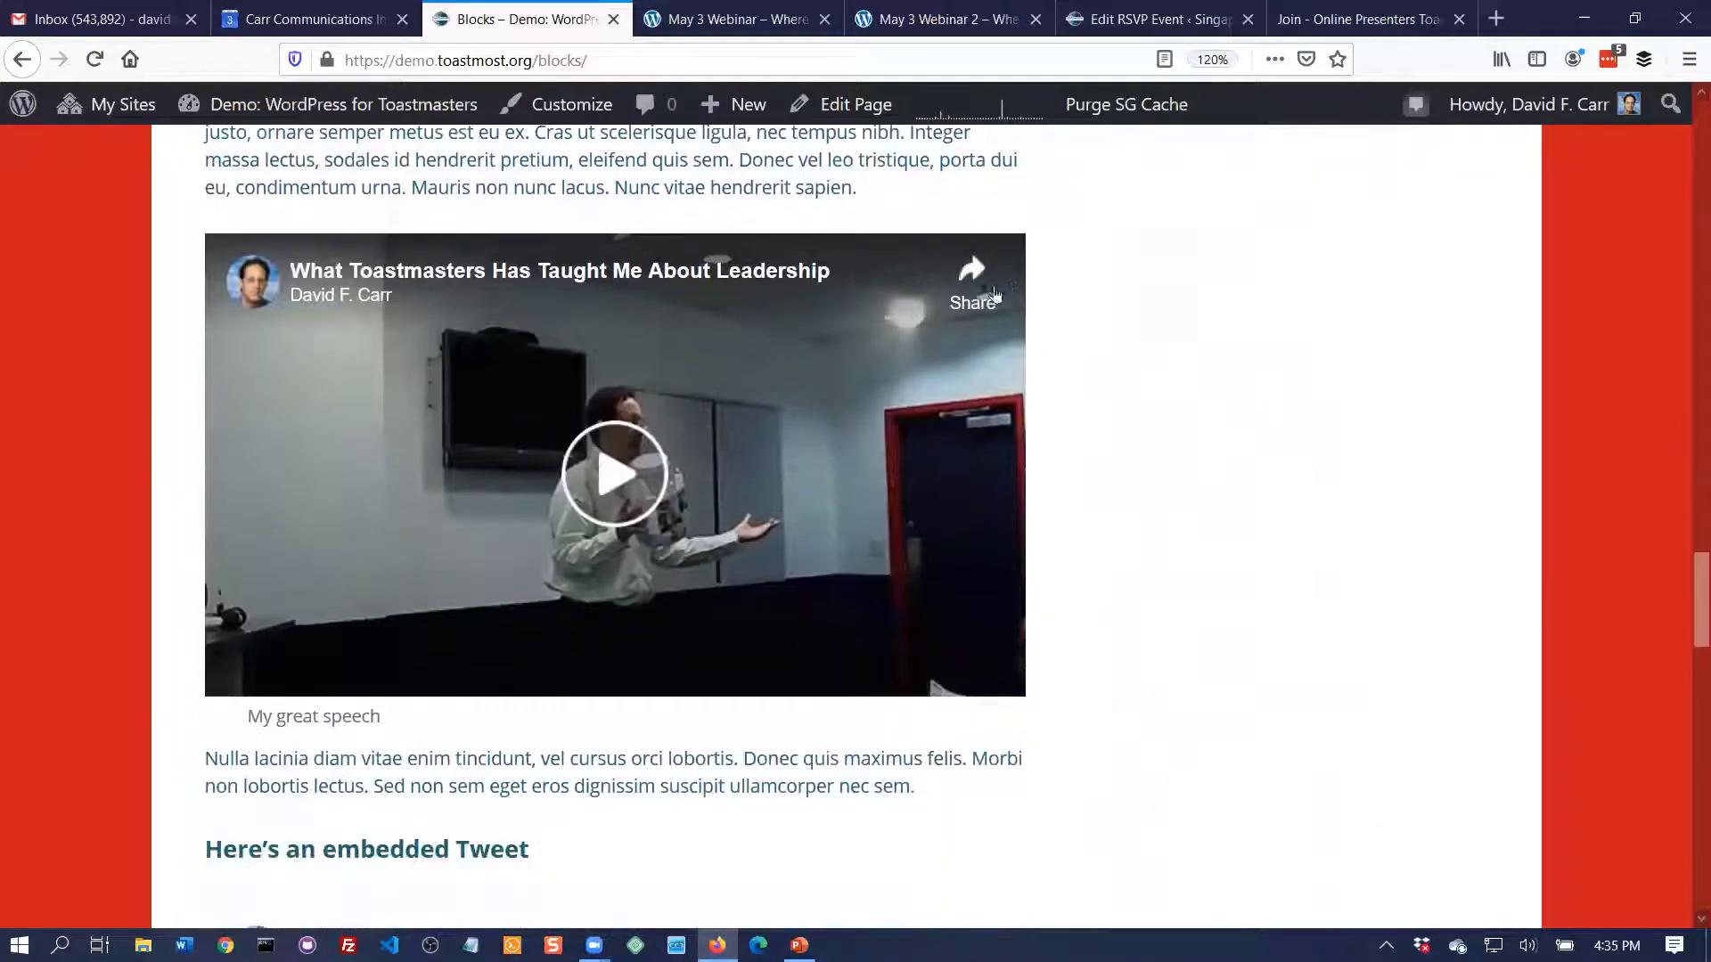
pyautogui.scroll(-10, 1010, 285)
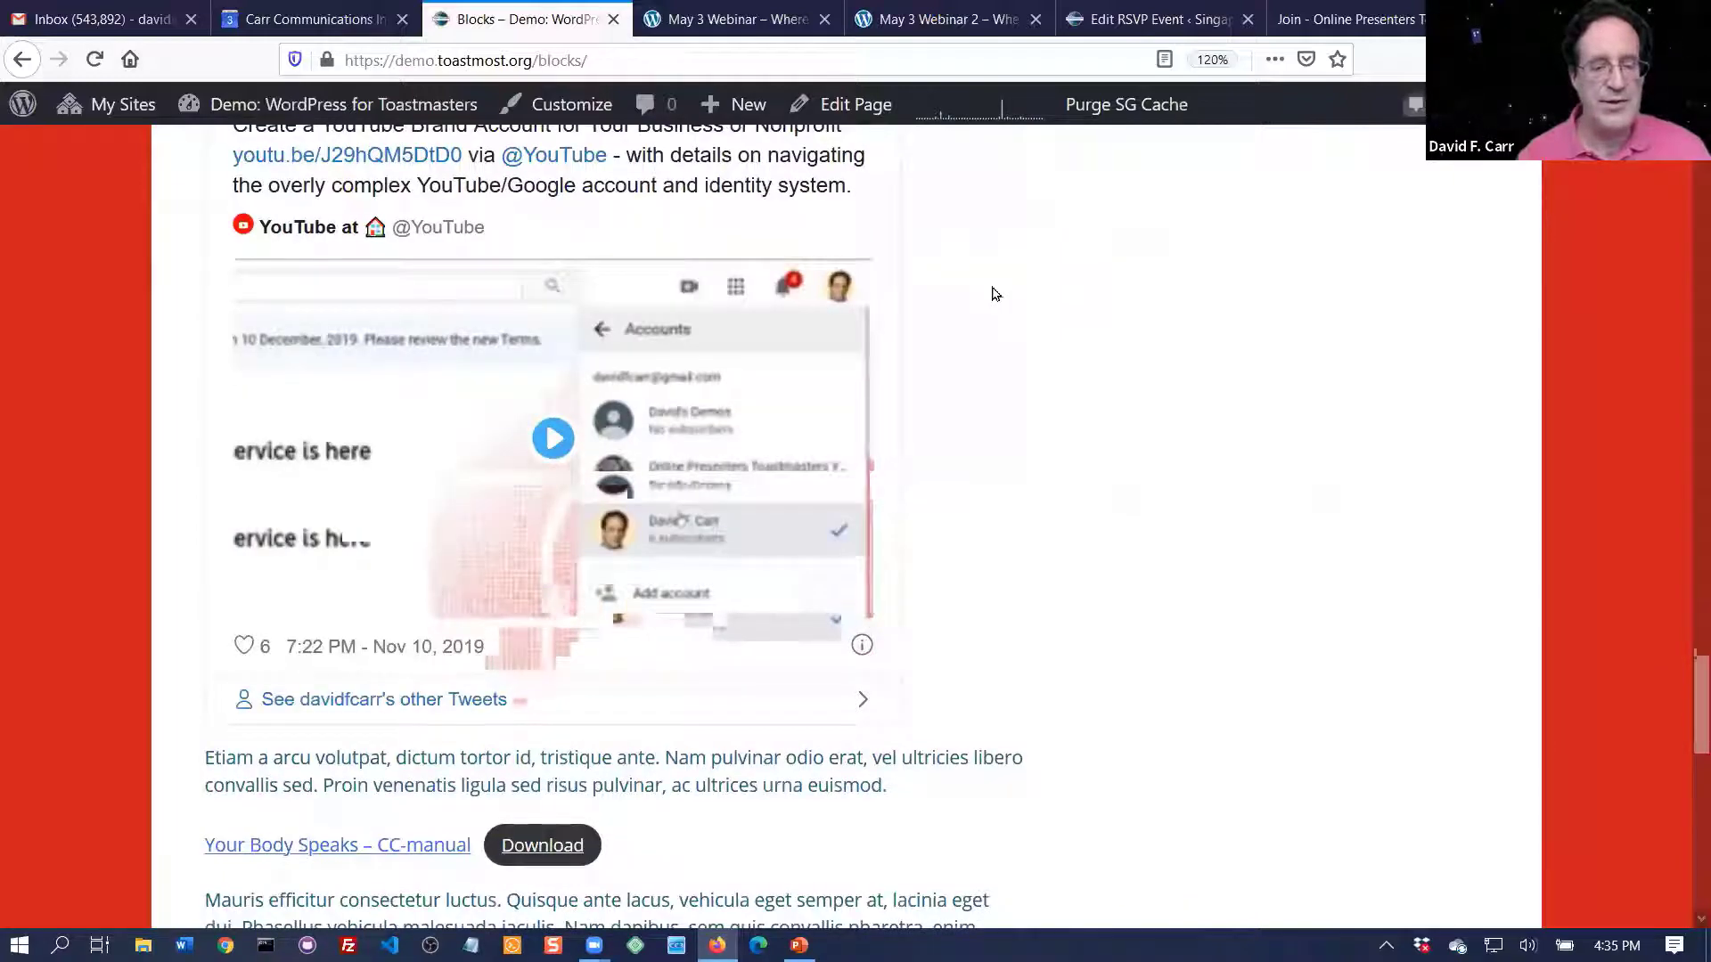
pyautogui.scroll(2, 996, 294)
pyautogui.scroll(-5, 996, 294)
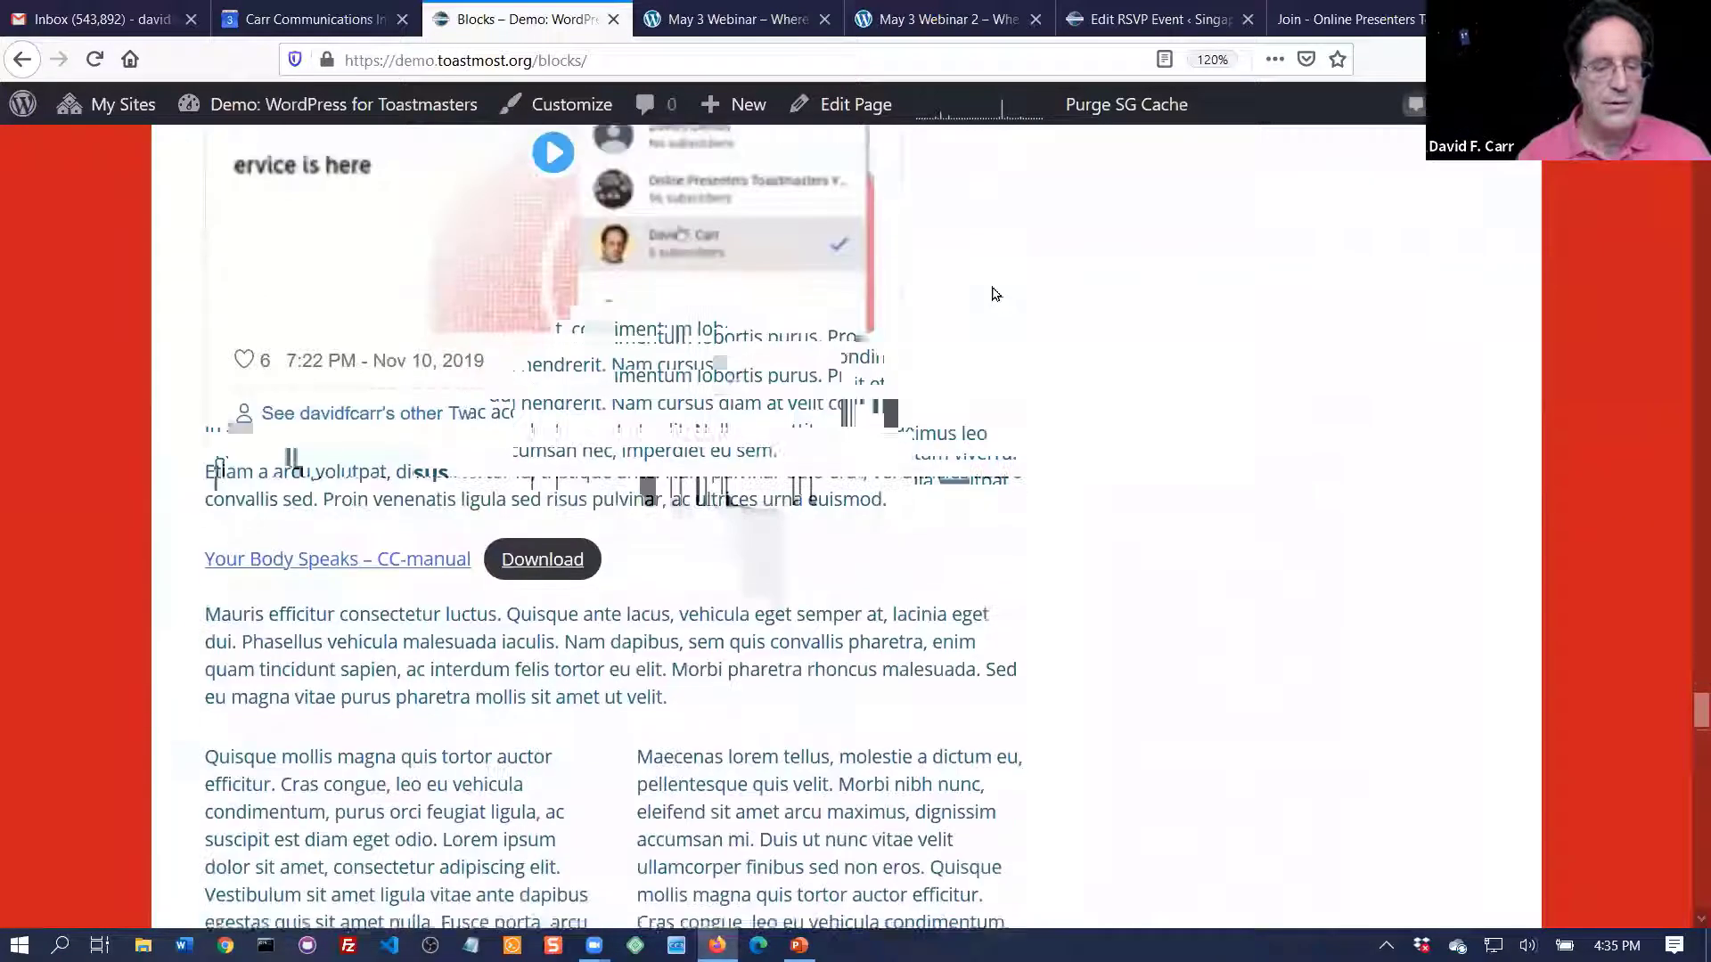
pyautogui.scroll(-3, 996, 294)
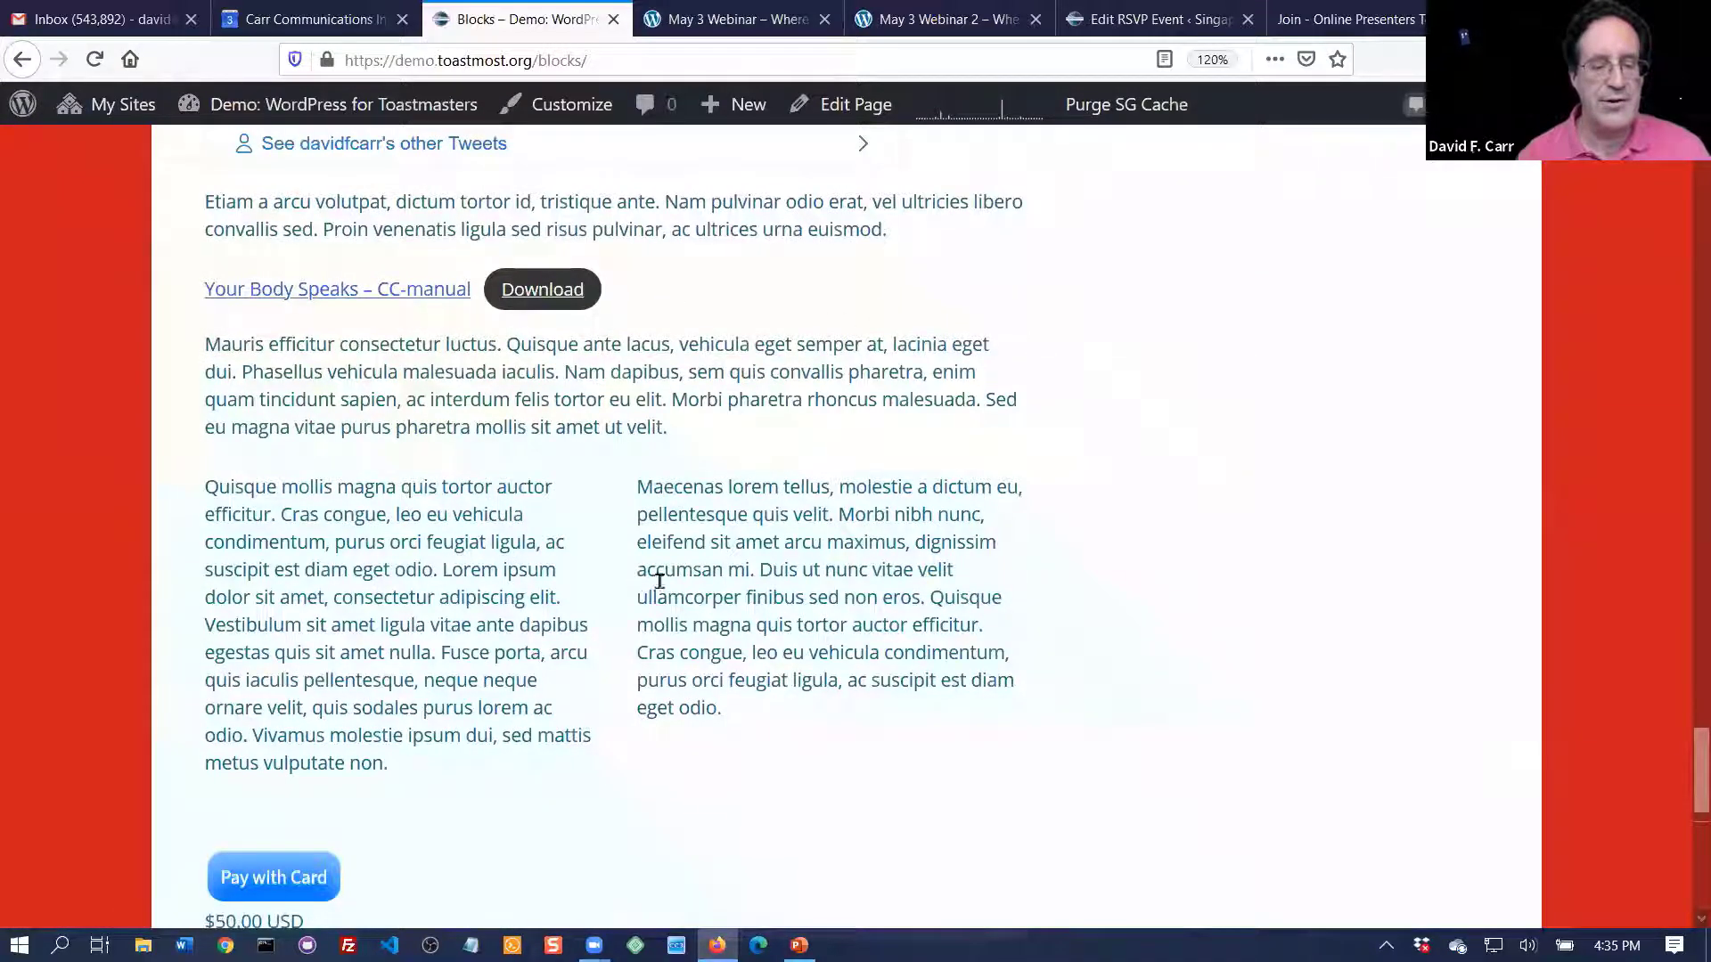
pyautogui.scroll(-6, 498, 599)
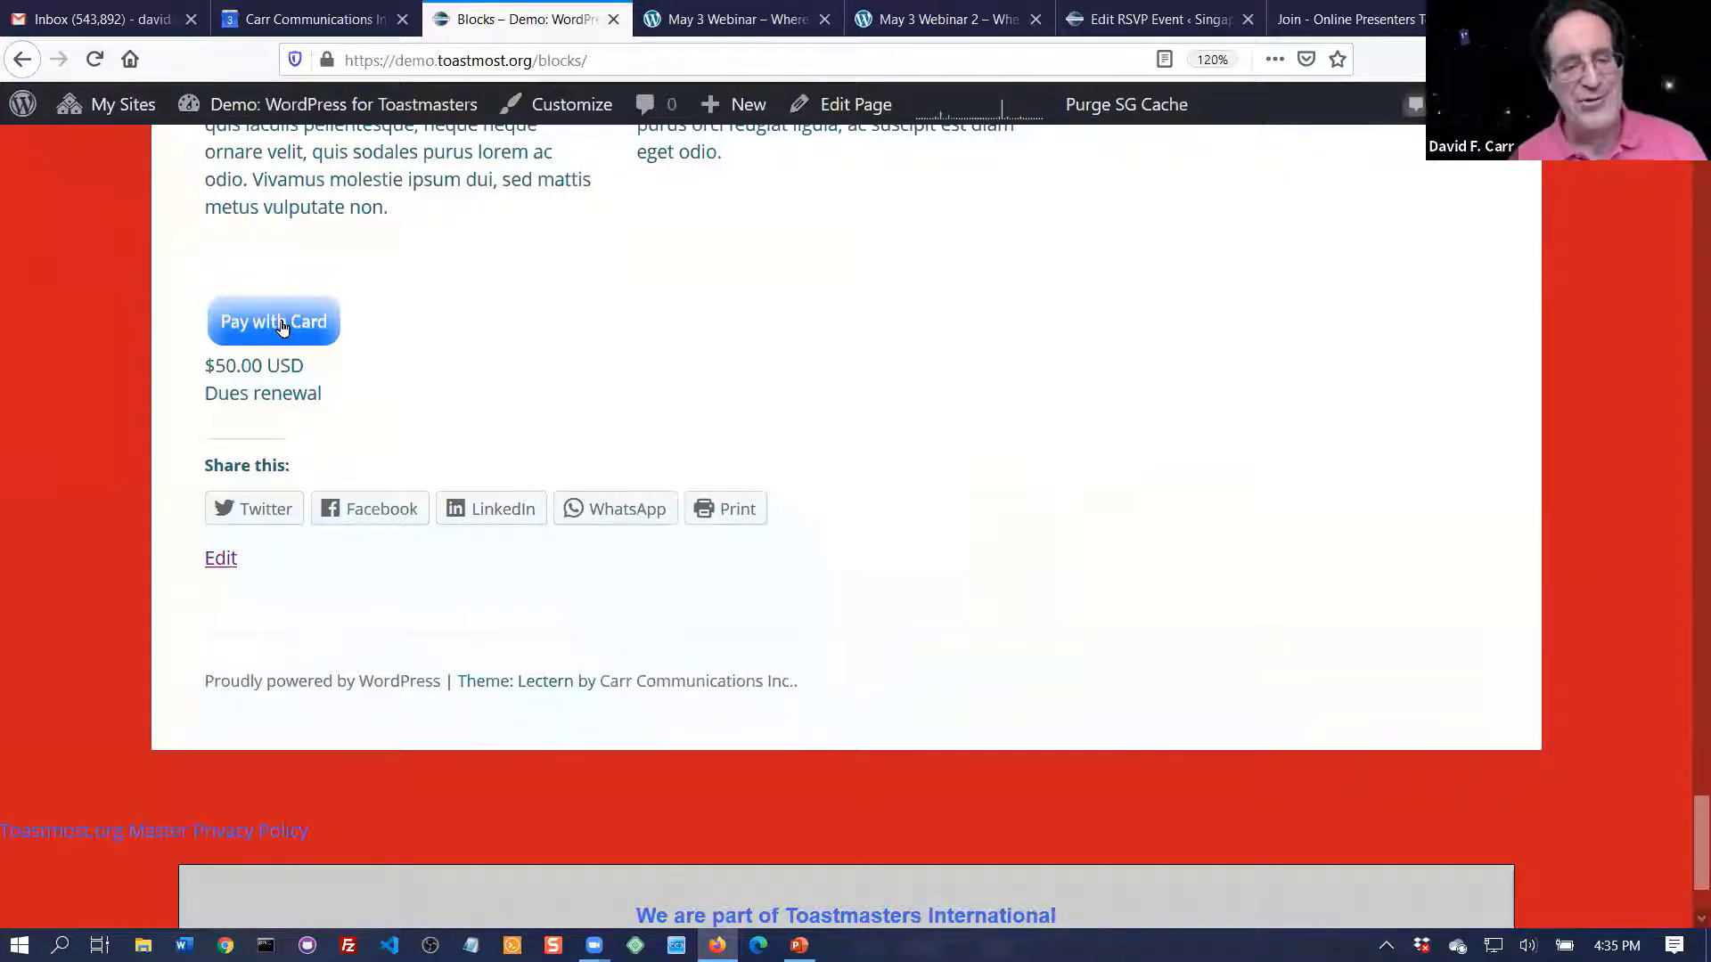
# - Follow the dues renewal payment button and examine the card payment form and its Stripe test instructions
pyautogui.click(281, 327)
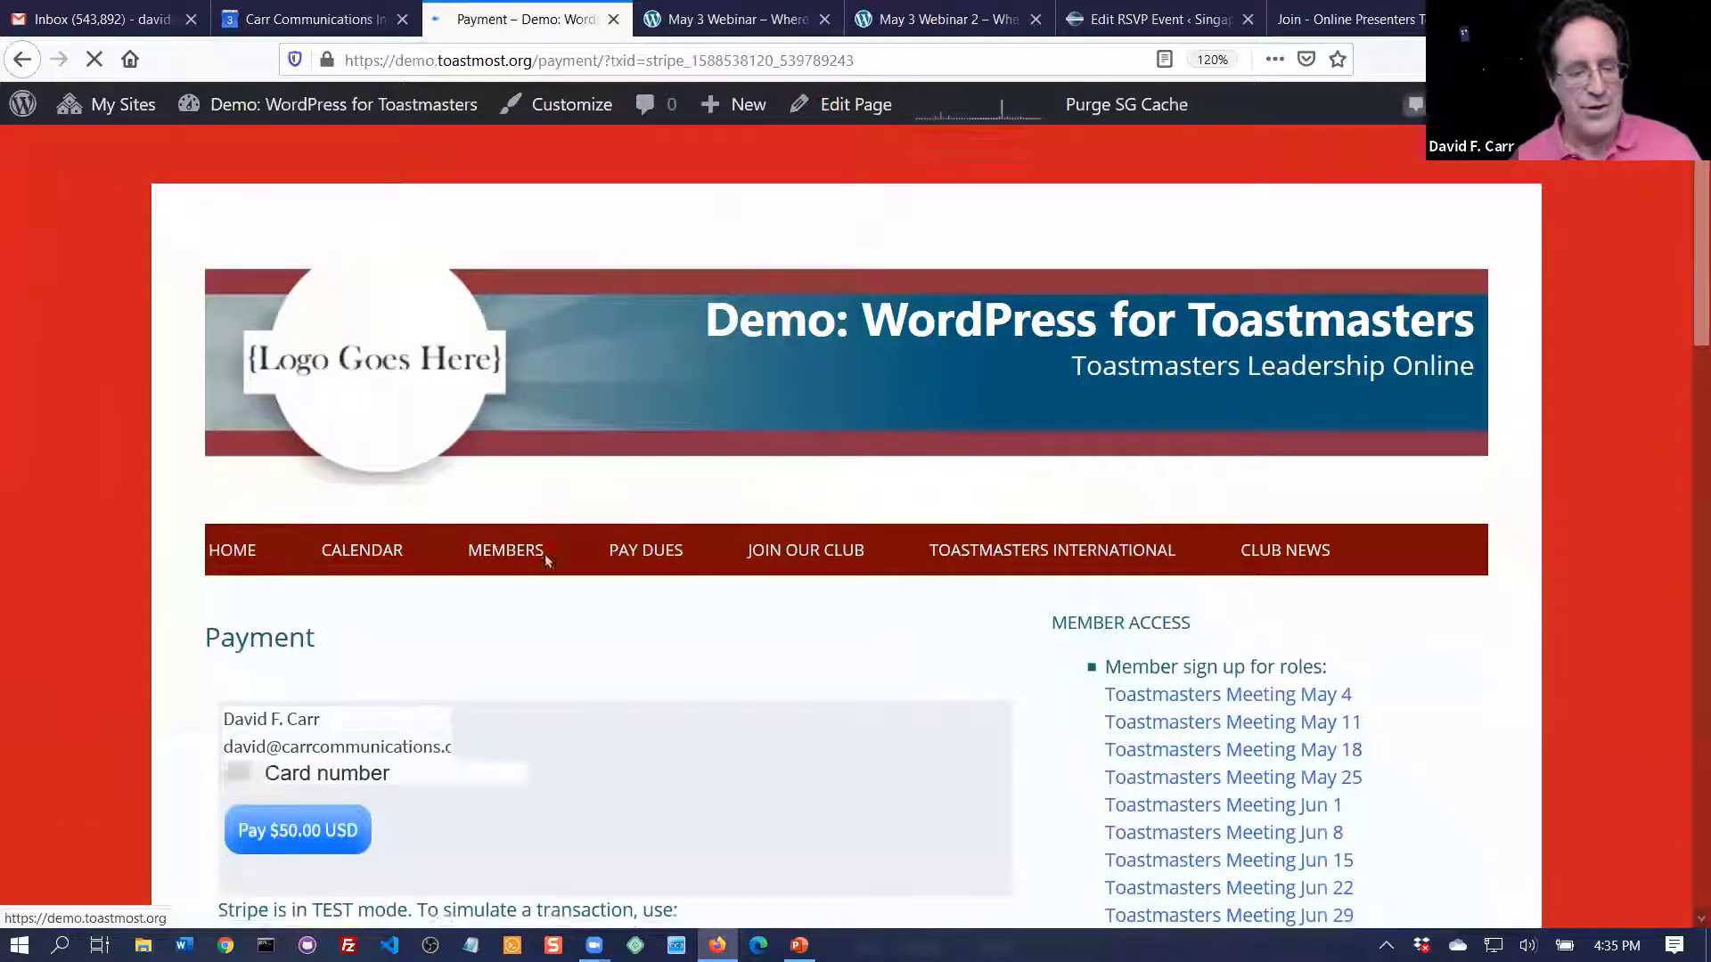
pyautogui.scroll(-6, 546, 555)
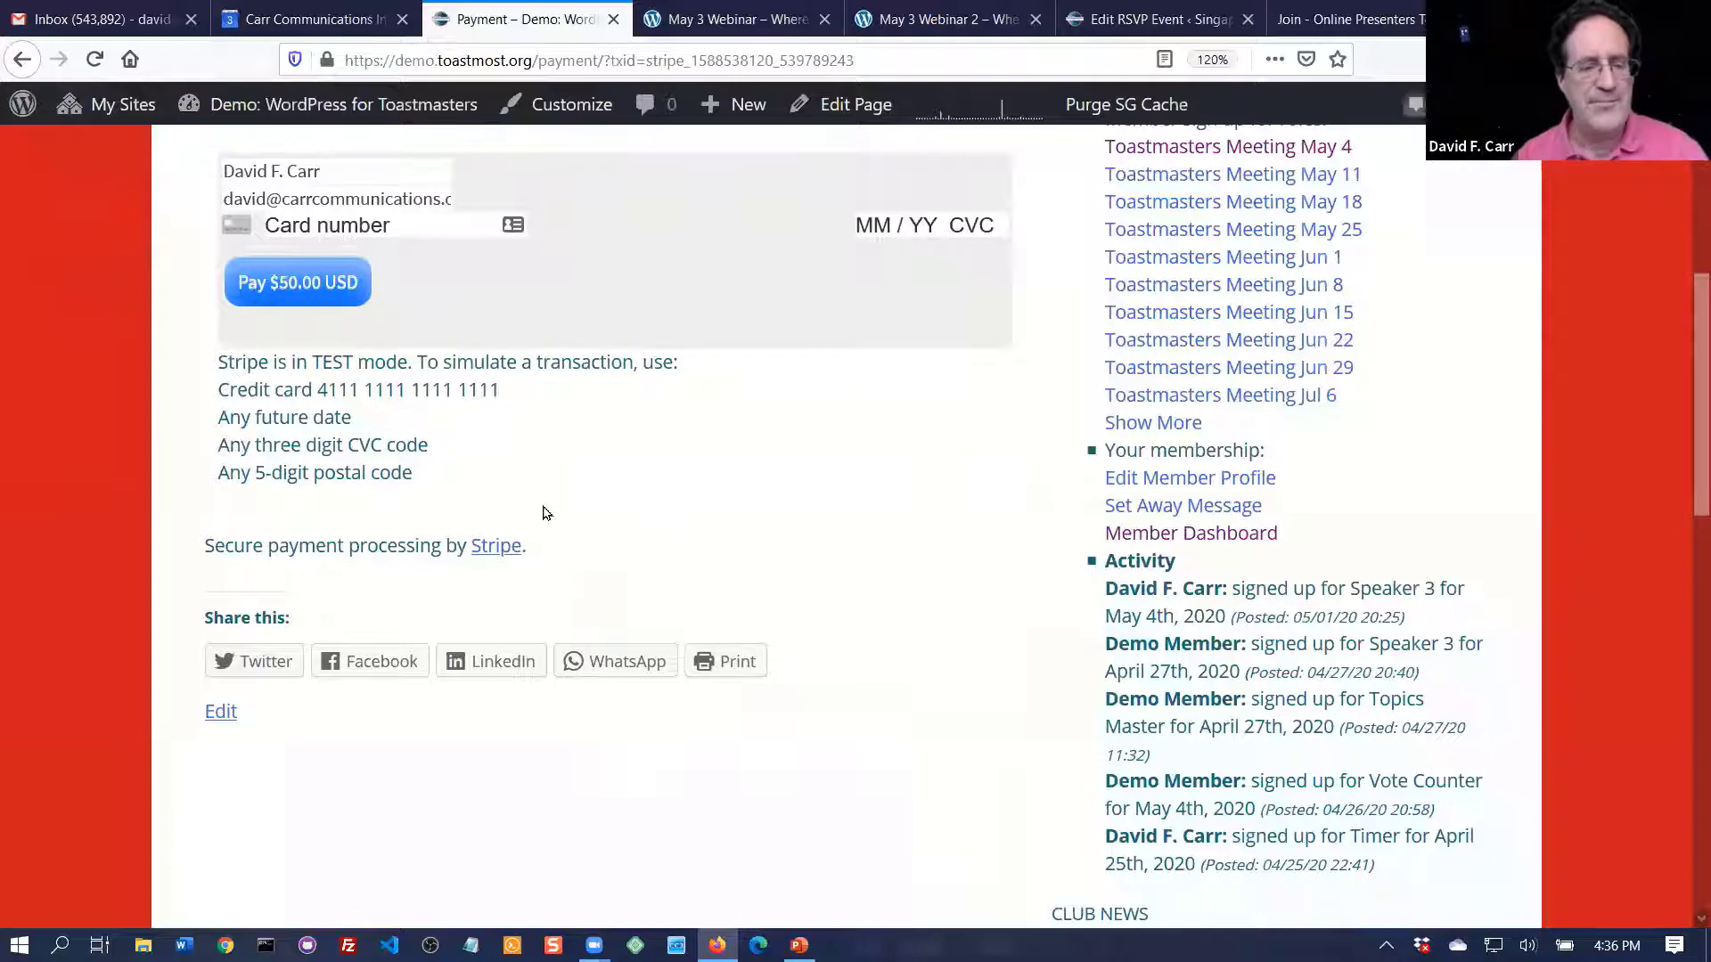
pyautogui.scroll(6, 554, 515)
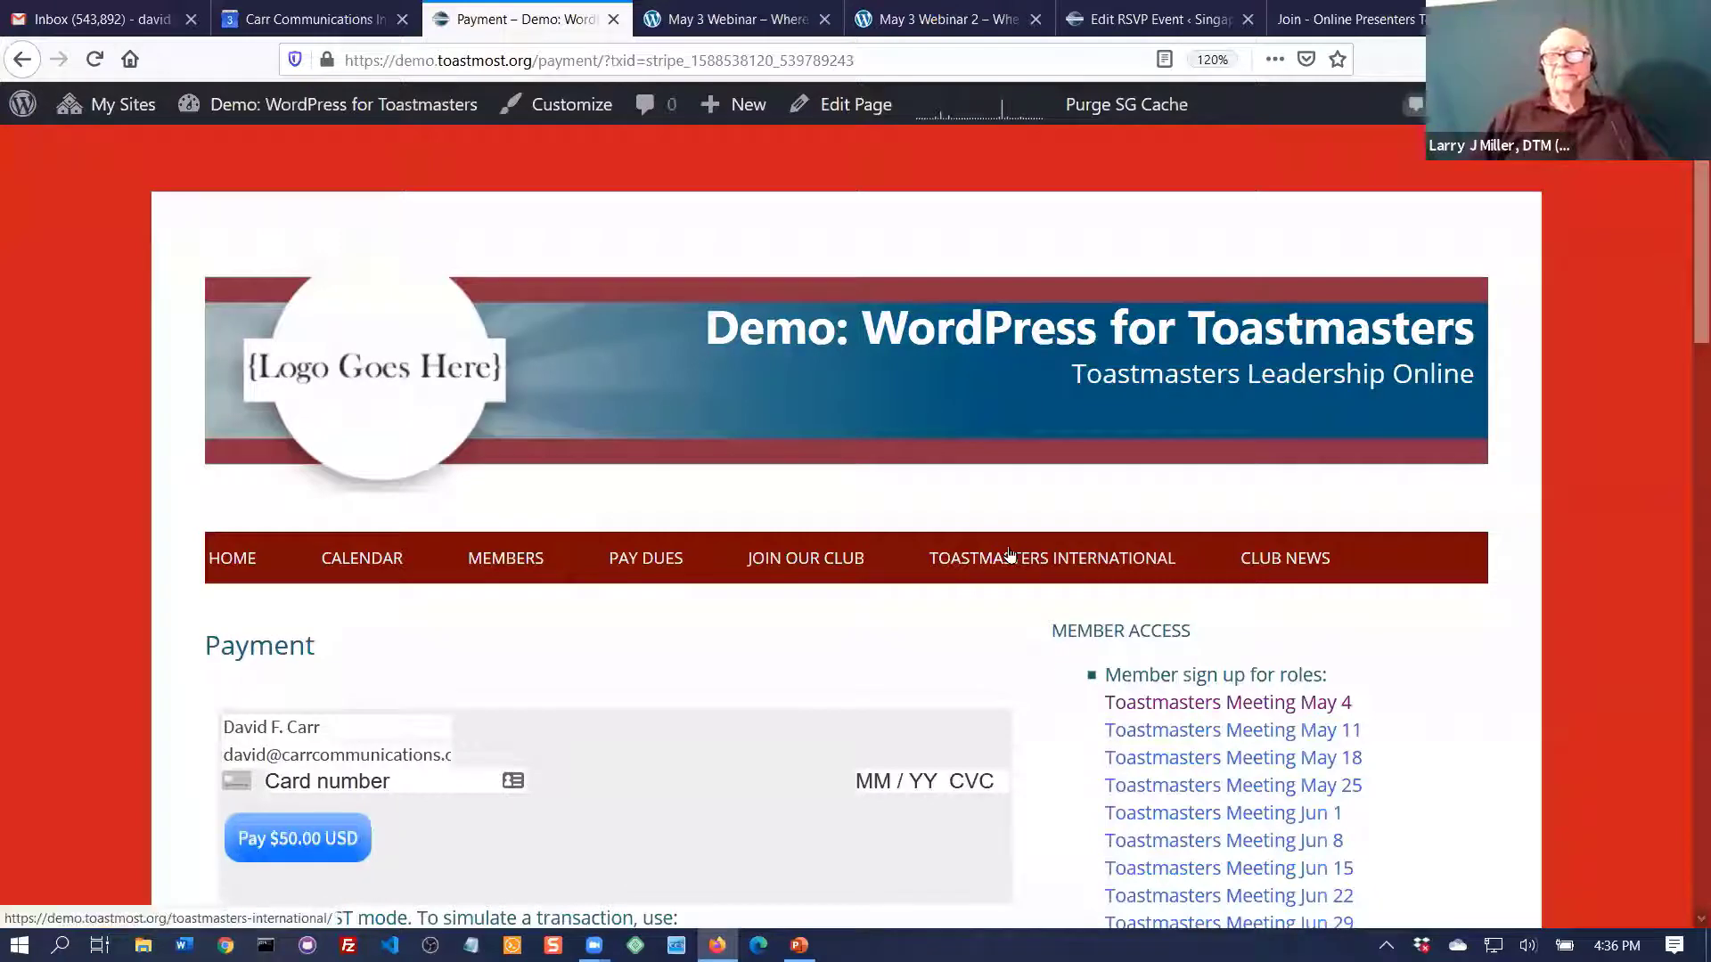
# - Open the demo site's Dashboard and review the signup and agenda links for the upcoming Toastmasters meetings
pyautogui.moveTo(263, 125)
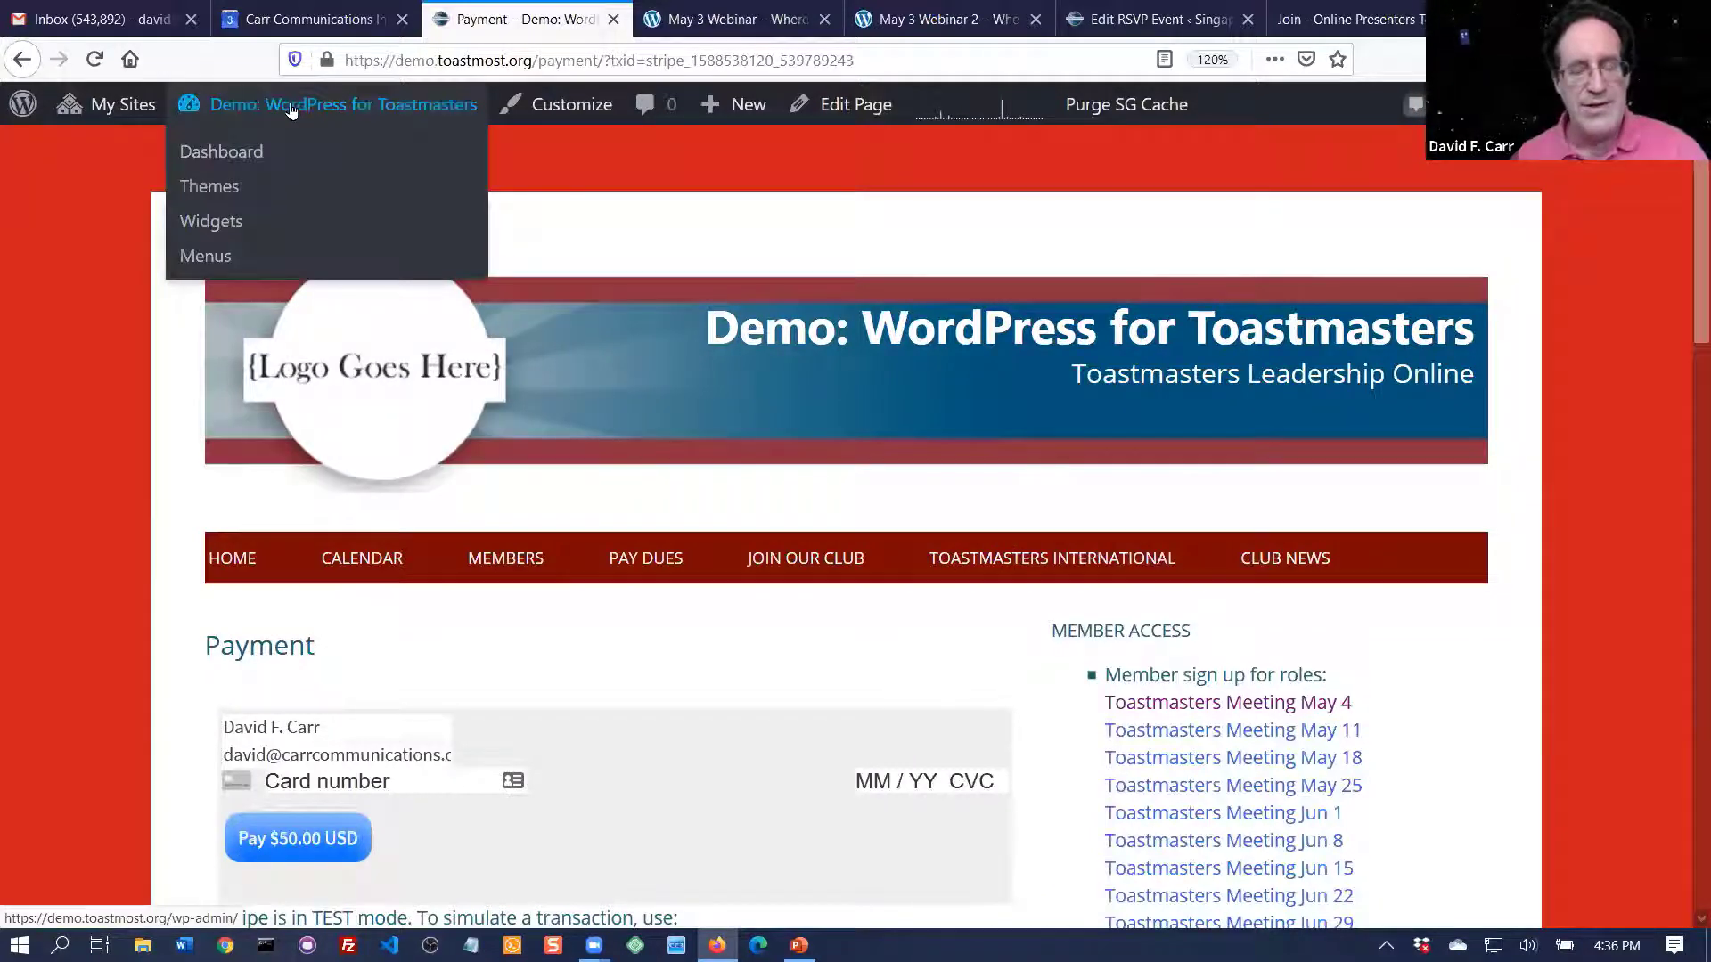
pyautogui.click(224, 153)
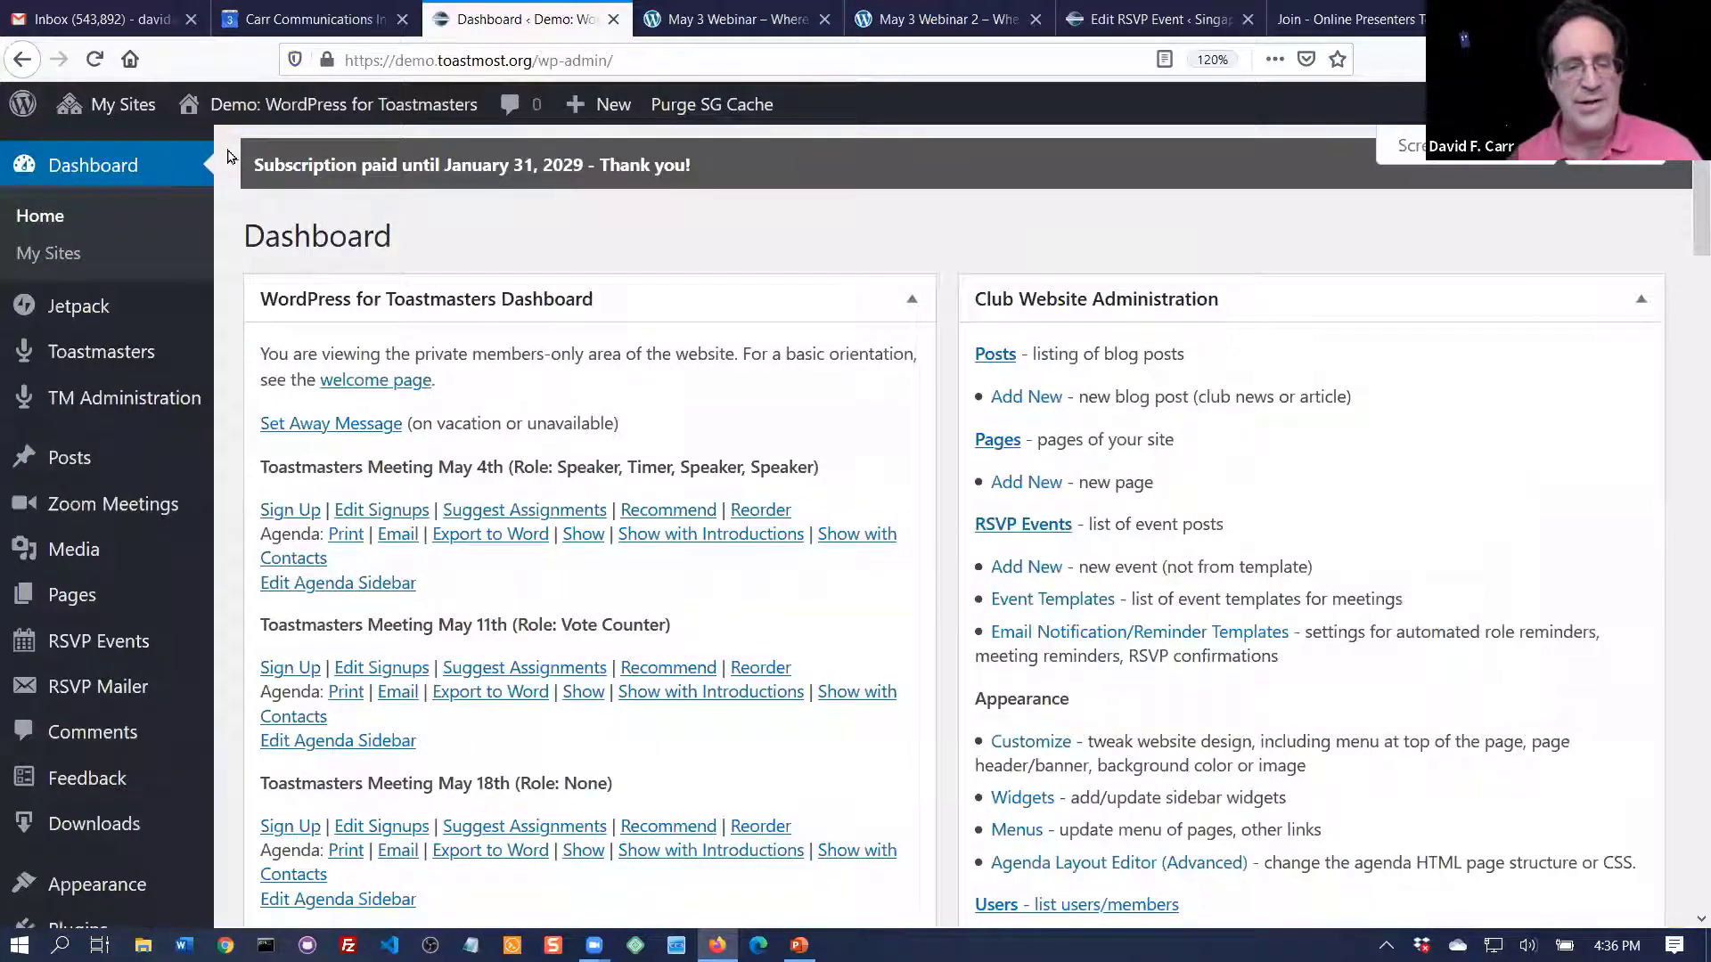
pyautogui.scroll(-3, 615, 222)
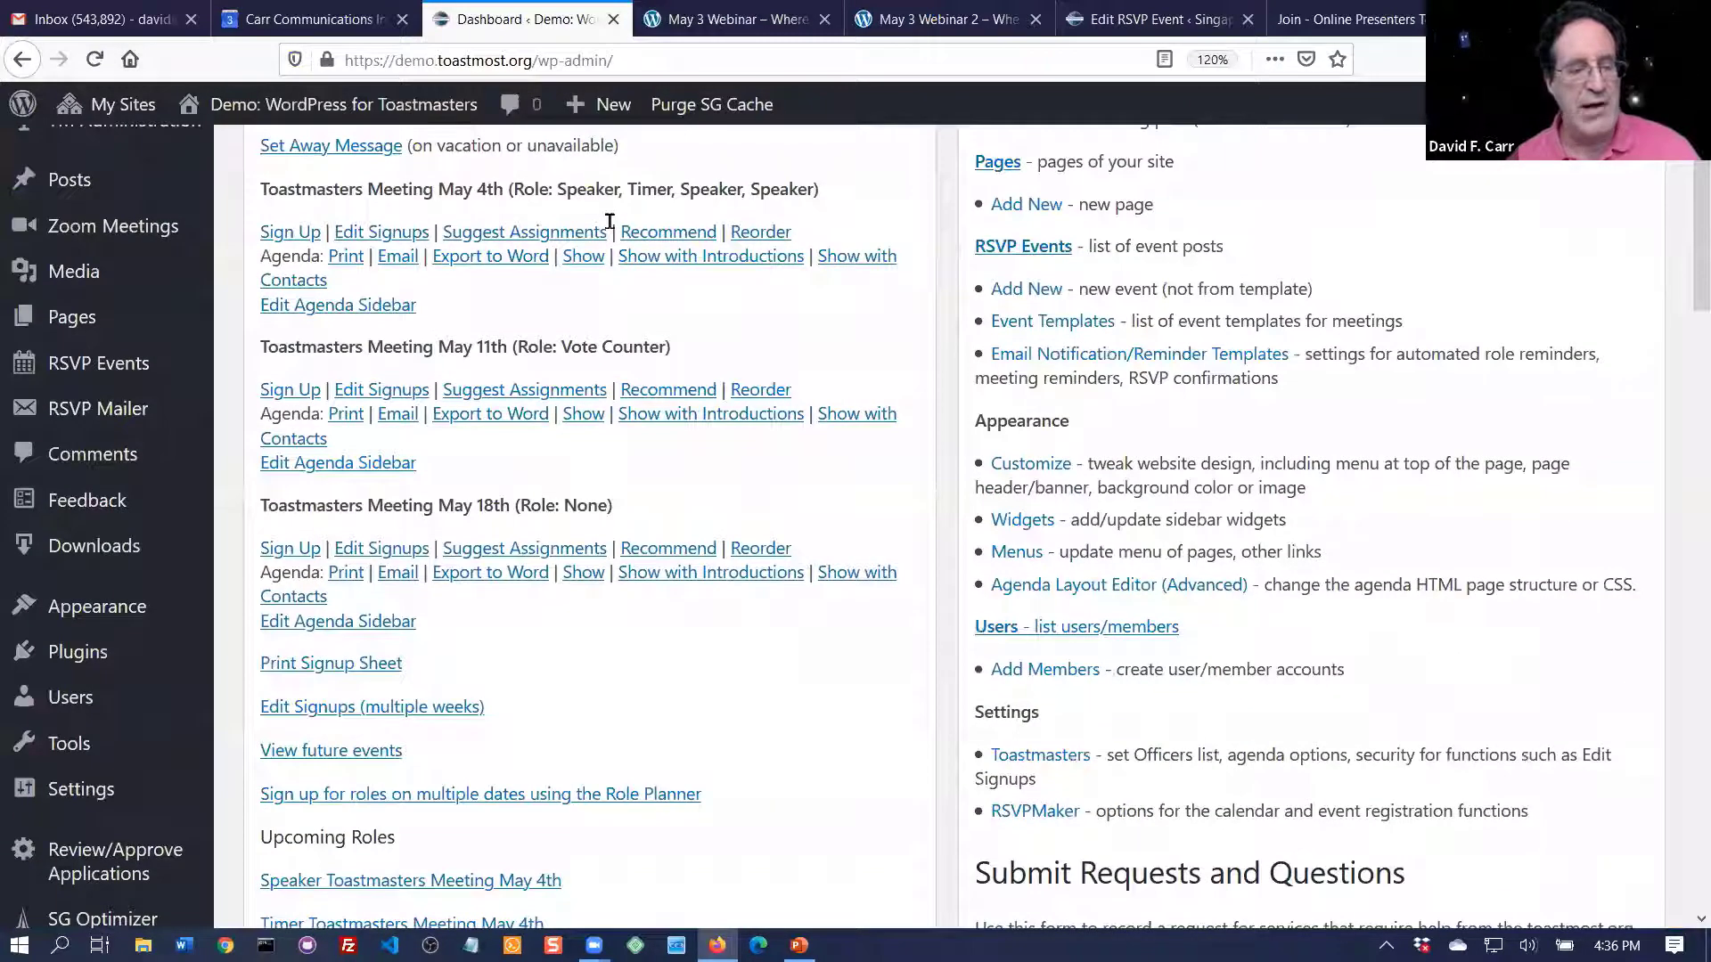
pyautogui.moveTo(134, 378)
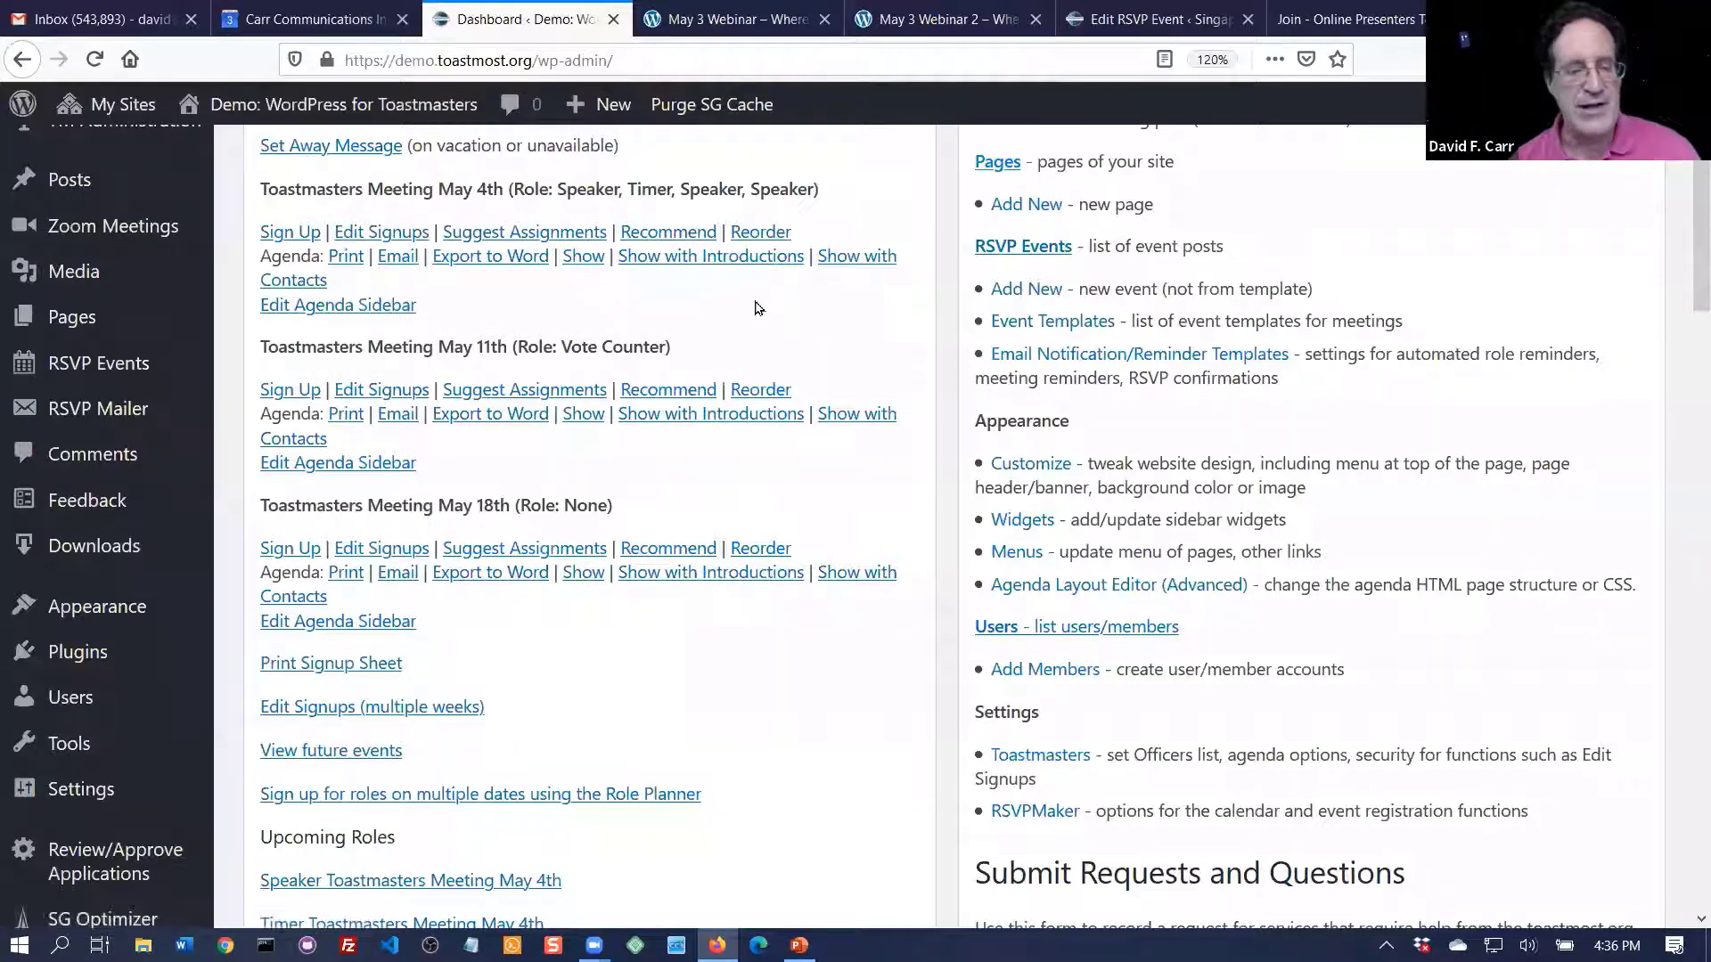
pyautogui.scroll(4, 754, 305)
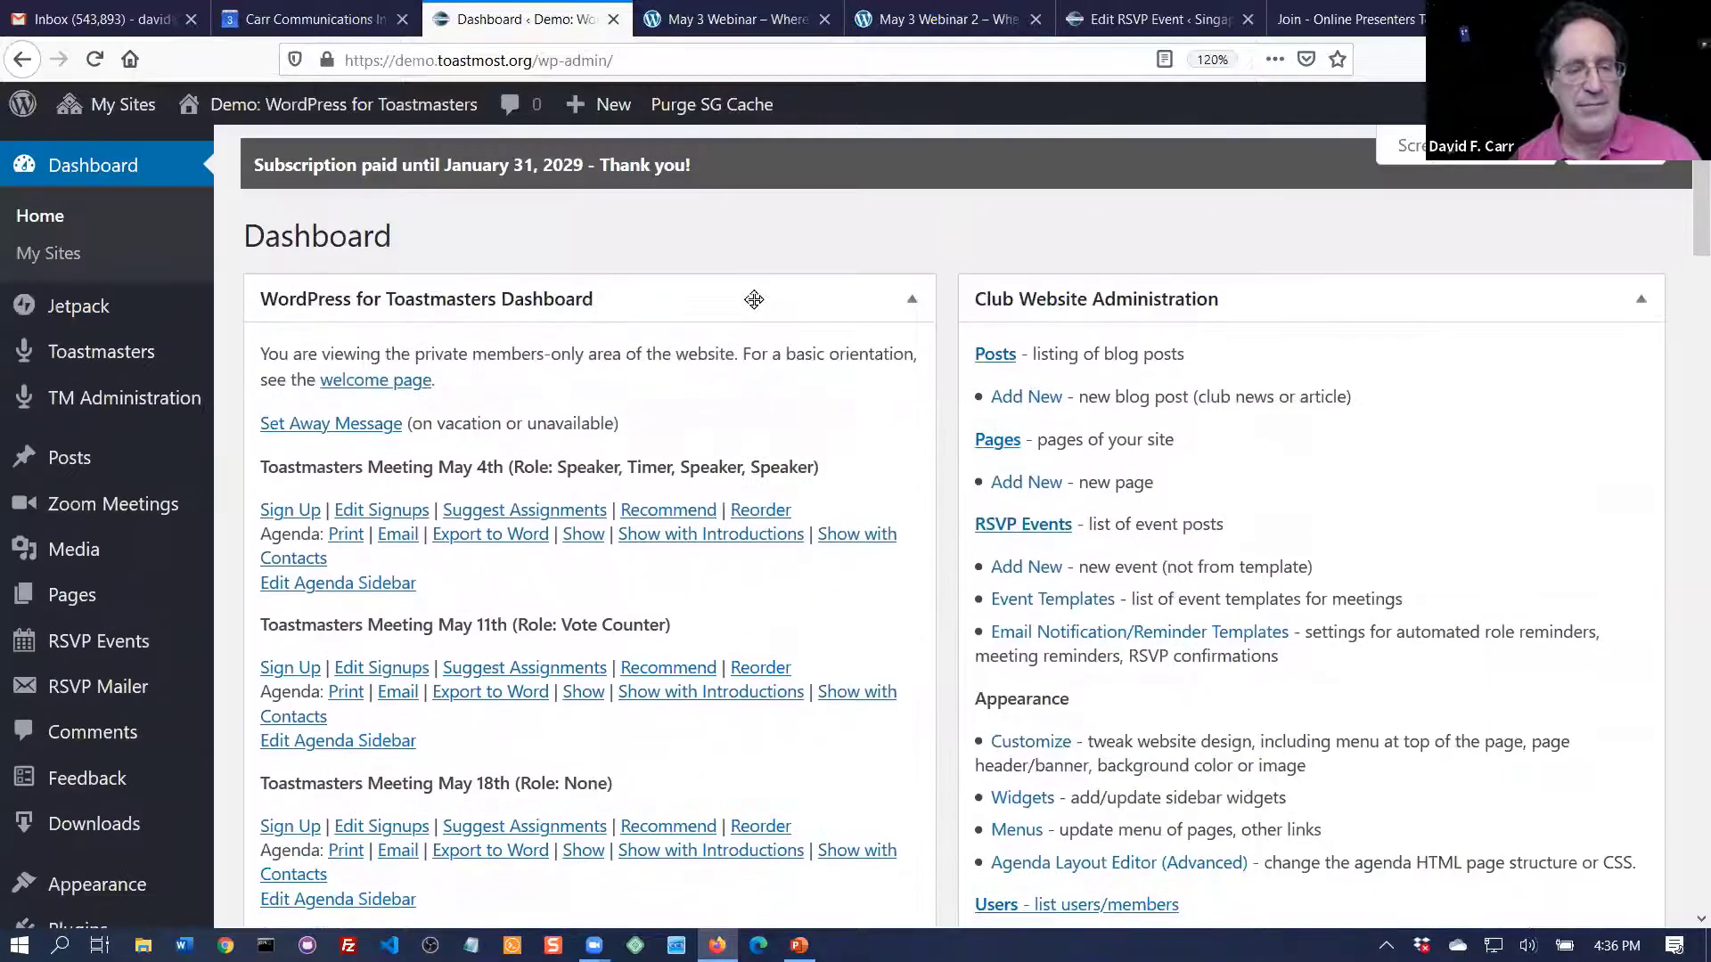
# - Examine the Club Website Administration links on the Dashboard and open the Event Templates list
pyautogui.scroll(-3, 755, 300)
pyautogui.scroll(-1, 754, 300)
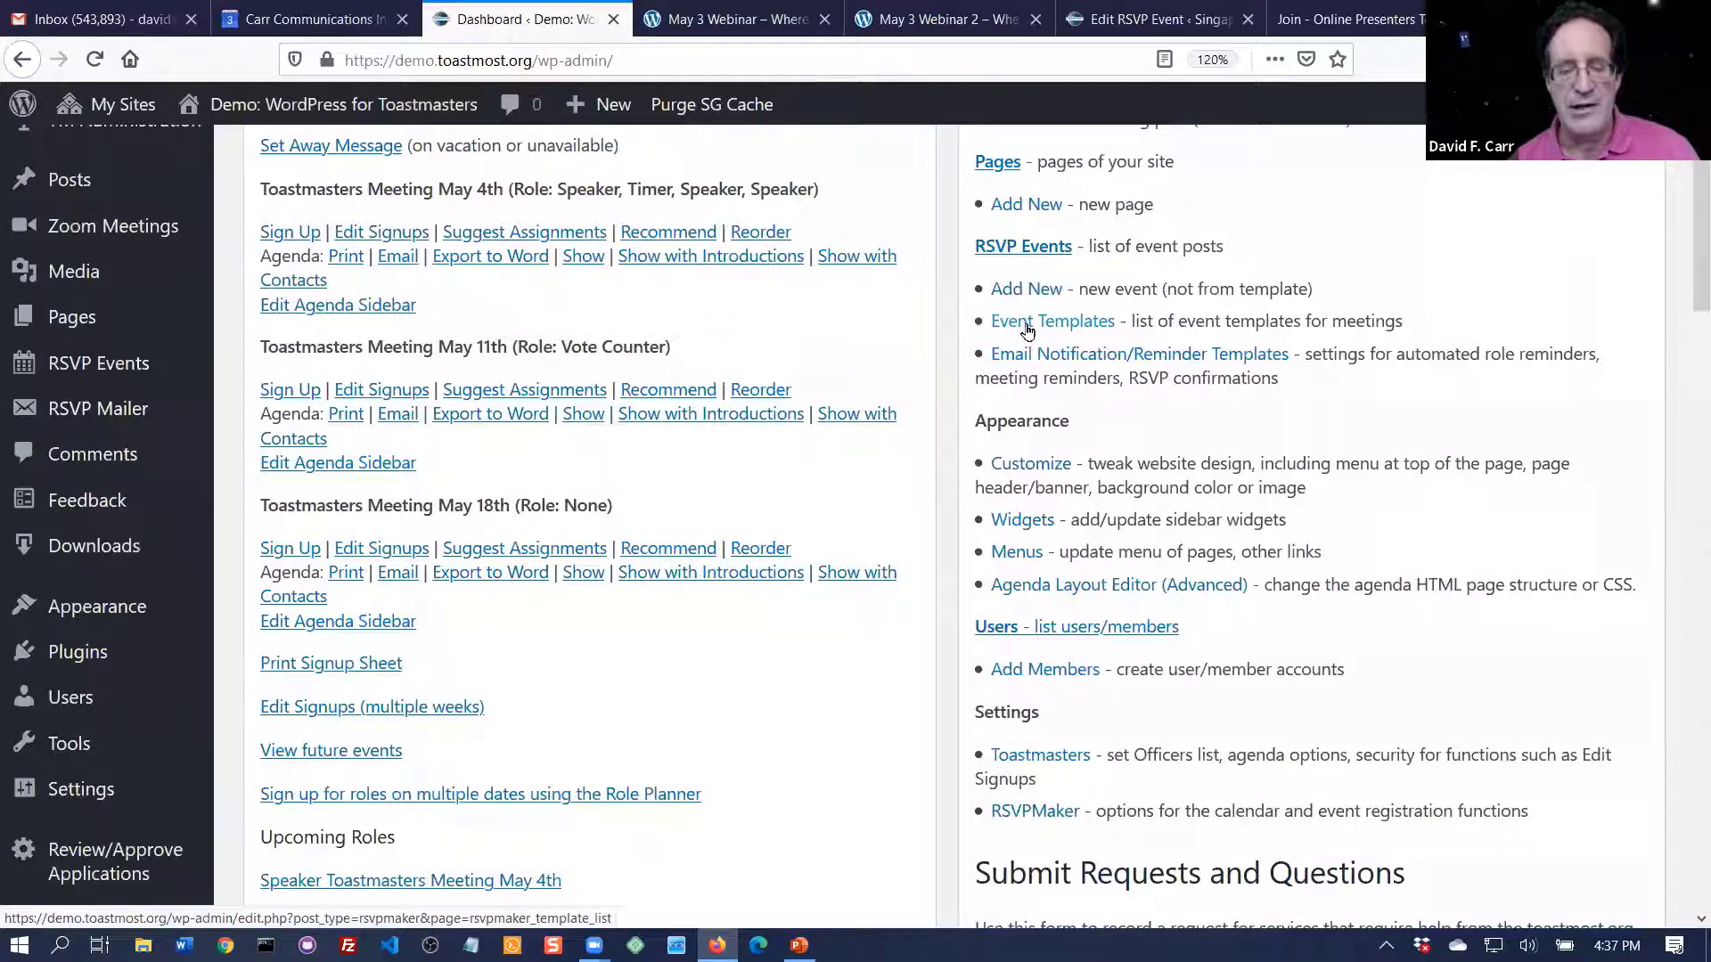
pyautogui.scroll(4, 1096, 298)
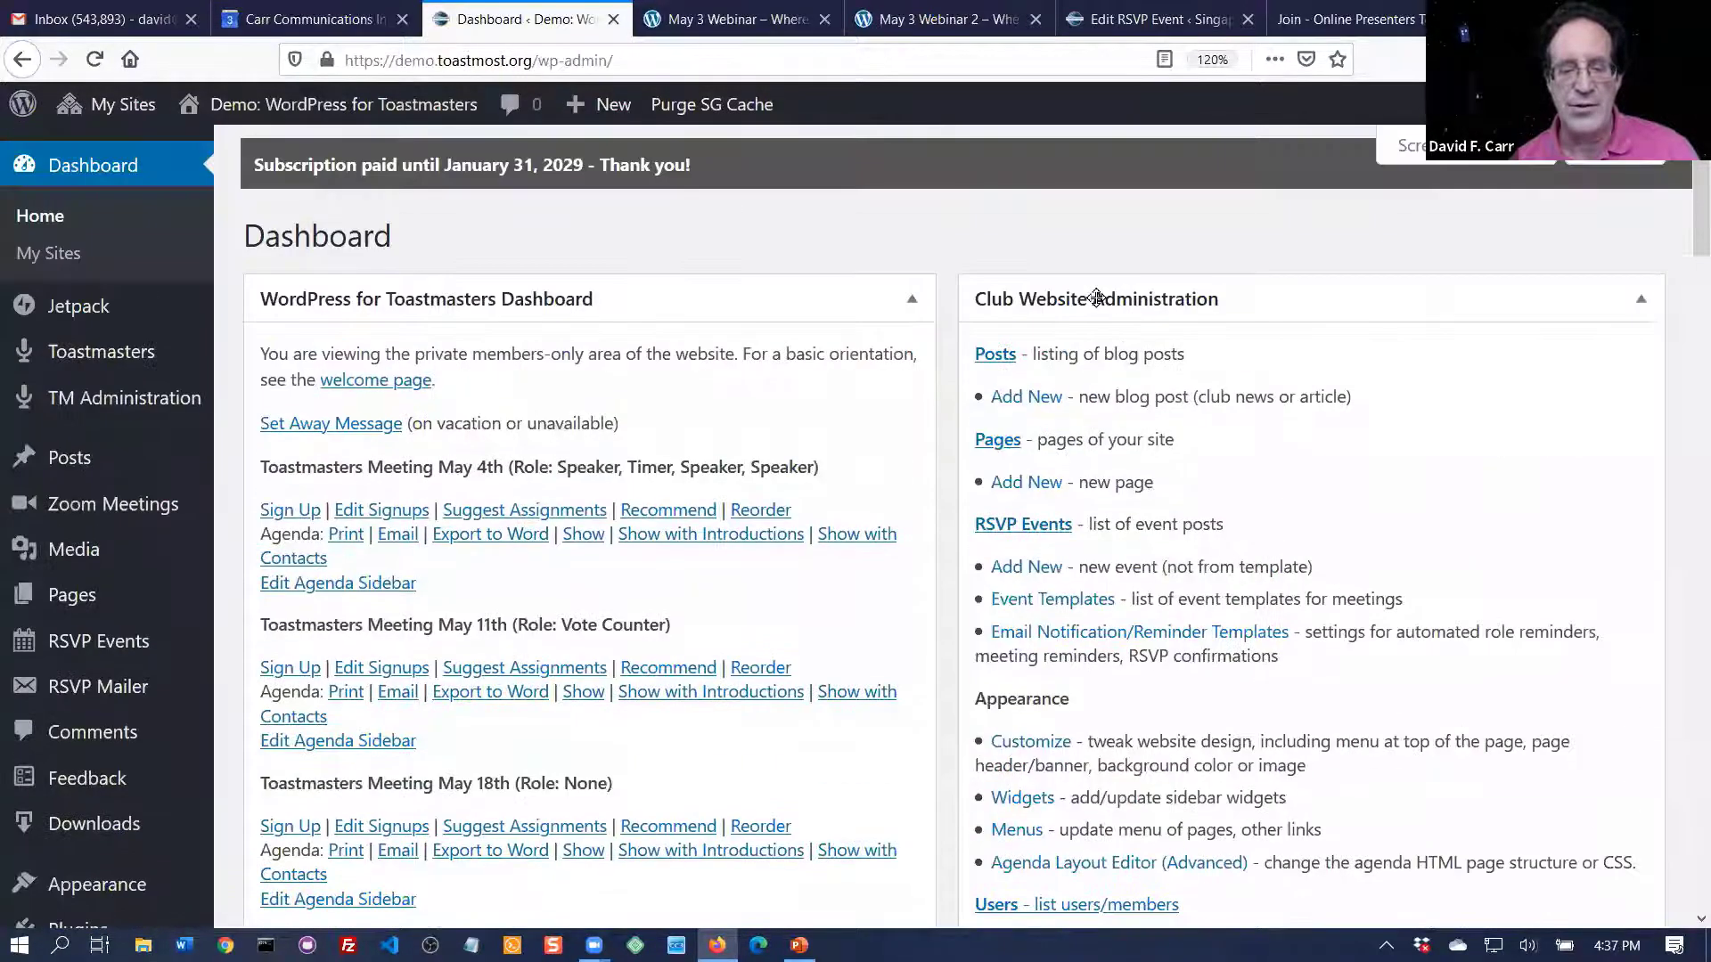
pyautogui.scroll(-3, 1097, 299)
pyautogui.scroll(3, 1123, 307)
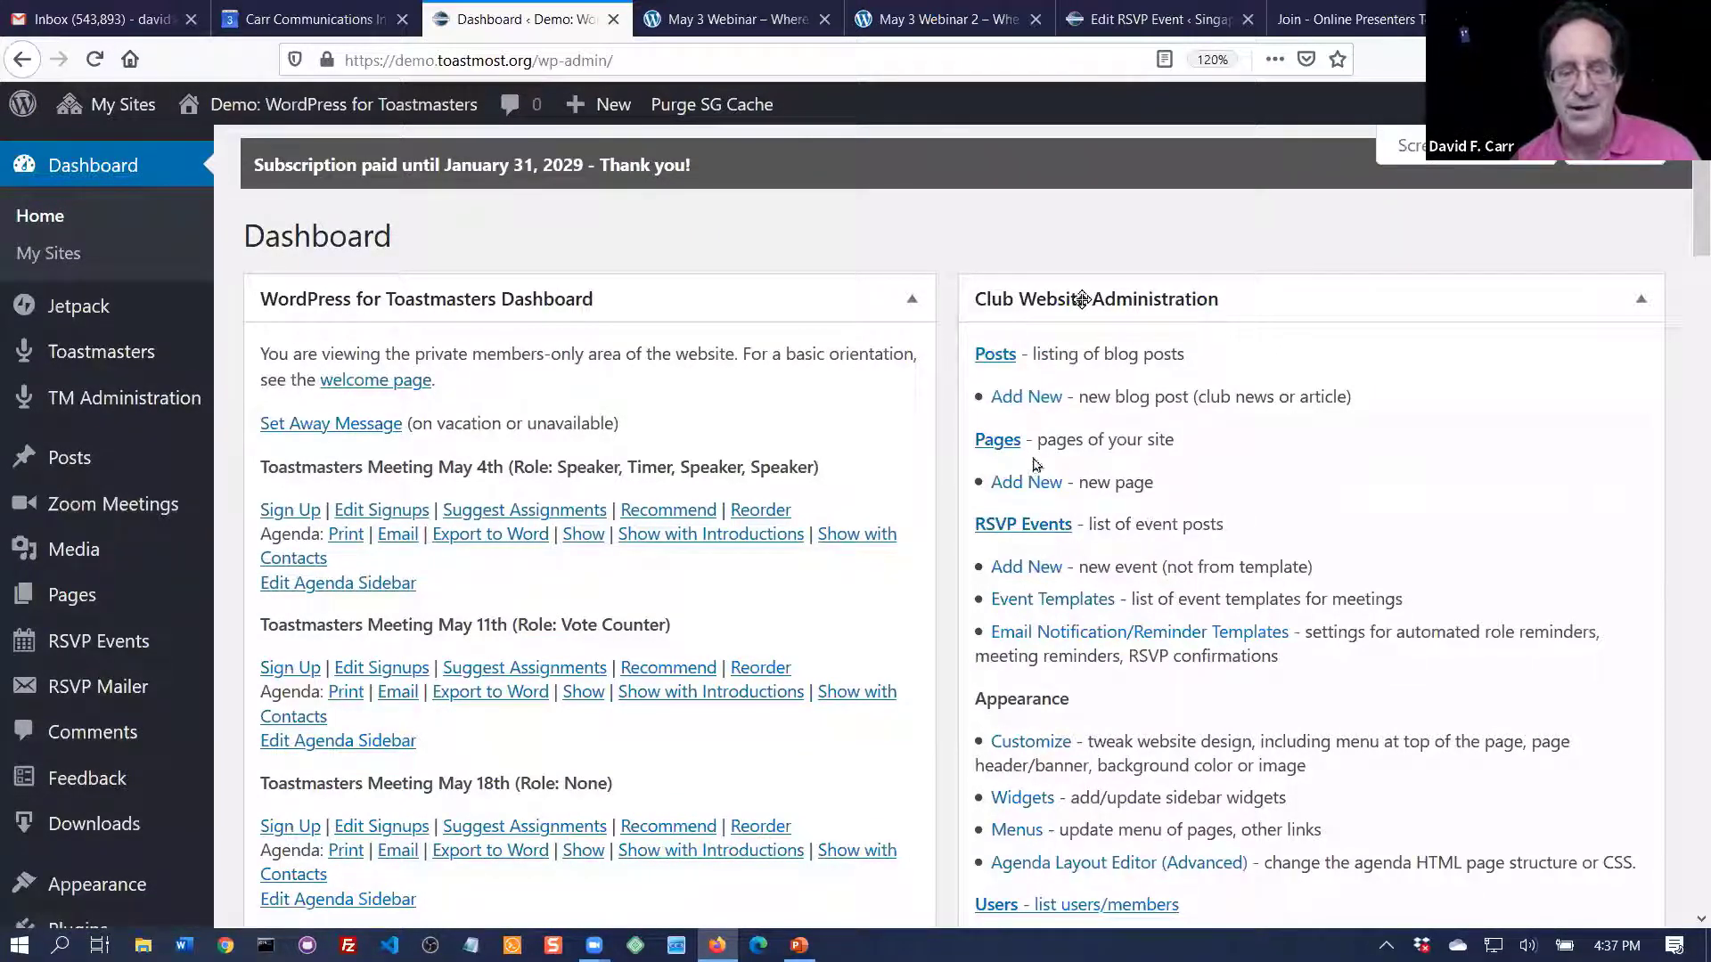
pyautogui.scroll(-2, 1194, 459)
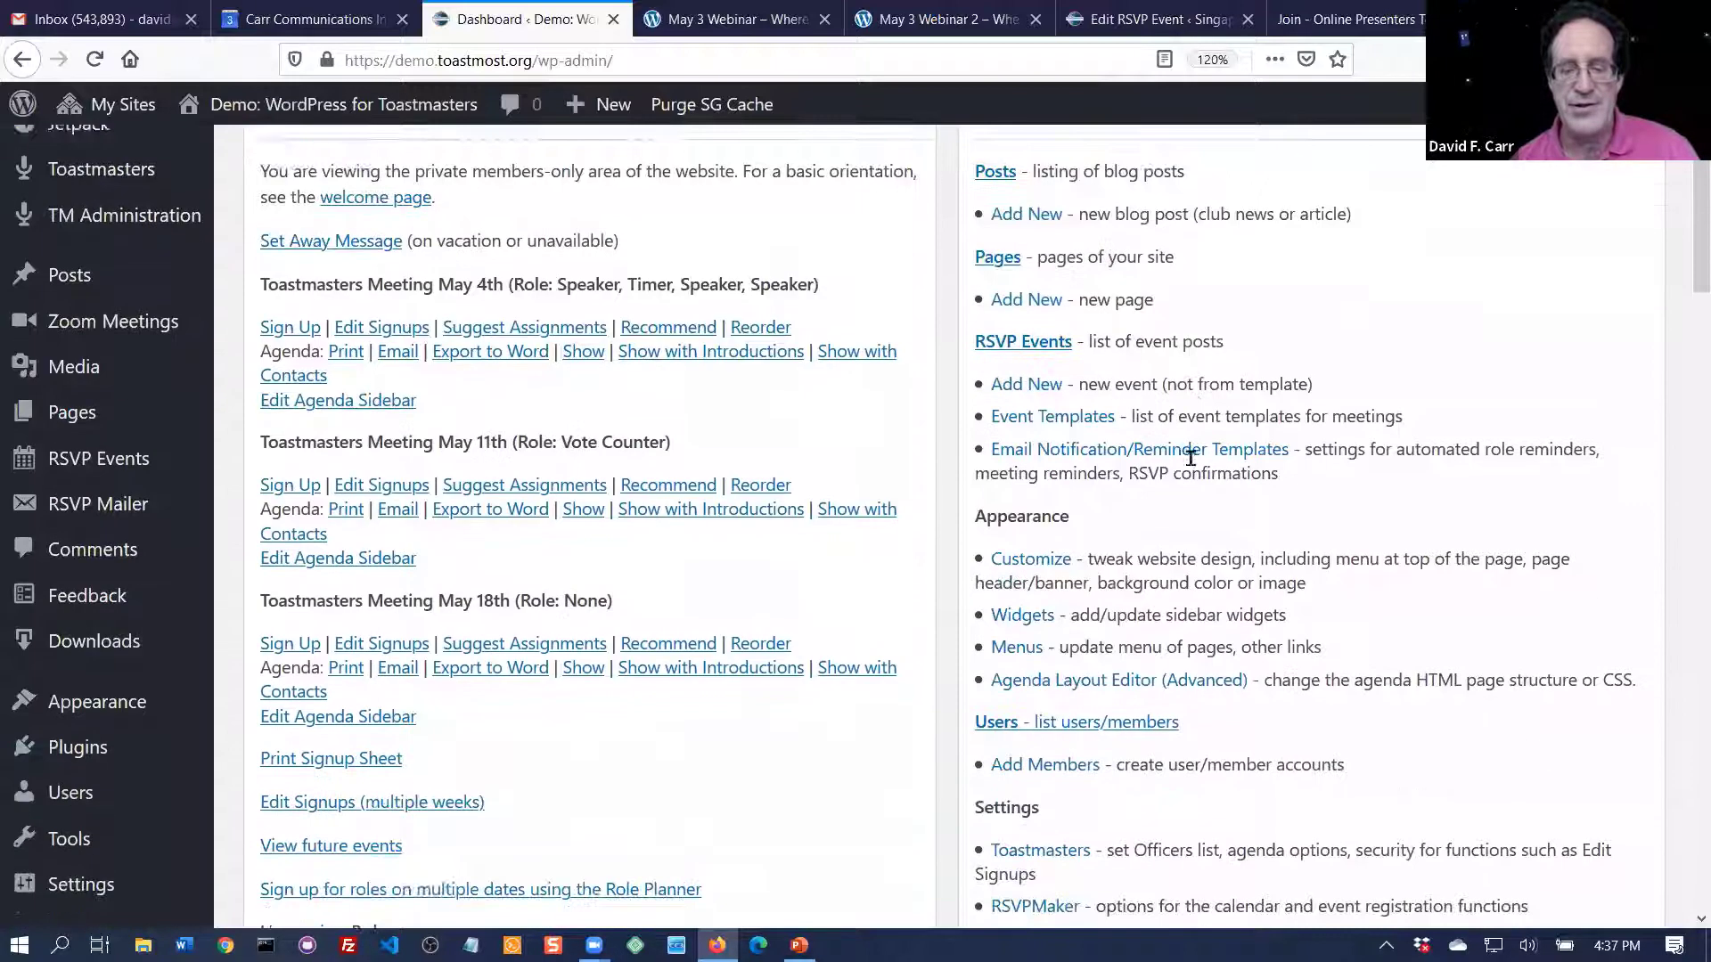
pyautogui.scroll(-1, 1195, 459)
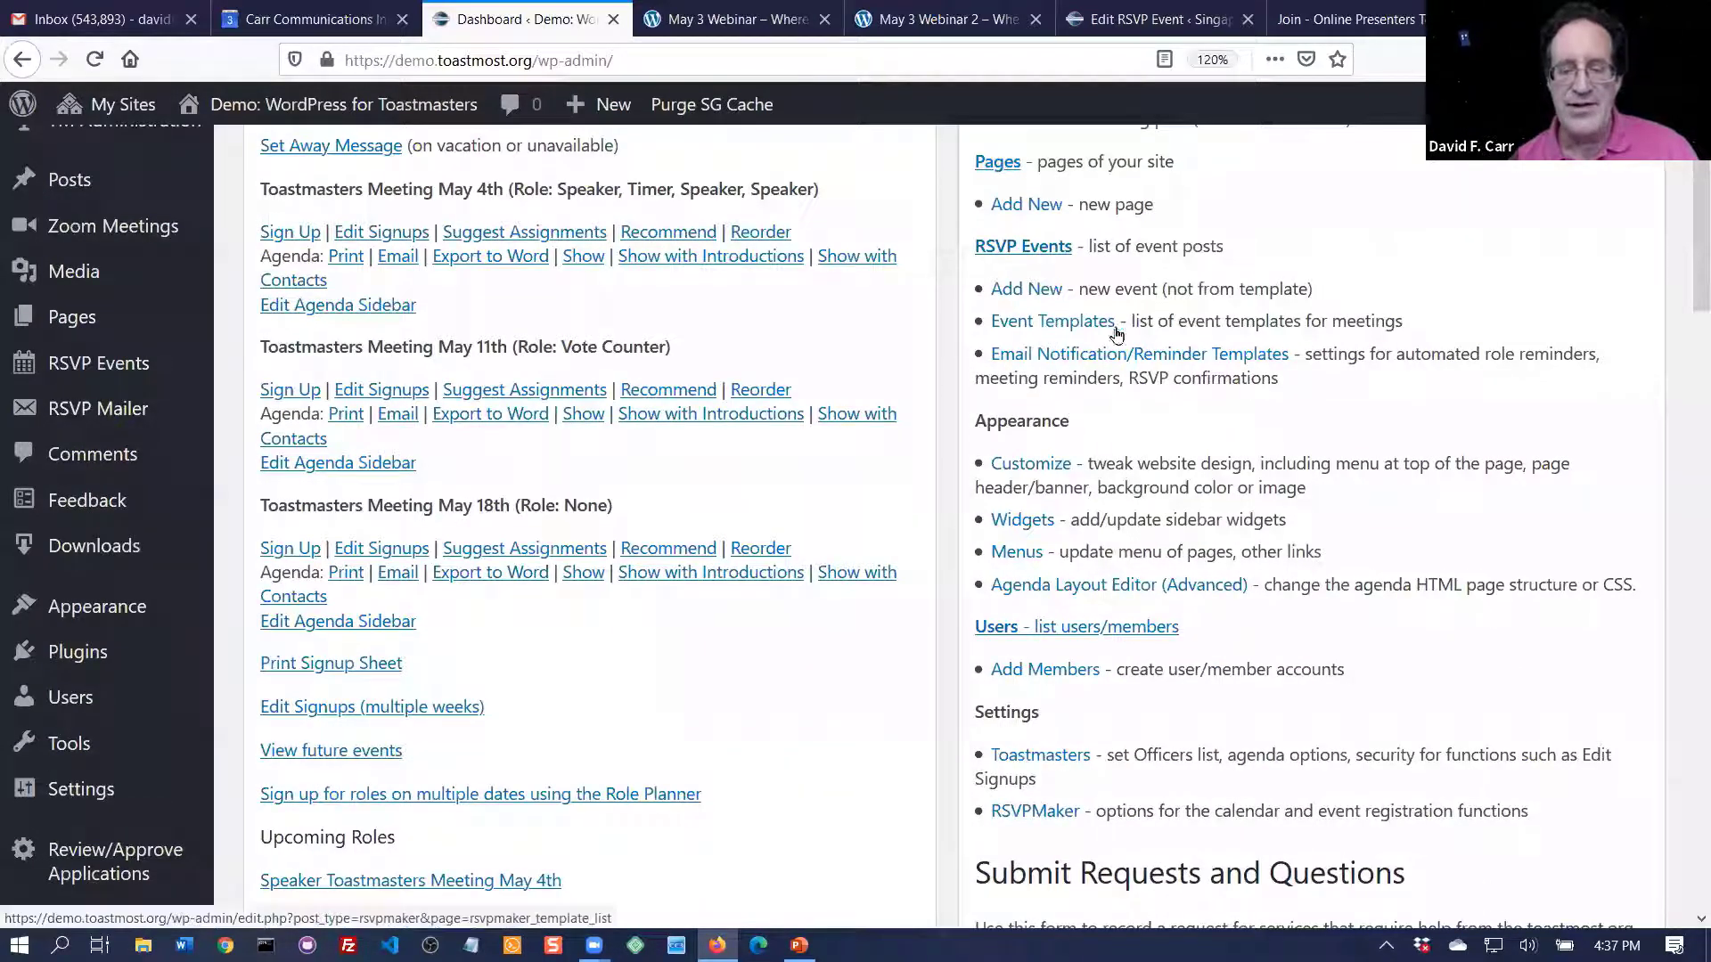
pyautogui.click(1048, 329)
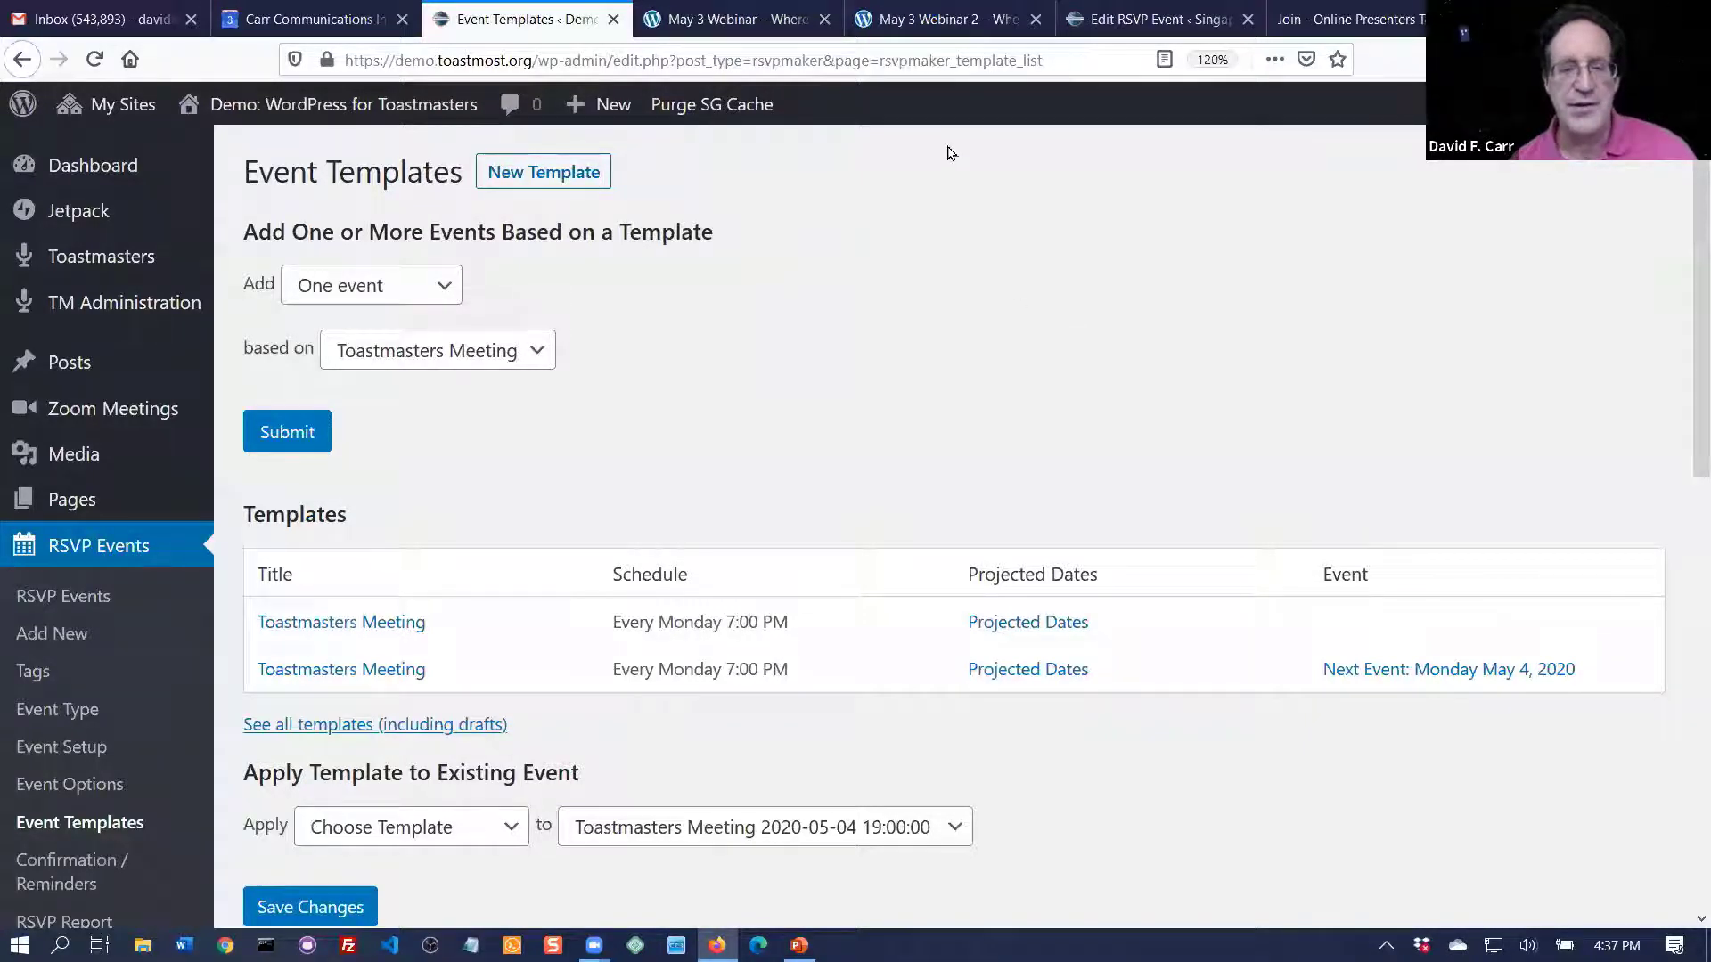
# - Switch to the May 3 Webinar 2 site, open its Dashboard and review the setup notices
pyautogui.click(957, 22)
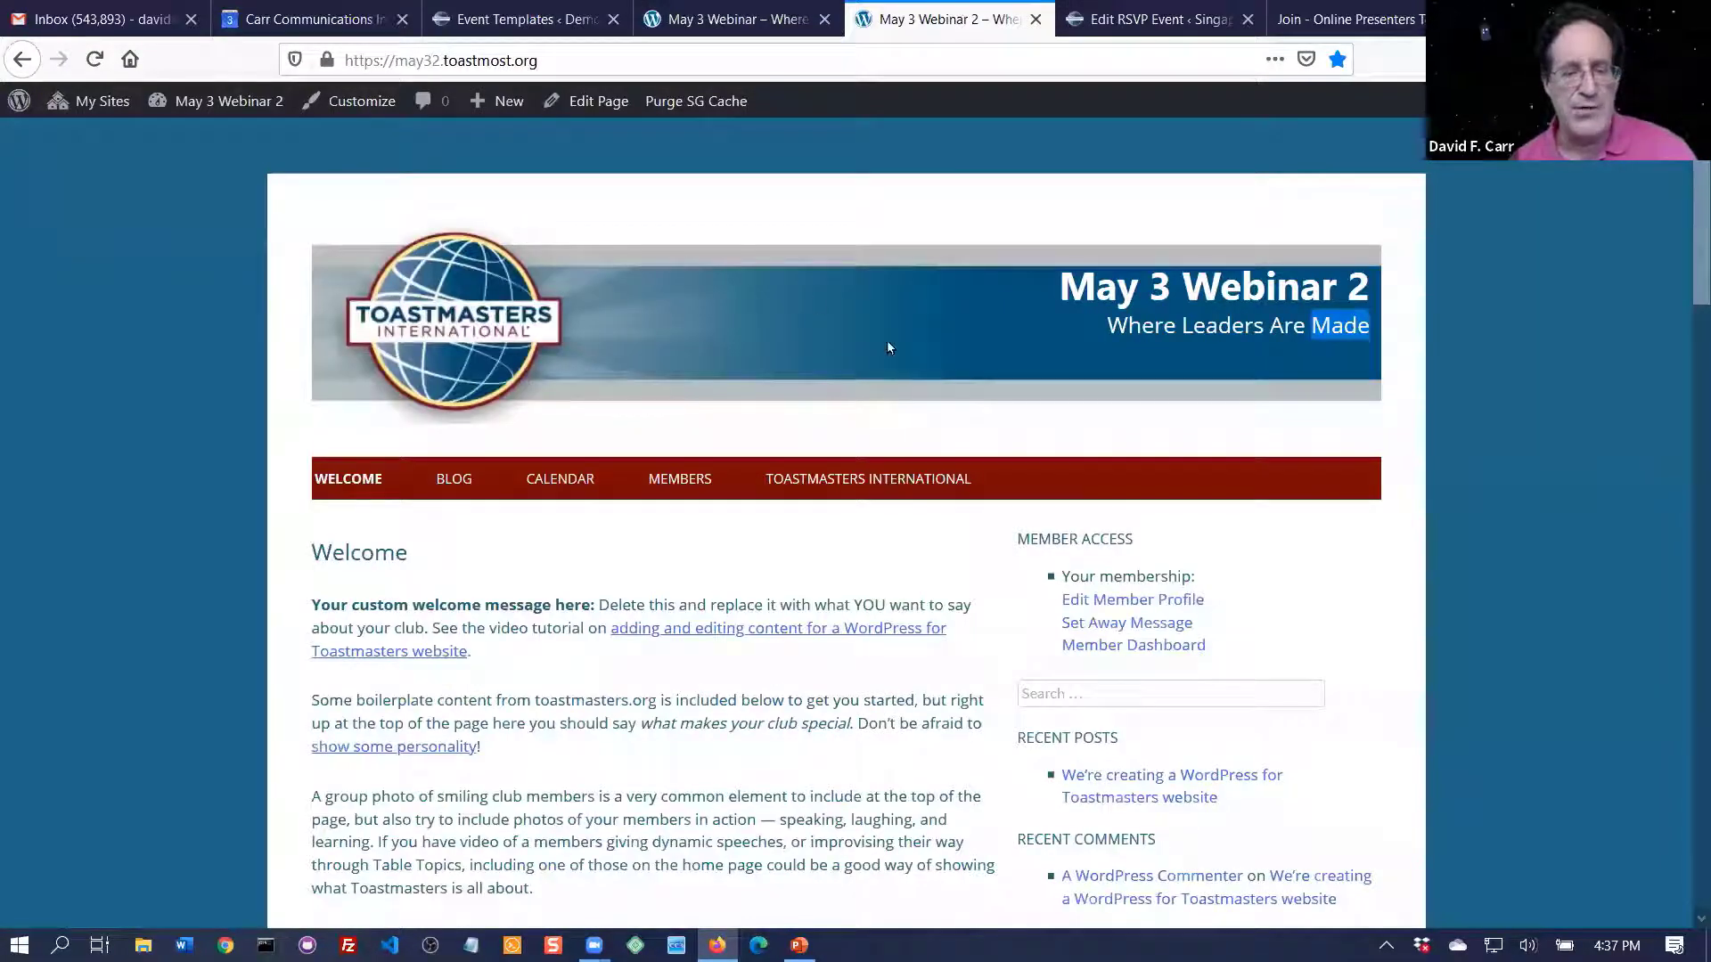
pyautogui.moveTo(189, 105)
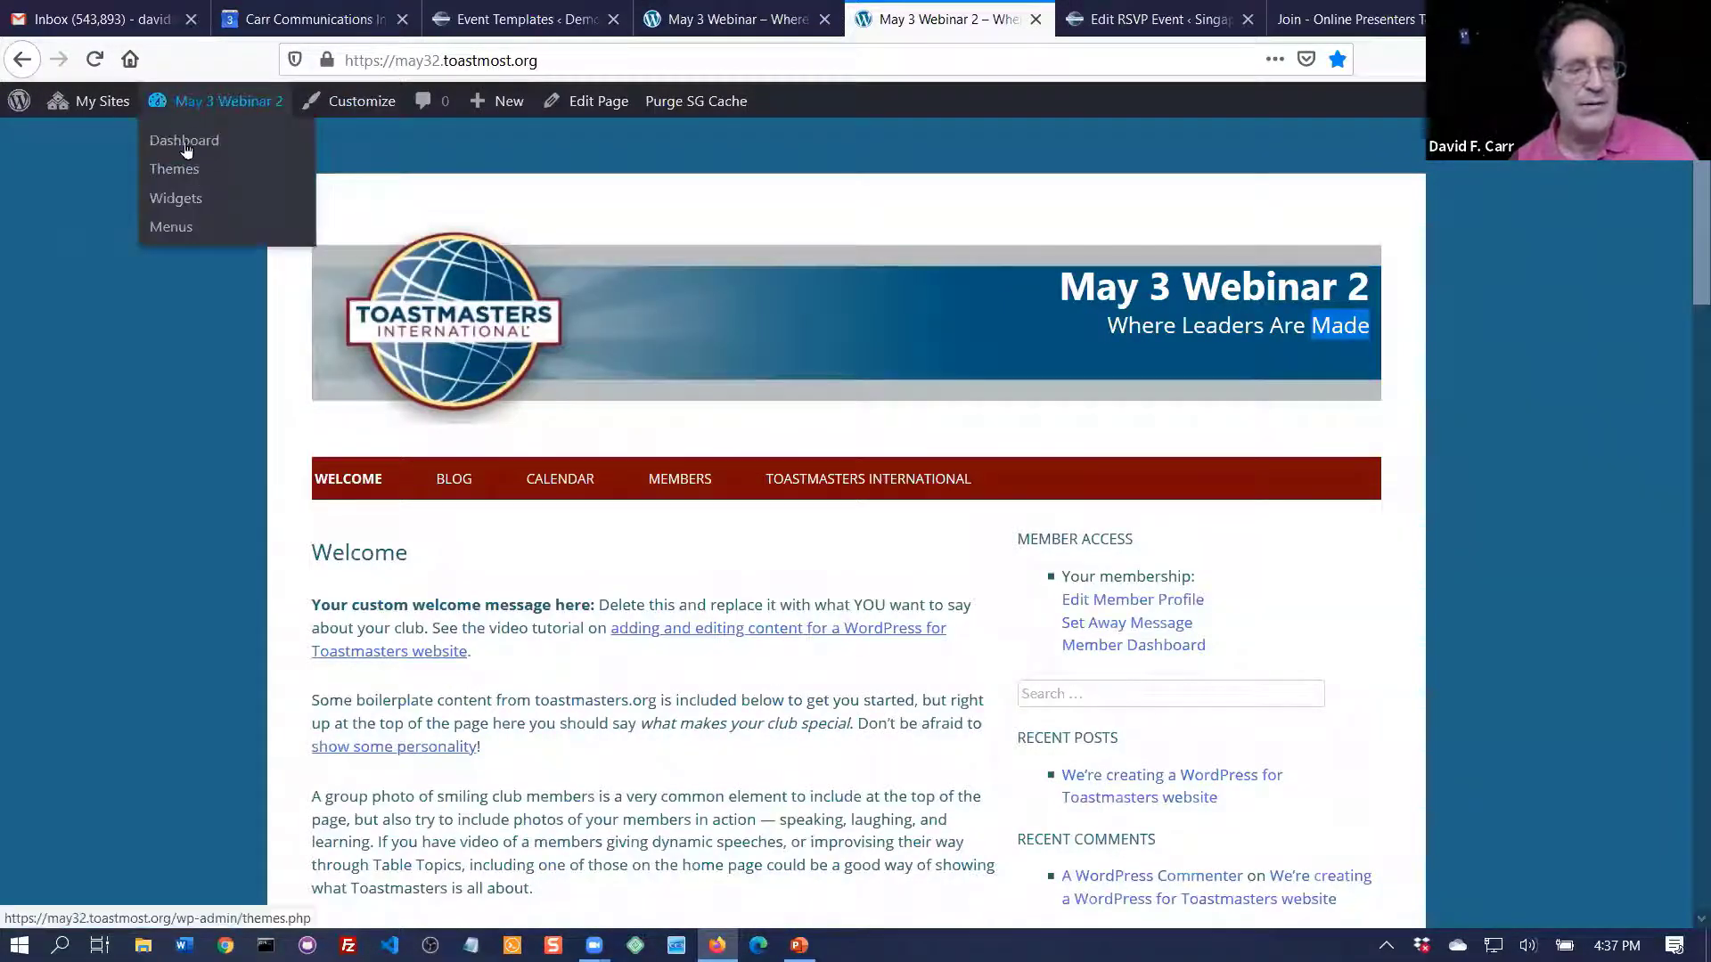
pyautogui.click(185, 143)
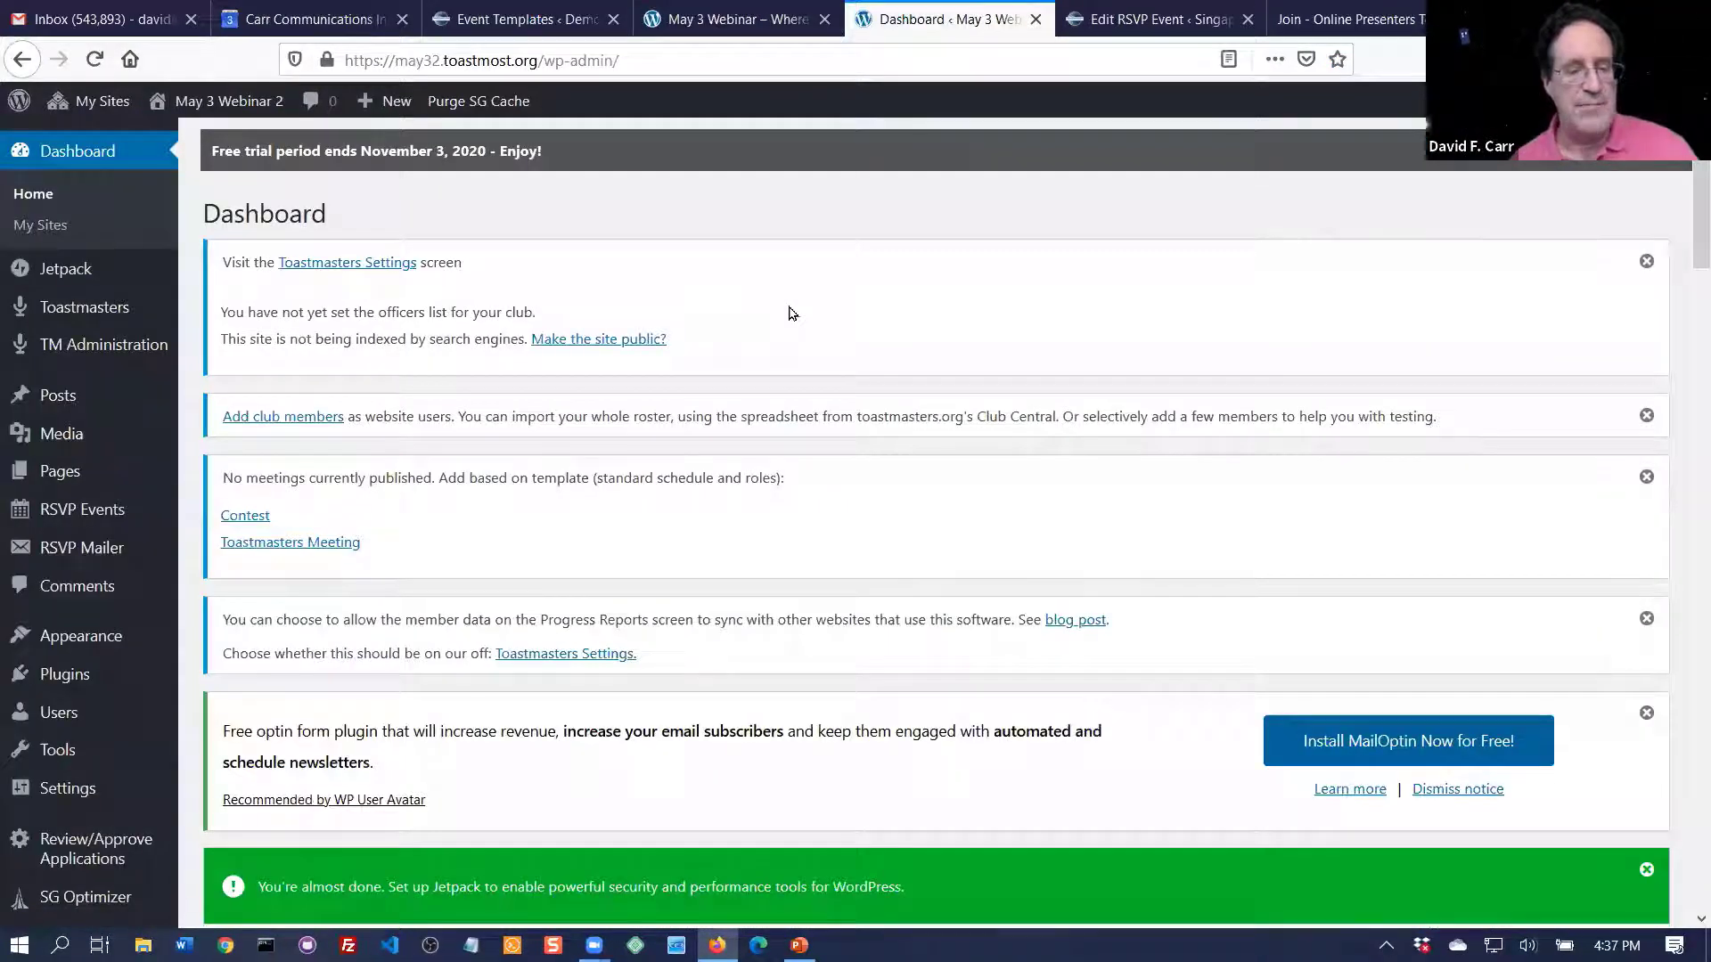
pyautogui.scroll(-3, 788, 314)
pyautogui.scroll(3, 789, 314)
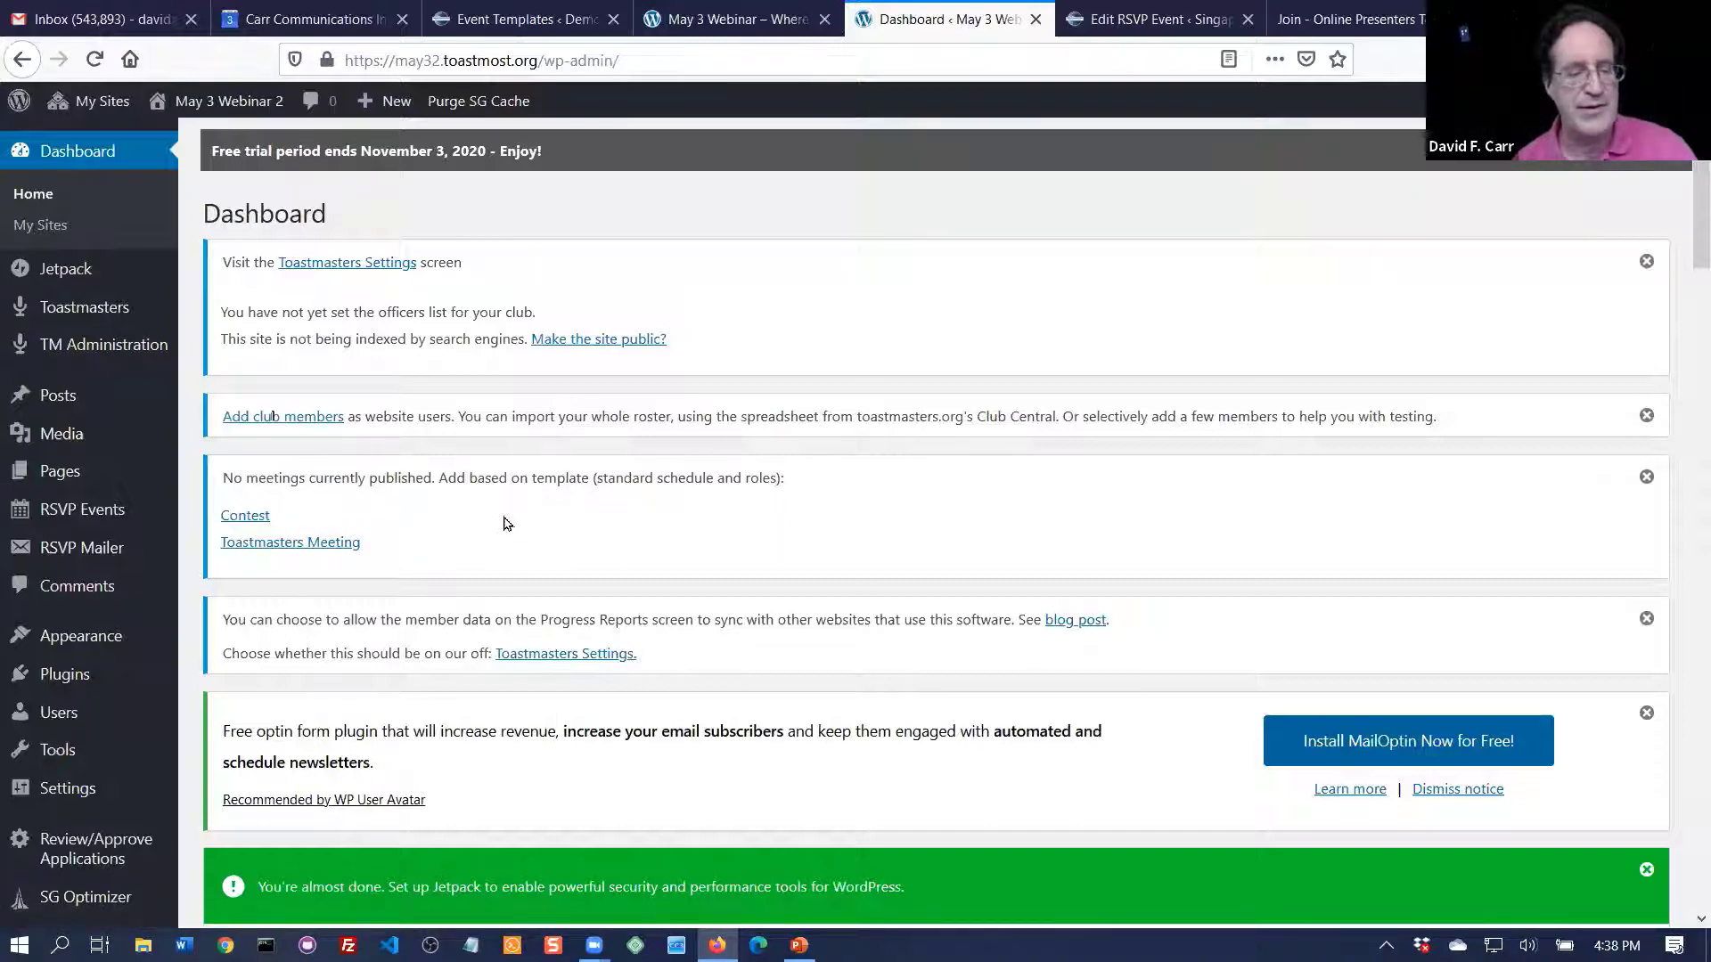
pyautogui.scroll(-3, 503, 522)
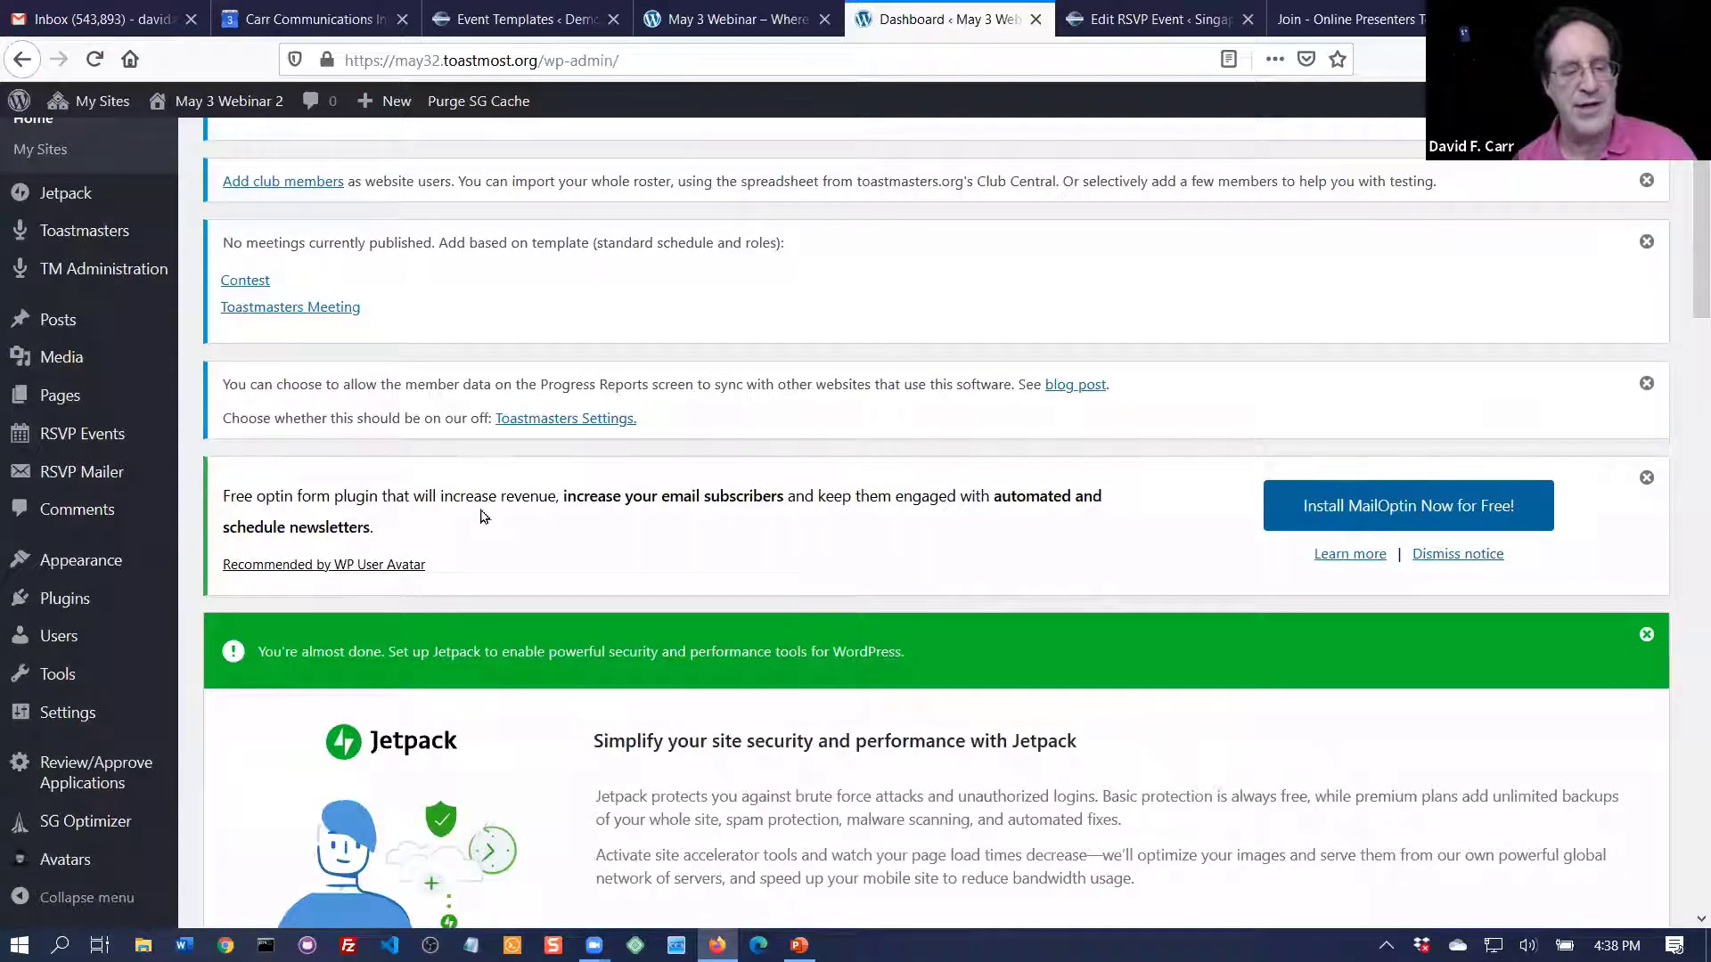
# - Open the Toastmasters Meeting event template for editing and dismiss the block editor welcome guide
pyautogui.click(280, 309)
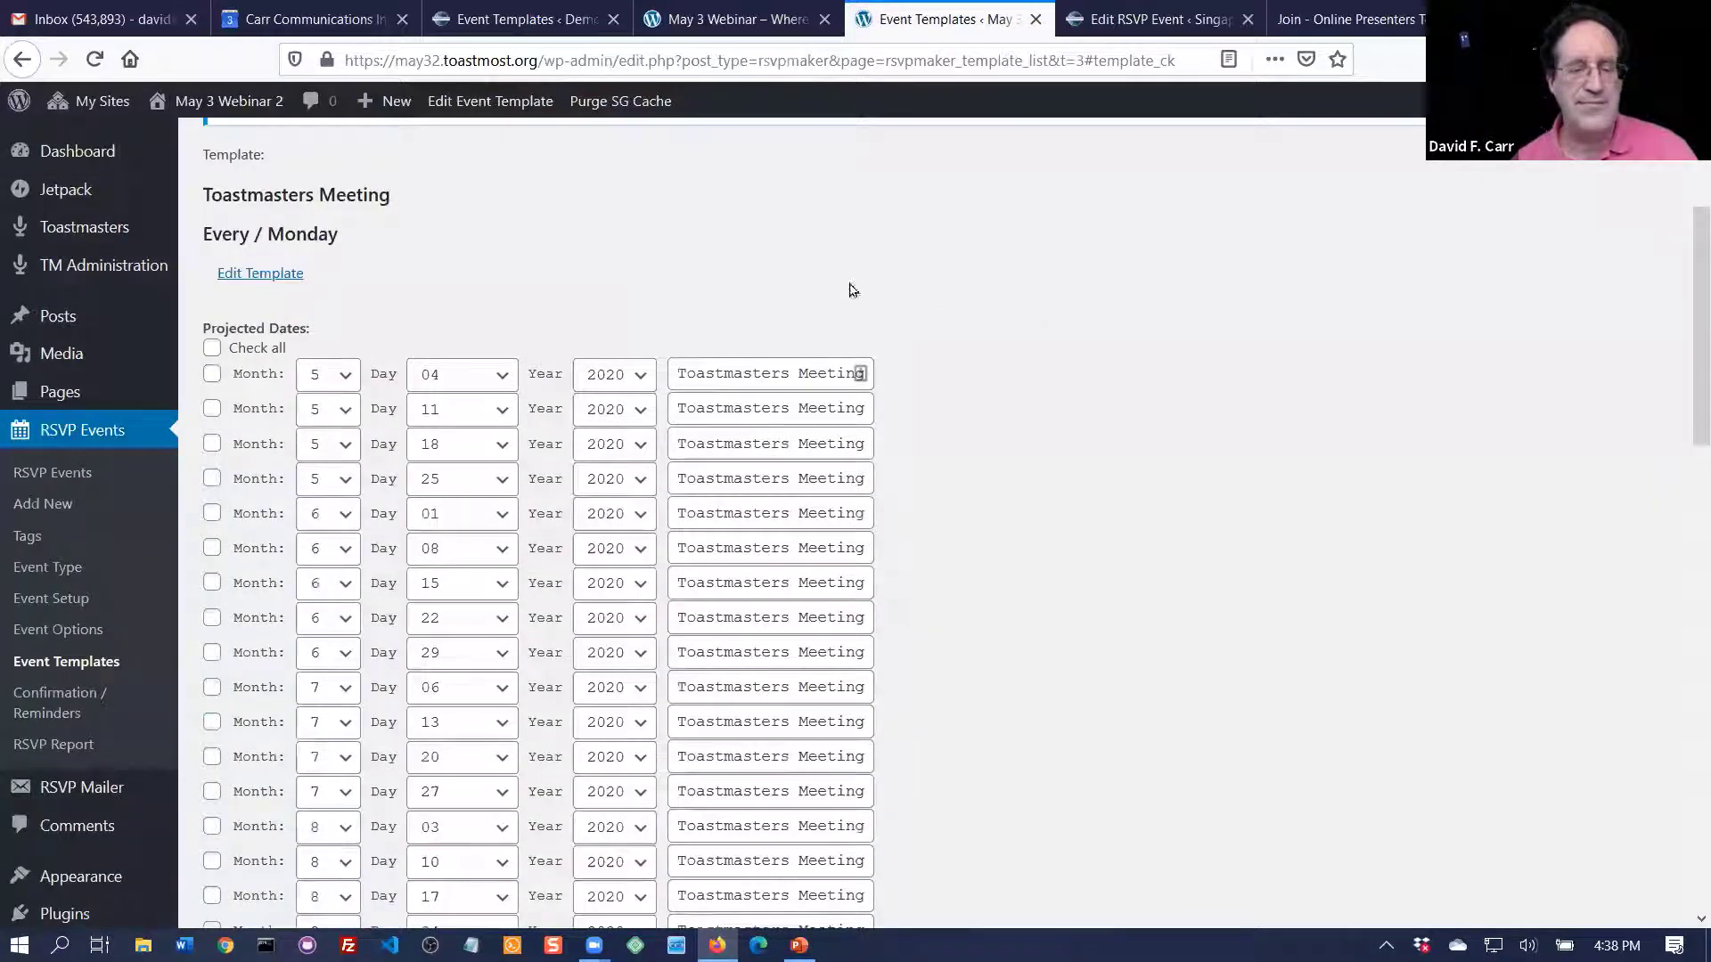
pyautogui.click(252, 279)
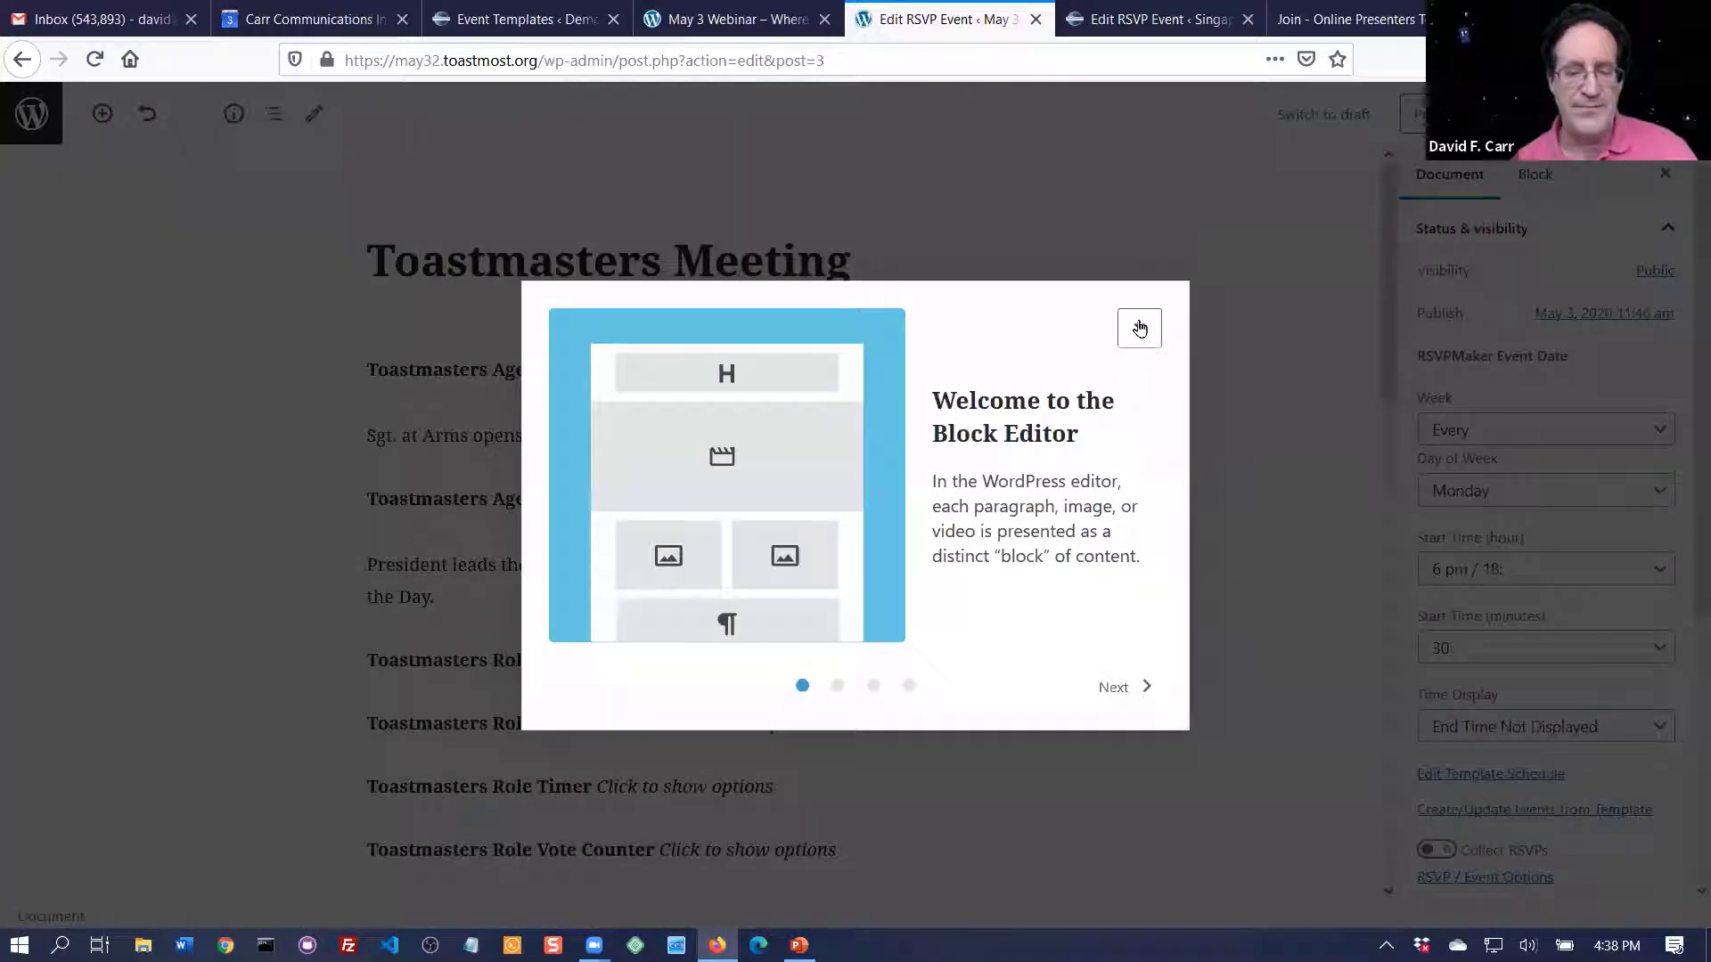
pyautogui.click(1140, 328)
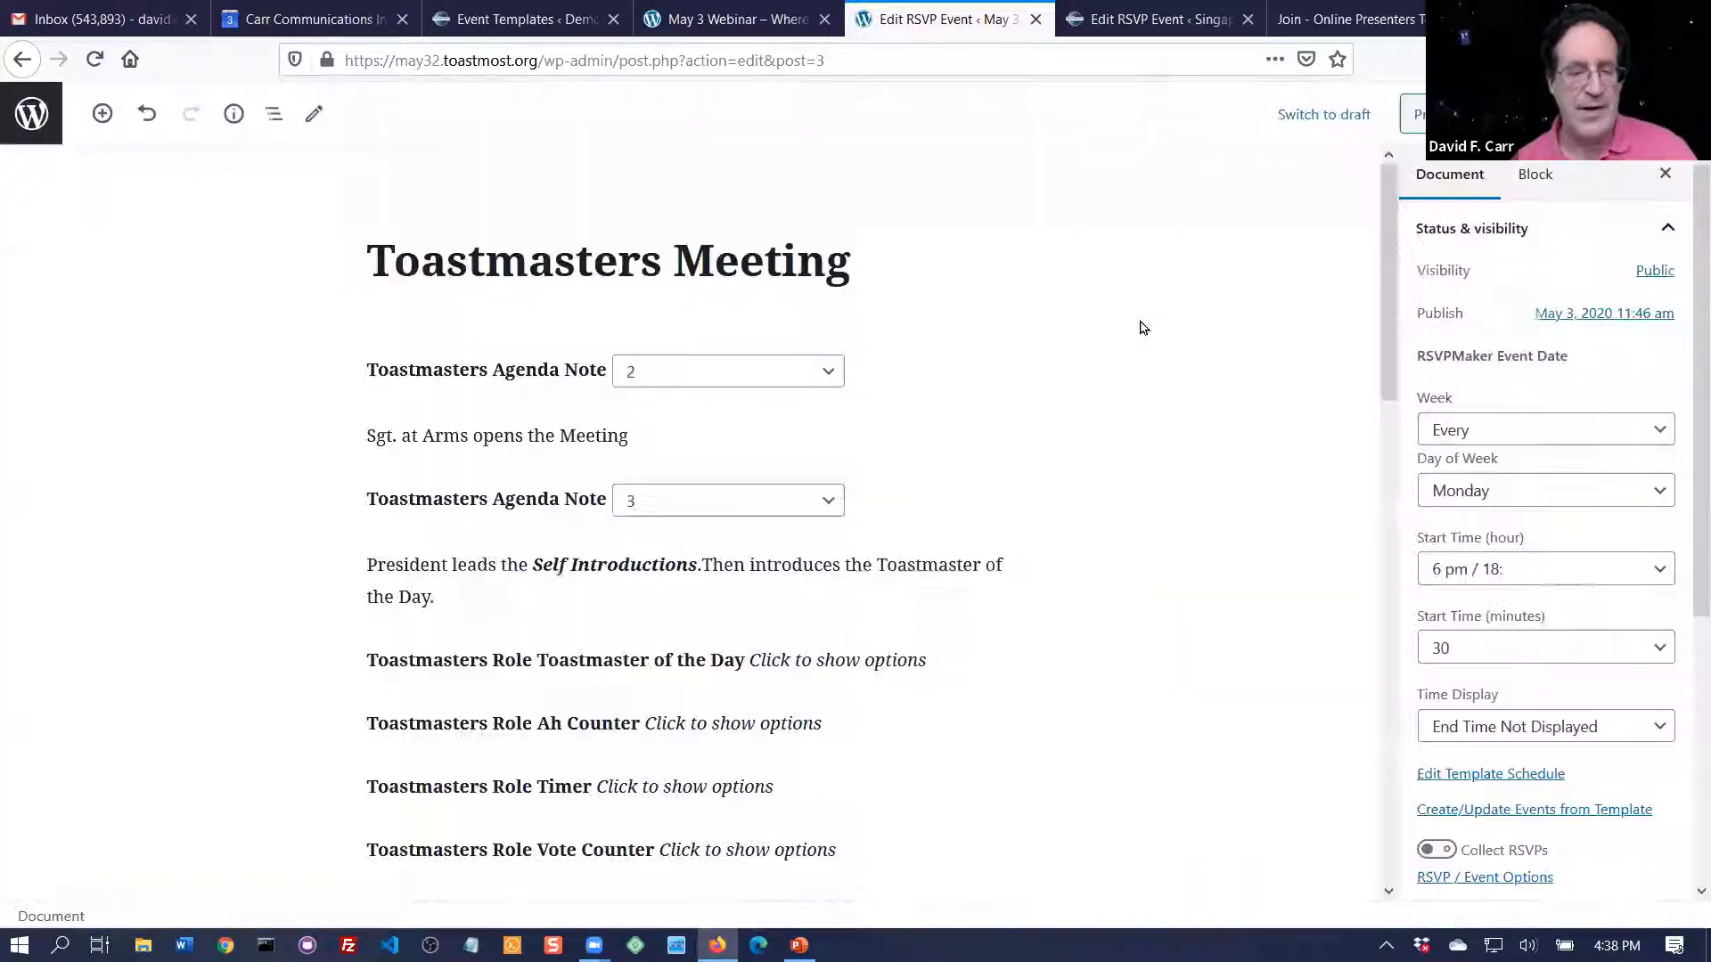
# - Examine the Sgt. at Arms and President agenda notes in the template, including the minutes-allowed options of the first note
pyautogui.scroll(-2, 1155, 374)
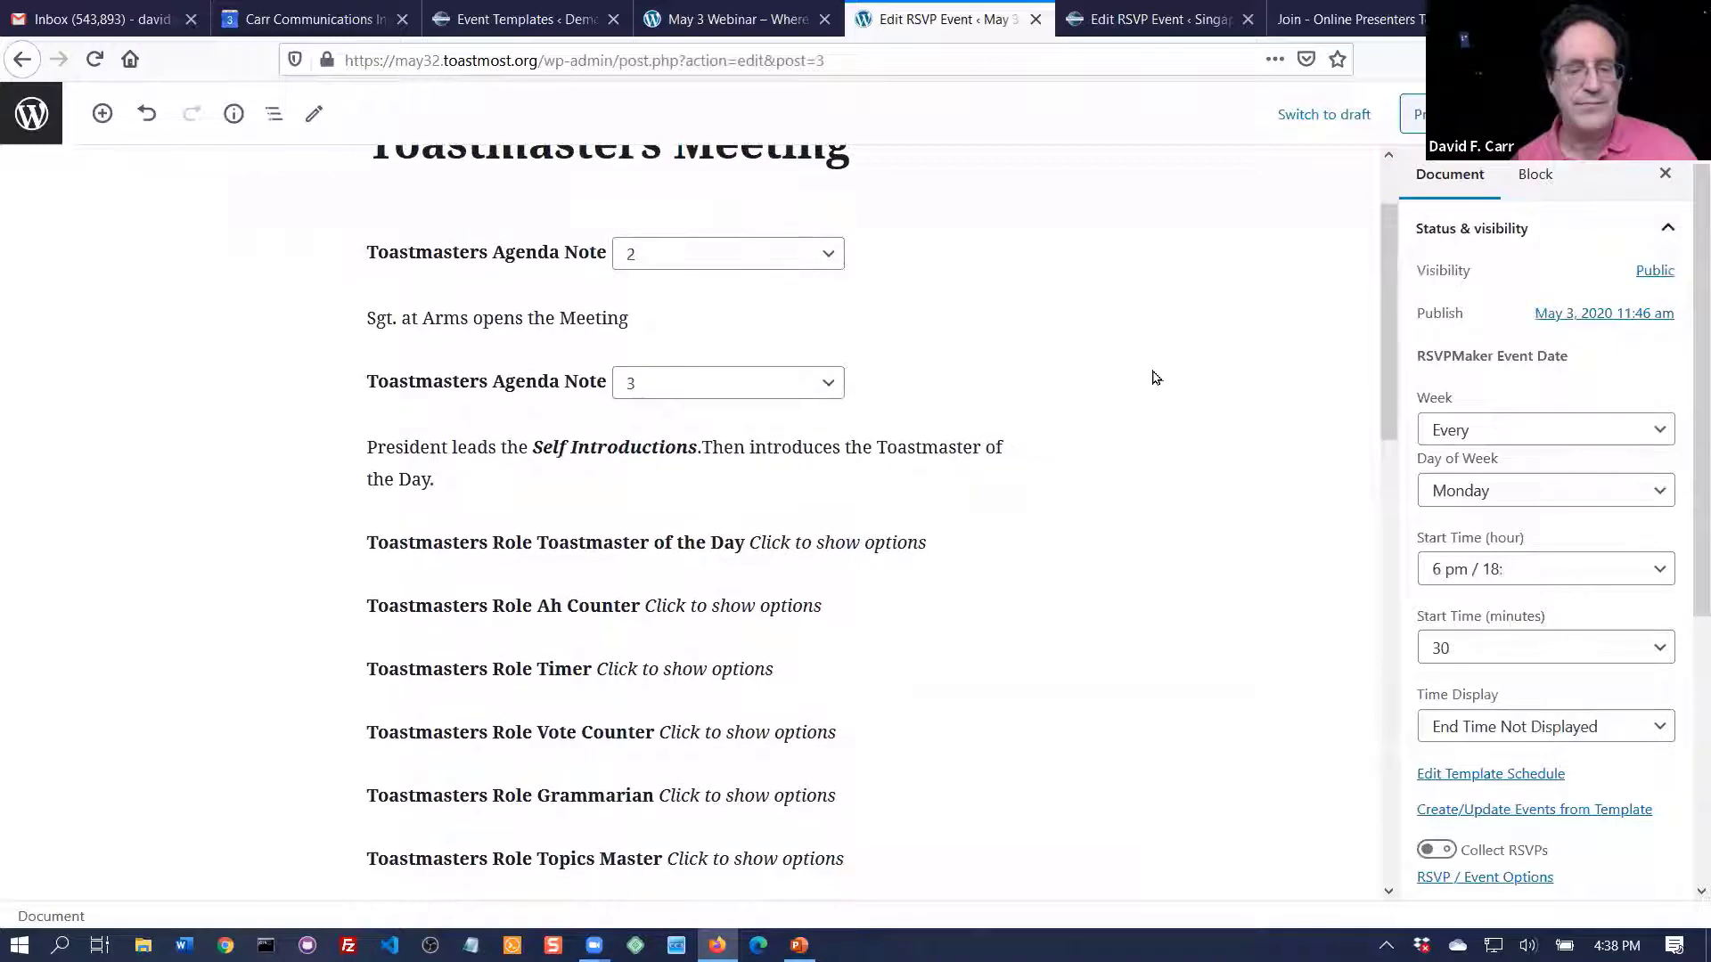
pyautogui.doubleClick(449, 317)
pyautogui.click(556, 318)
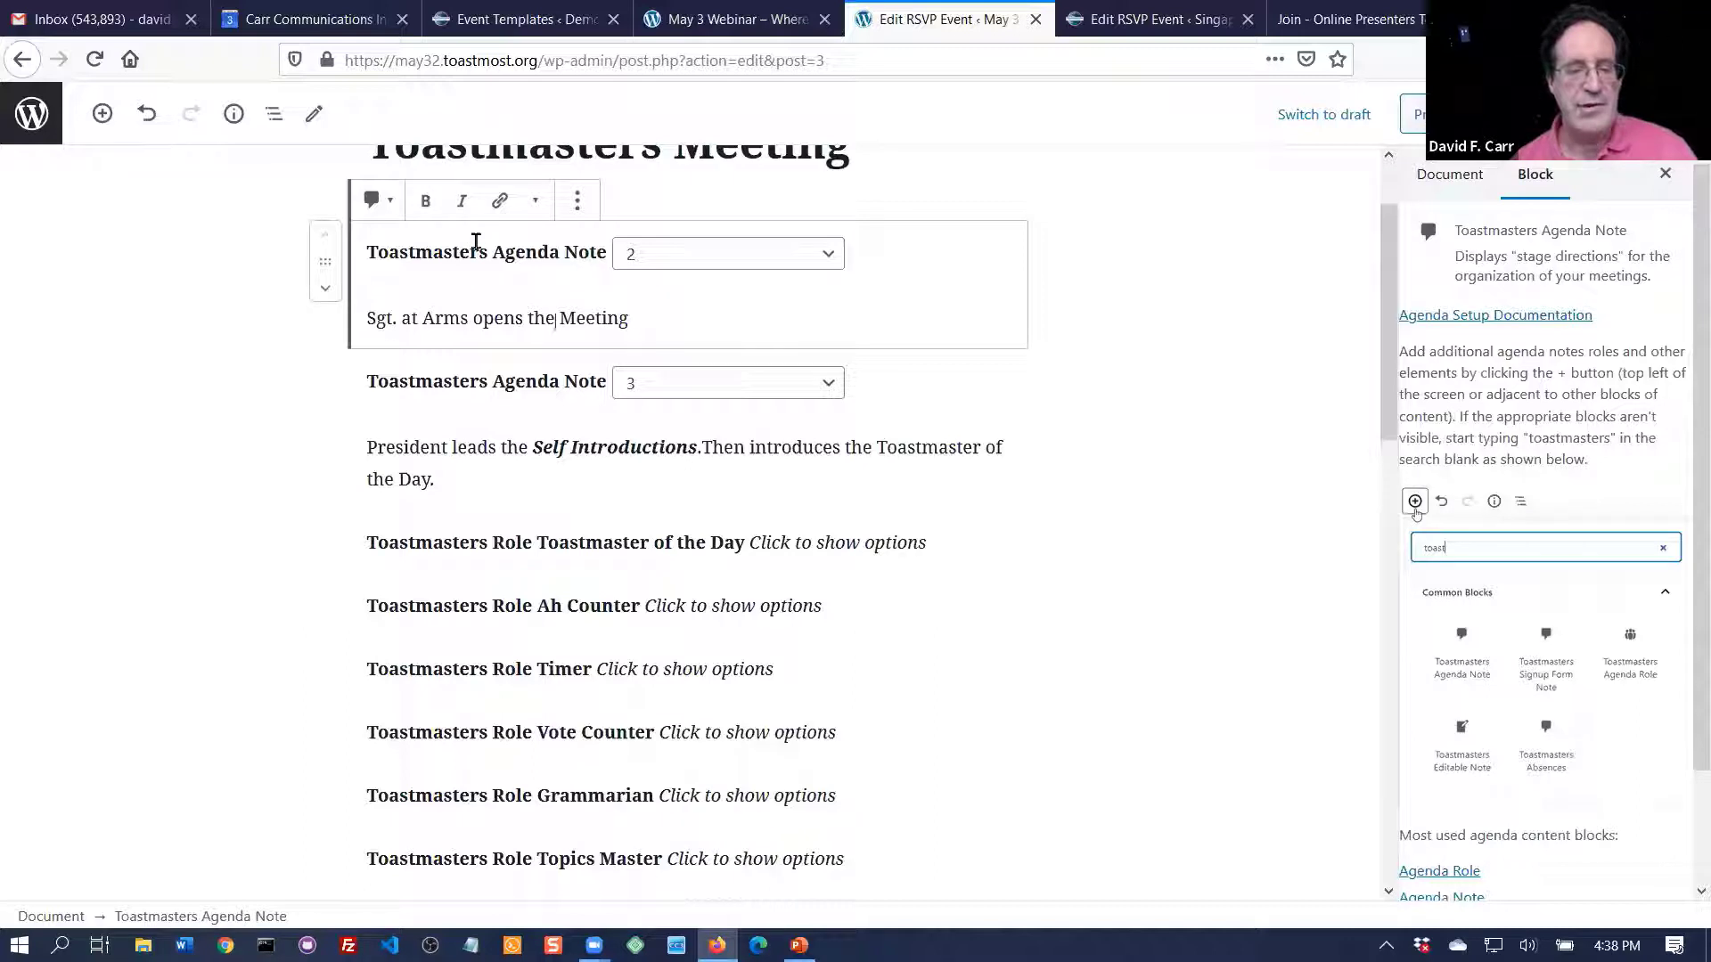
pyautogui.click(698, 253)
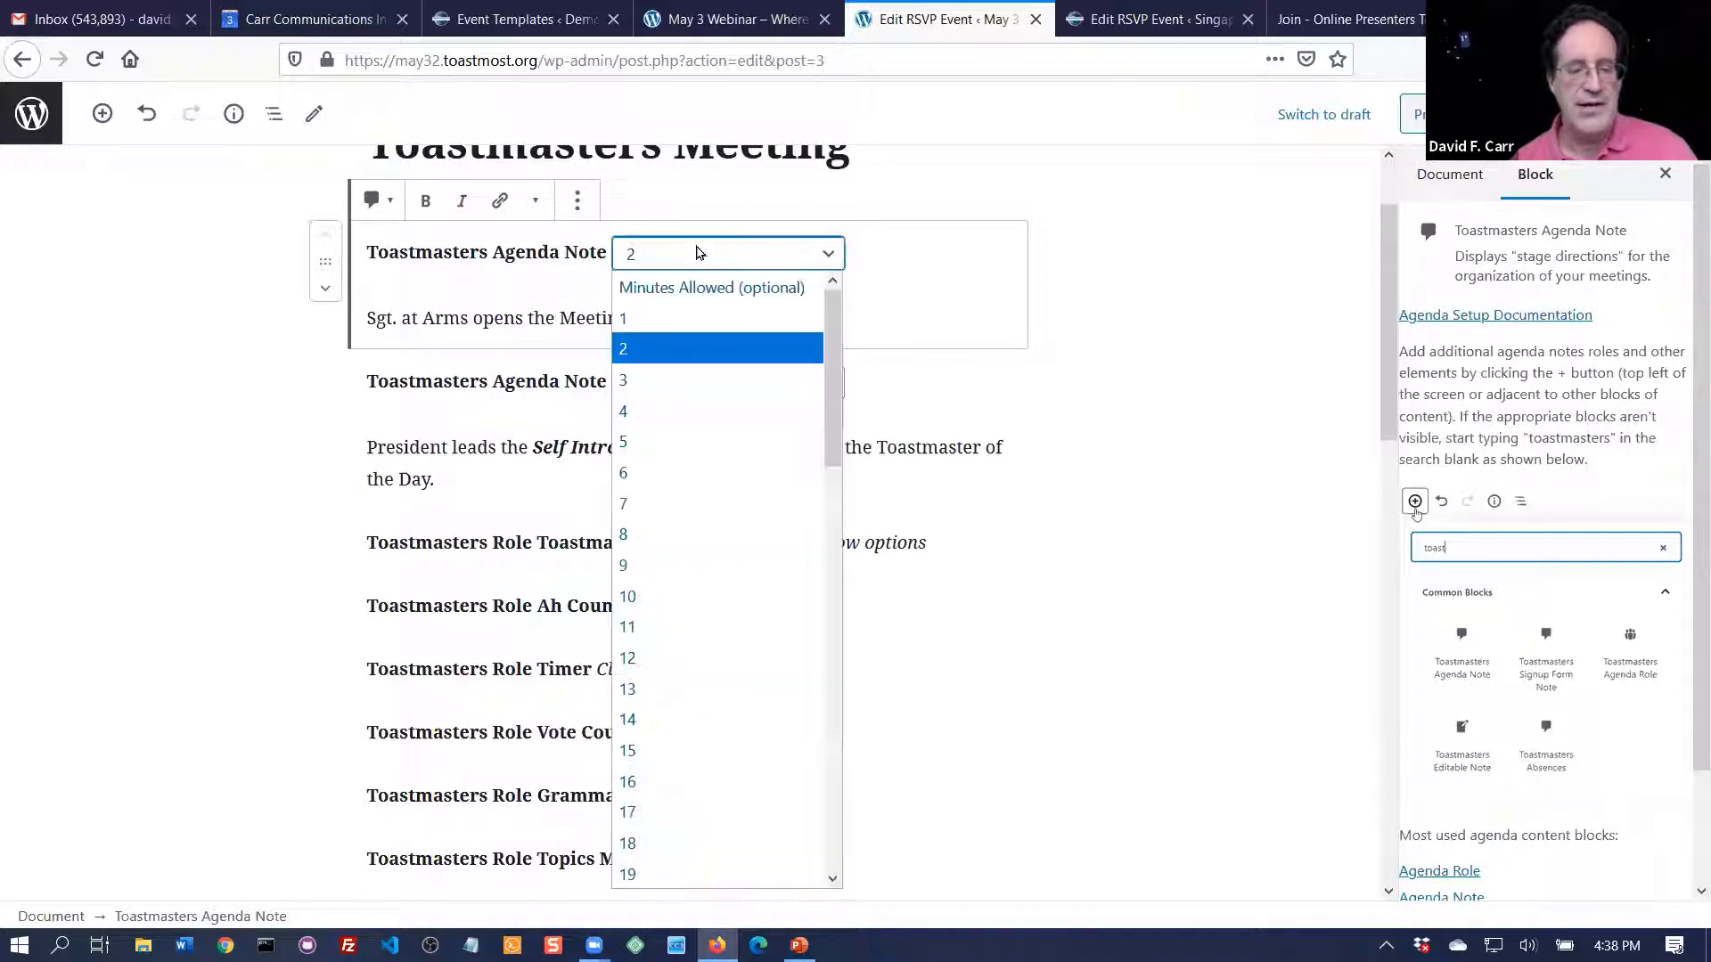
pyautogui.click(932, 288)
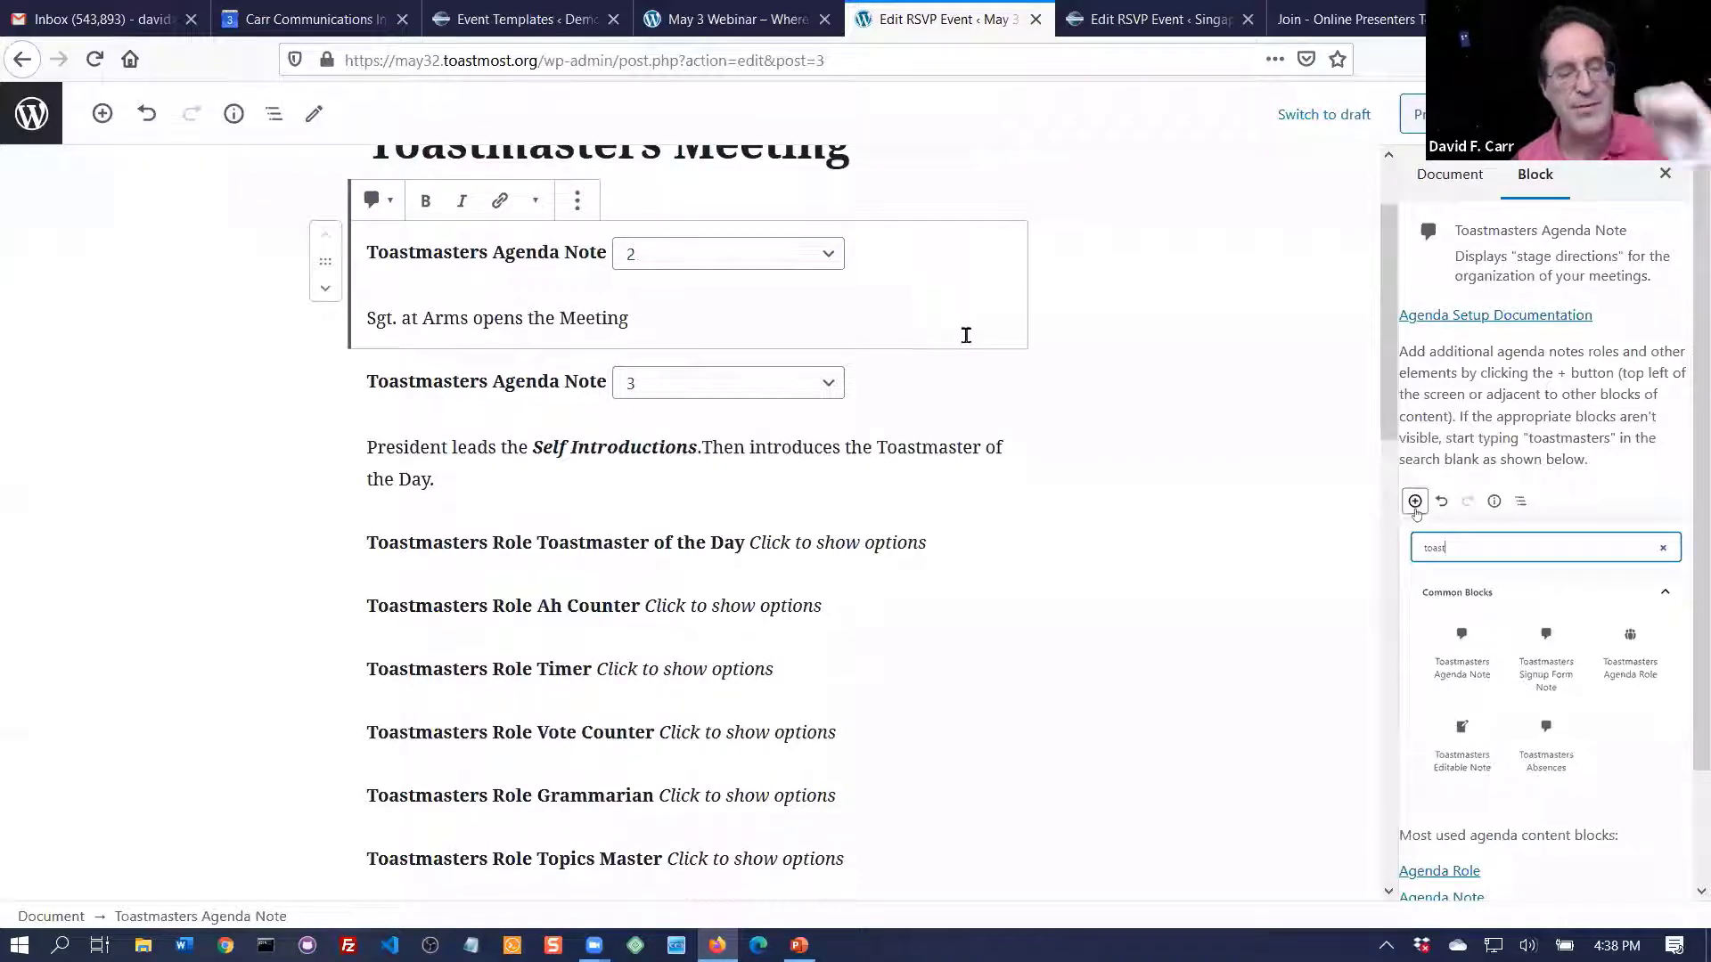
pyautogui.click(662, 444)
pyautogui.click(811, 439)
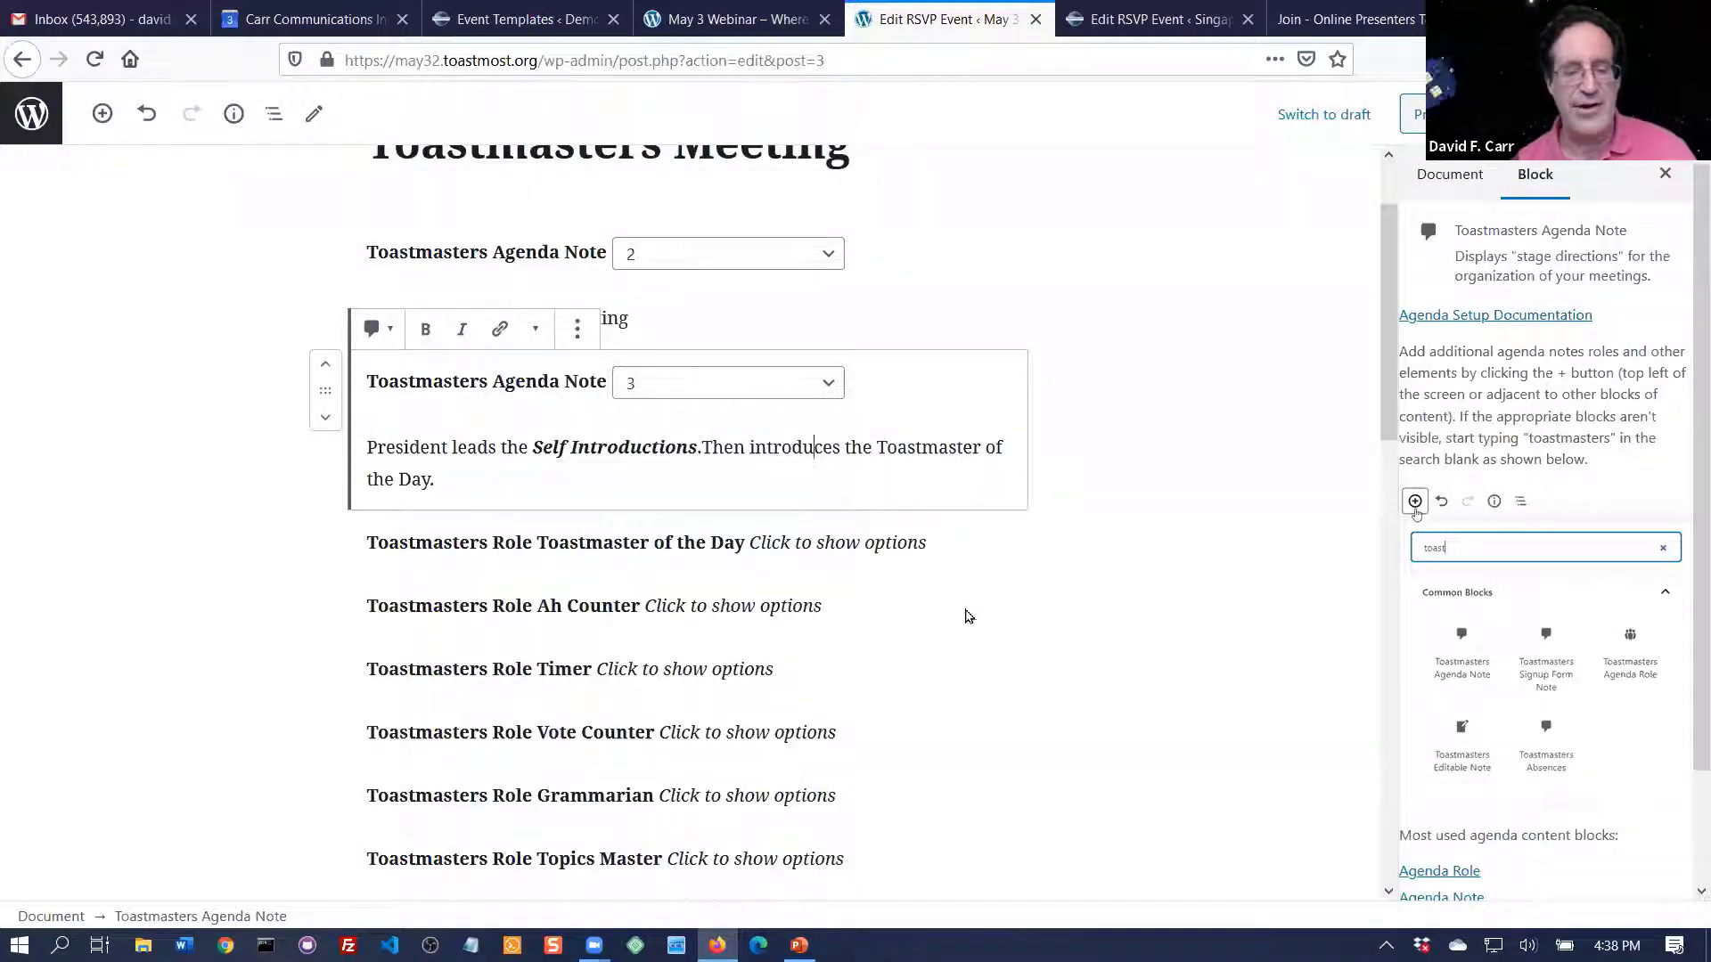
# - Show the options of the Toastmaster of the Day role block and review its count, time and agenda note settings
pyautogui.scroll(-4, 969, 617)
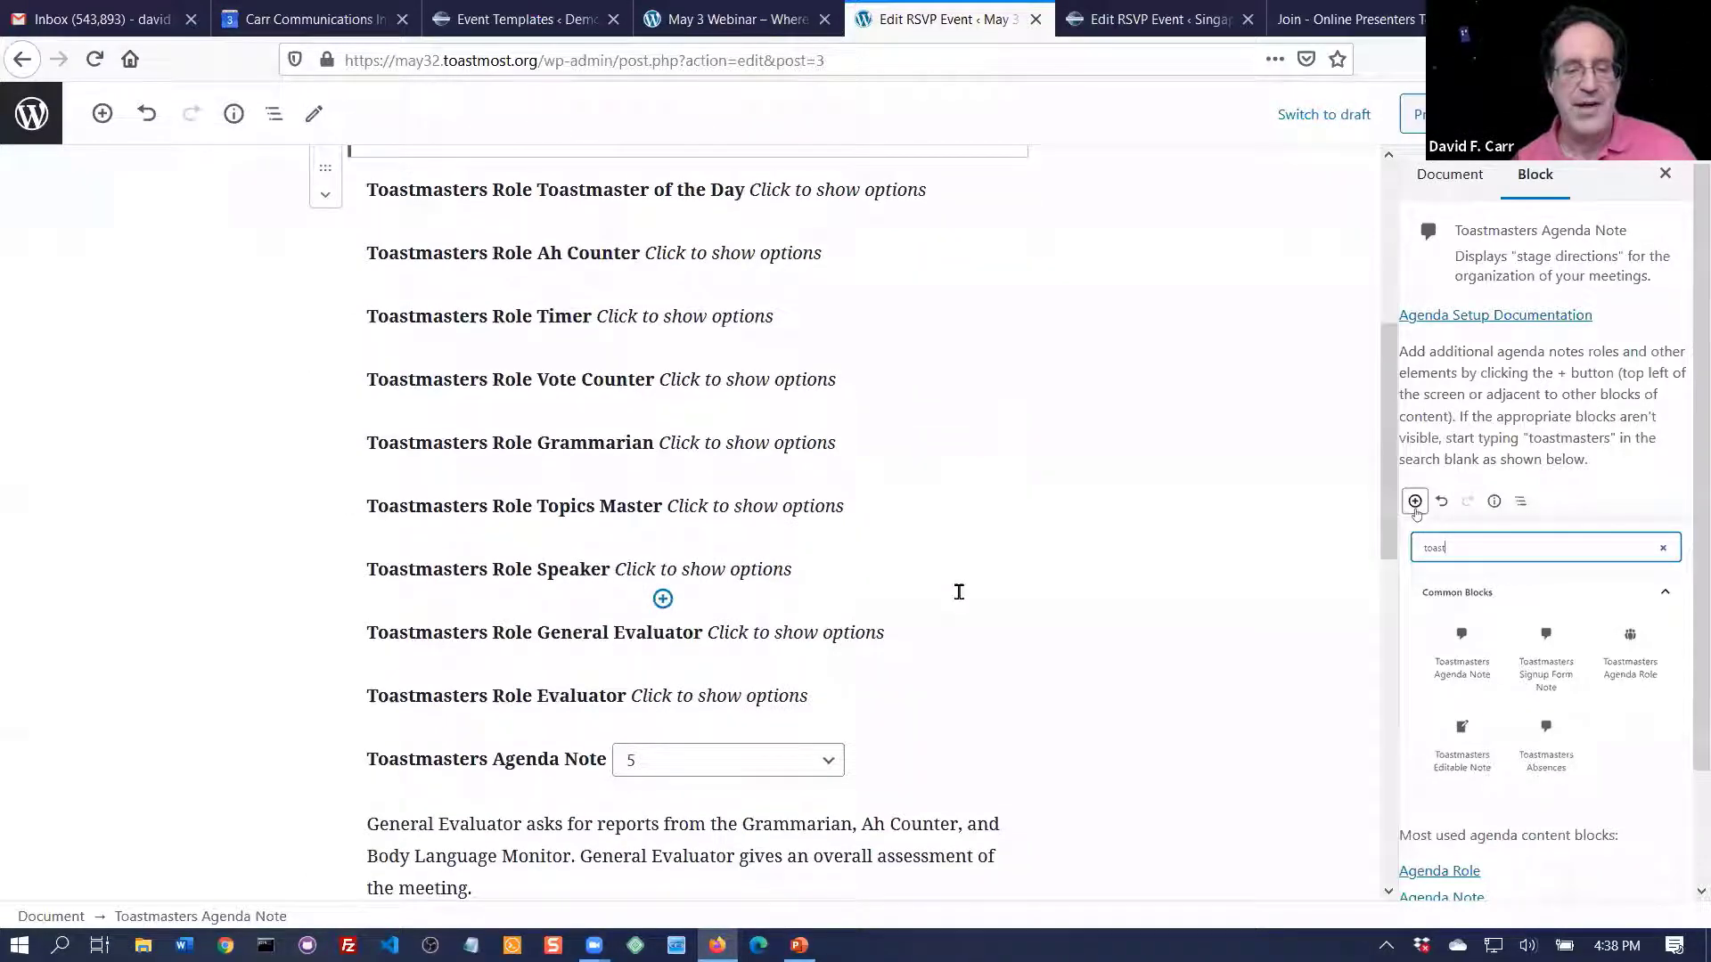
pyautogui.doubleClick(663, 187)
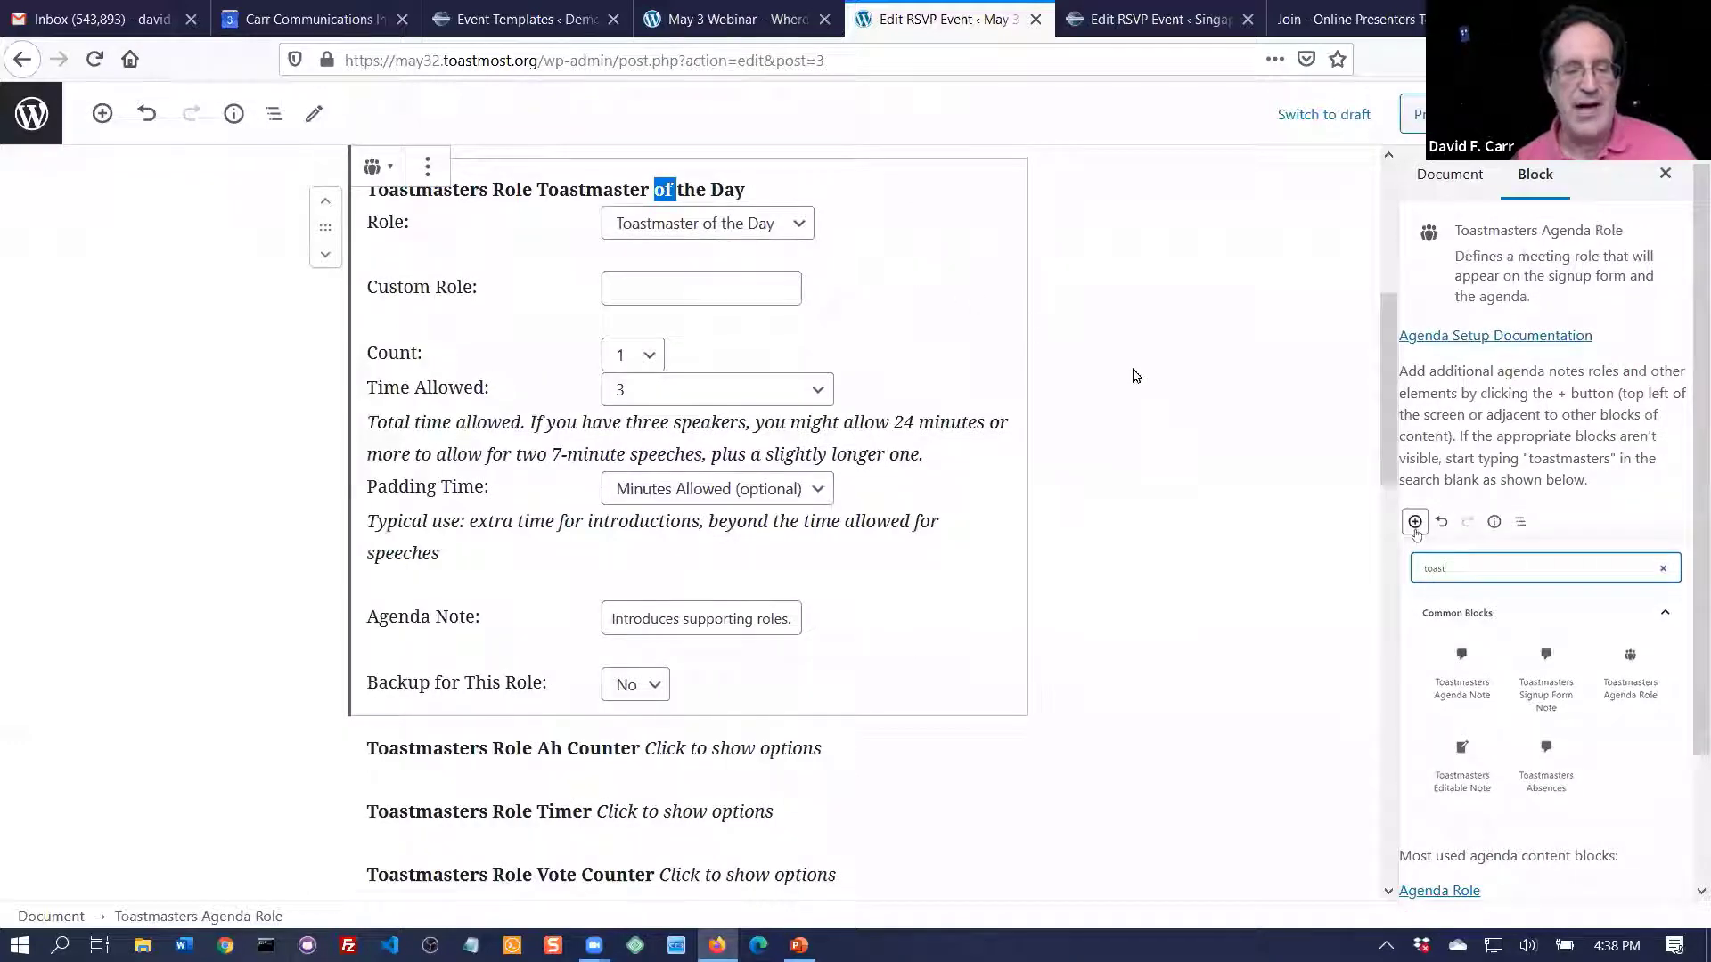
pyautogui.scroll(1, 1137, 376)
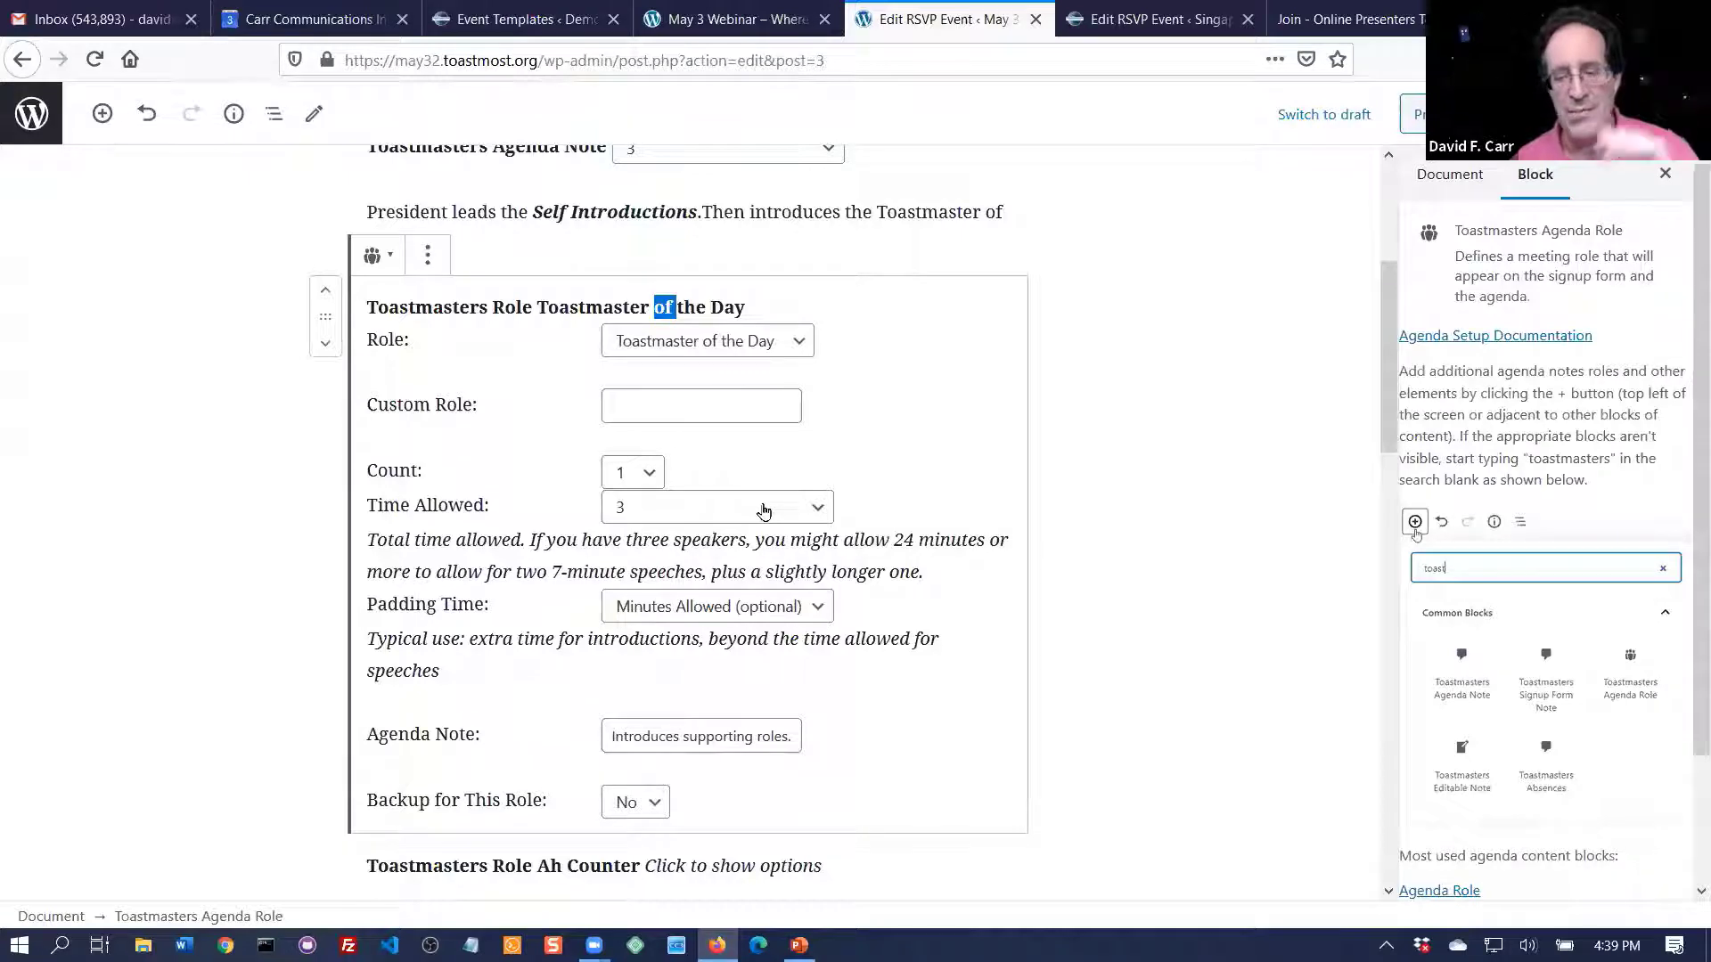
pyautogui.click(1105, 466)
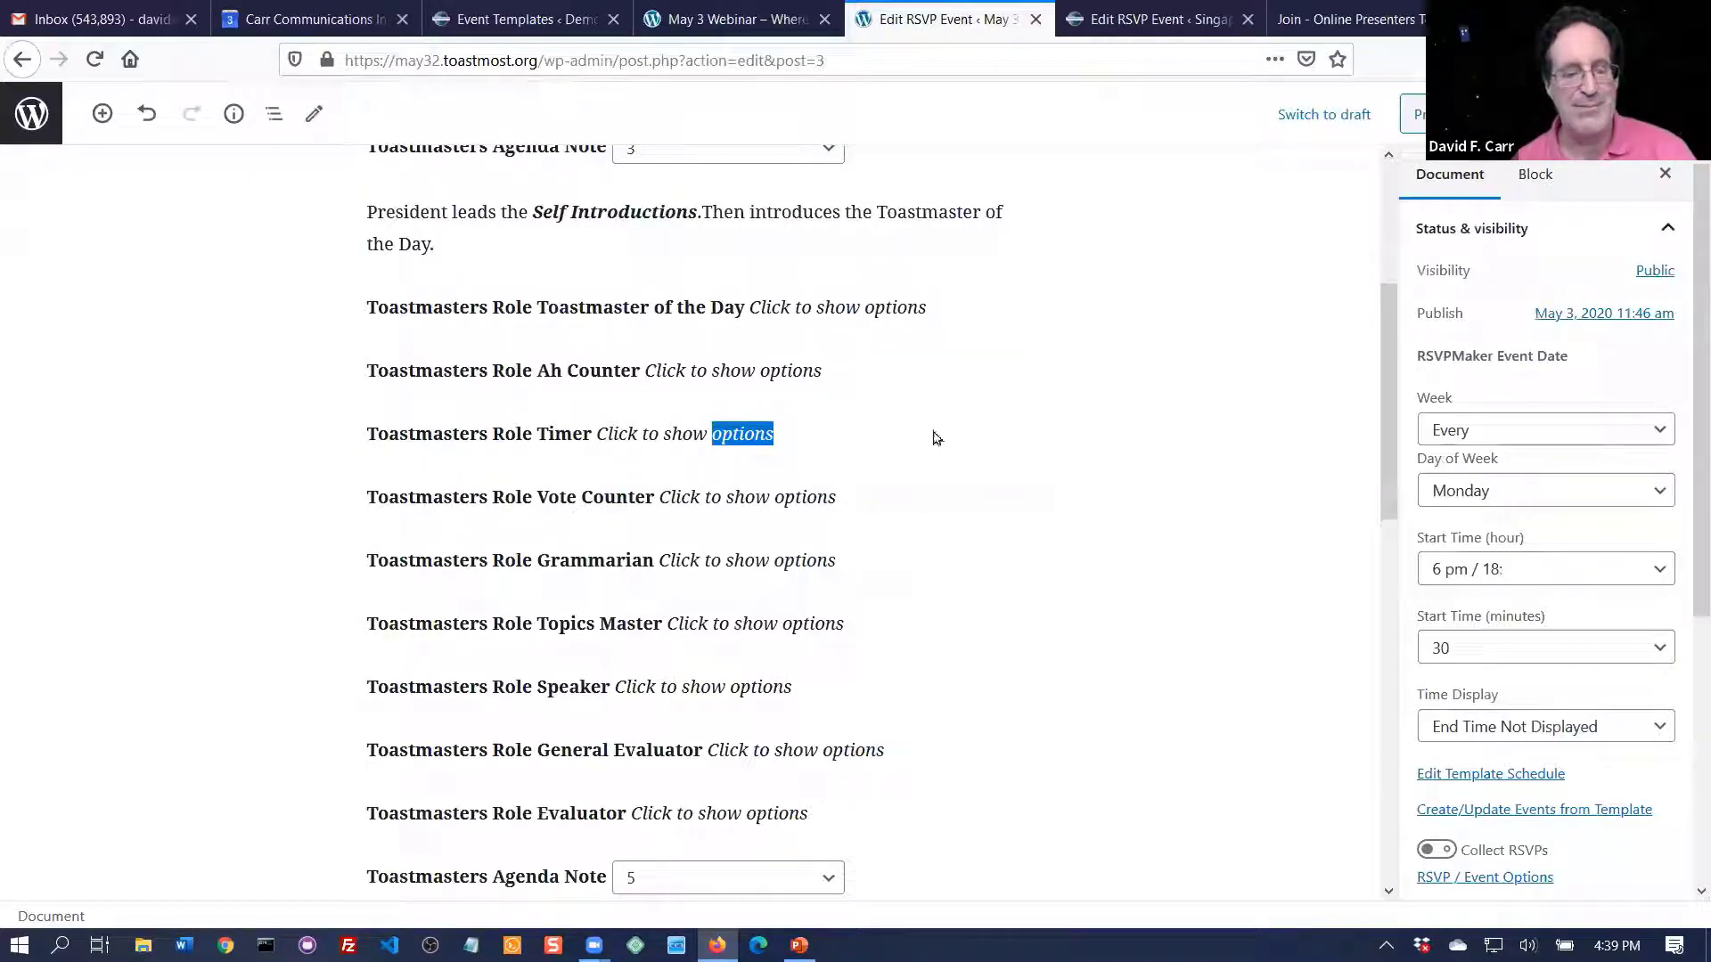
# - Look through the remaining role blocks and inspect the options of the Grammarian role
pyautogui.scroll(-2, 1016, 473)
pyautogui.scroll(-1, 1017, 474)
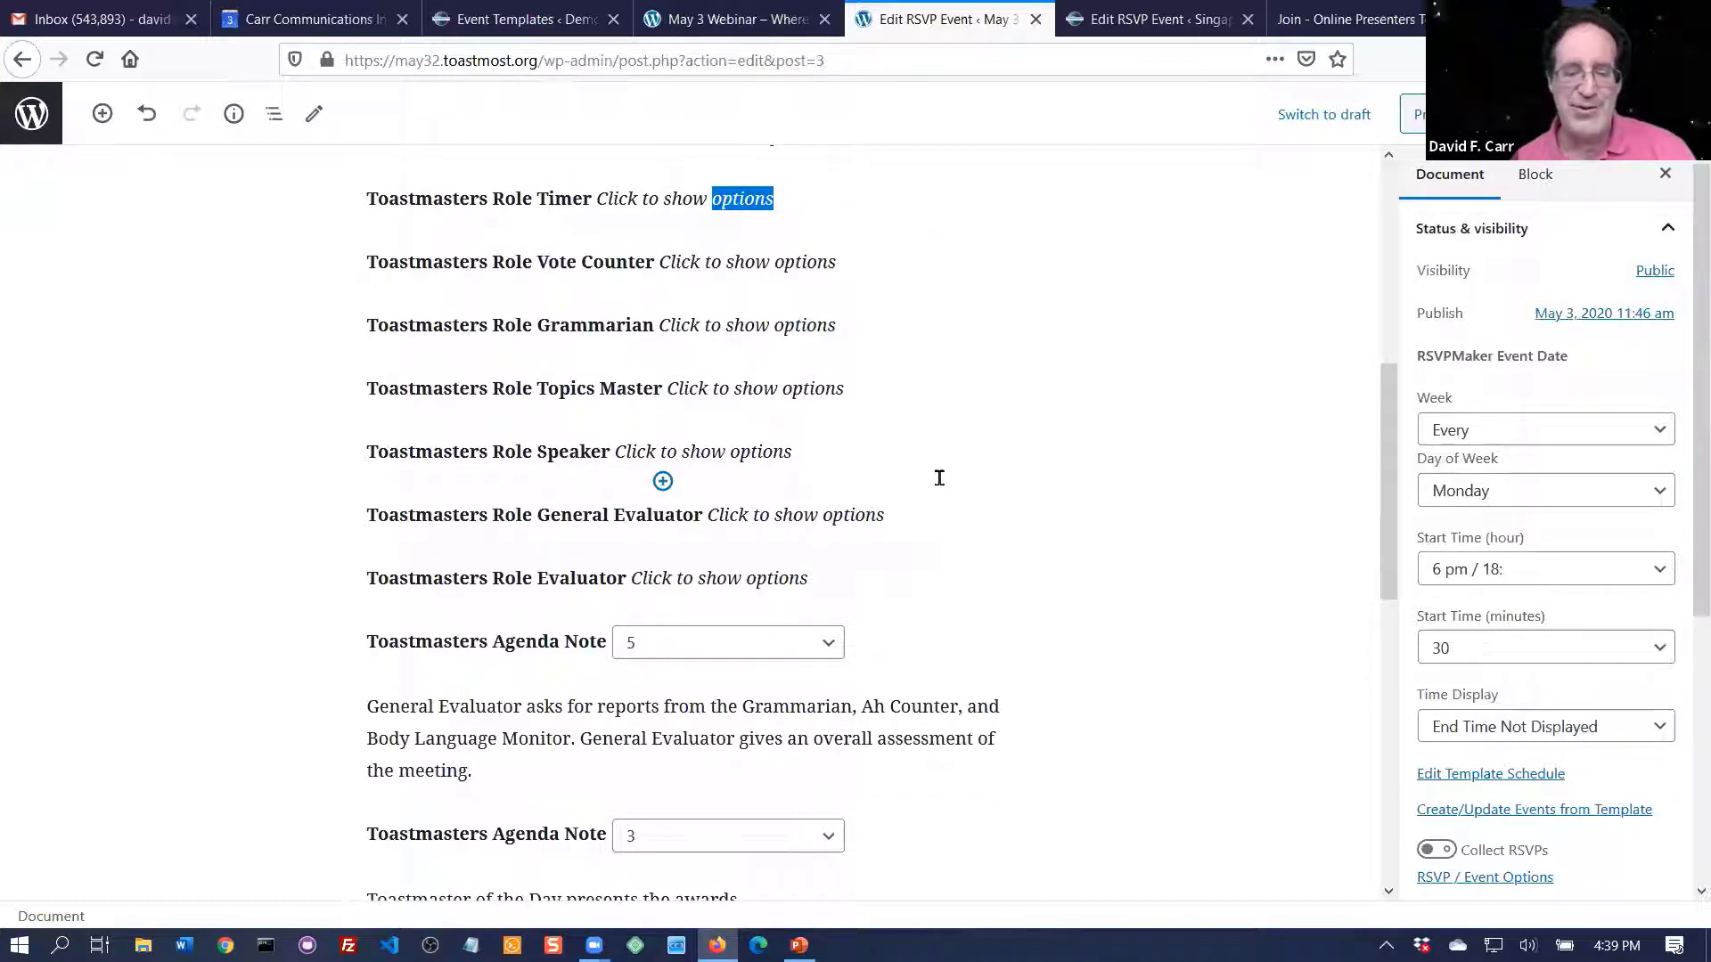
pyautogui.click(753, 325)
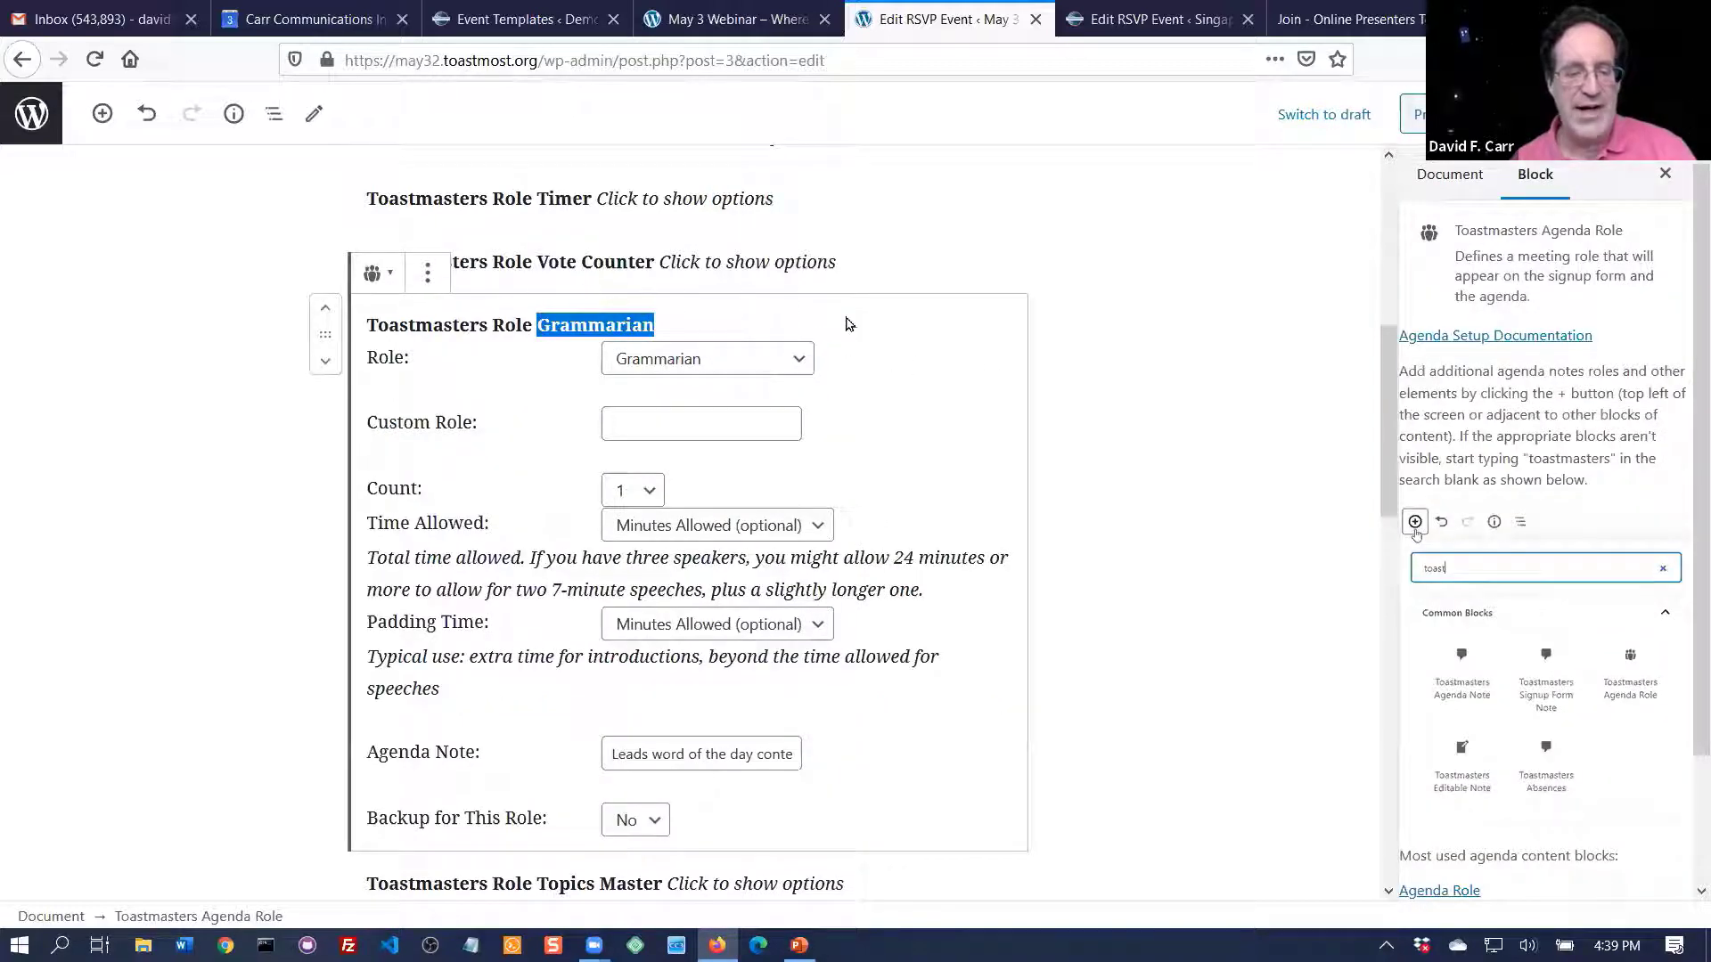
pyautogui.click(1087, 295)
pyautogui.doubleClick(804, 262)
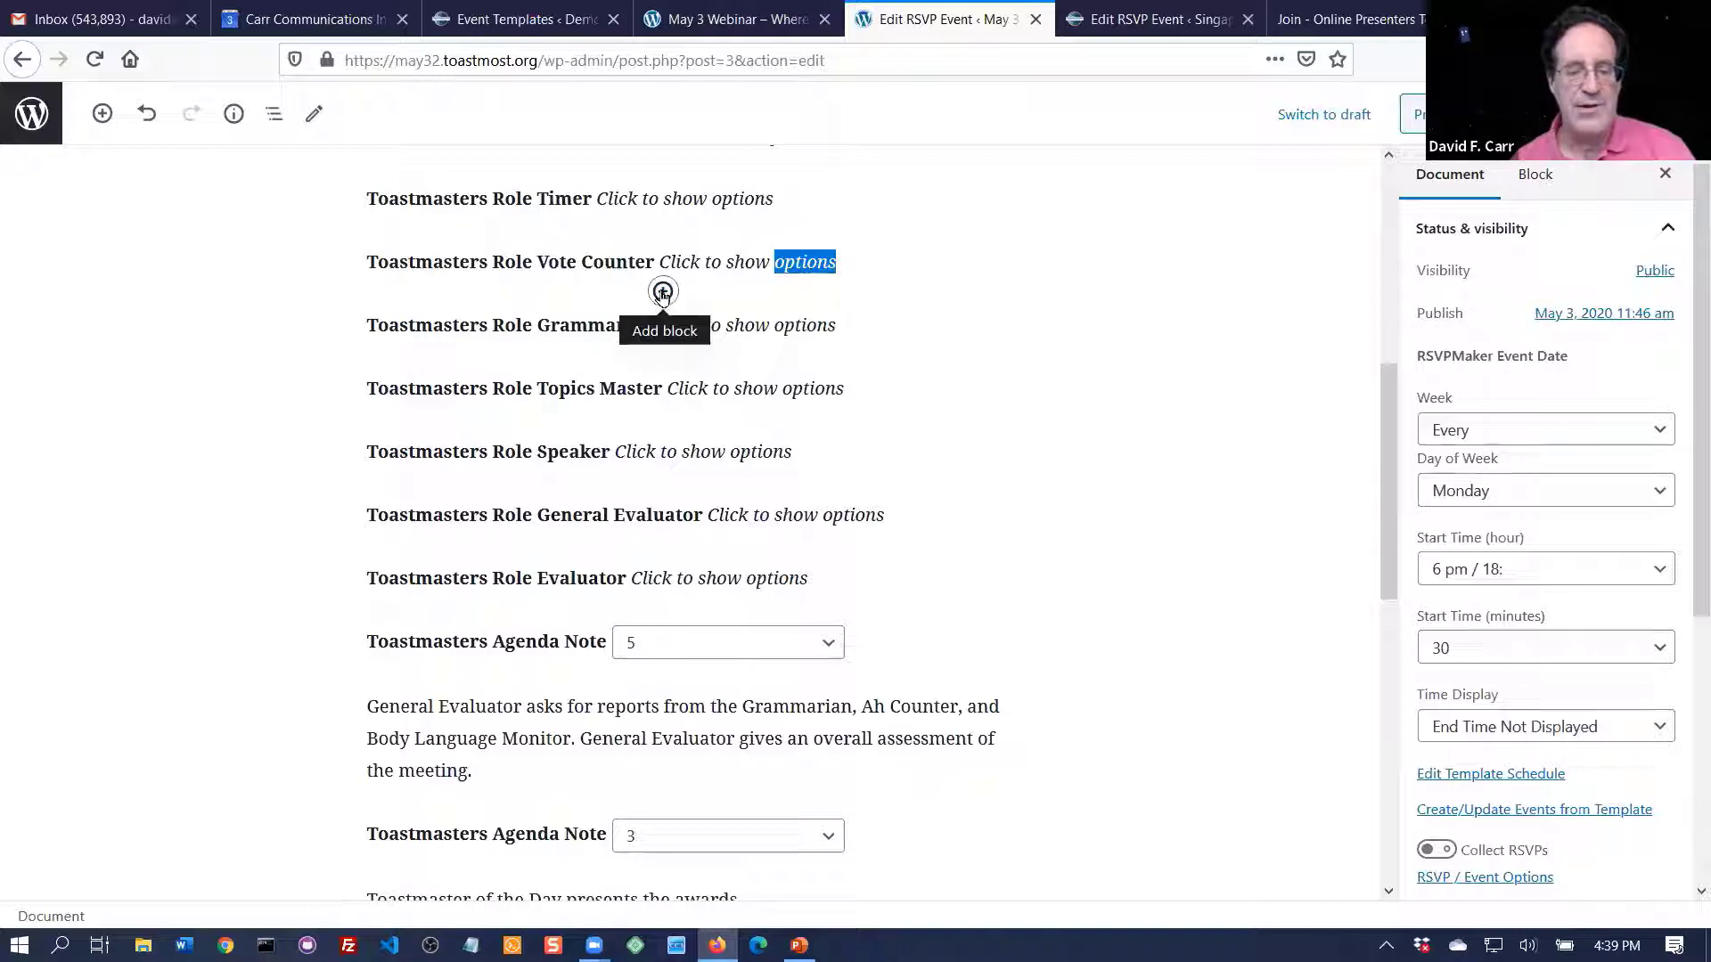
# - Insert a Toastmasters Agenda Role block between Vote Counter and Grammarian and define it as the custom role "Chat Monitor"
pyautogui.click(663, 293)
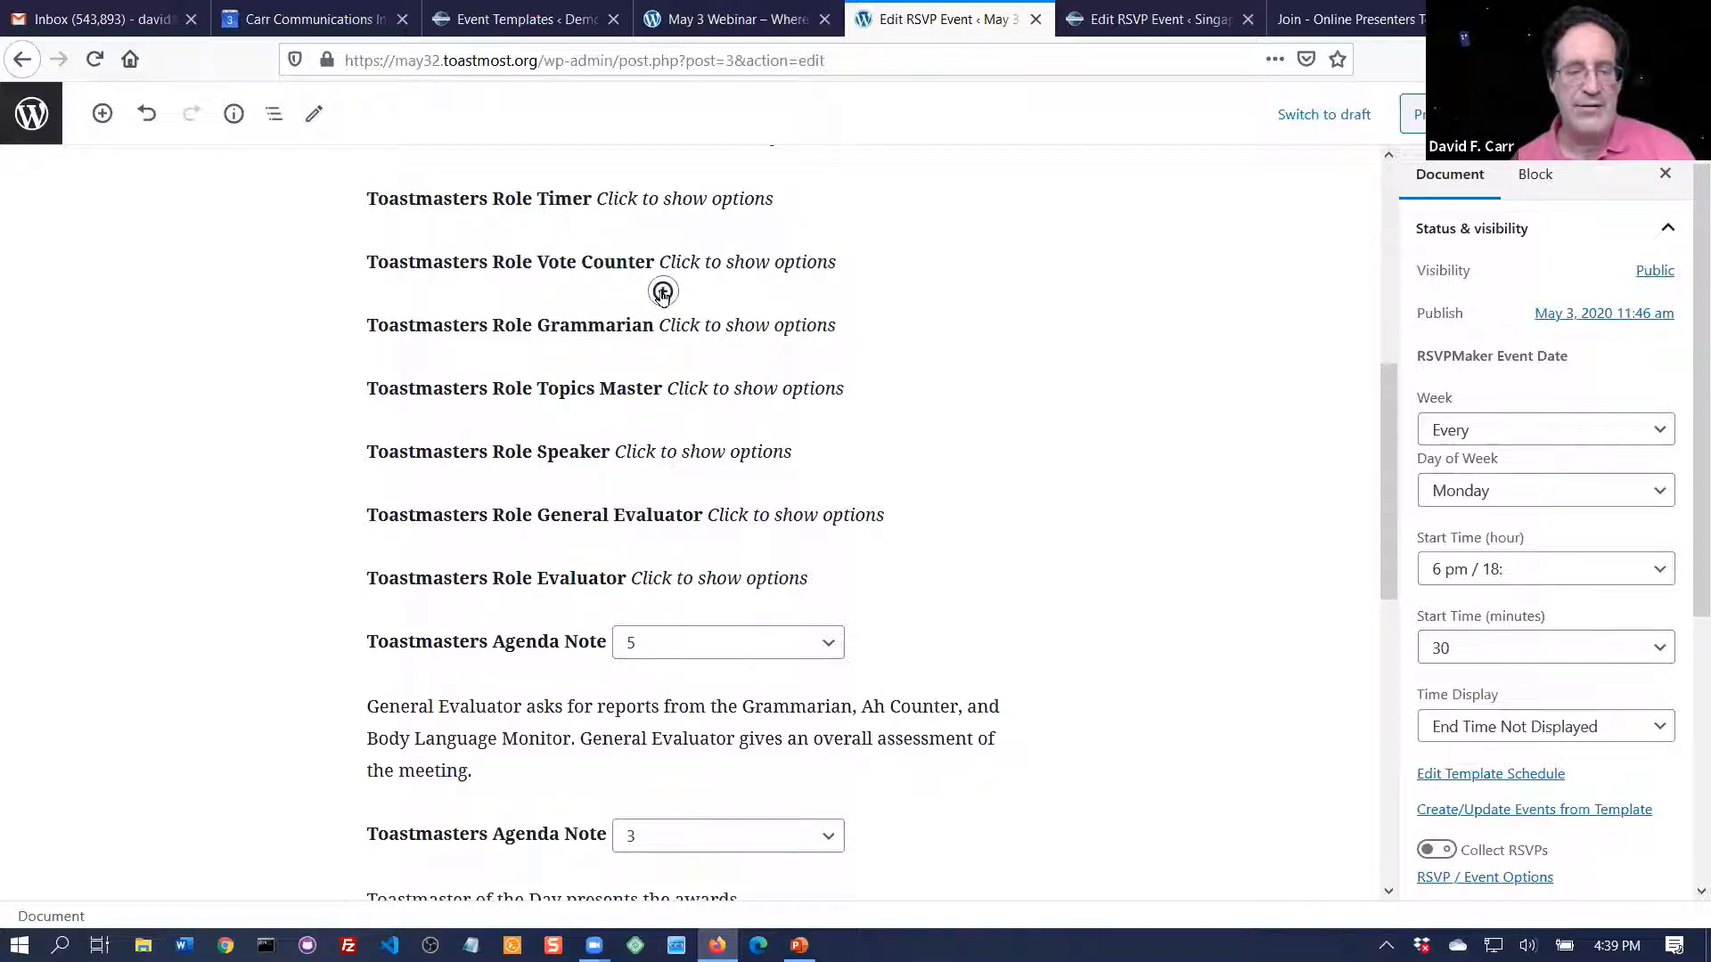
pyautogui.click(662, 293)
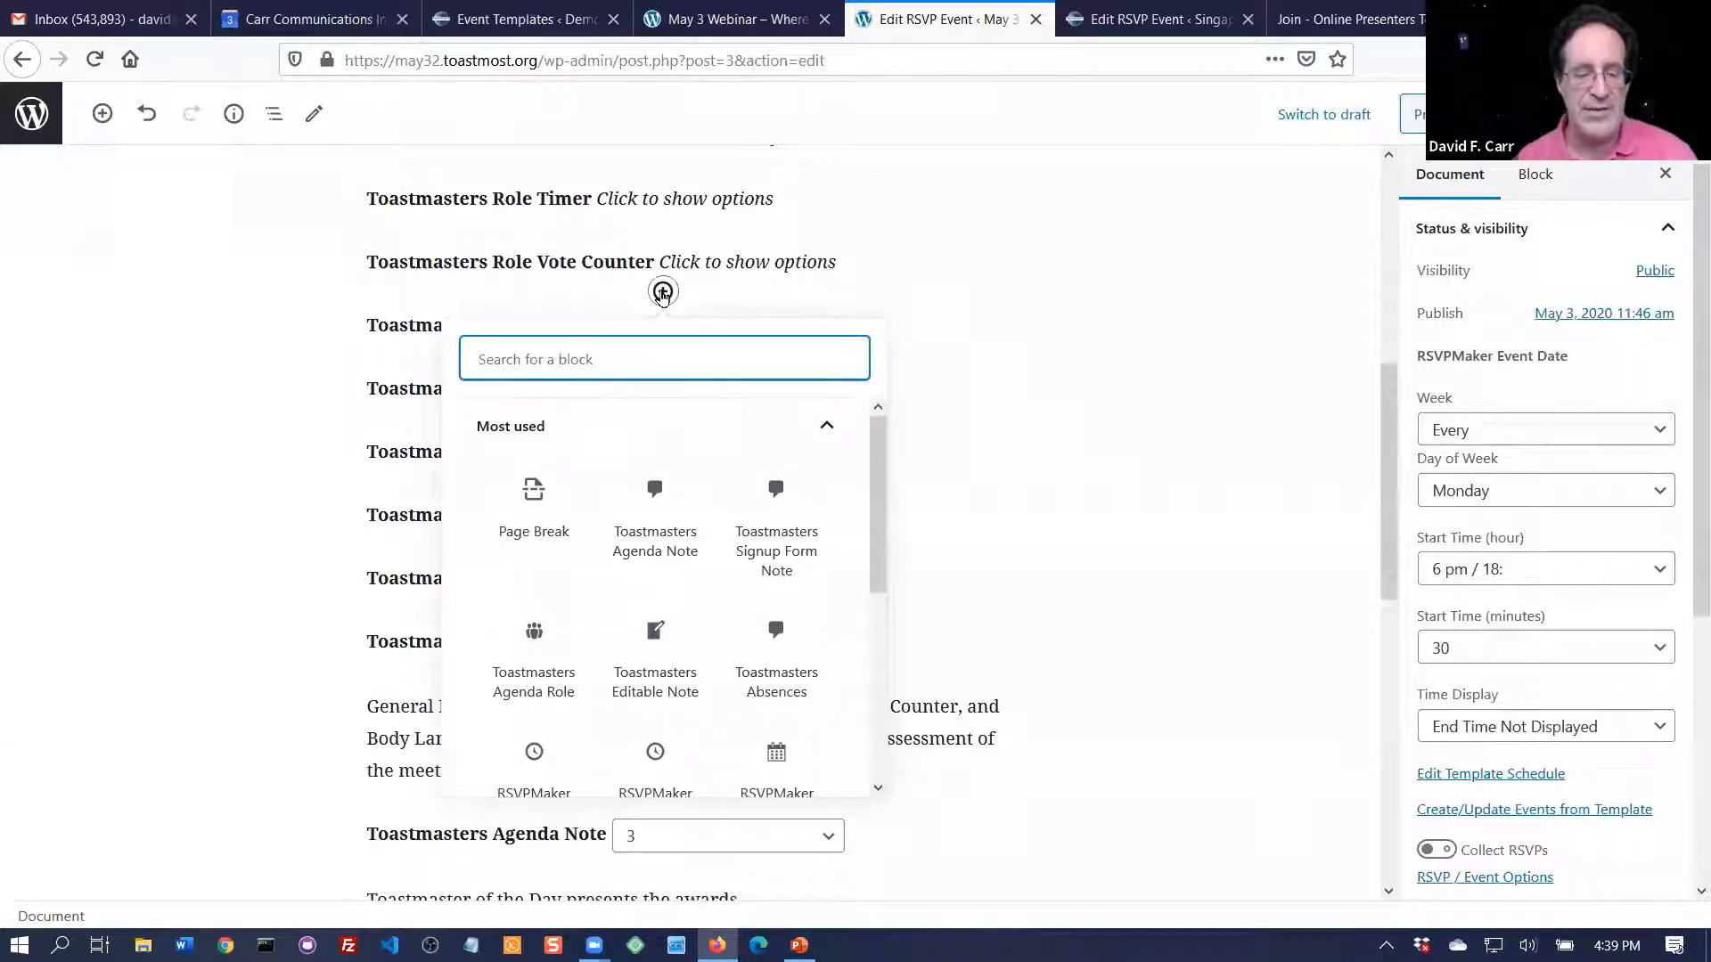
pyautogui.click(544, 650)
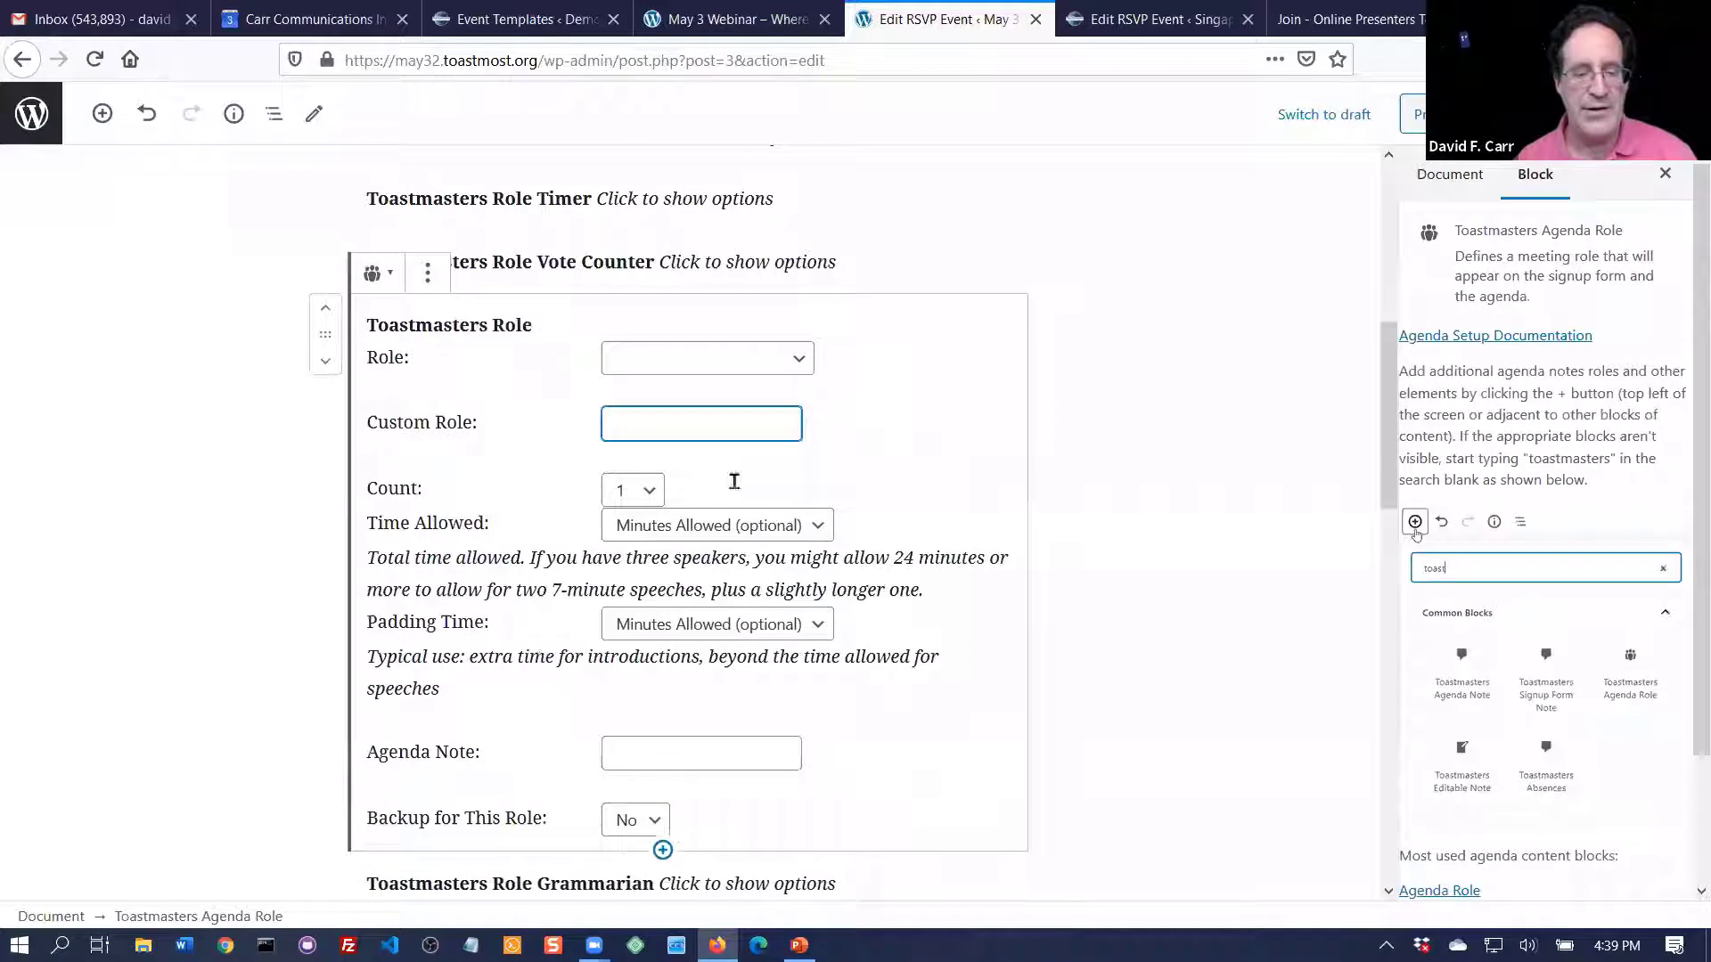
pyautogui.click(771, 360)
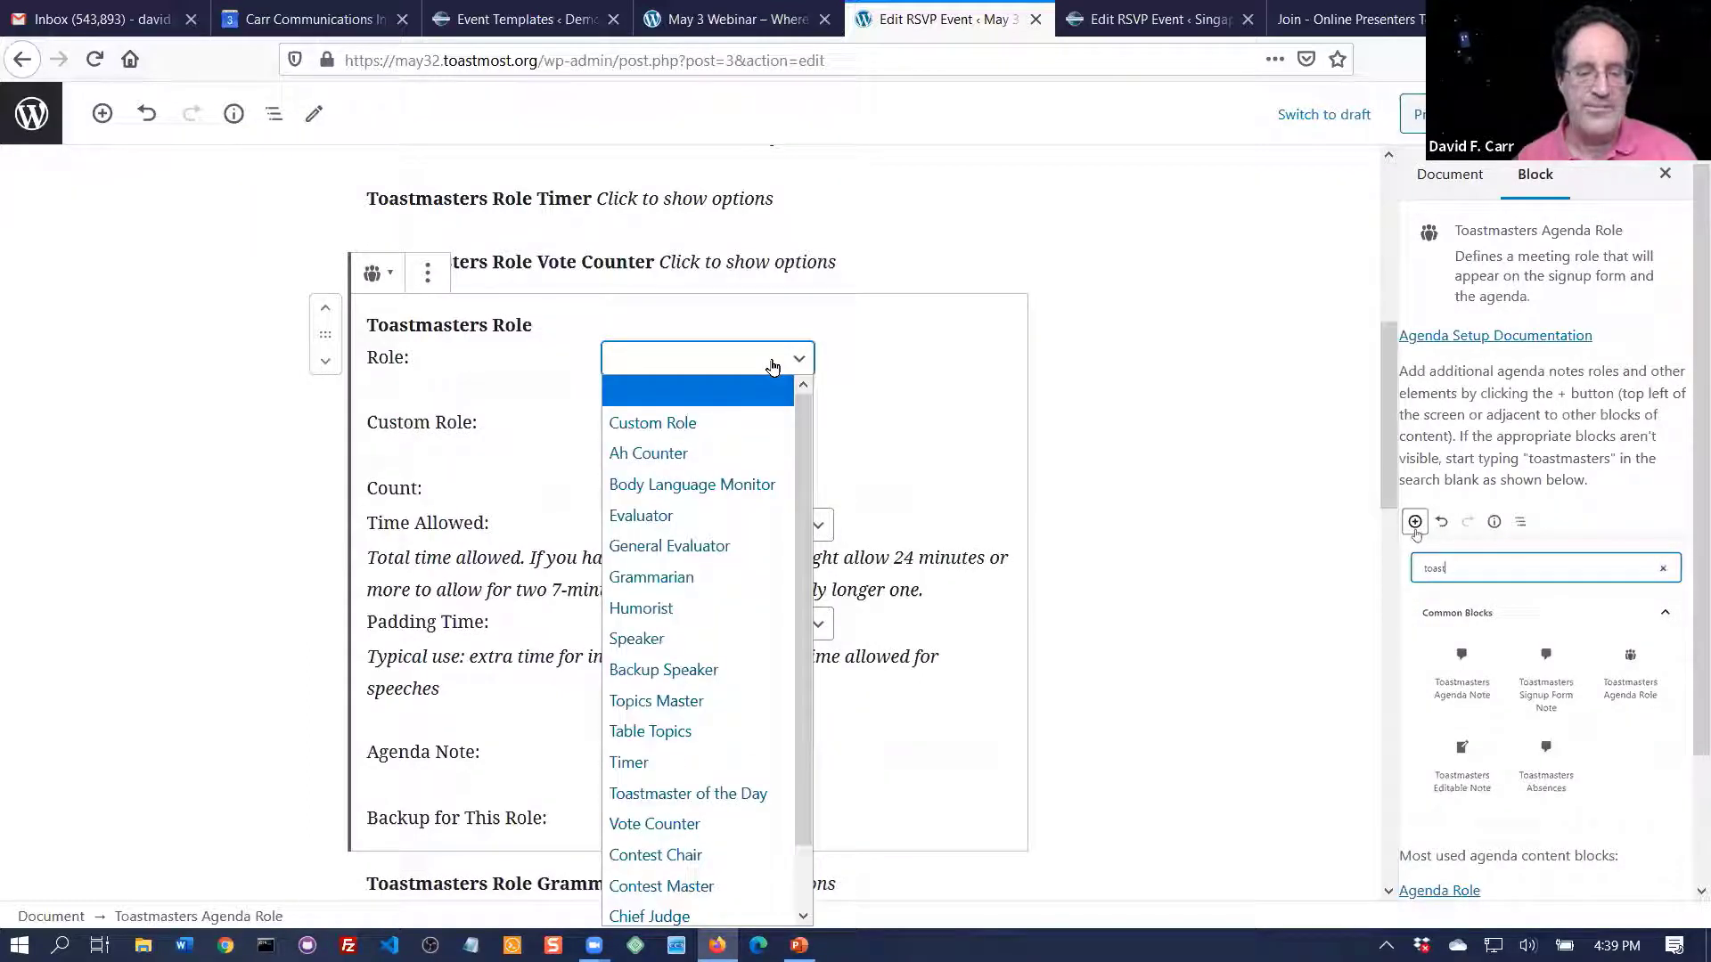
pyautogui.click(751, 424)
pyautogui.click(705, 420)
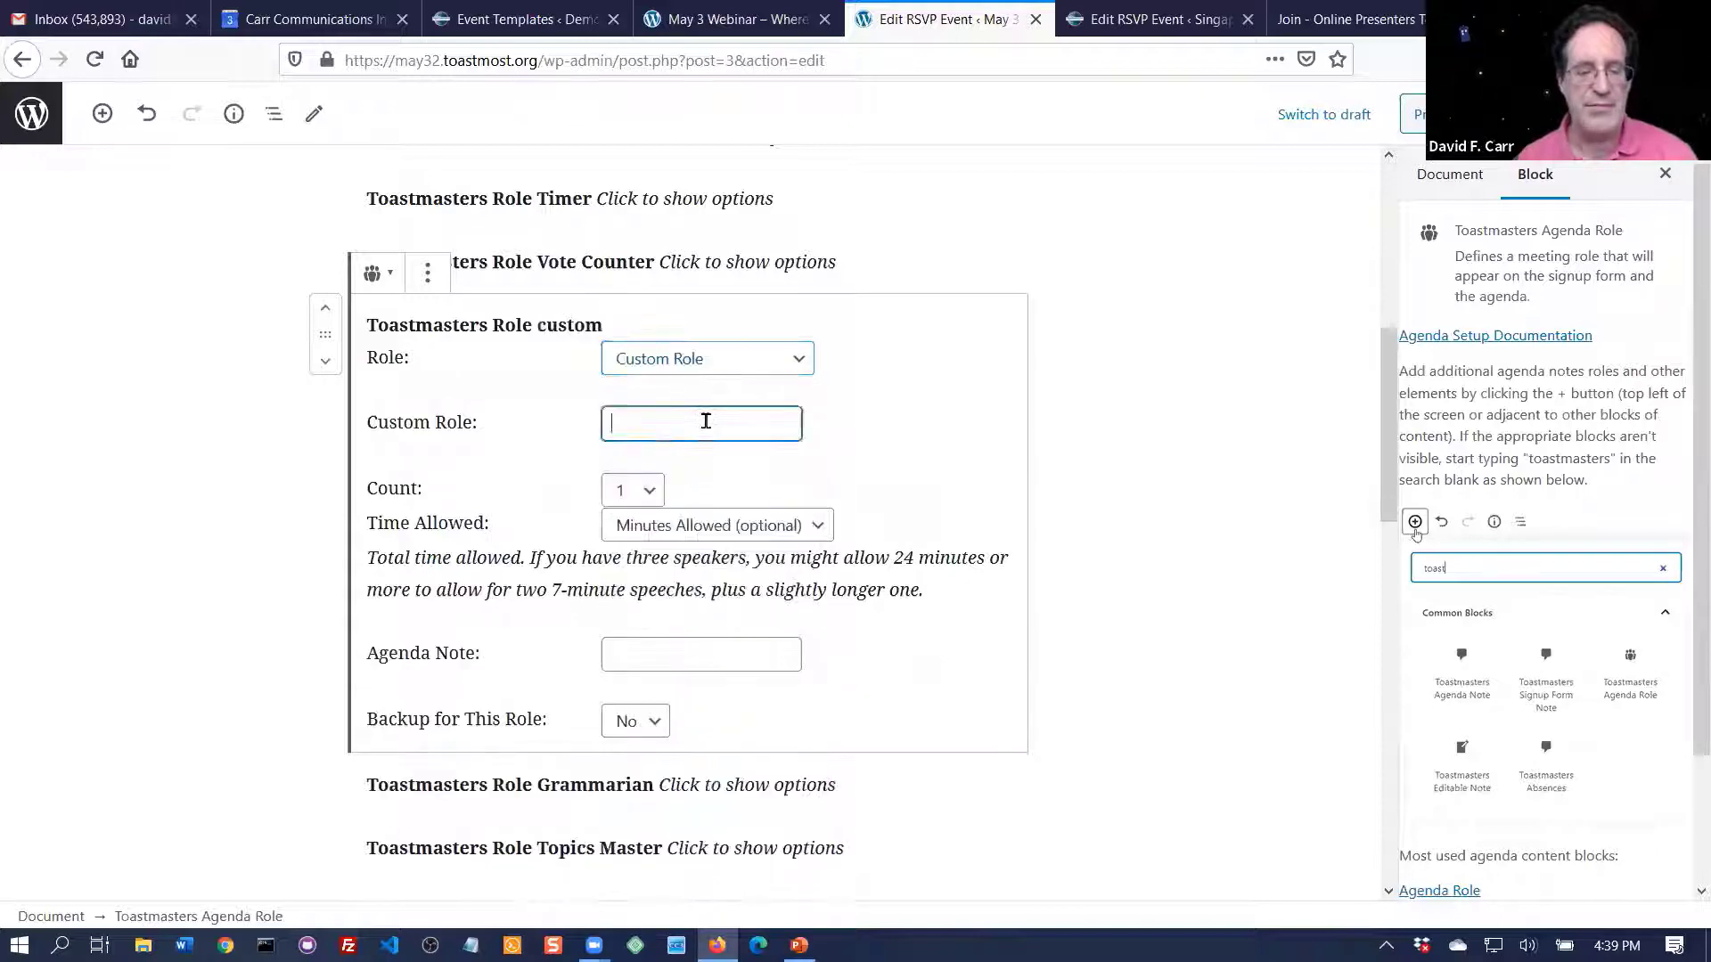
pyautogui.write('Ch')
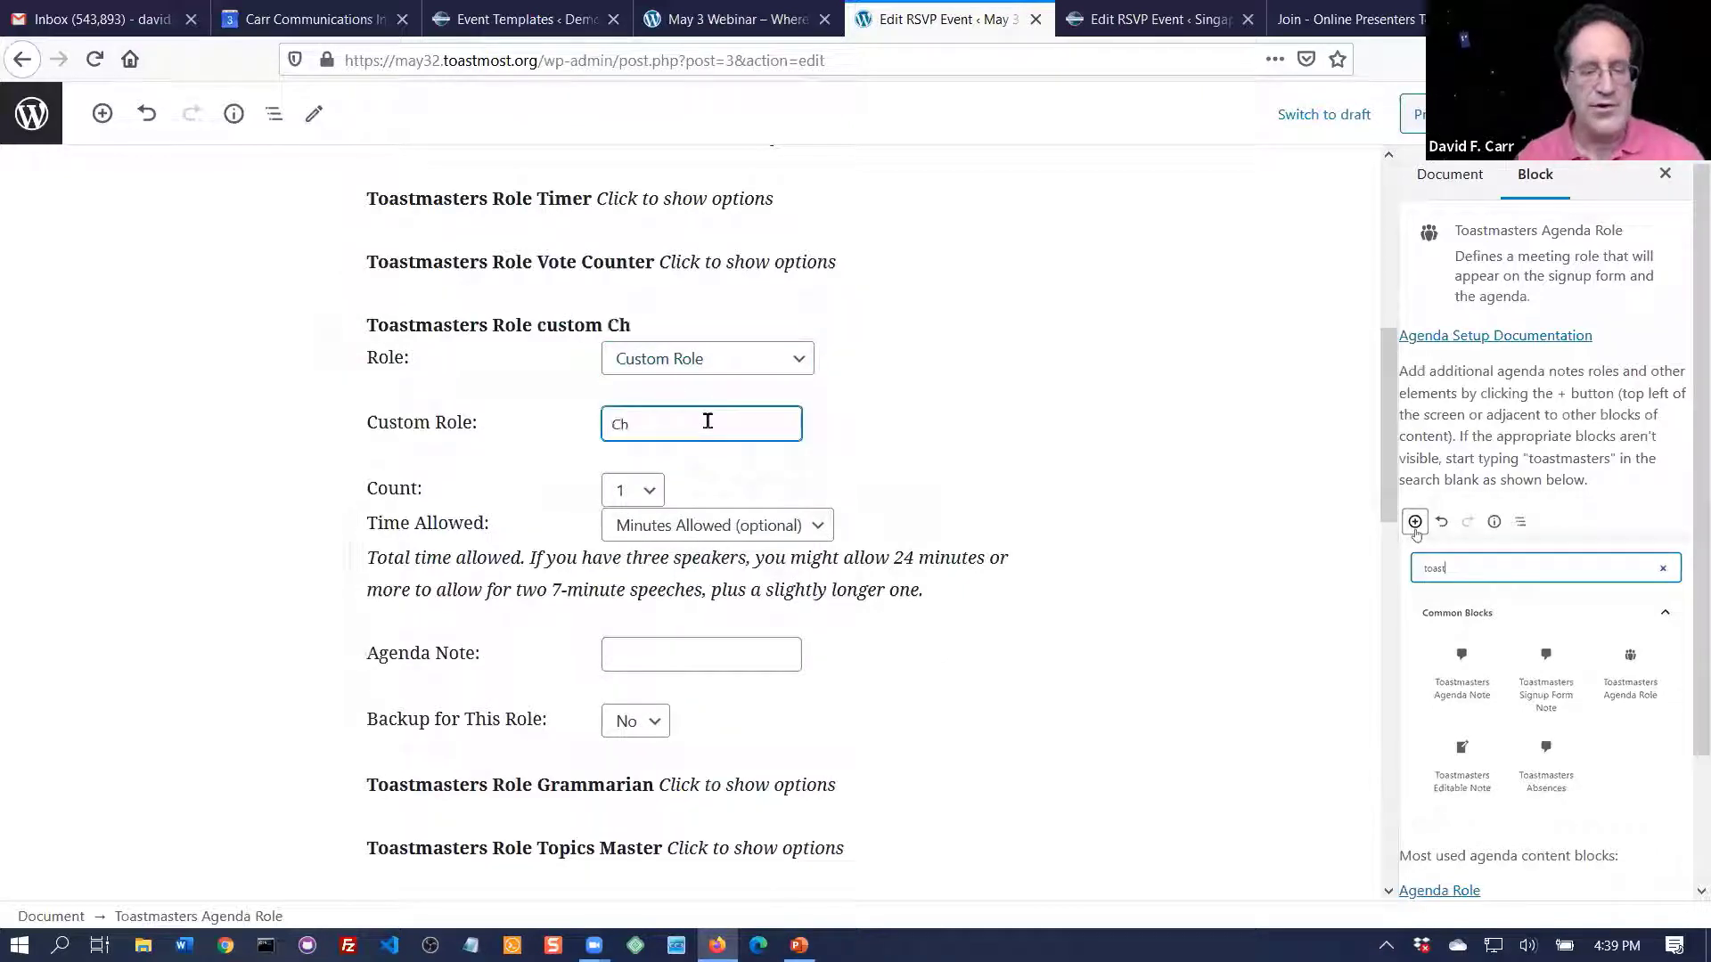
pyautogui.write('at Monitor')
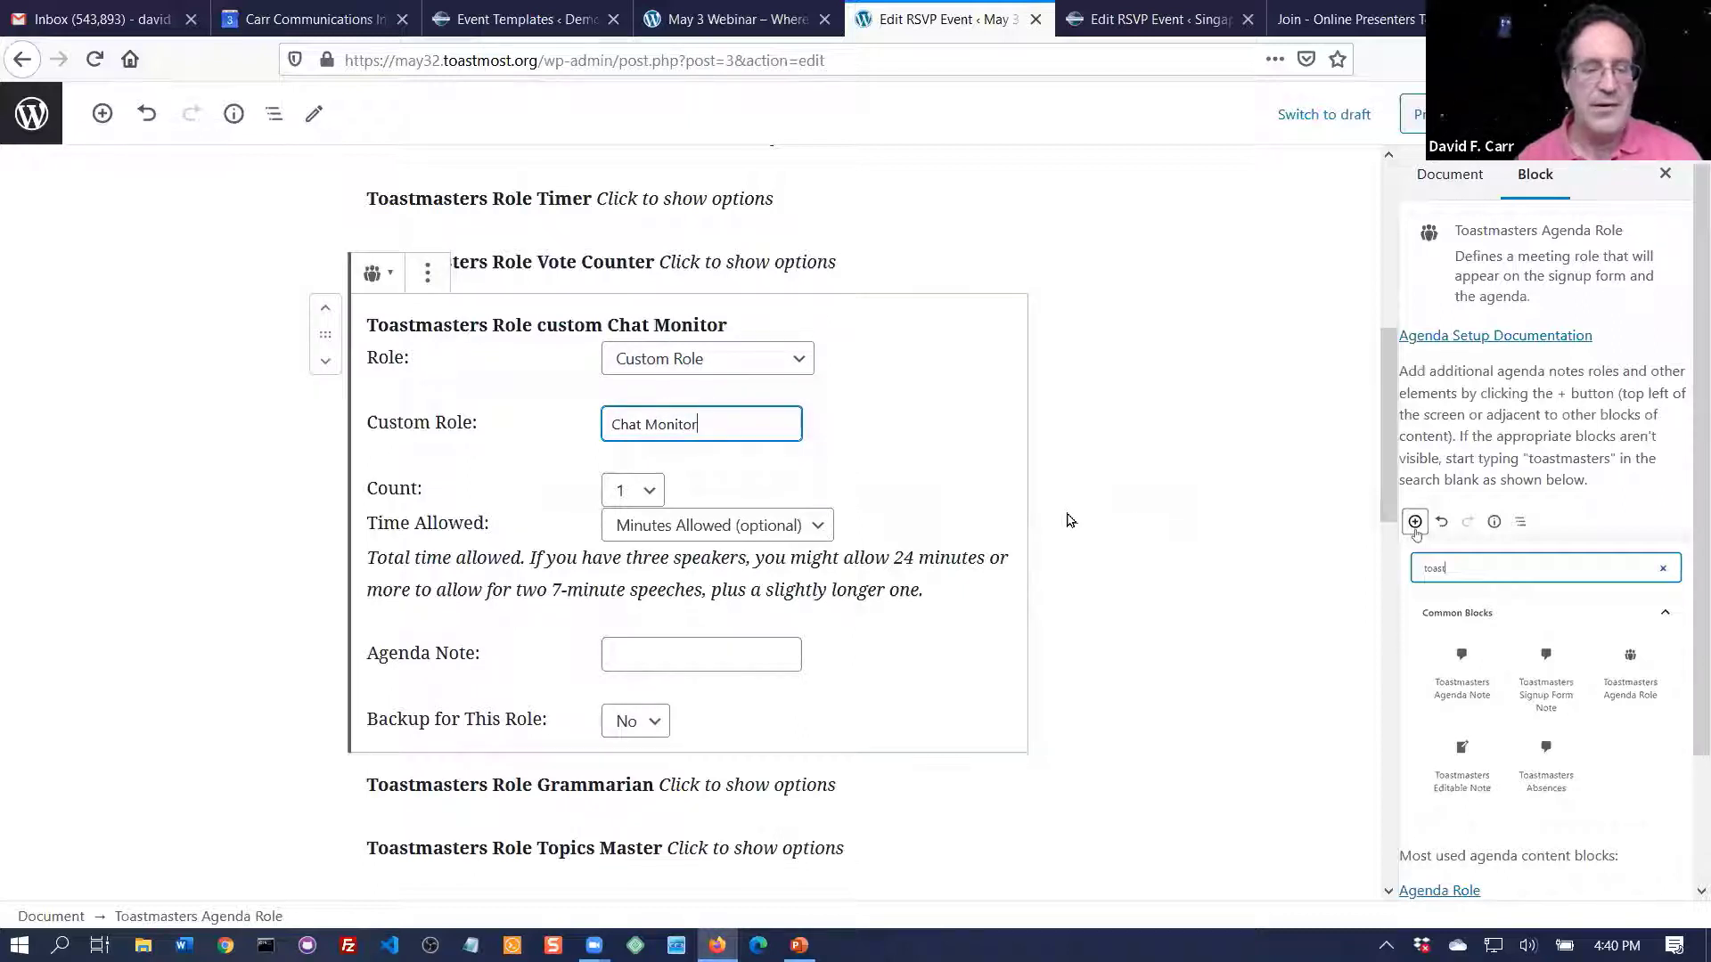
# - Update the Toastmasters Meeting template and go to creating or updating events from it
pyautogui.click(1527, 114)
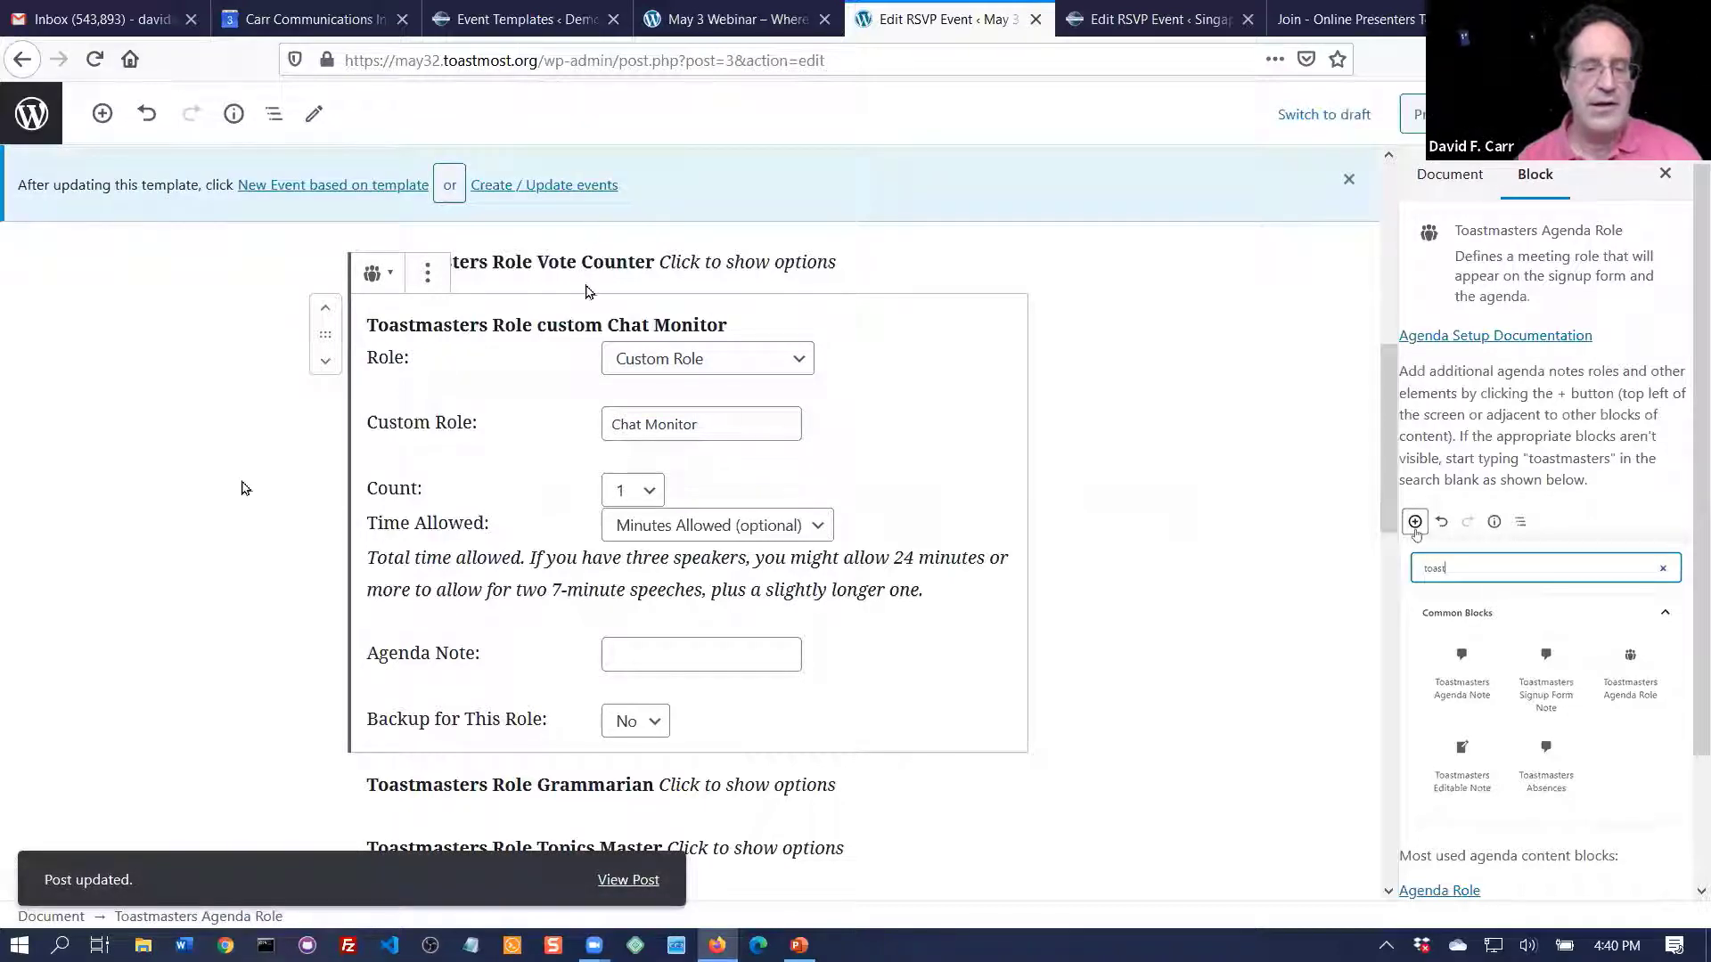
pyautogui.doubleClick(172, 443)
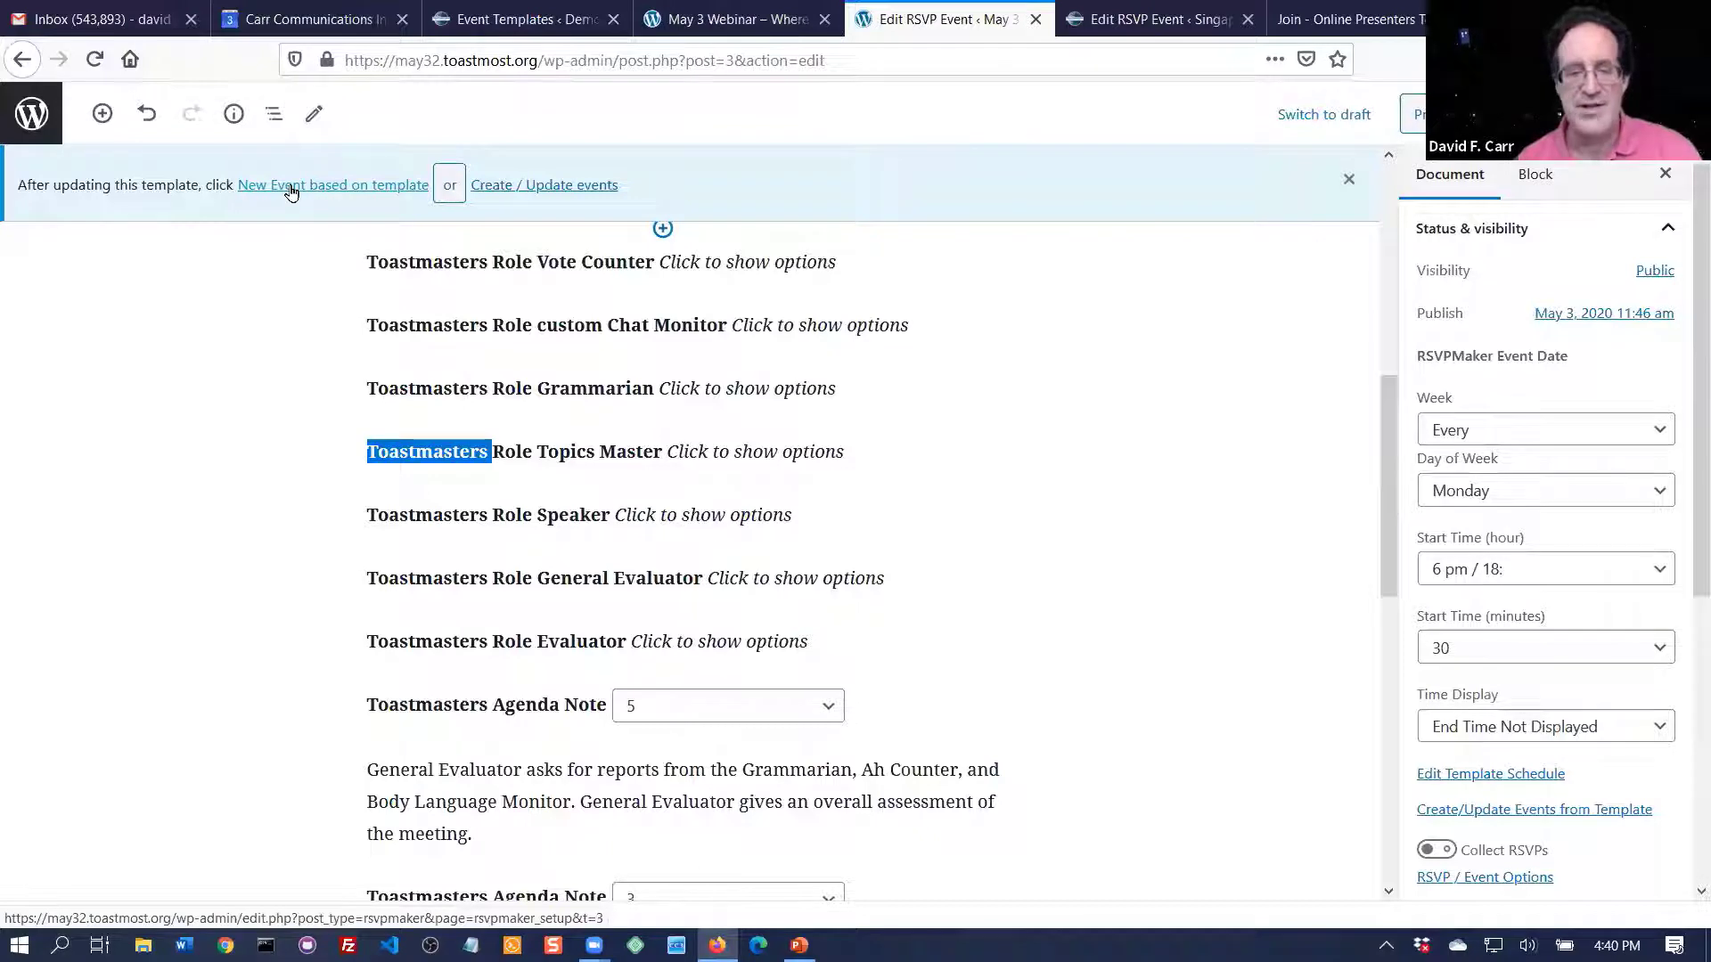
pyautogui.click(551, 187)
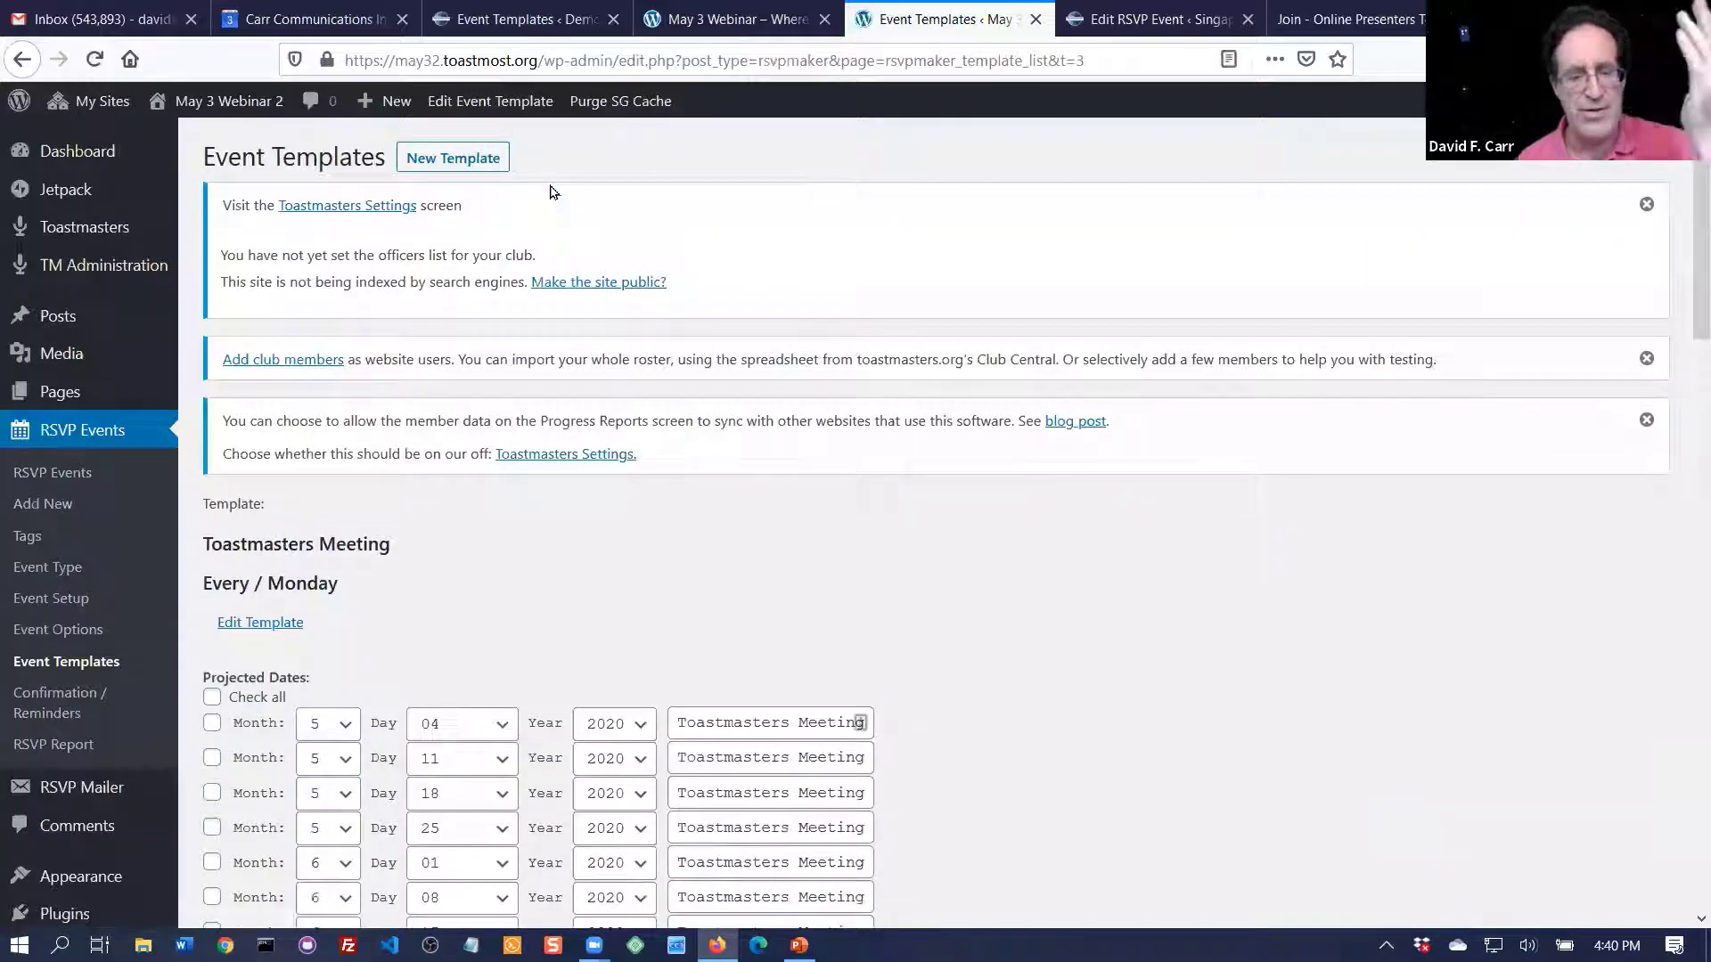
# - Create published events from the template for all projected dates except June 29, 2020
pyautogui.scroll(-5, 920, 504)
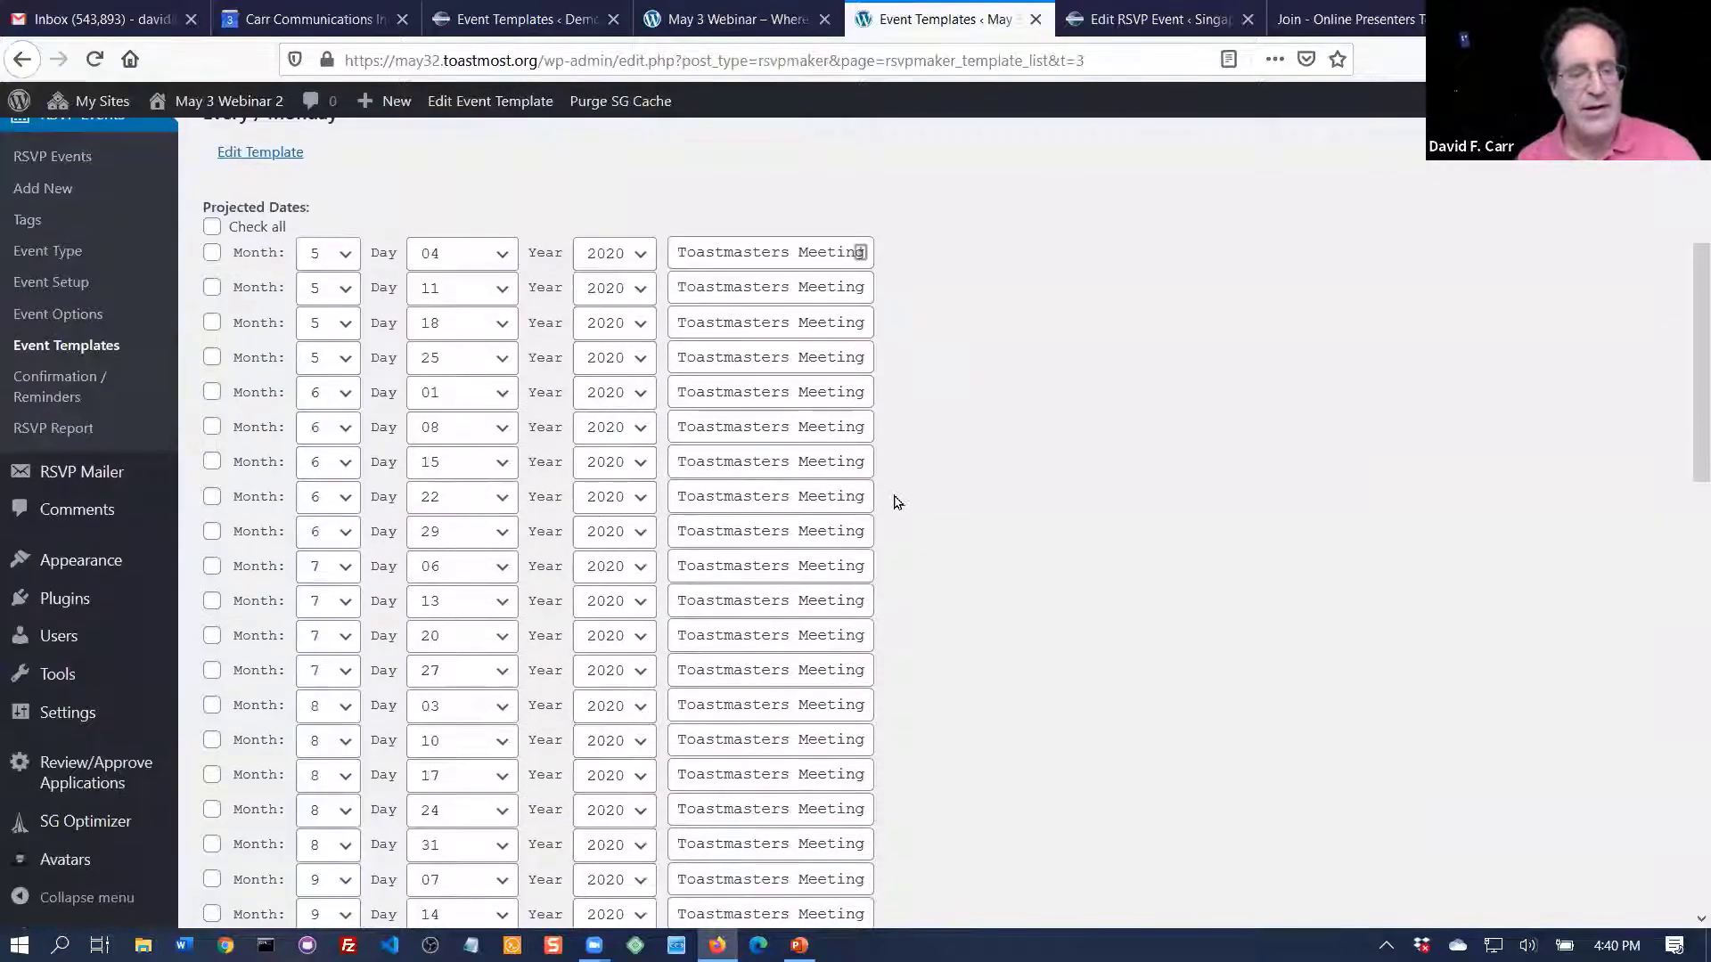
pyautogui.click(211, 229)
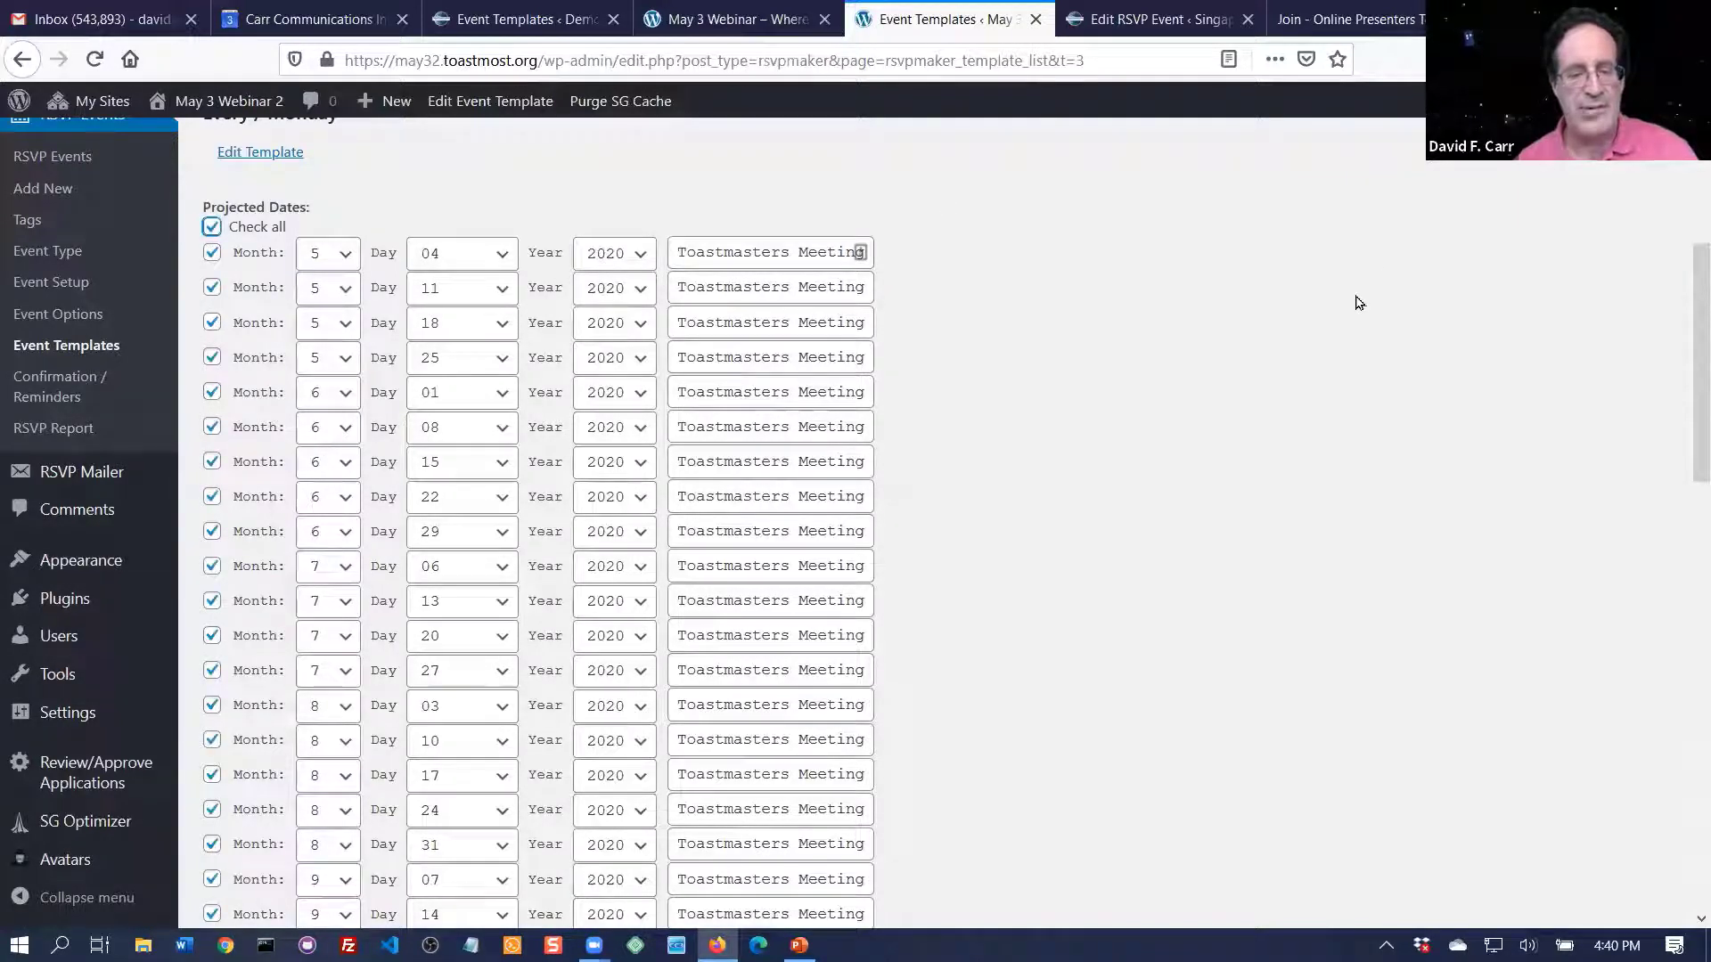
pyautogui.scroll(-3, 1357, 301)
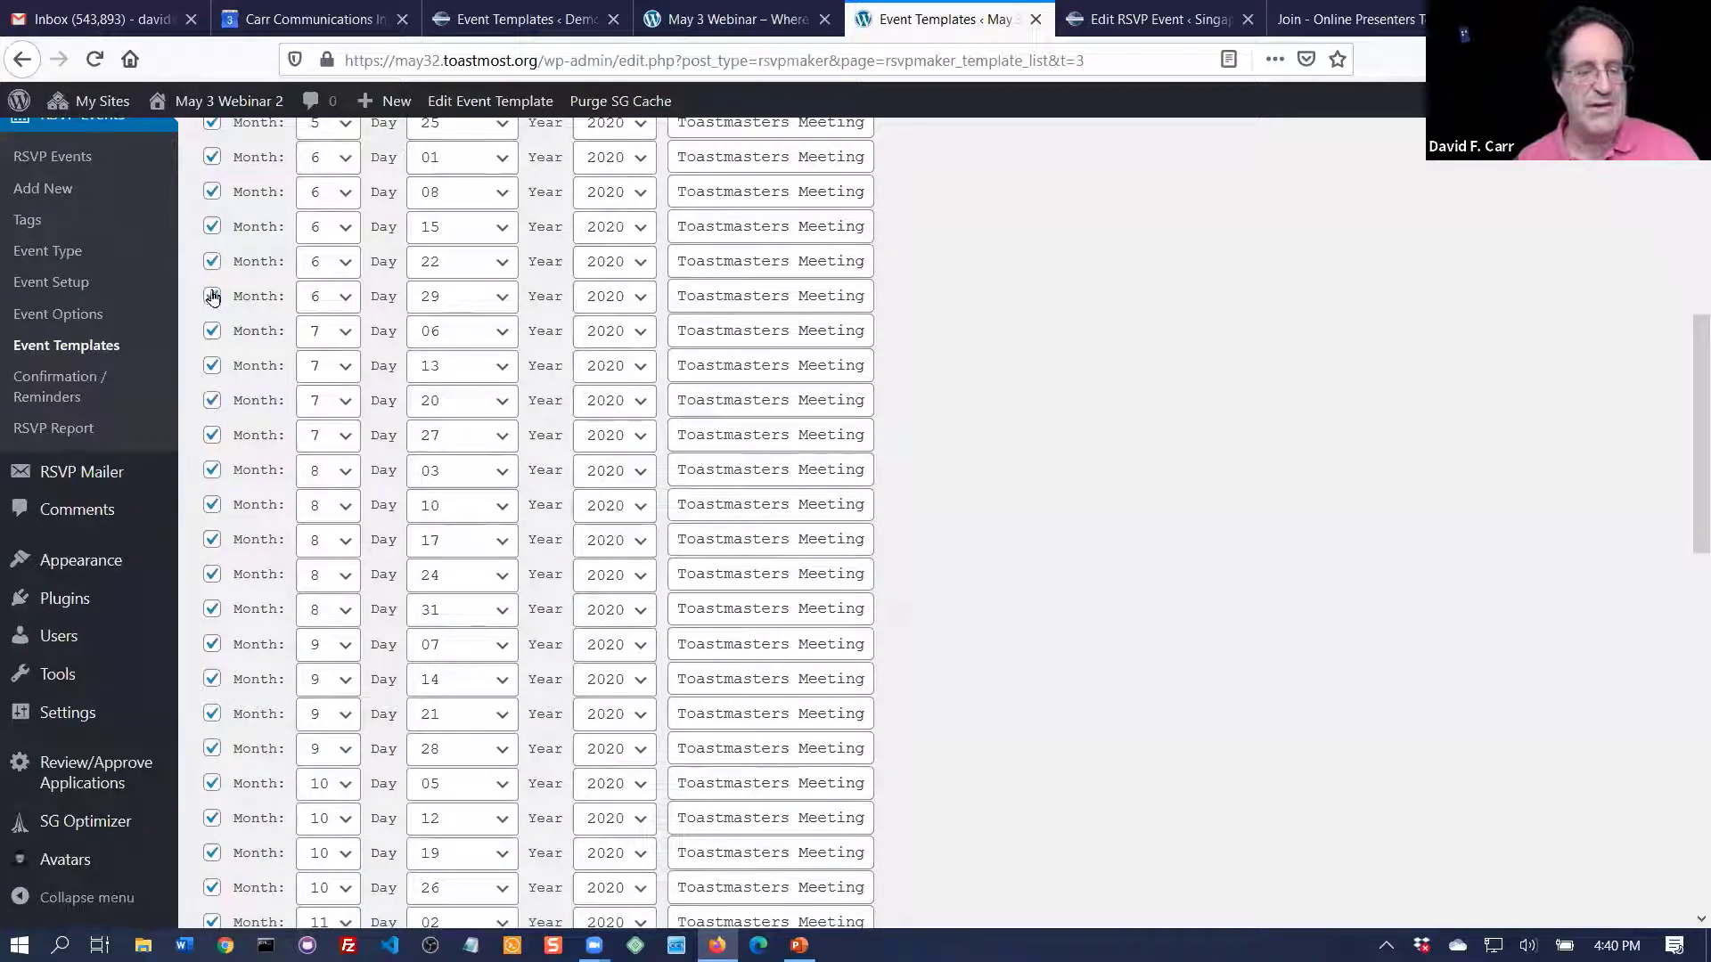
pyautogui.click(212, 298)
pyautogui.scroll(-6, 1417, 417)
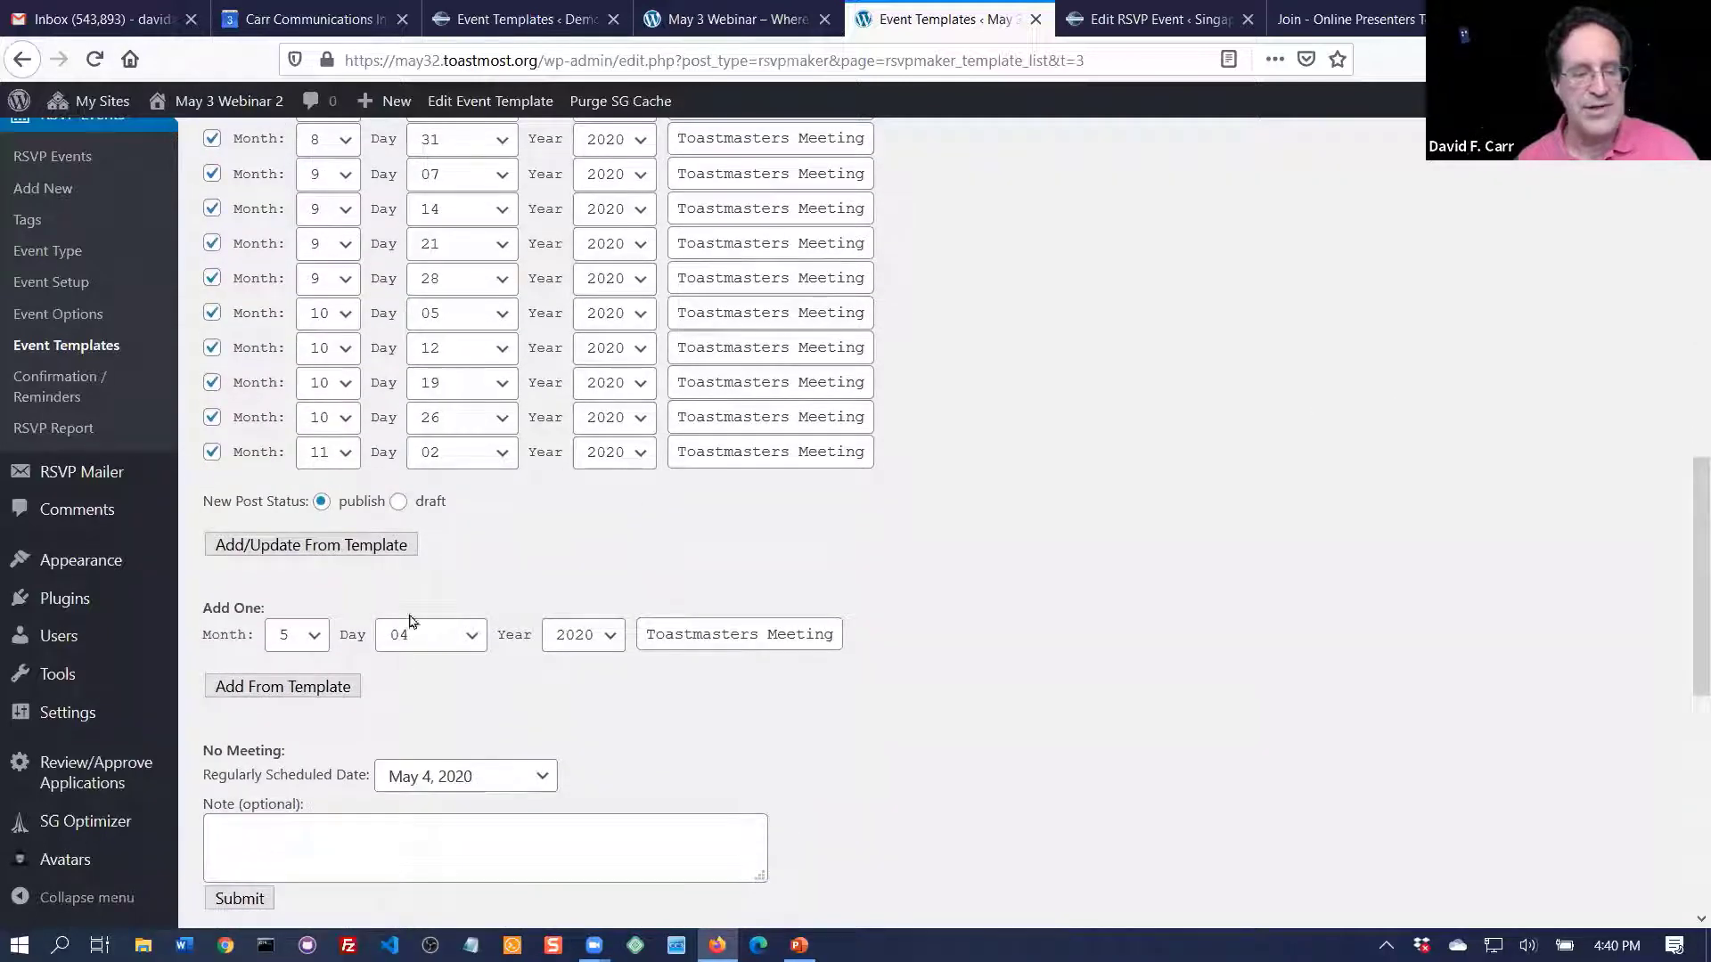
pyautogui.click(314, 548)
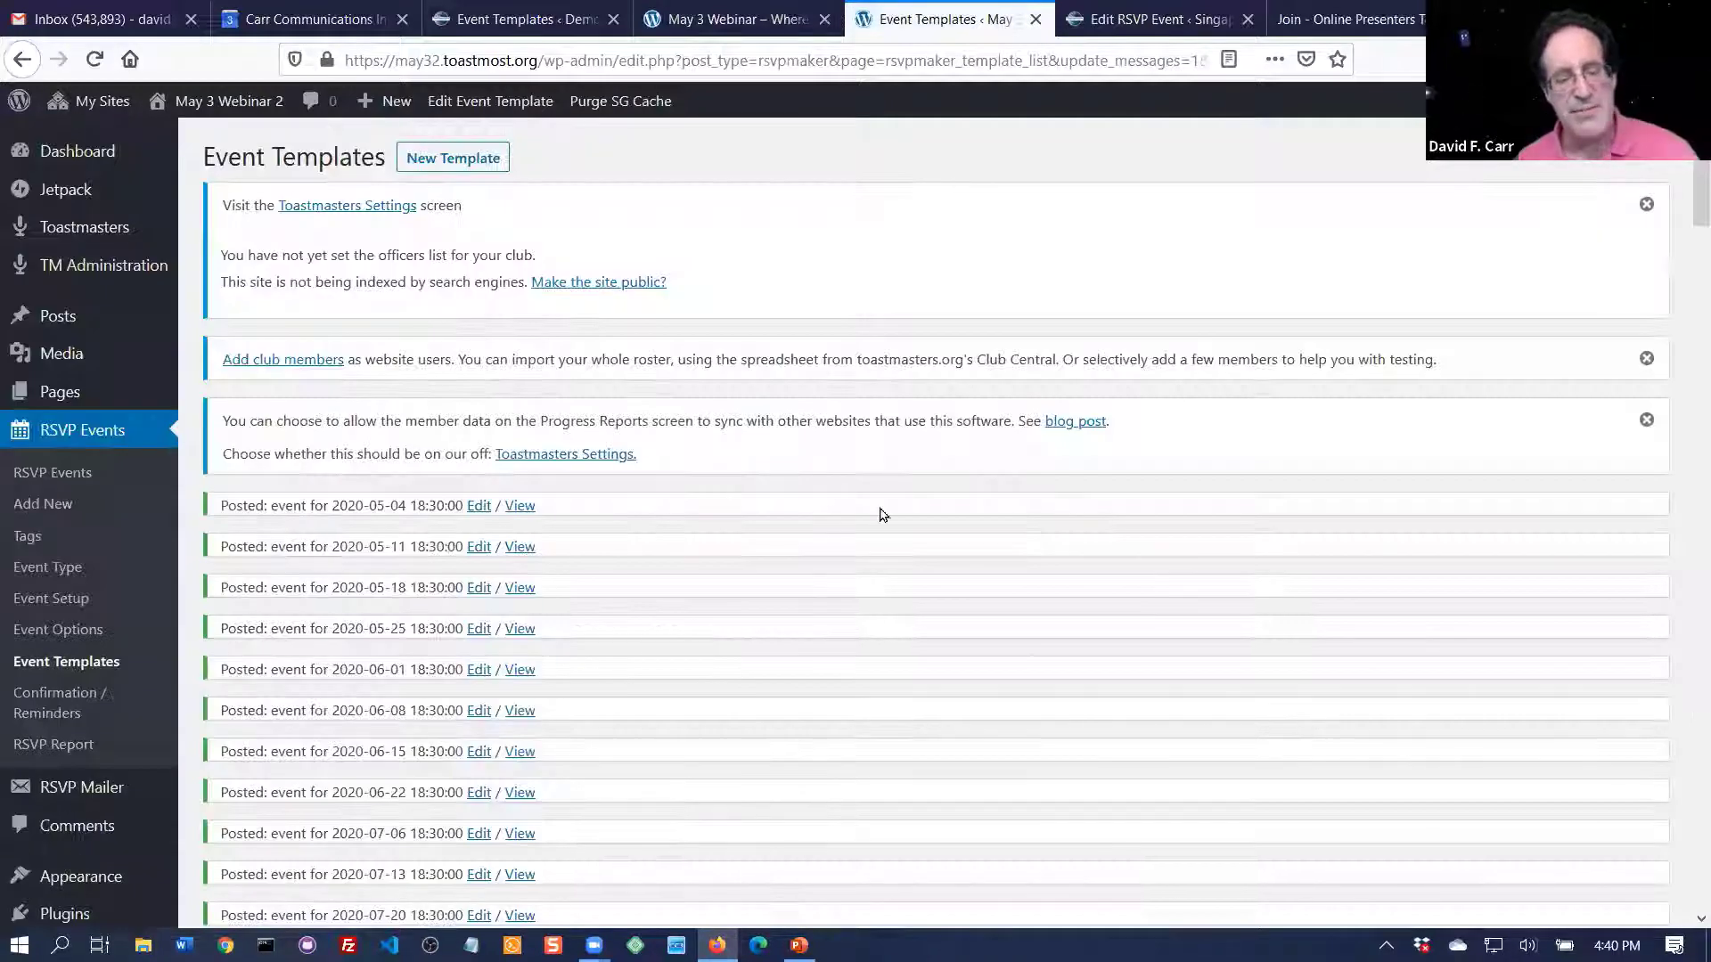
# - View the newly posted May 11, 2020 meeting and review its role signups down to the Speaker entries
pyautogui.scroll(-5, 880, 515)
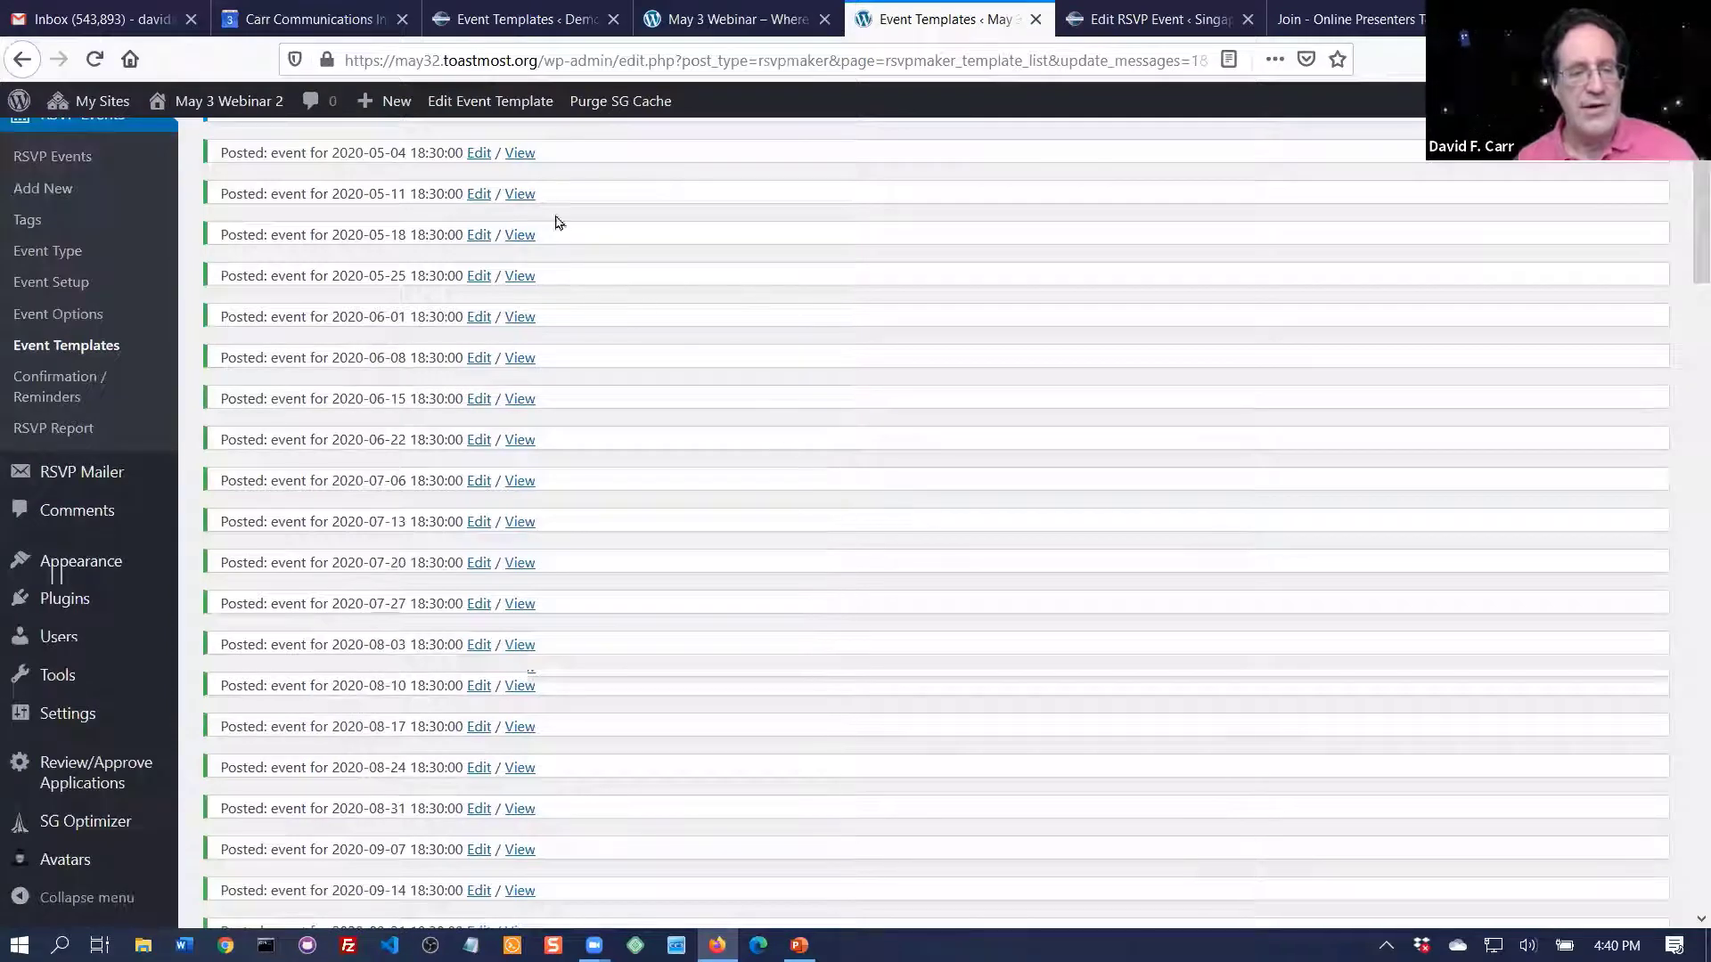
pyautogui.click(521, 195)
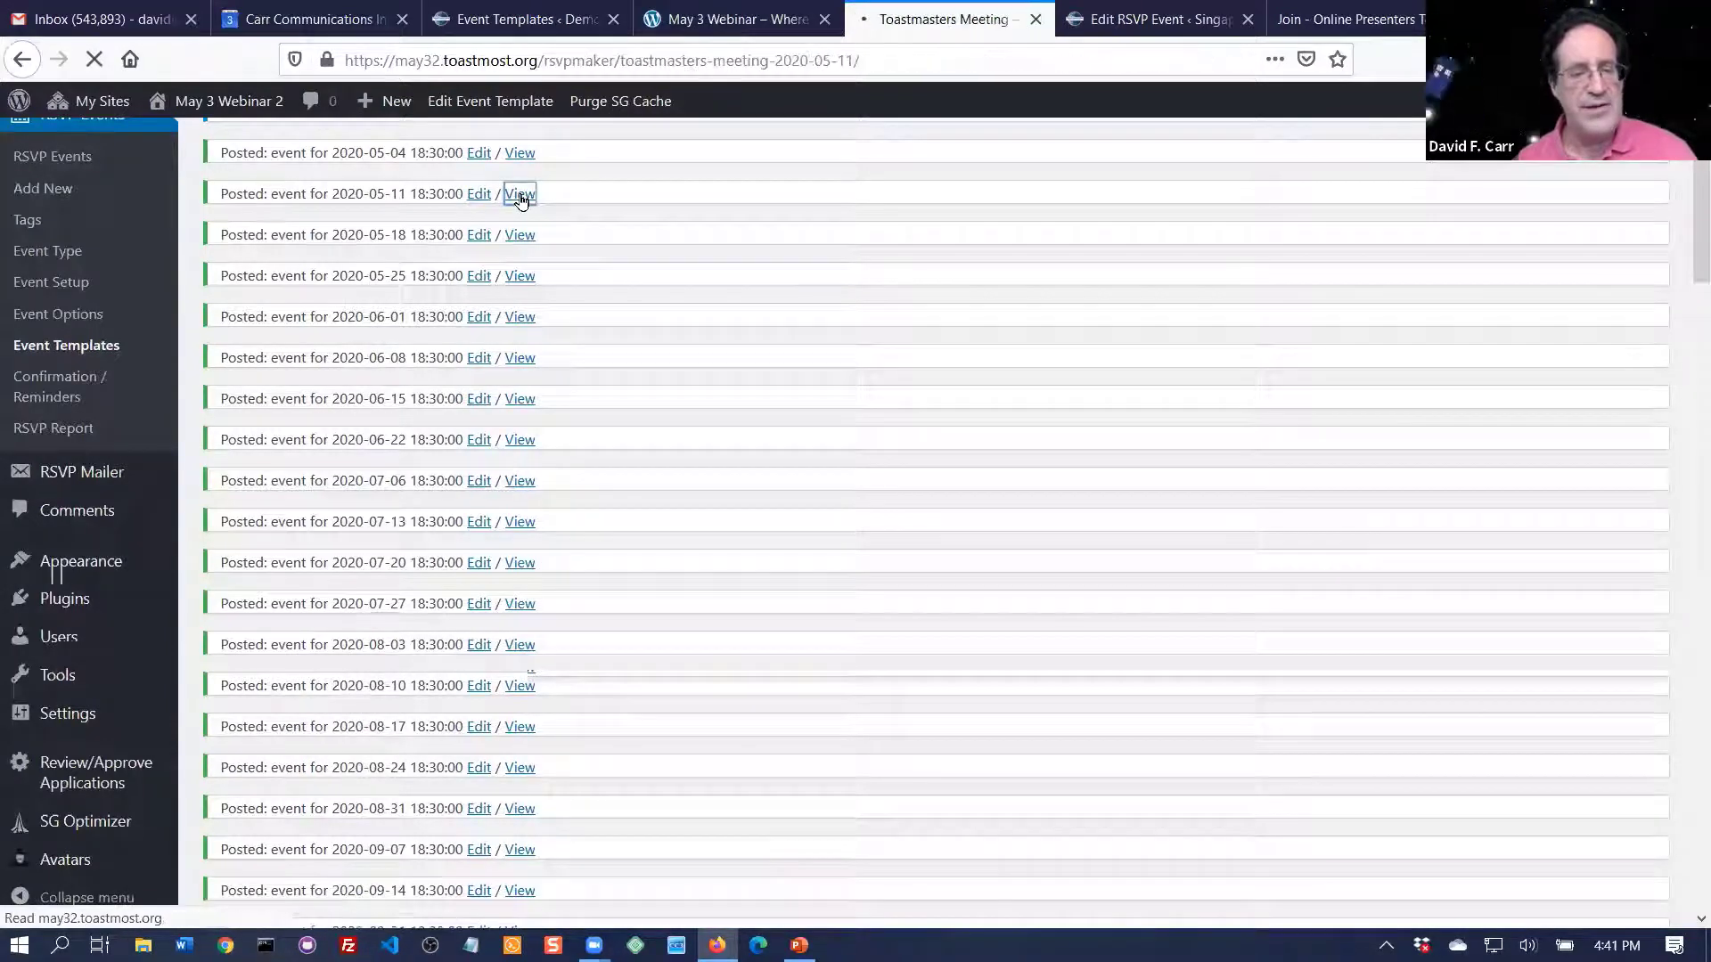
pyautogui.scroll(-3, 191, 431)
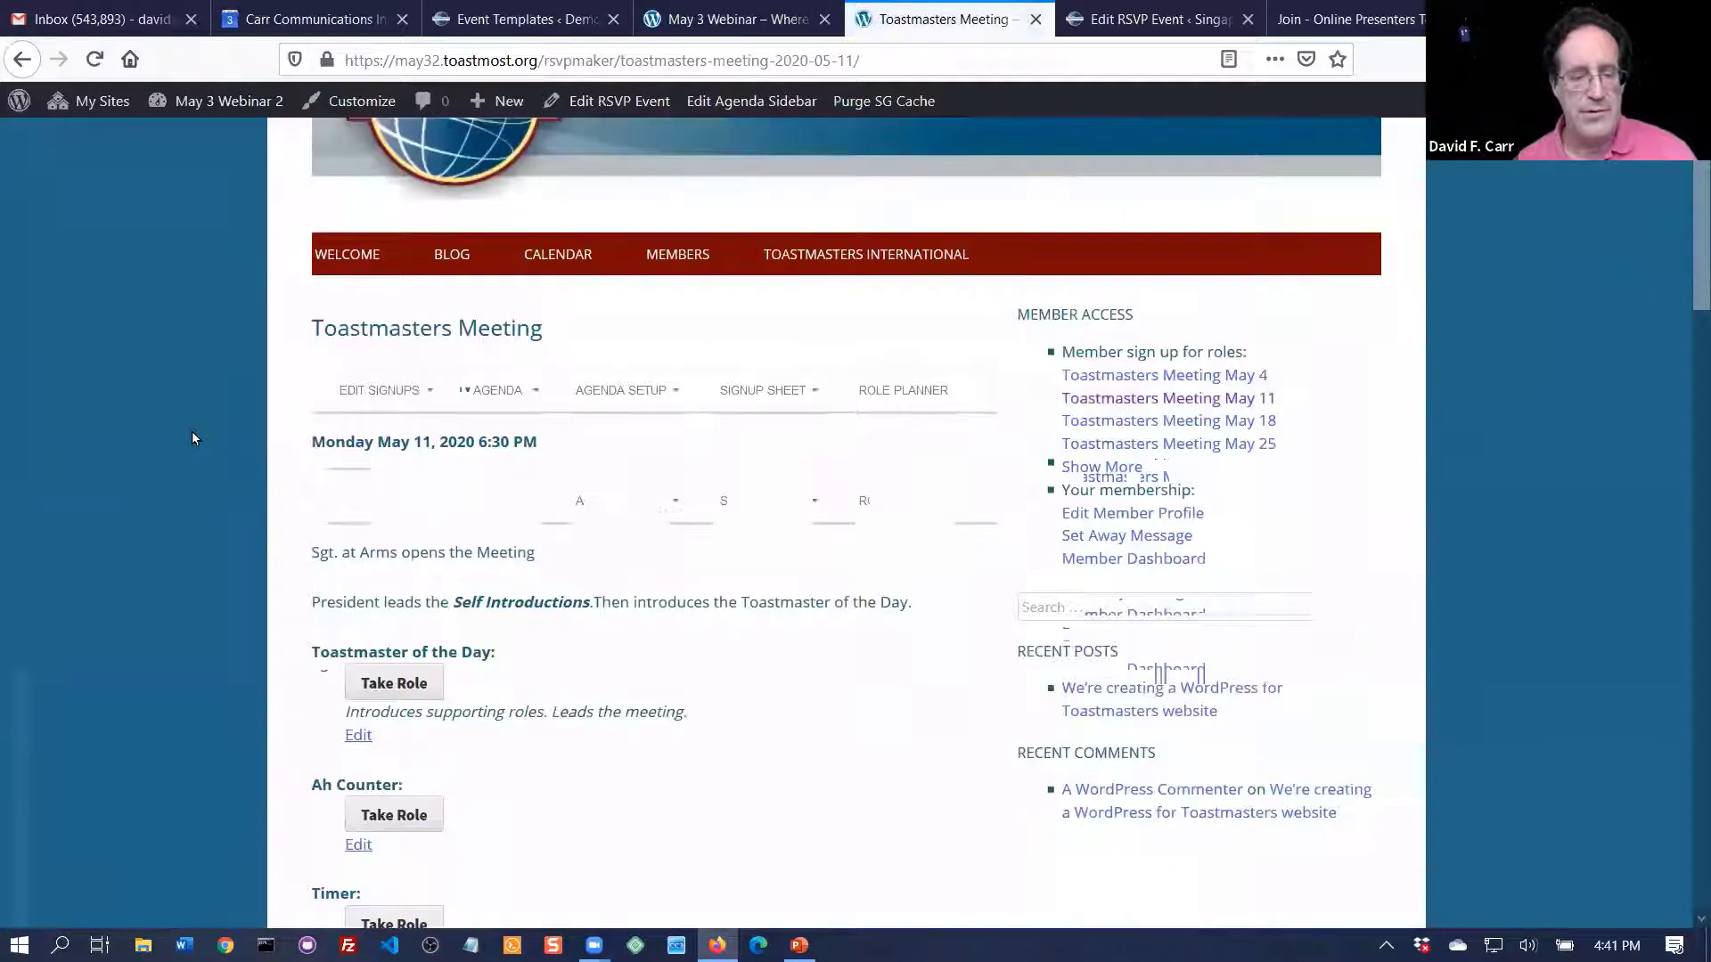
pyautogui.scroll(-3, 191, 431)
pyautogui.scroll(-4, 190, 431)
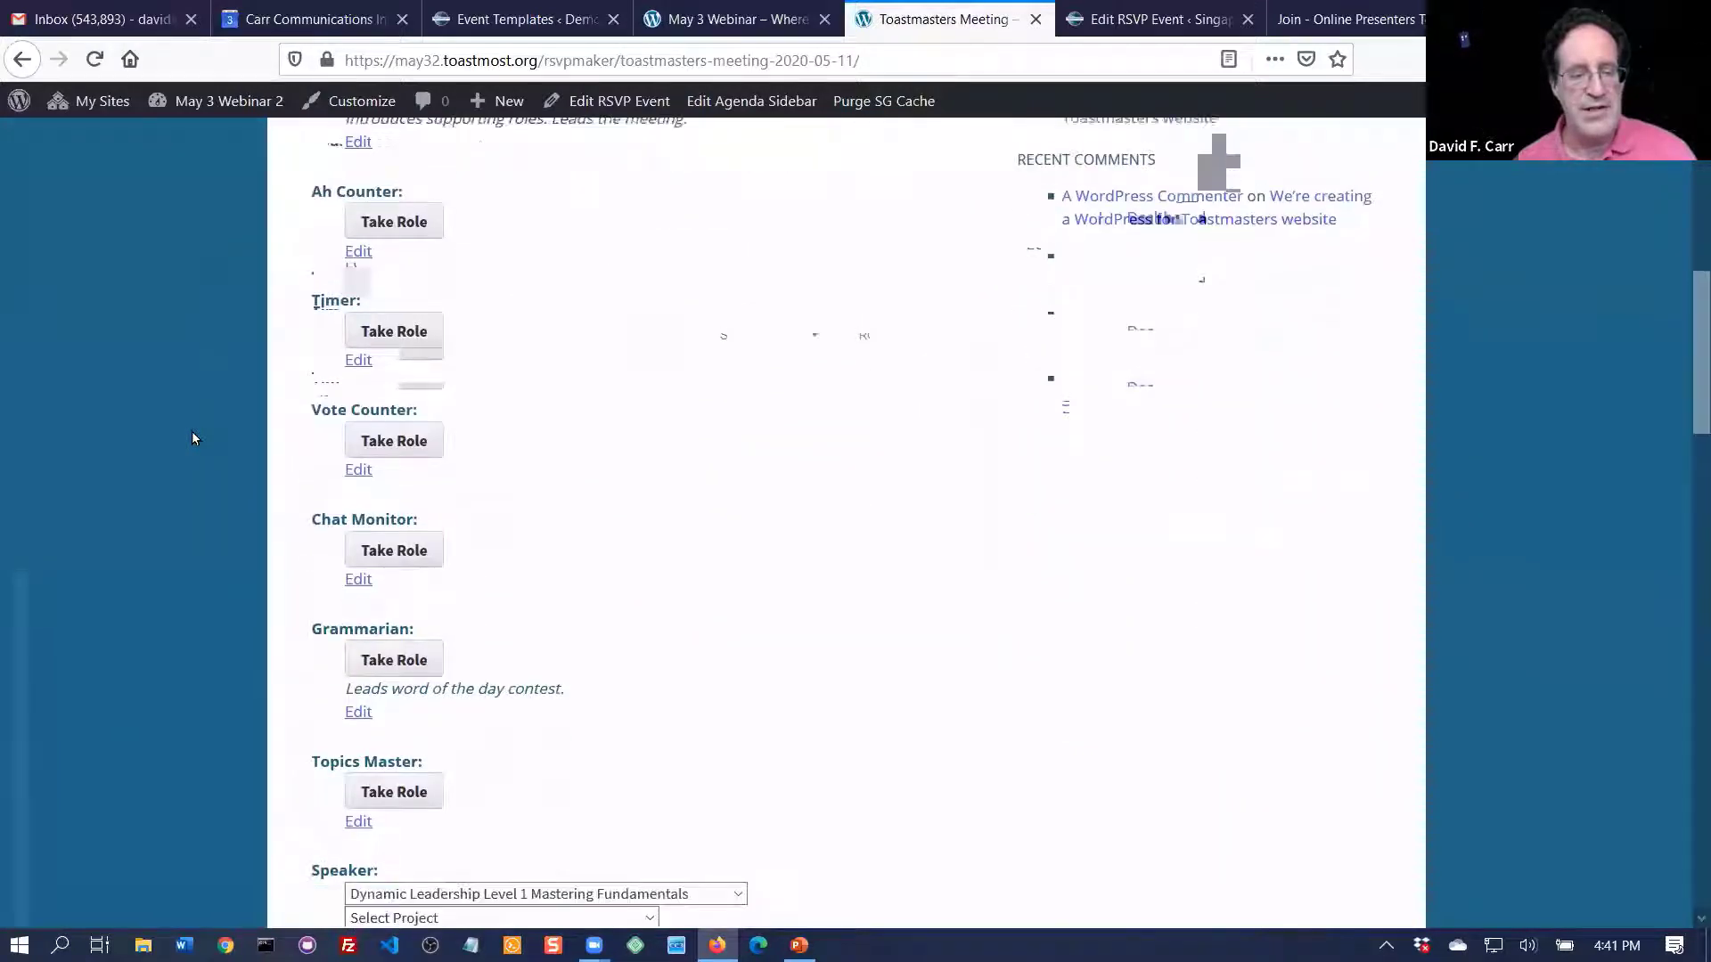
pyautogui.scroll(-5, 192, 438)
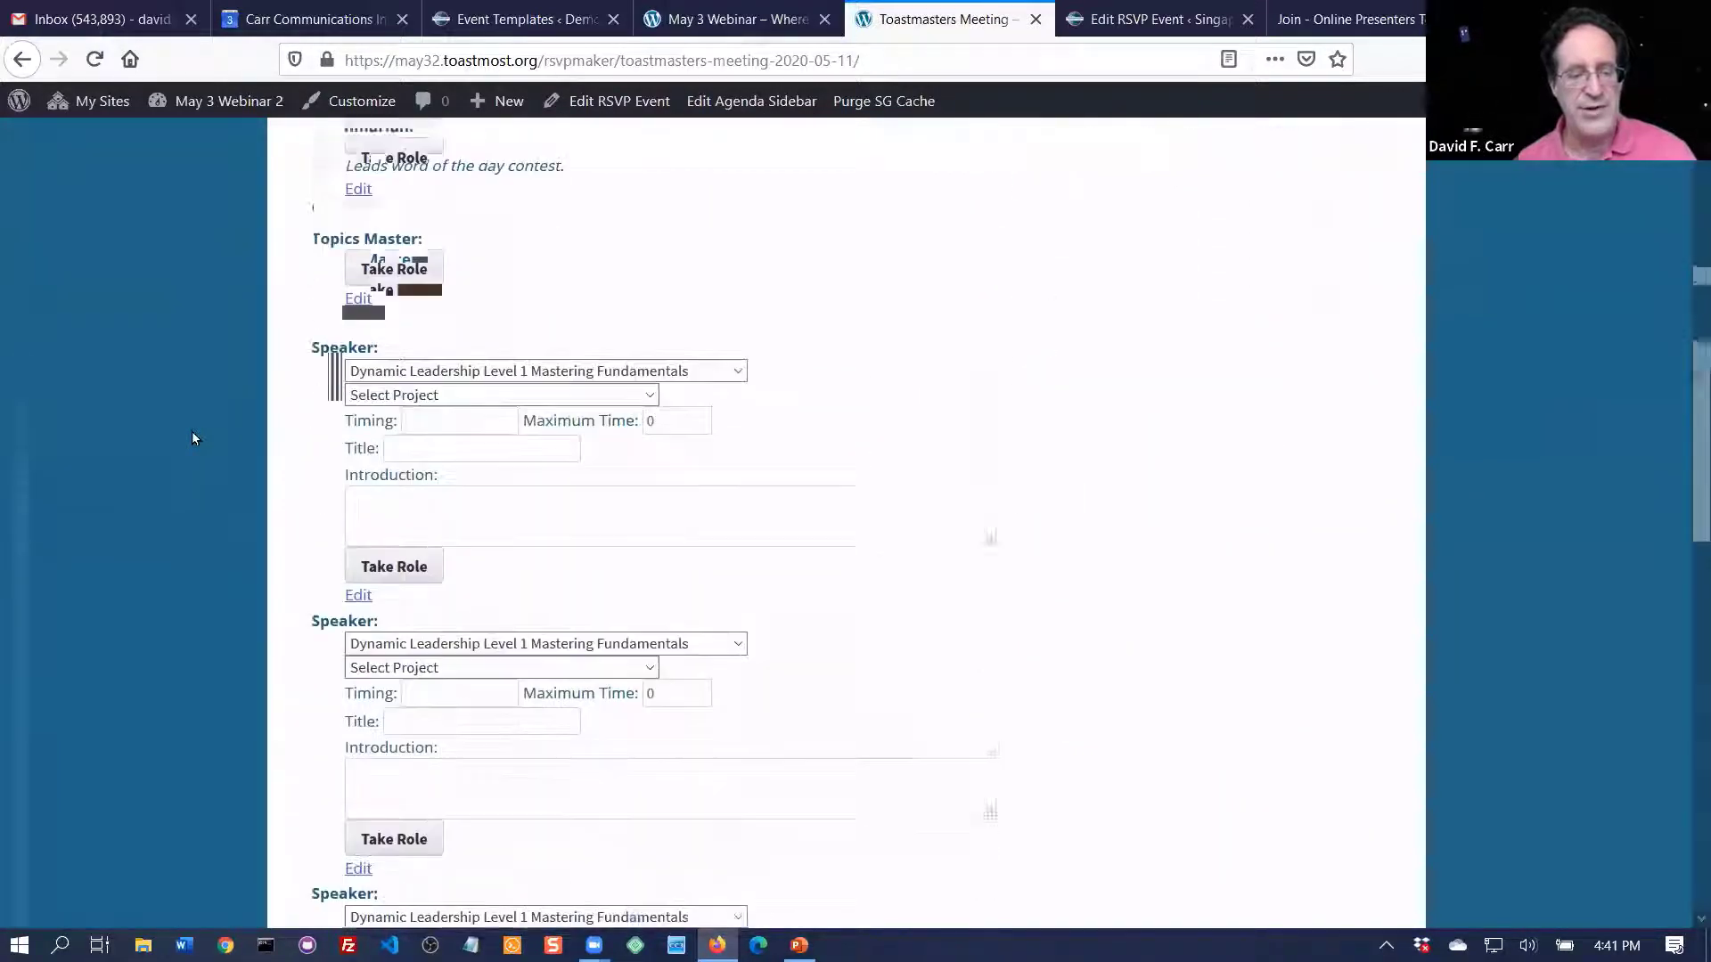
# - Take the Toastmaster of the Day role for the May 11 meeting
pyautogui.scroll(12, 192, 438)
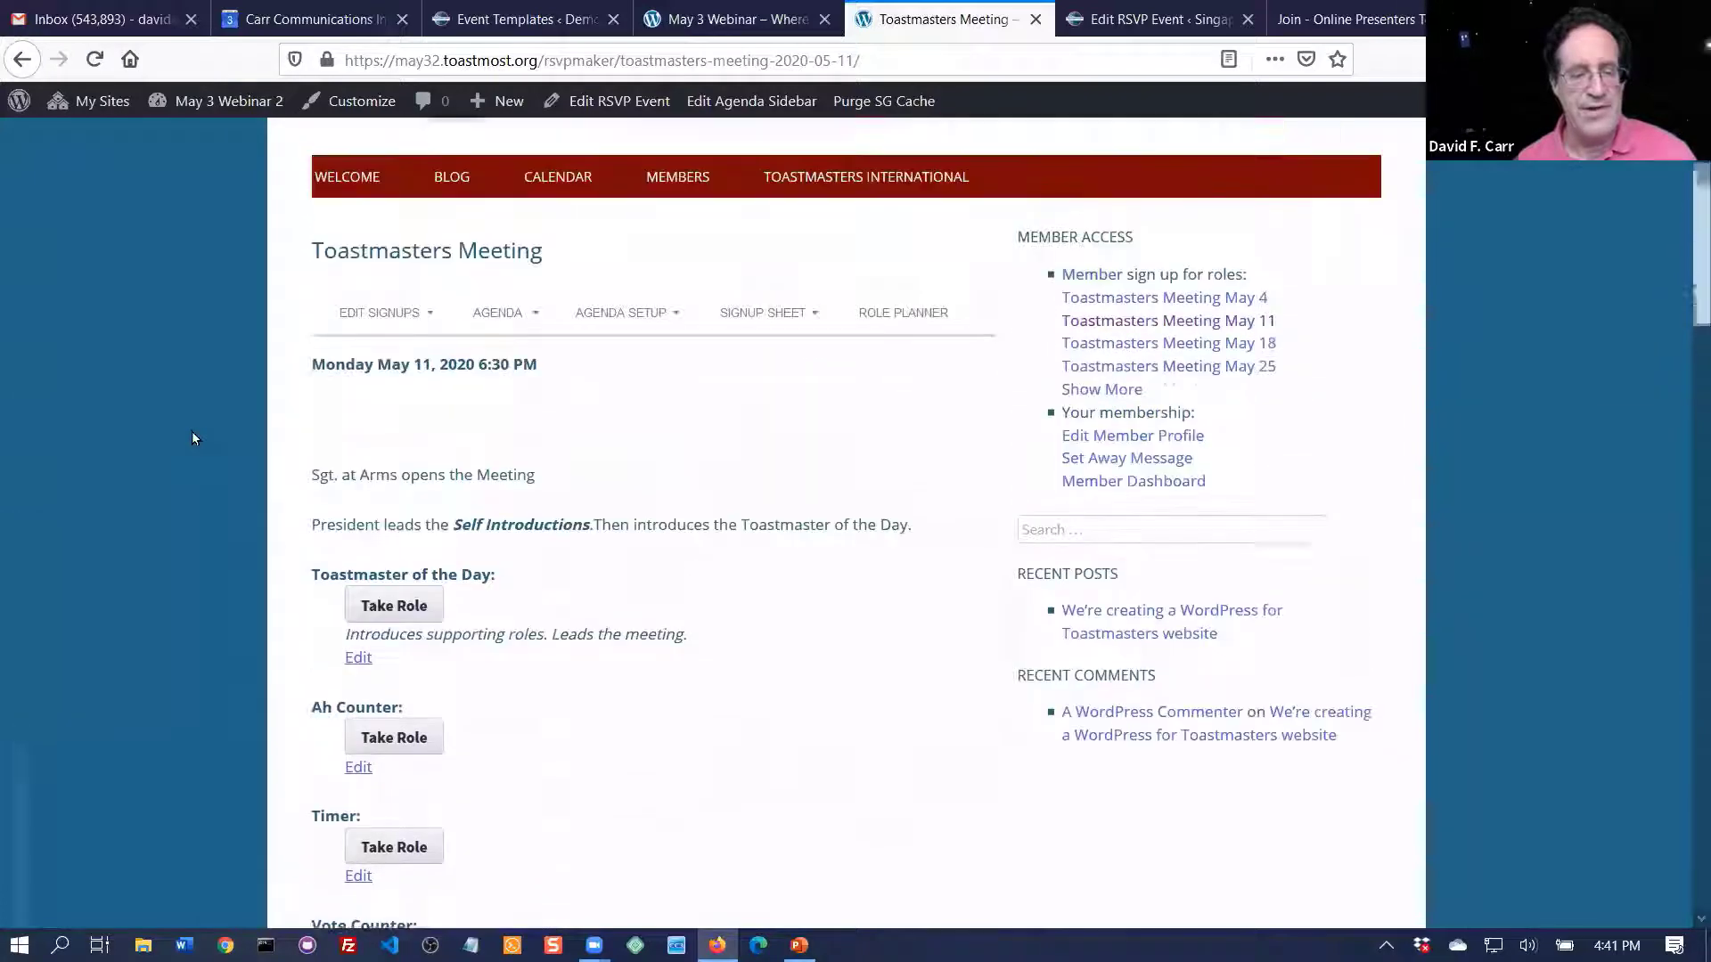
pyautogui.scroll(1, 193, 438)
pyautogui.scroll(-3, 193, 437)
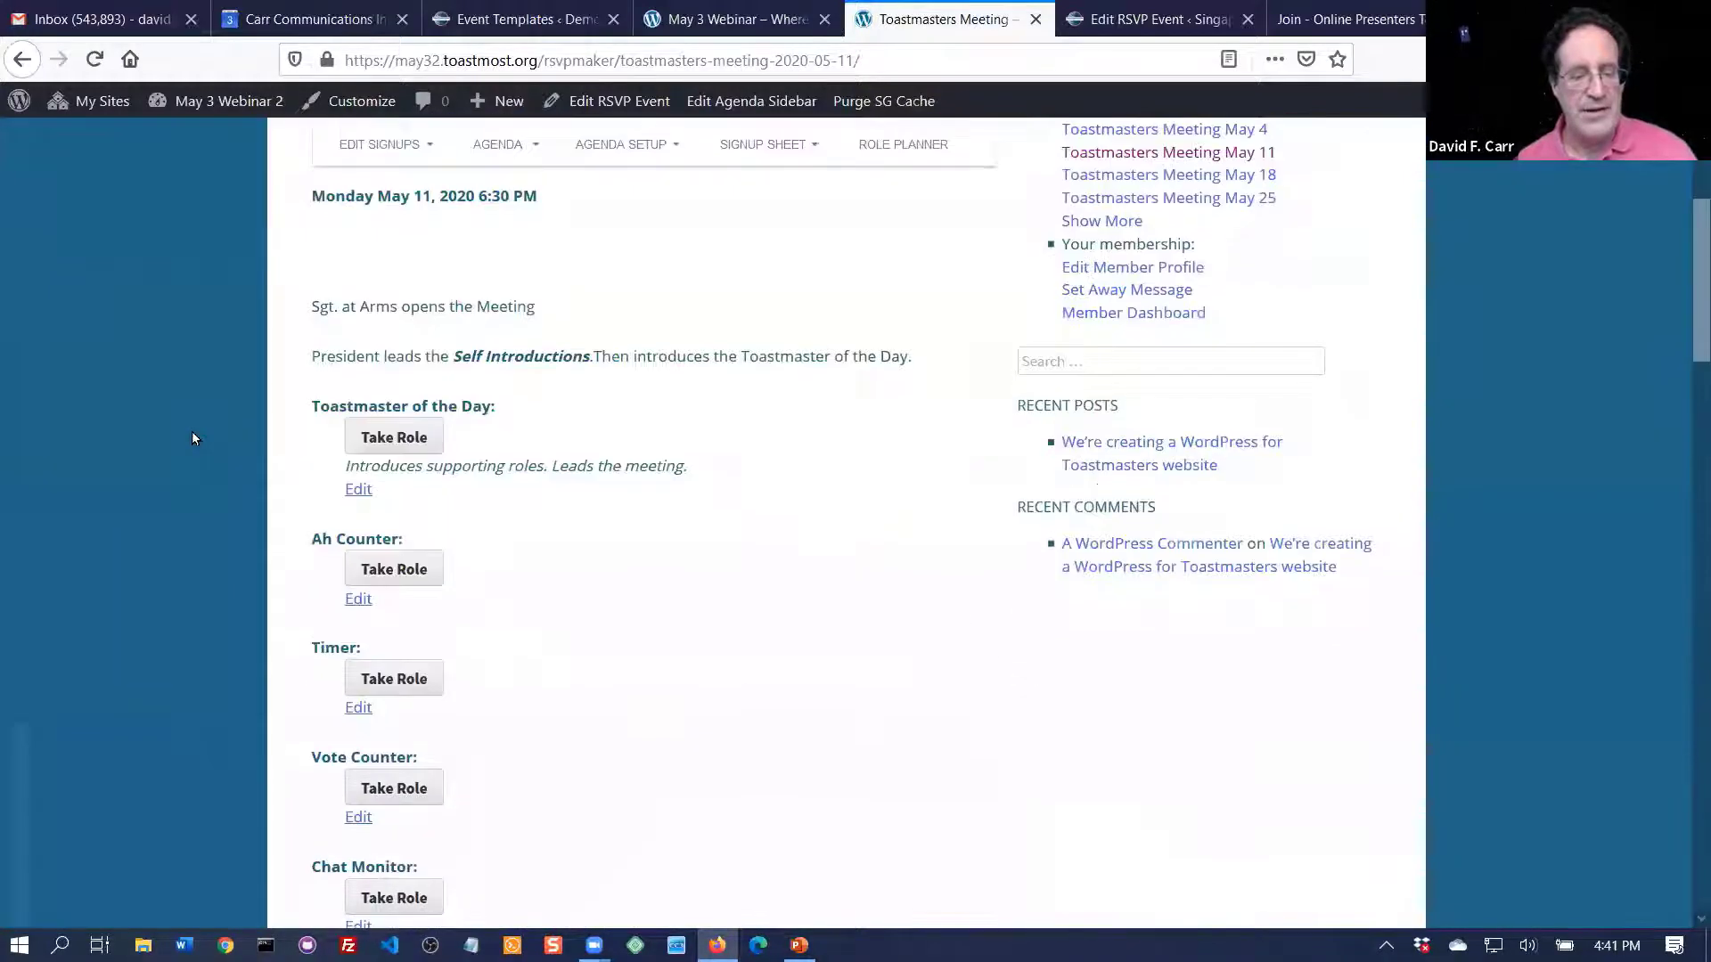
pyautogui.doubleClick(394, 437)
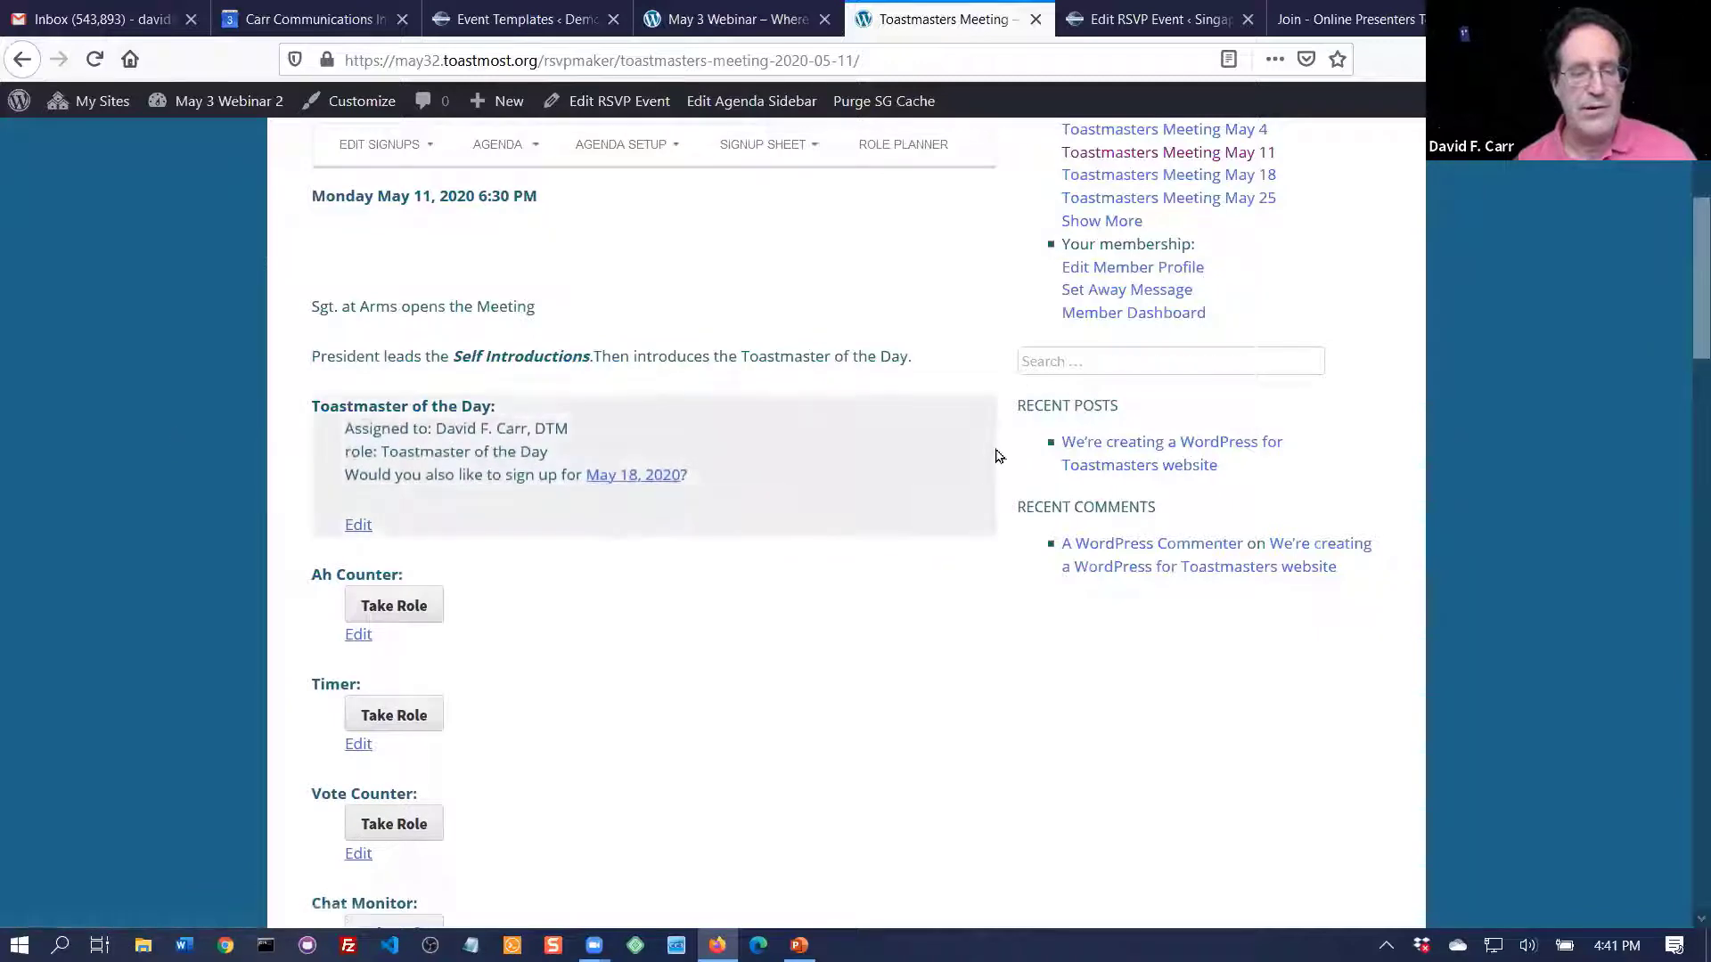
# - Open the May 11, 2020 Toastmasters Meeting event for editing
pyautogui.scroll(3, 998, 456)
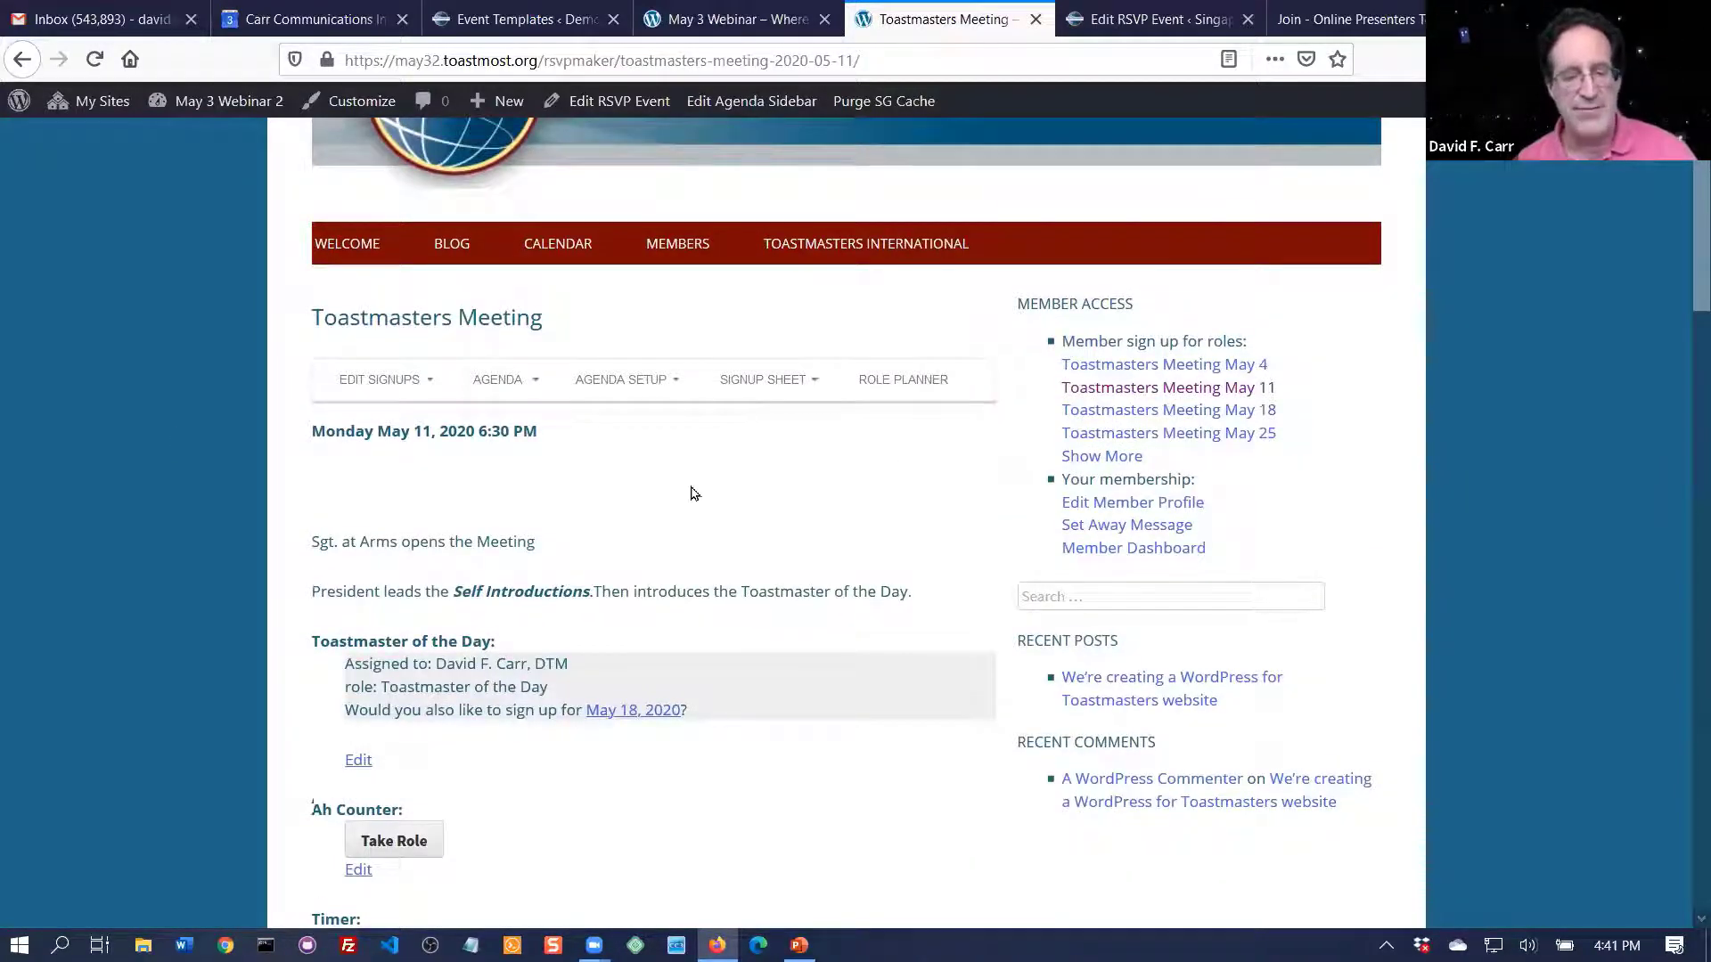
pyautogui.moveTo(624, 123)
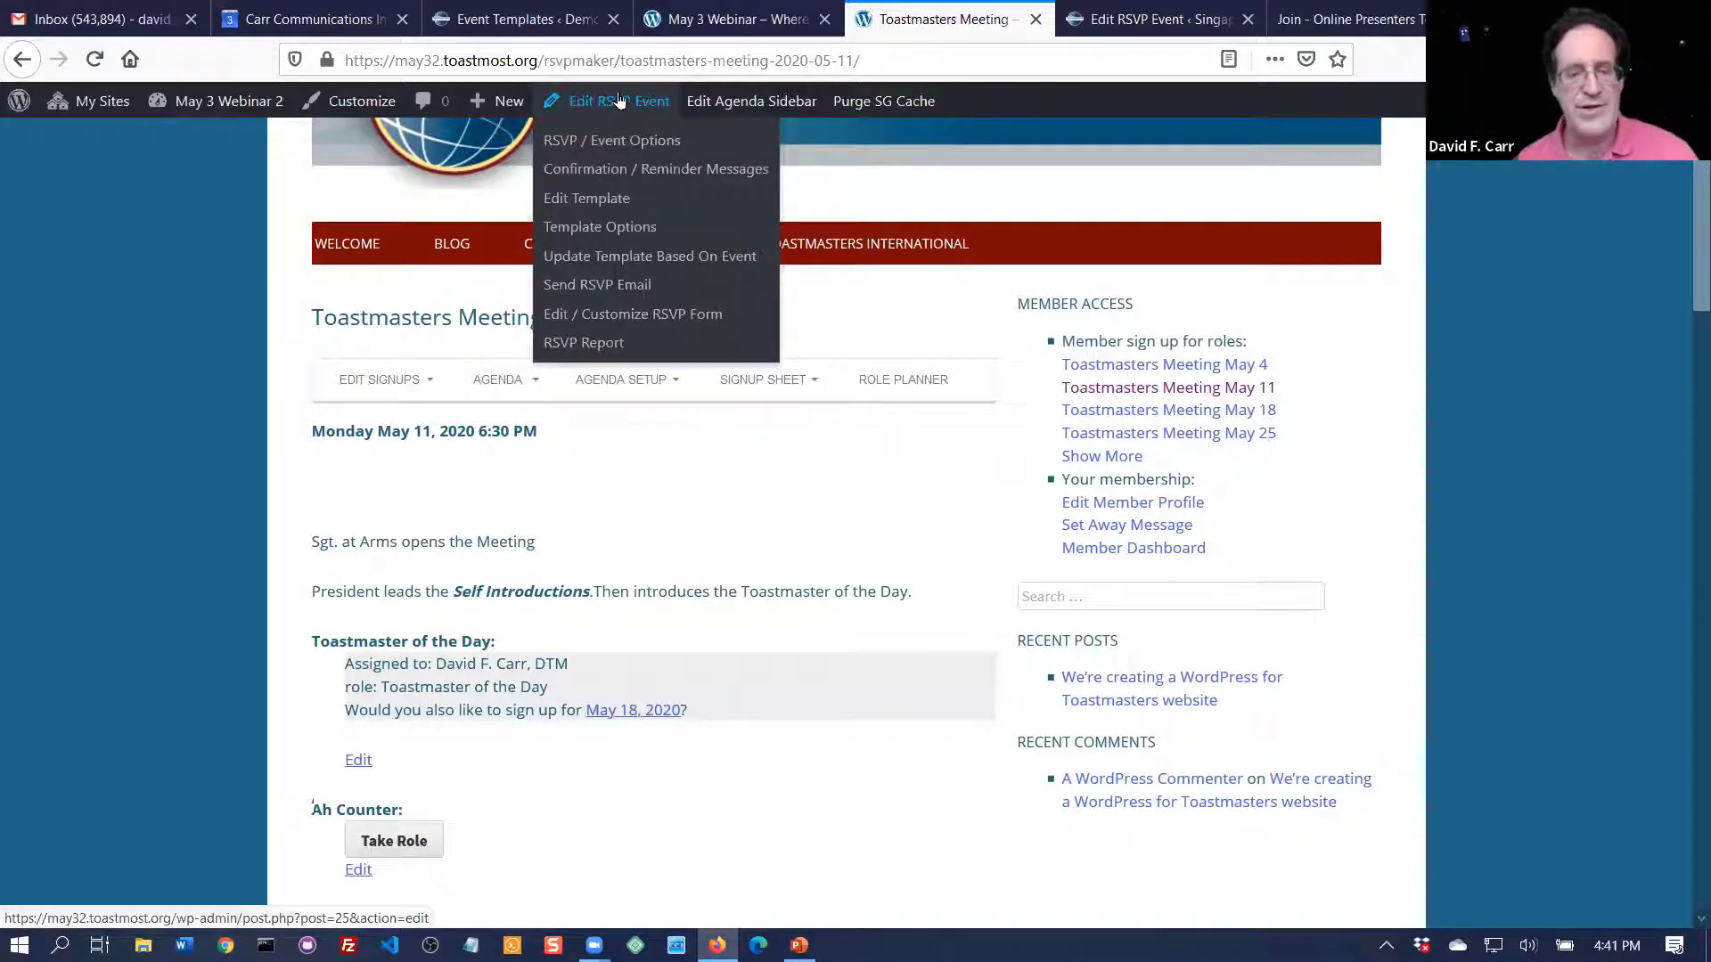
pyautogui.click(607, 106)
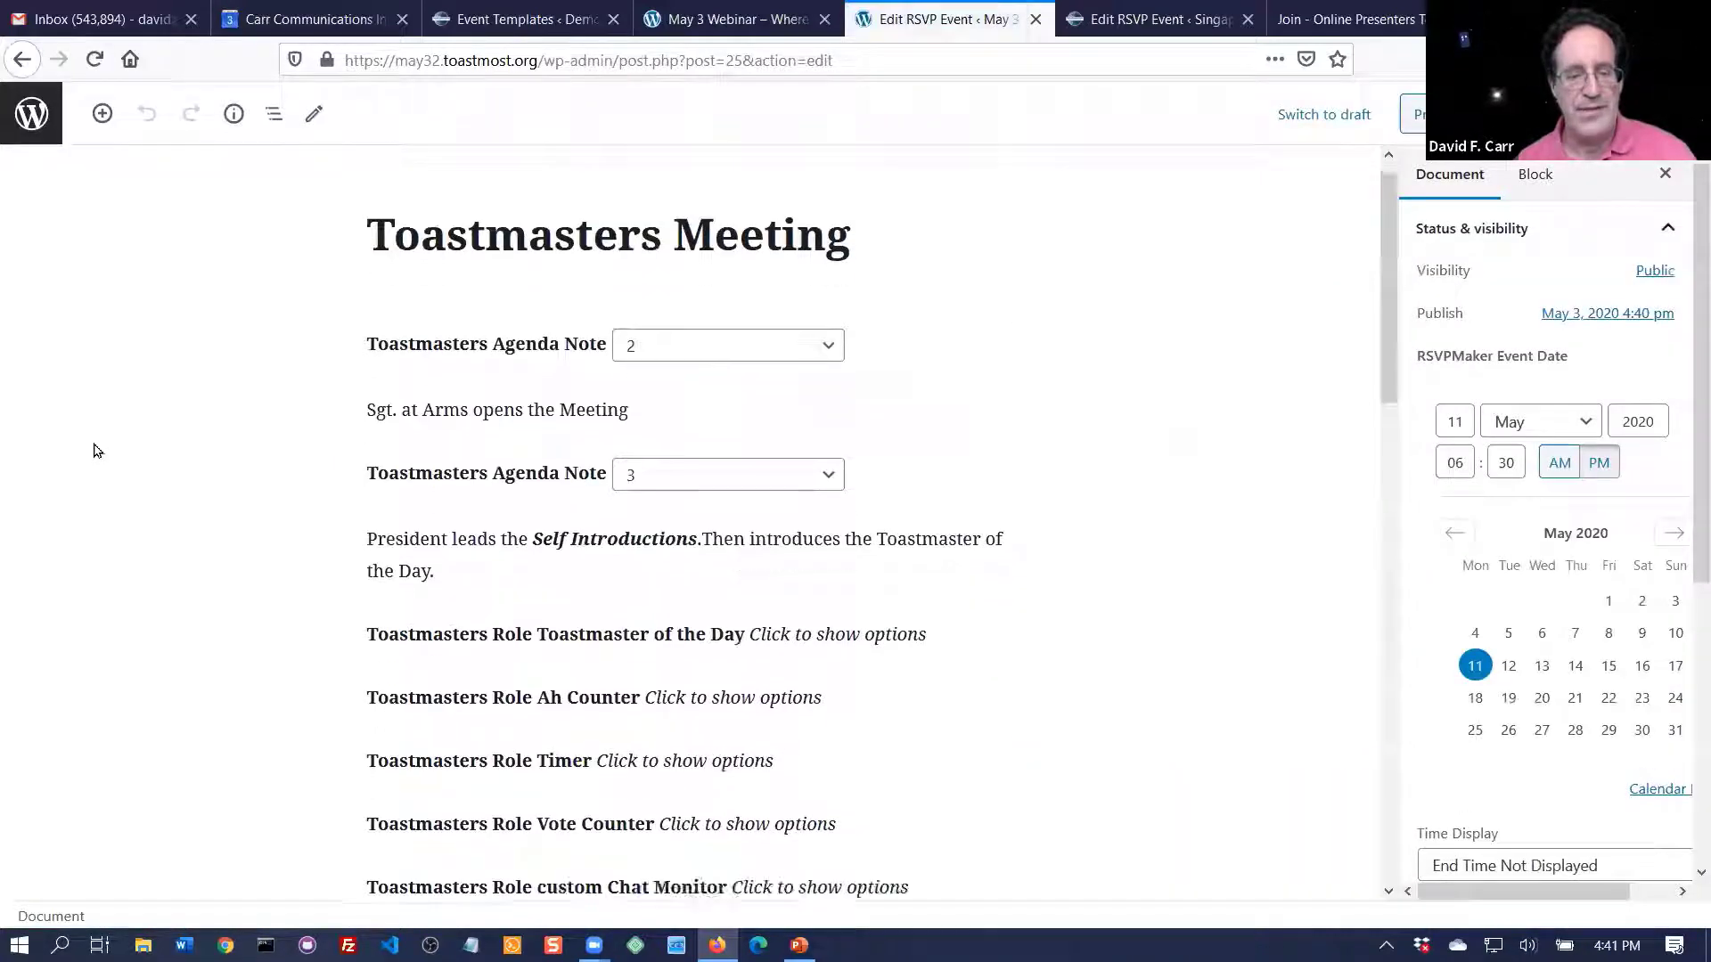
# - Set the Speaker role's count to 2 and its time allowed to 15 in the May 11 agenda
pyautogui.scroll(-6, 98, 451)
pyautogui.scroll(-3, 98, 450)
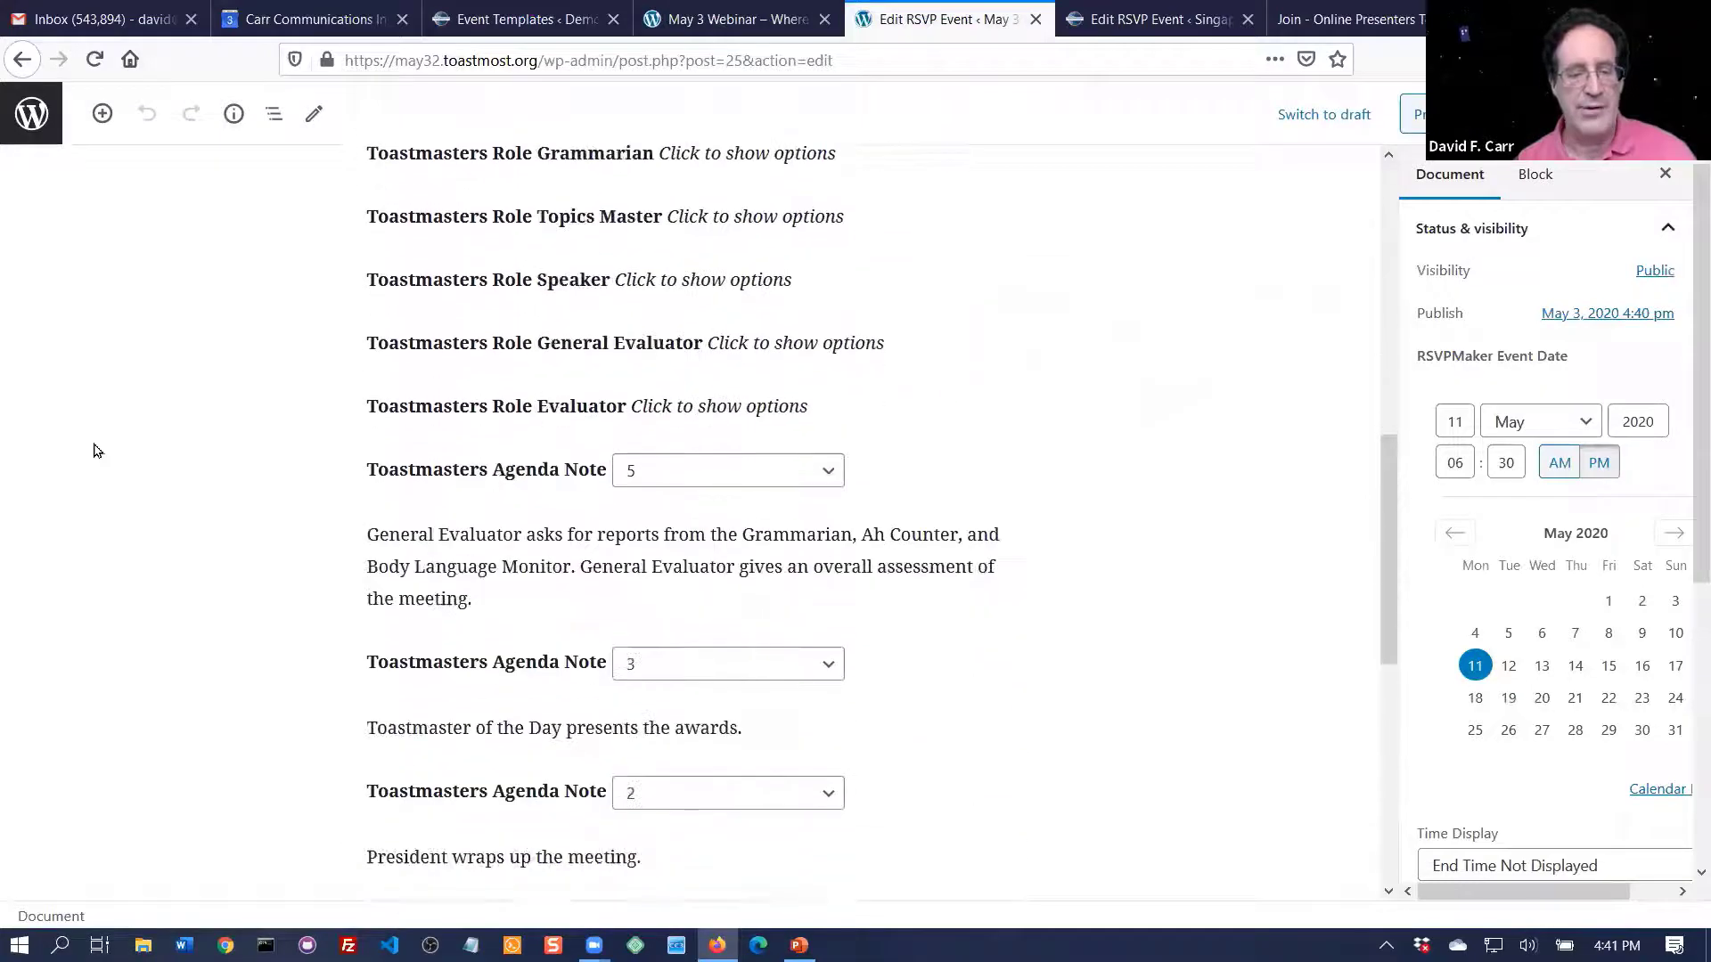
pyautogui.scroll(-4, 98, 451)
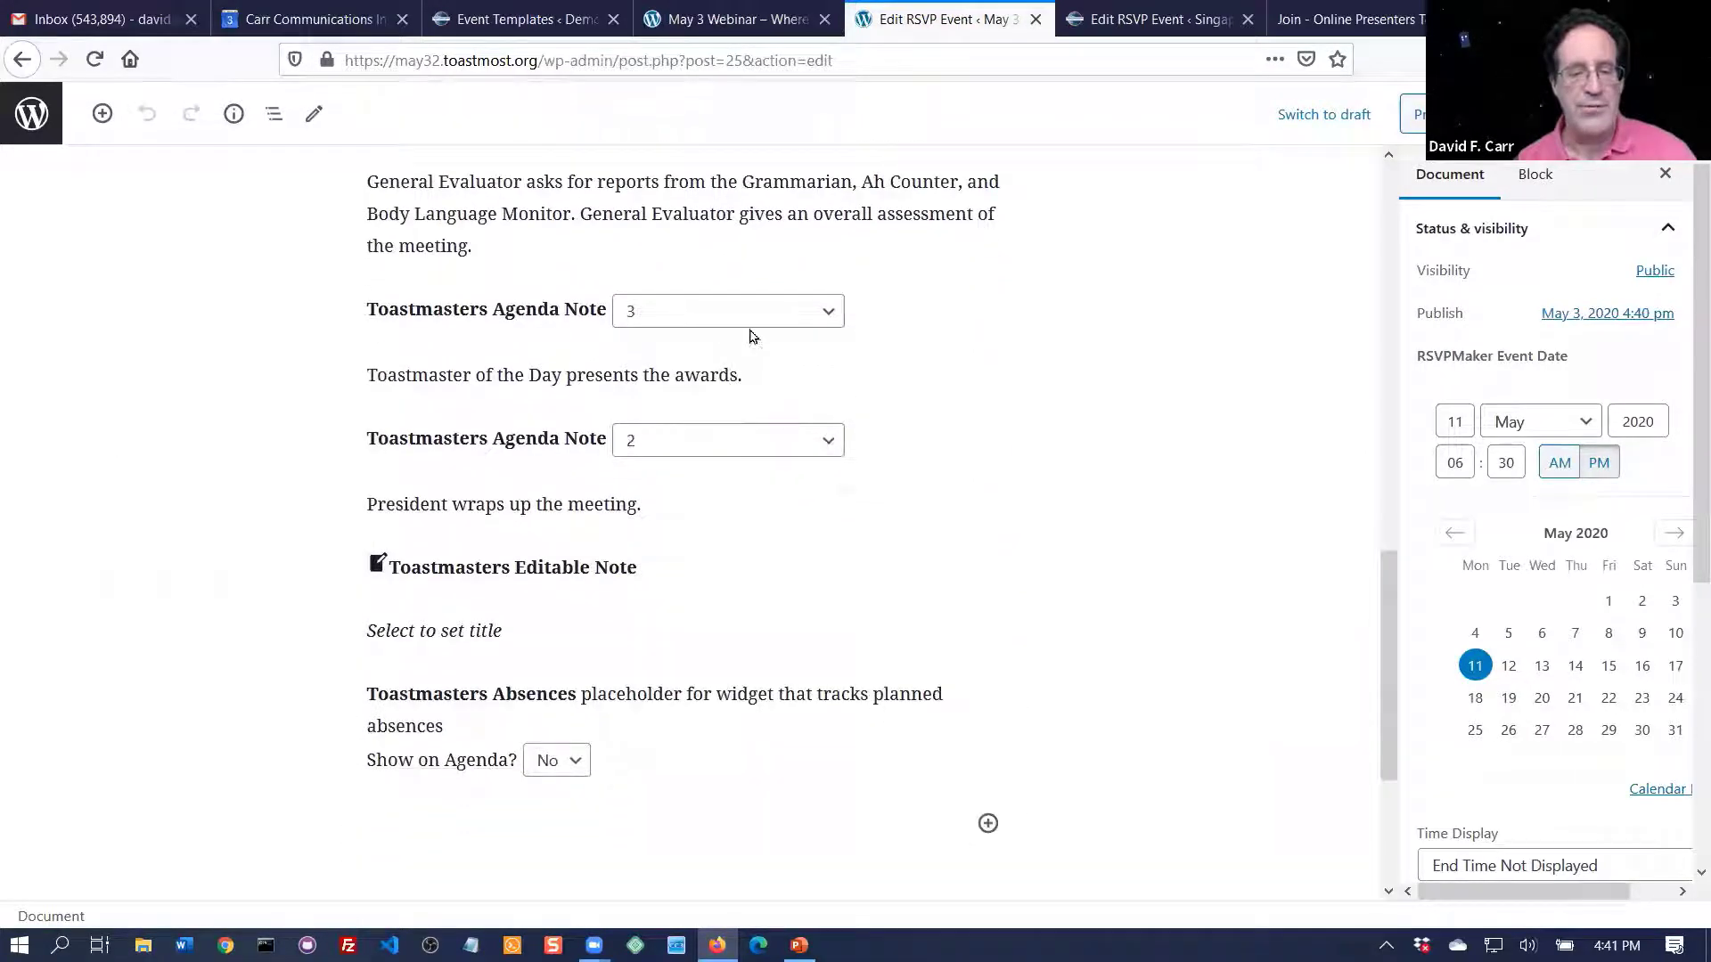
pyautogui.scroll(5, 931, 465)
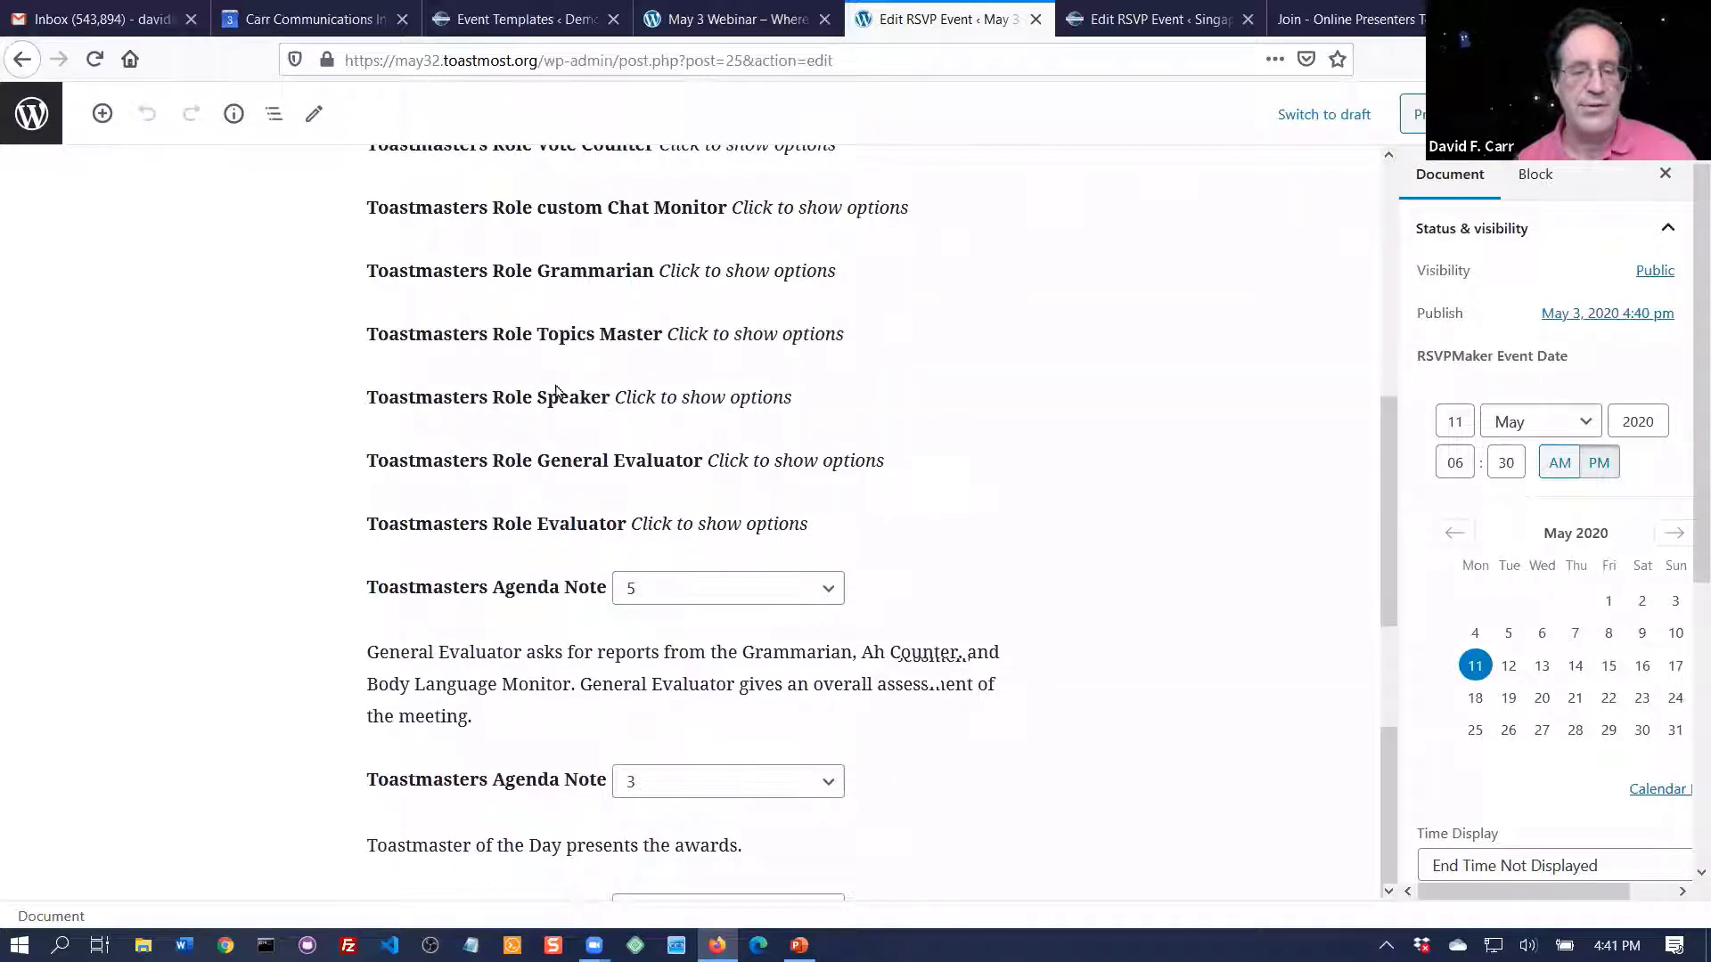
pyautogui.click(557, 396)
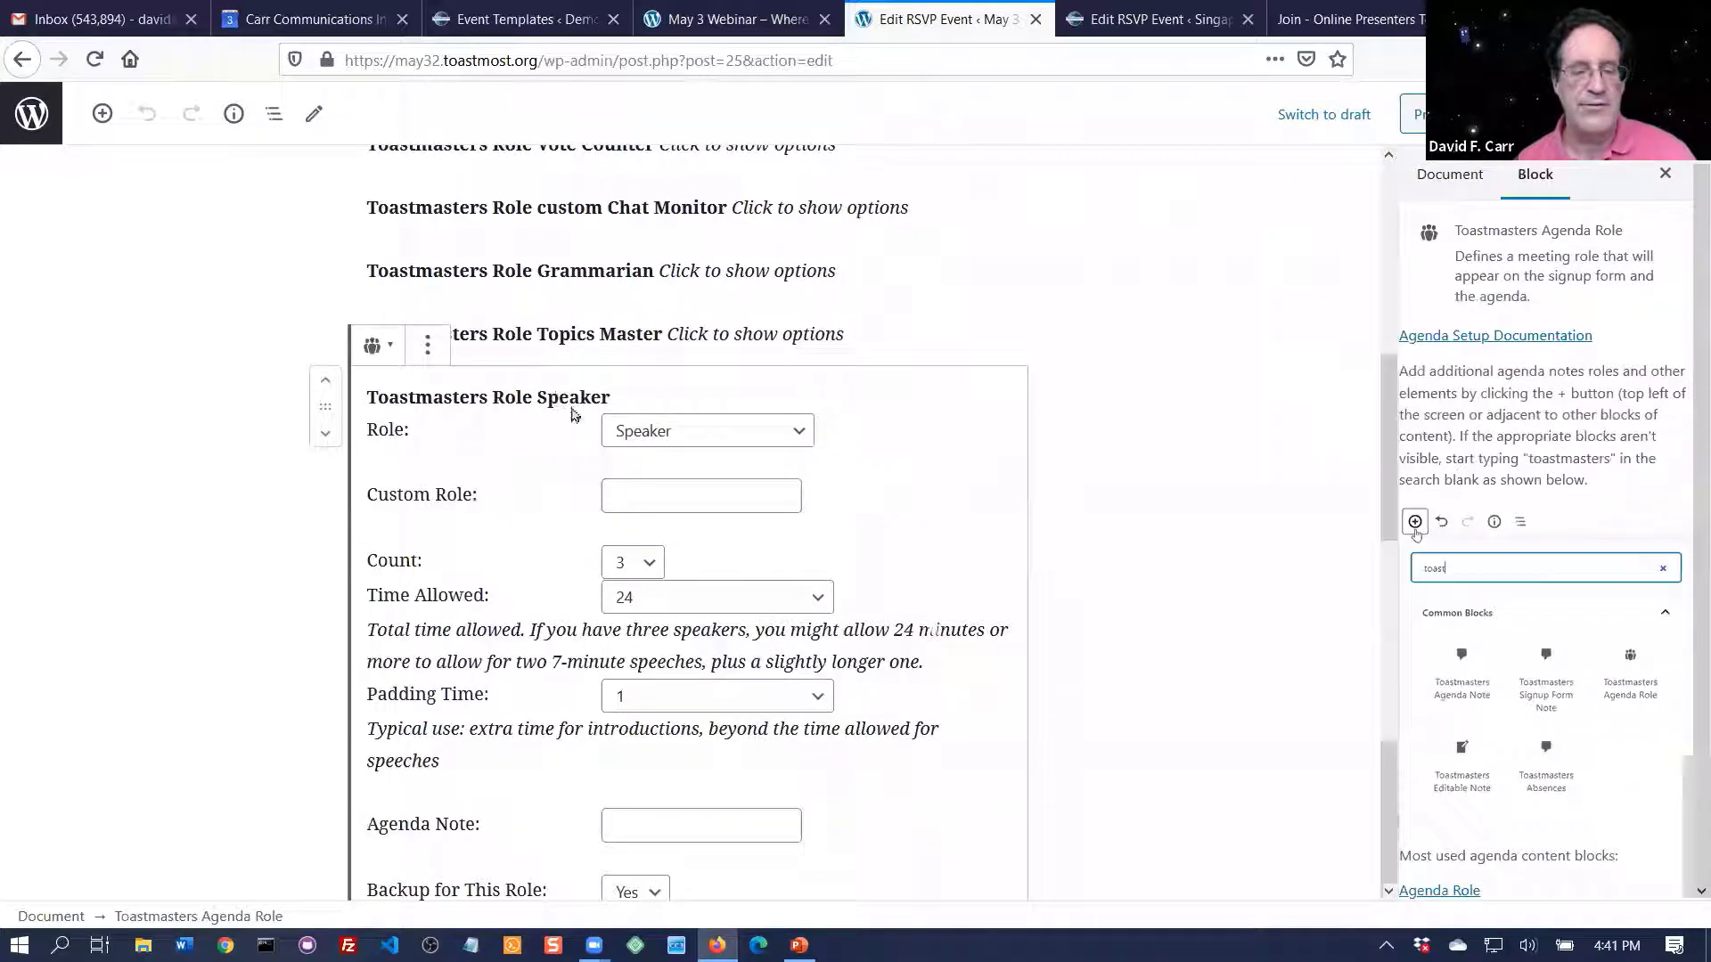
pyautogui.click(643, 562)
pyautogui.click(612, 131)
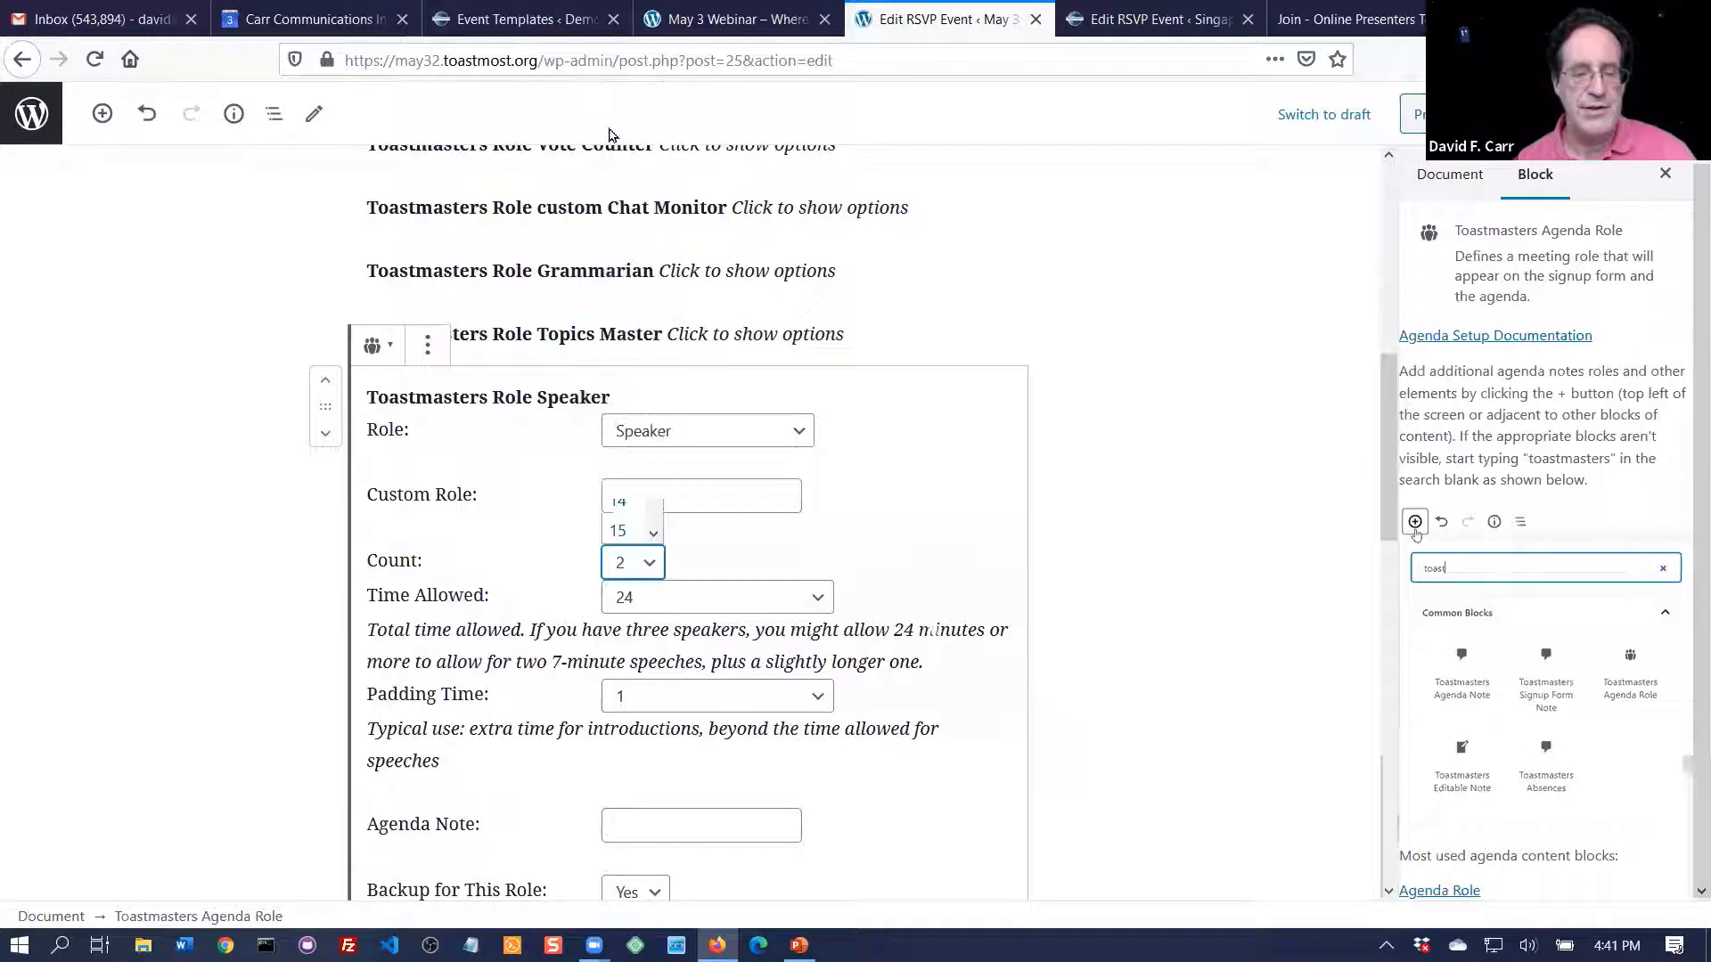
pyautogui.click(800, 610)
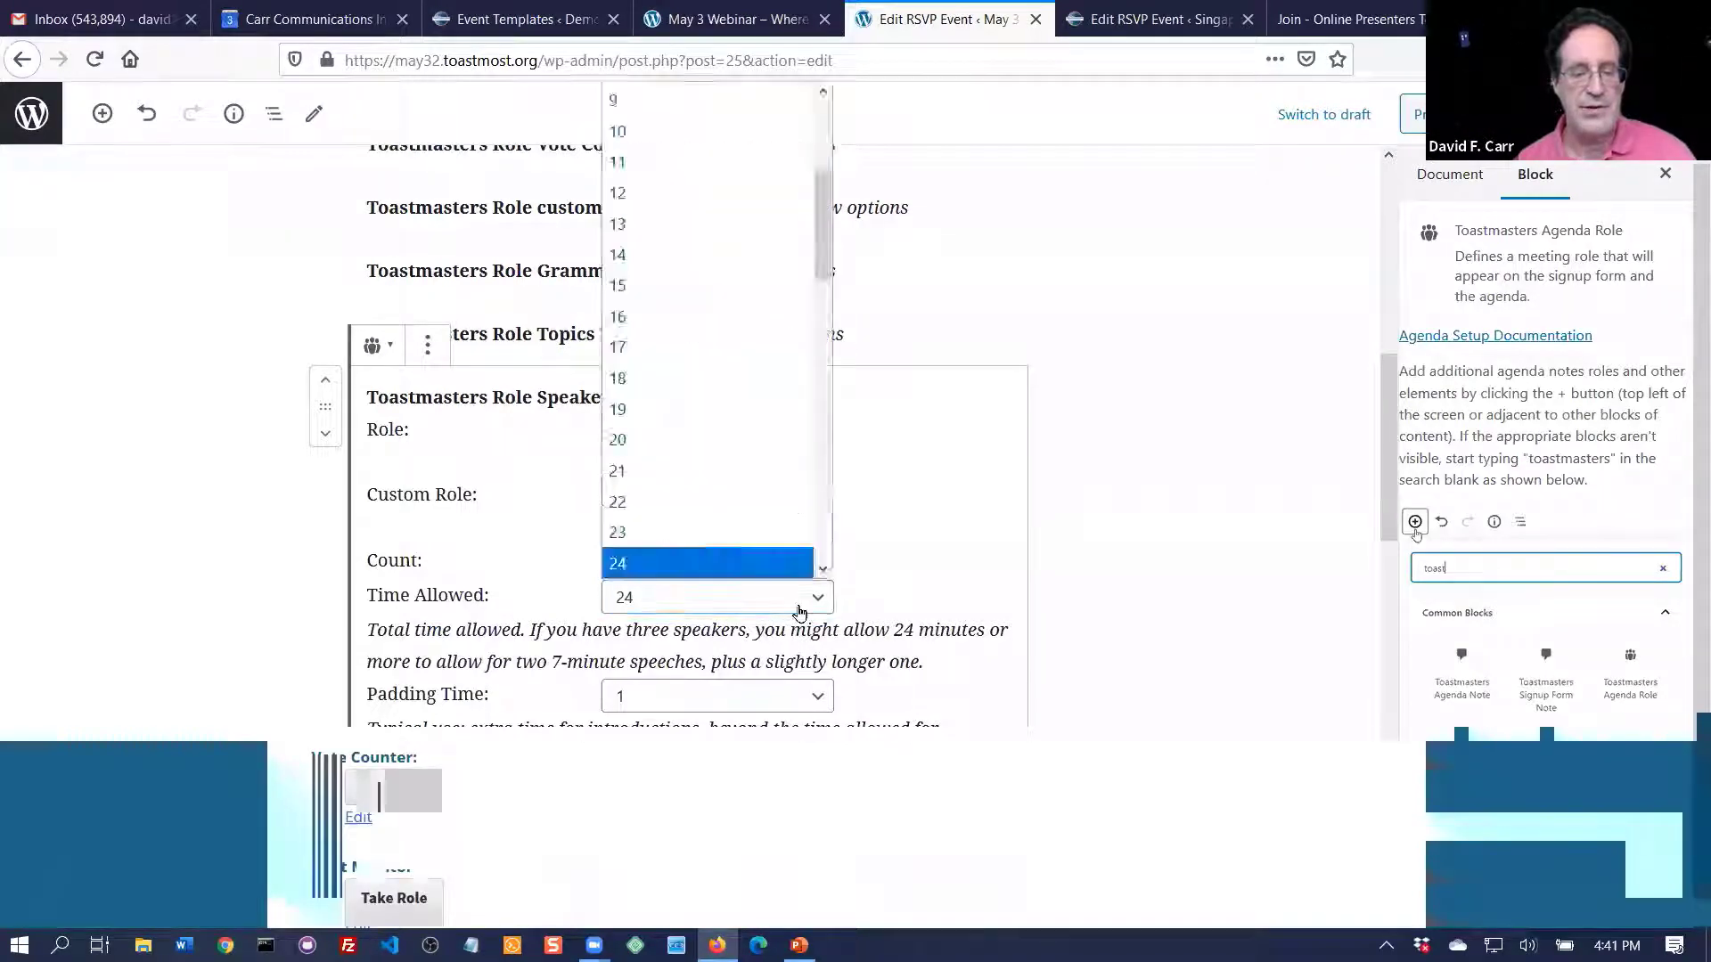
pyautogui.click(799, 611)
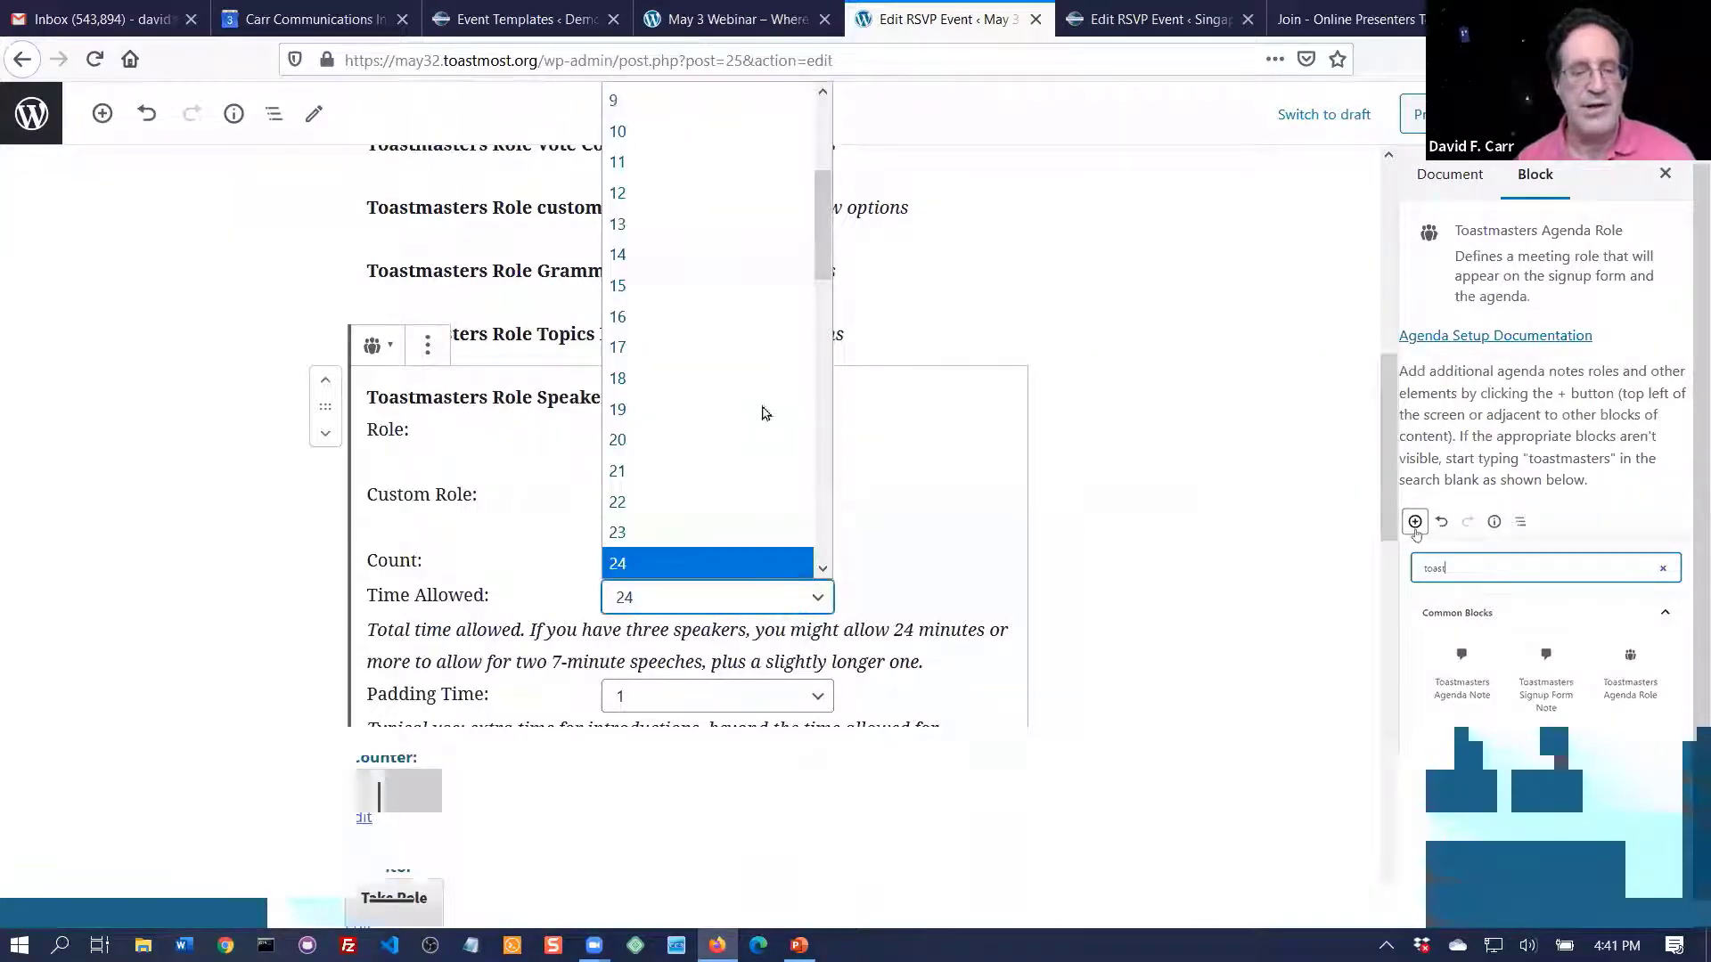
pyautogui.click(723, 303)
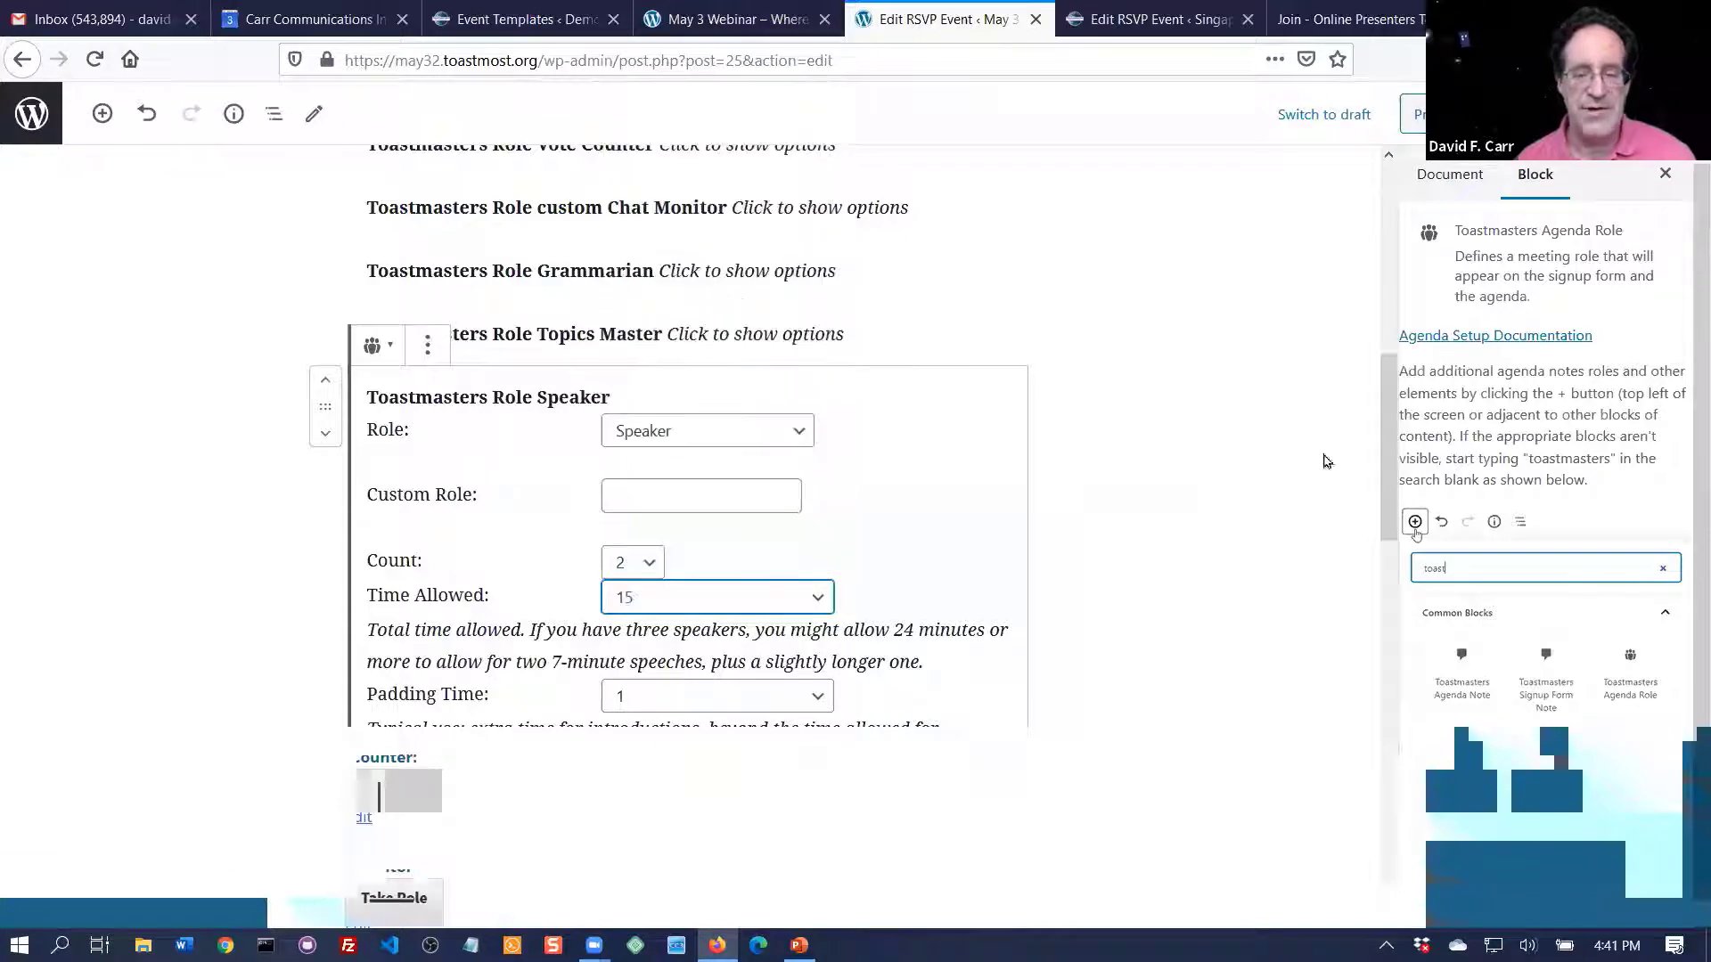
# - Set the Evaluator role's count to 2 and its time allowed to 7
pyautogui.moveTo(1386, 440); pyautogui.dragTo(1387, 592)
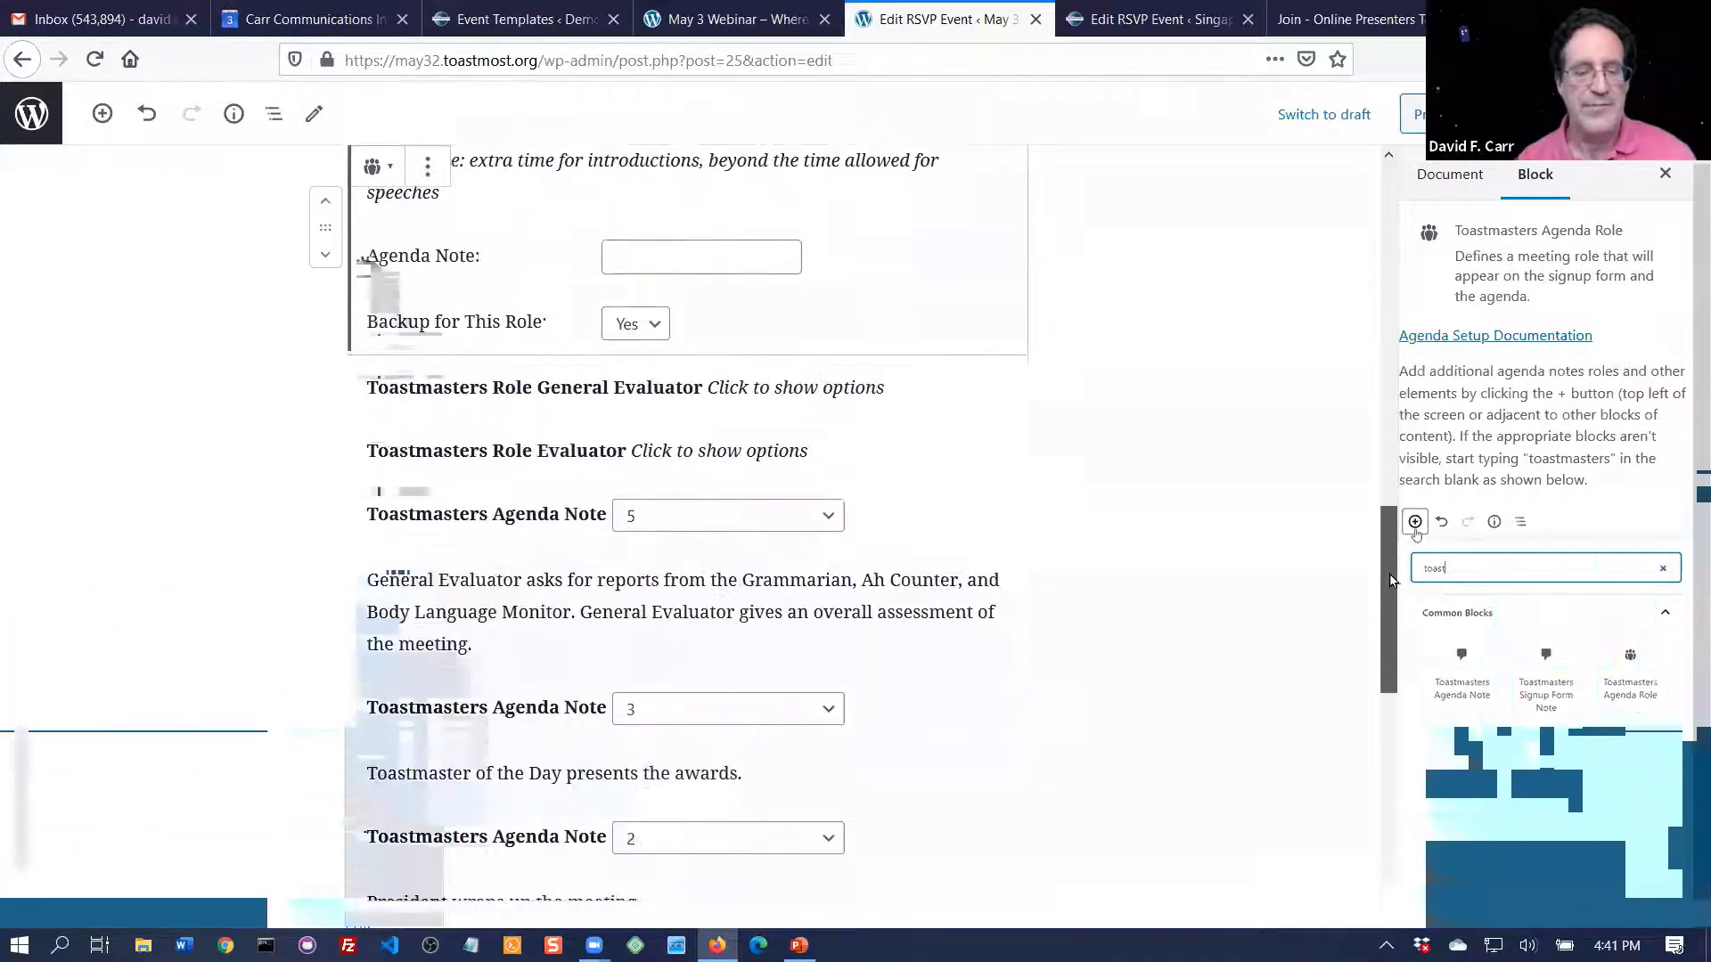
pyautogui.click(583, 452)
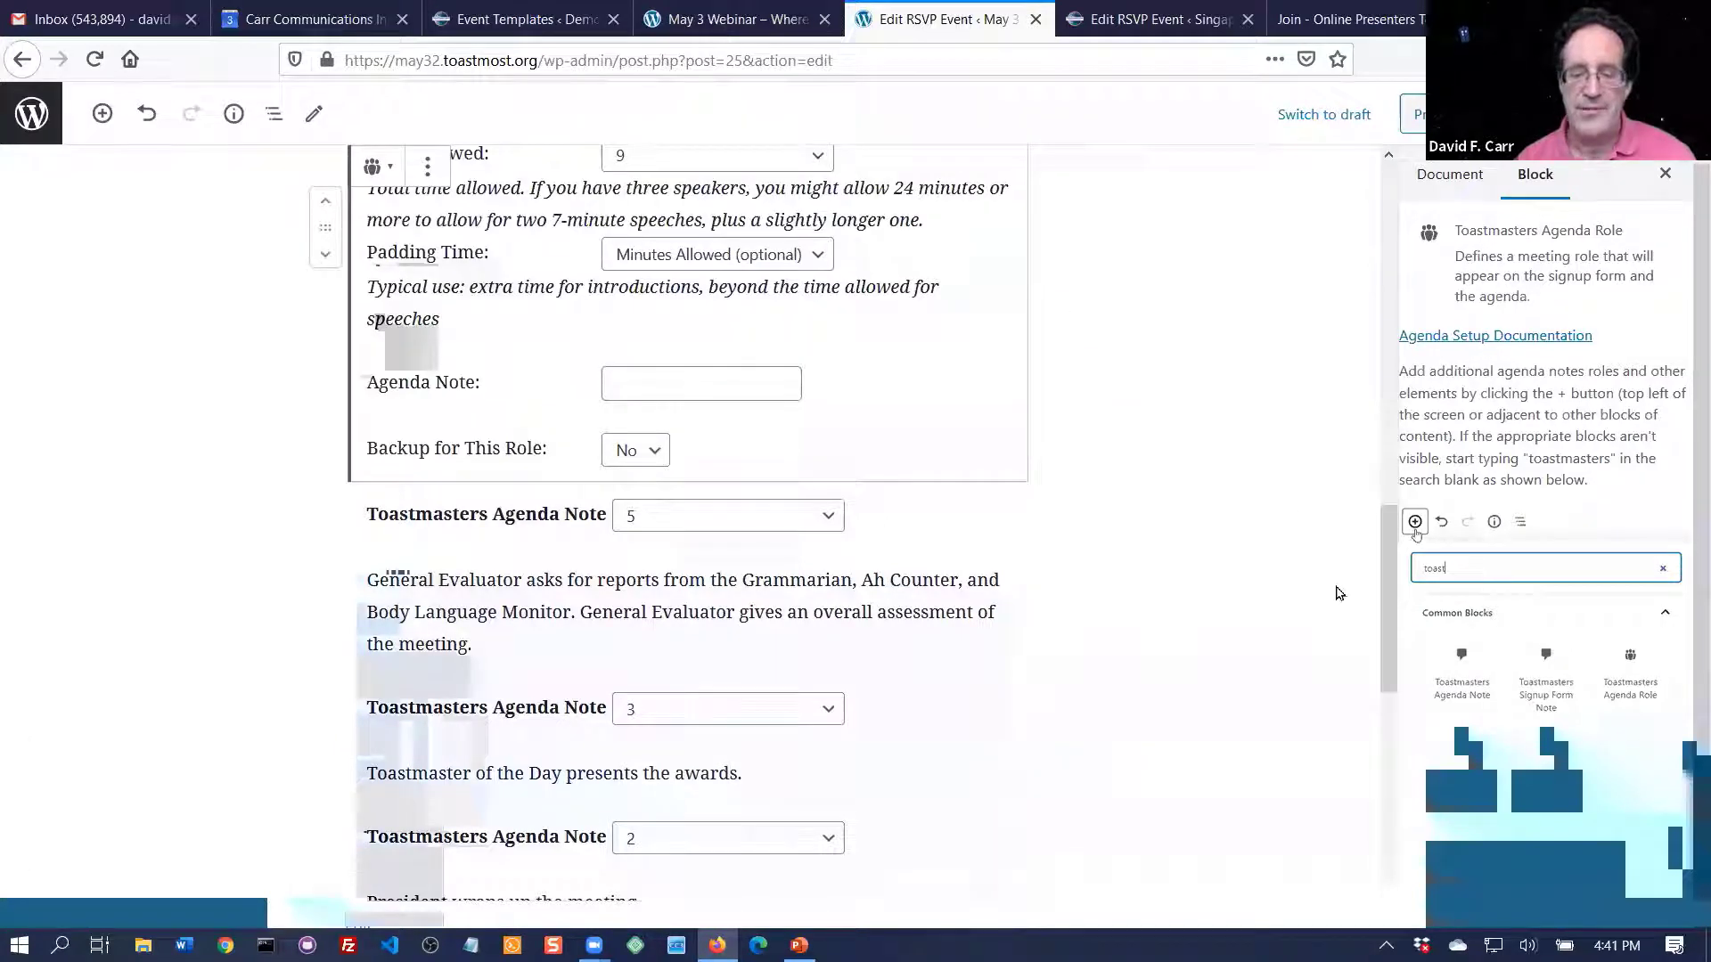
pyautogui.scroll(3, 1393, 581)
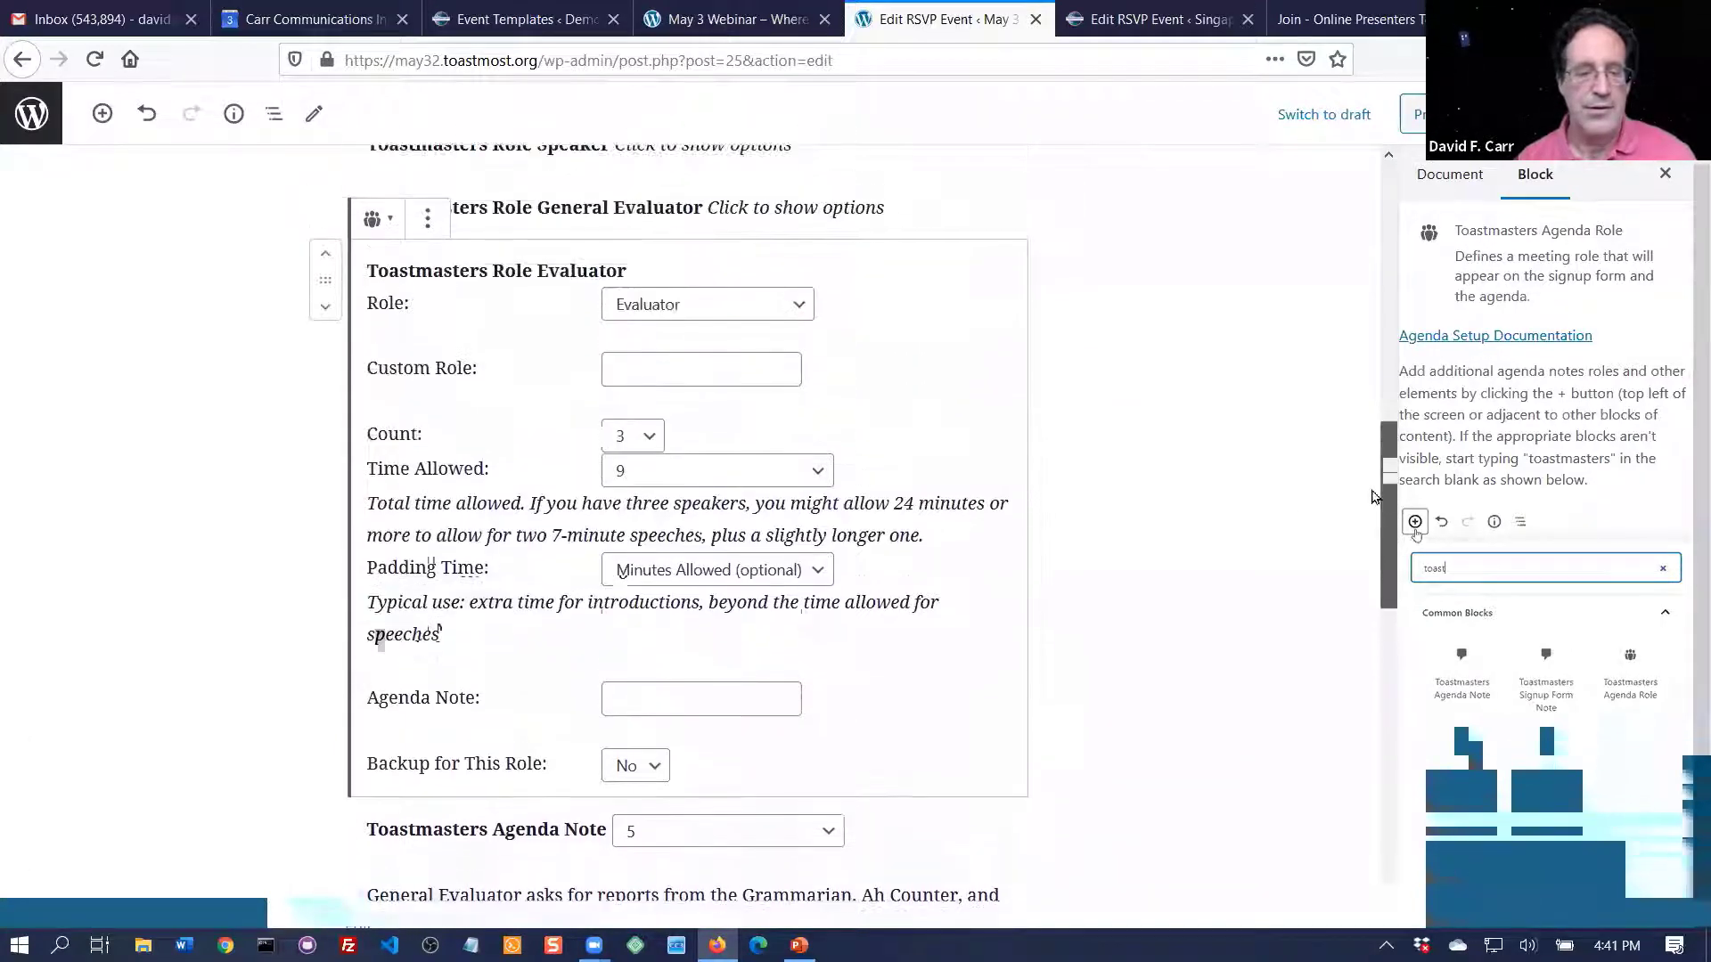
pyautogui.click(637, 434)
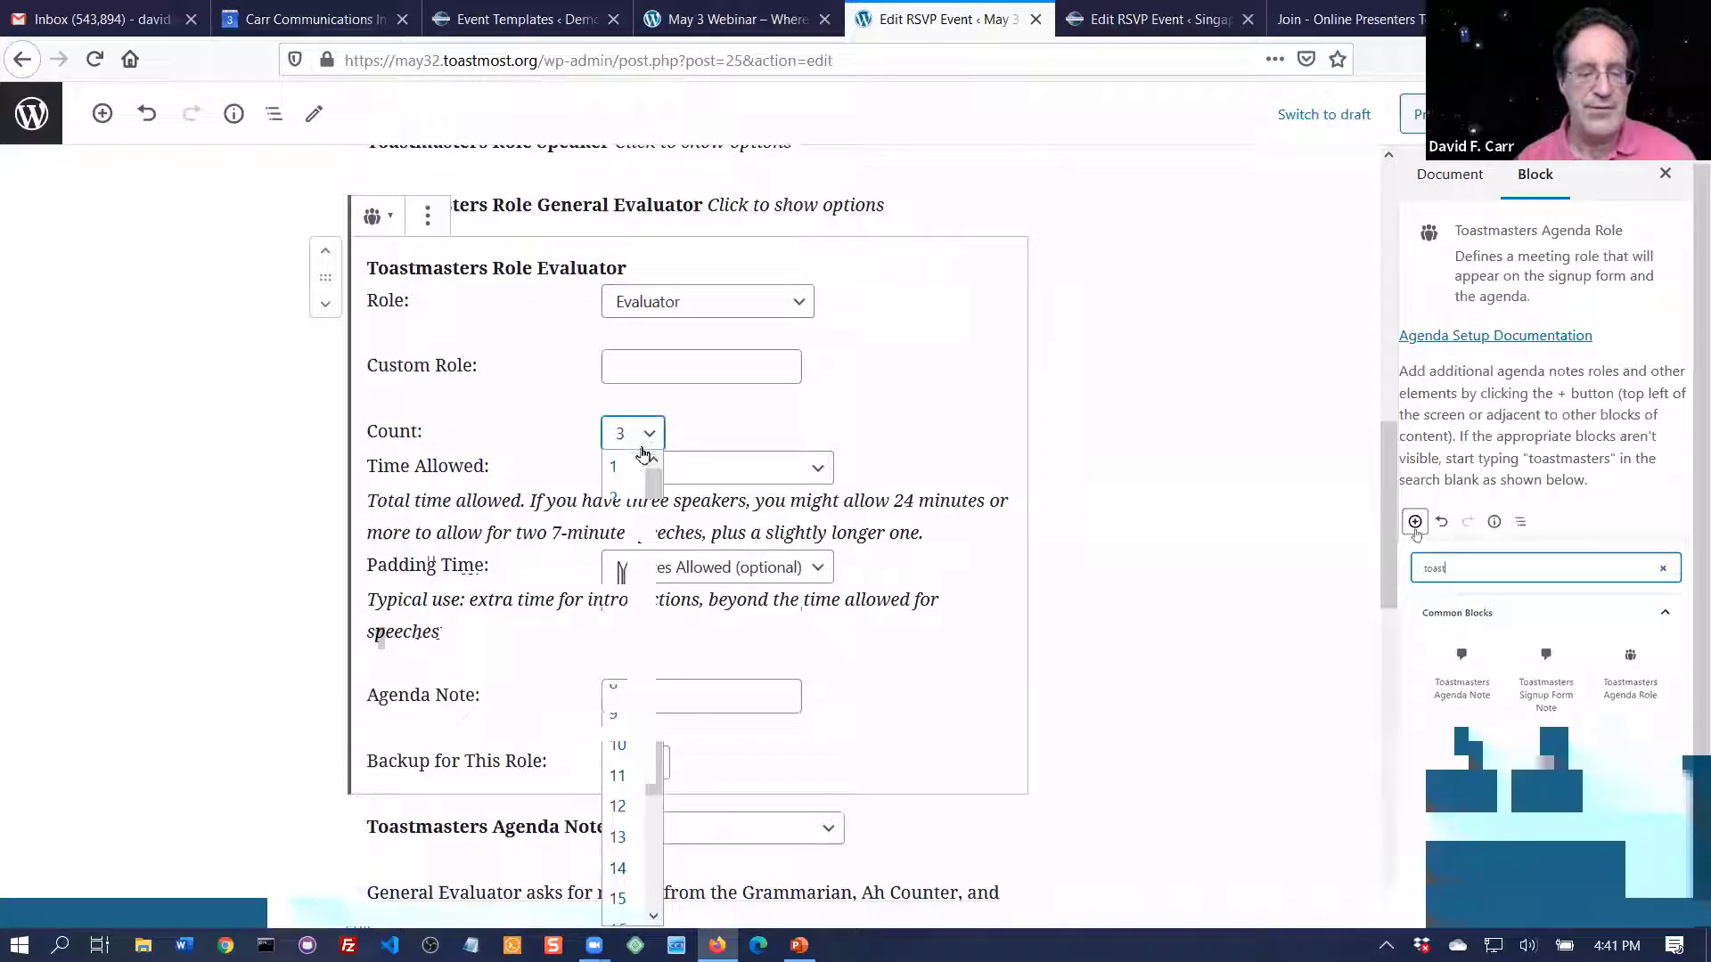
pyautogui.click(633, 490)
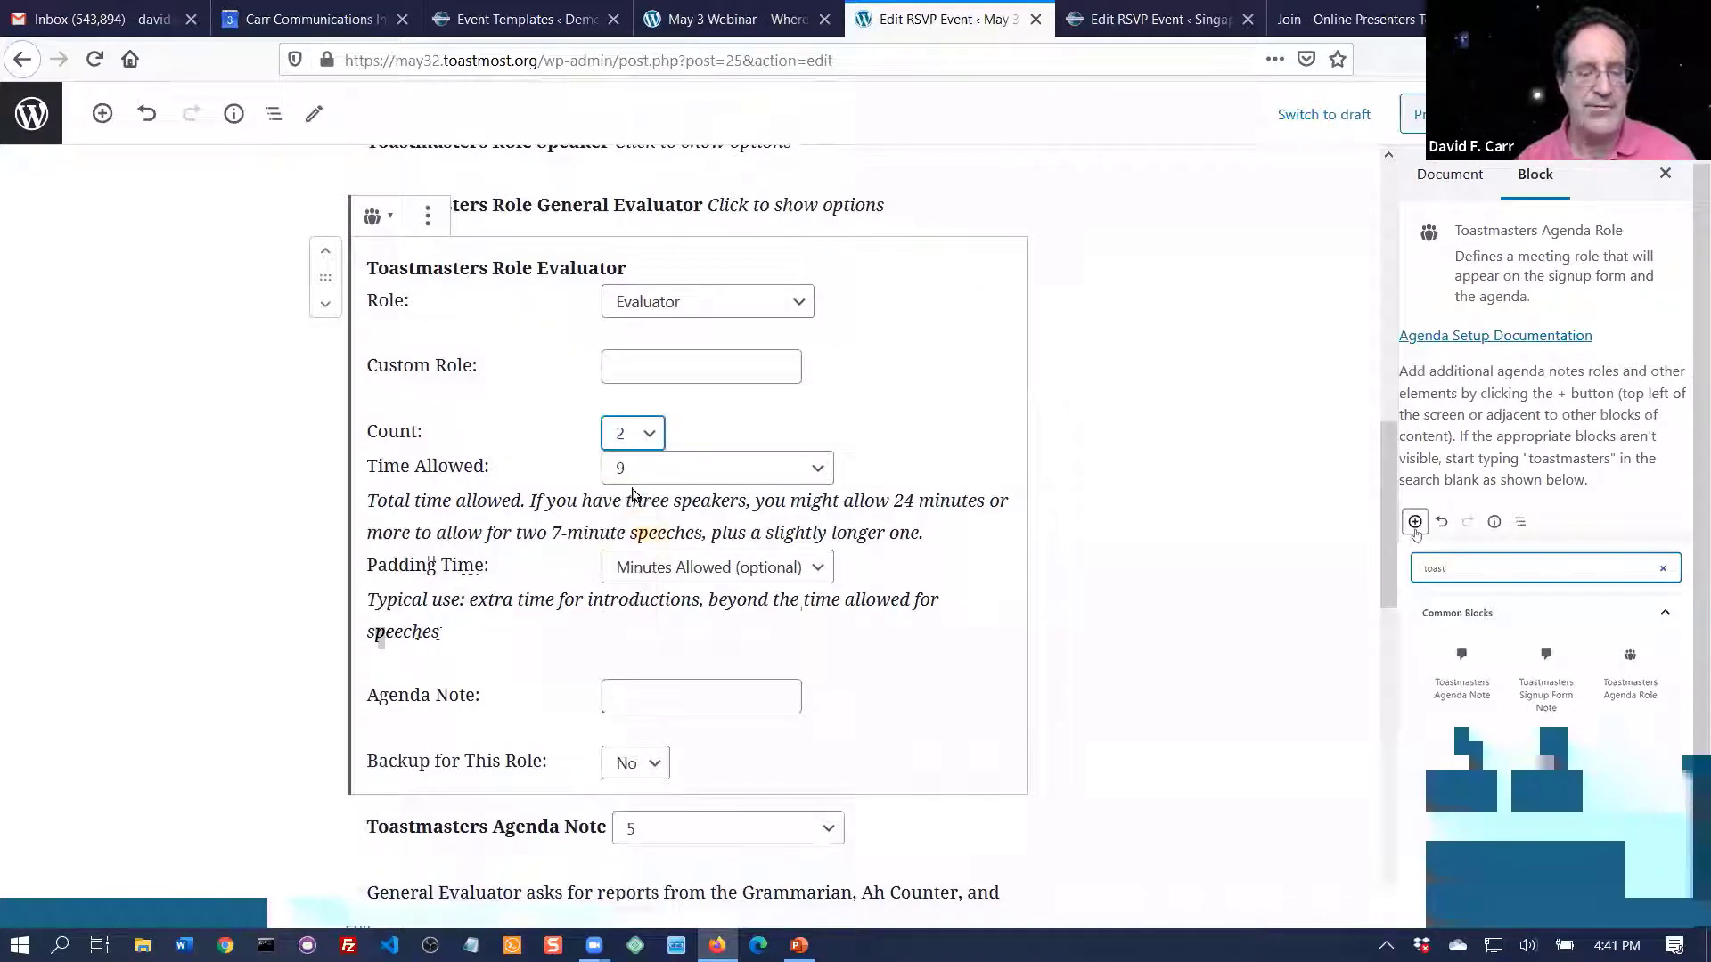
pyautogui.click(674, 473)
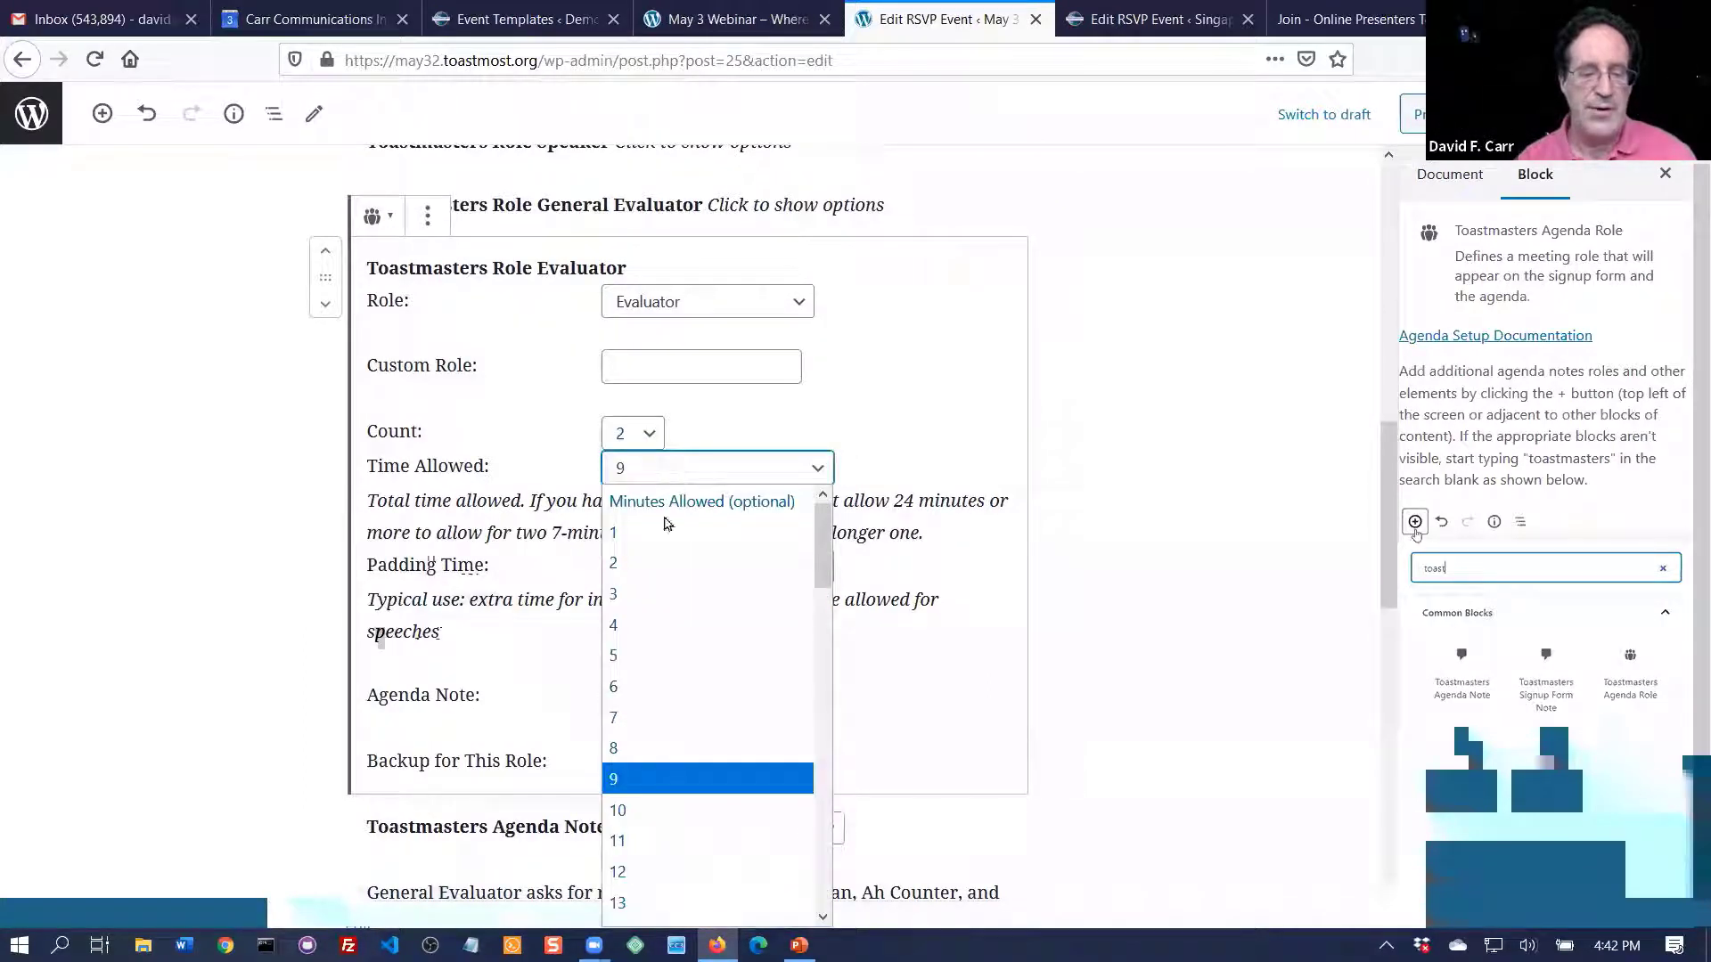
pyautogui.click(645, 704)
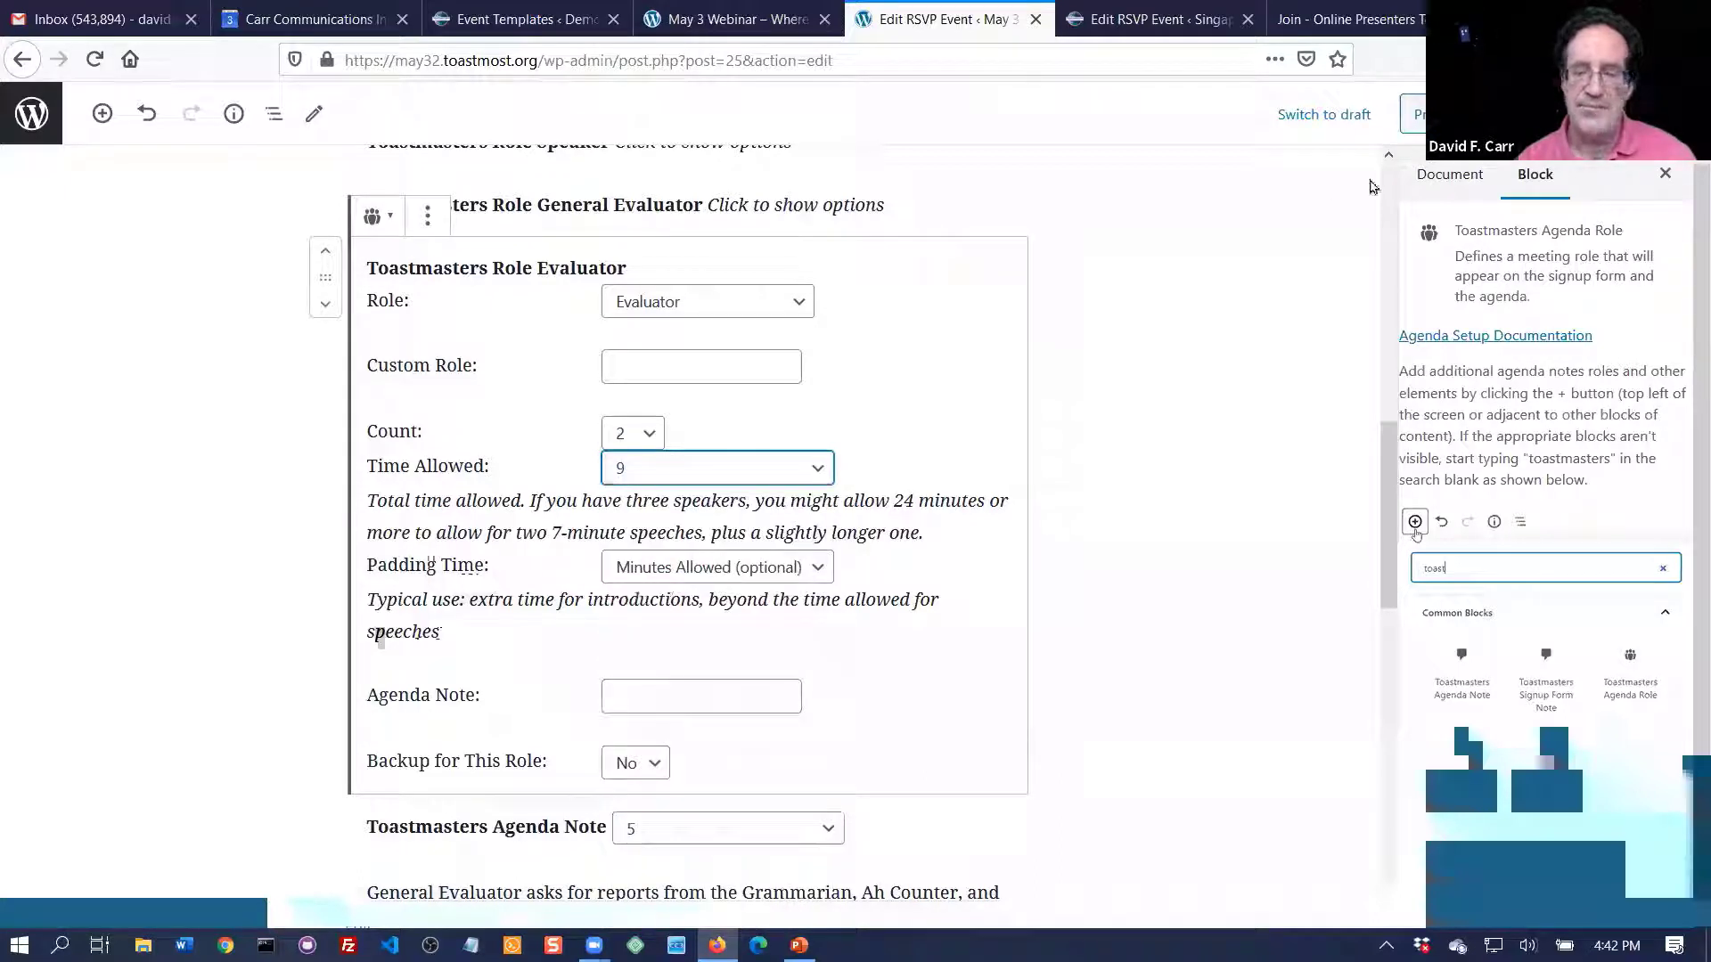
# - Save the event and review the Speaker and Evaluator signups on the published May 11 meeting
pyautogui.hotkey('ctrl', 's')
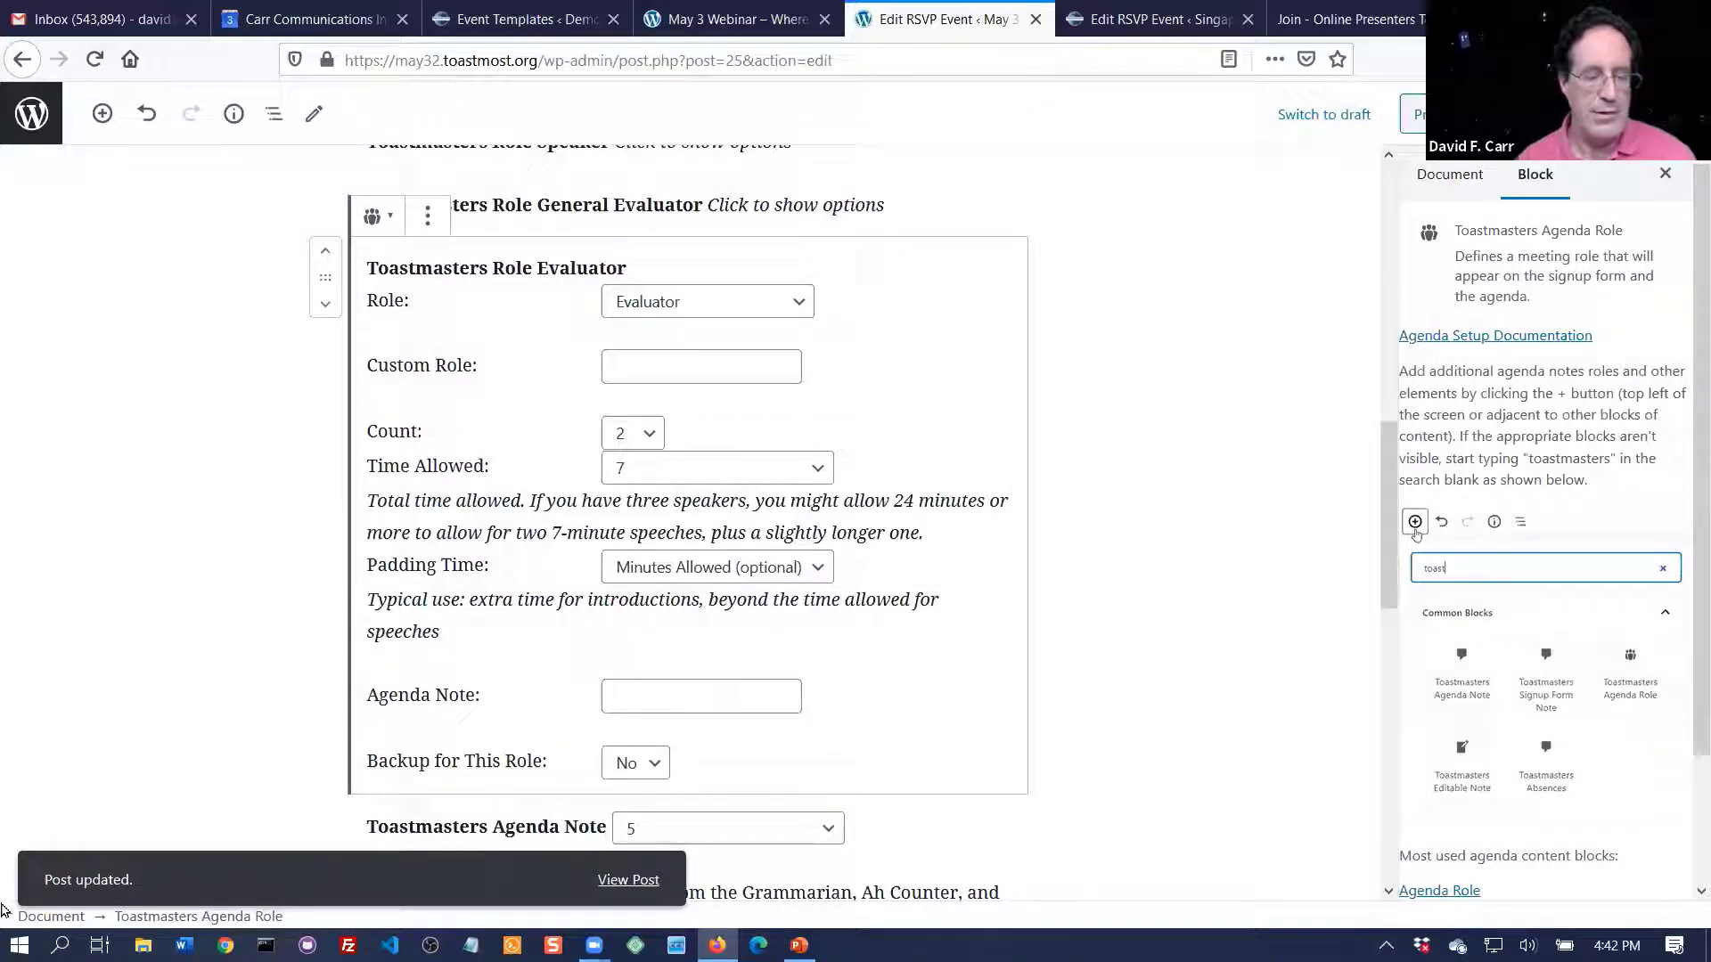
pyautogui.click(636, 880)
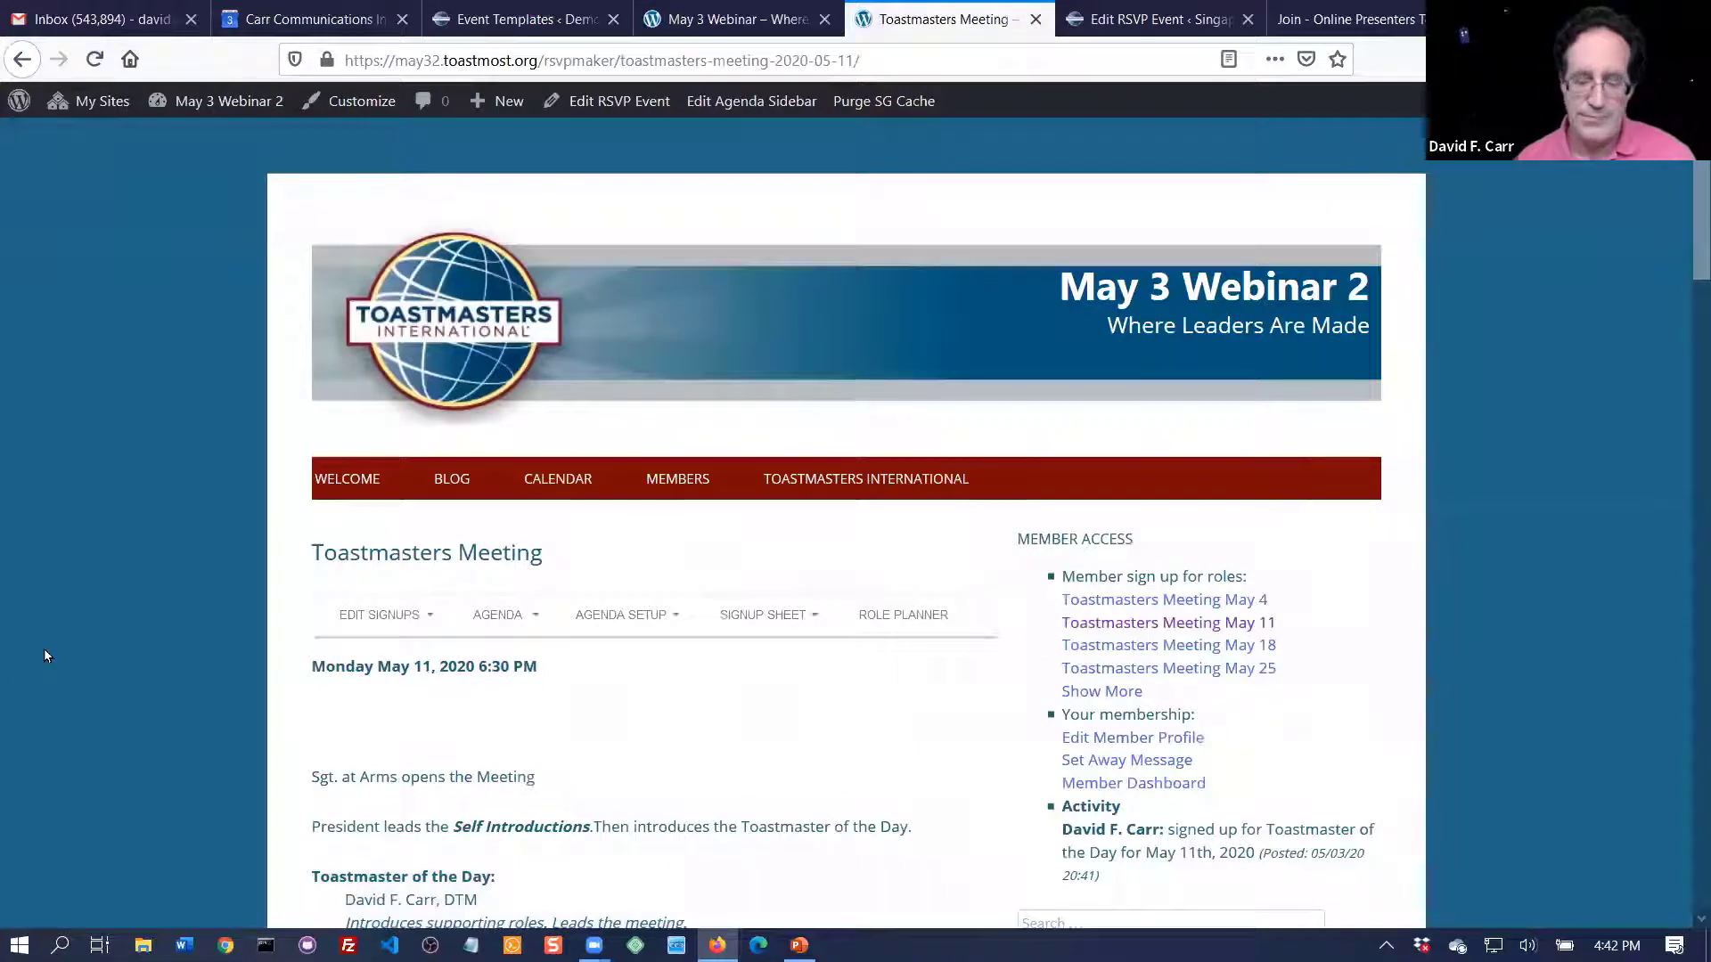
pyautogui.scroll(-8, 45, 656)
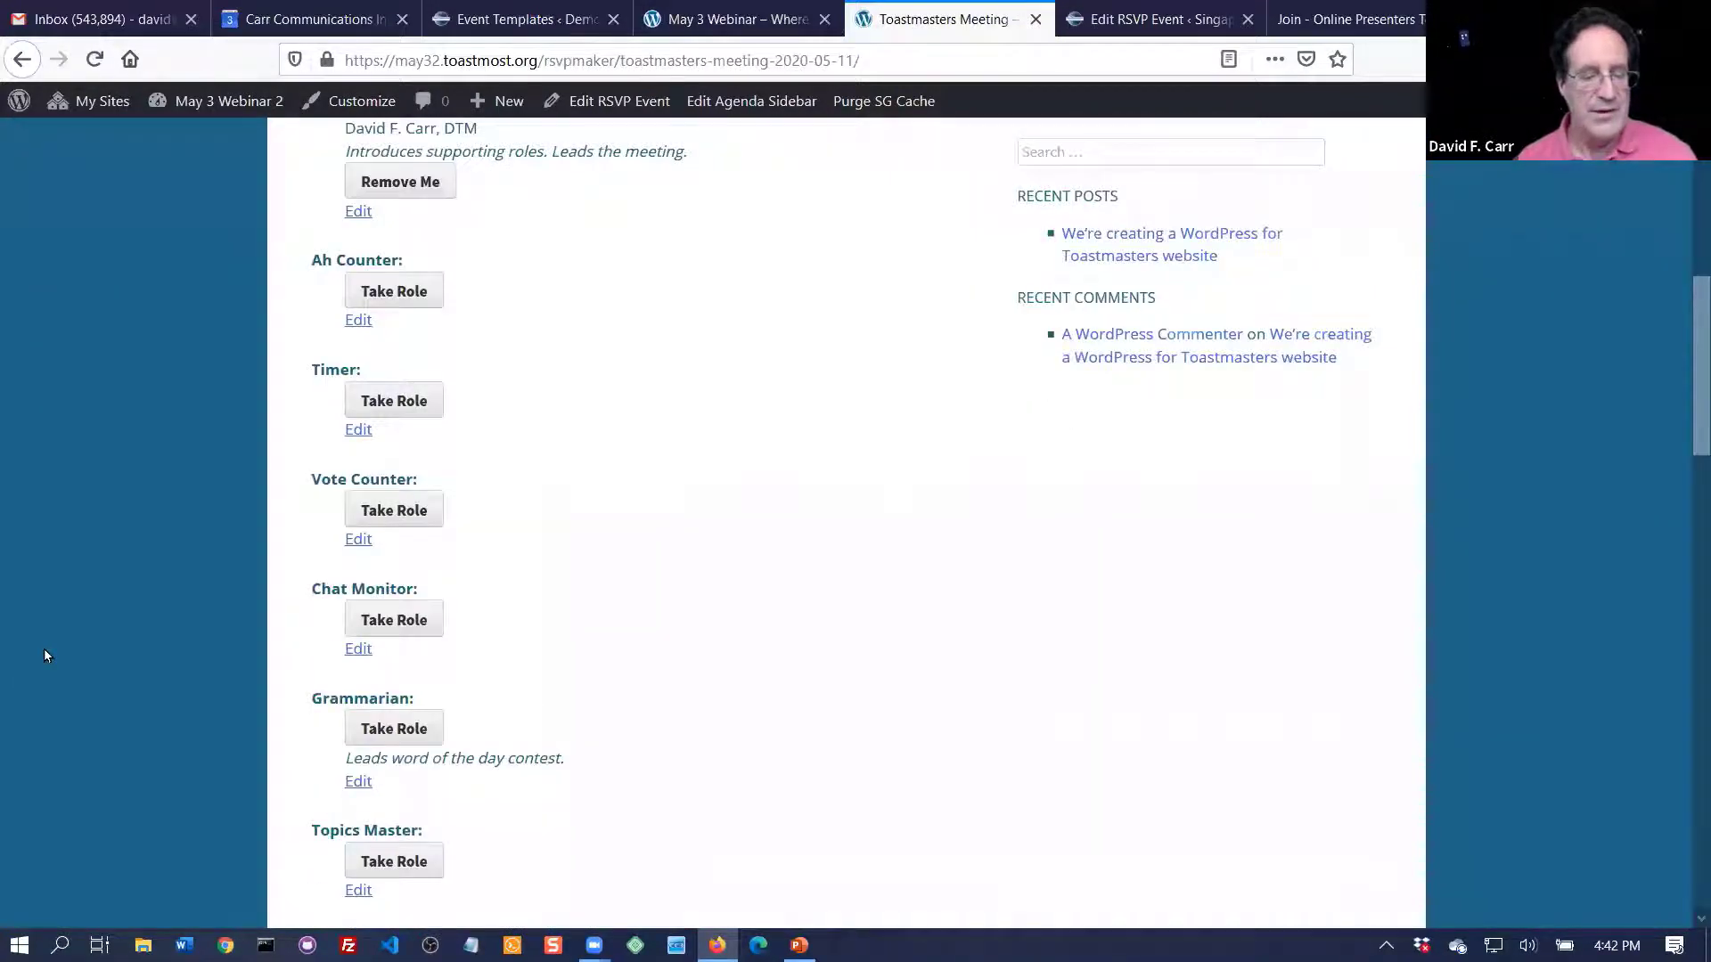
pyautogui.scroll(-8, 45, 656)
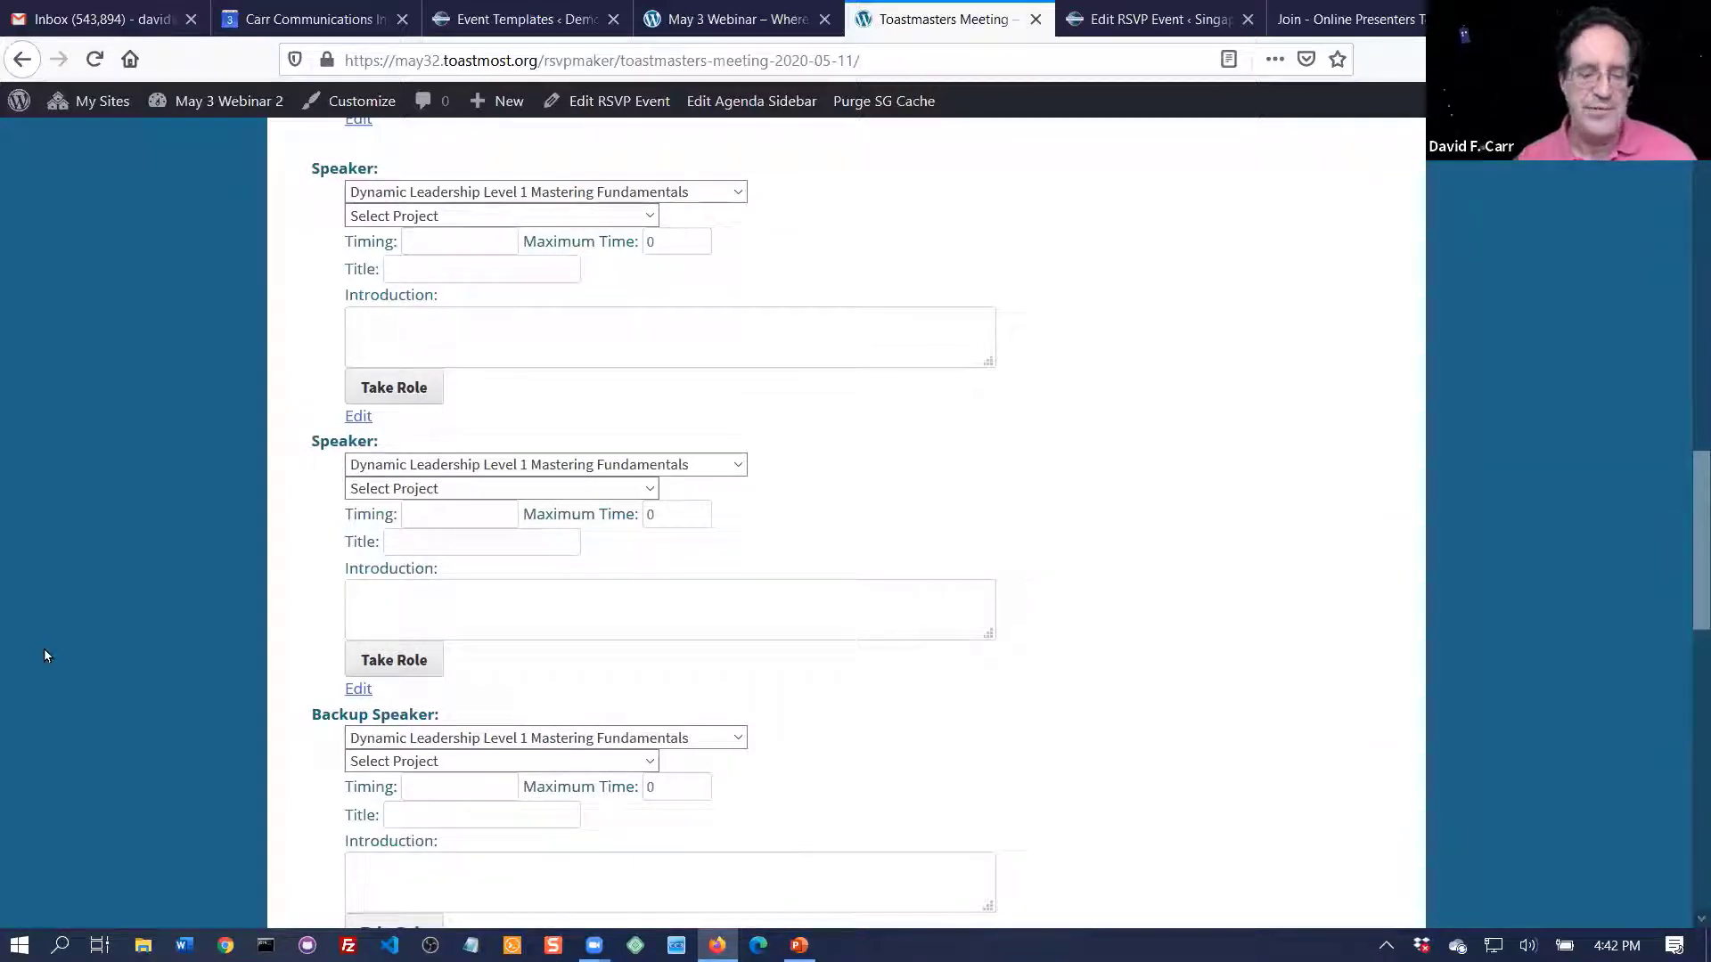
pyautogui.scroll(-8, 44, 656)
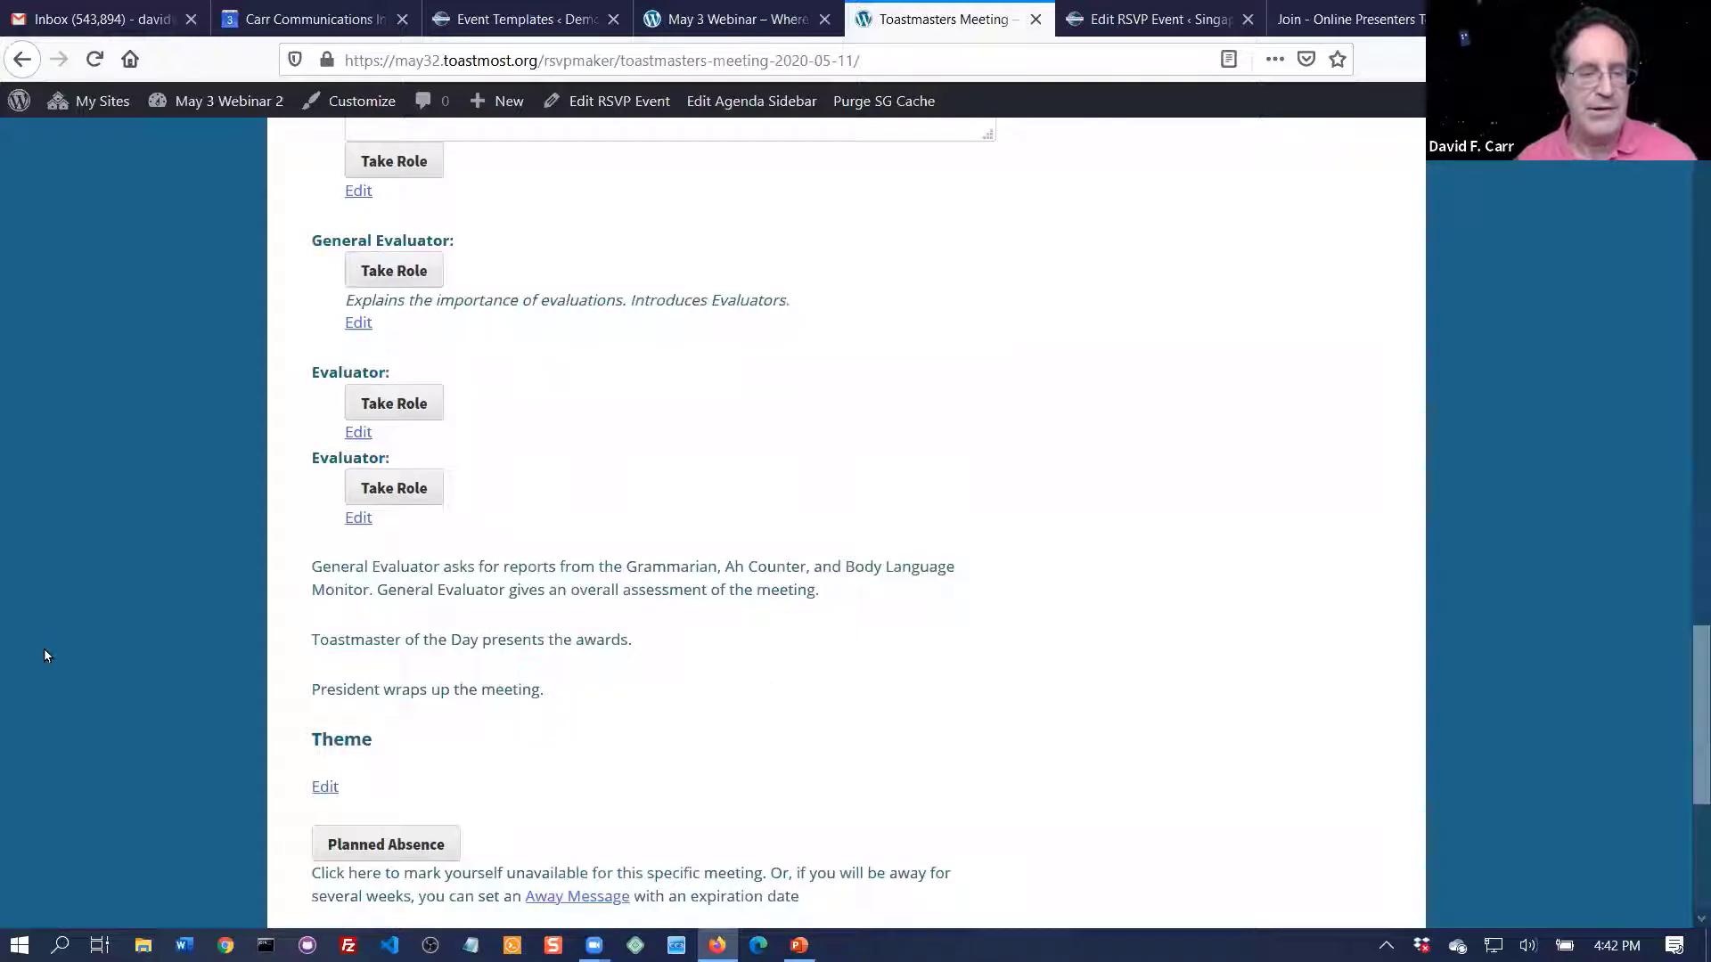
pyautogui.scroll(20, 45, 656)
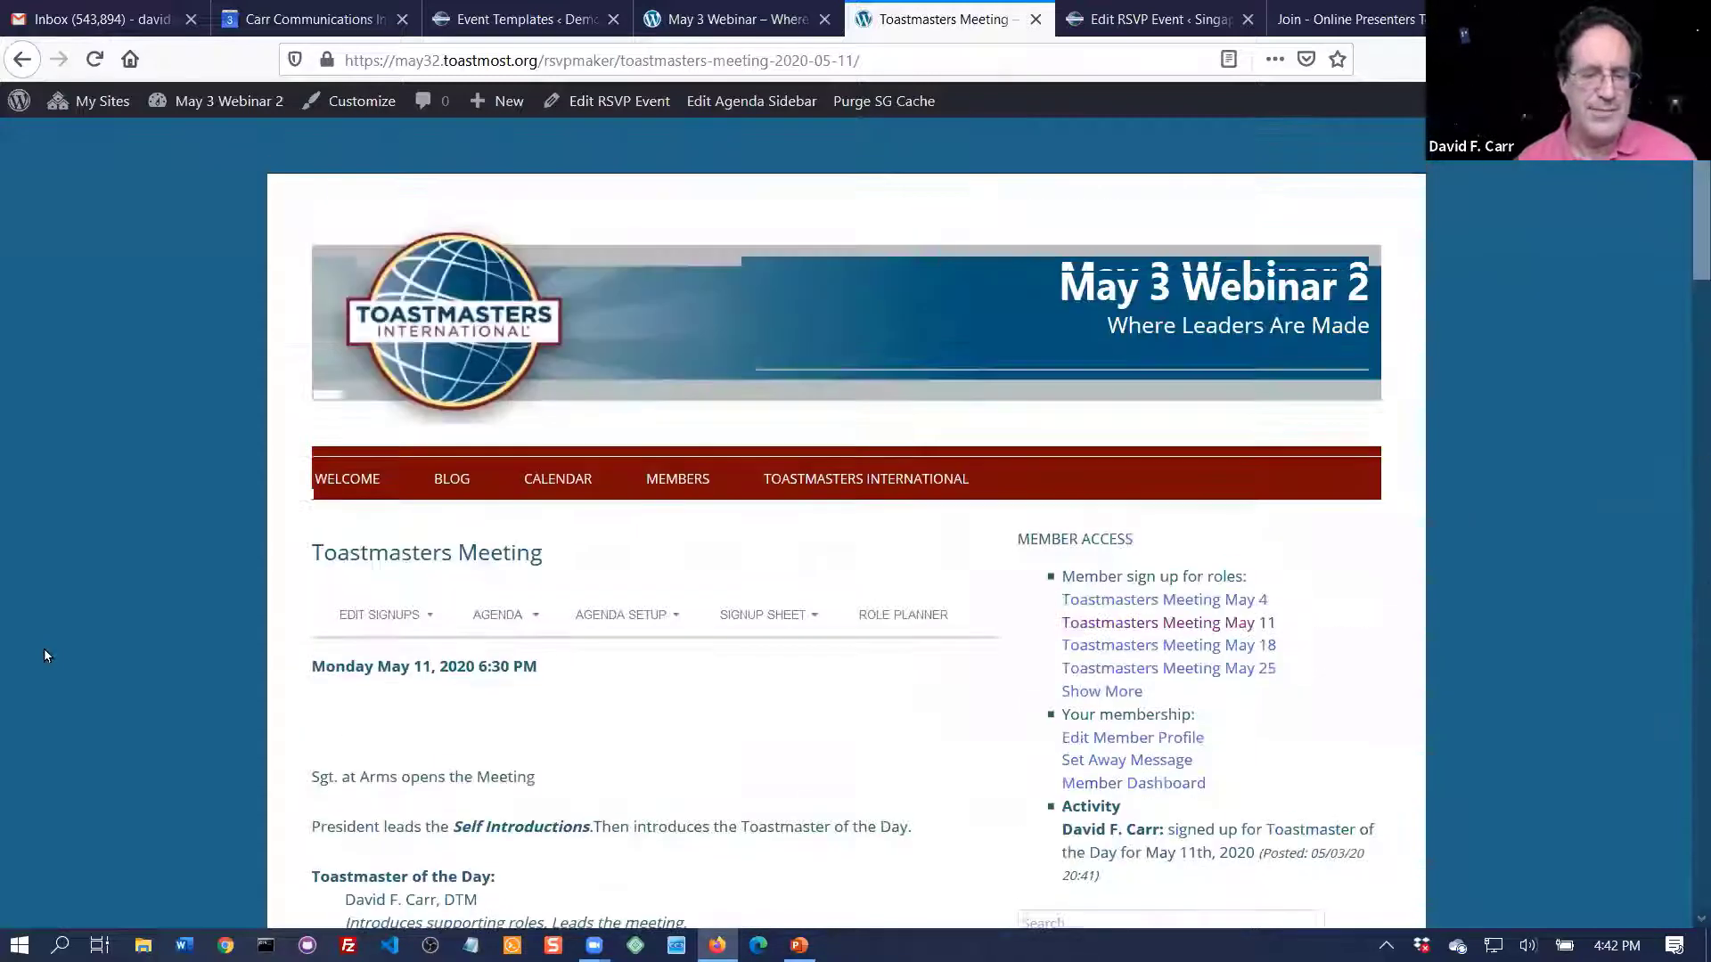
# - Reopen the May 11 meeting event for editing
pyautogui.moveTo(600, 112)
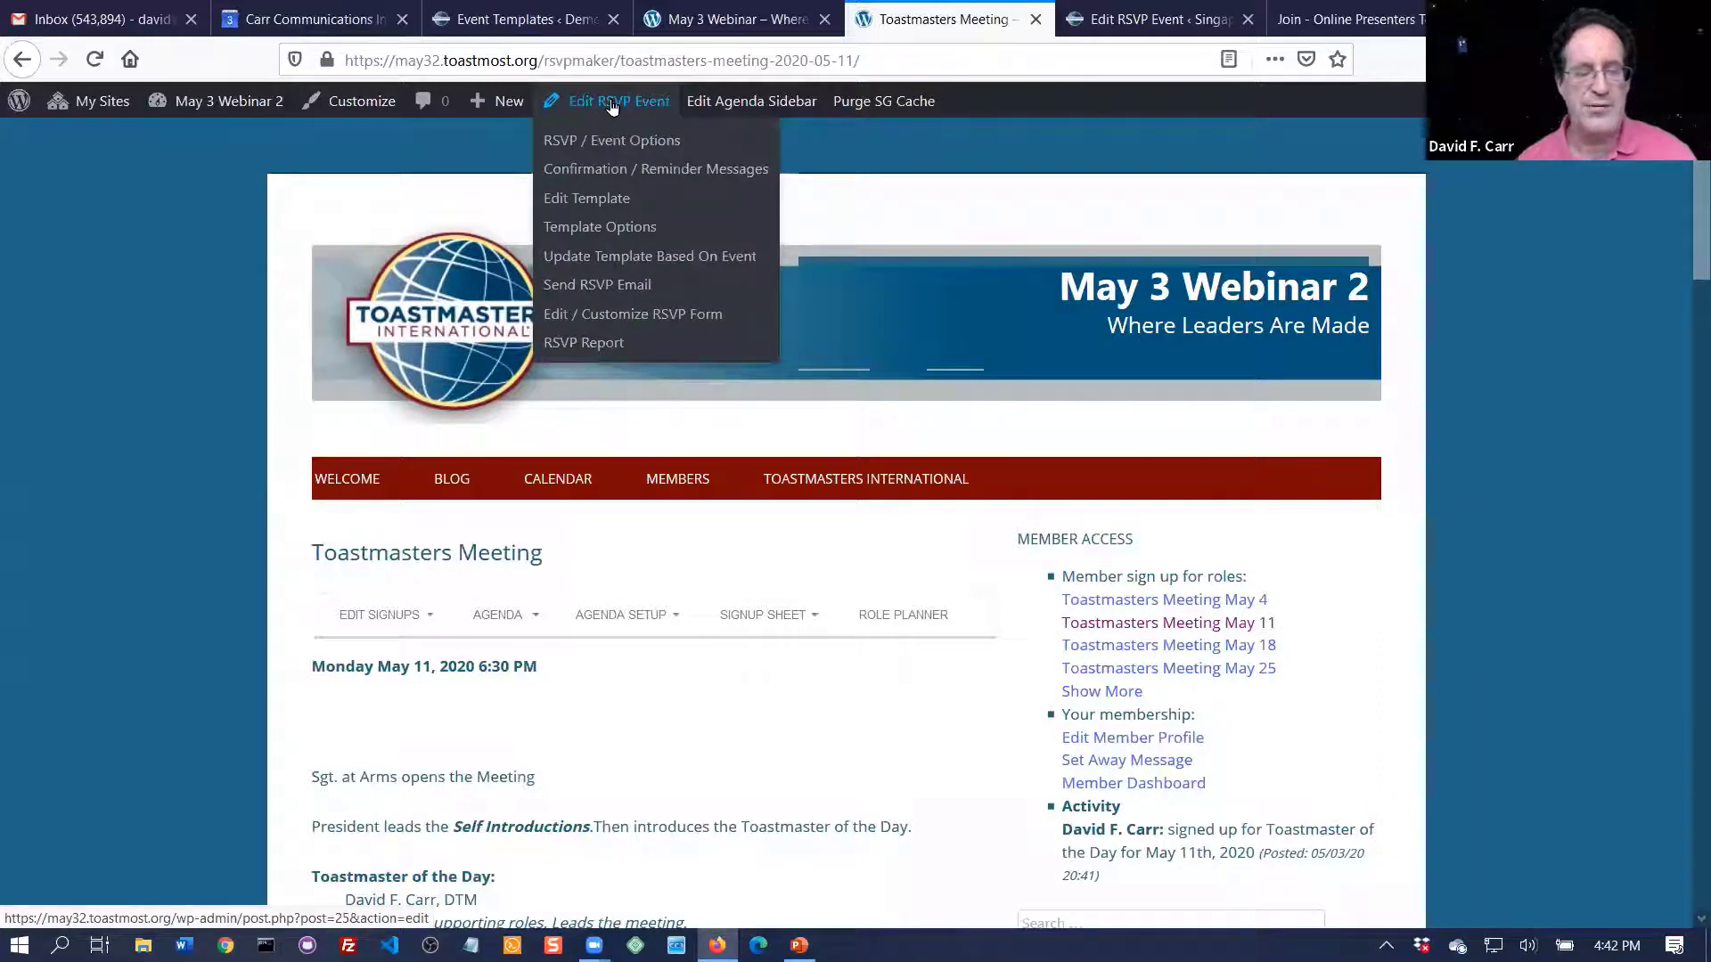
pyautogui.click(613, 104)
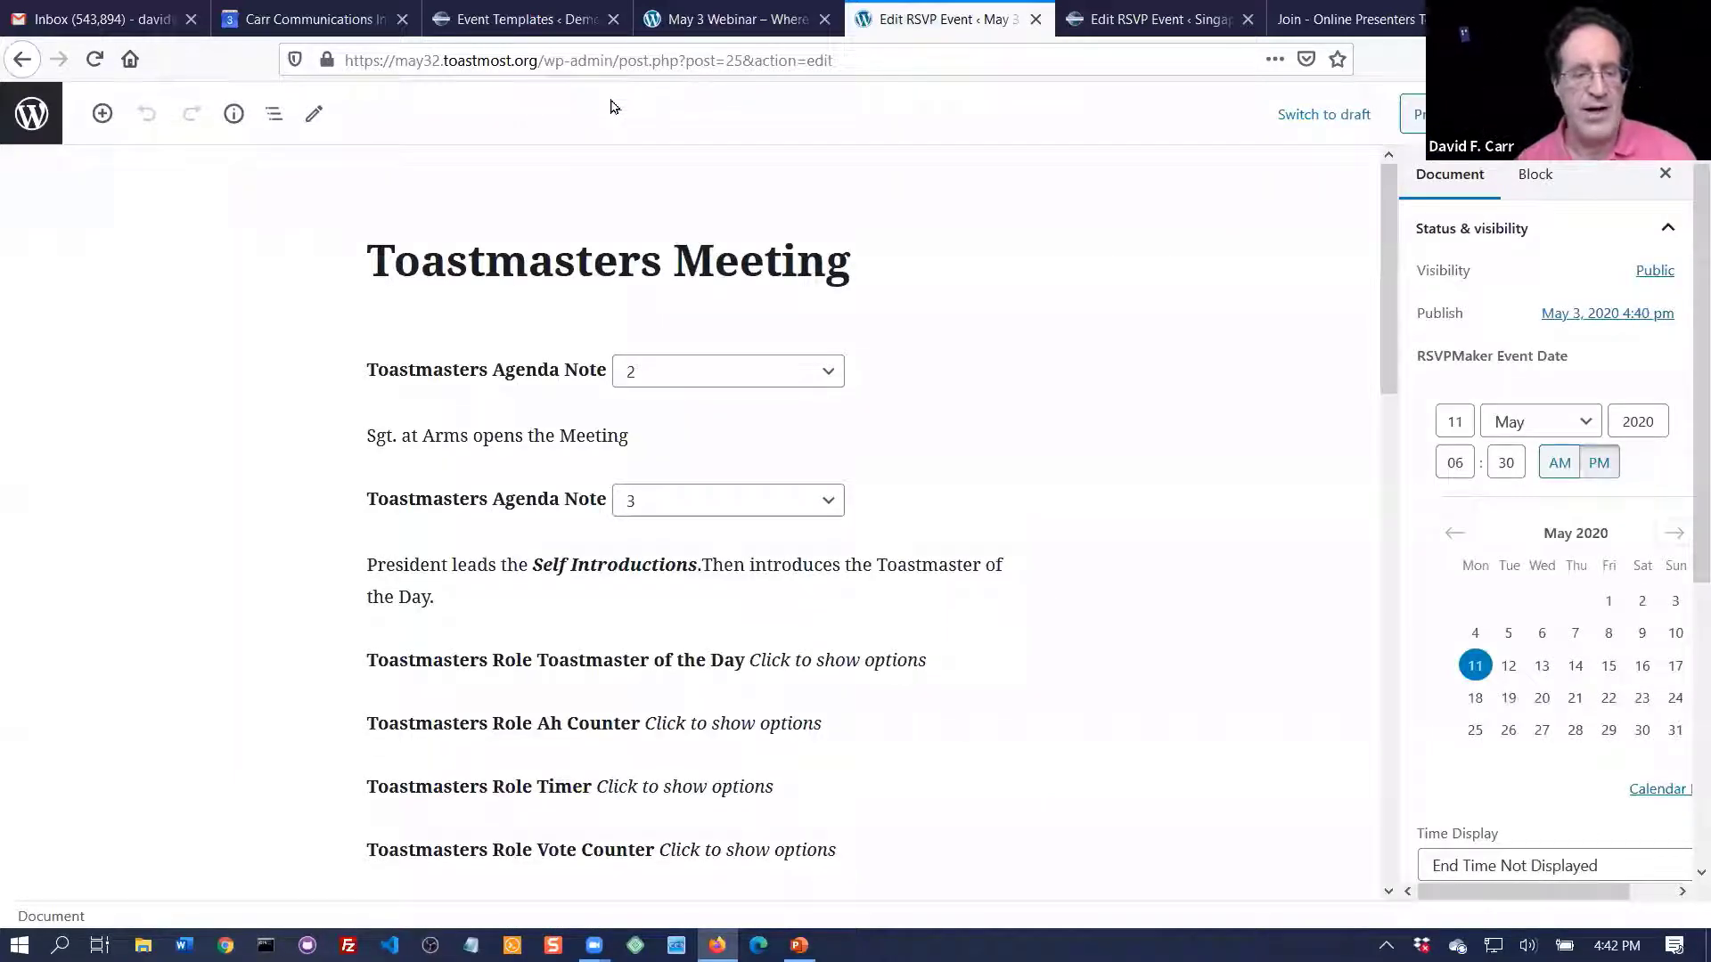
# - Move the Self Introductions agenda note above the Sgt. at Arms note and return it to its place
pyautogui.click(398, 497)
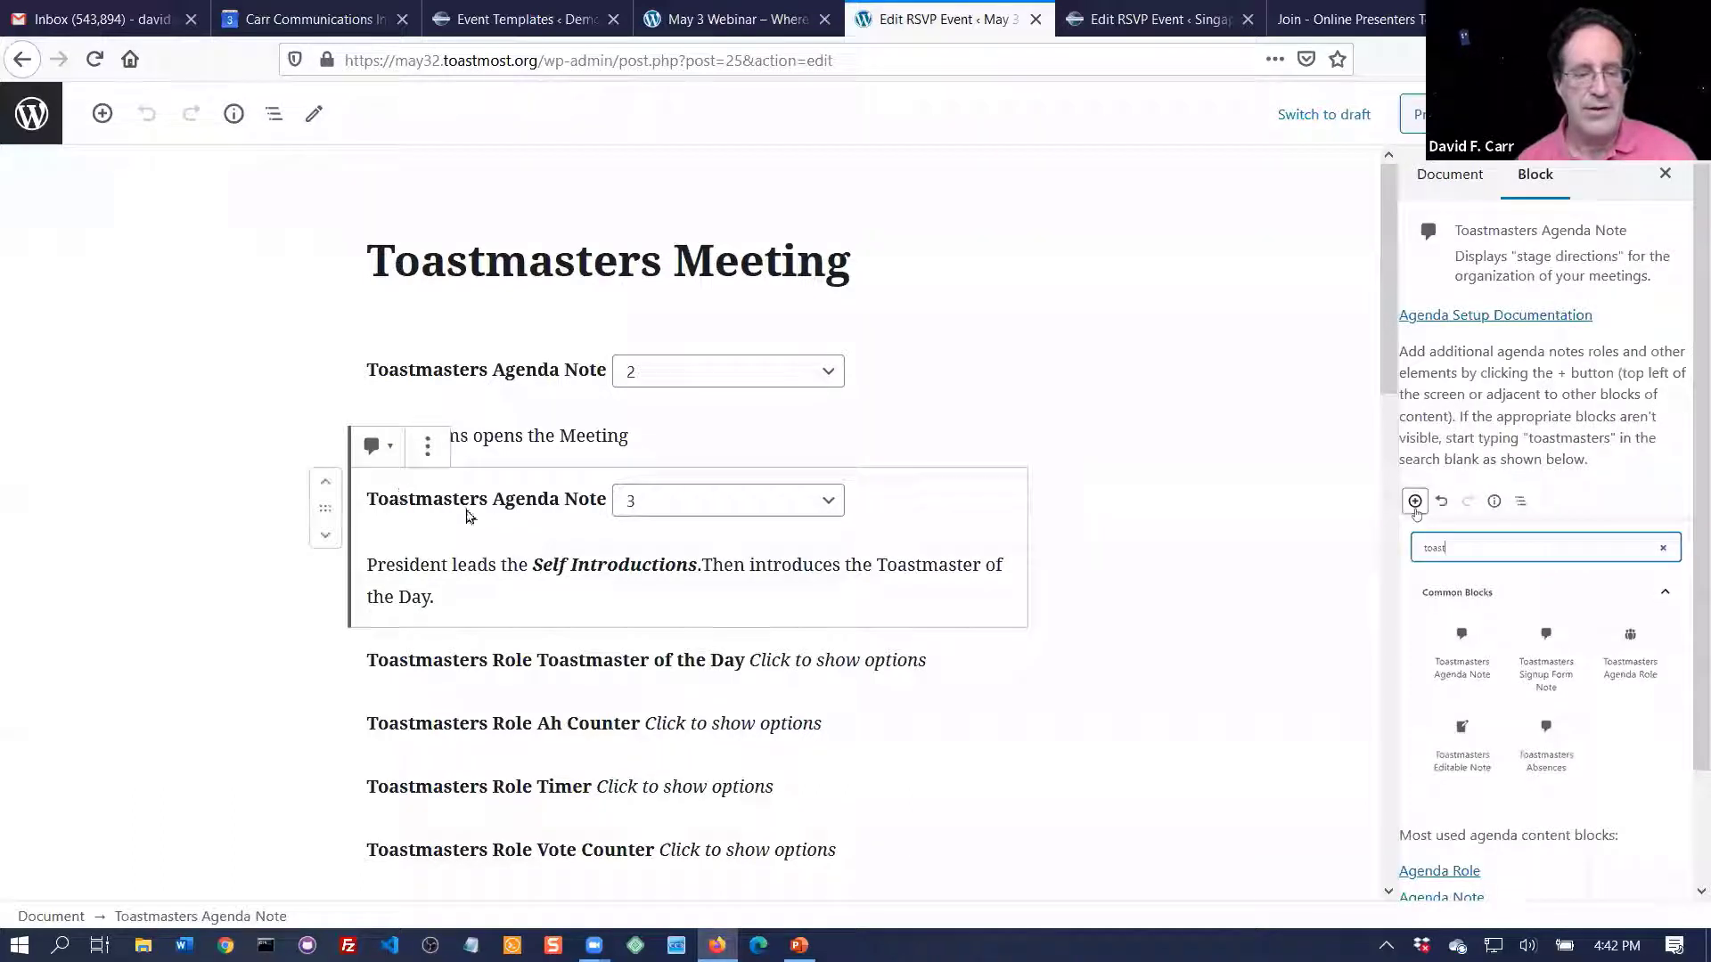
pyautogui.click(327, 486)
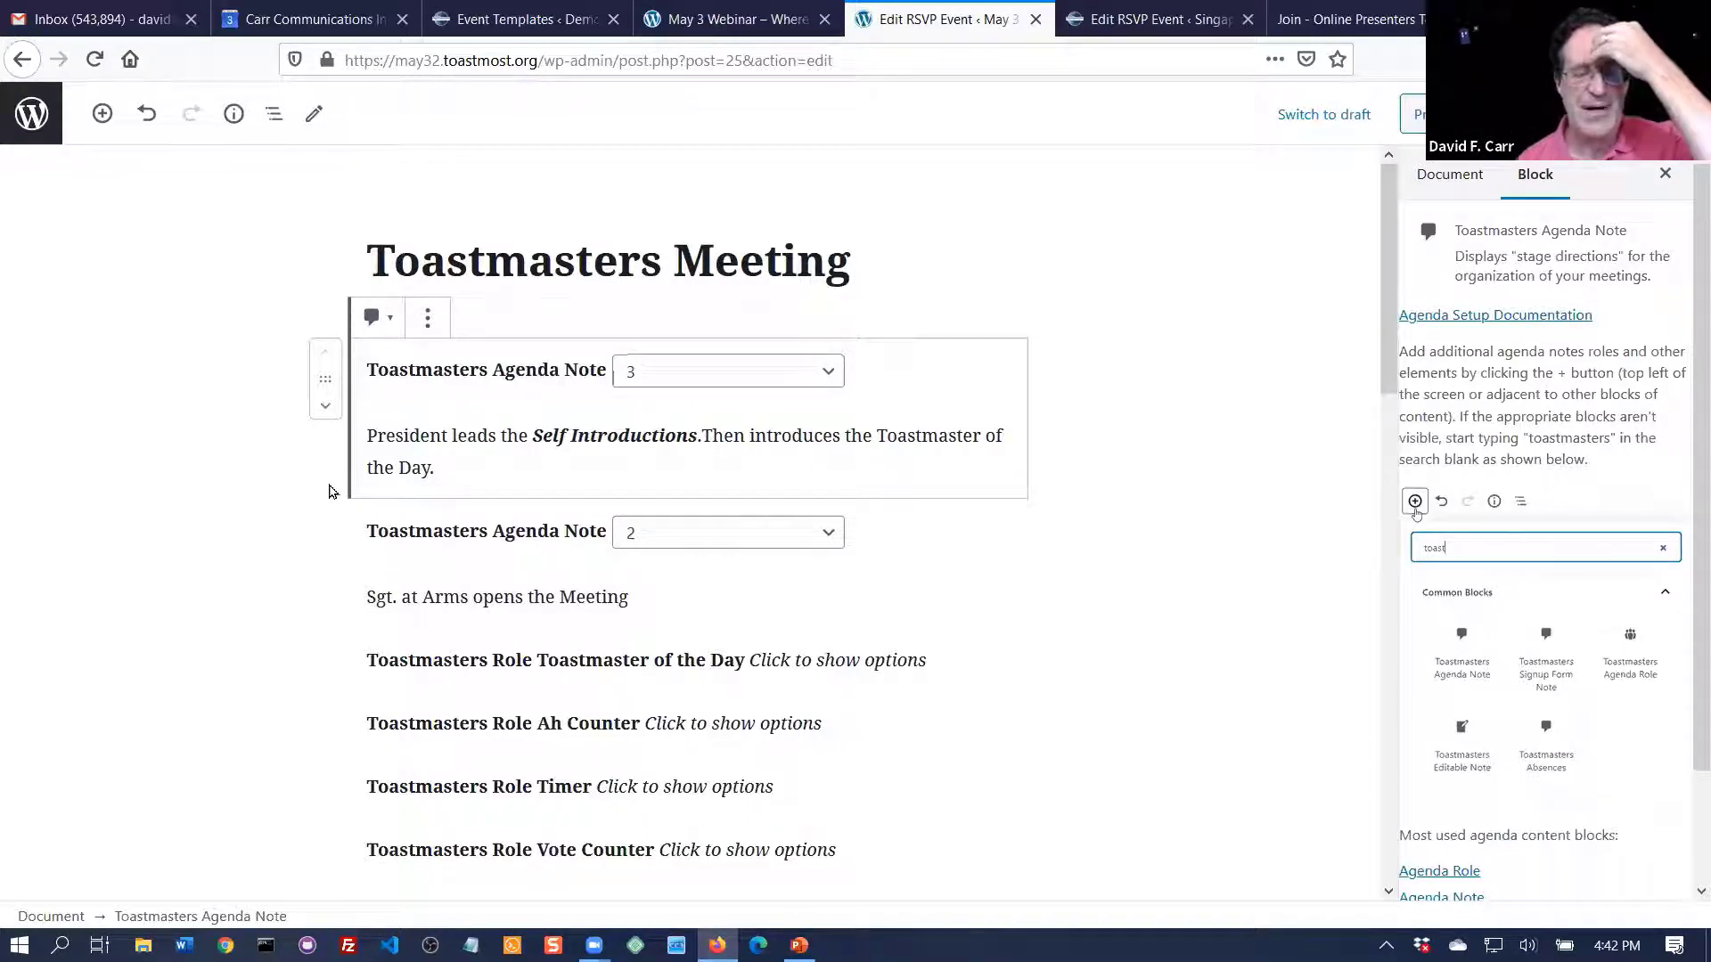
pyautogui.click(327, 410)
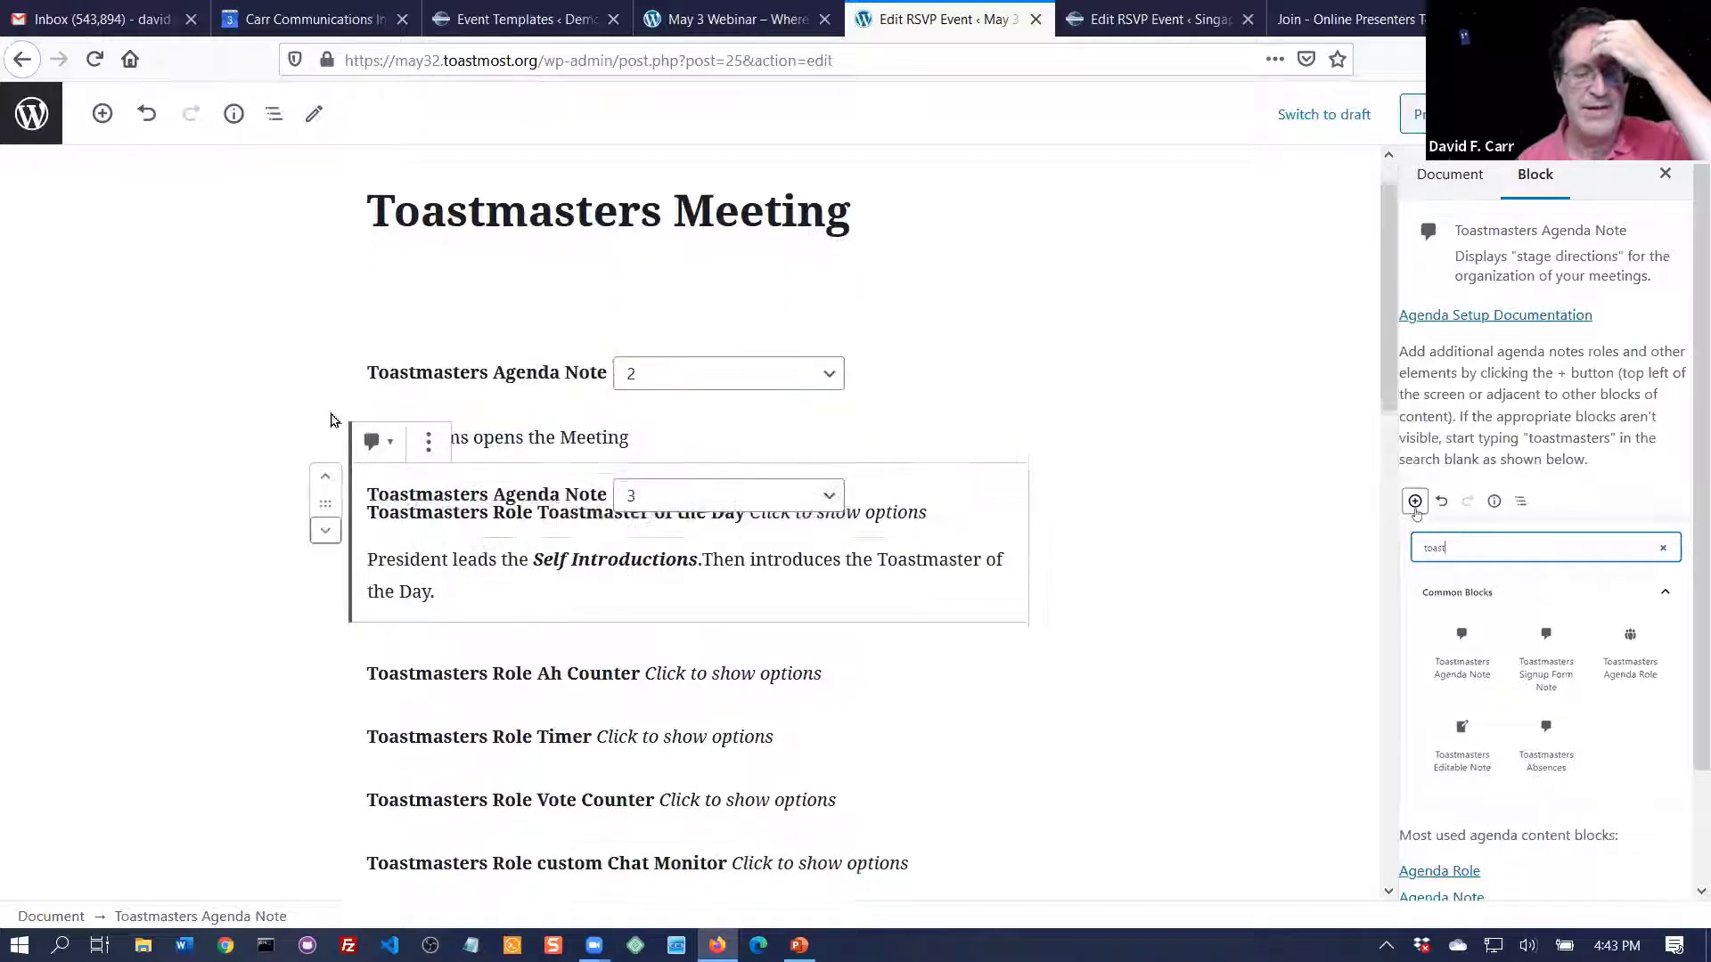
pyautogui.click(327, 479)
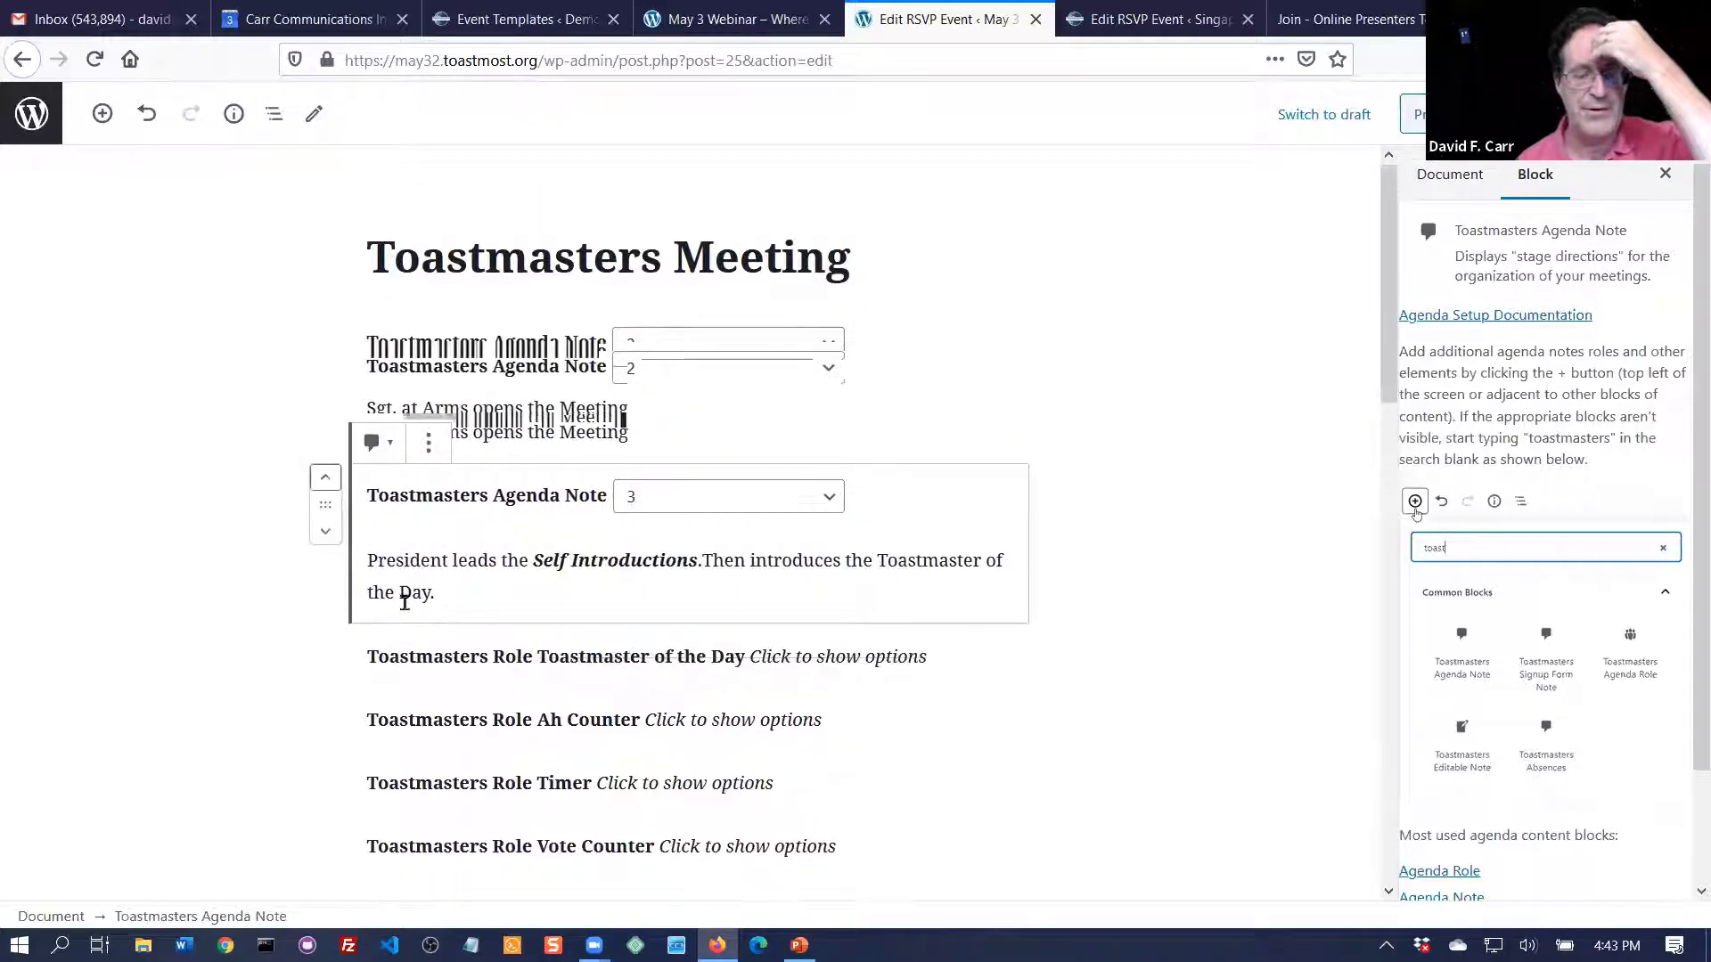
# - Move the Toastmaster of the Day role to the top of the agenda, above both agenda notes
pyautogui.click(428, 655)
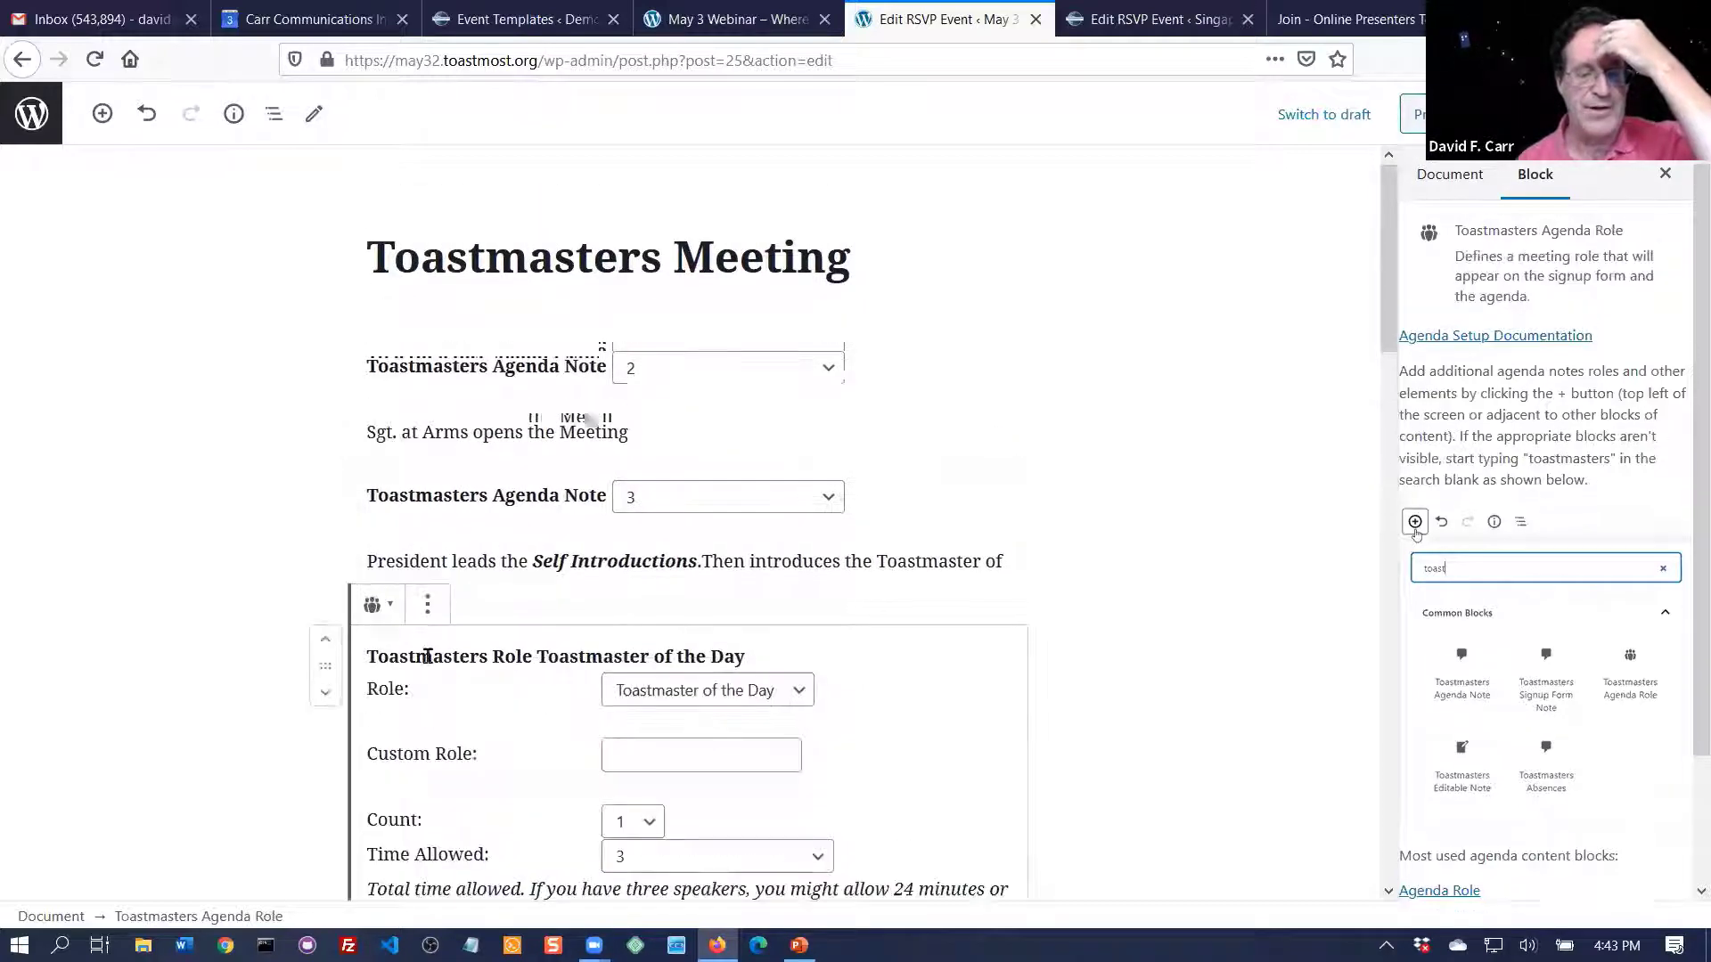
pyautogui.click(326, 638)
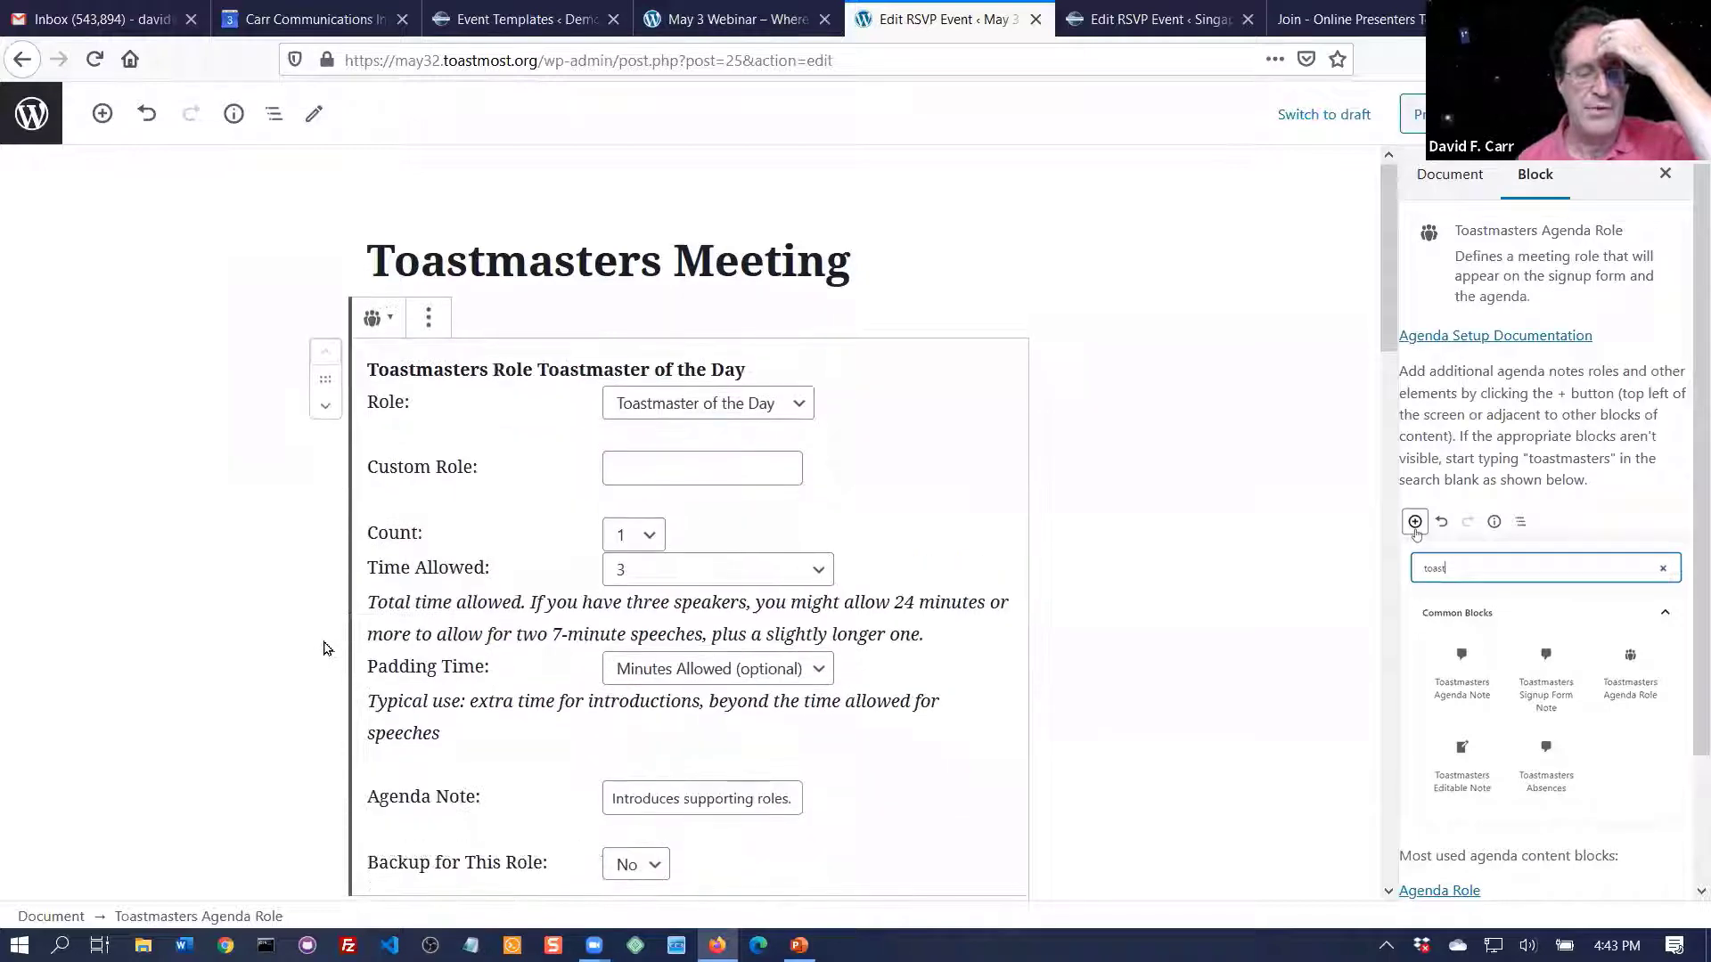
pyautogui.doubleClick(85, 541)
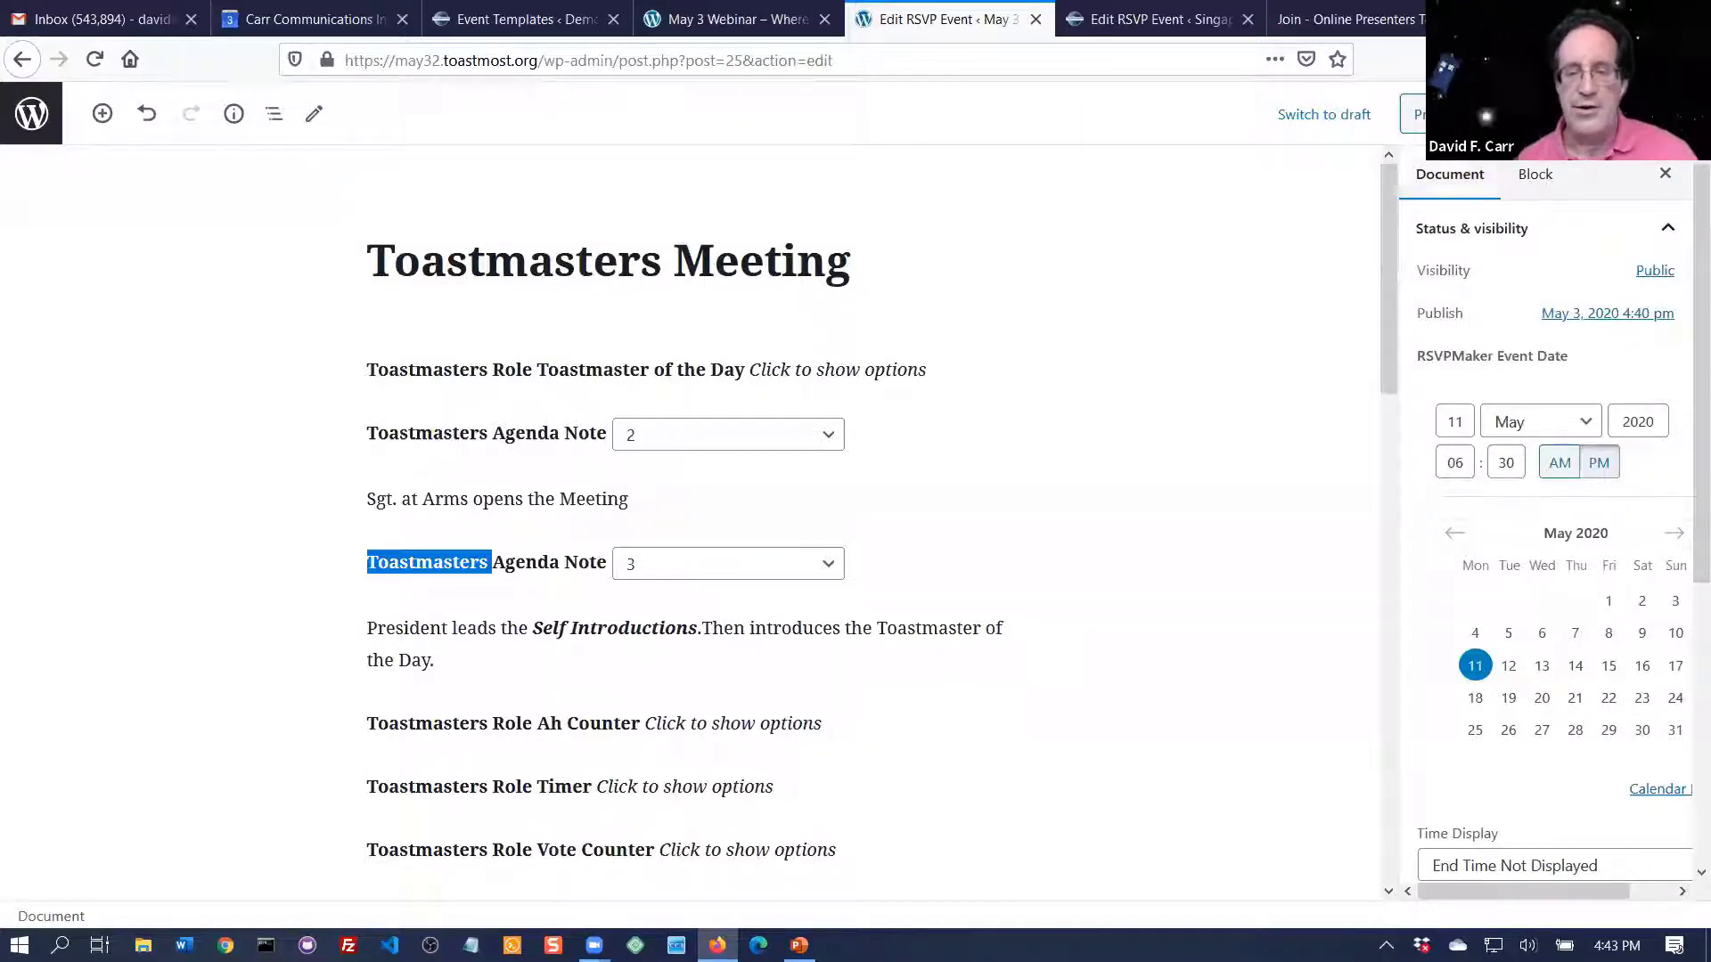
# - Update the event with the reordered agenda and view the published meeting
pyautogui.click(1424, 114)
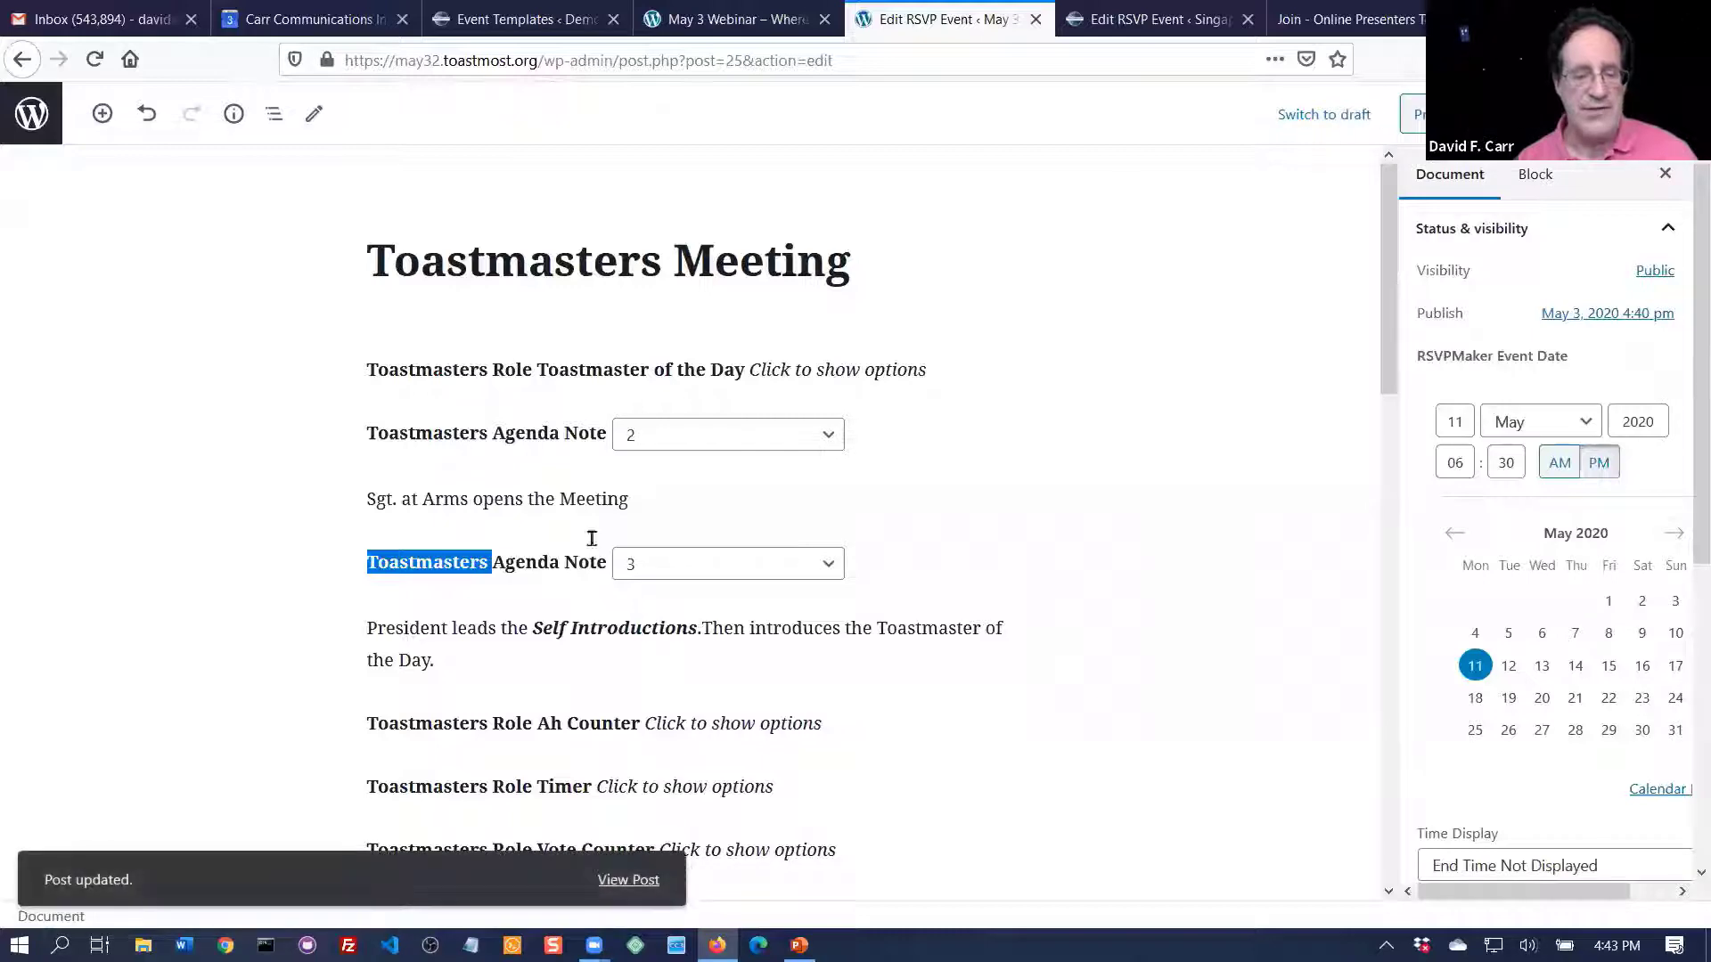
pyautogui.click(644, 883)
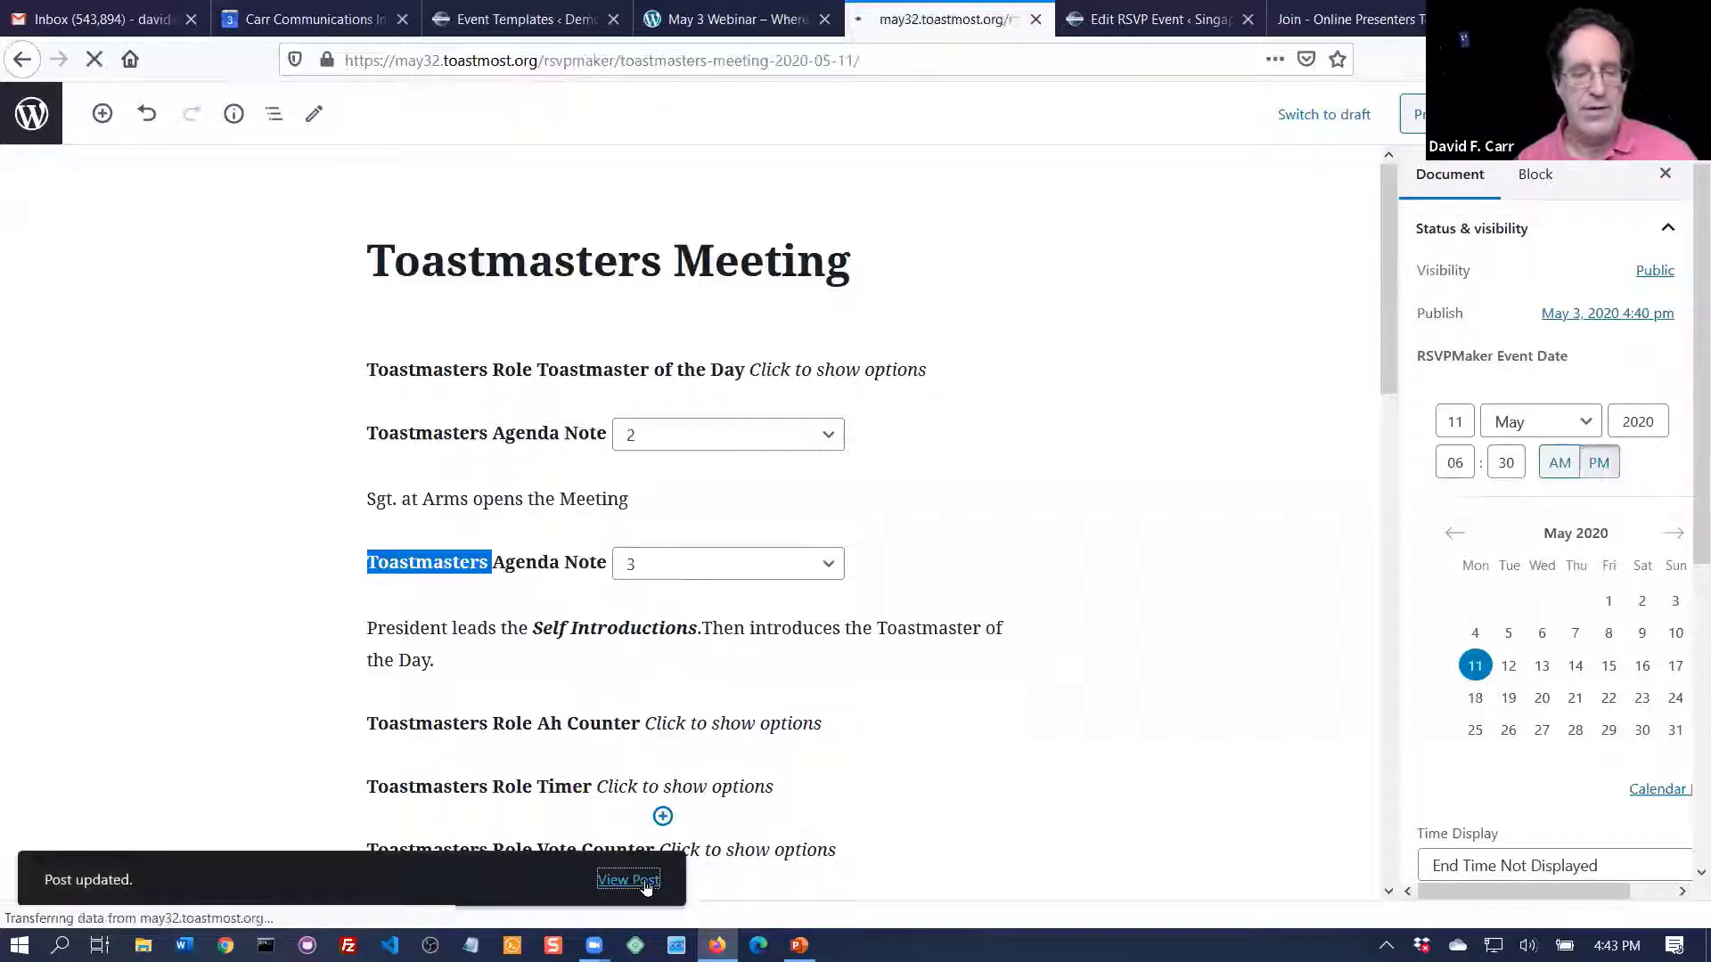
# - Check the reordered agenda on the May 11 meeting page and in its printable version, without printing it
pyautogui.scroll(-4, 198, 537)
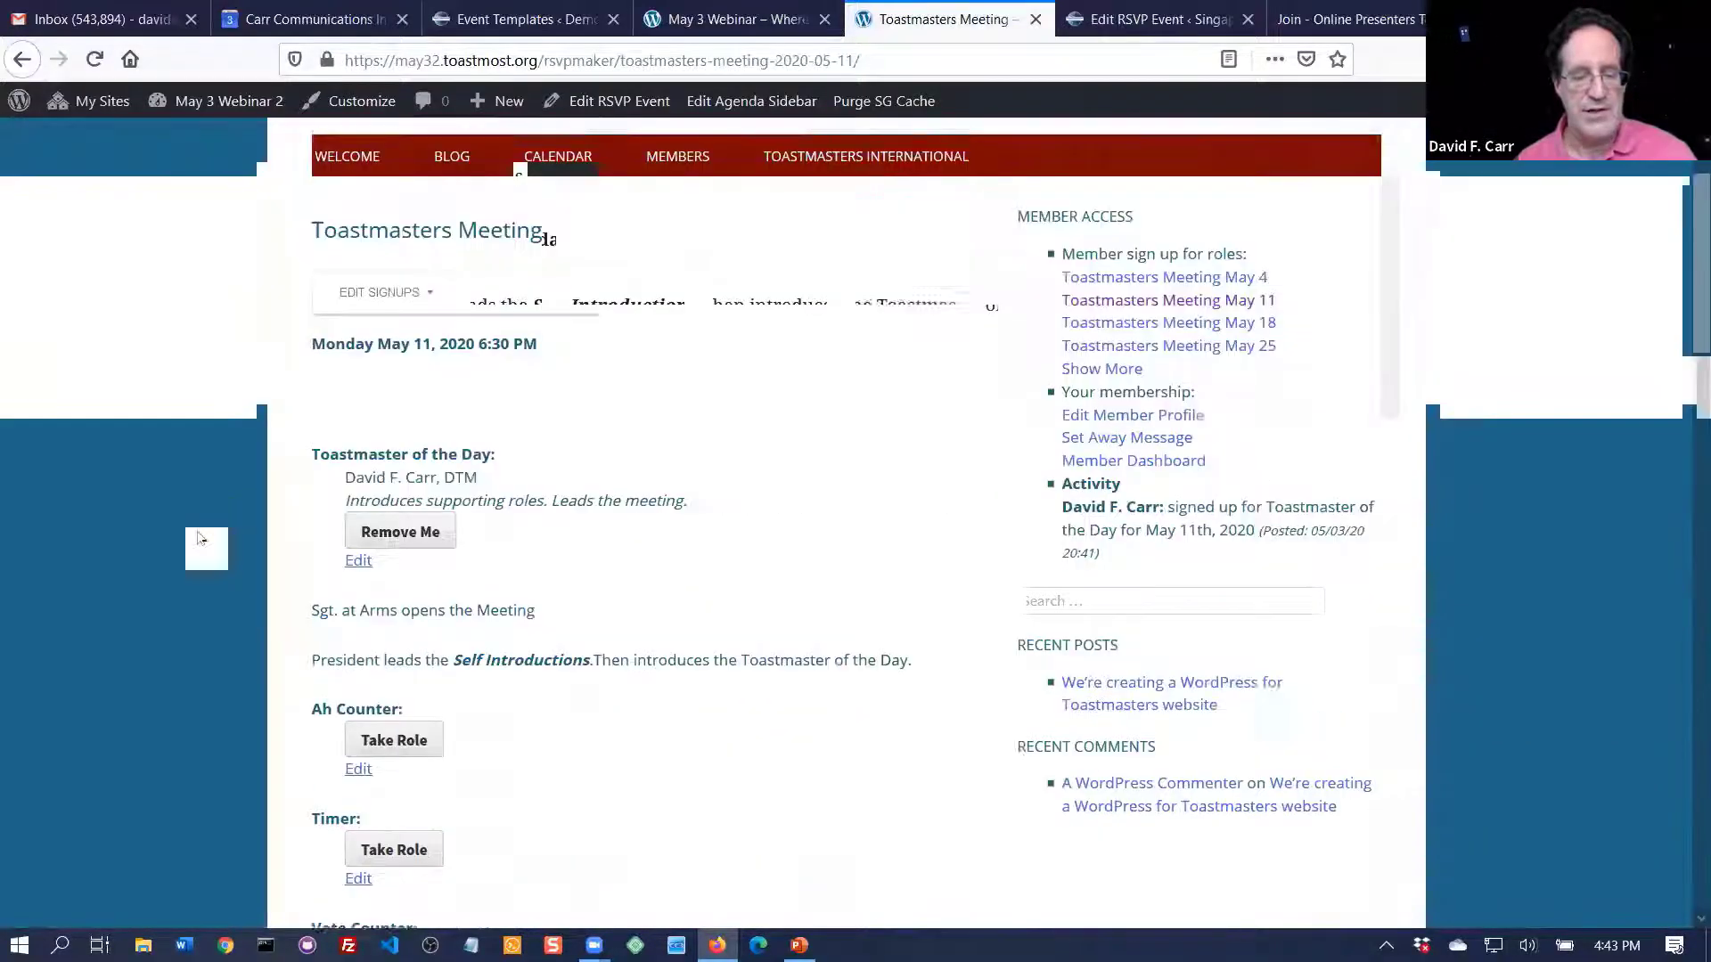
pyautogui.scroll(-4, 198, 538)
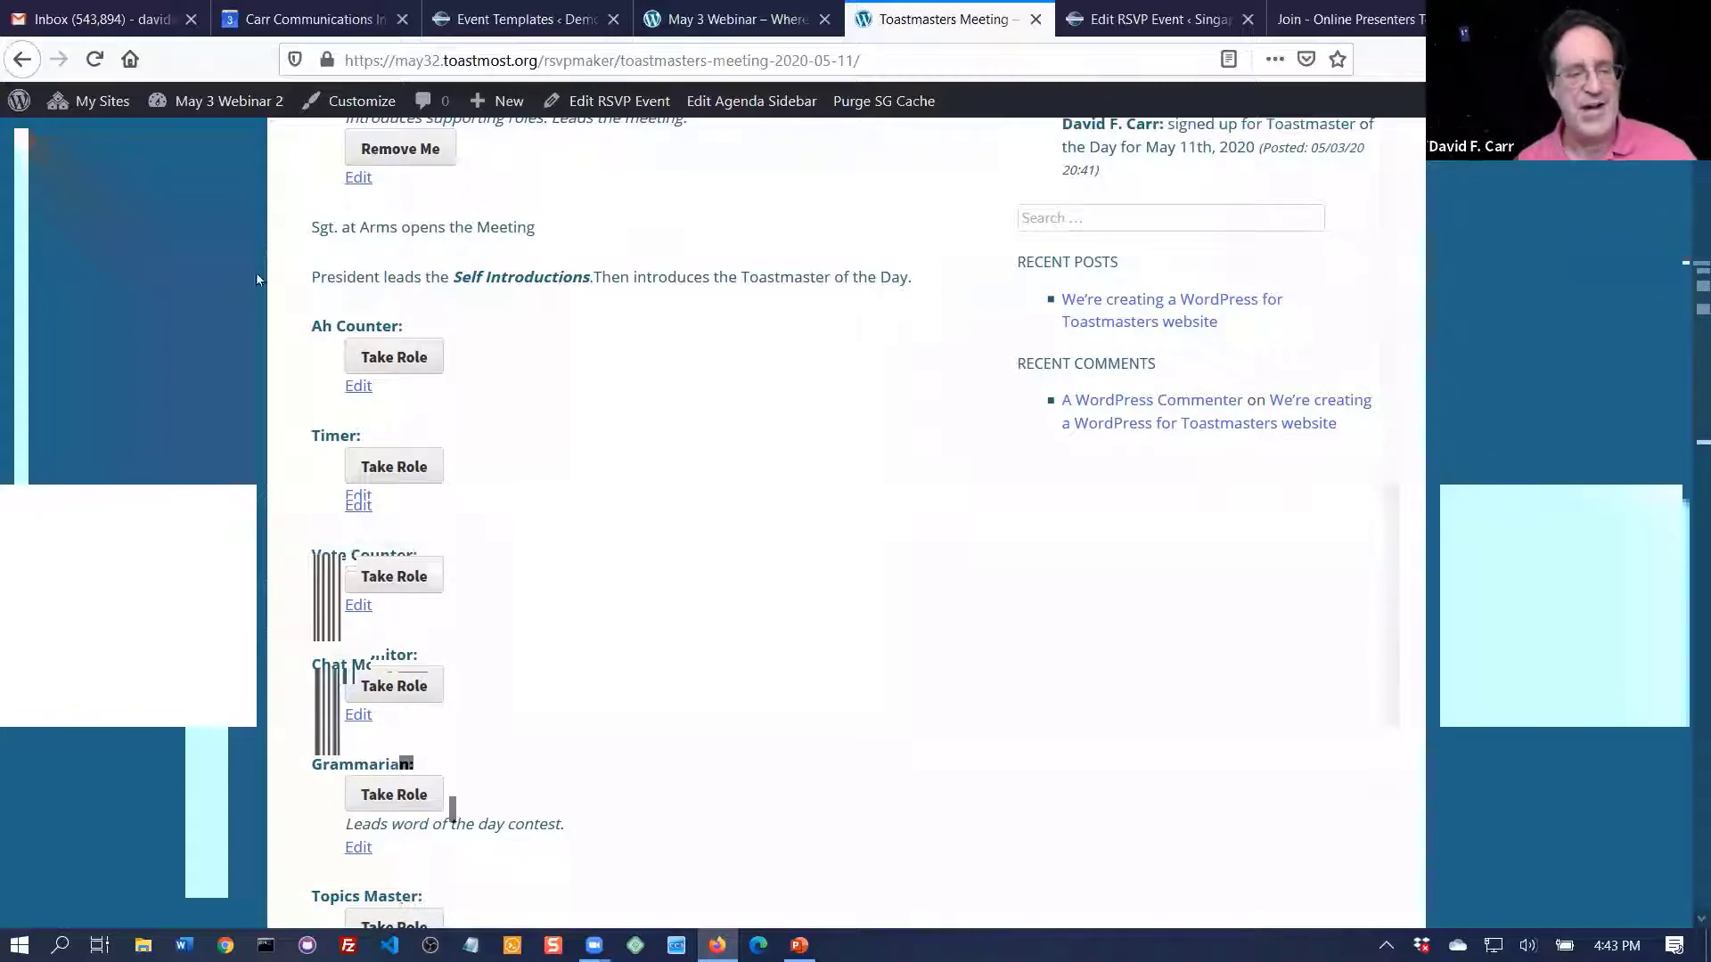
pyautogui.scroll(5, 375, 325)
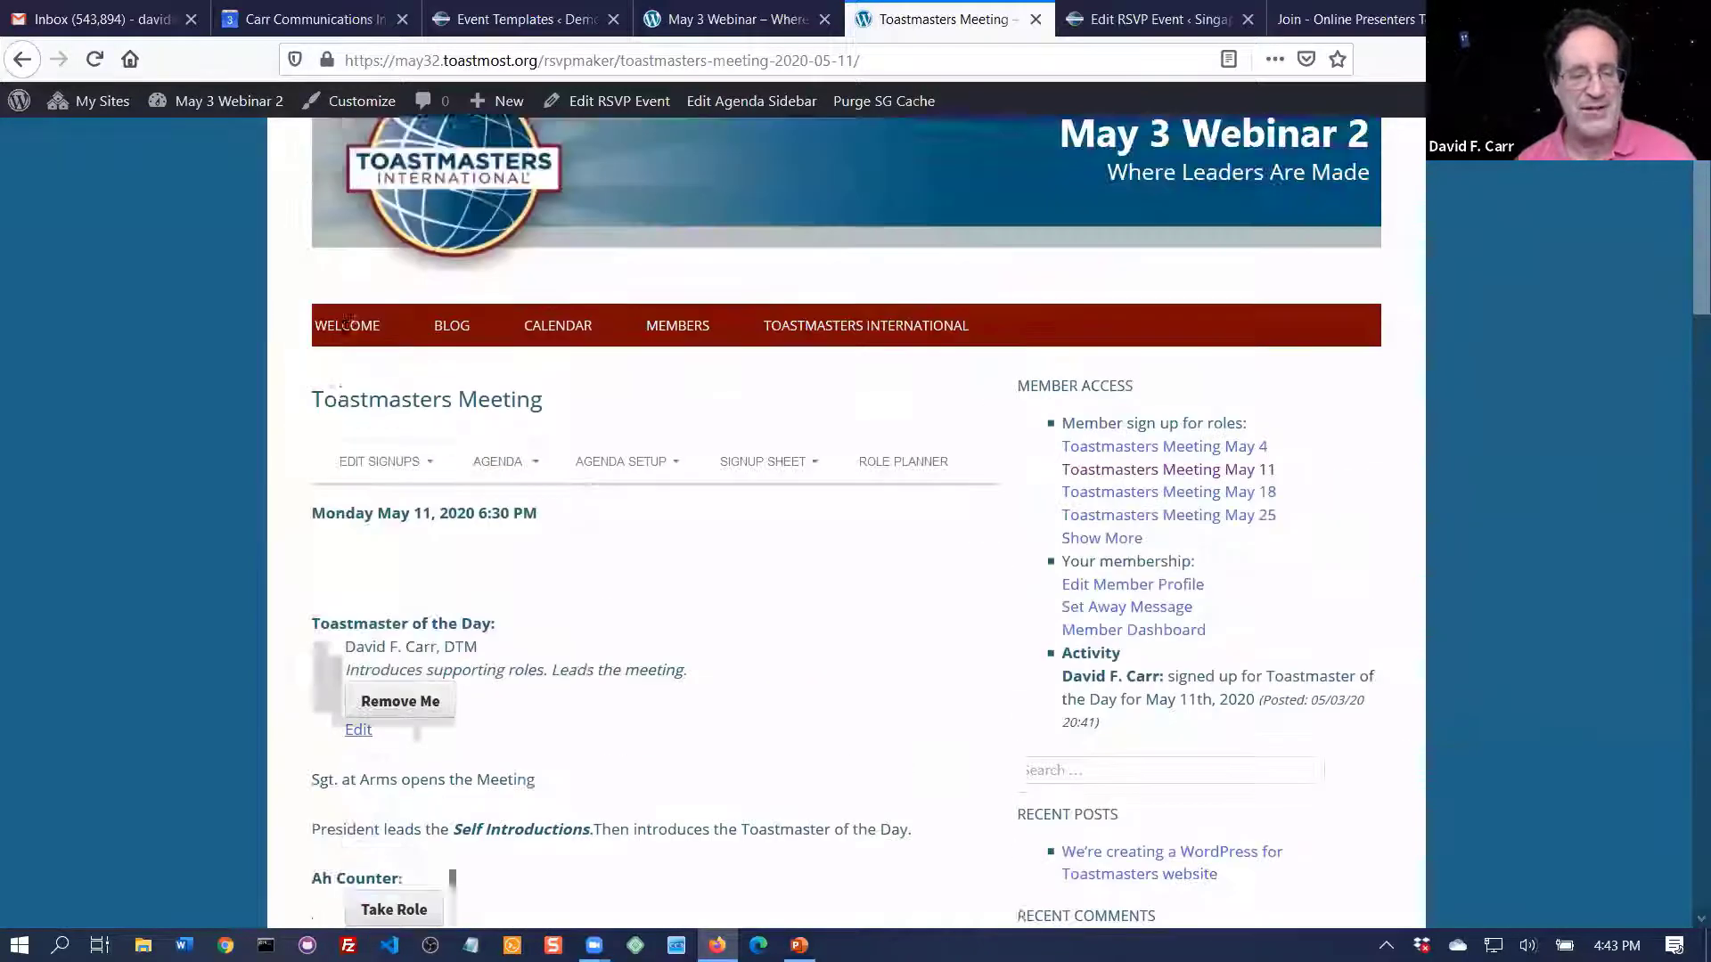
pyautogui.scroll(3, 152, 321)
pyautogui.scroll(-5, 152, 317)
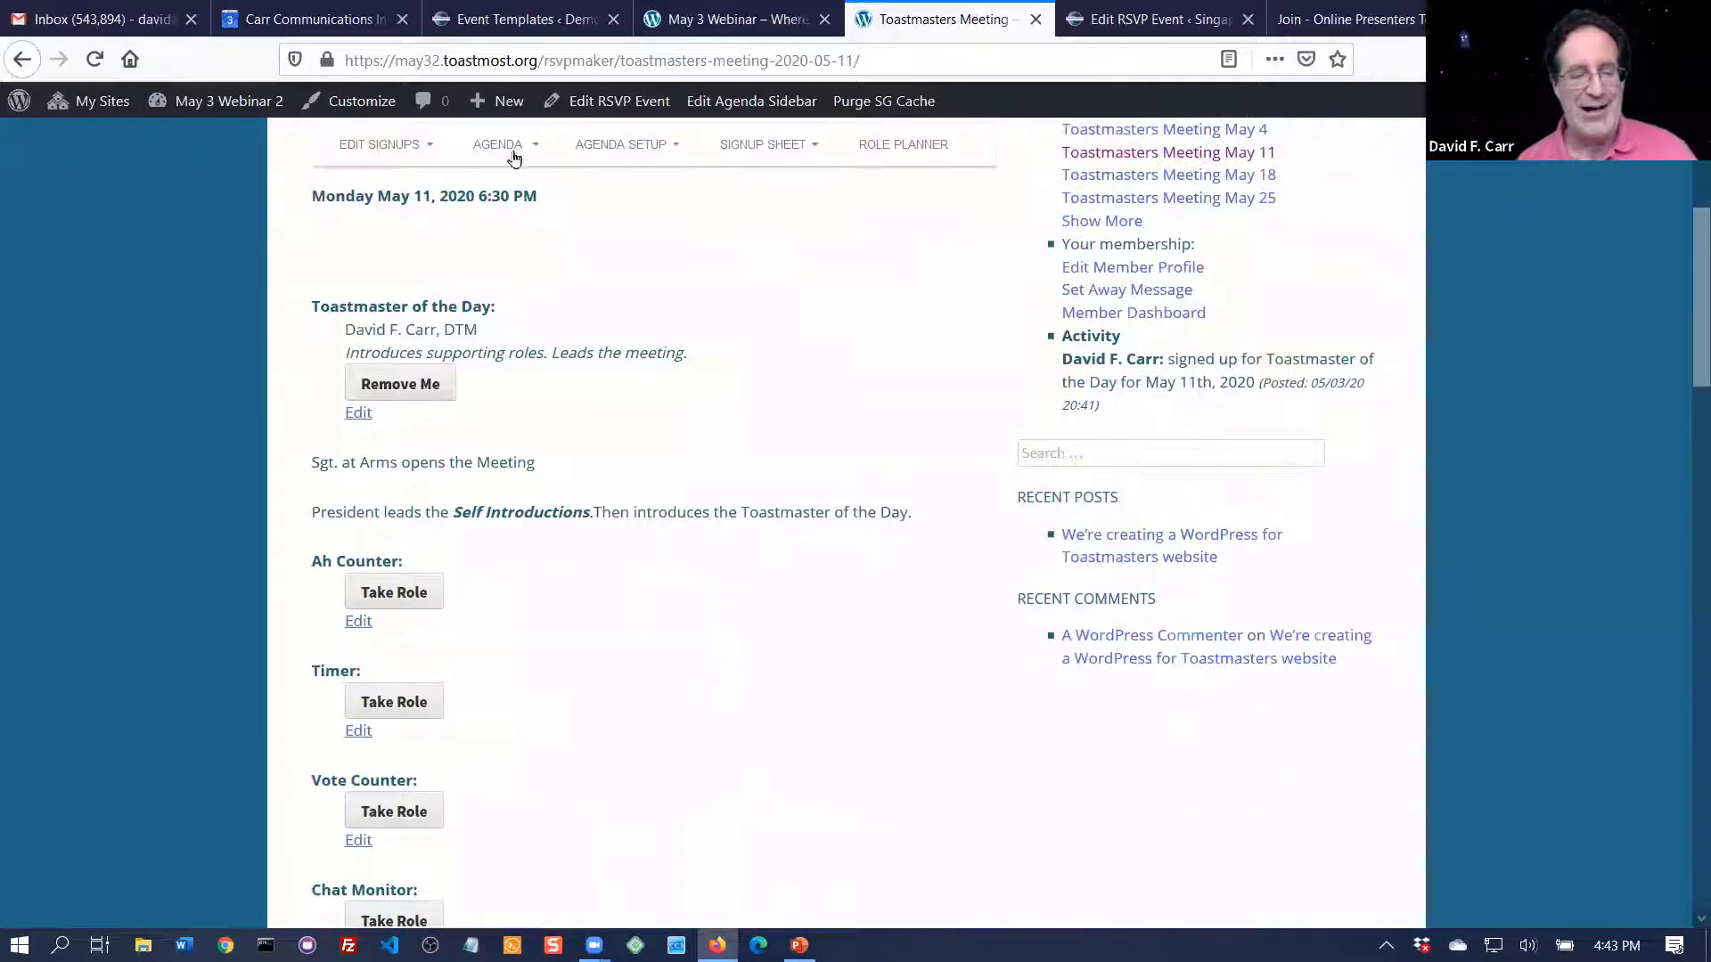
pyautogui.moveTo(509, 158)
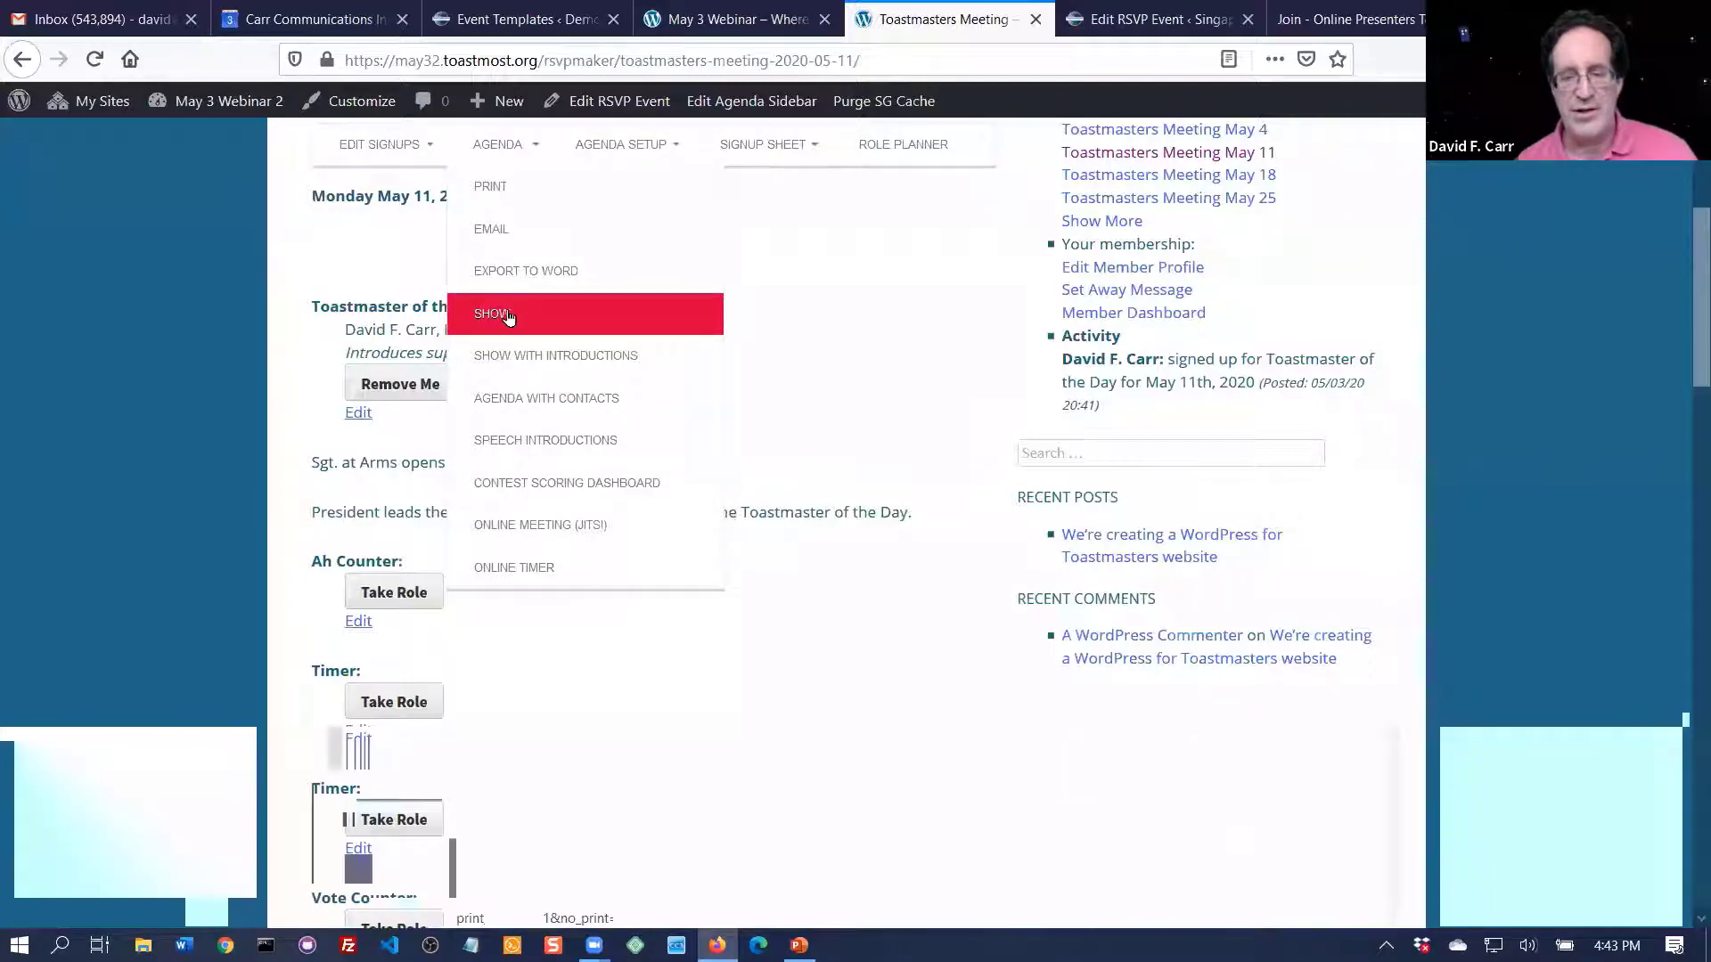
pyautogui.click(503, 192)
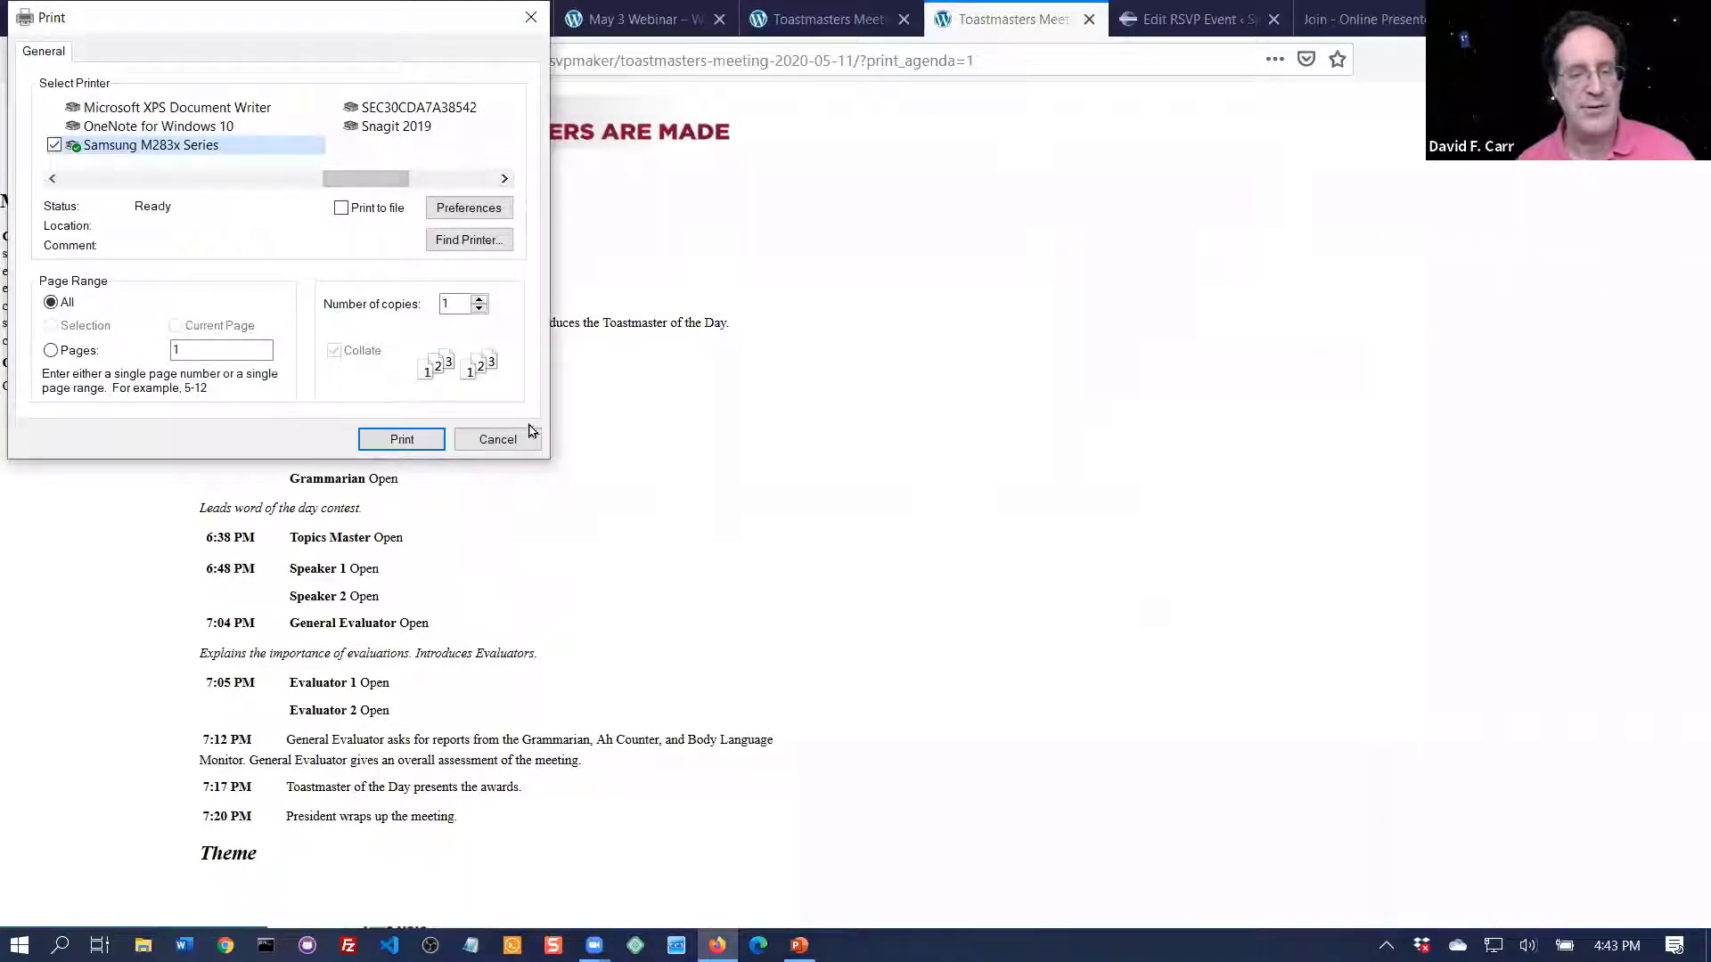
pyautogui.click(514, 446)
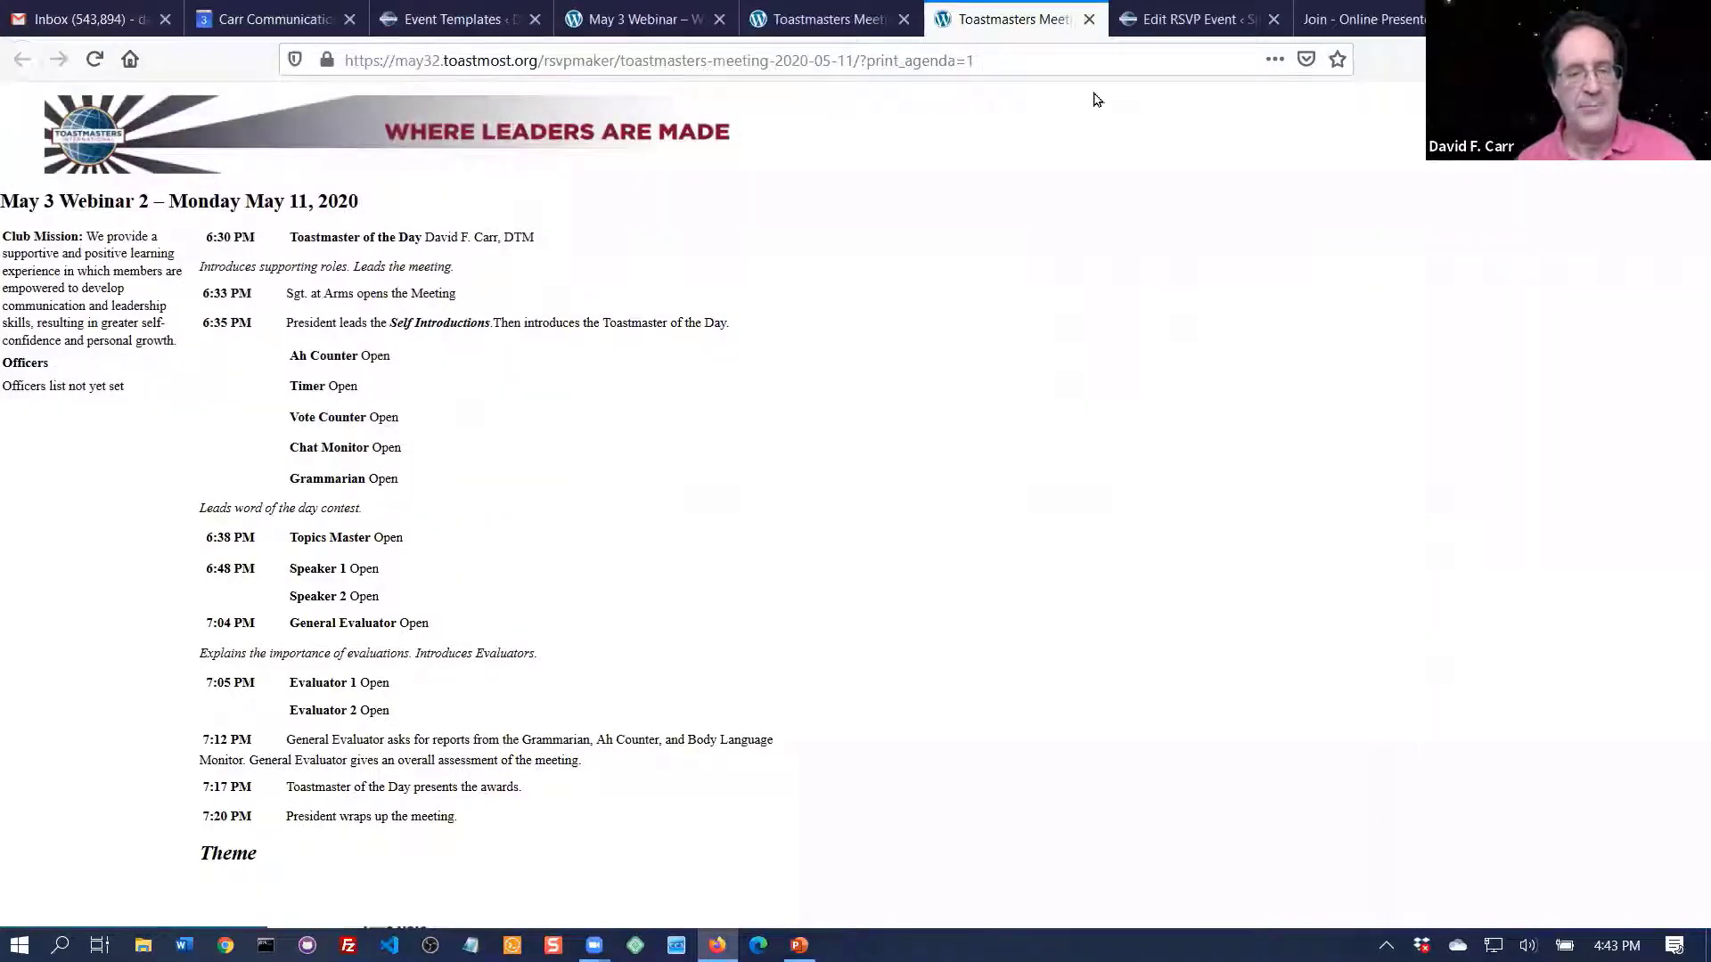
pyautogui.click(1090, 19)
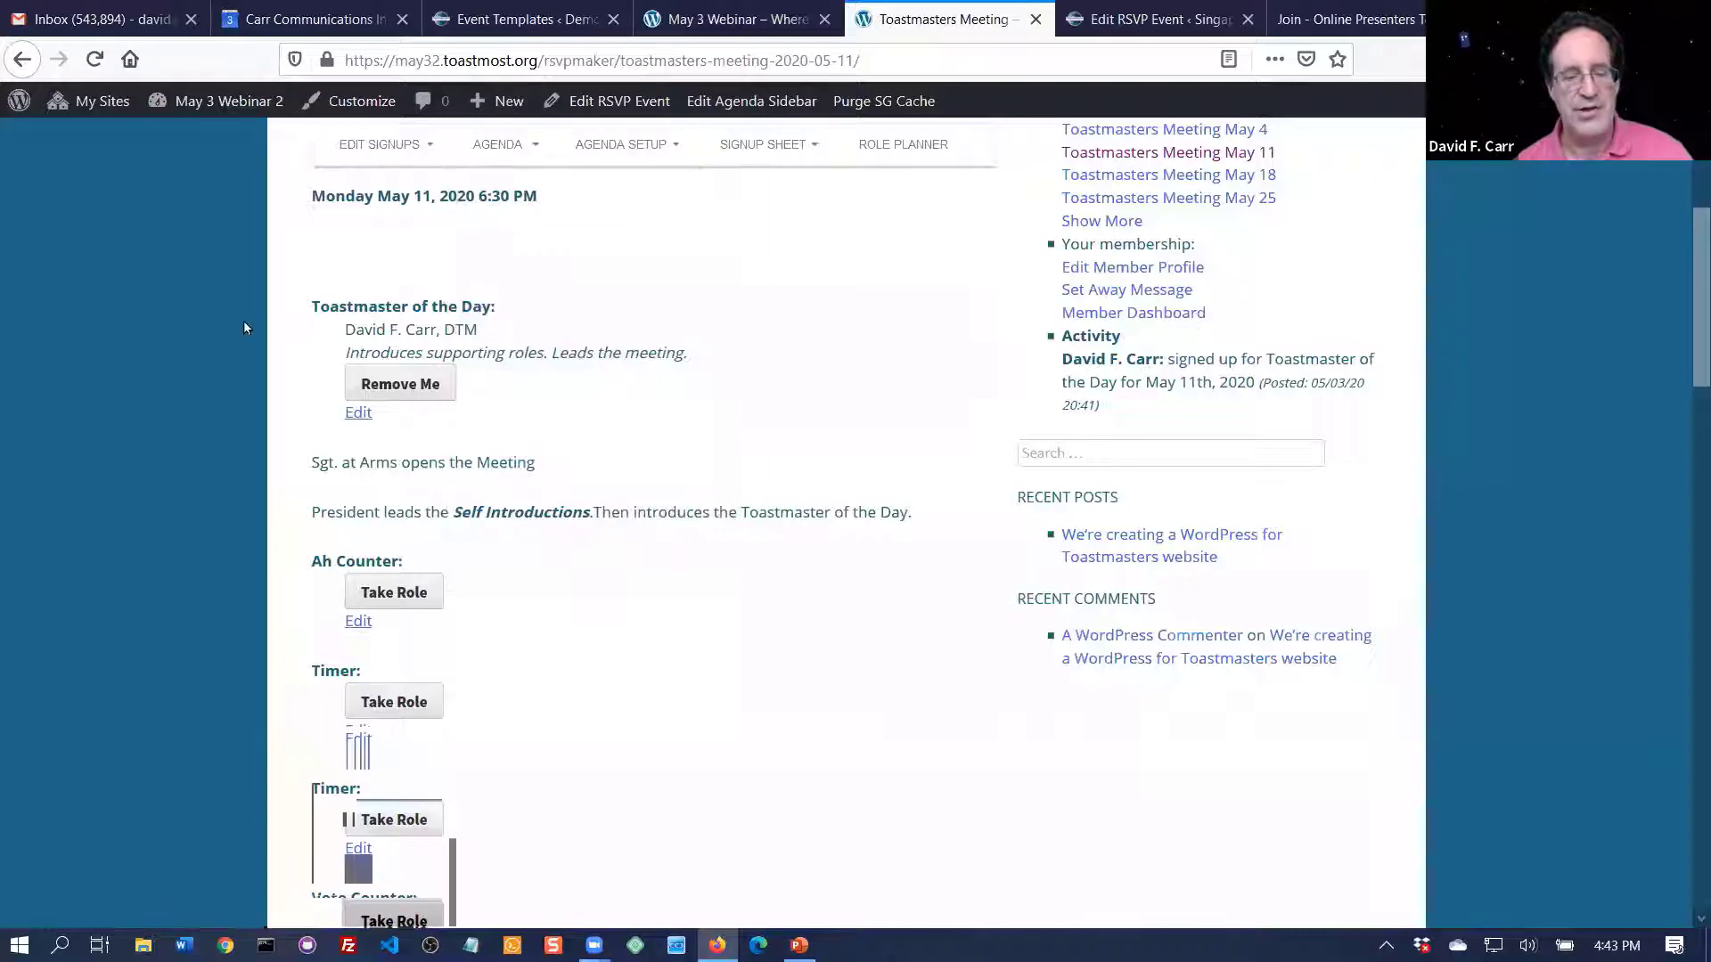
# - Open the Toastmasters Meeting template behind the May 11 event for editing
pyautogui.scroll(5, 174, 298)
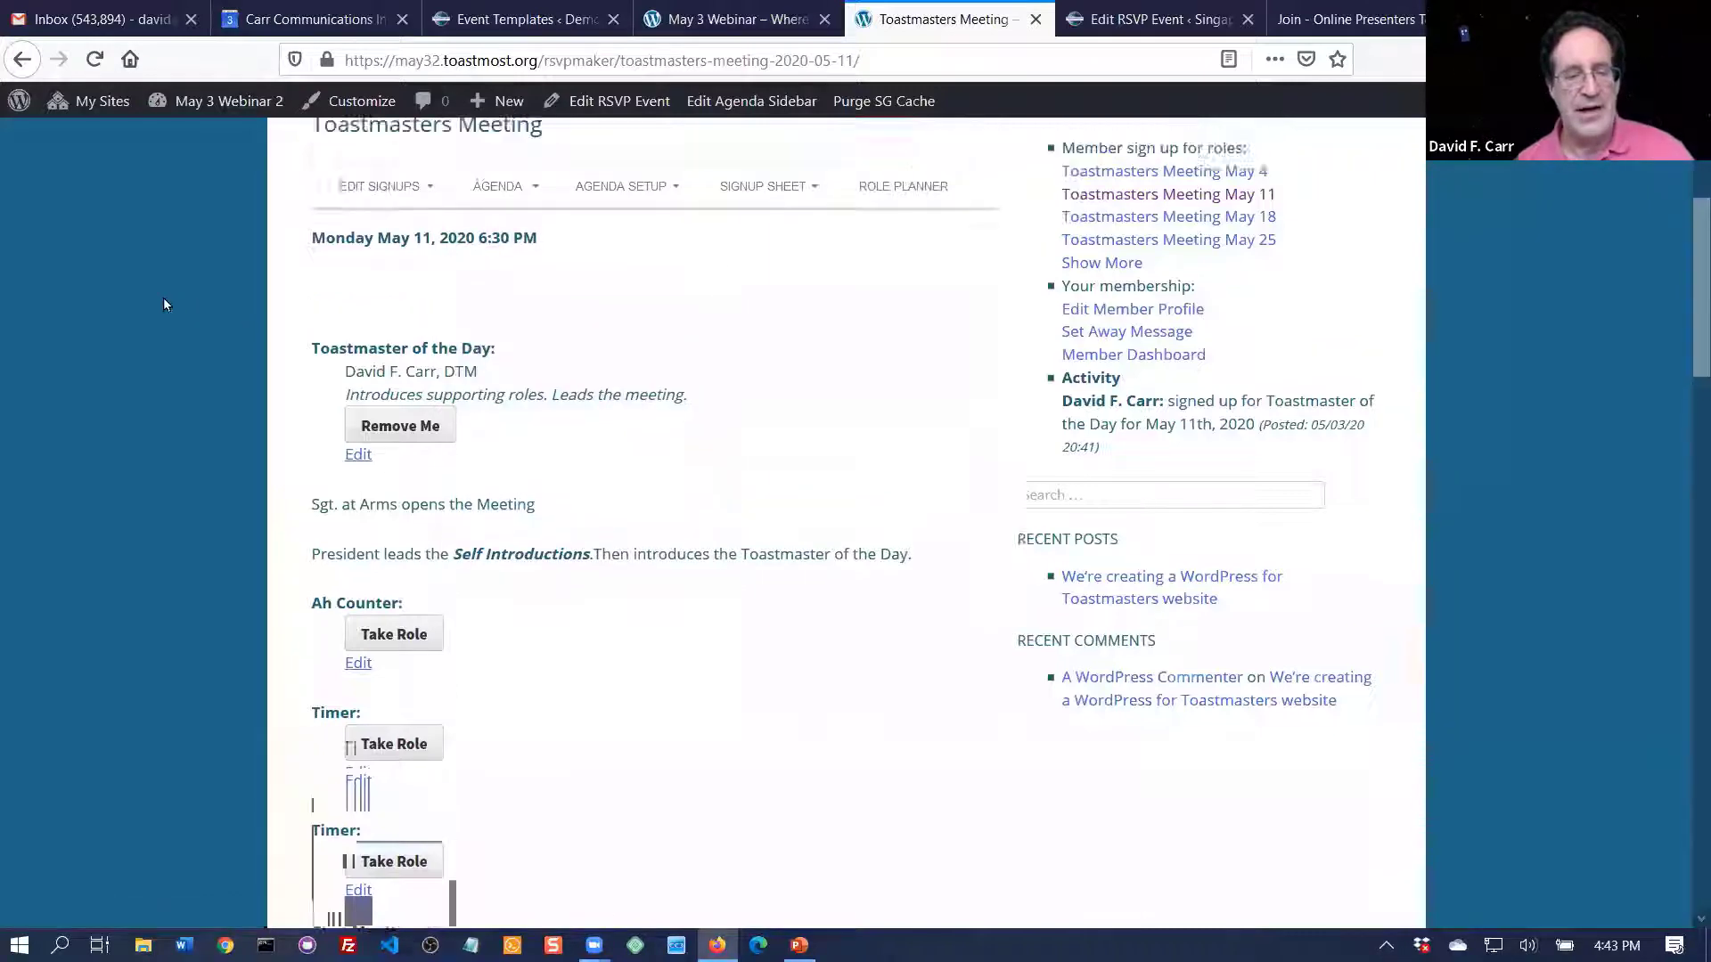
pyautogui.scroll(-3, 163, 297)
pyautogui.scroll(3, 163, 297)
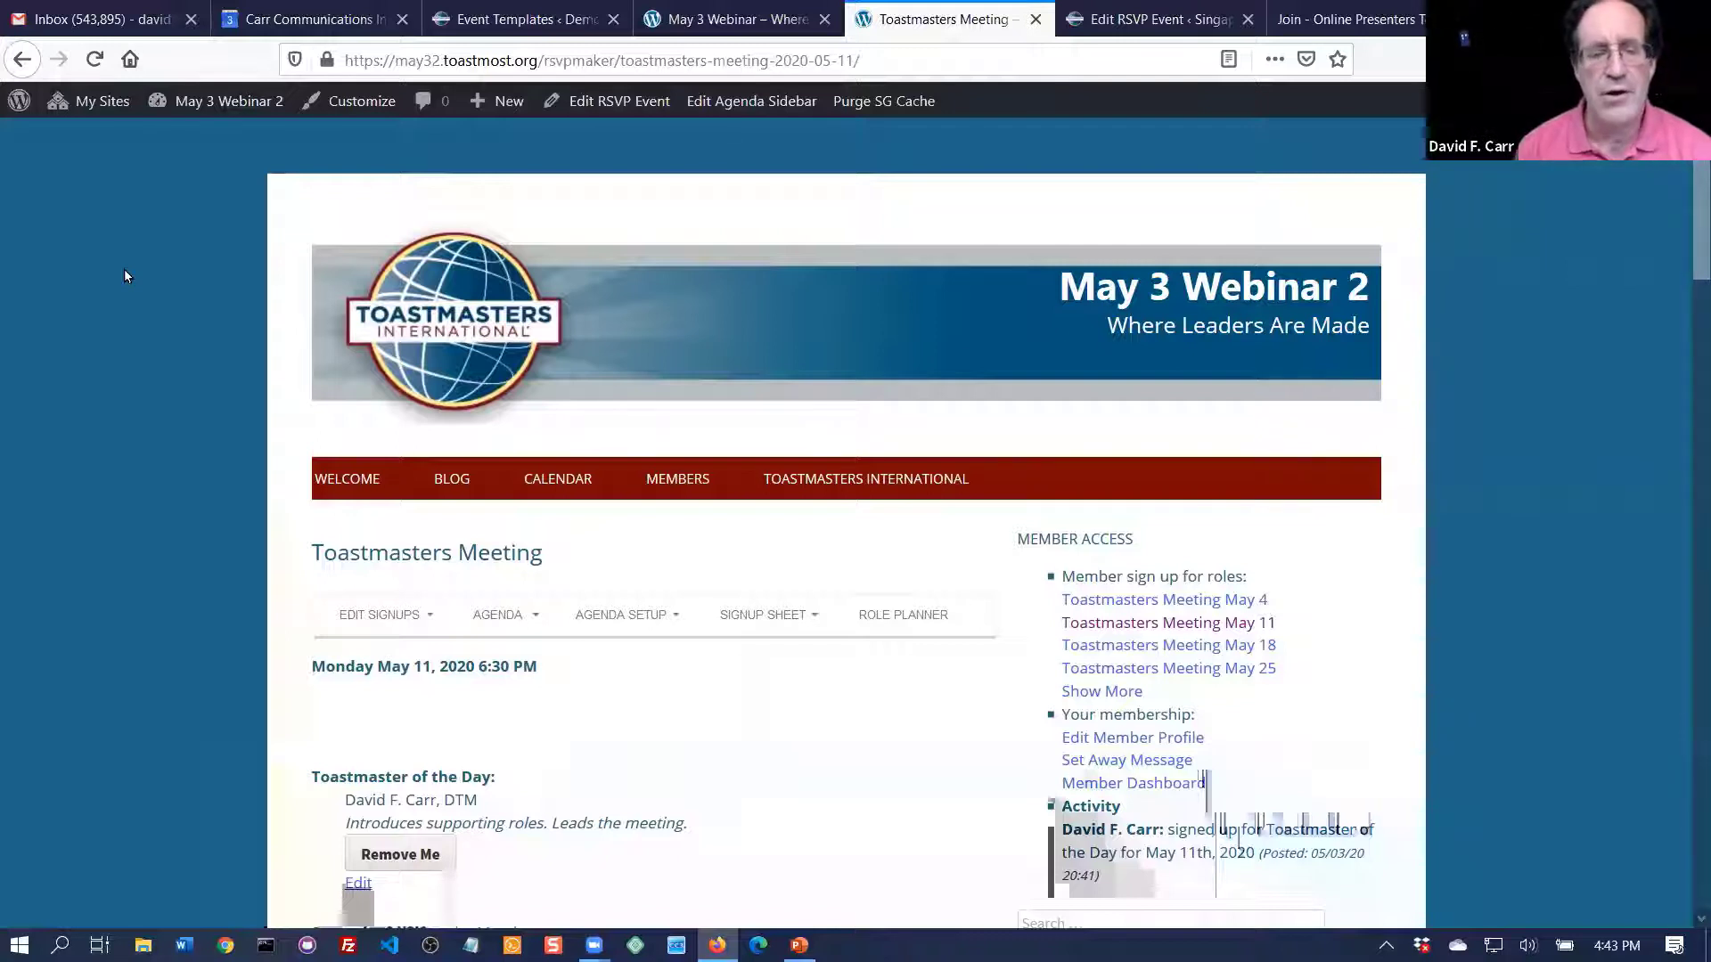
pyautogui.moveTo(619, 105)
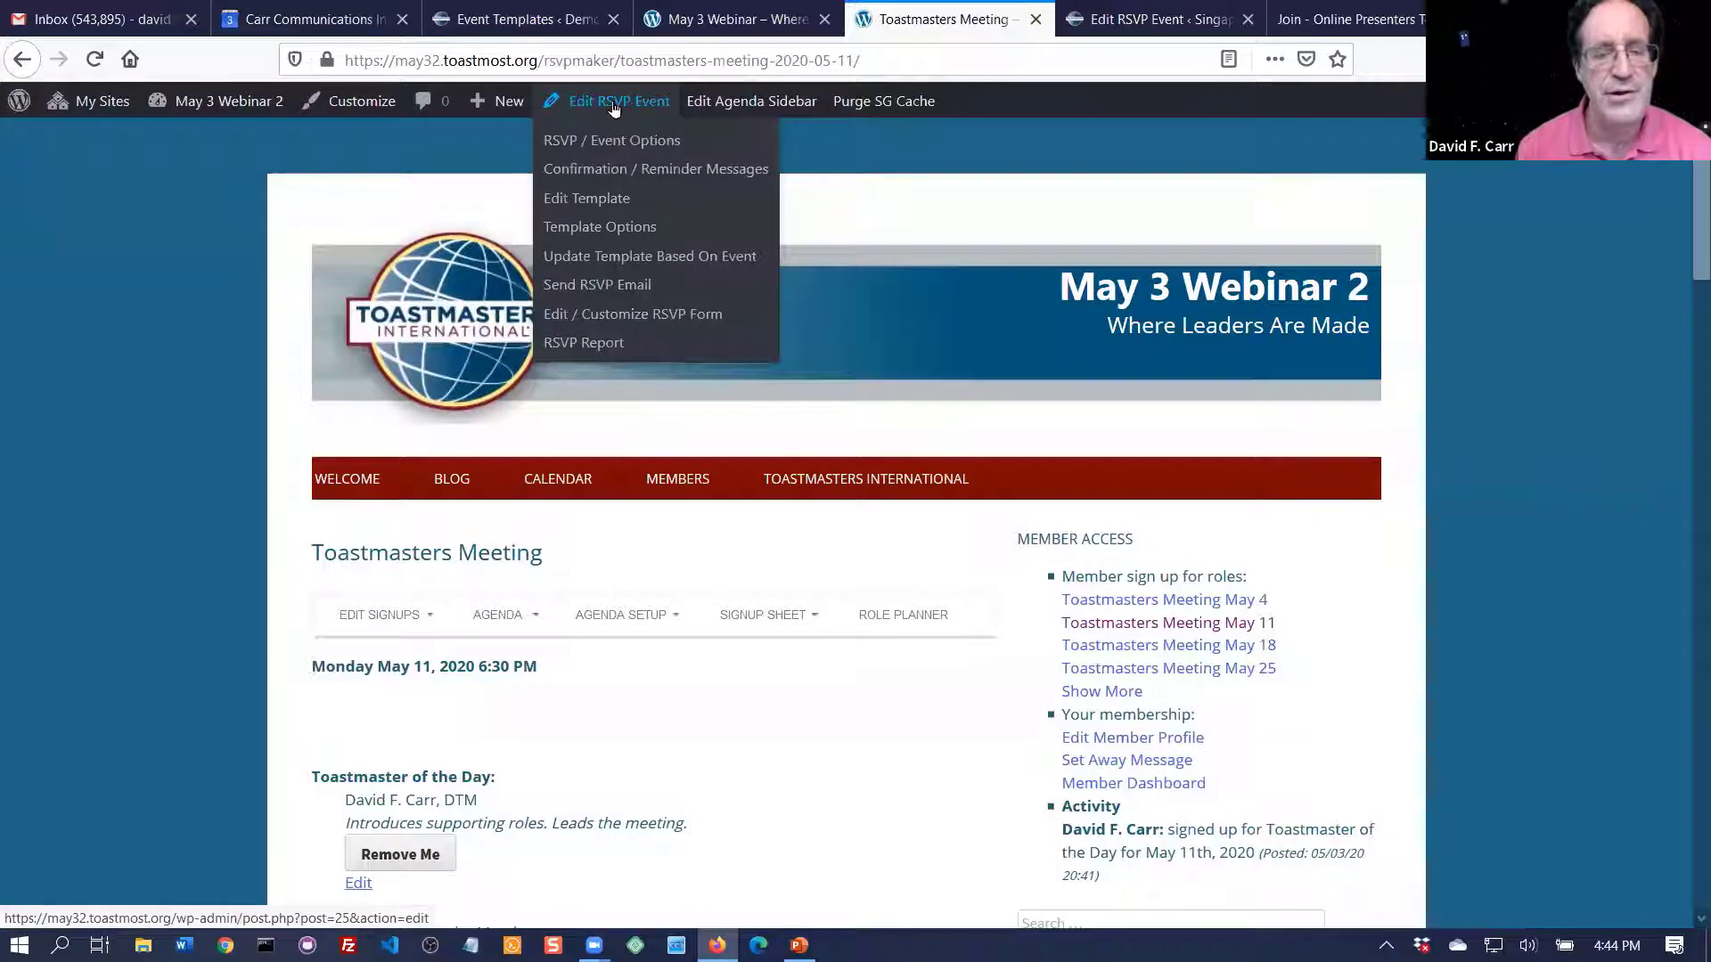
pyautogui.click(597, 200)
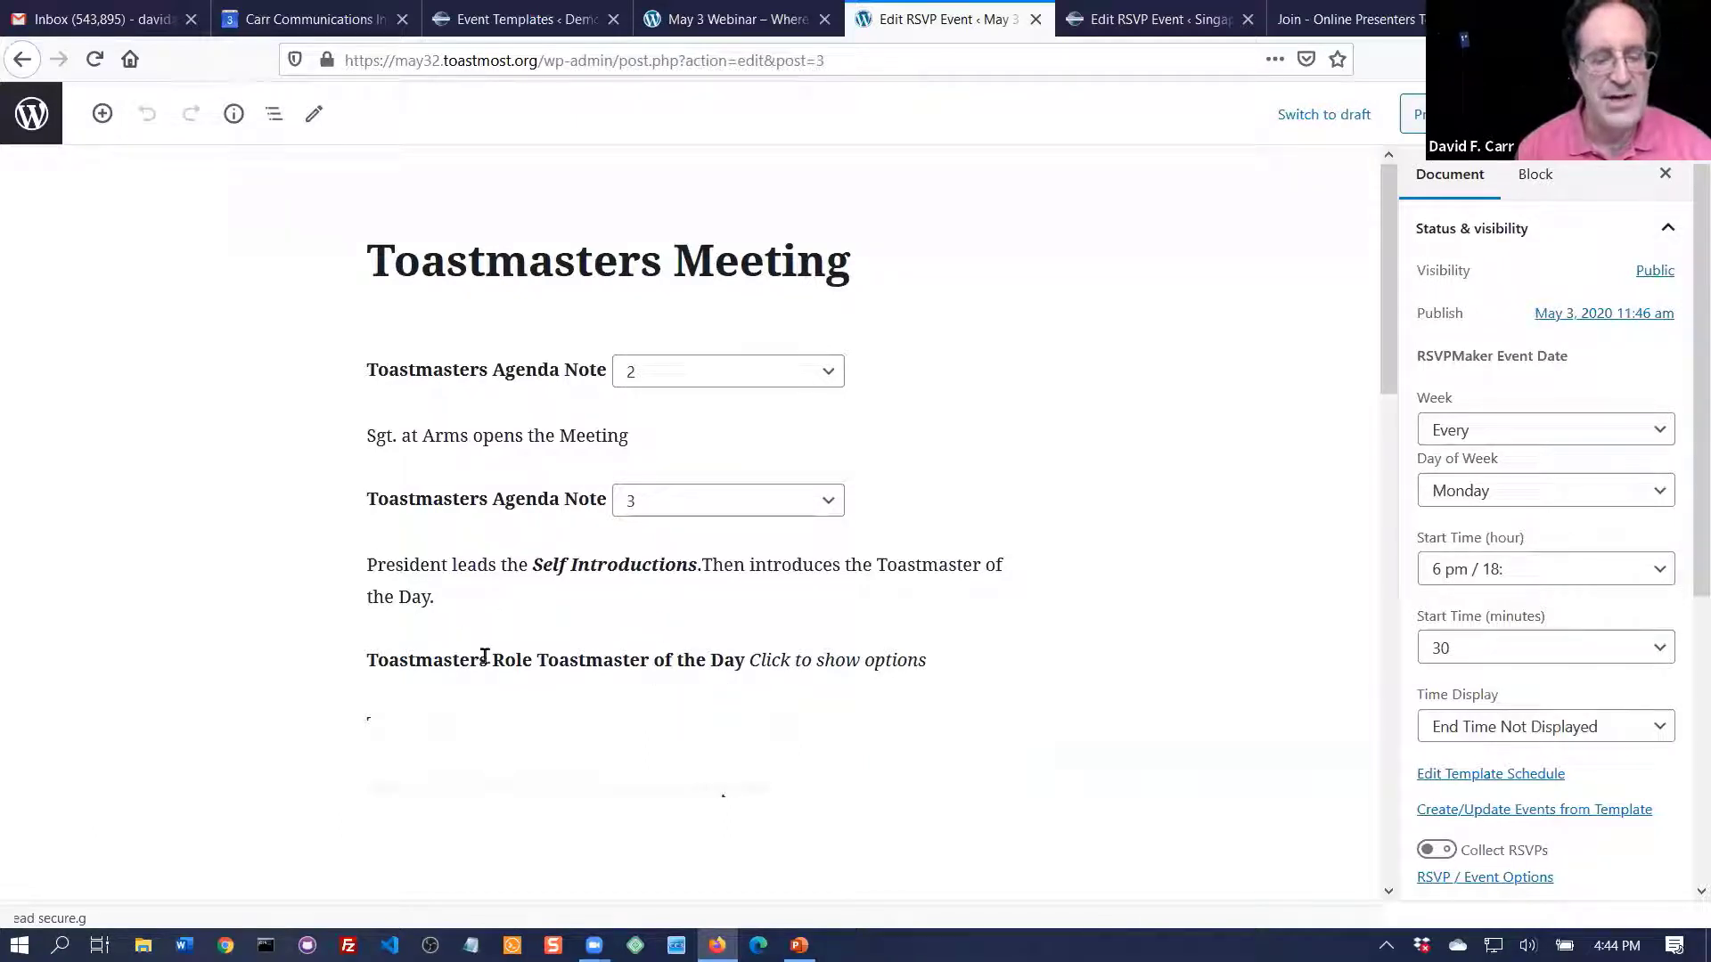
# - Set the Speaker role's count to 4 in the meeting template
pyautogui.doubleClick(423, 660)
pyautogui.scroll(-8, 229, 638)
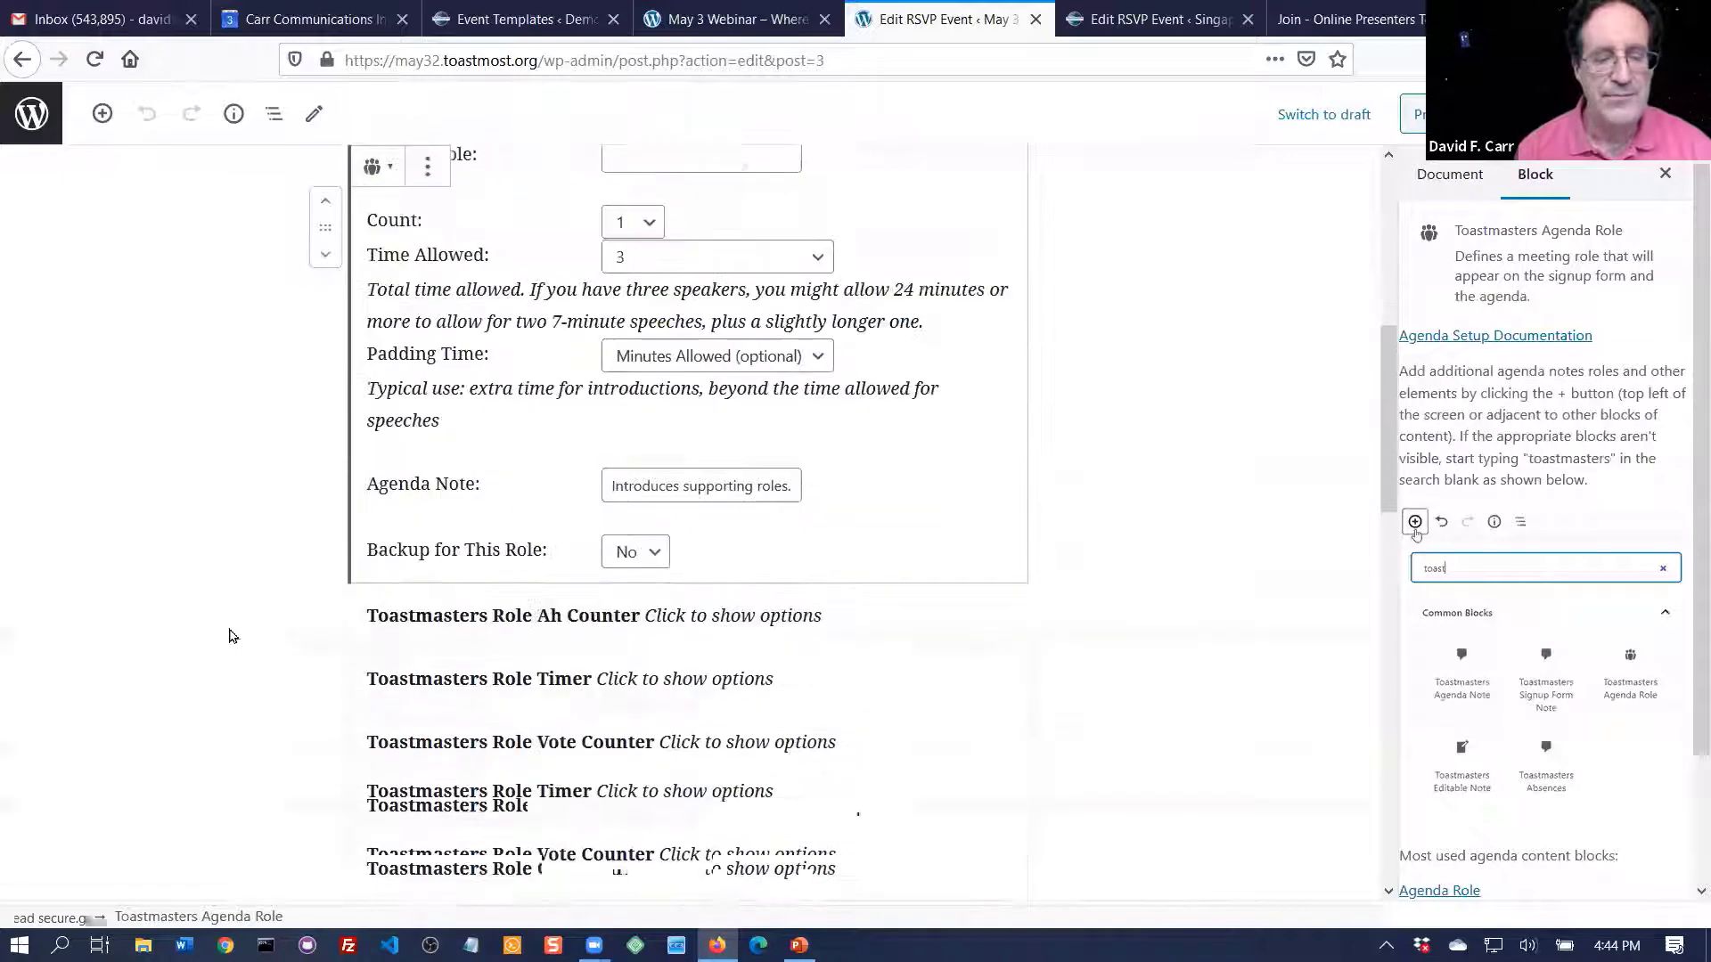
pyautogui.click(715, 644)
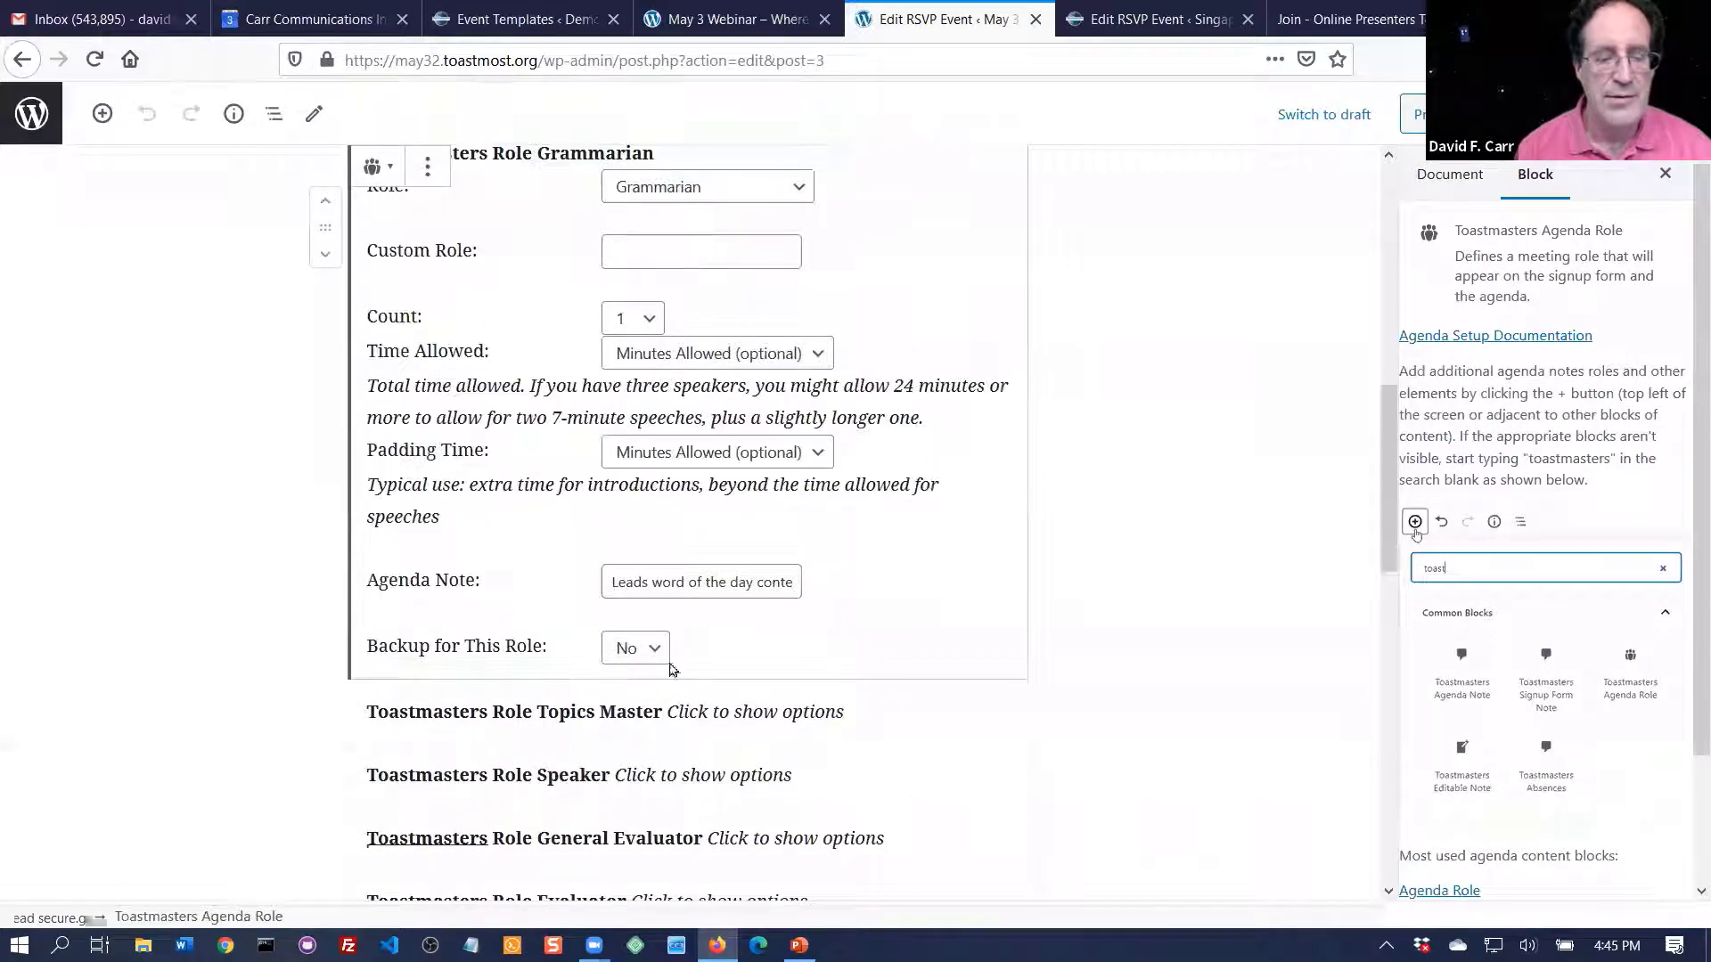
pyautogui.scroll(-5, 388, 531)
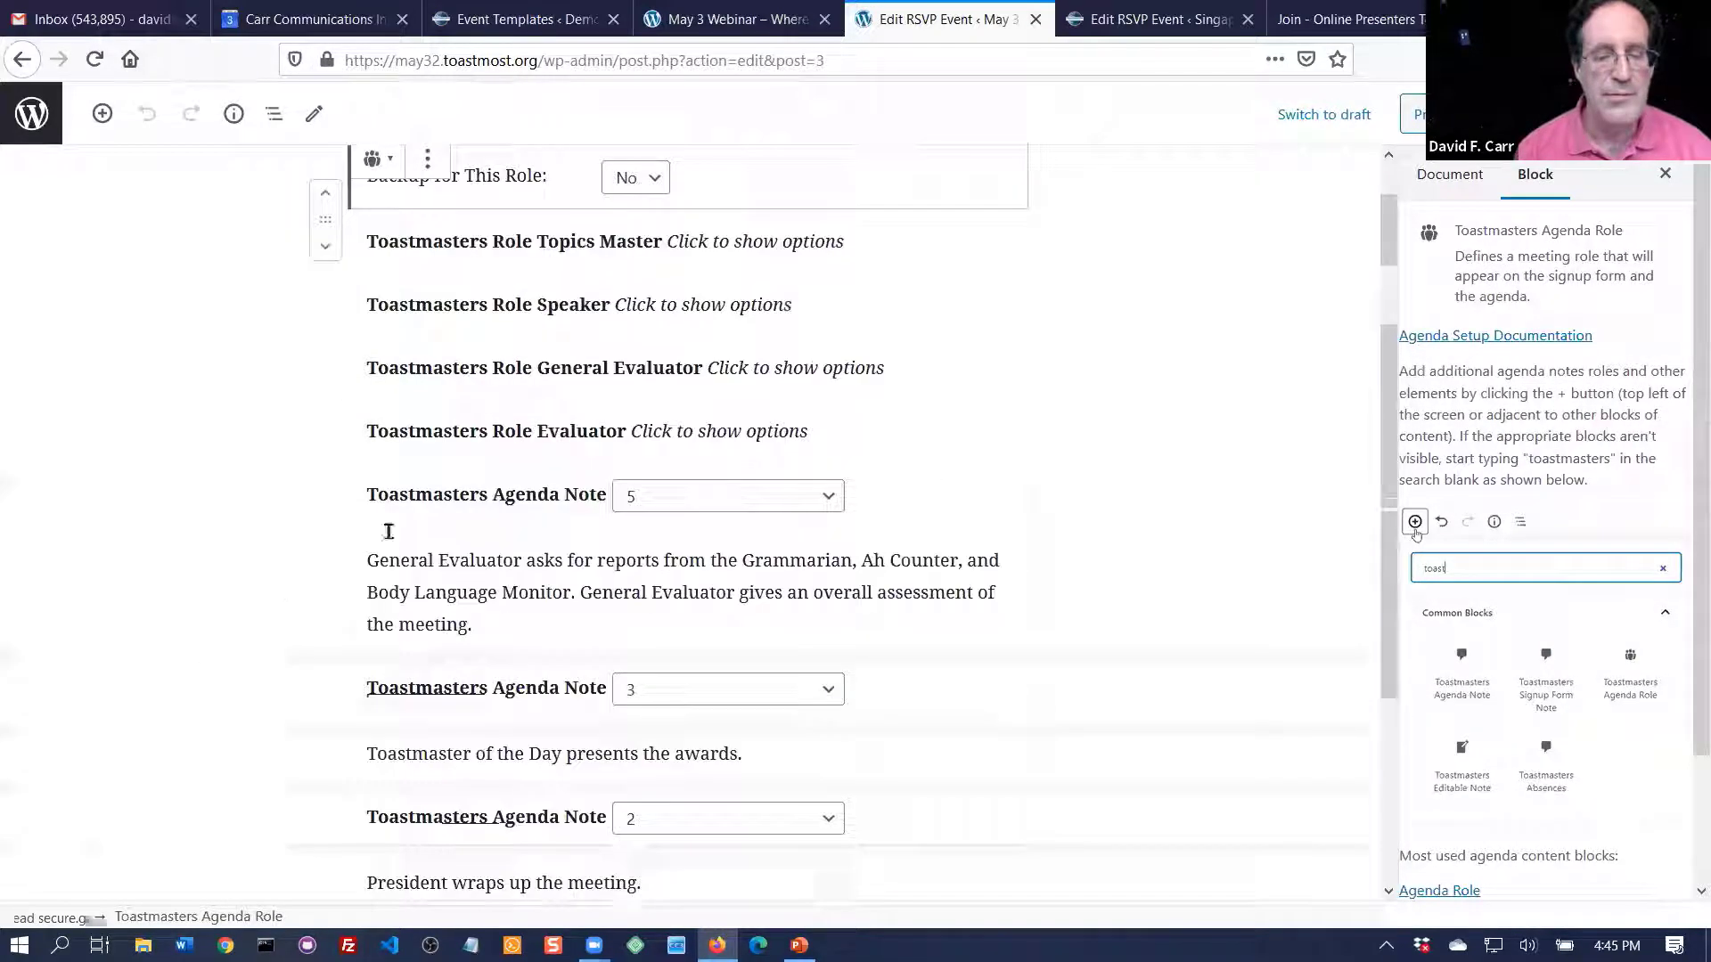
pyautogui.click(729, 303)
pyautogui.scroll(5, 882, 367)
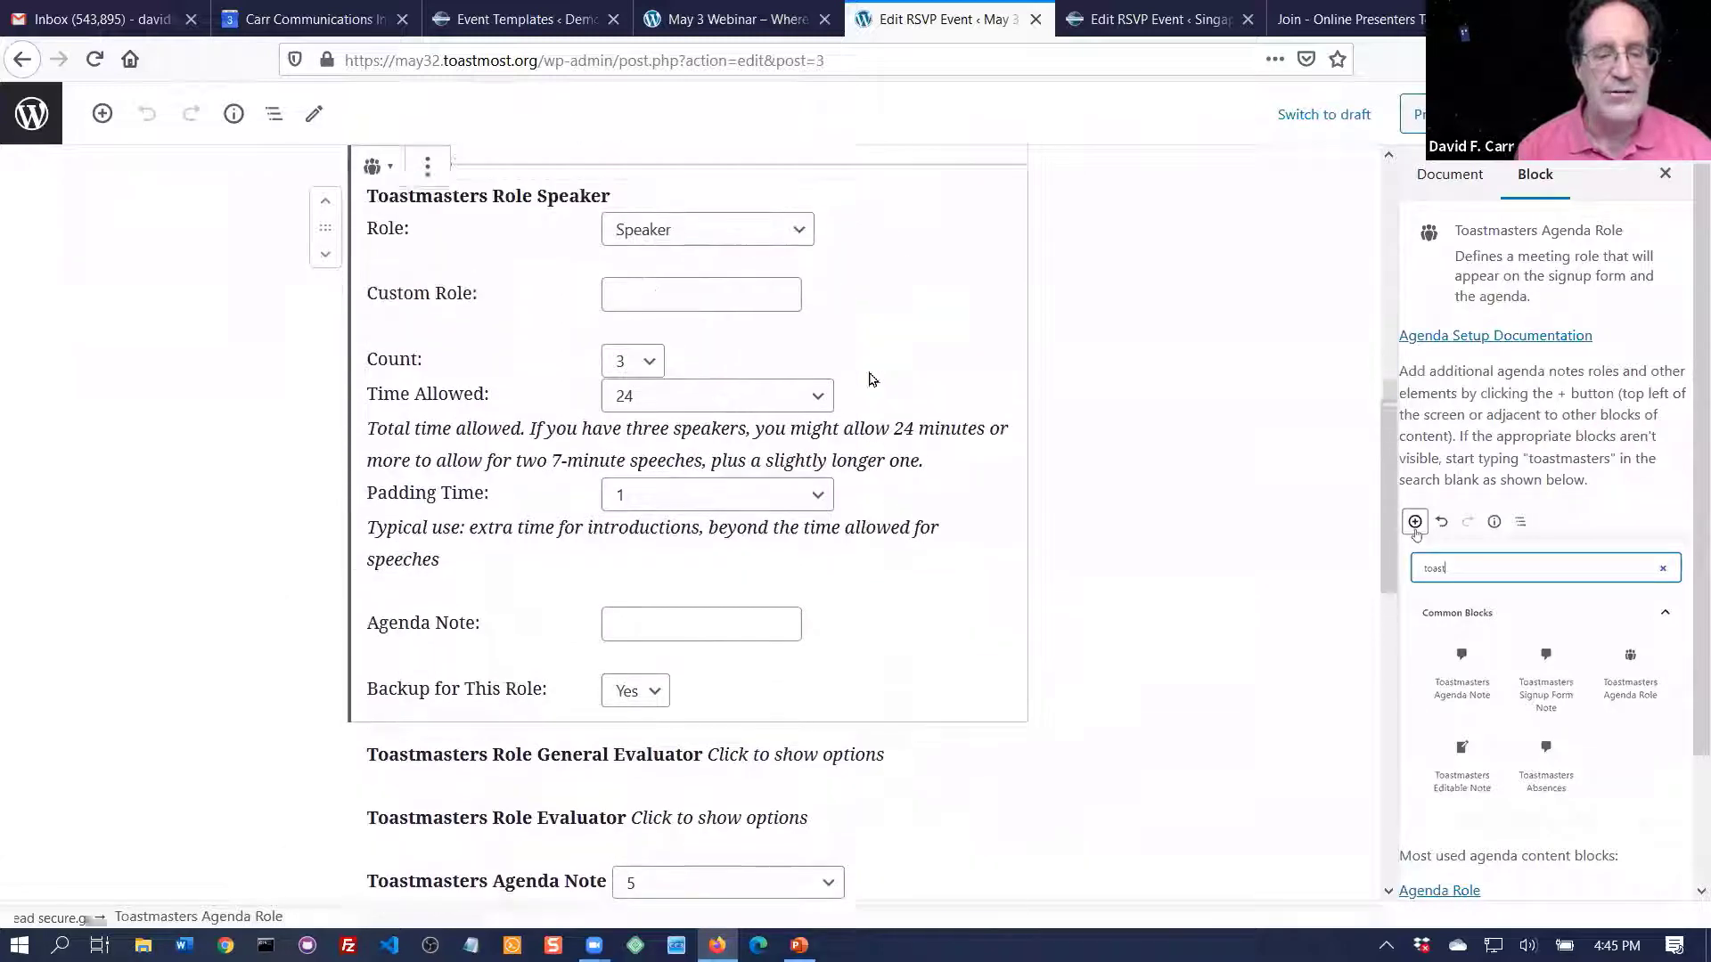
pyautogui.click(647, 451)
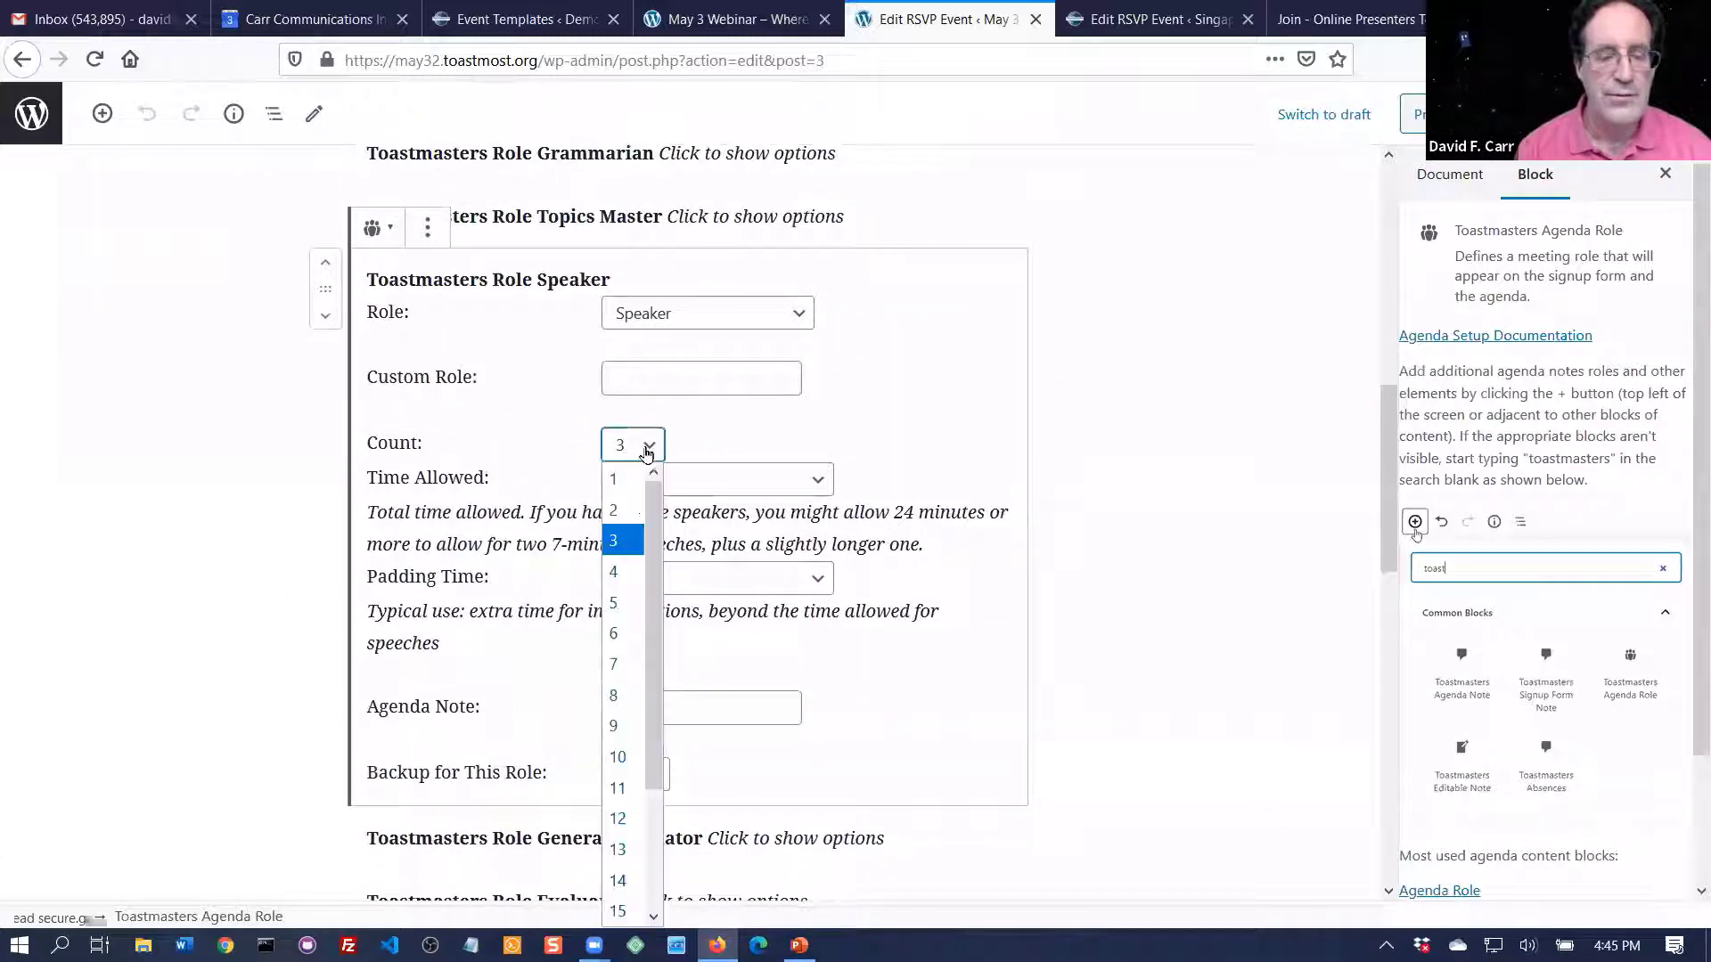
pyautogui.click(622, 575)
# - Set the template's Speaker role time allowed to 30 minutes
pyautogui.scroll(-2, 703, 382)
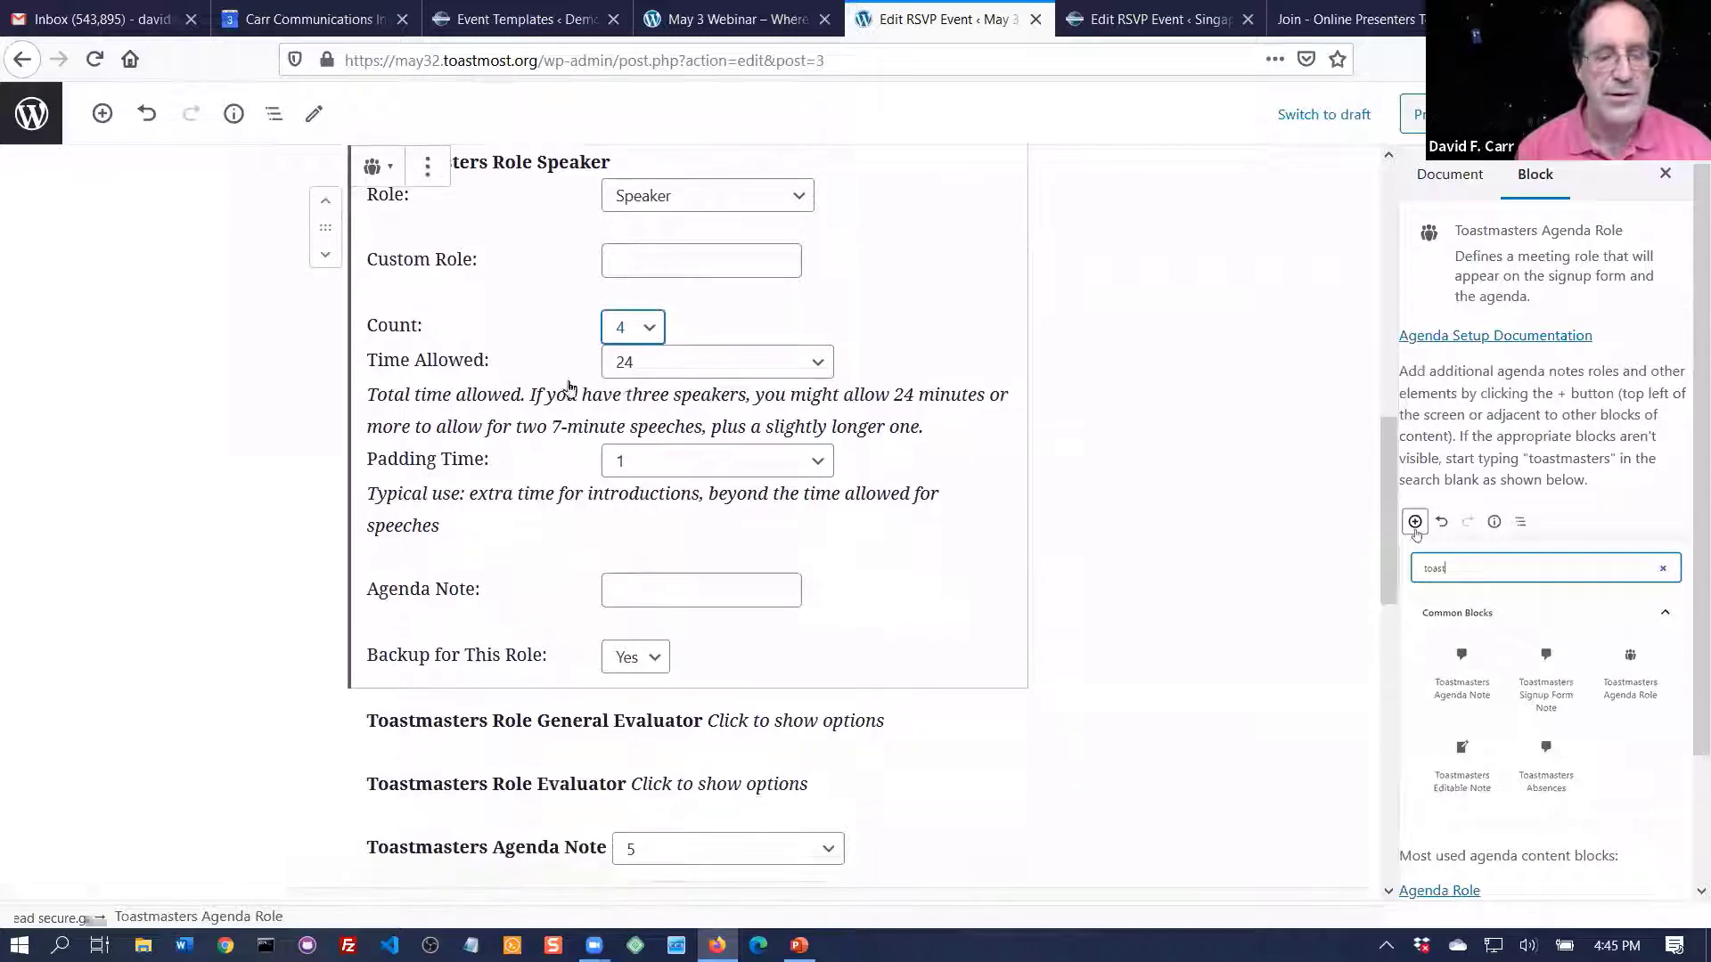
pyautogui.click(697, 364)
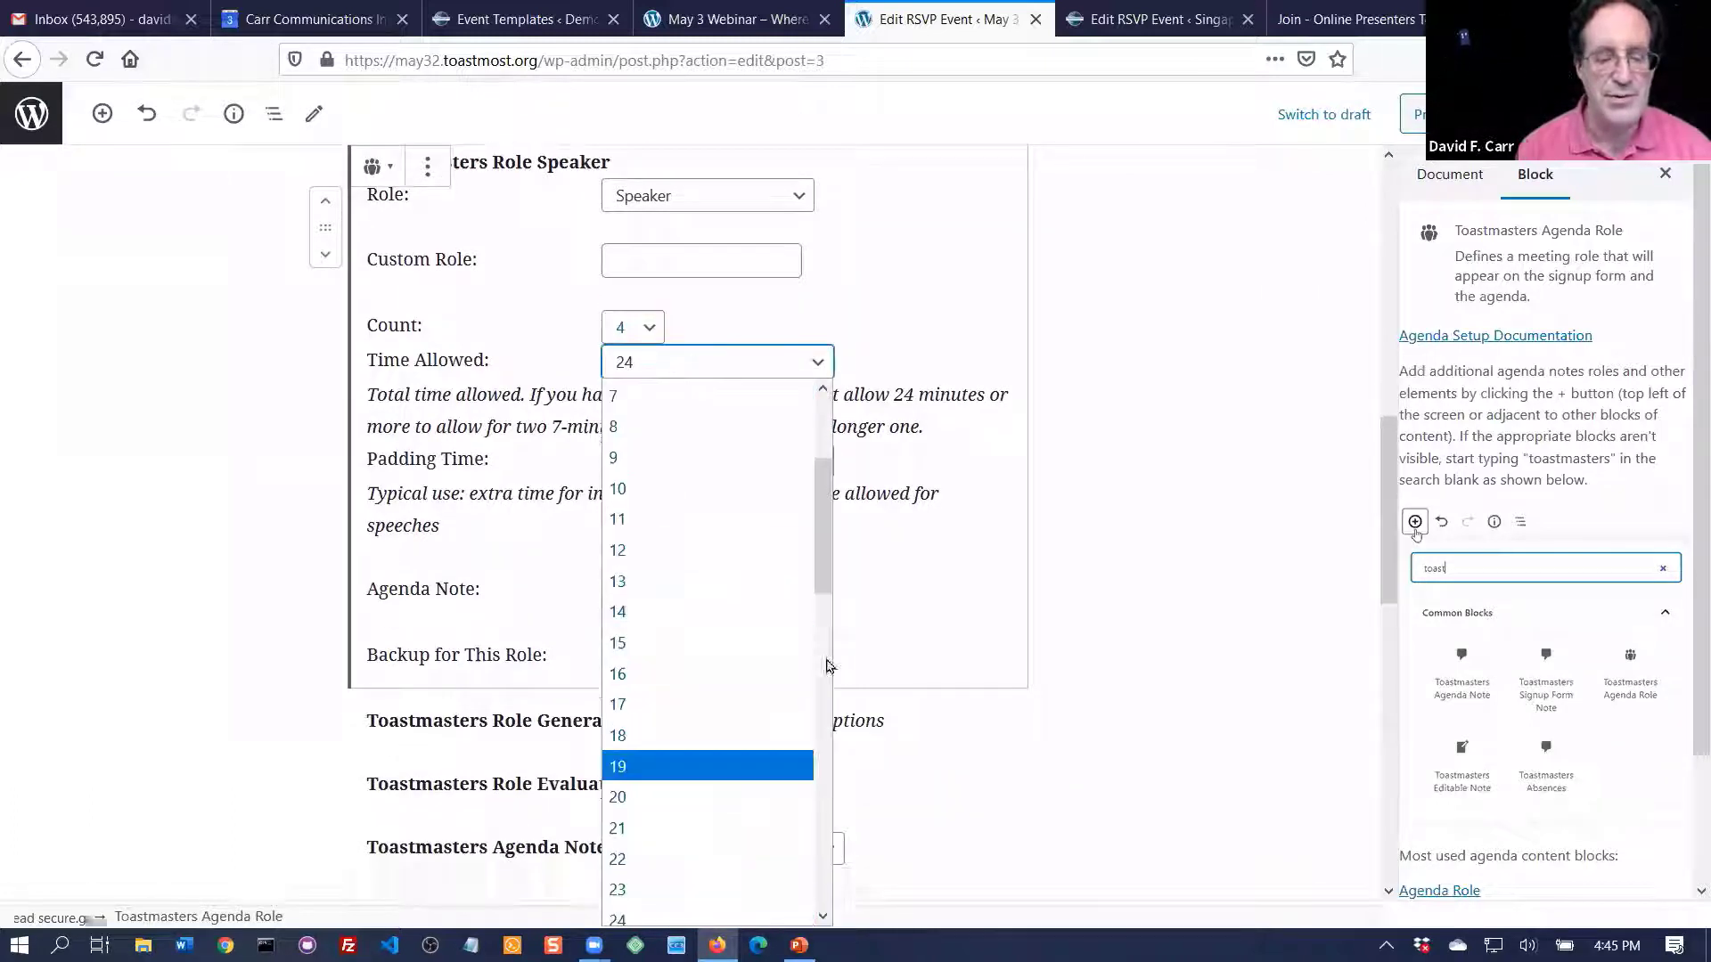
pyautogui.scroll(-4, 824, 532)
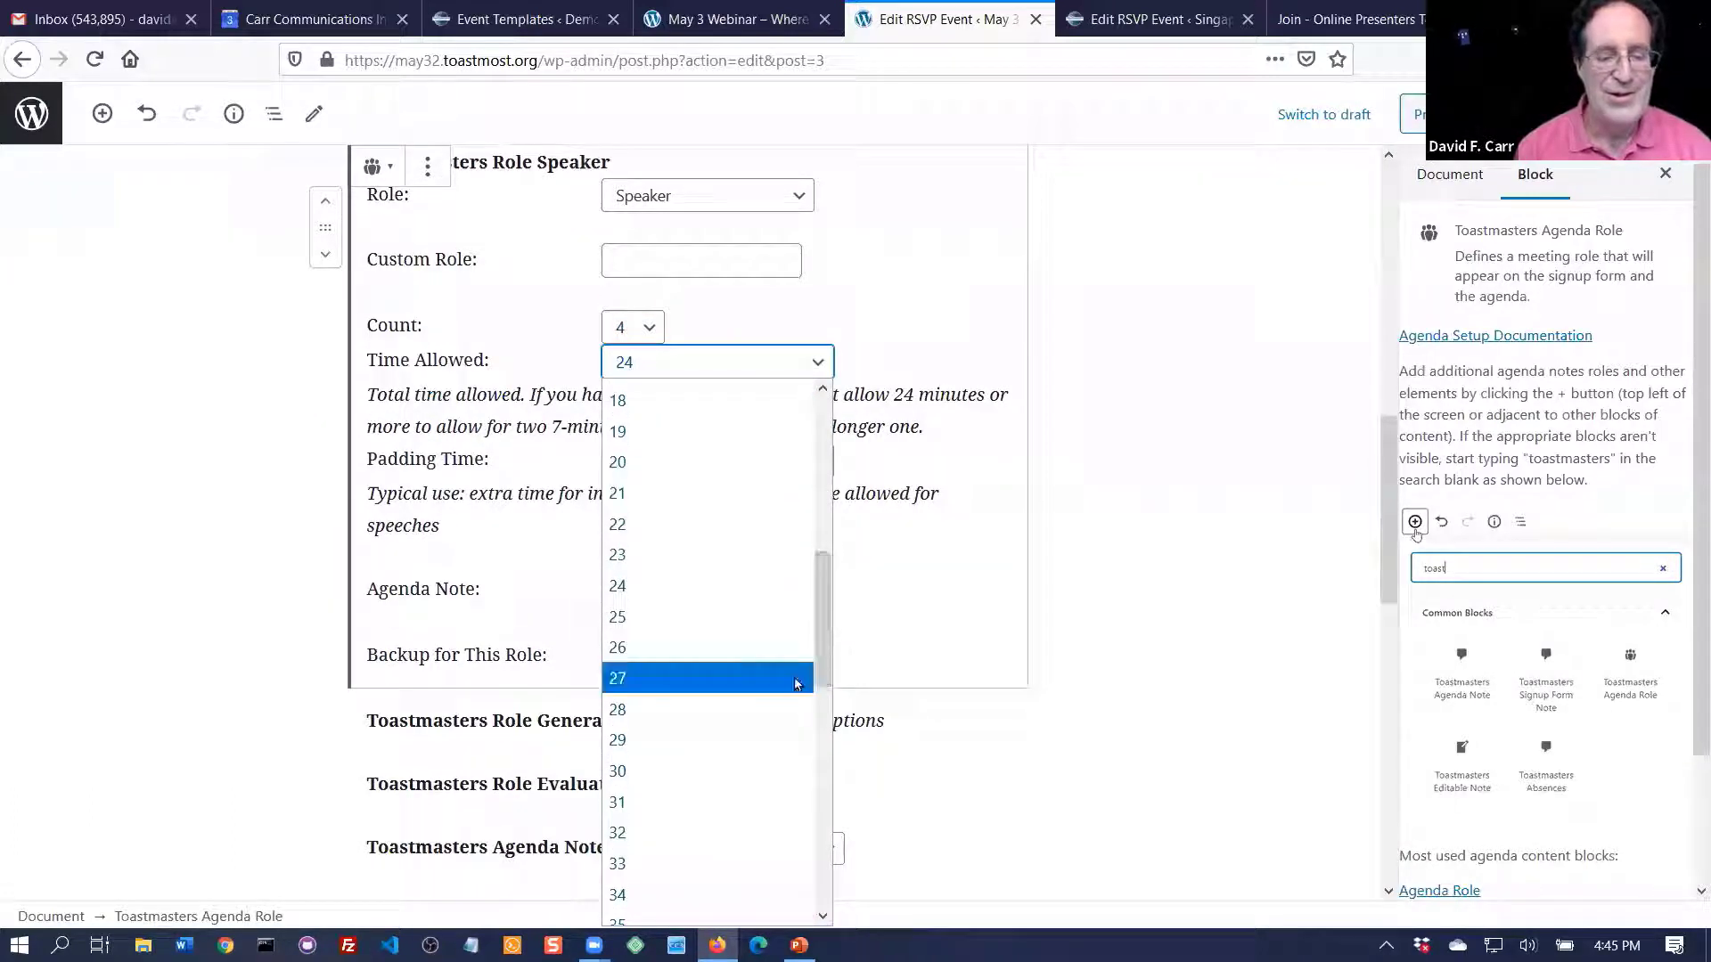
pyautogui.click(704, 770)
pyautogui.click(230, 680)
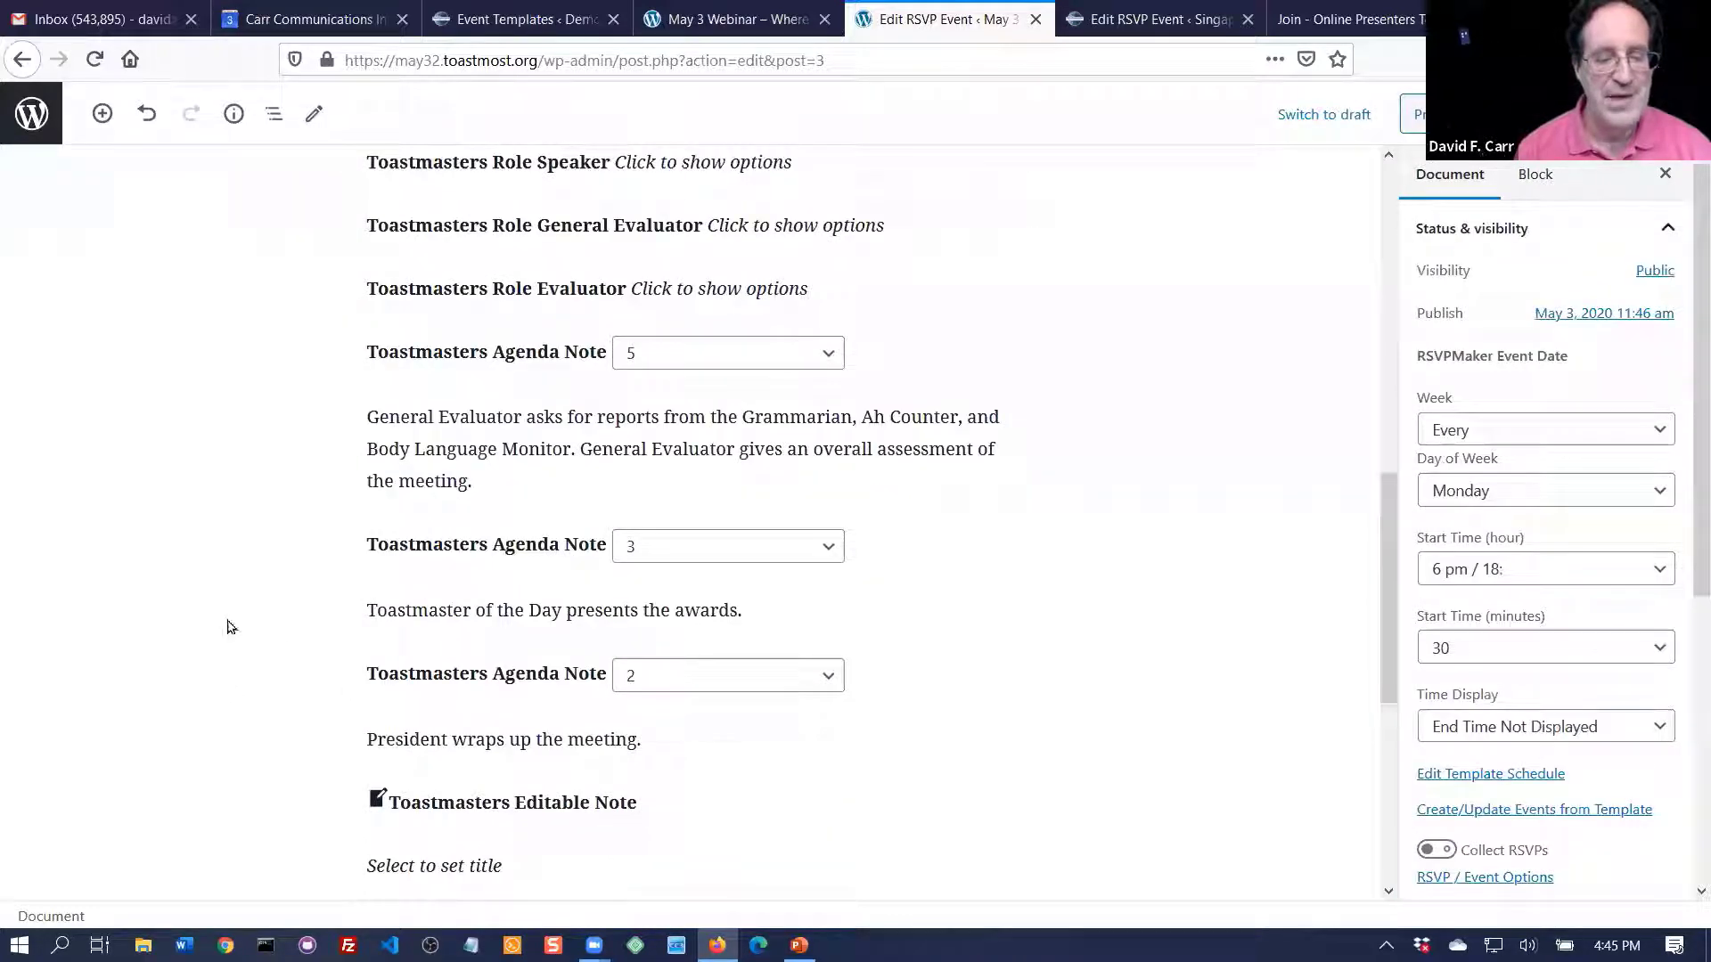
# - Set the Evaluator role's count to 4 and update the meeting template
pyautogui.doubleClick(588, 290)
pyautogui.click(641, 457)
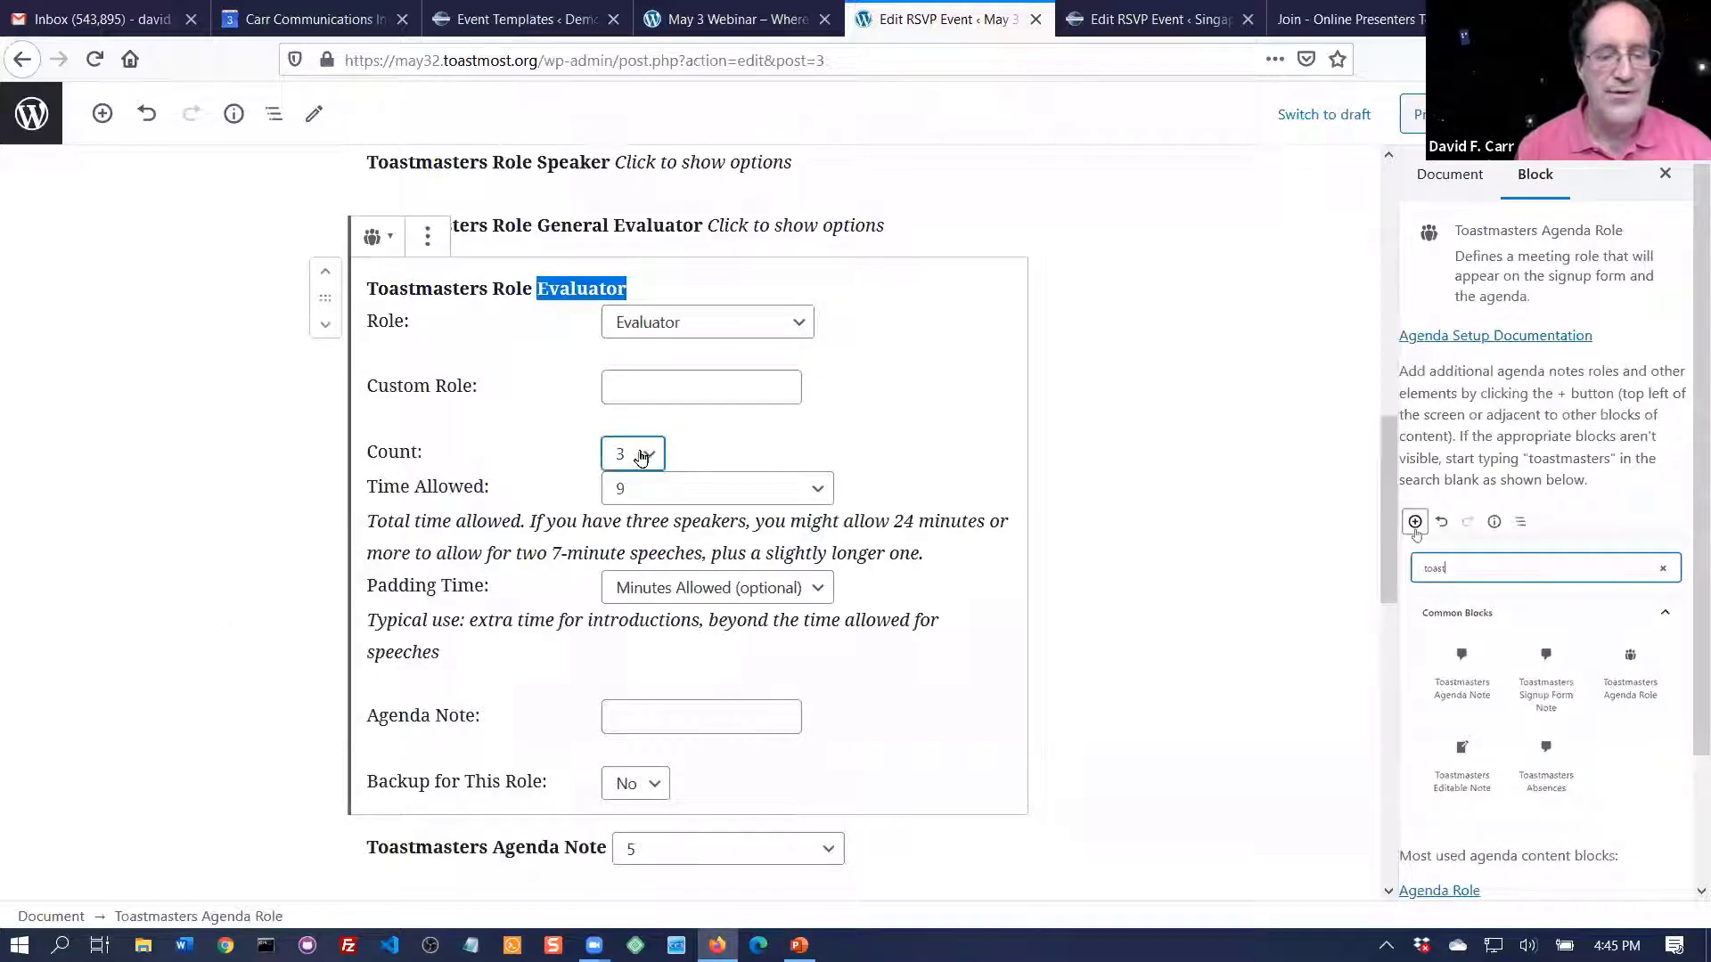
pyautogui.click(614, 588)
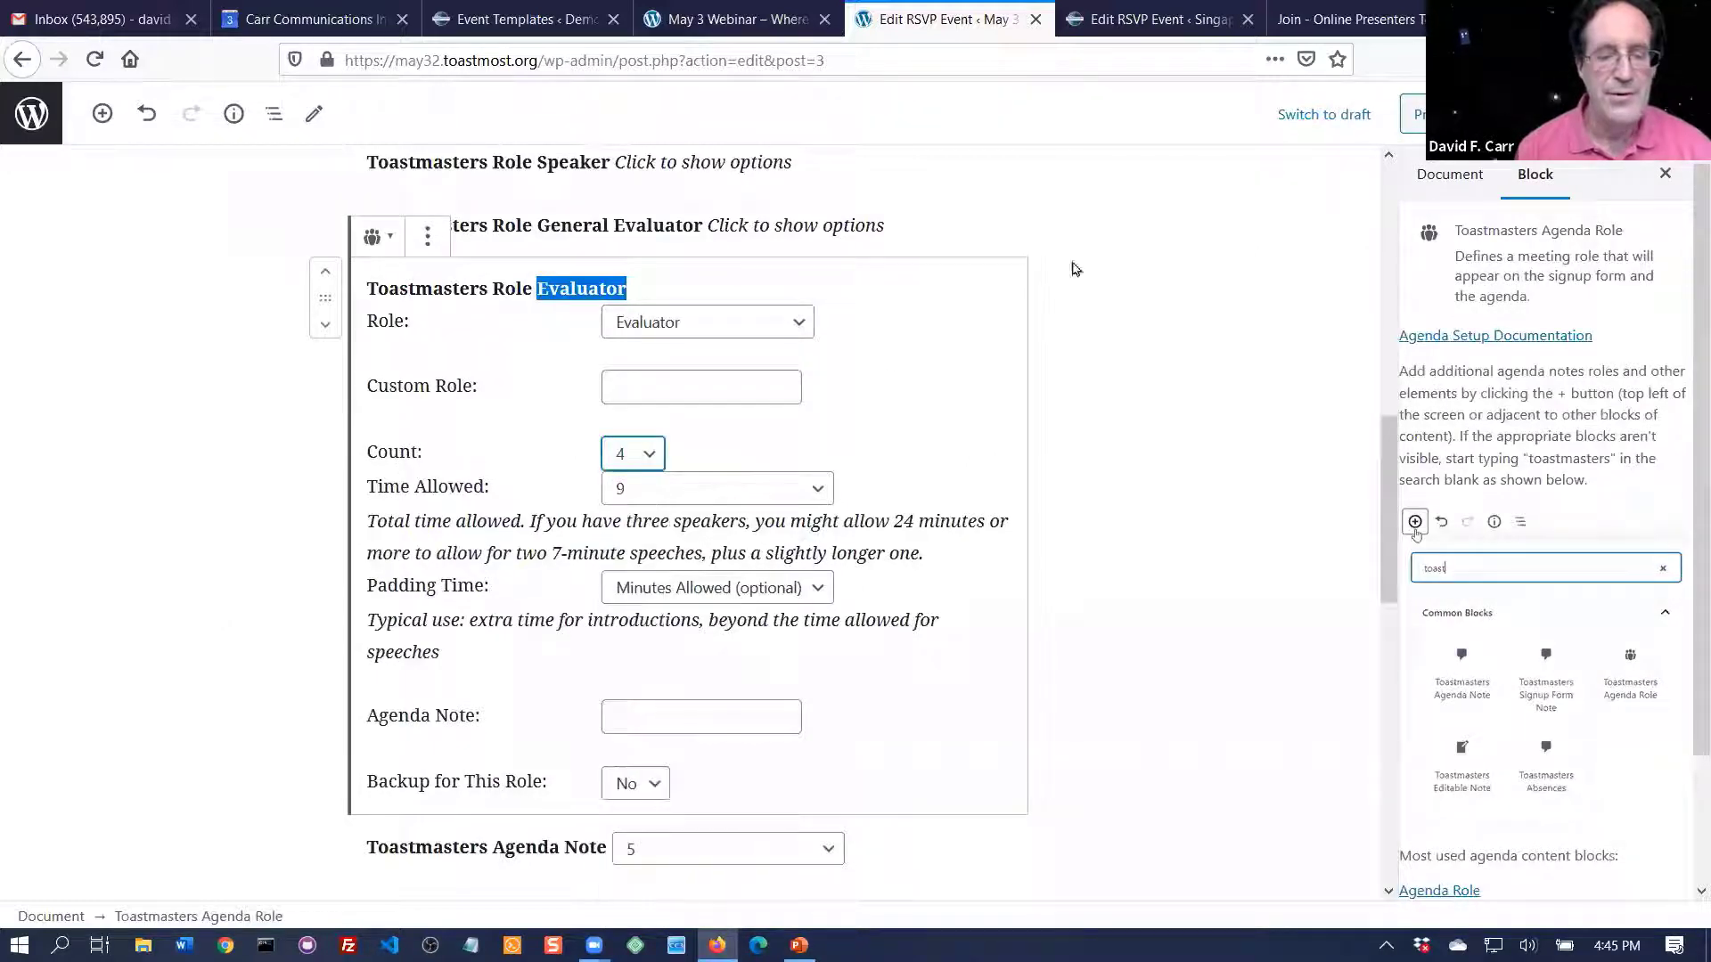
pyautogui.click(1544, 114)
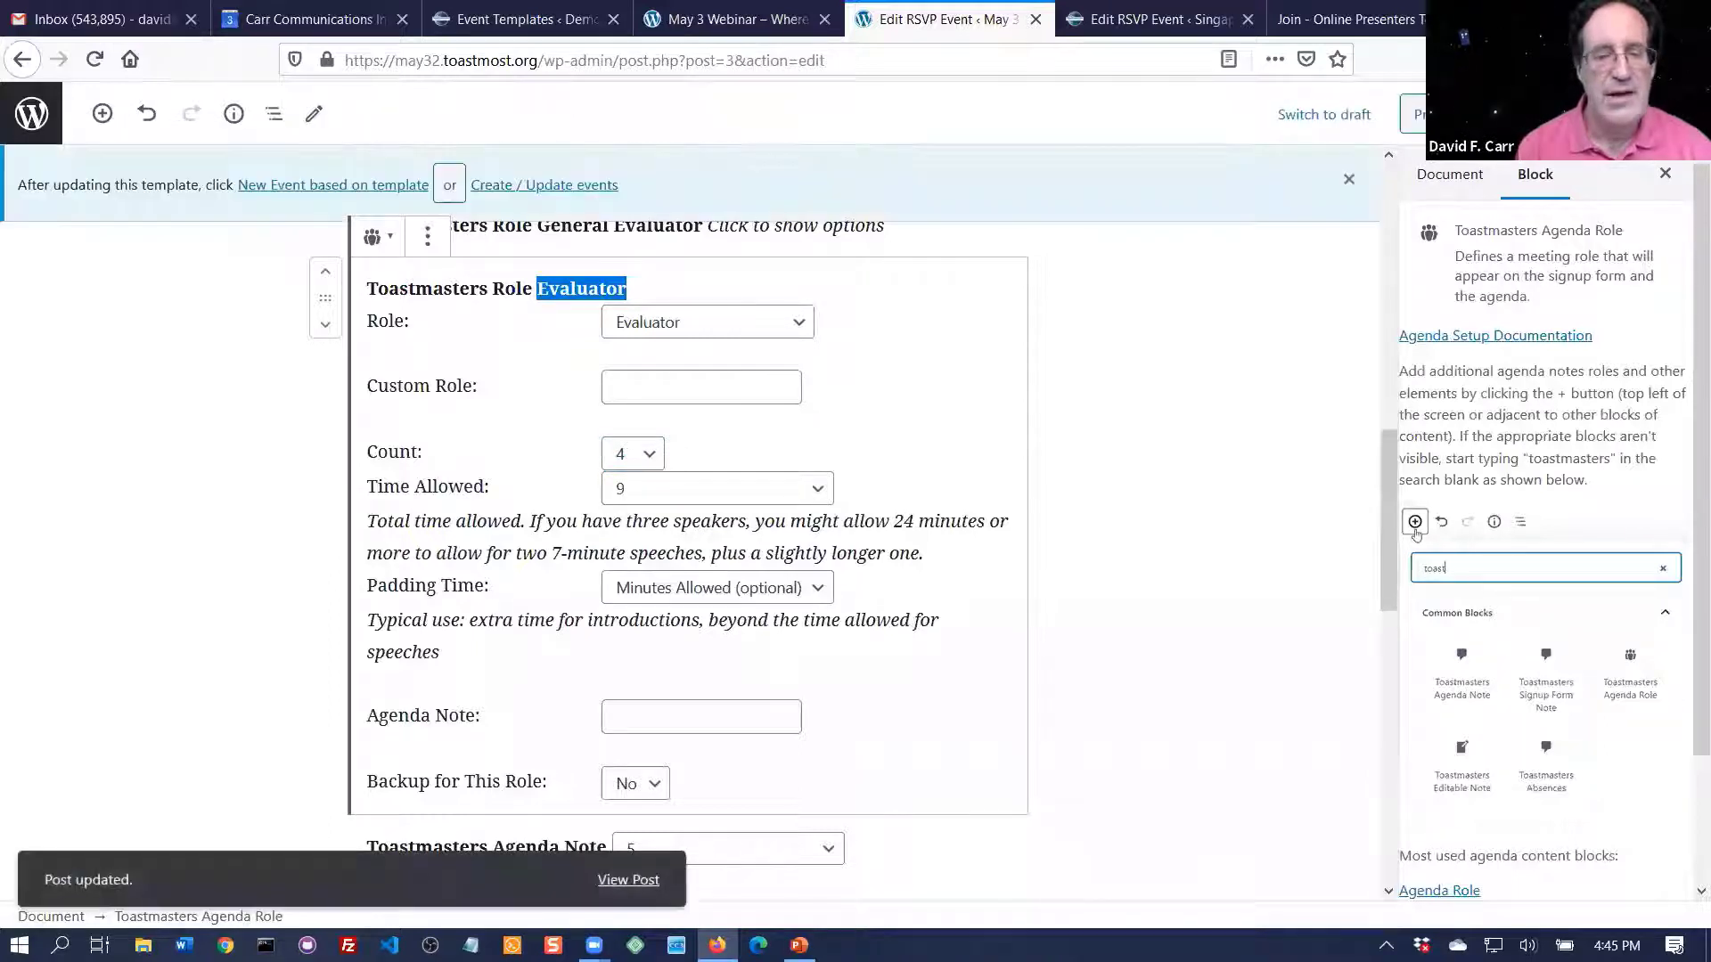
# - Update all already scheduled meetings from the revised template, leaving out the customized May 11, 2020 meeting
pyautogui.click(547, 190)
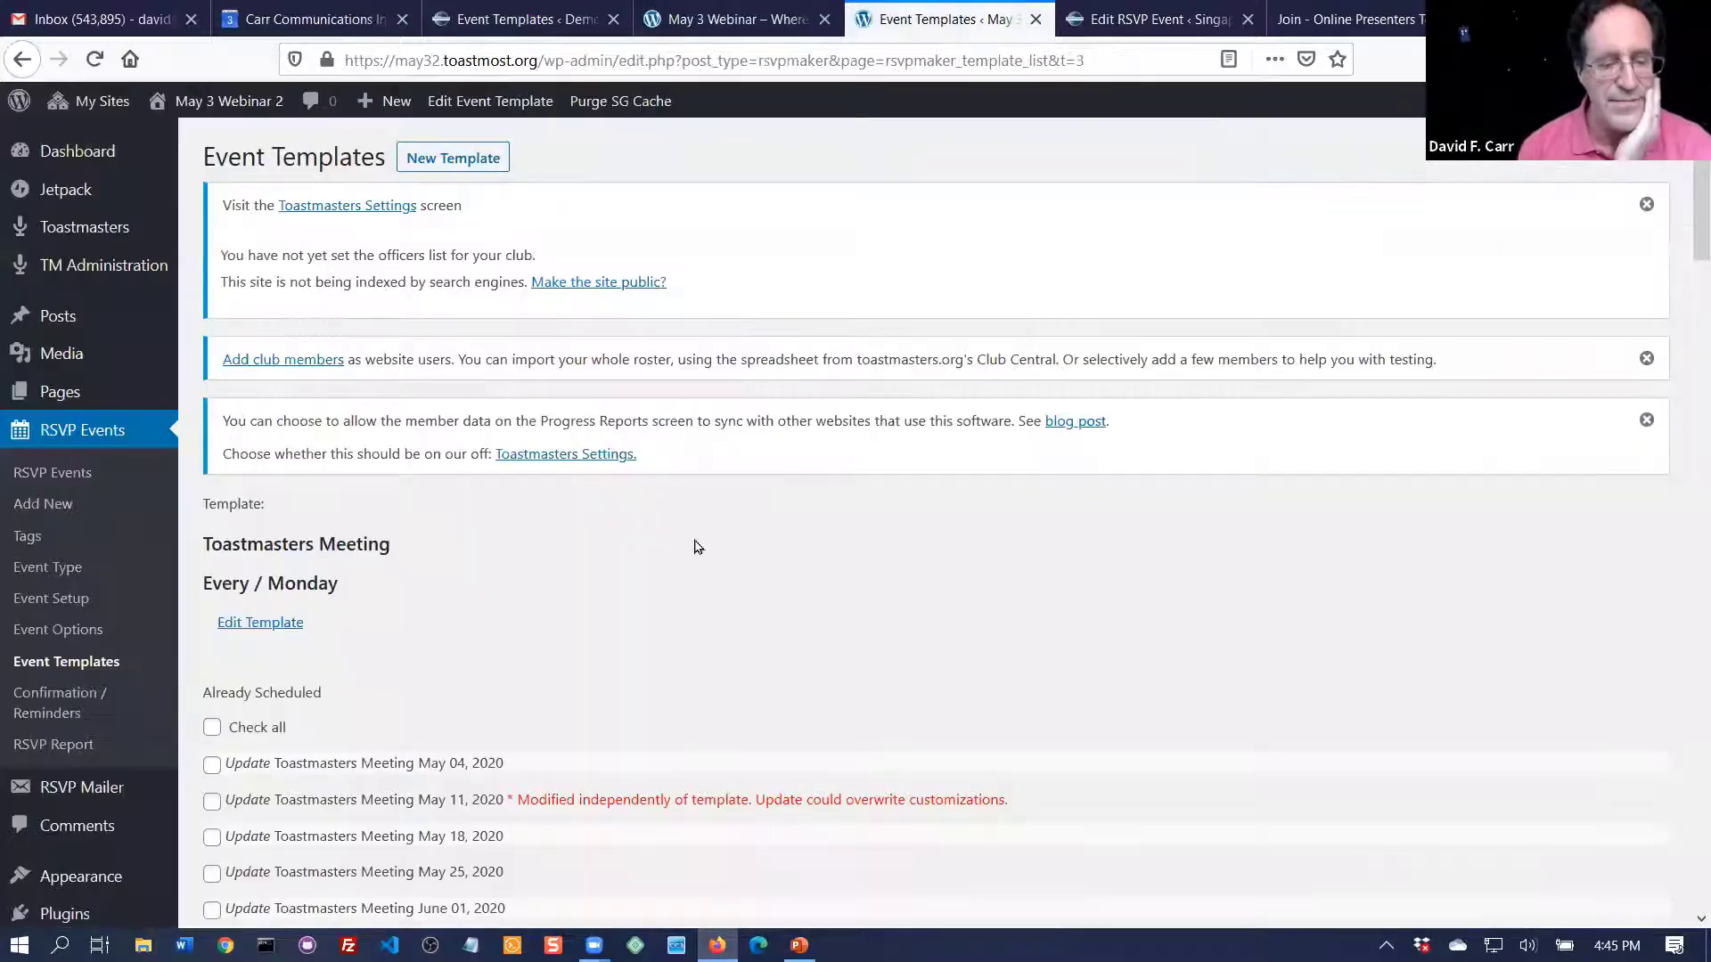
pyautogui.scroll(-4, 702, 547)
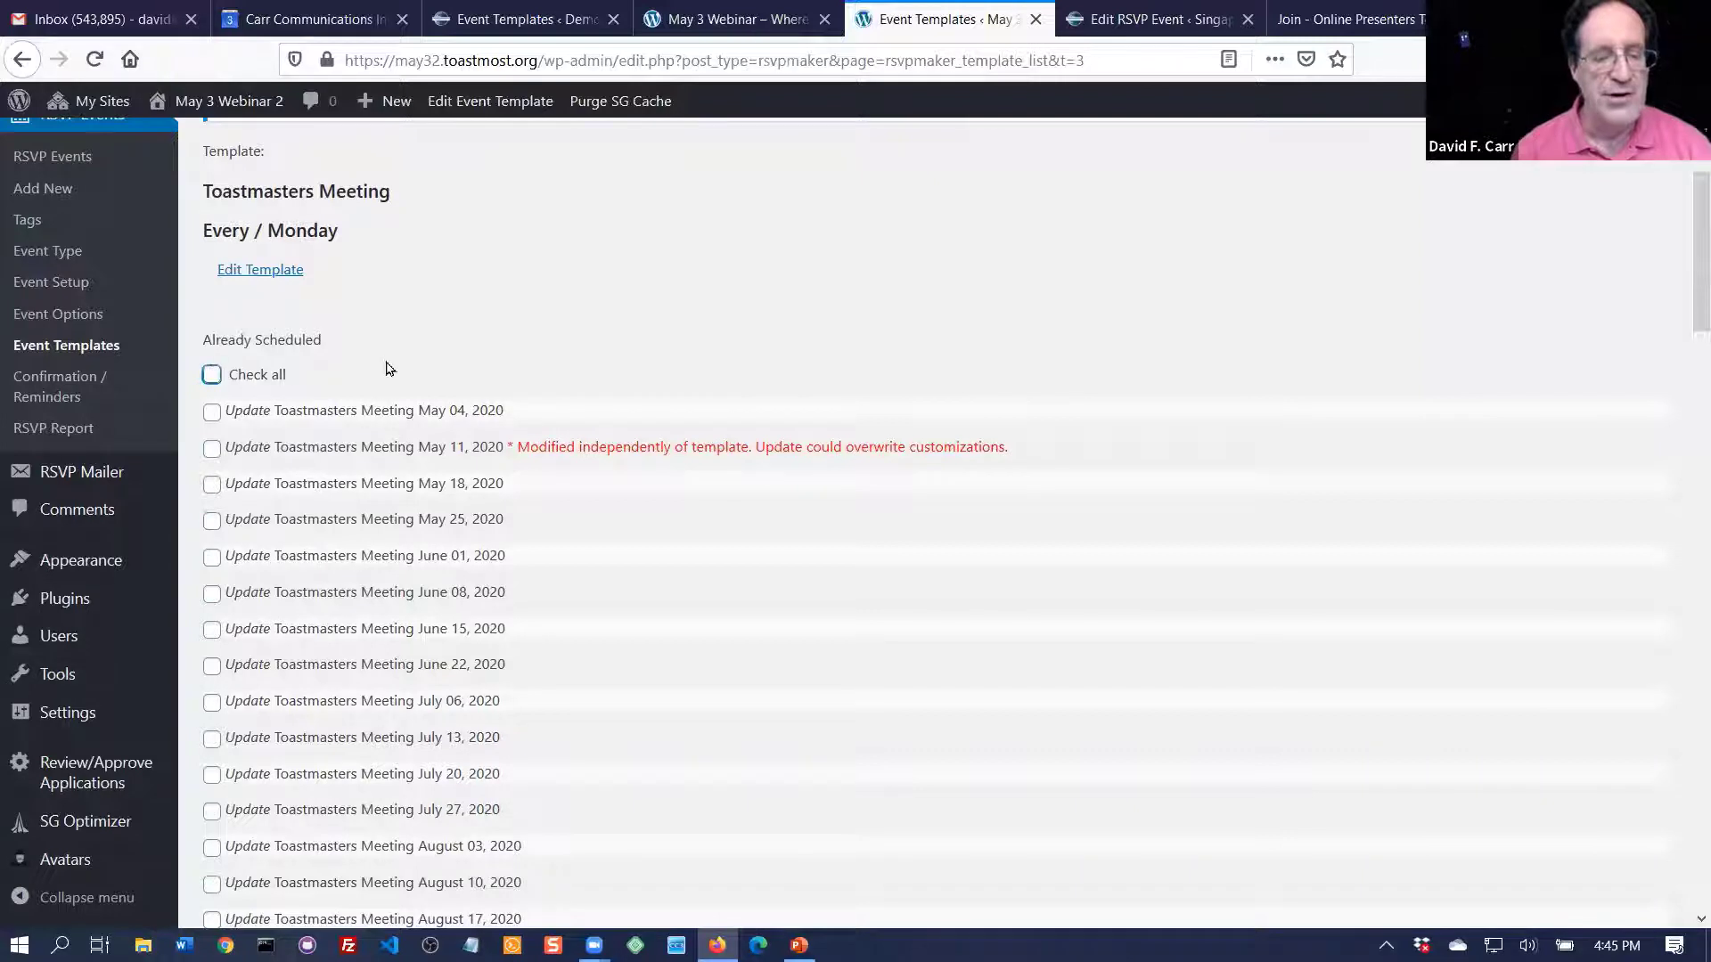
pyautogui.click(213, 377)
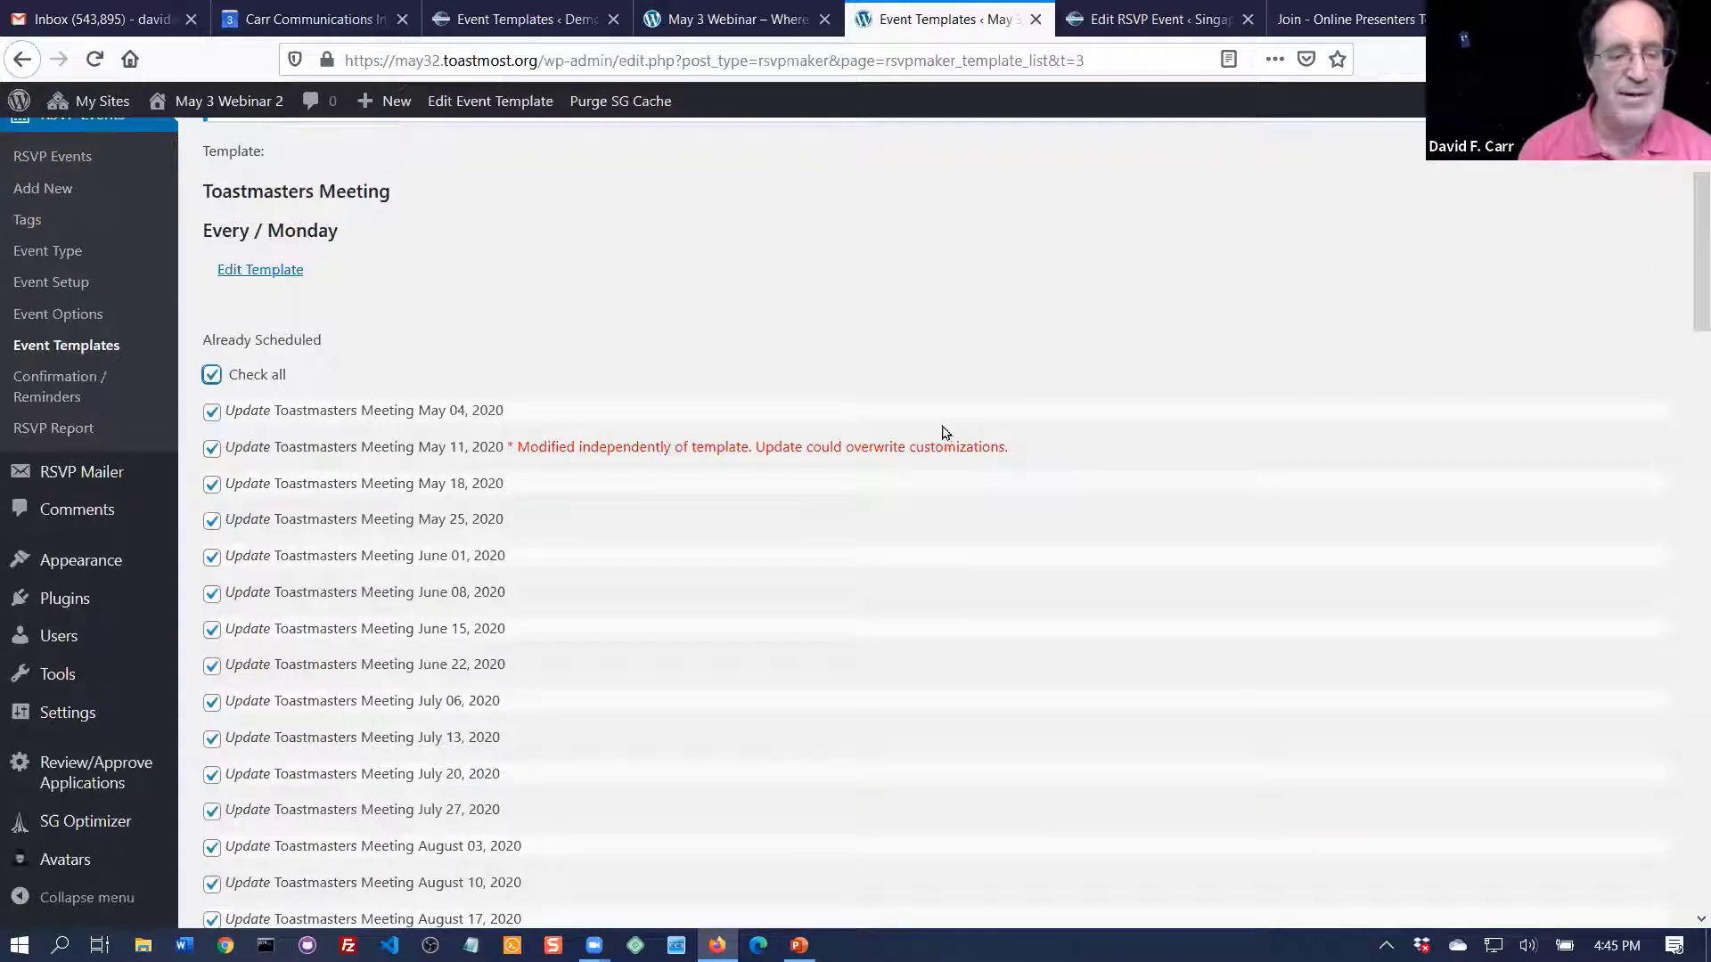
pyautogui.click(211, 450)
pyautogui.scroll(-4, 729, 646)
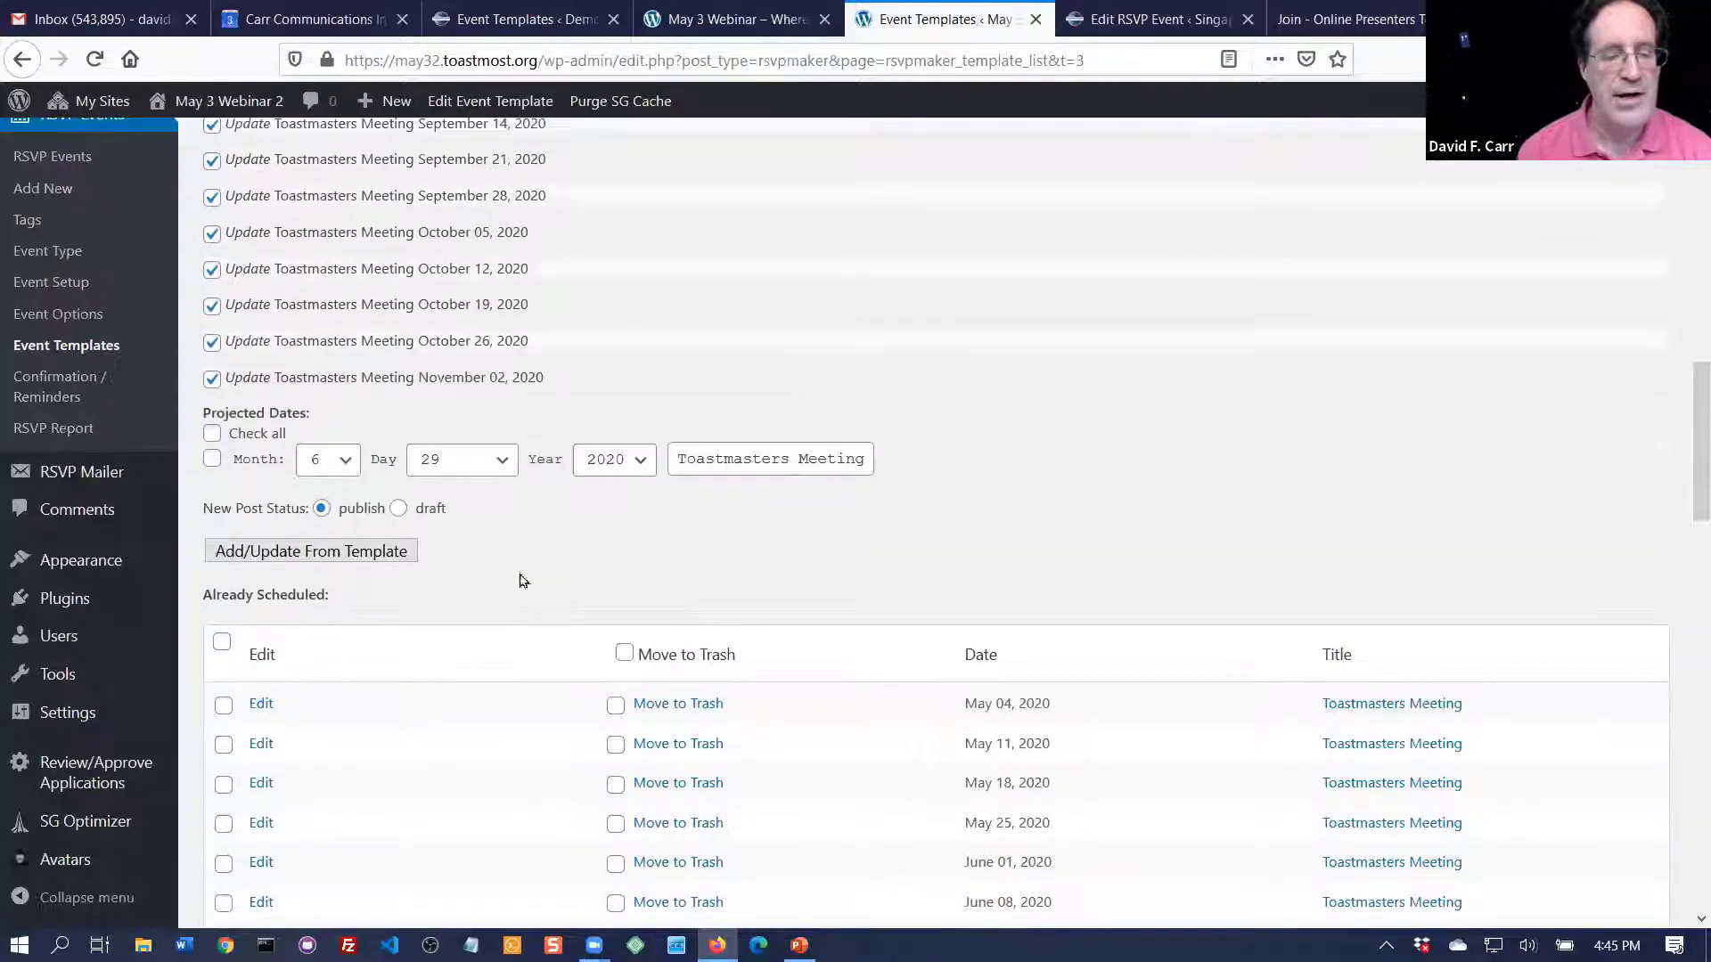
pyautogui.click(313, 554)
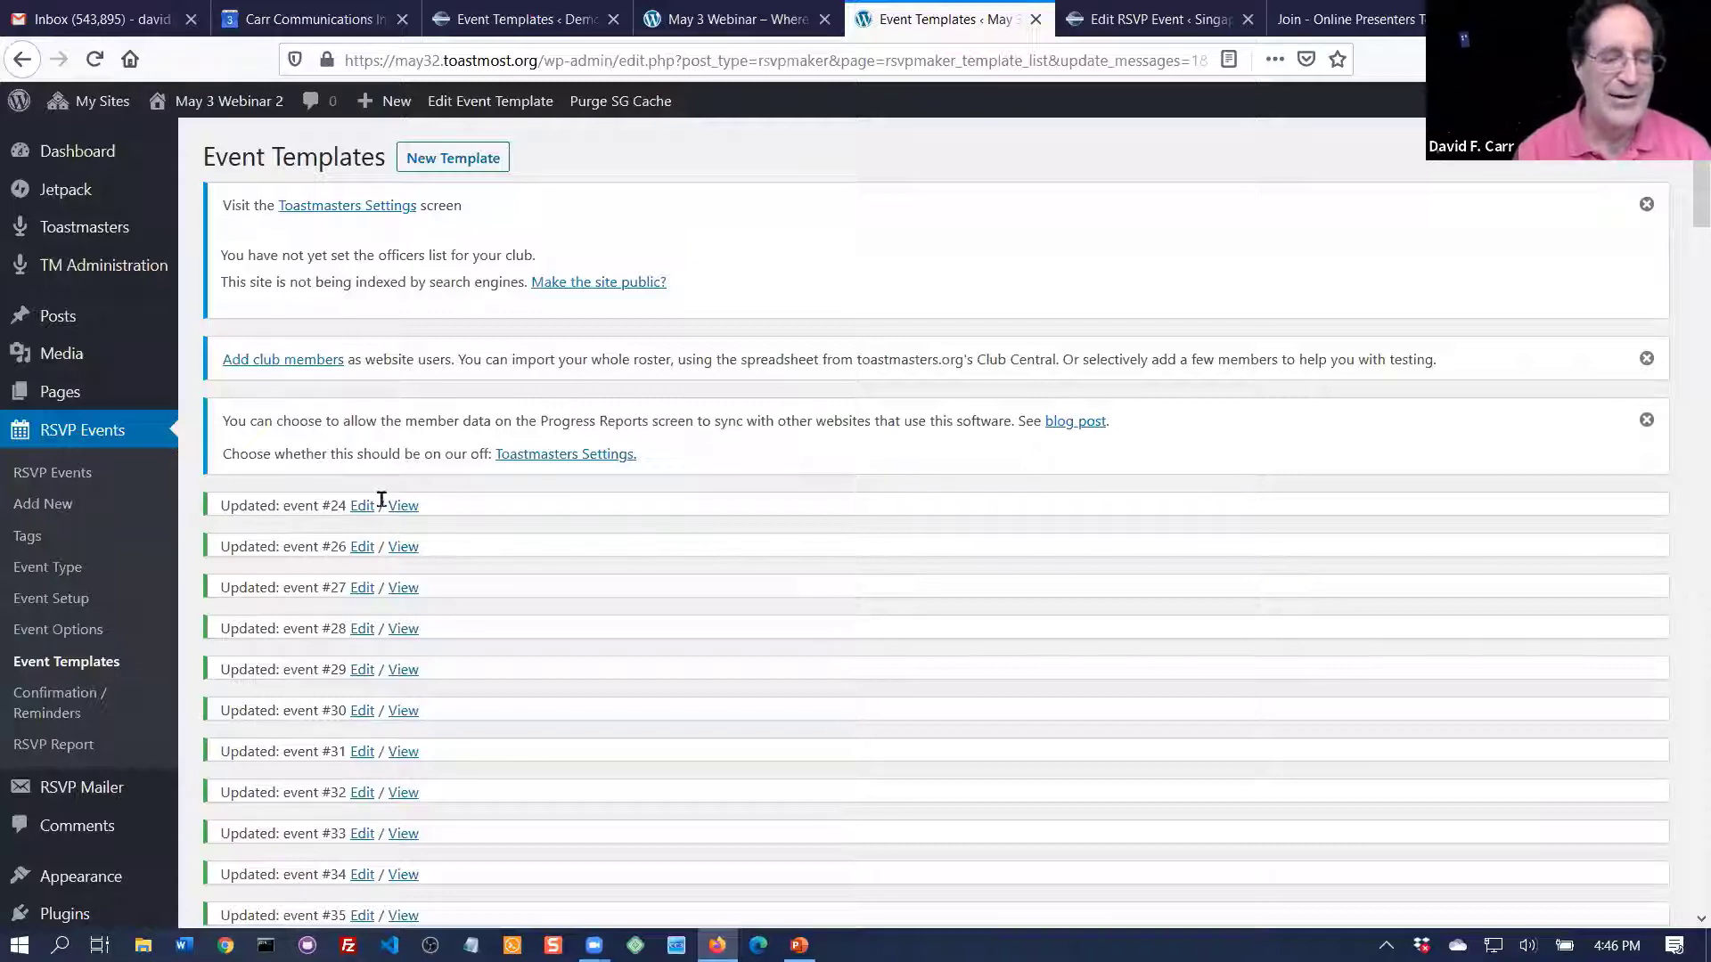
# - View the updated May 4 meeting and check its Speaker slots and other roles on the signup form
pyautogui.click(406, 512)
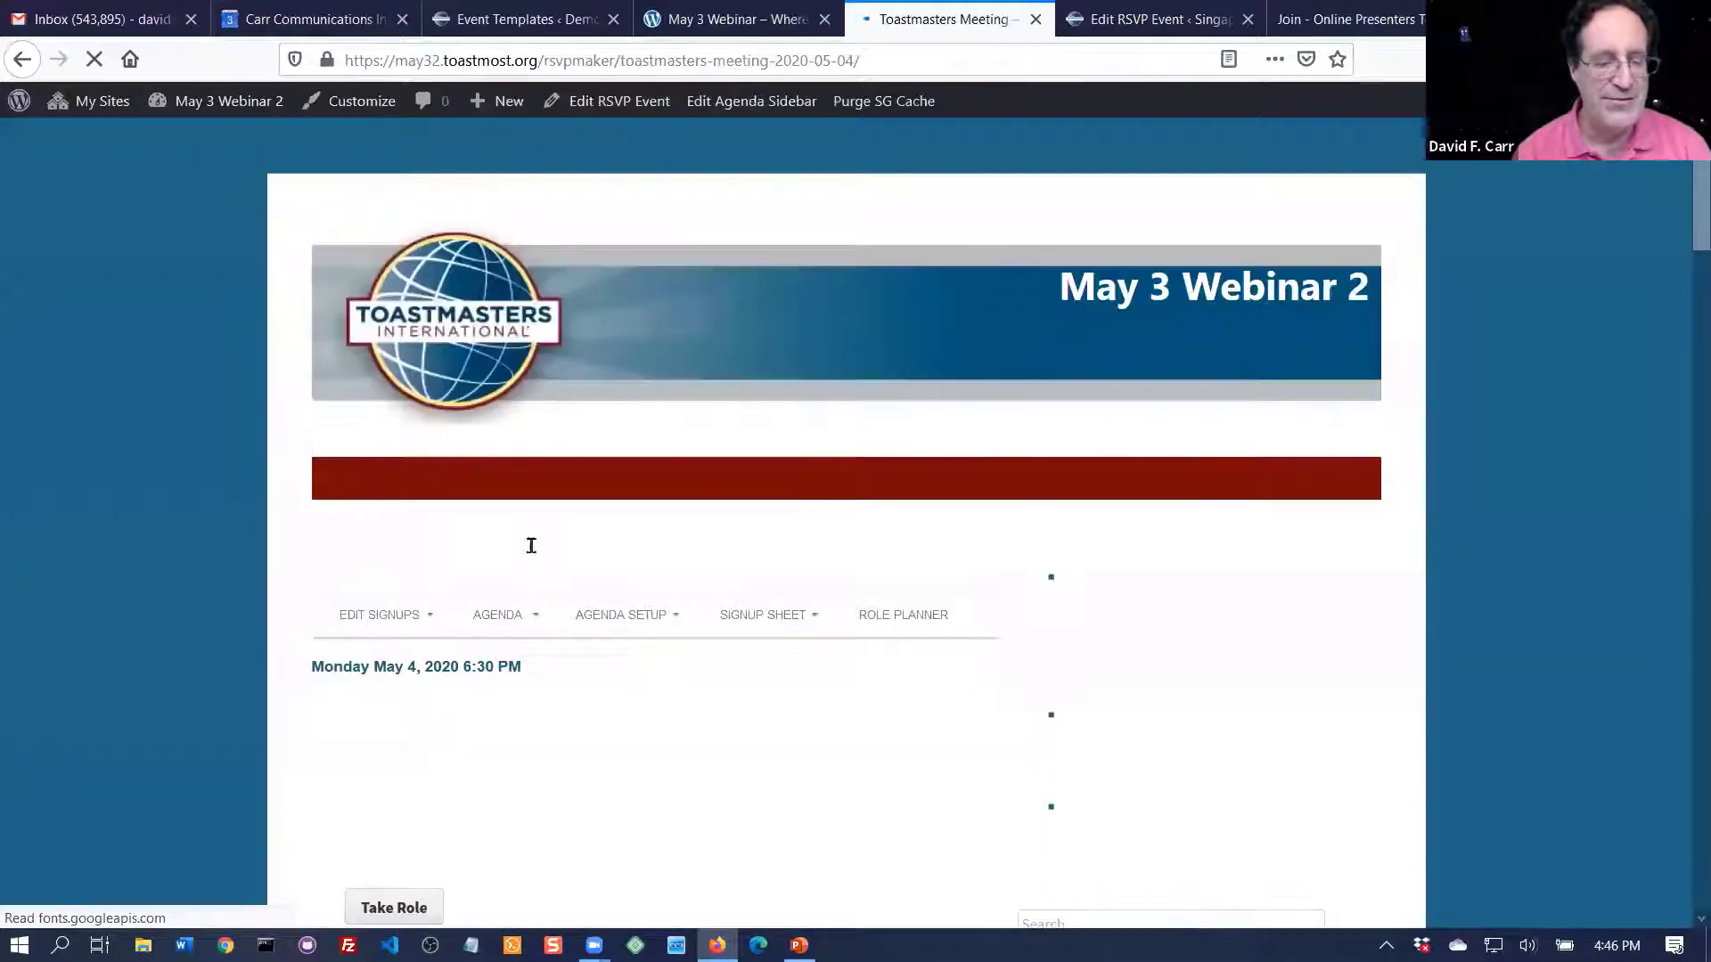
pyautogui.scroll(-13, 185, 586)
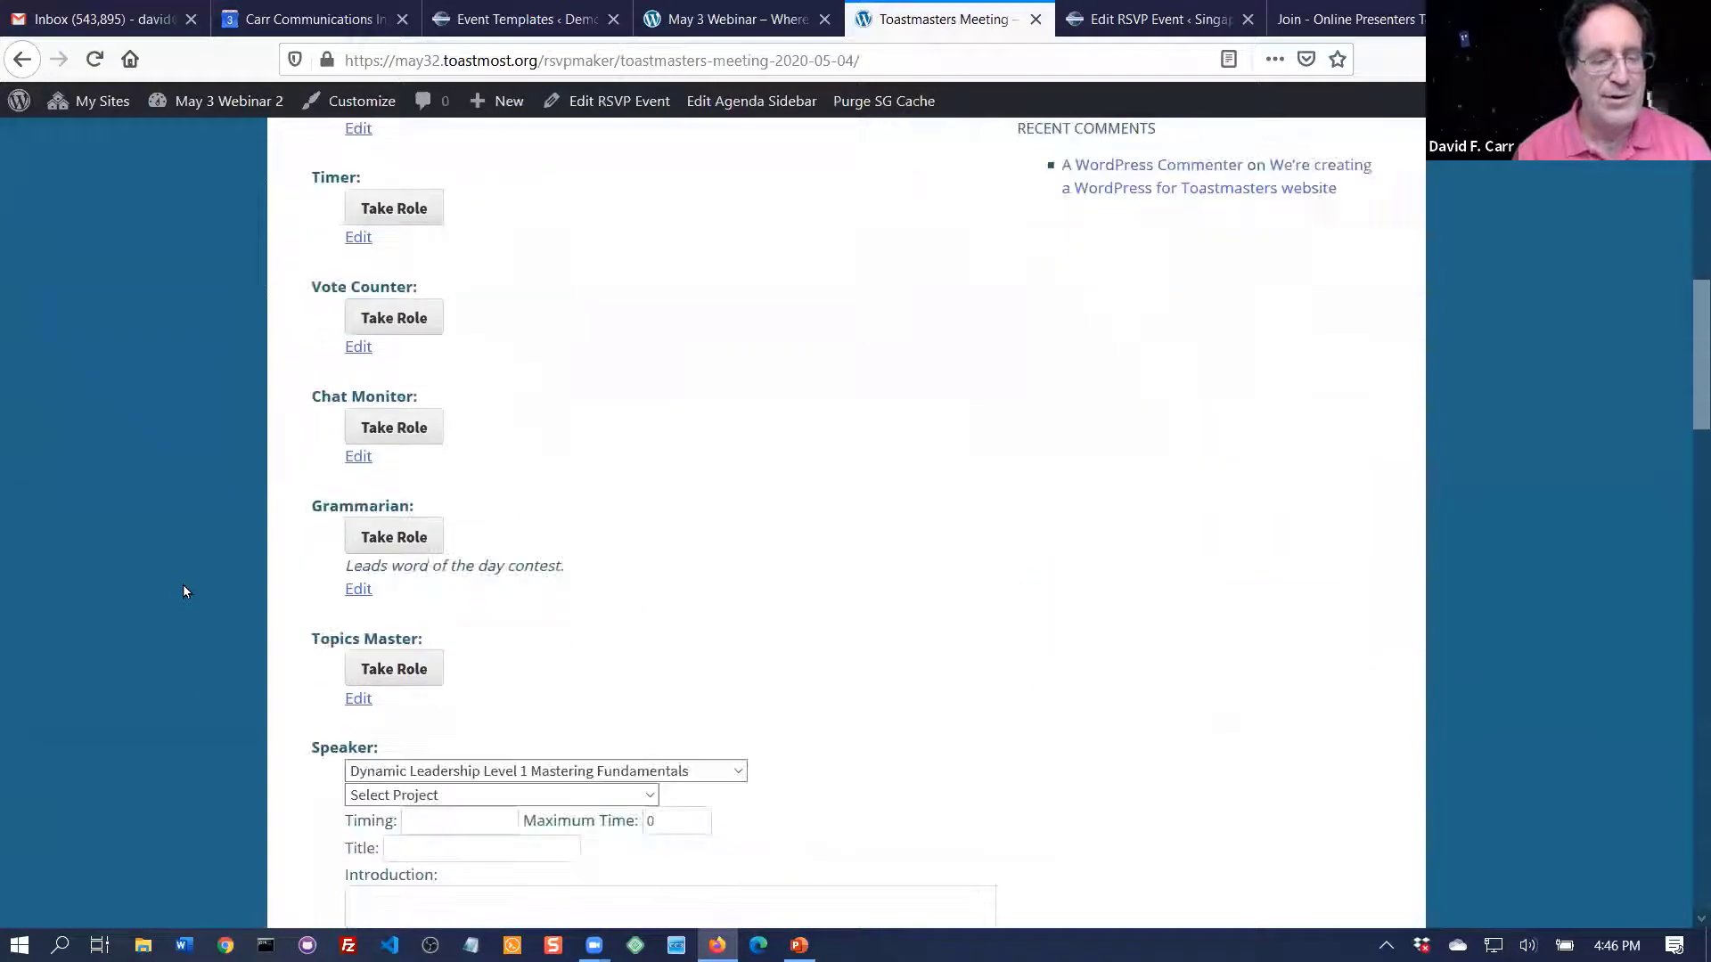
pyautogui.scroll(-8, 181, 592)
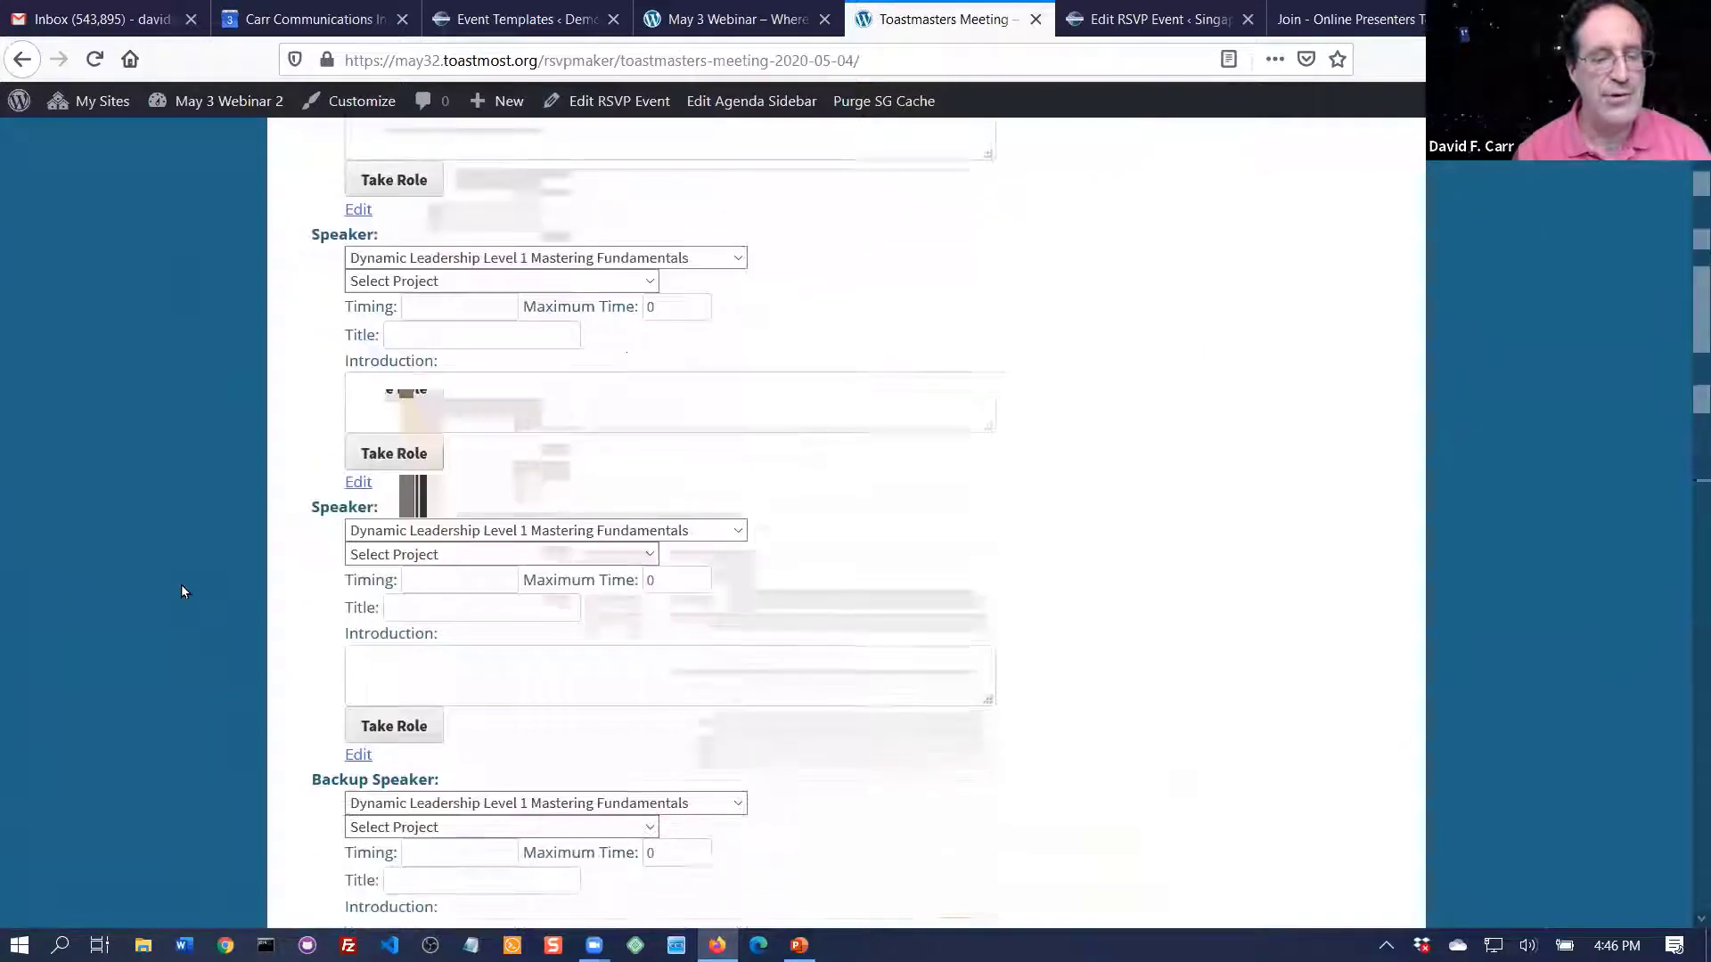
pyautogui.scroll(6, 182, 591)
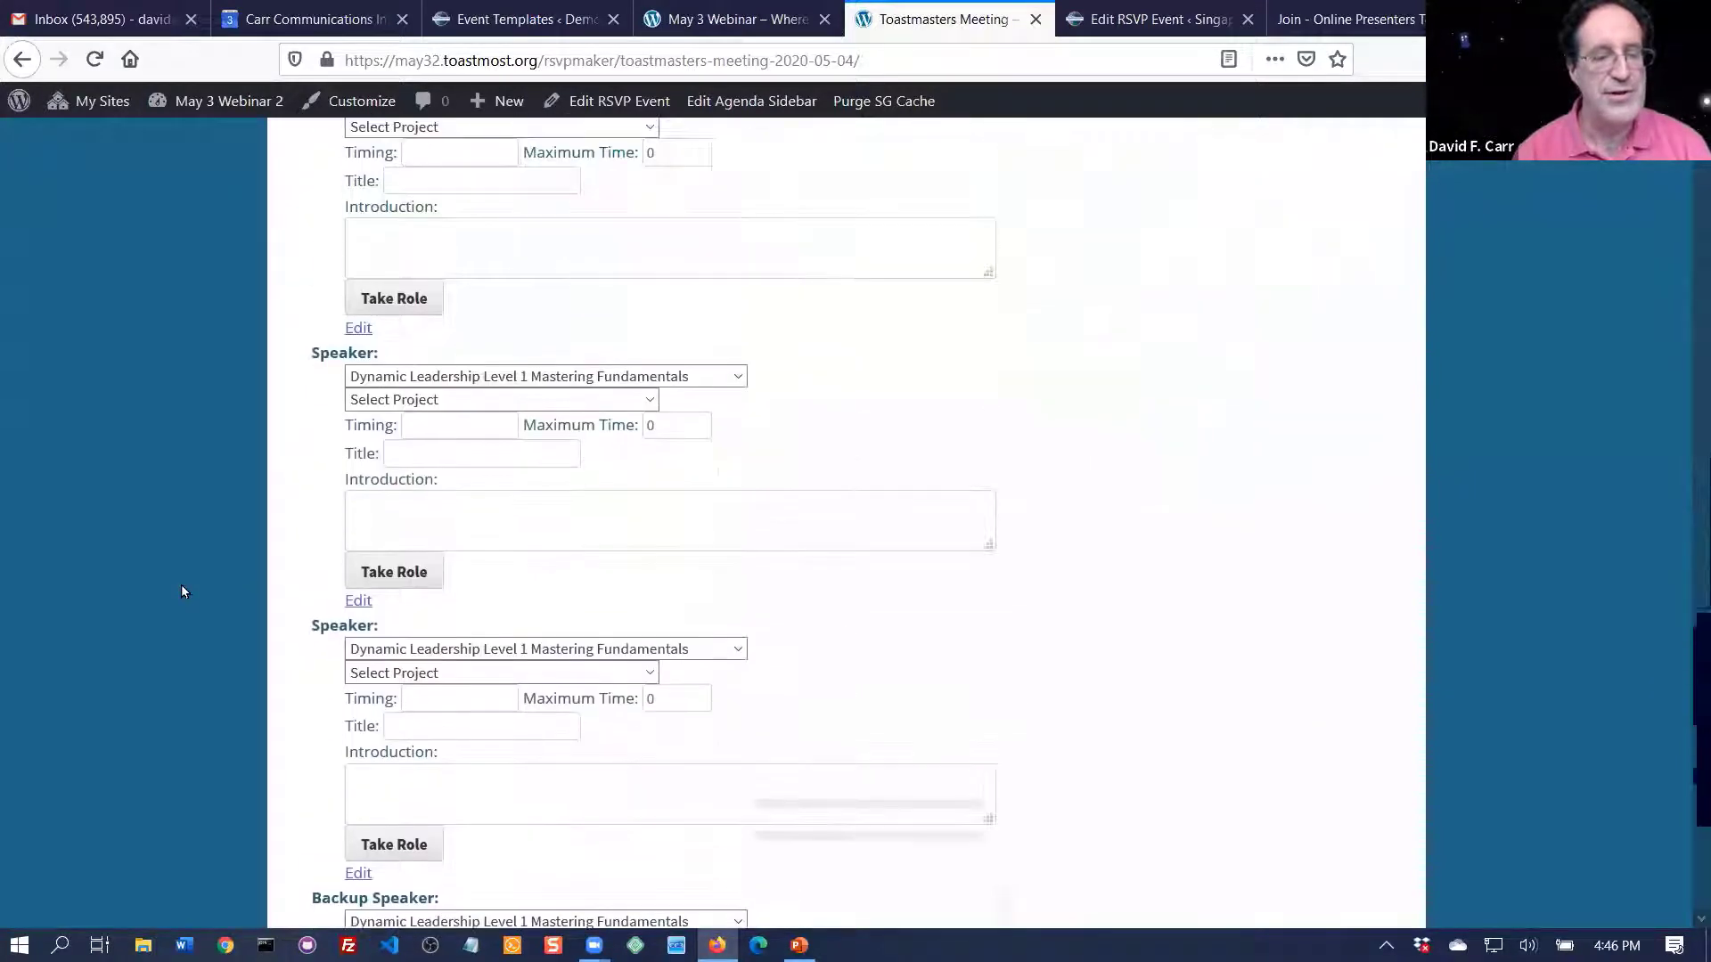
pyautogui.scroll(2, 182, 592)
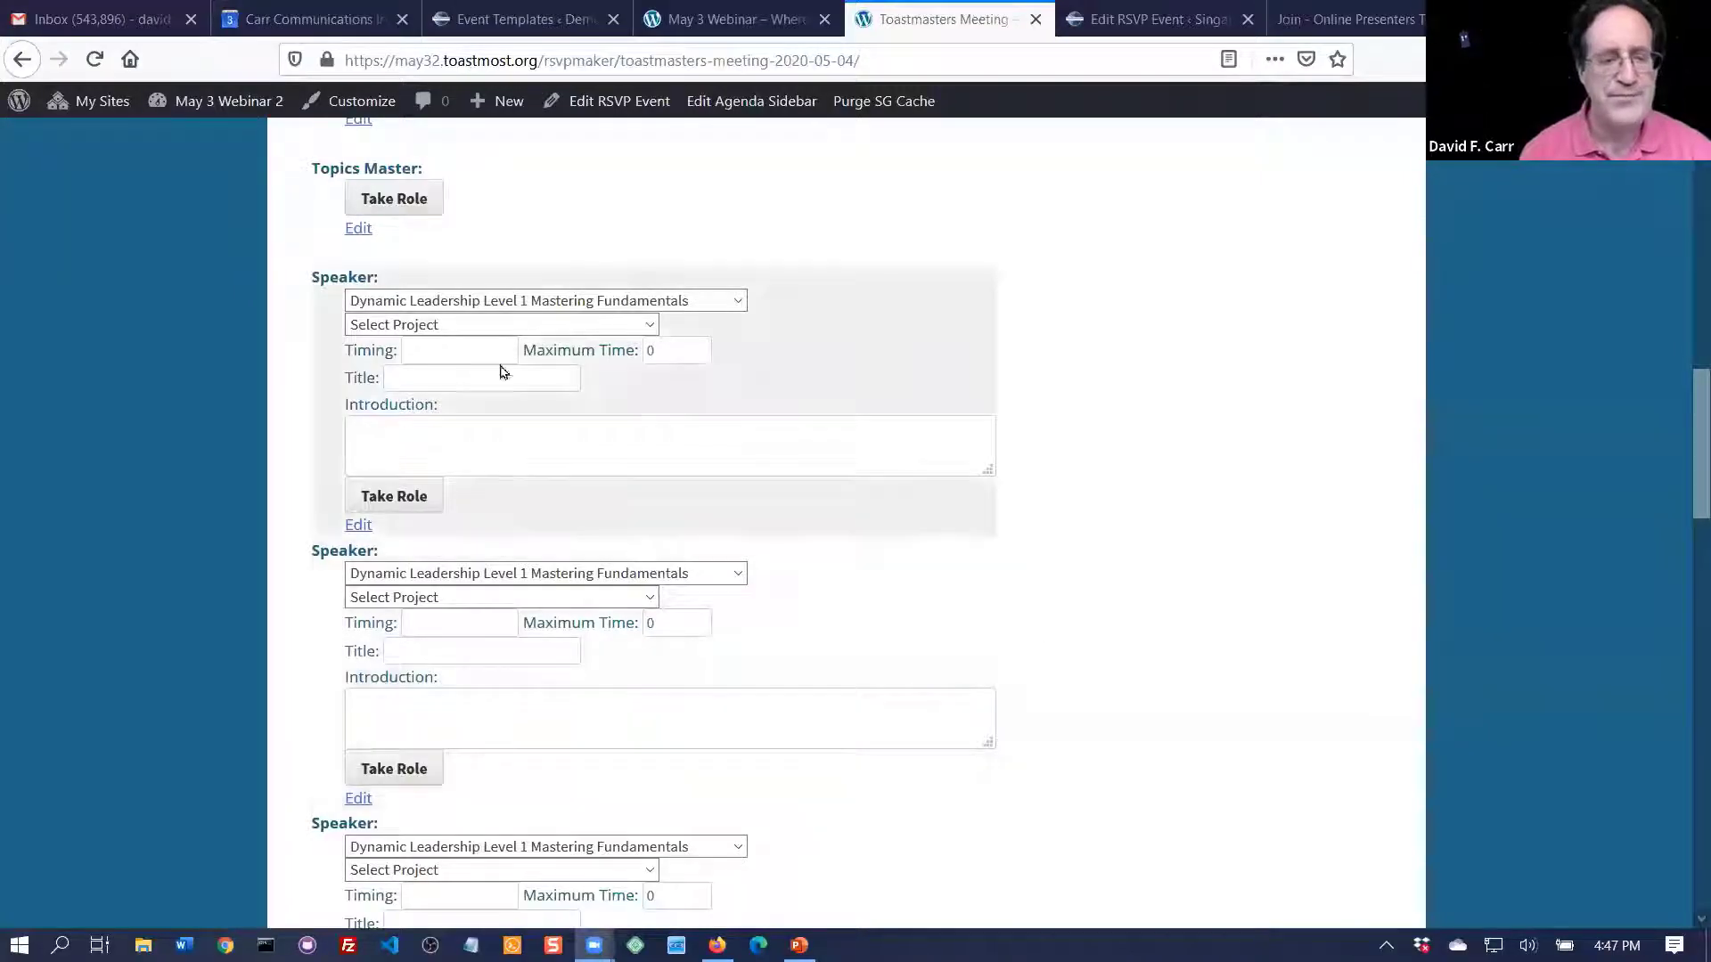
pyautogui.scroll(15, 228, 269)
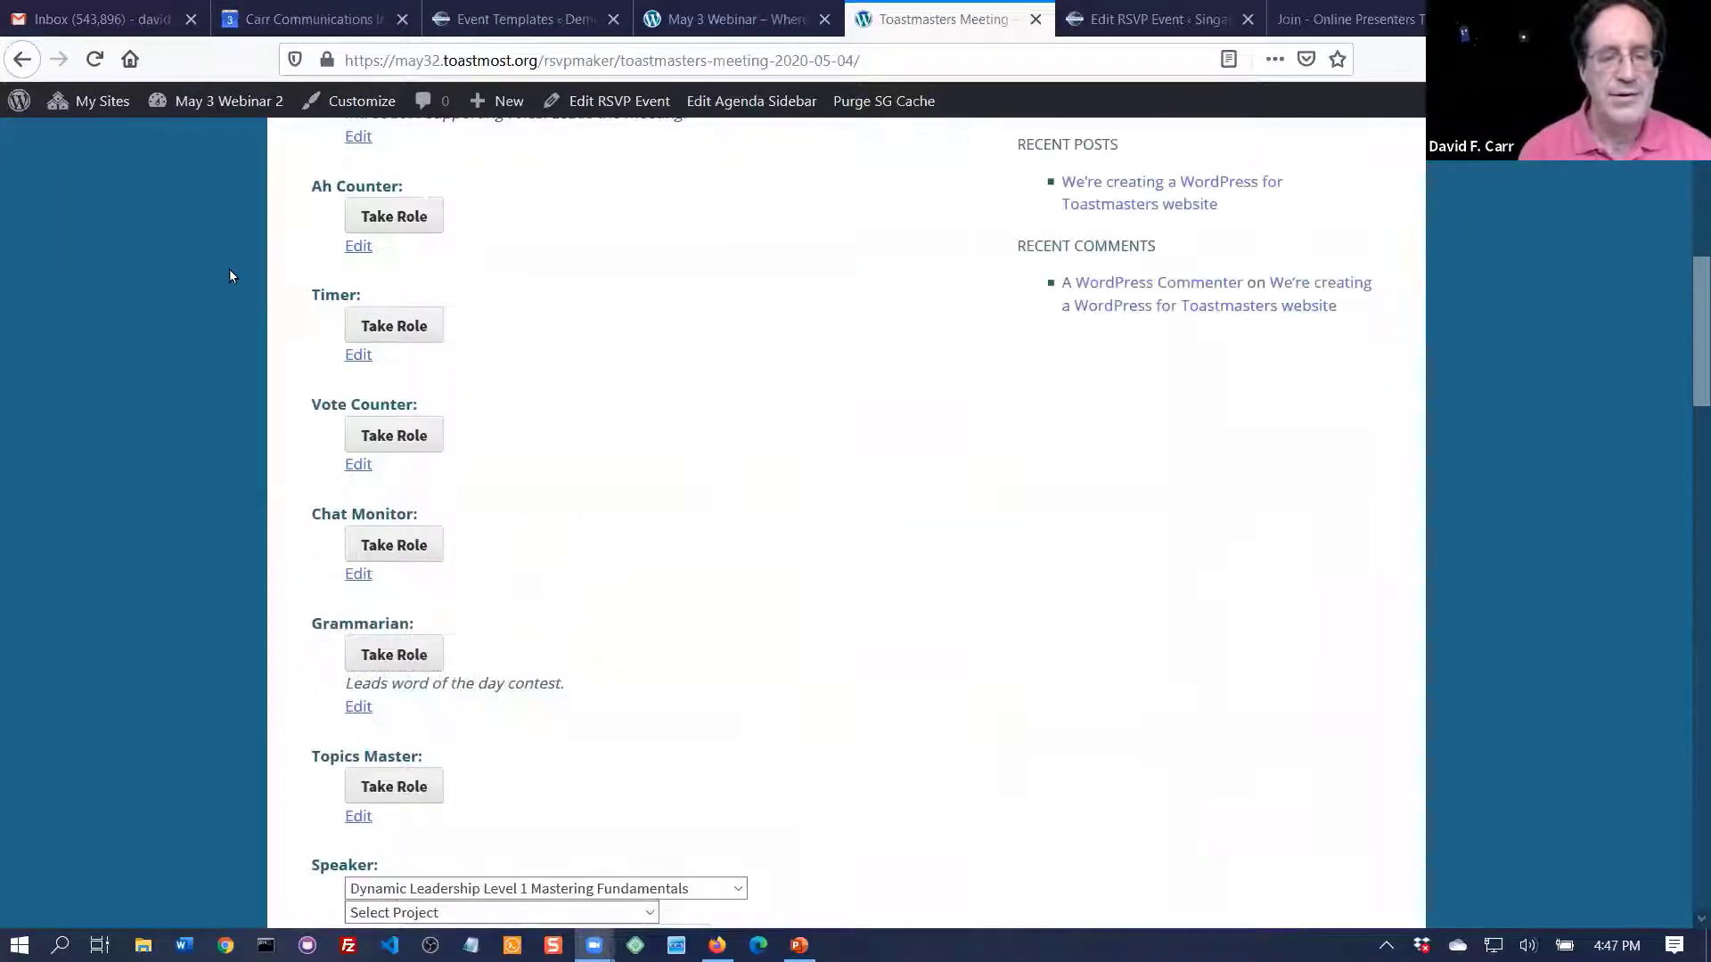
# - View the site's Toastmasters International page and look through its default text and video
pyautogui.scroll(3, 229, 270)
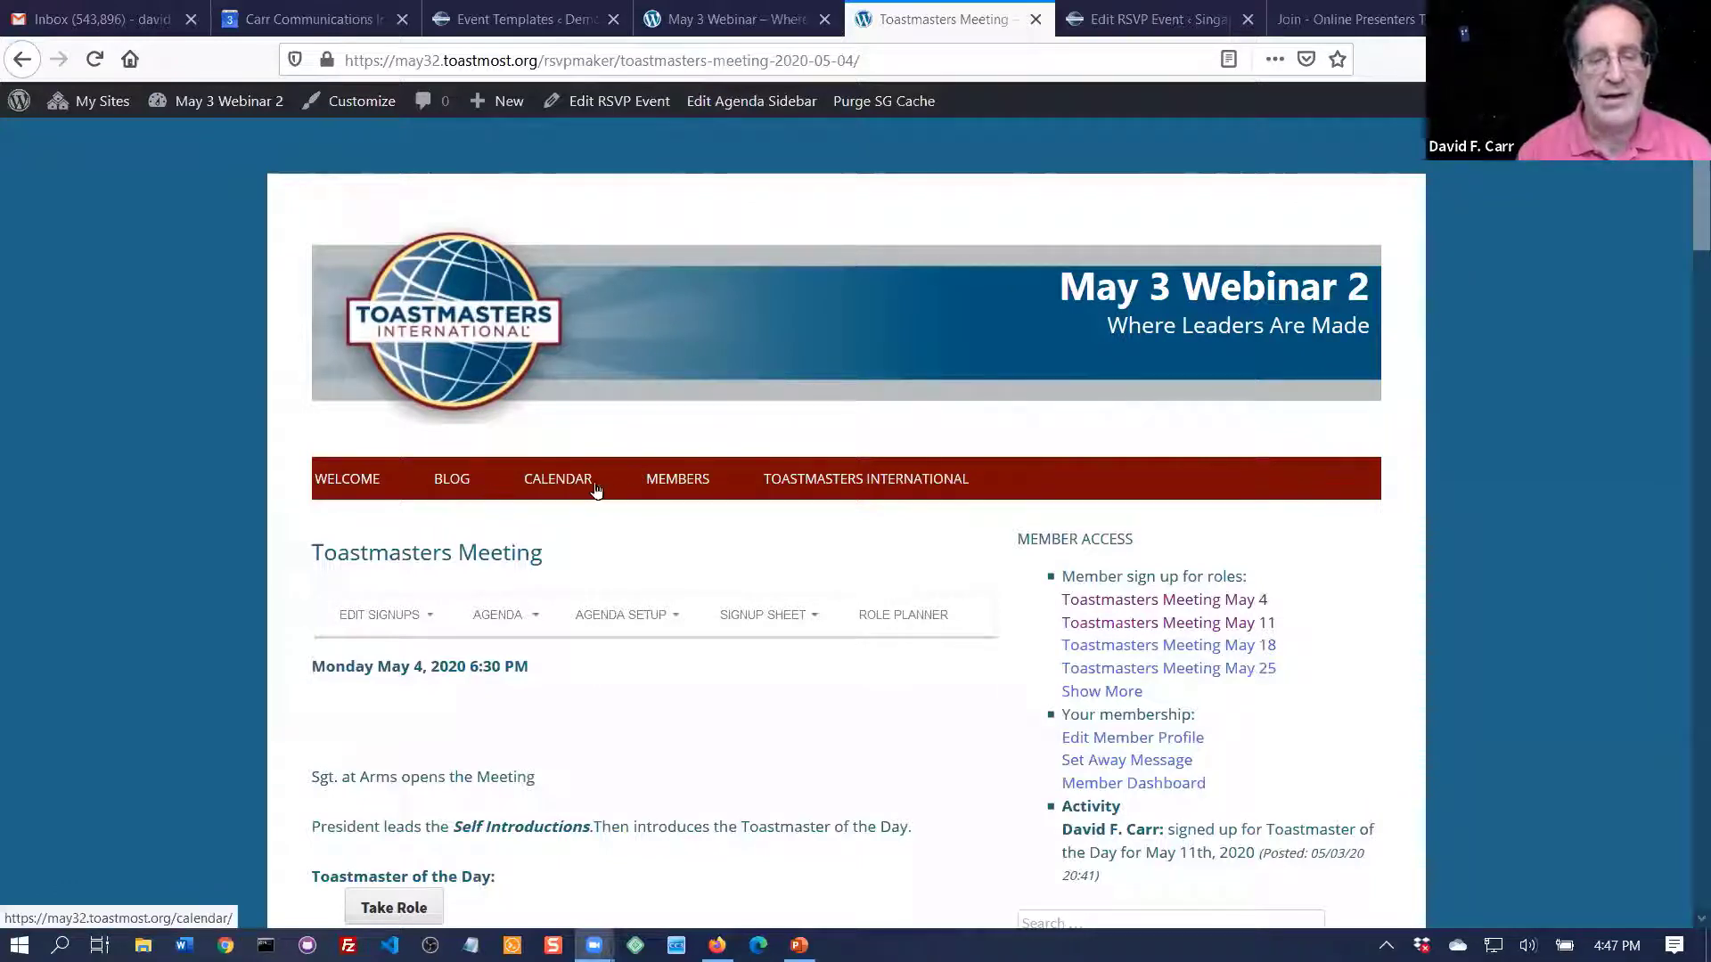
pyautogui.click(901, 483)
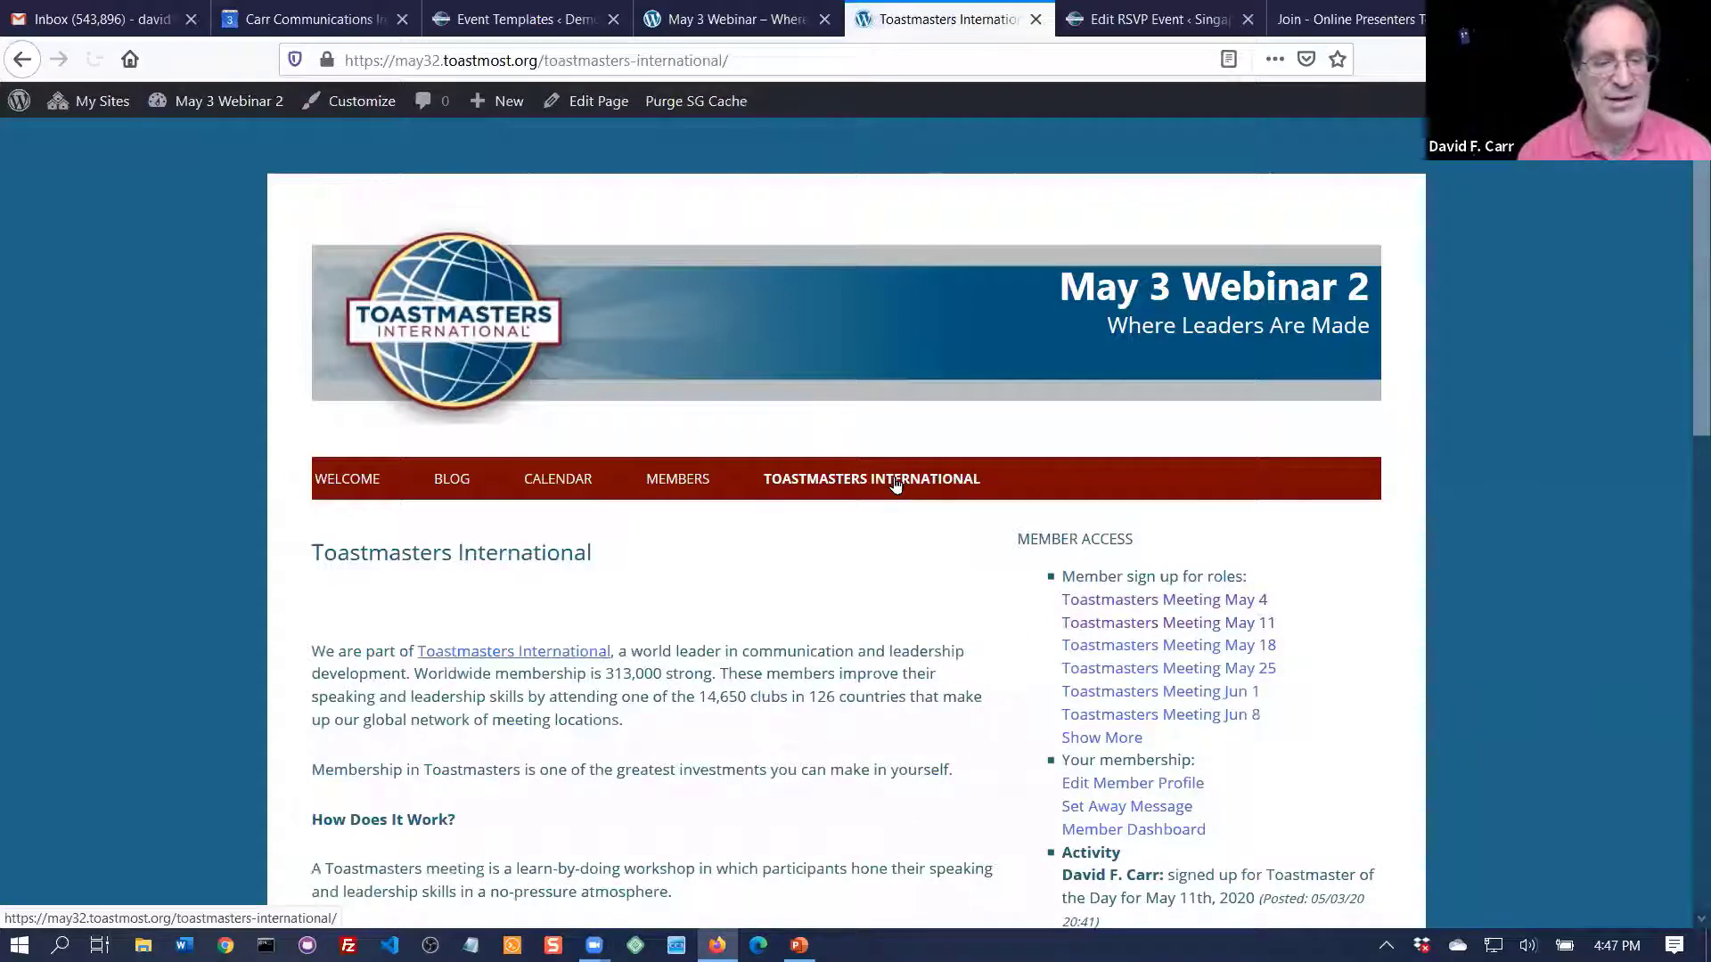
pyautogui.scroll(-5, 817, 542)
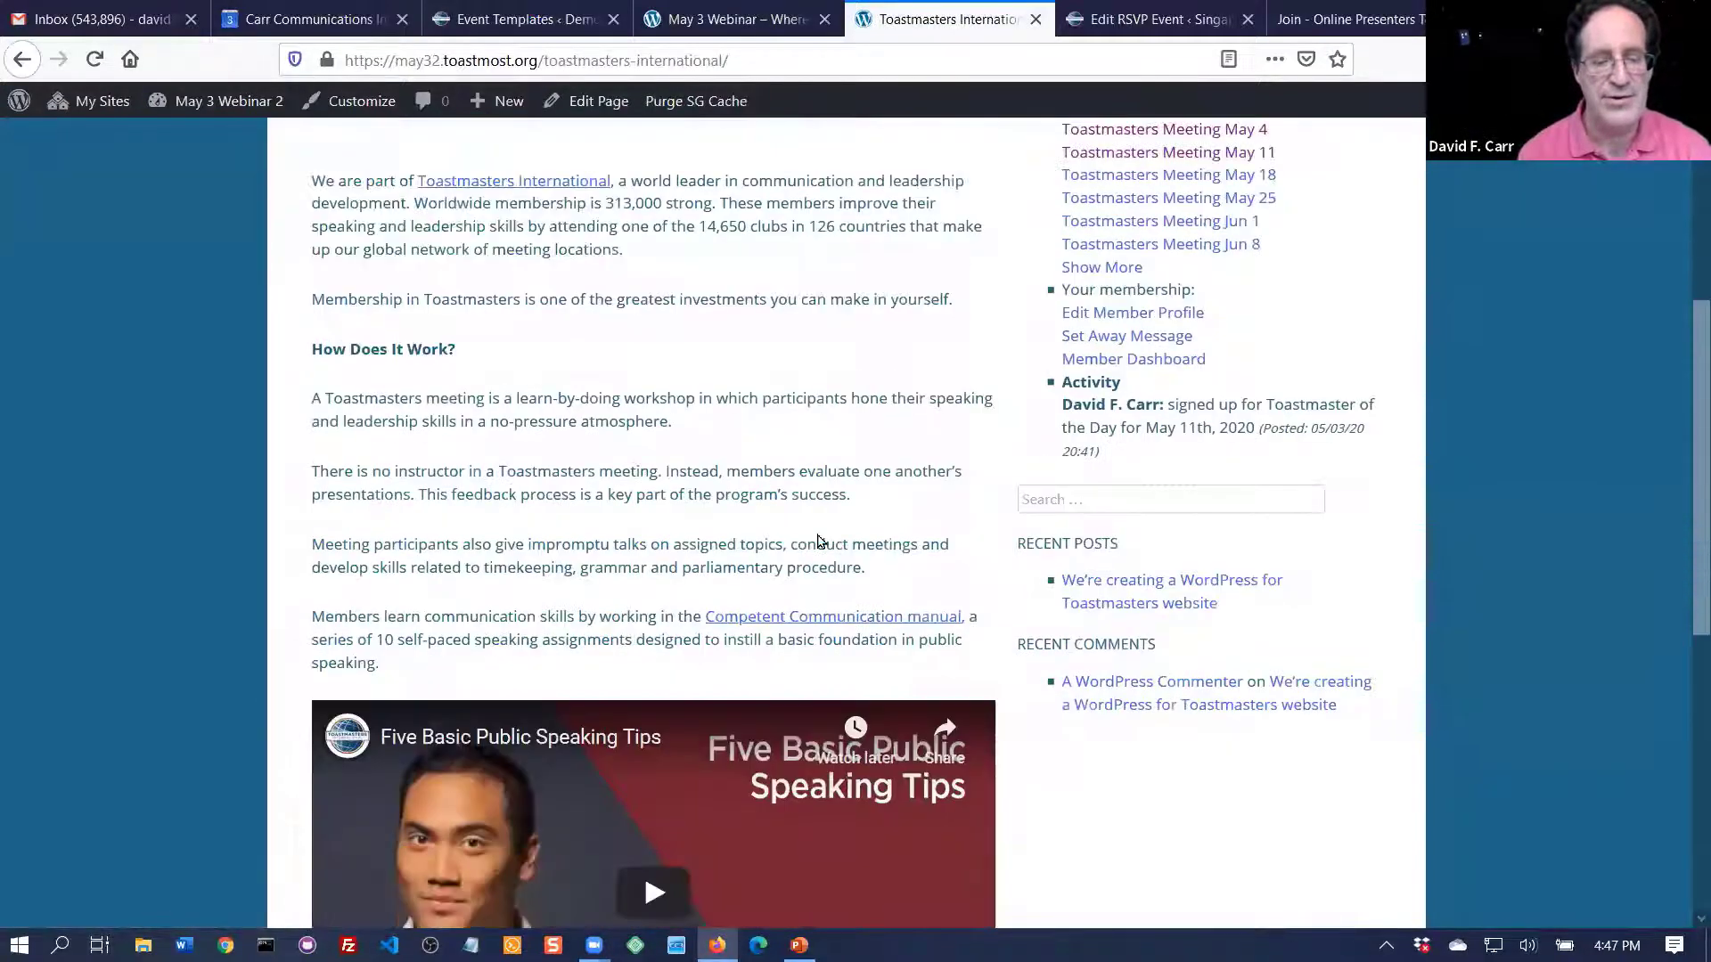
pyautogui.scroll(5, 814, 535)
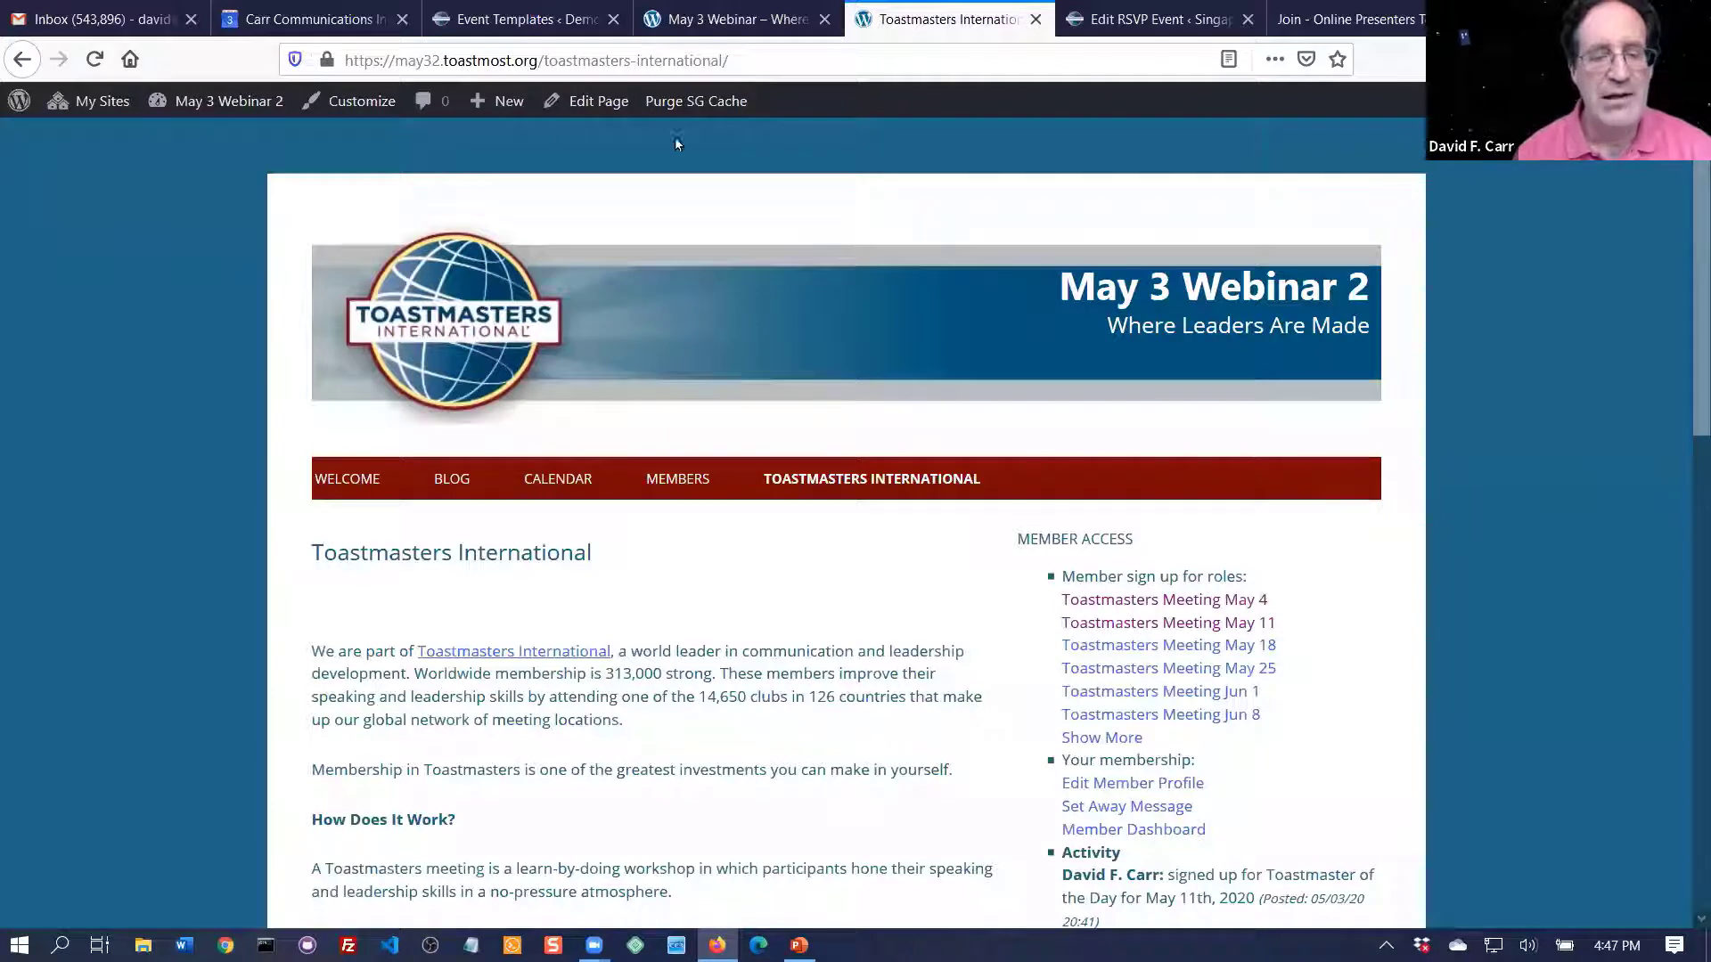
# - Create a new page titled "Special Programs" with the paragraph "Wonderful stuff about special programs."
pyautogui.moveTo(506, 101)
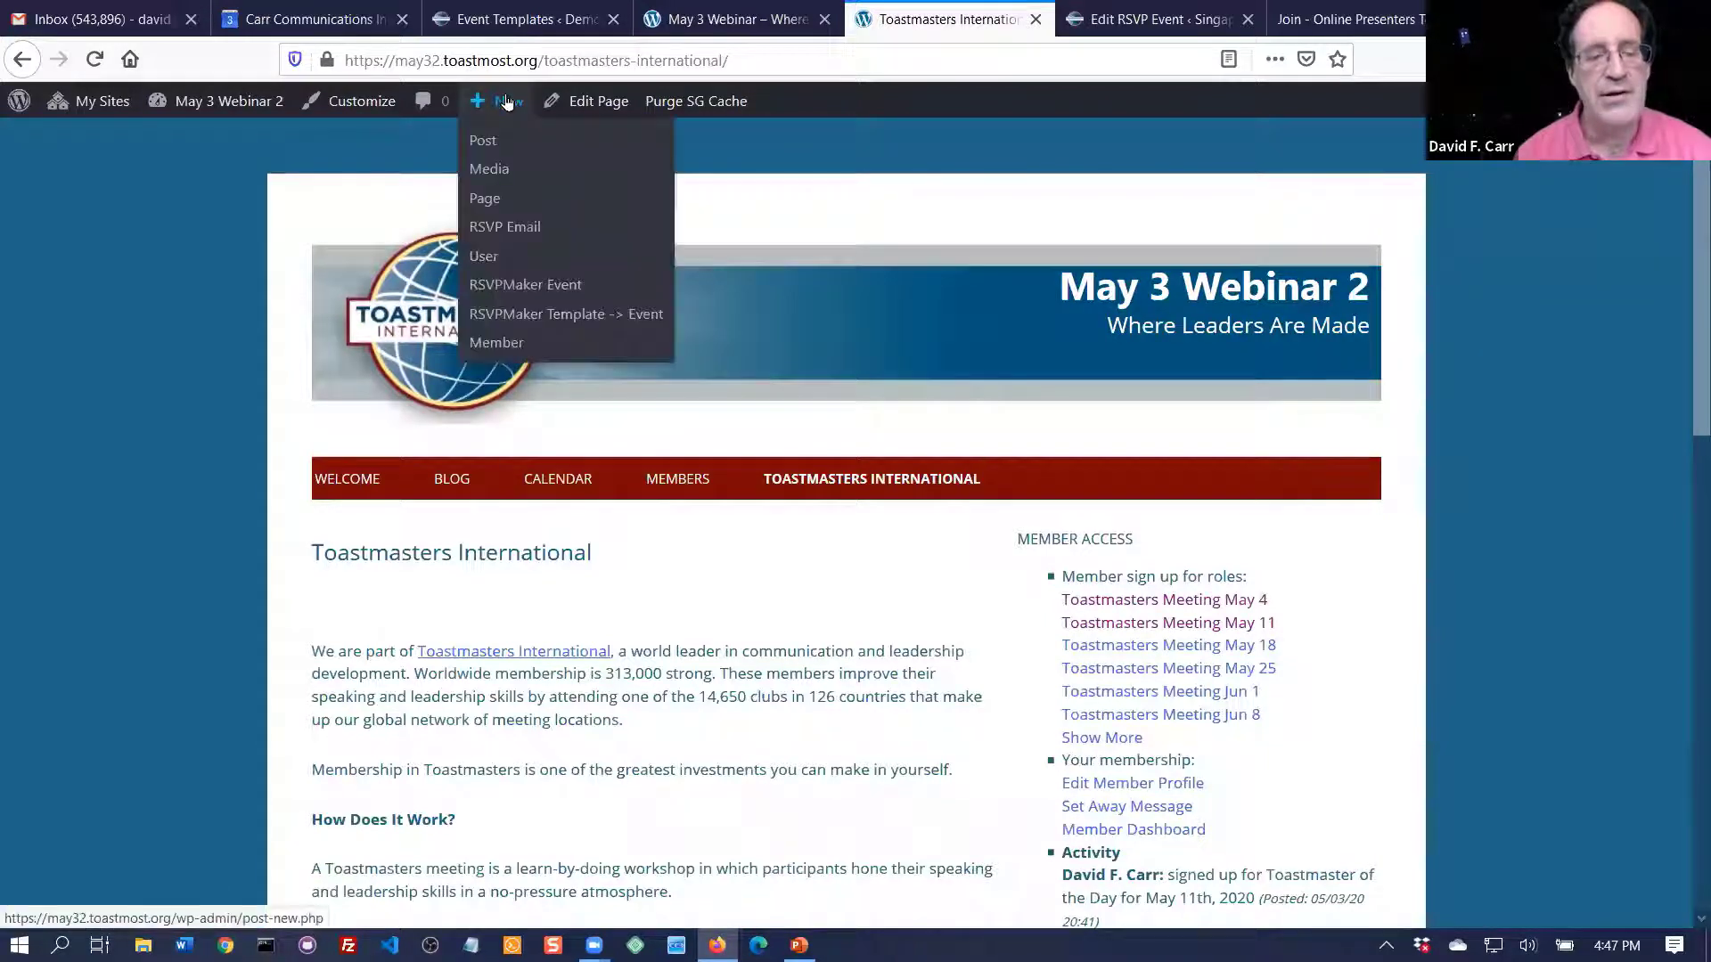
pyautogui.click(479, 199)
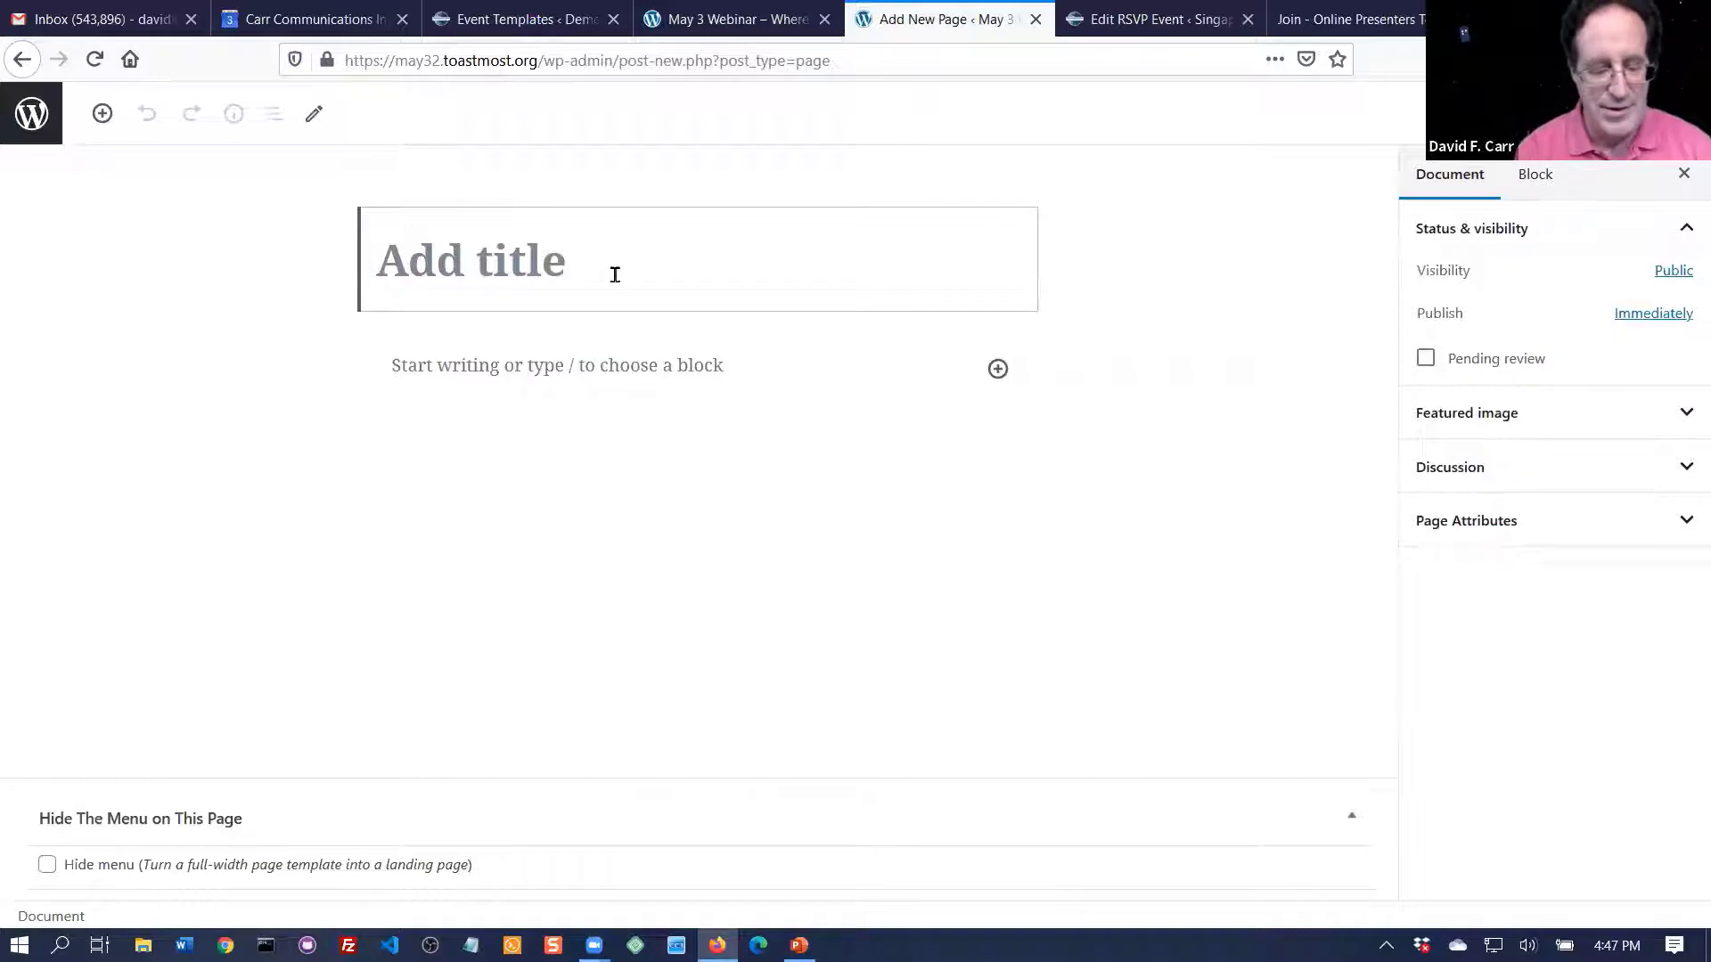
pyautogui.write('Special')
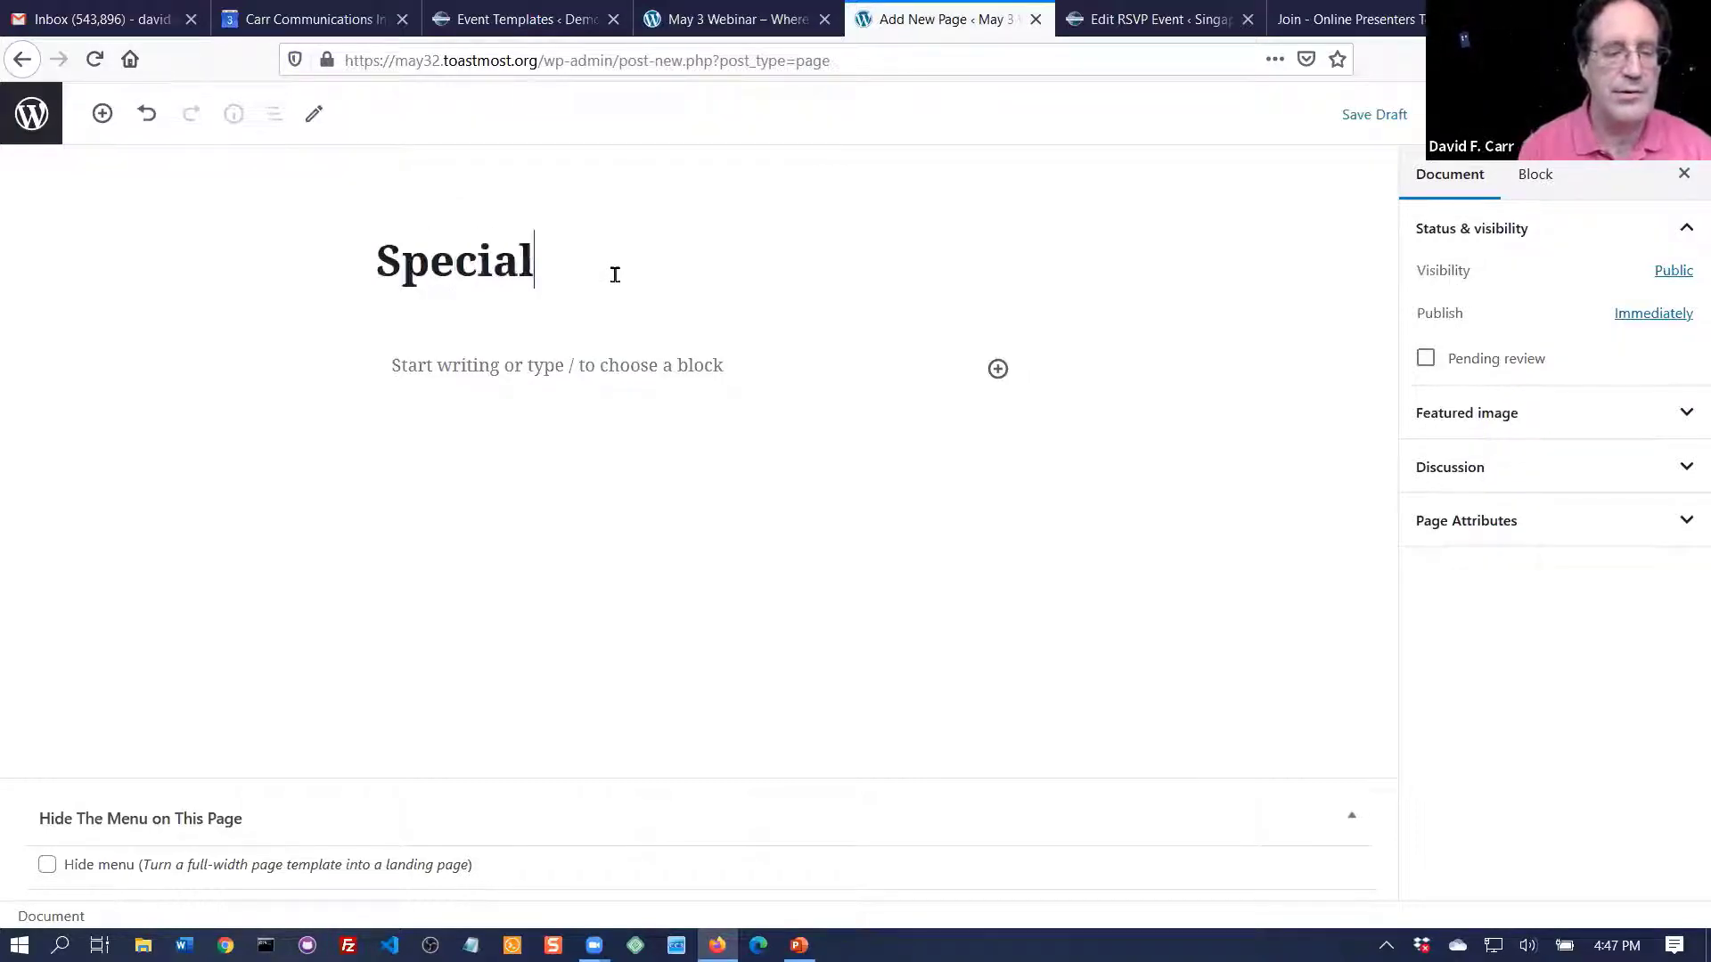
pyautogui.write(' Programs')
pyautogui.press('Return')
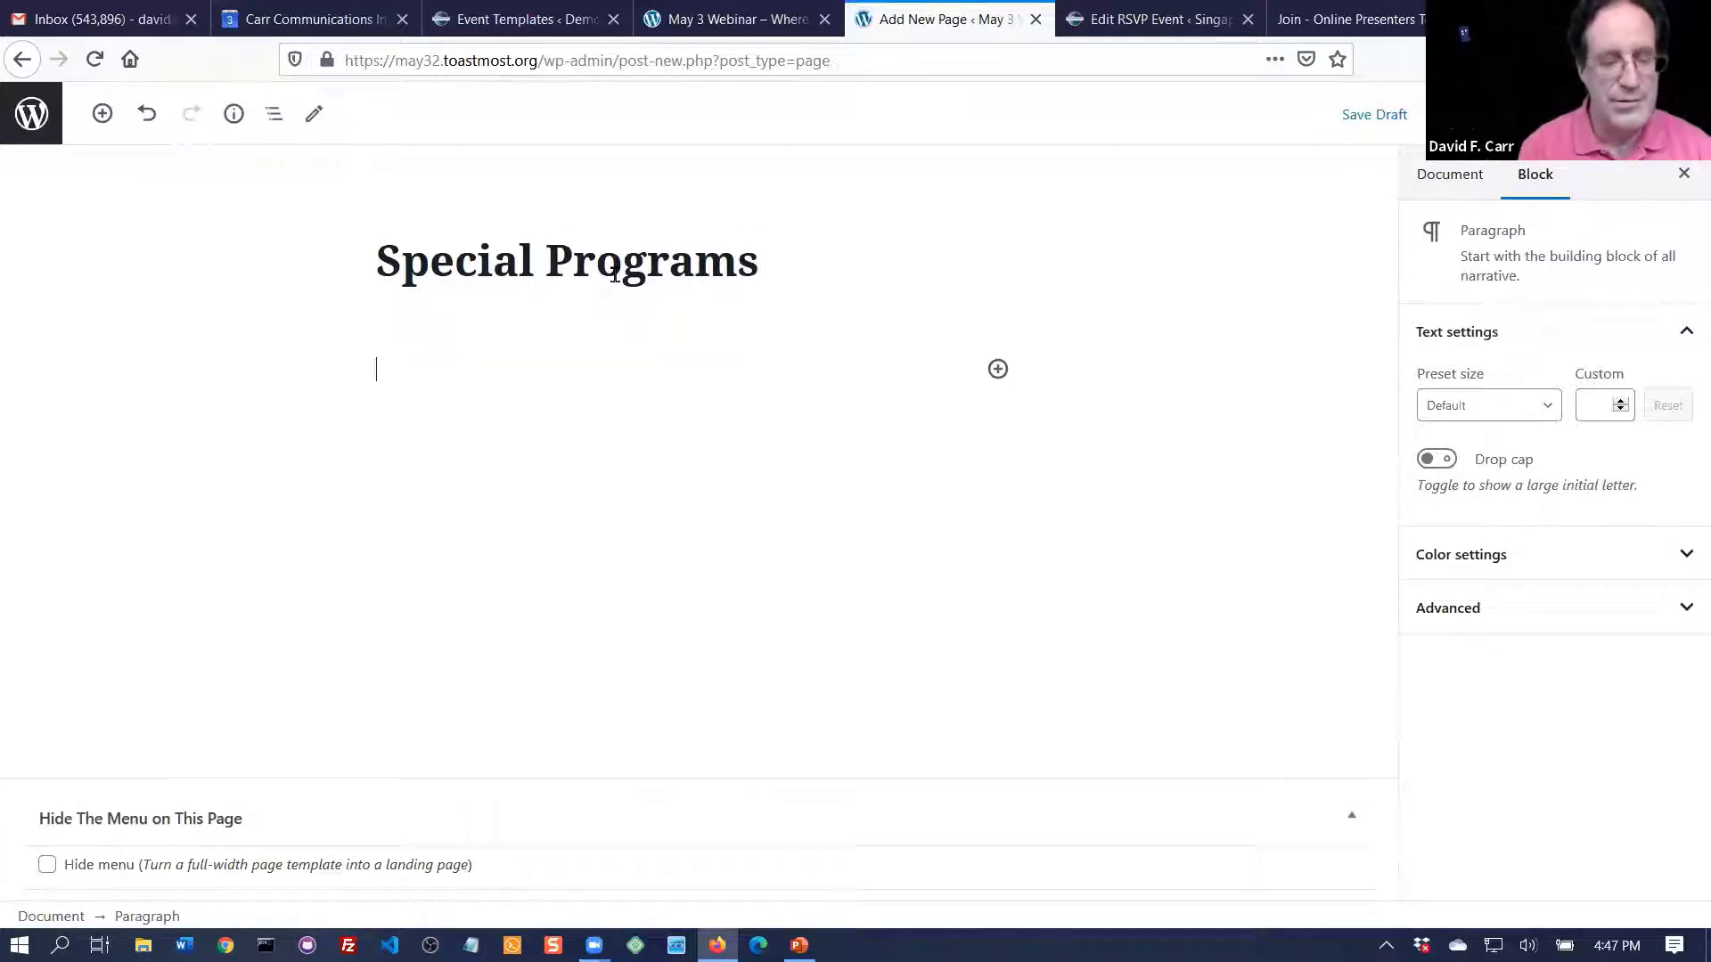
pyautogui.write('Wonderful stuff about special pro')
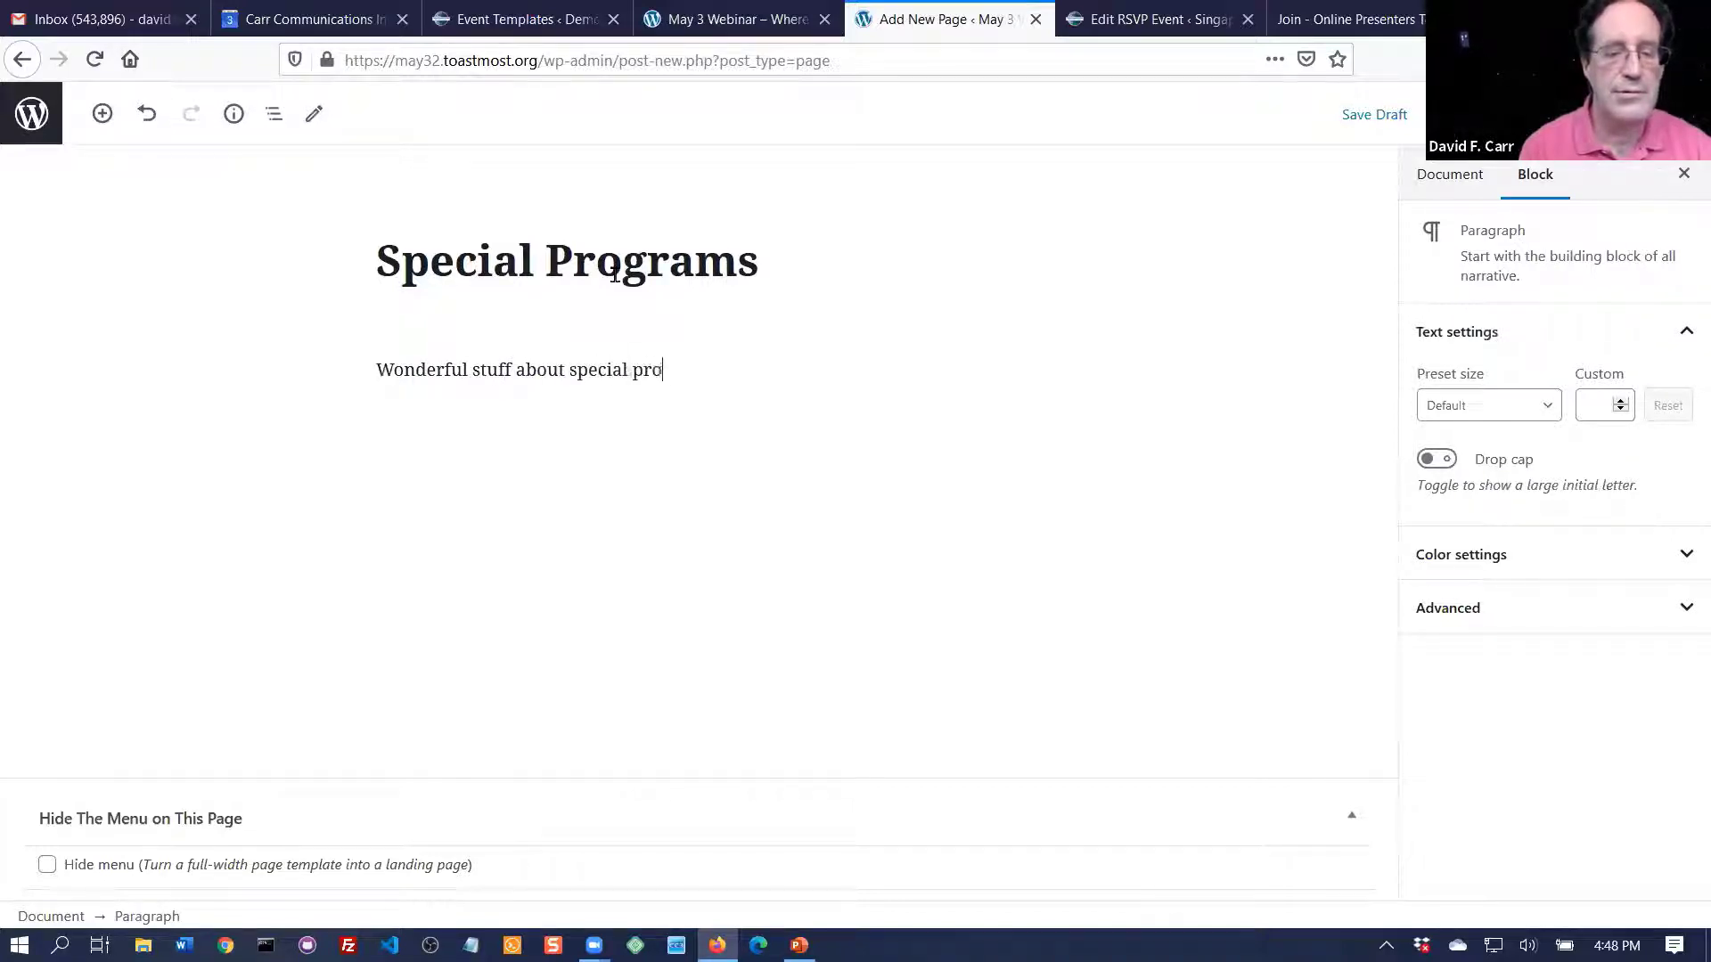
pyautogui.write('grams.')
pyautogui.press('Return')
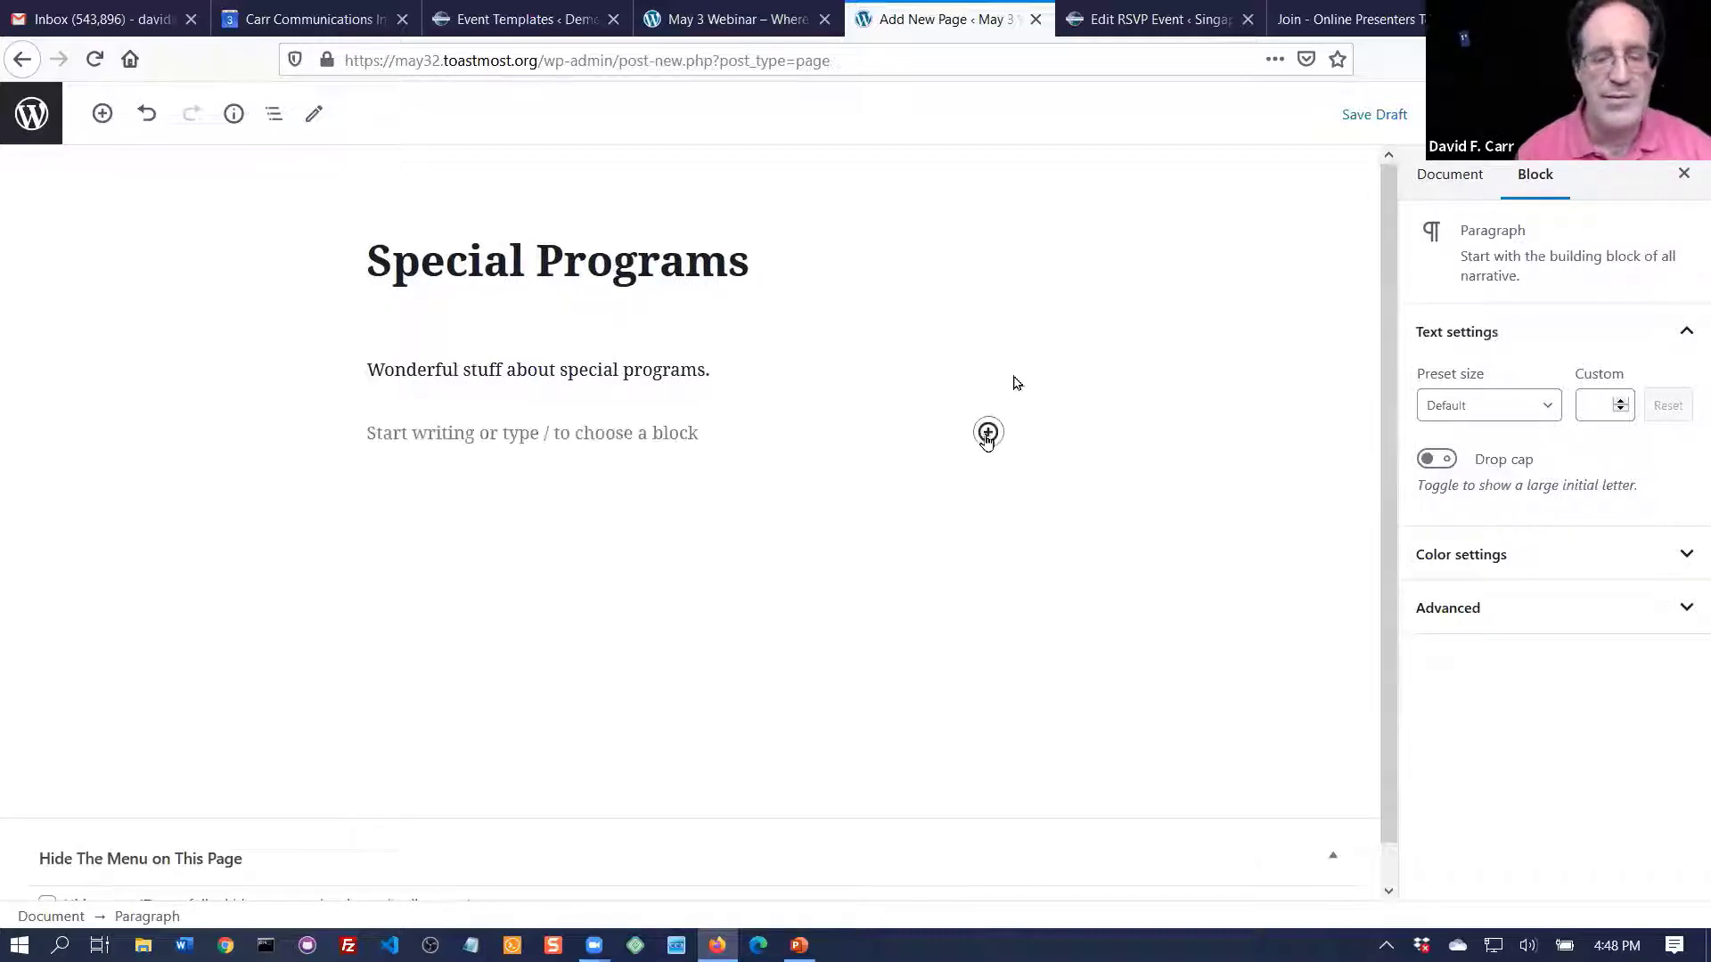
# - Insert an Image block below the paragraph and upload a graduation photo from the Pictures folder into it
pyautogui.click(732, 19)
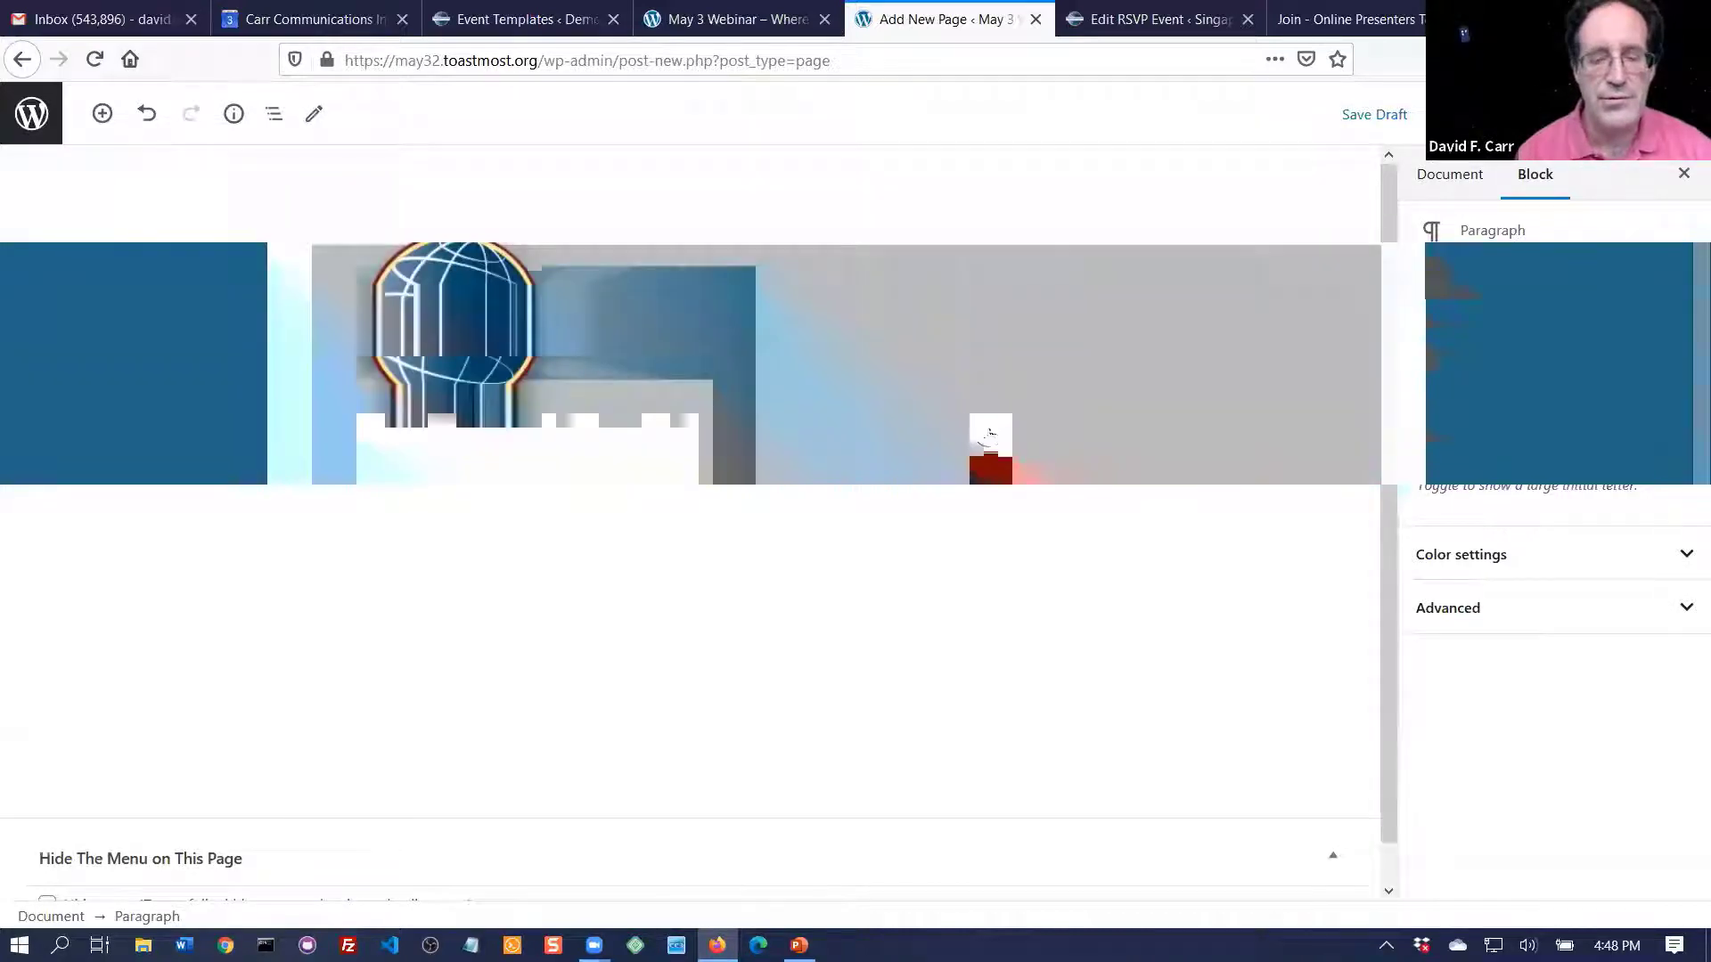
pyautogui.click(988, 435)
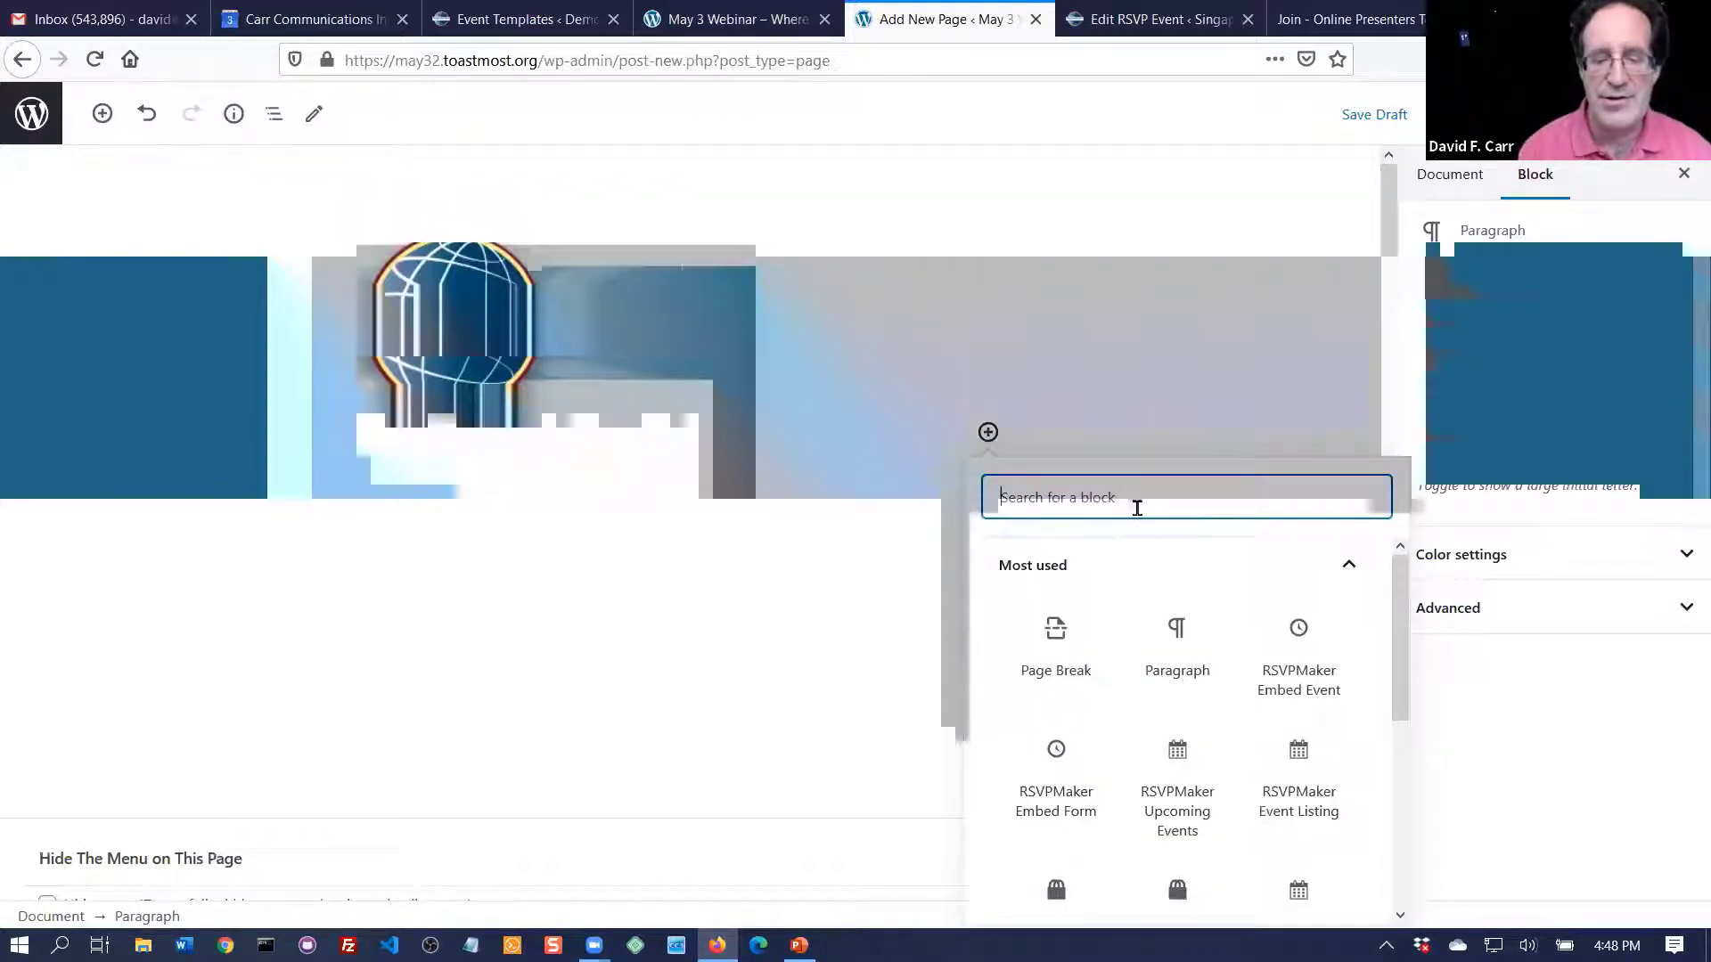
pyautogui.write('imag')
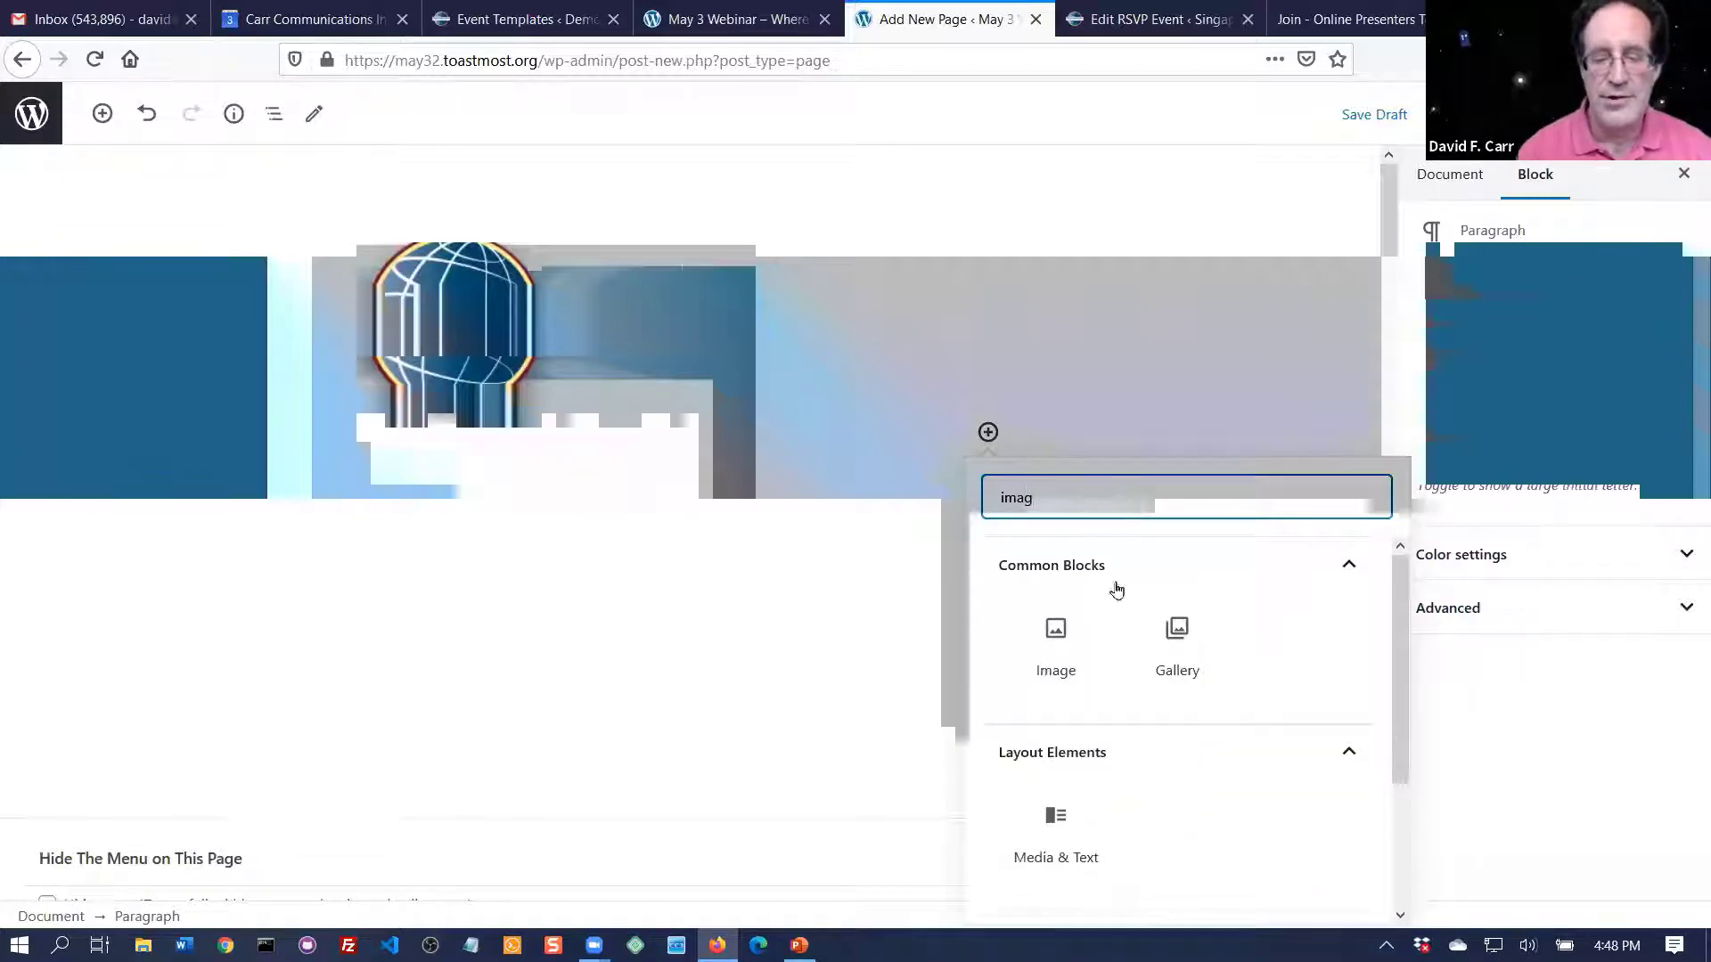
pyautogui.click(1054, 642)
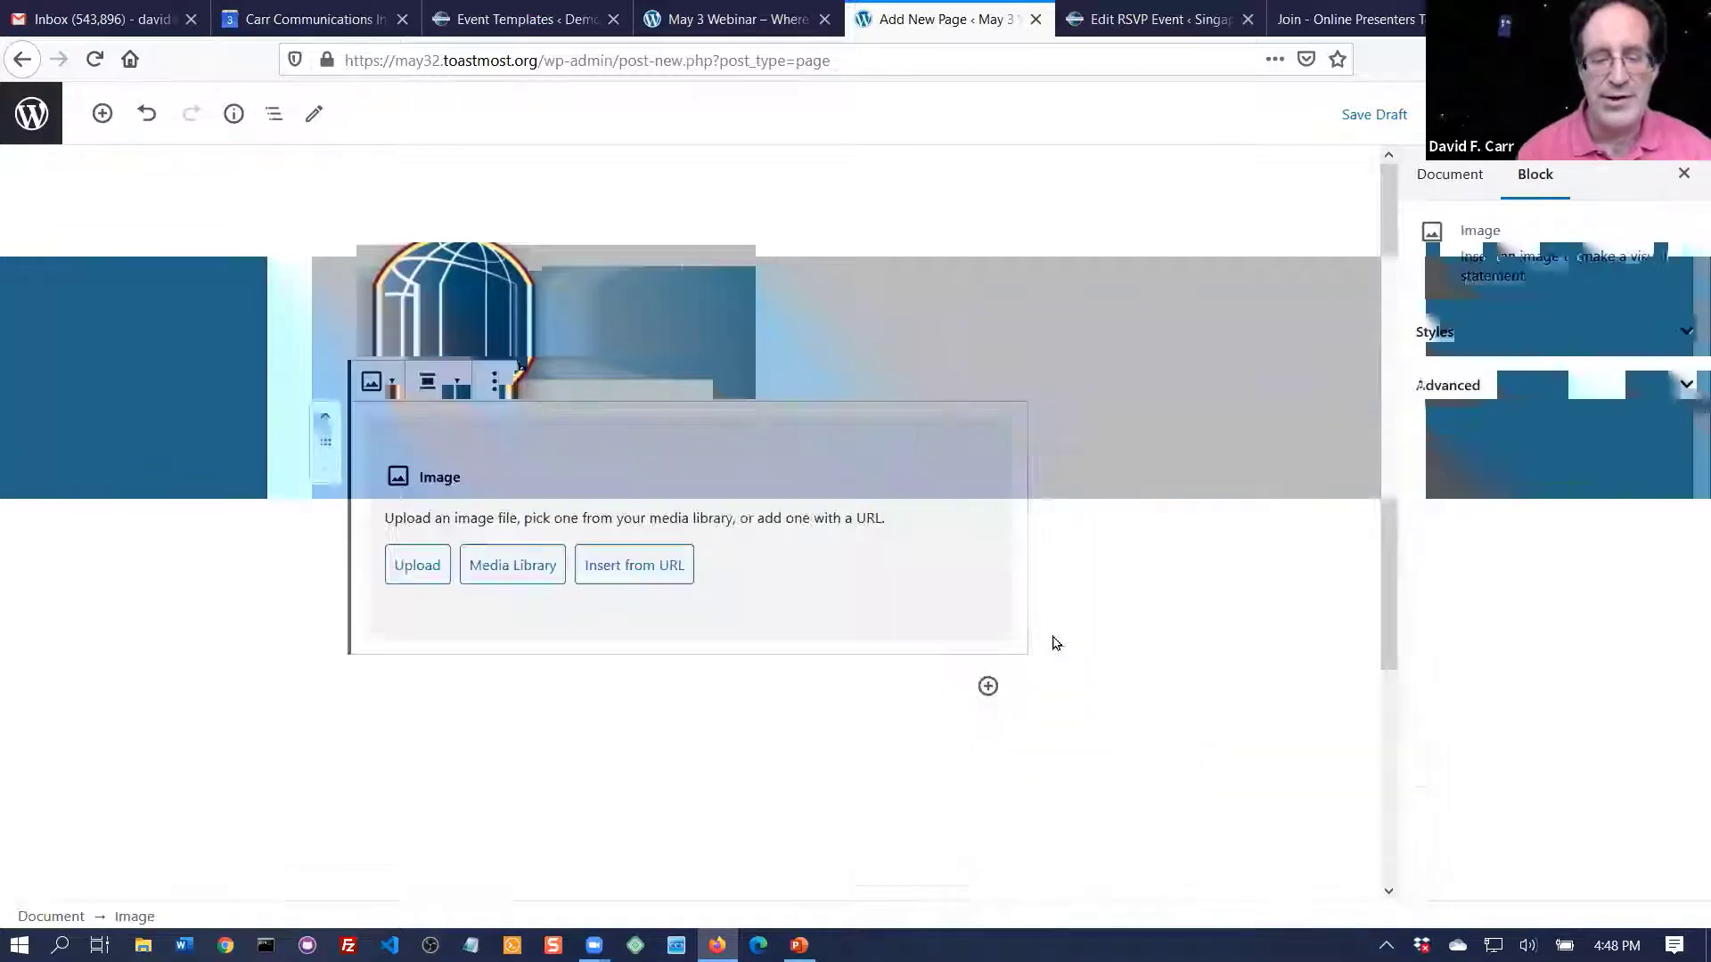
pyautogui.click(419, 566)
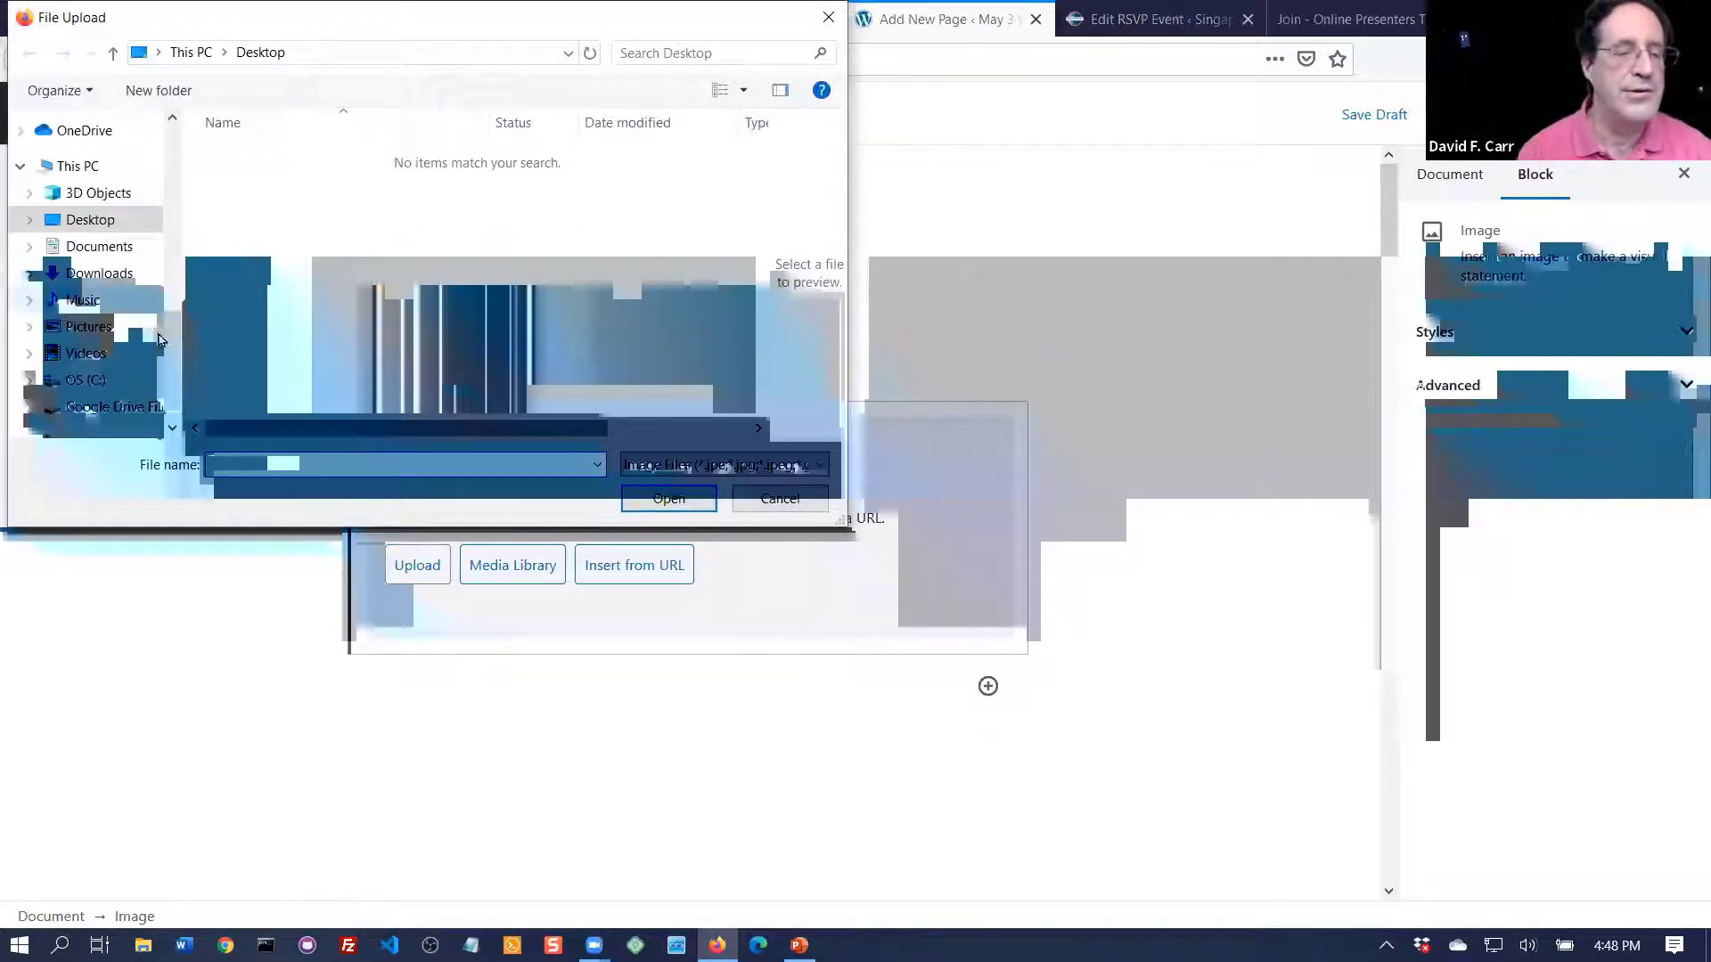
pyautogui.click(125, 327)
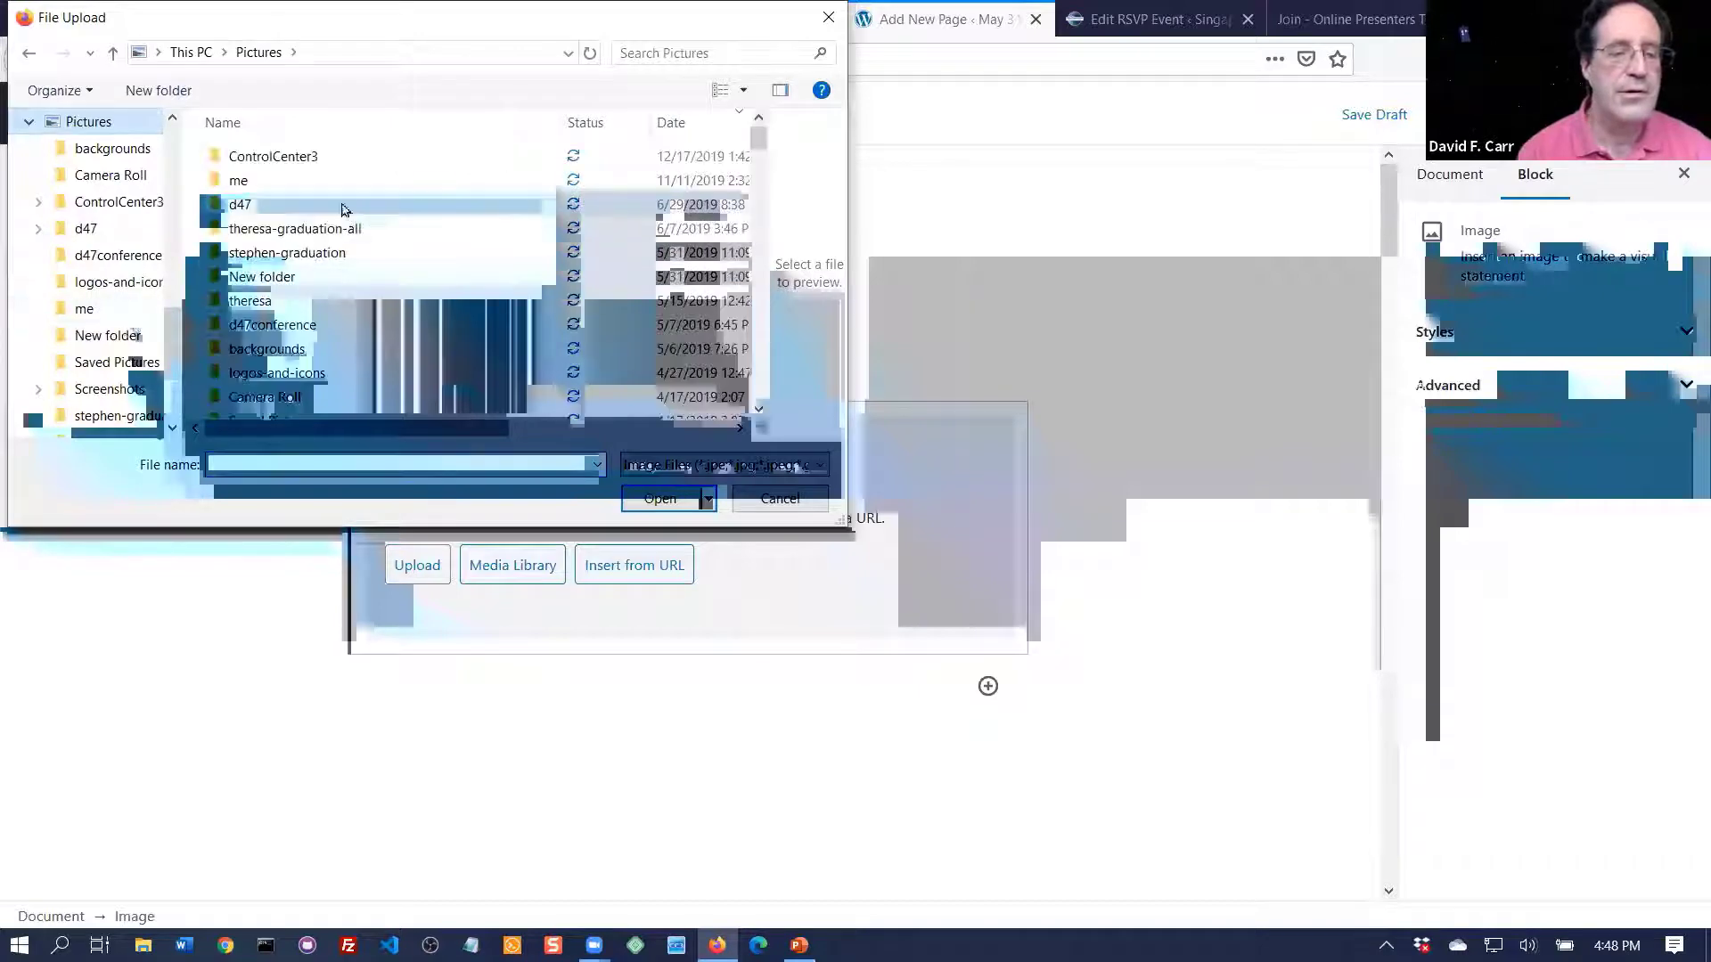
pyautogui.doubleClick(312, 234)
pyautogui.doubleClick(312, 234)
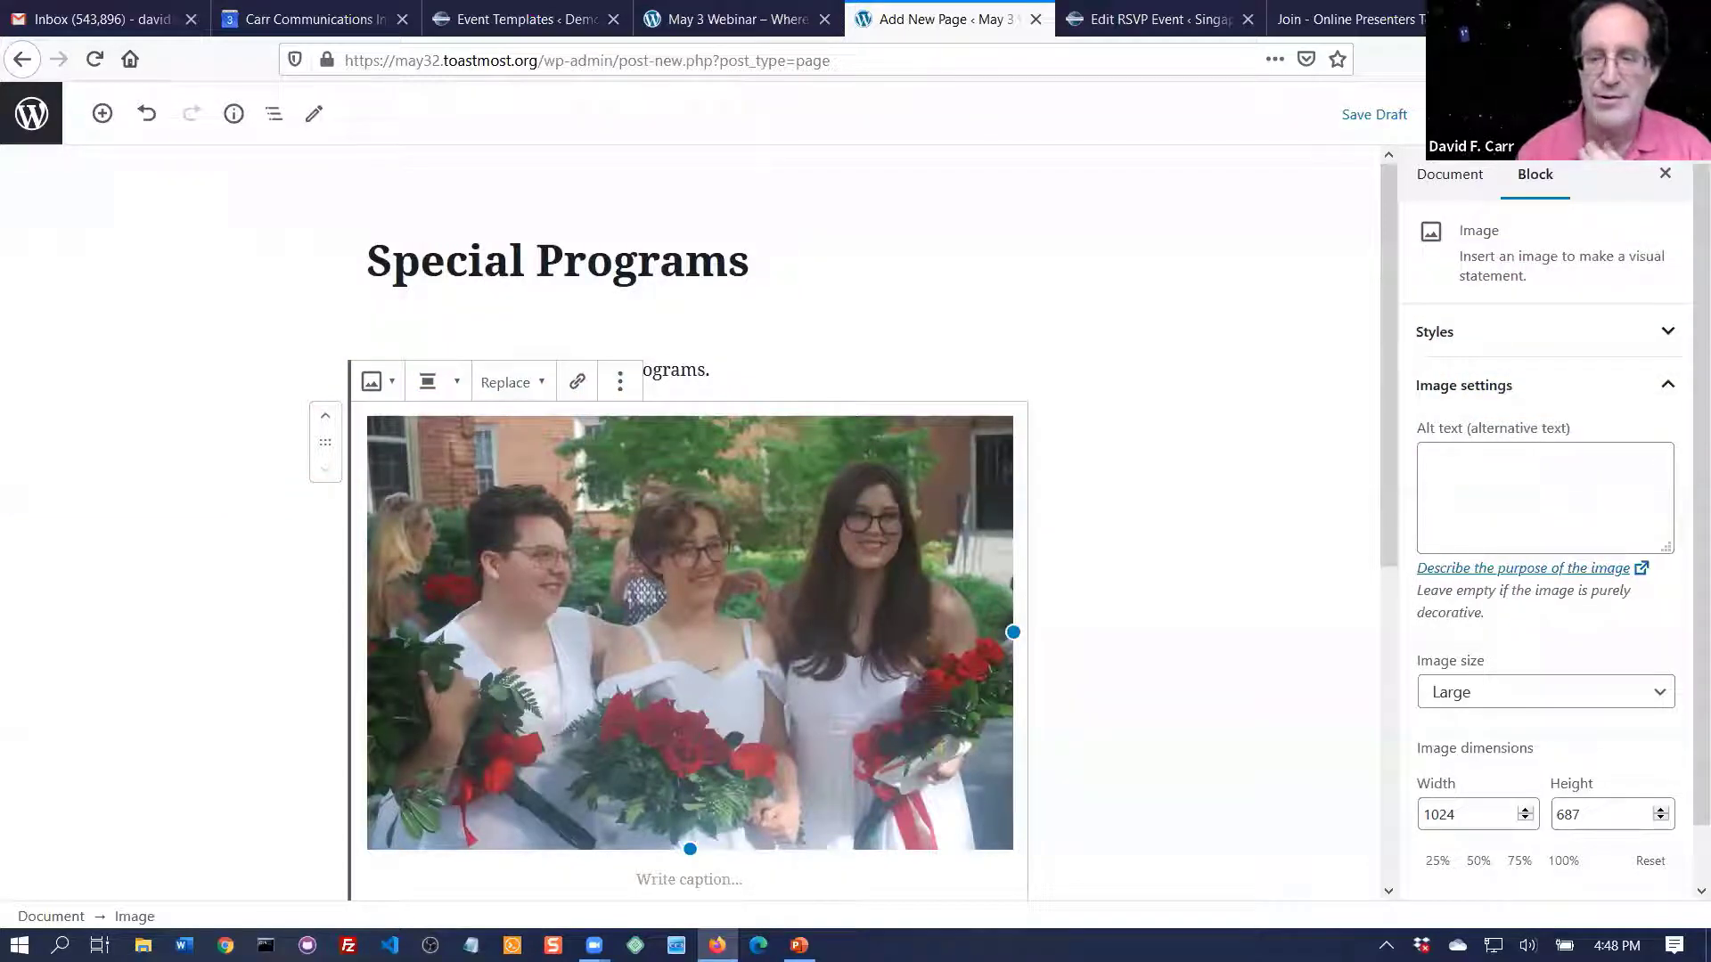
# - Publish the Special Programs page and view it on the live site
pyautogui.click(1561, 114)
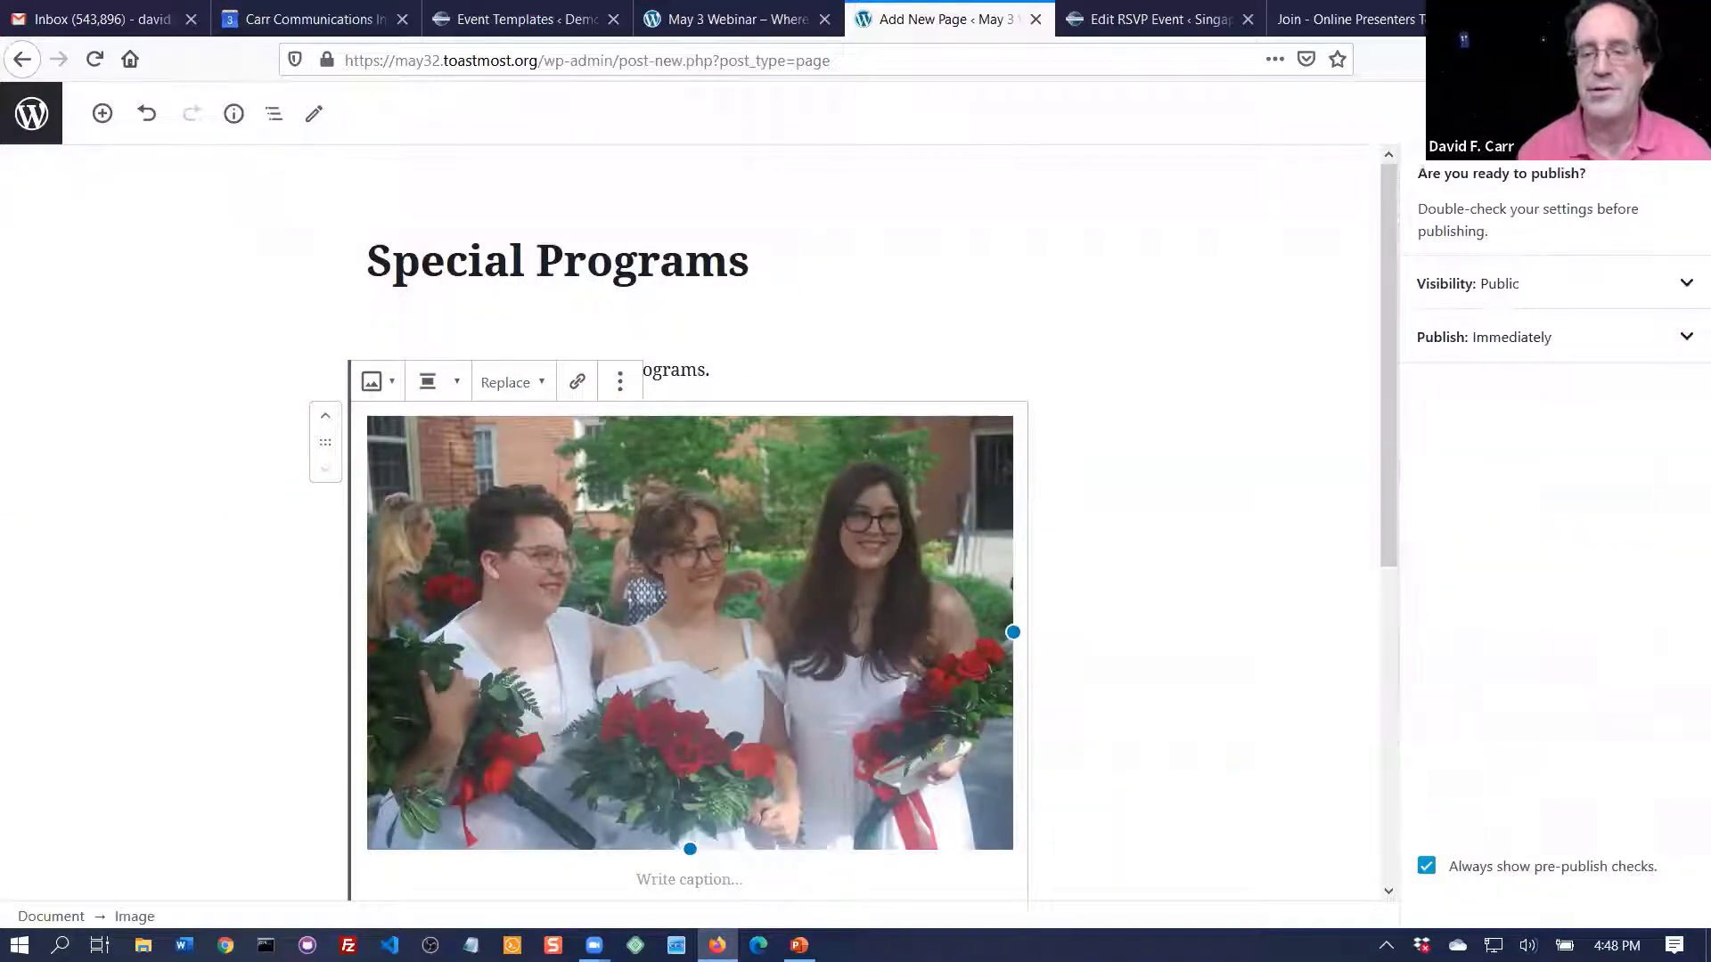
pyautogui.click(1561, 114)
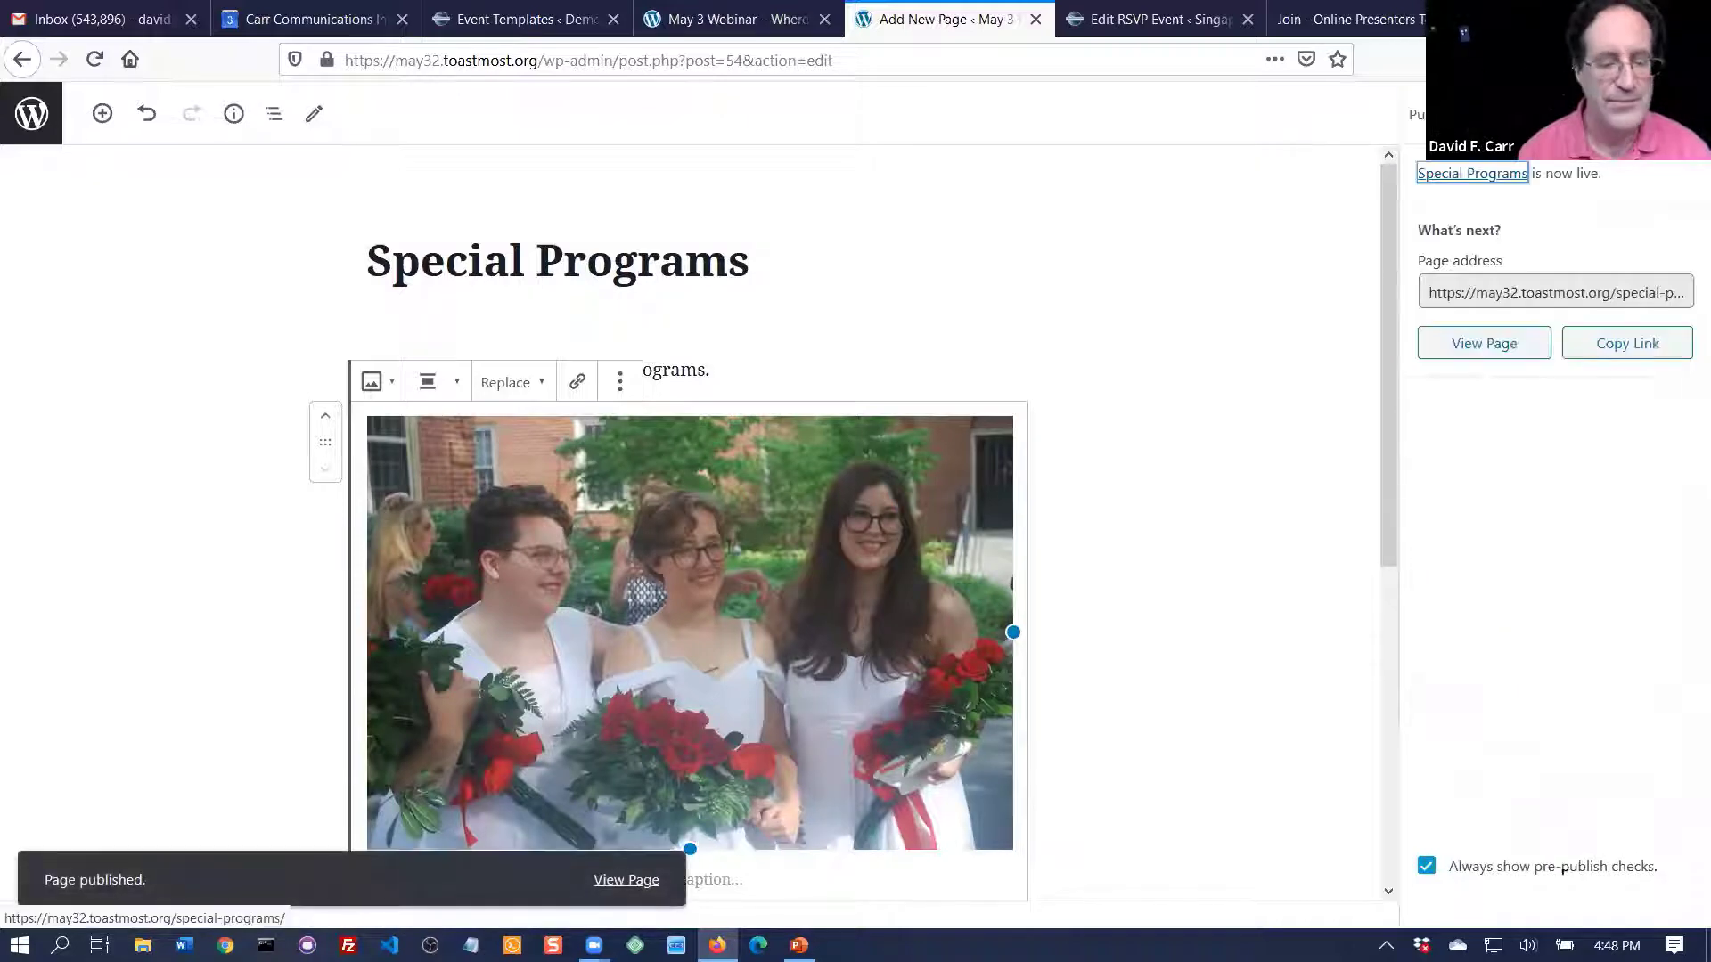
pyautogui.click(640, 887)
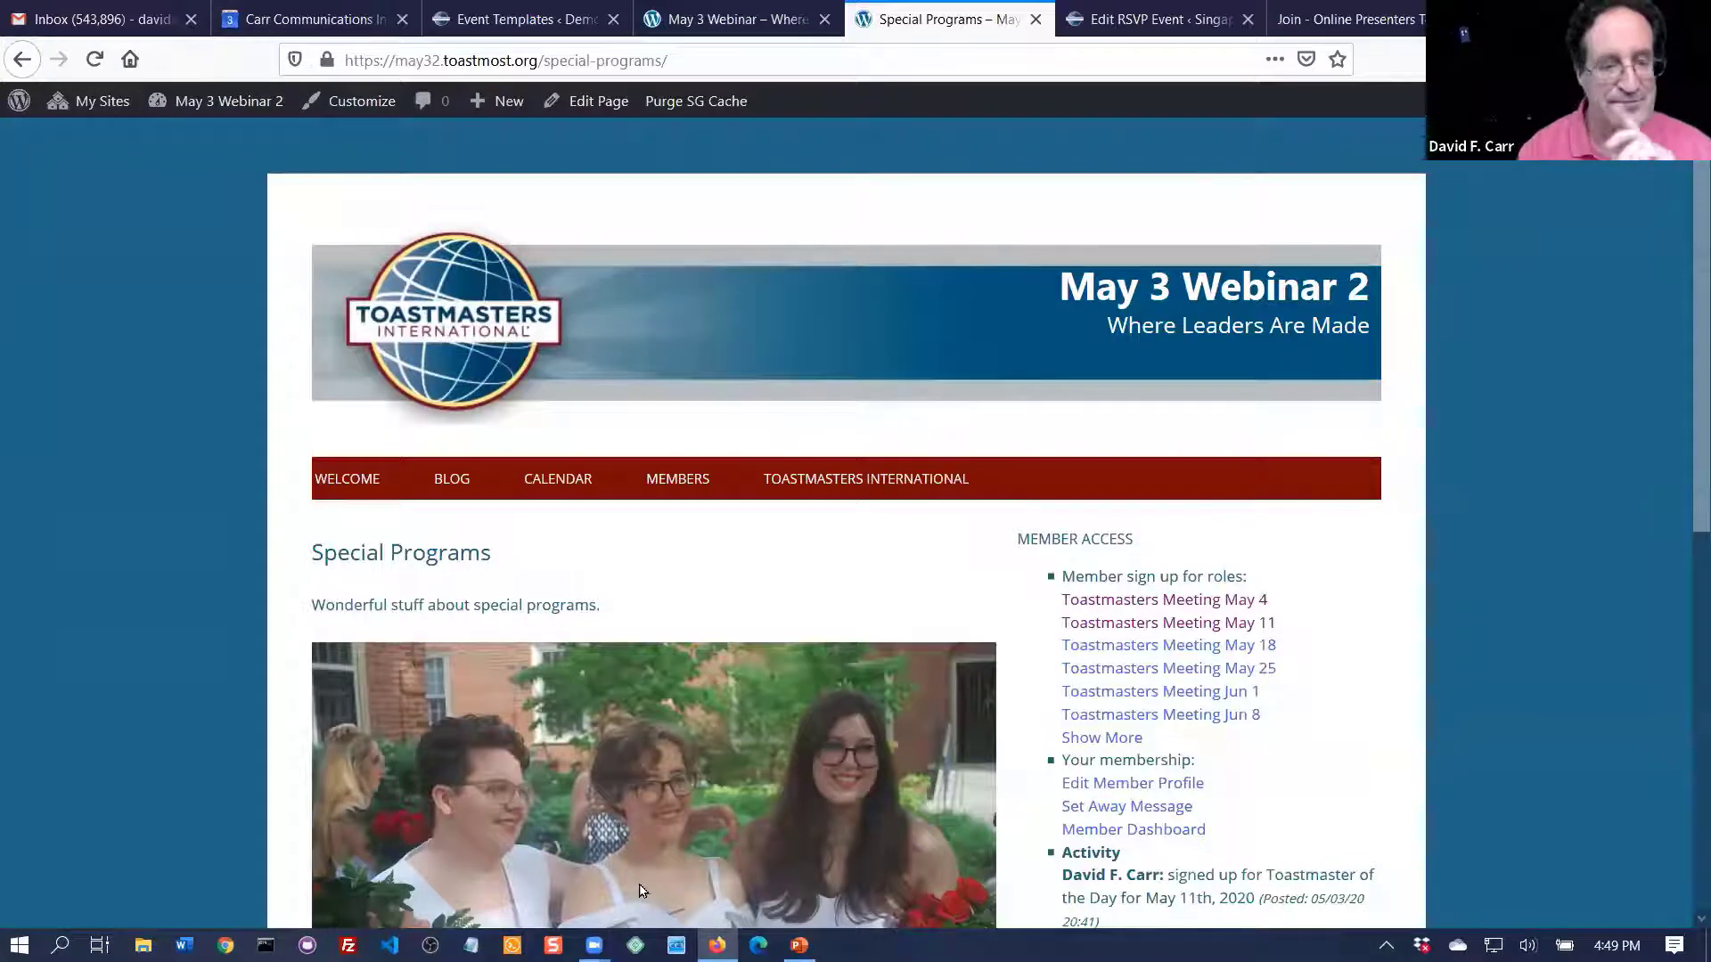
# - Open the site customizer and look over the available Toastmasters Branding banner images
pyautogui.click(359, 102)
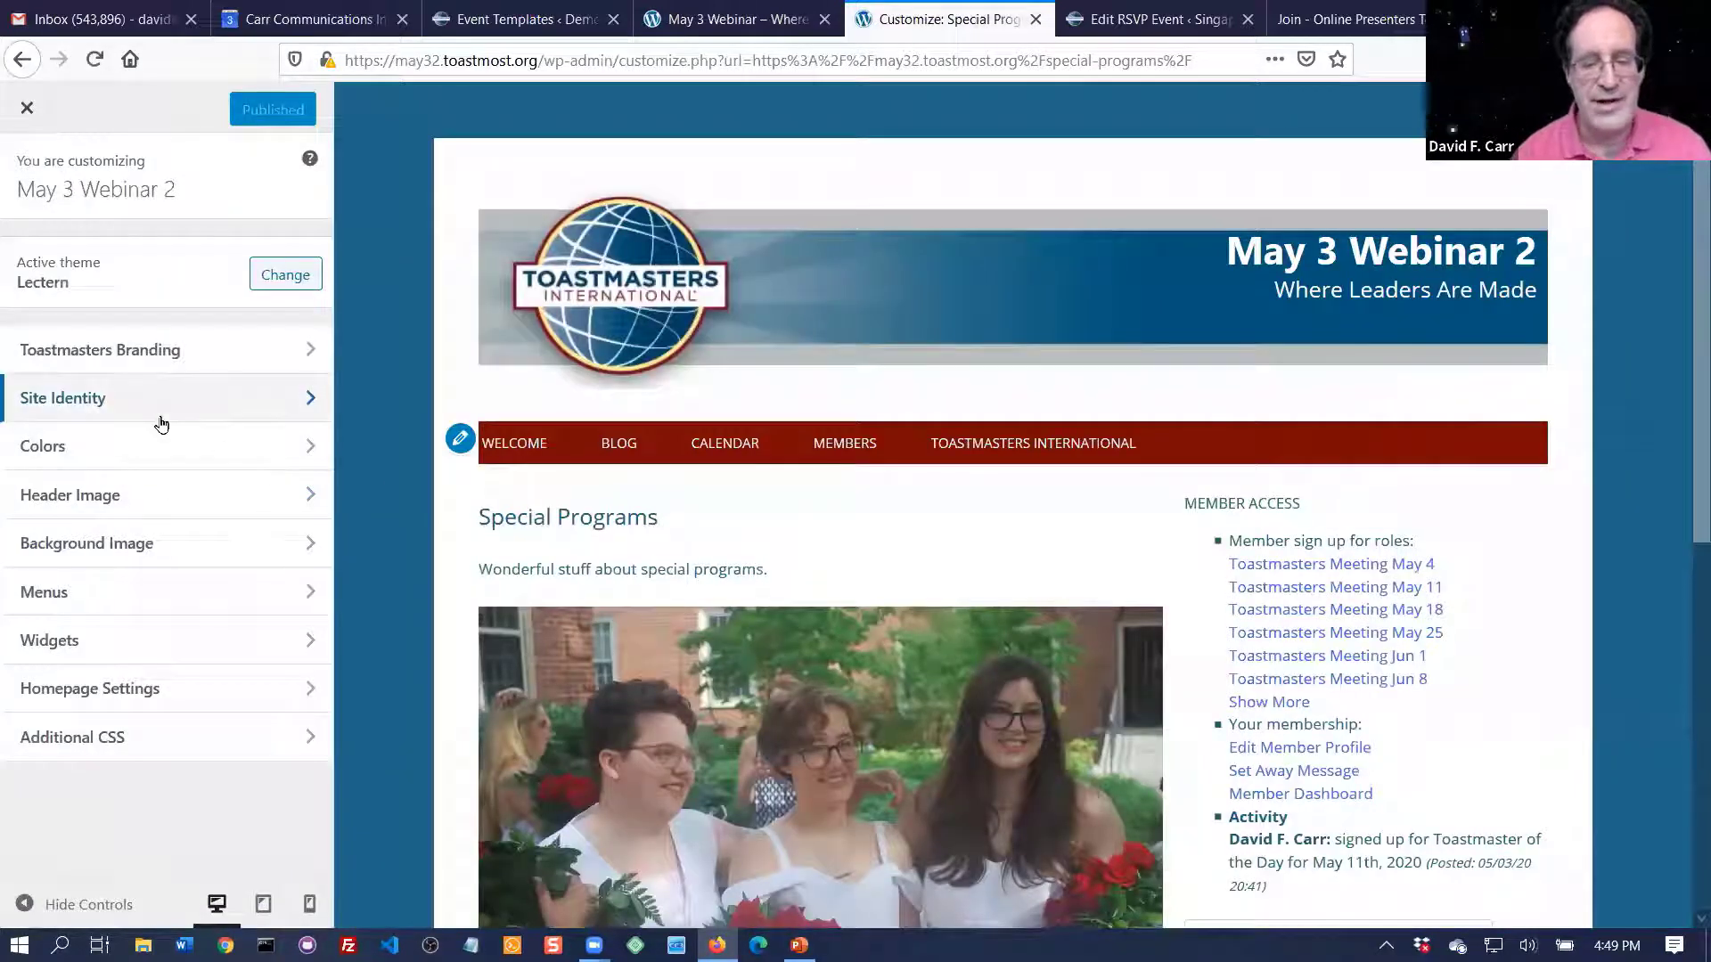
pyautogui.click(135, 358)
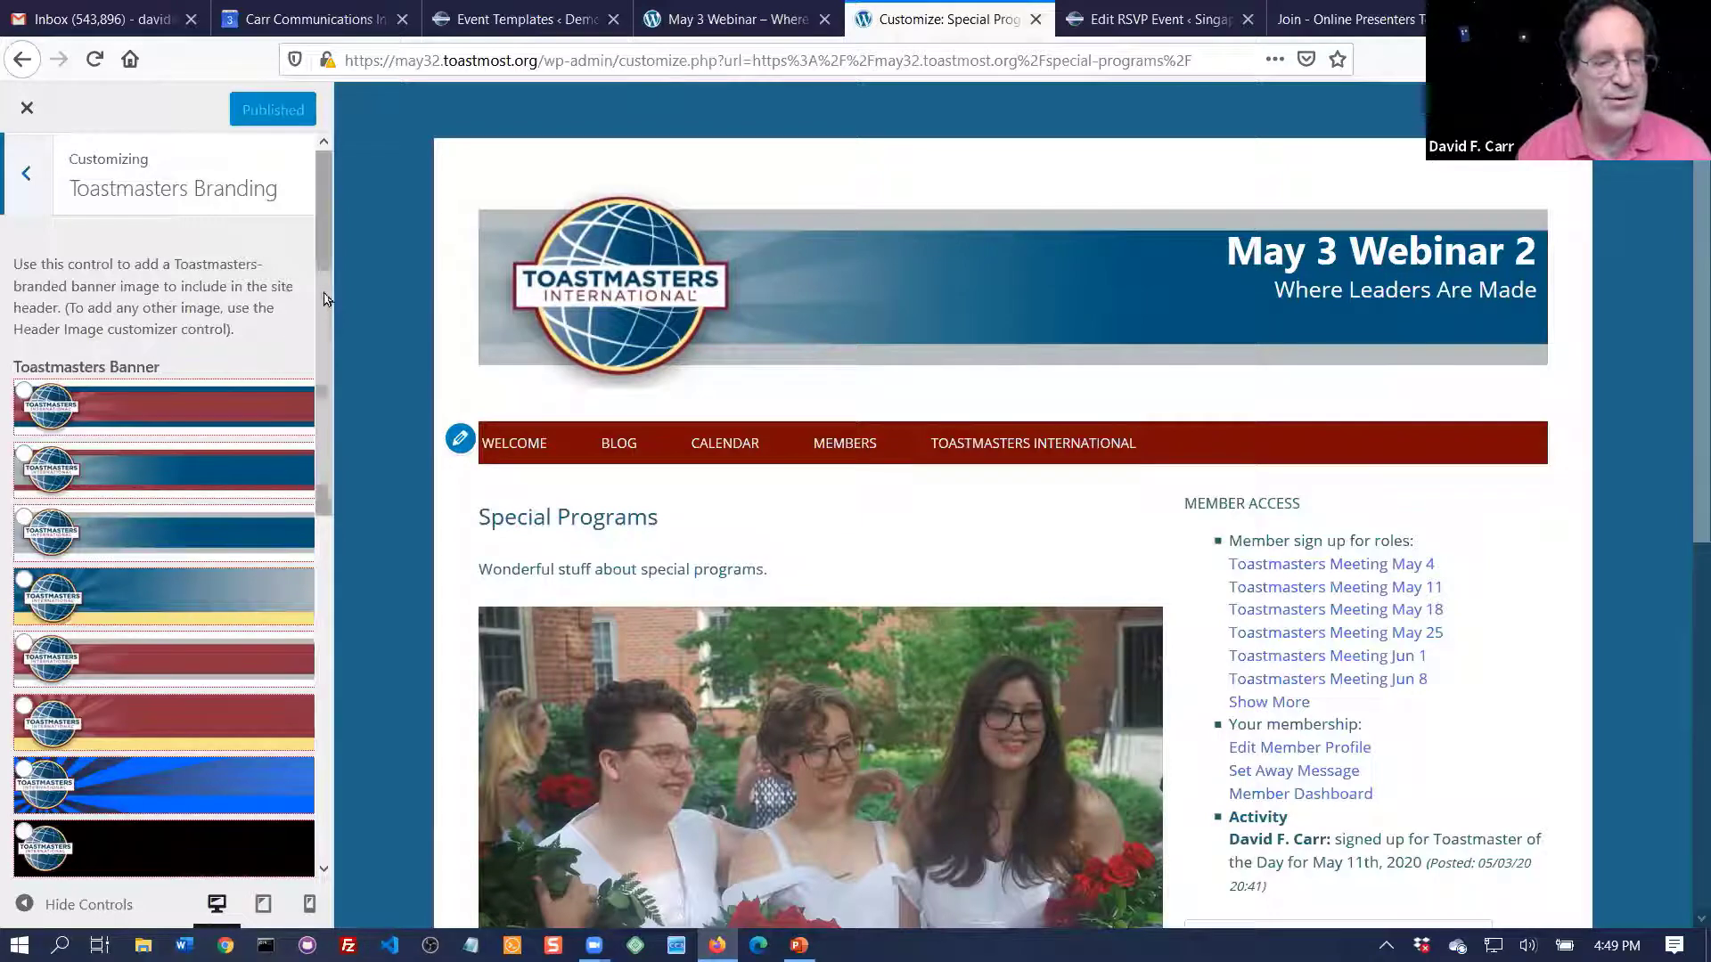
pyautogui.moveTo(326, 303)
pyautogui.mouseDown()
pyautogui.moveTo(344, 678)
pyautogui.moveTo(319, 271)
pyautogui.mouseUp()
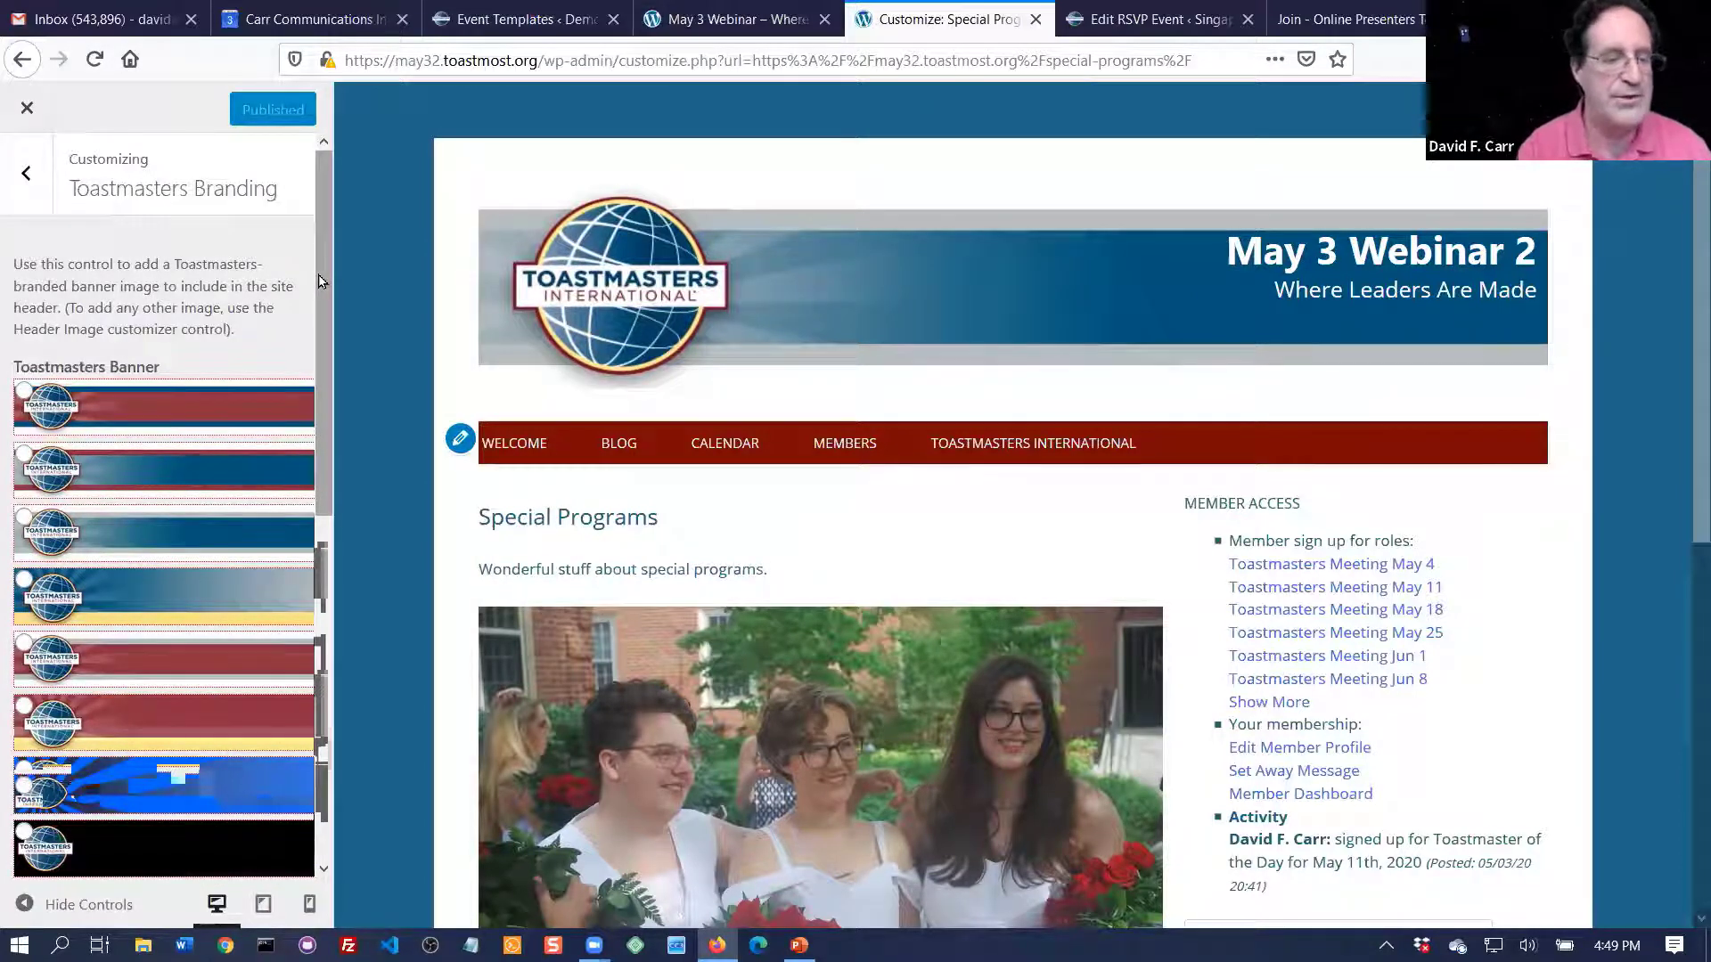
pyautogui.click(29, 183)
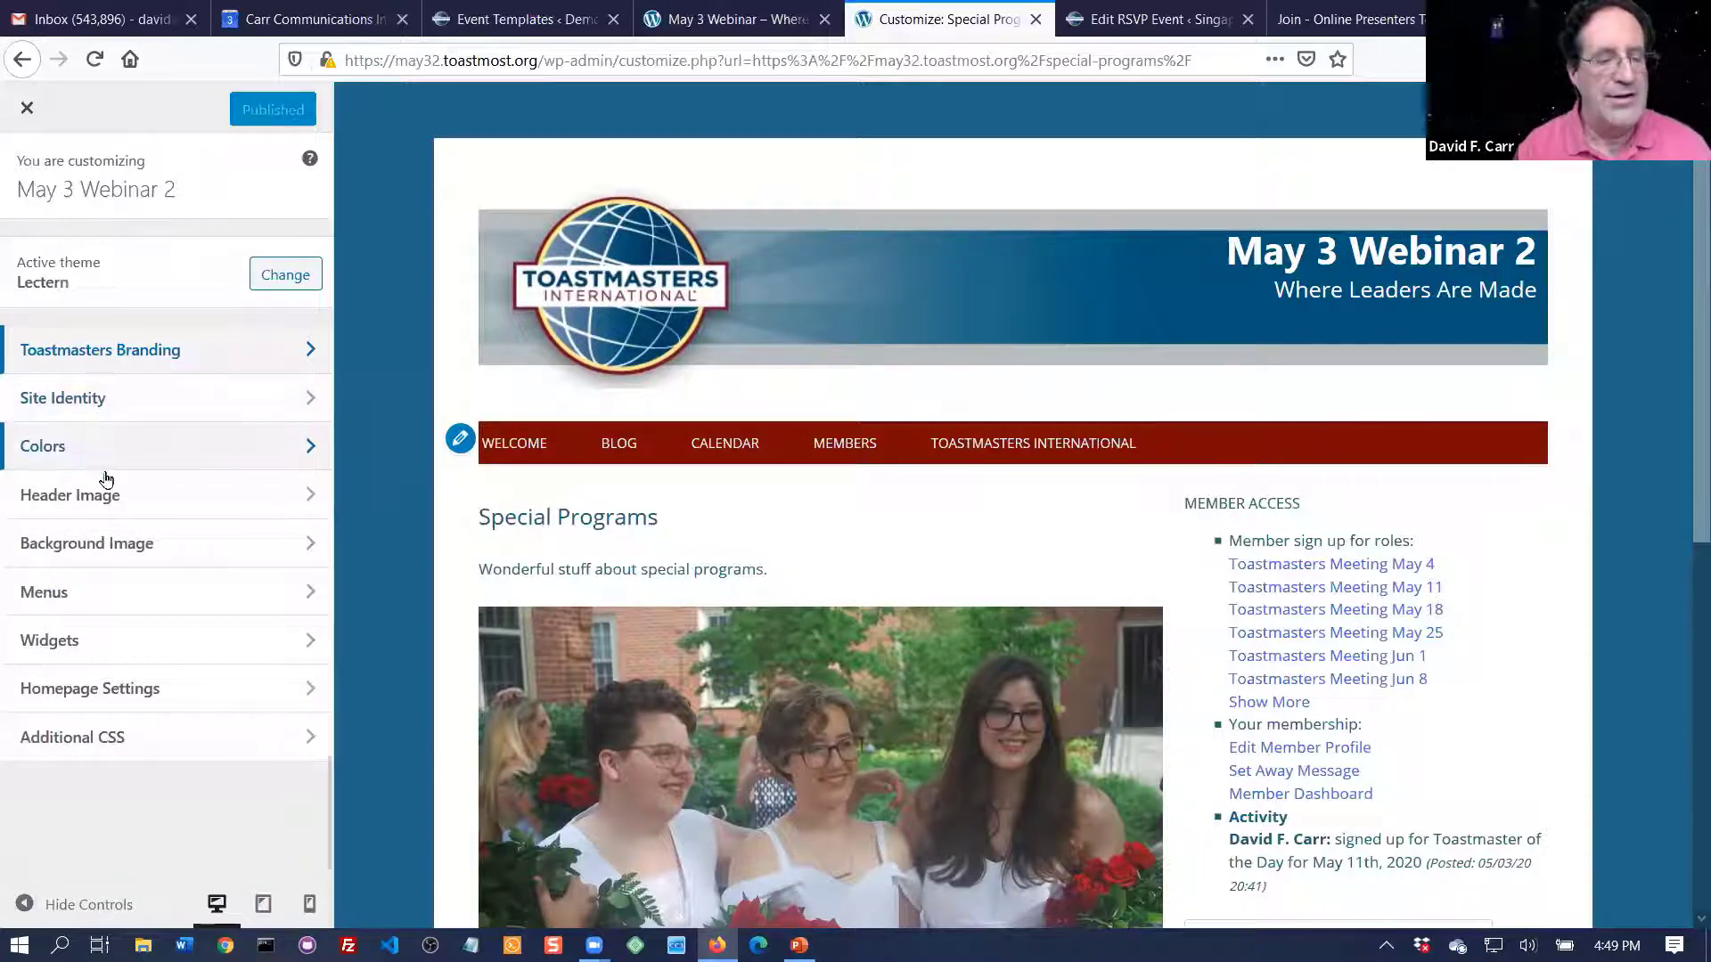
# - Add the Special Programs page to the site's Primary Menu
pyautogui.click(87, 597)
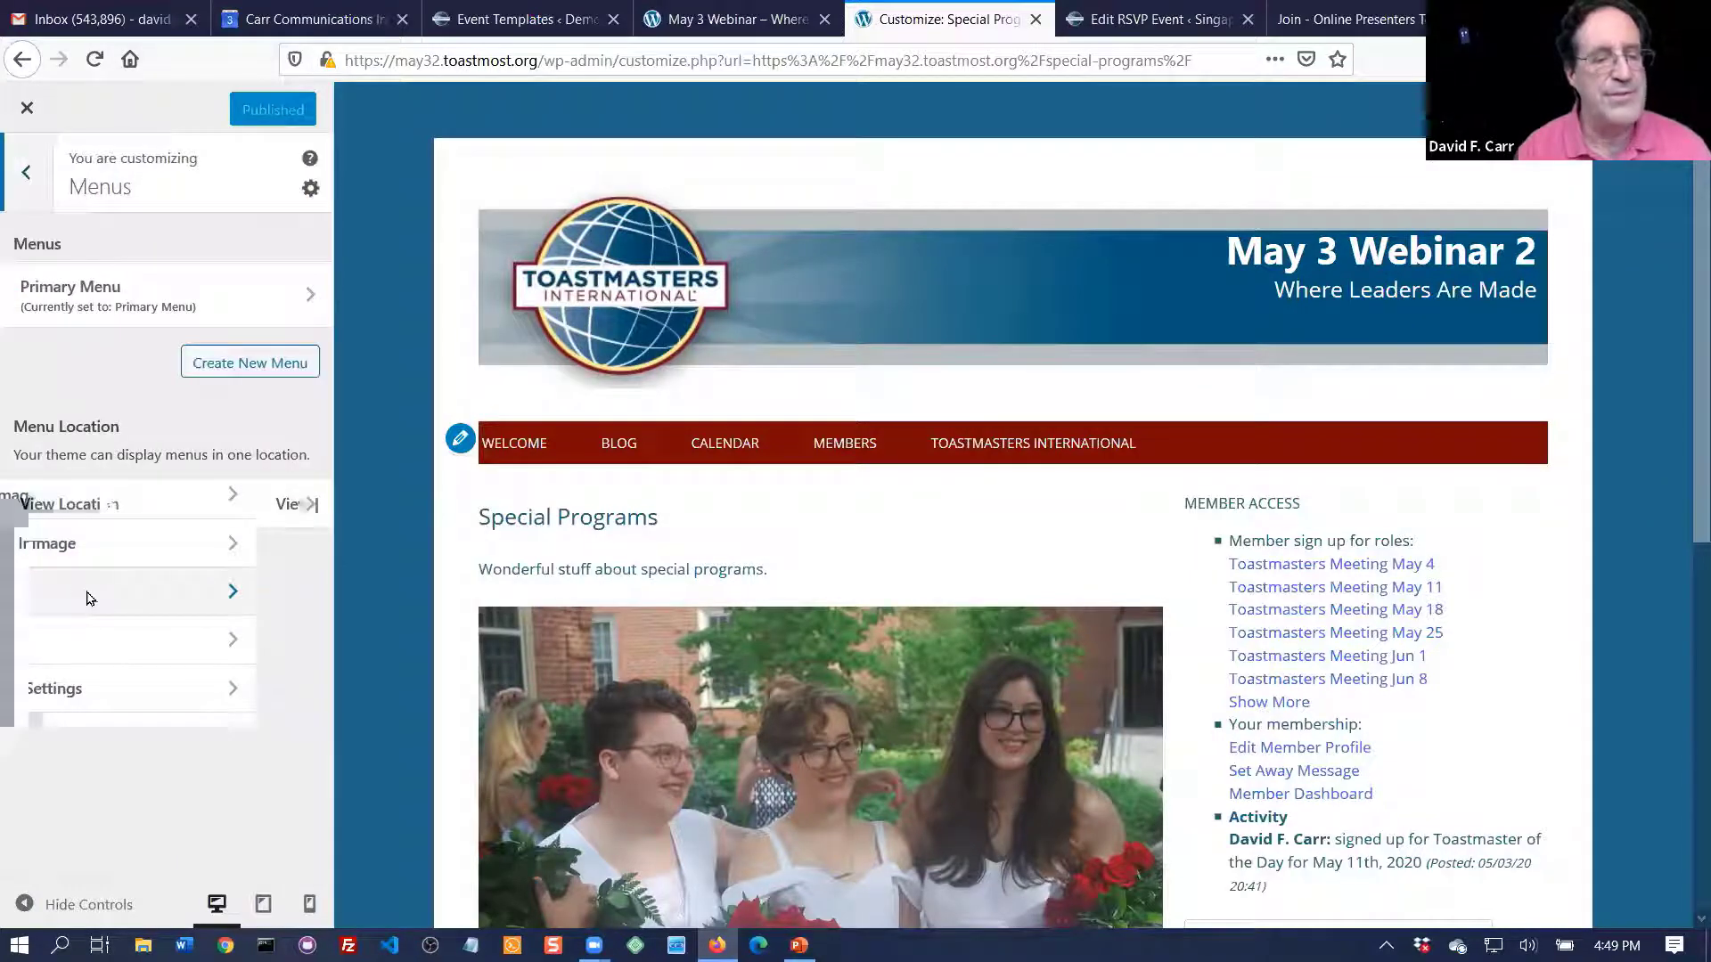
pyautogui.click(77, 287)
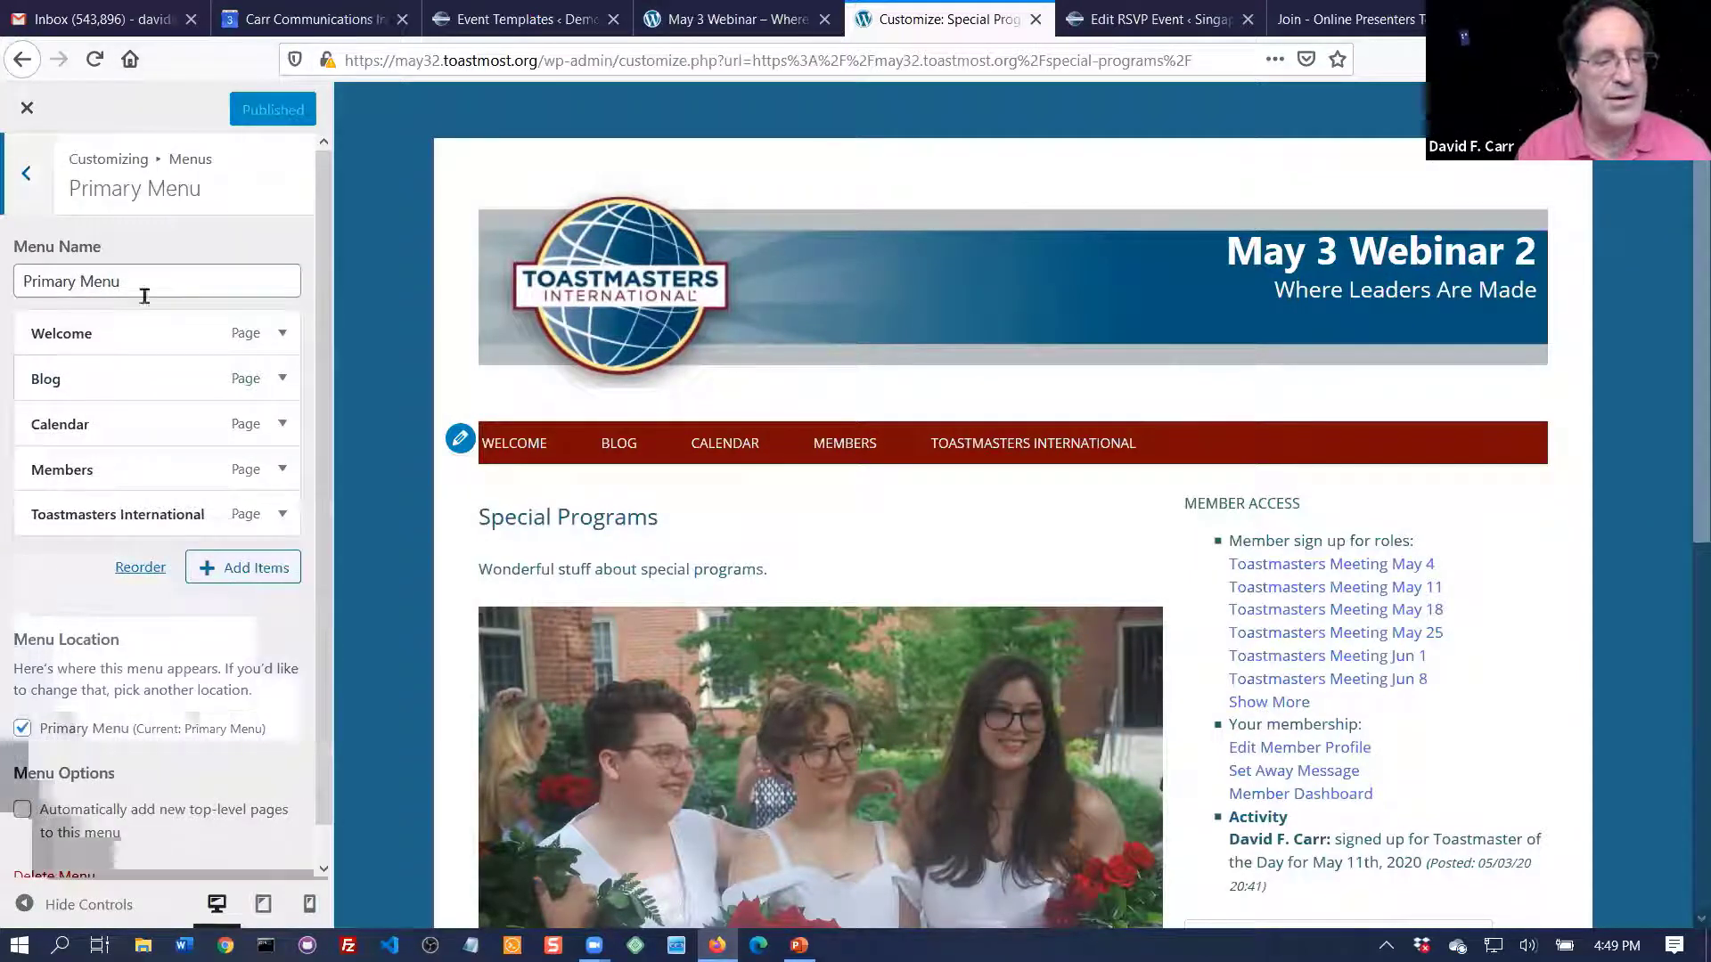
pyautogui.click(262, 571)
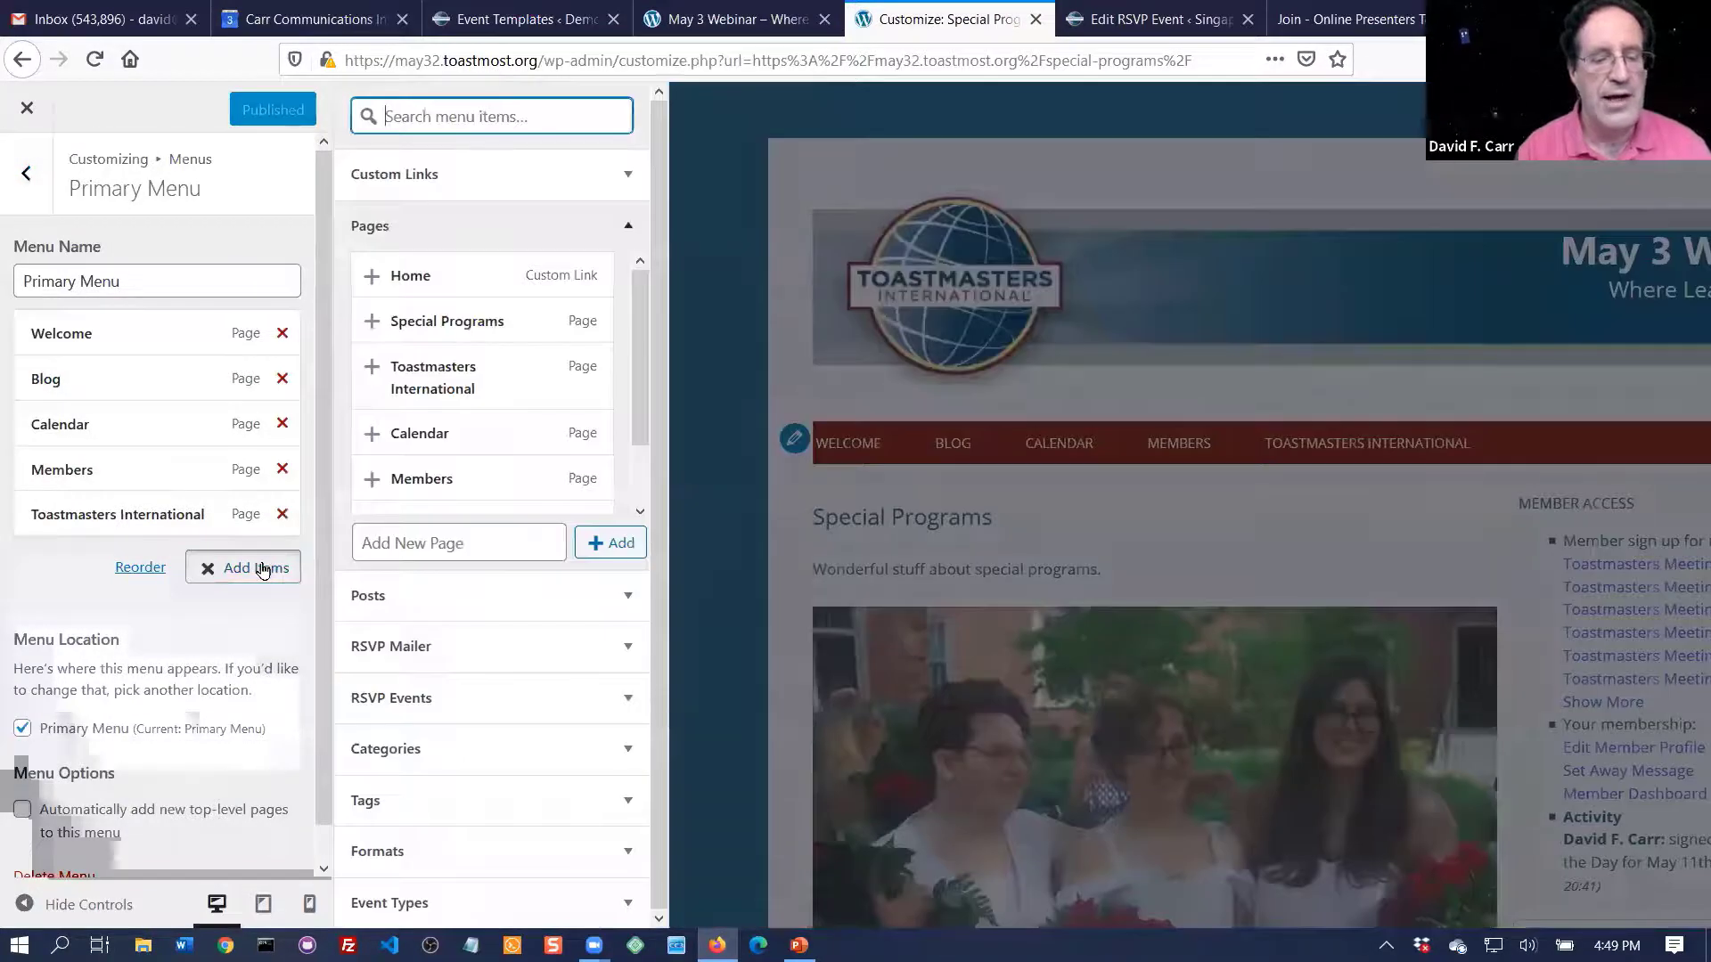
pyautogui.click(463, 319)
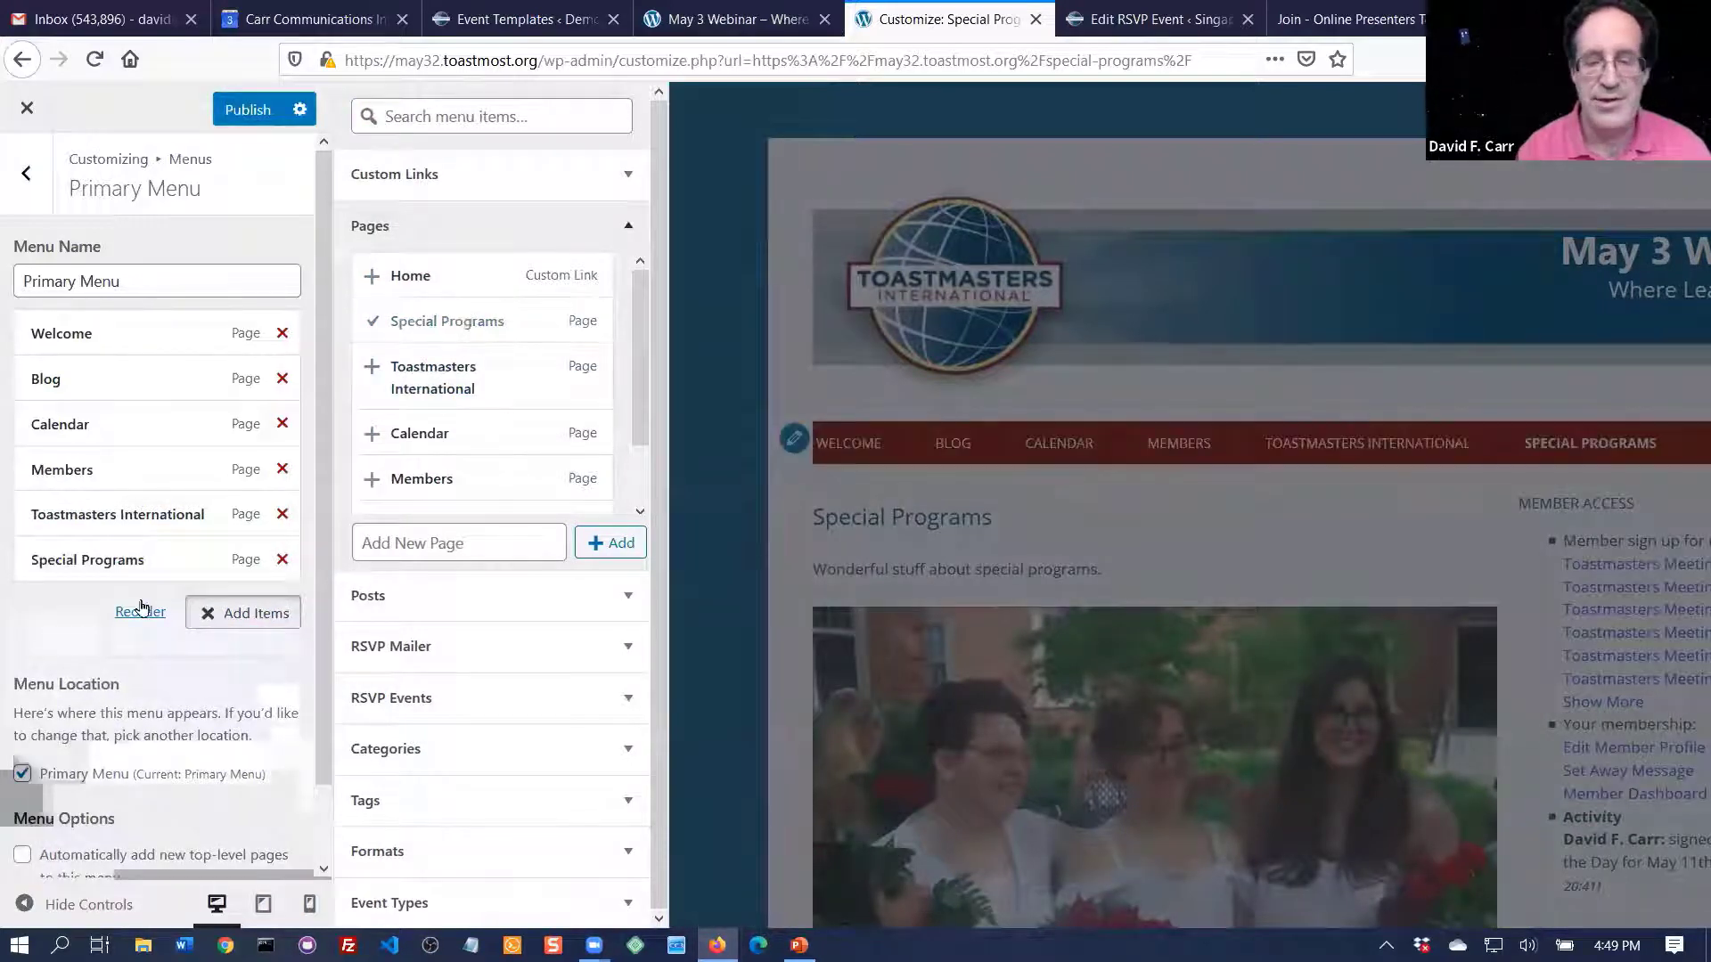
# - Remove Toastmasters International from the Primary Menu, publish the menu changes and return to the site
pyautogui.click(283, 516)
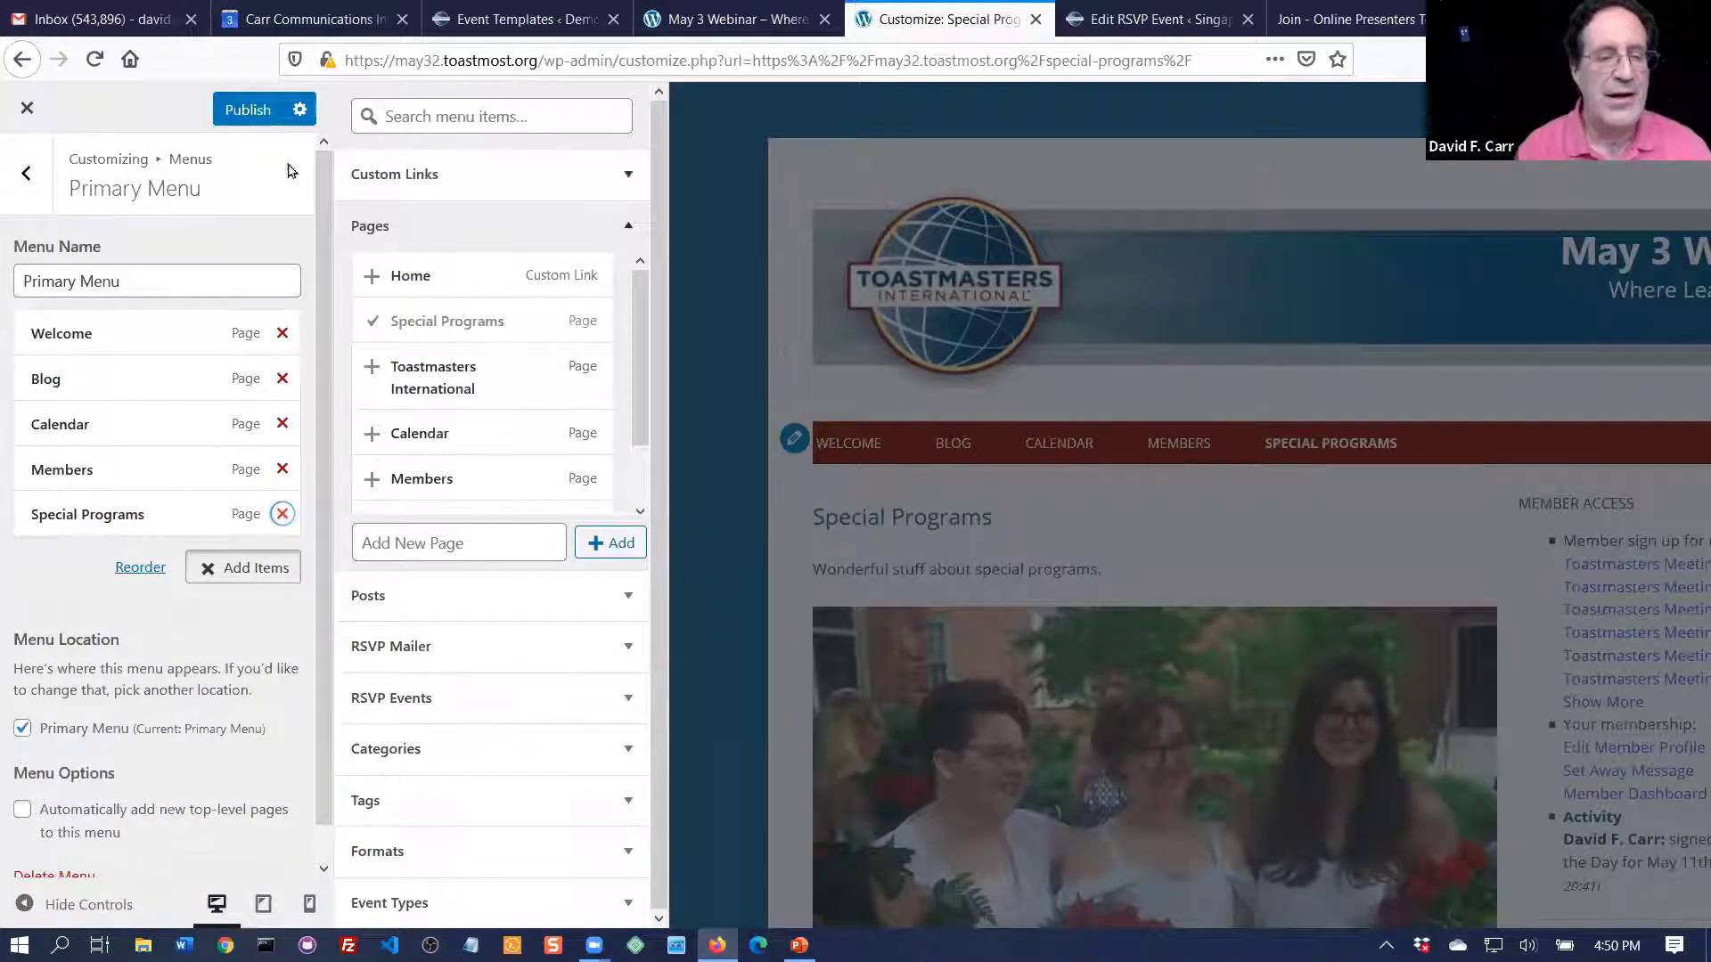
pyautogui.click(236, 109)
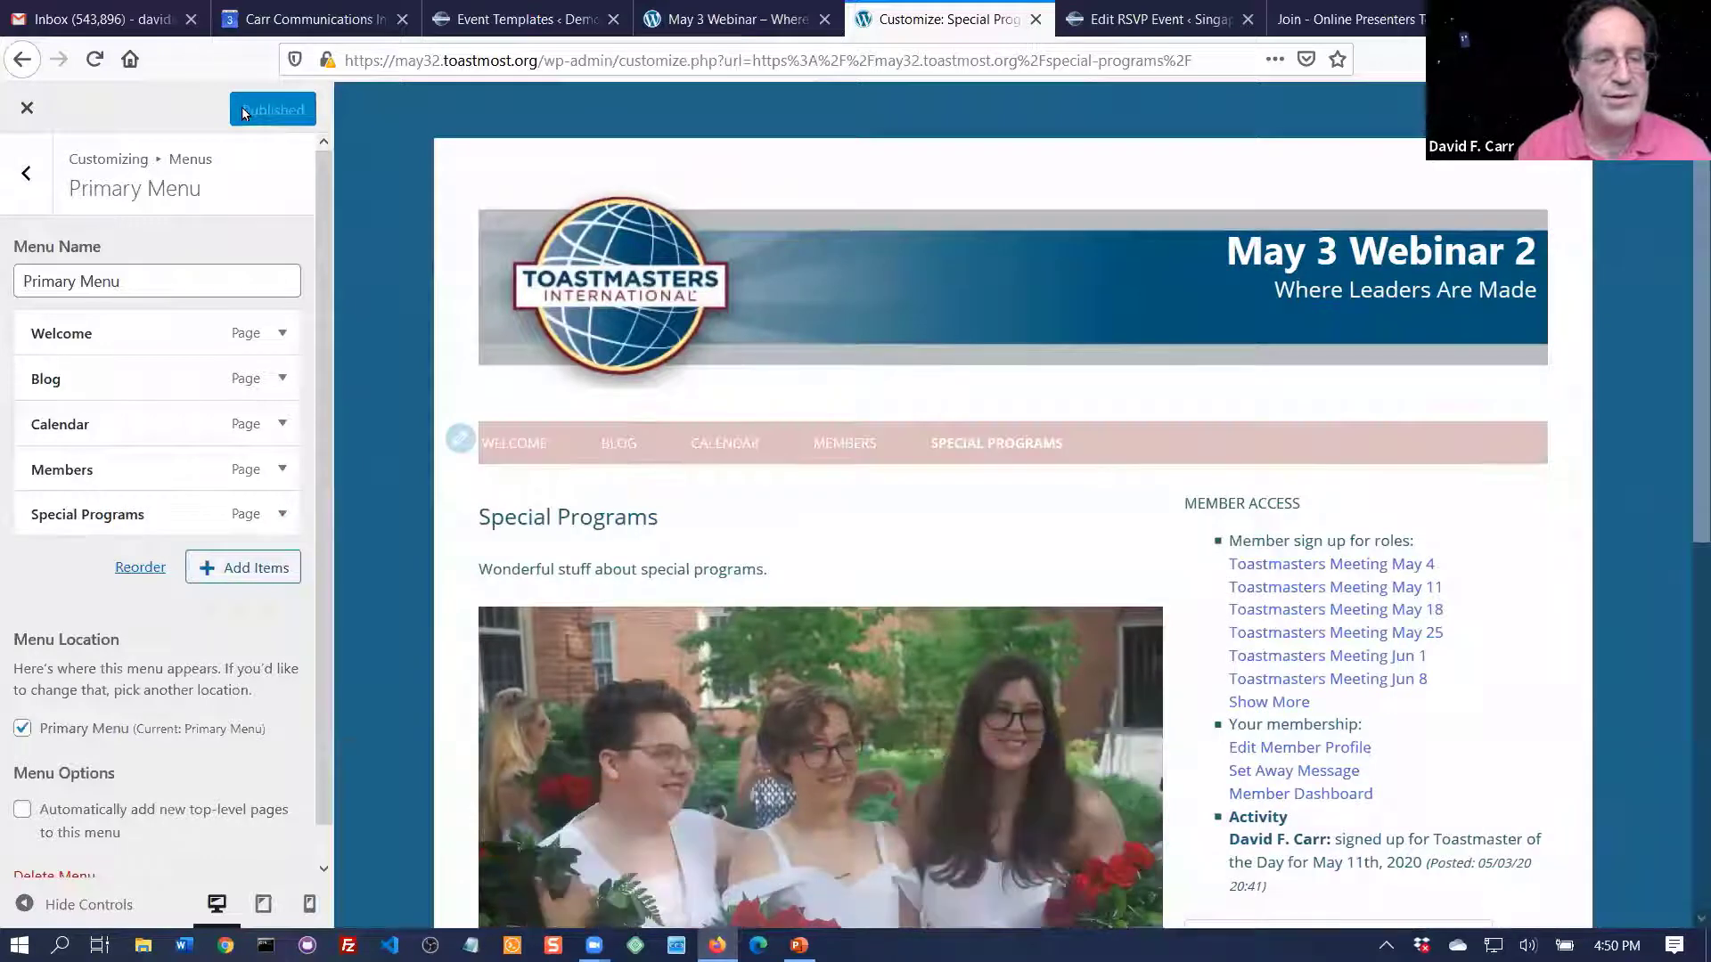
pyautogui.click(26, 111)
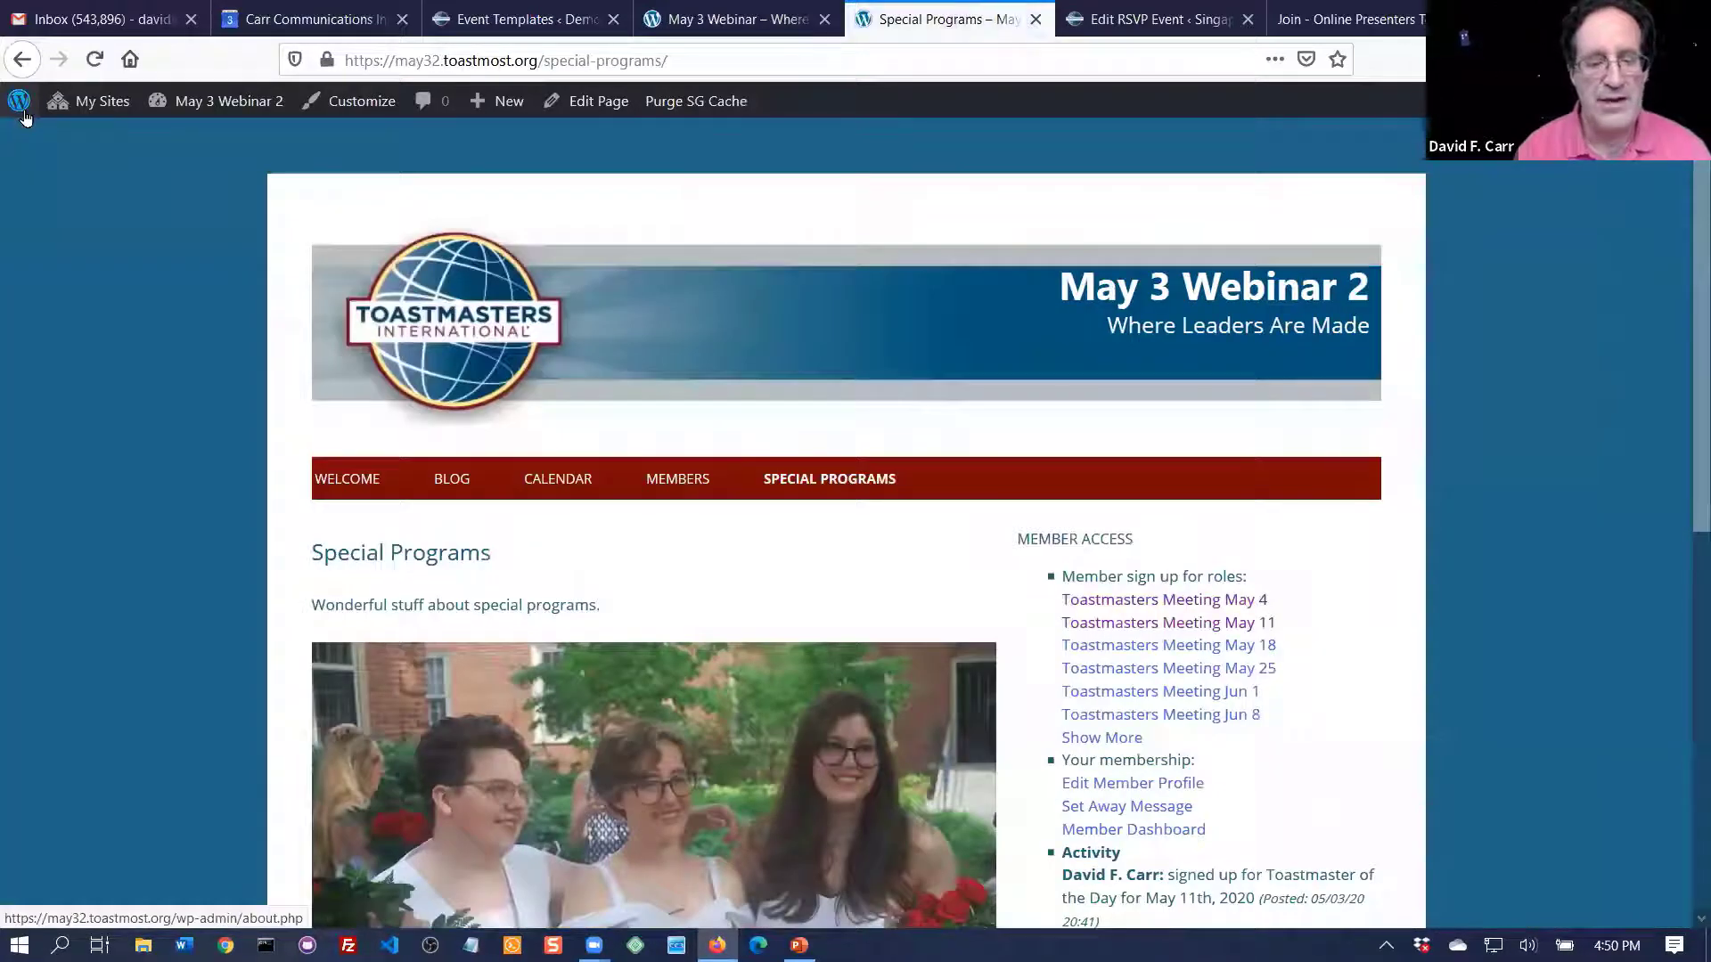
# - Check the site's Calendar page, including its May 2020 calendar, and the member listing on the Members page
pyautogui.click(575, 481)
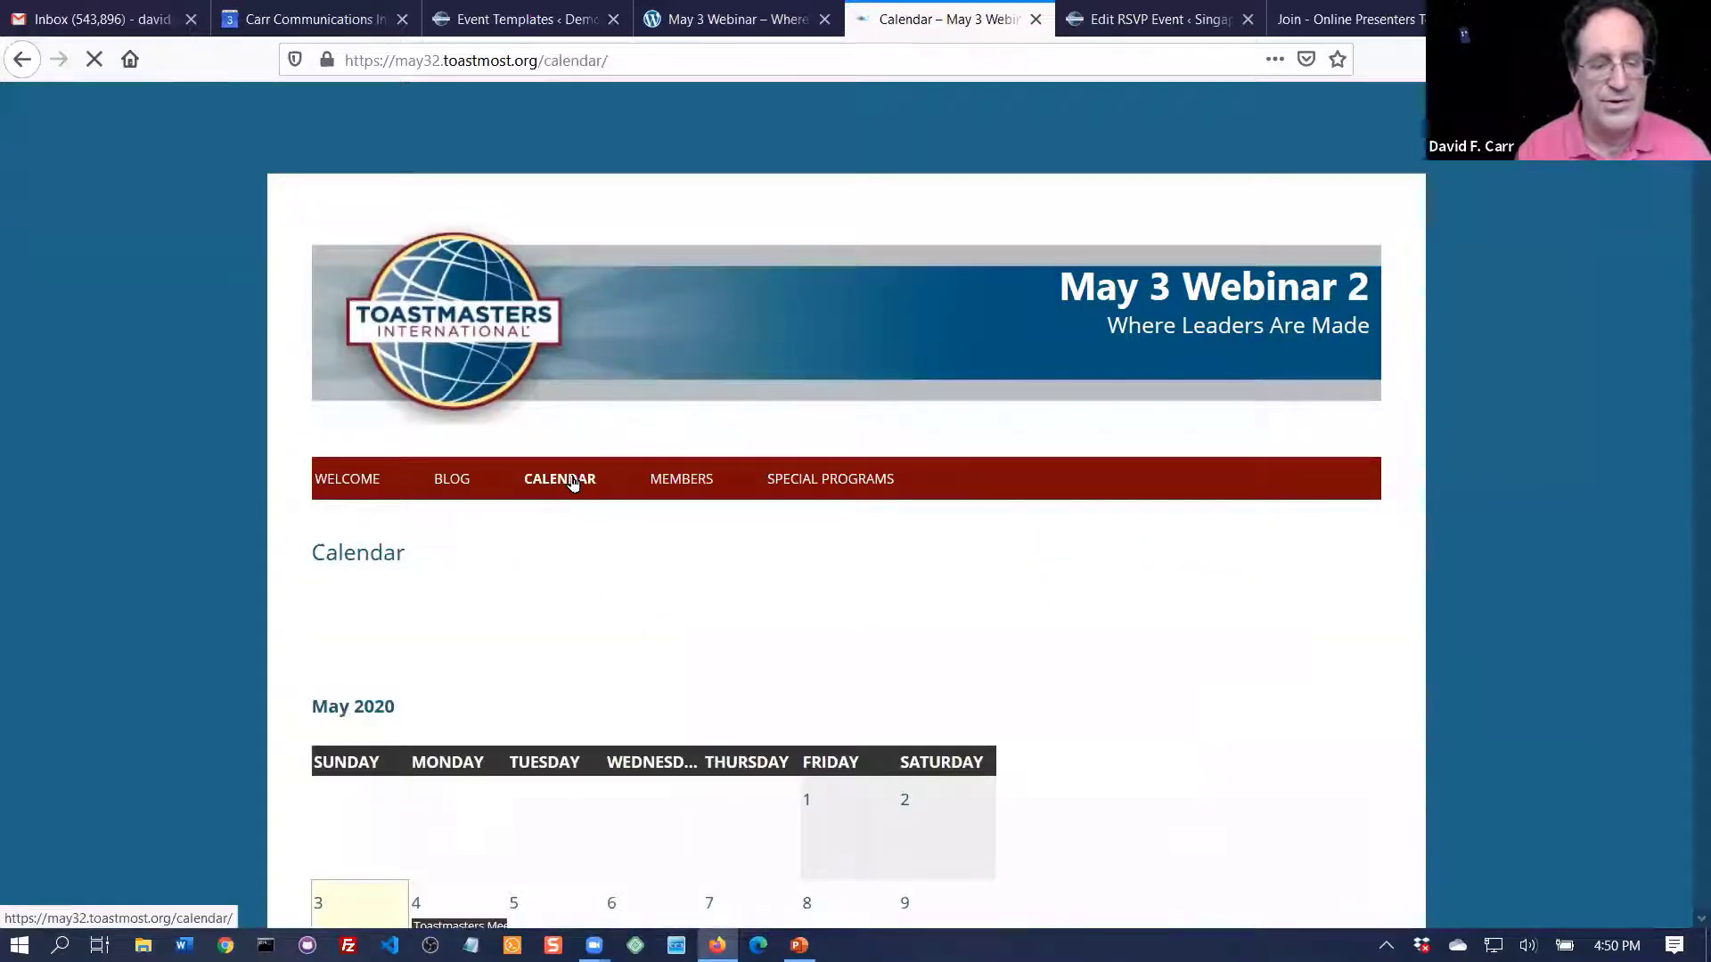
pyautogui.scroll(-8, 575, 481)
pyautogui.scroll(7, 575, 481)
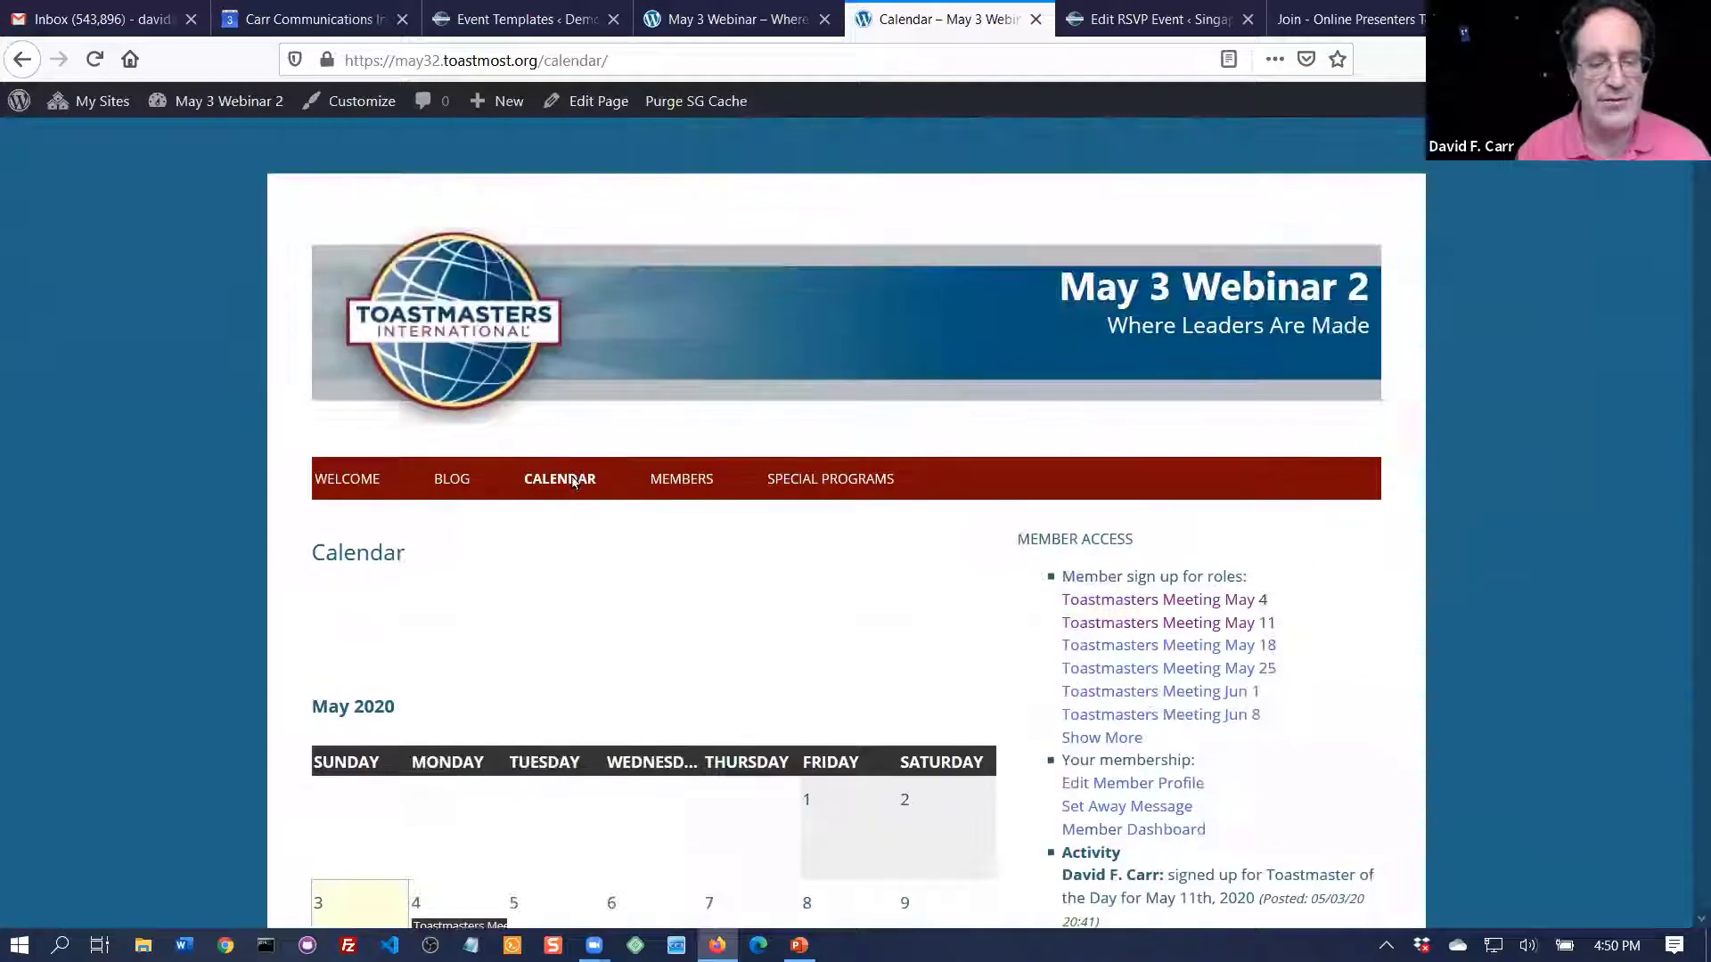
pyautogui.click(682, 477)
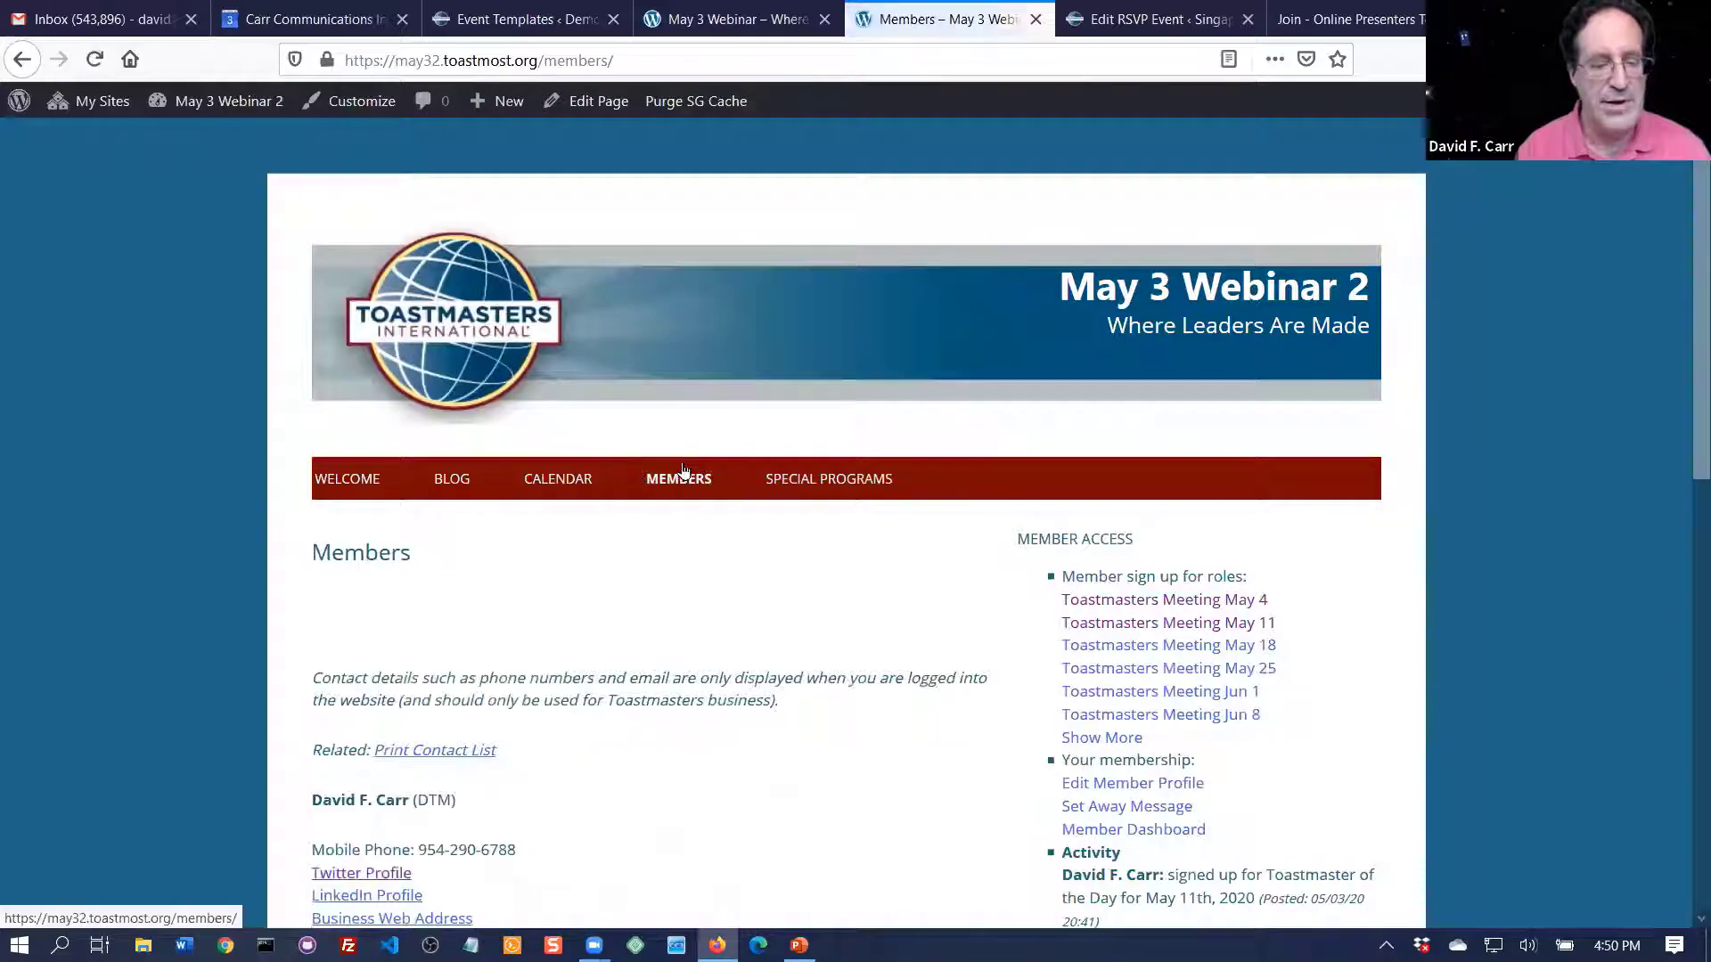
pyautogui.scroll(-1, 682, 470)
pyautogui.scroll(-6, 683, 471)
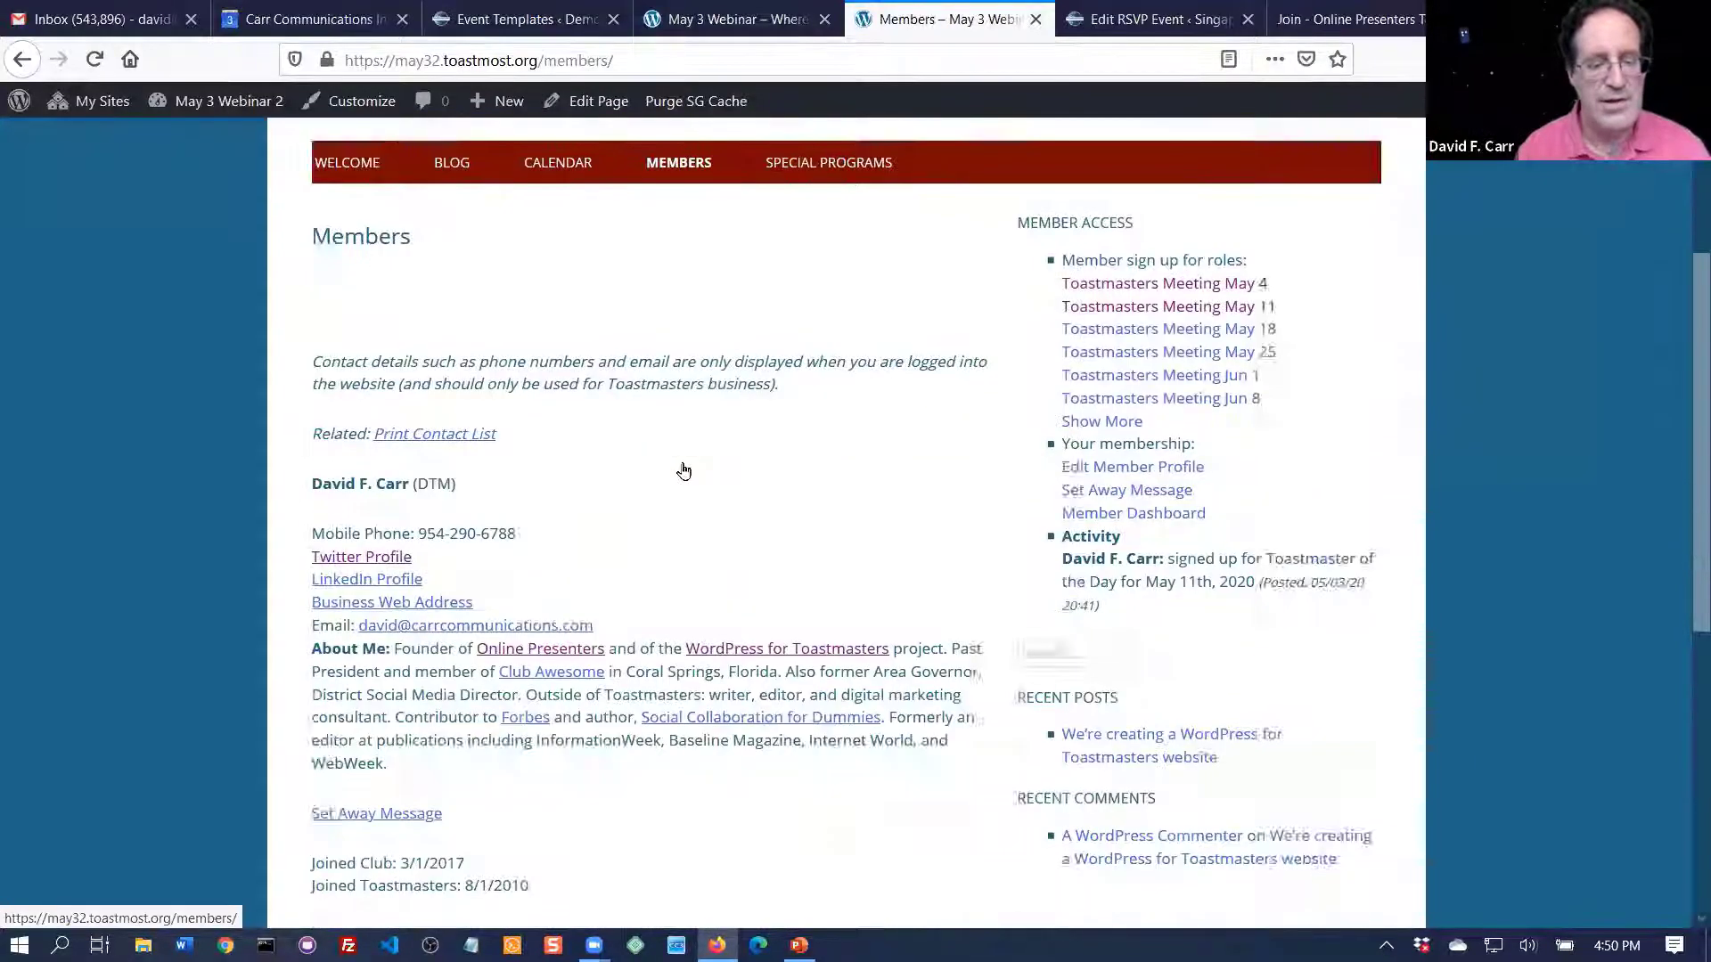
# - In the site customizer, add the Toastmasters International page to the Primary Menu and nest it as a sub-item under Members
pyautogui.scroll(1, 683, 471)
pyautogui.scroll(6, 683, 471)
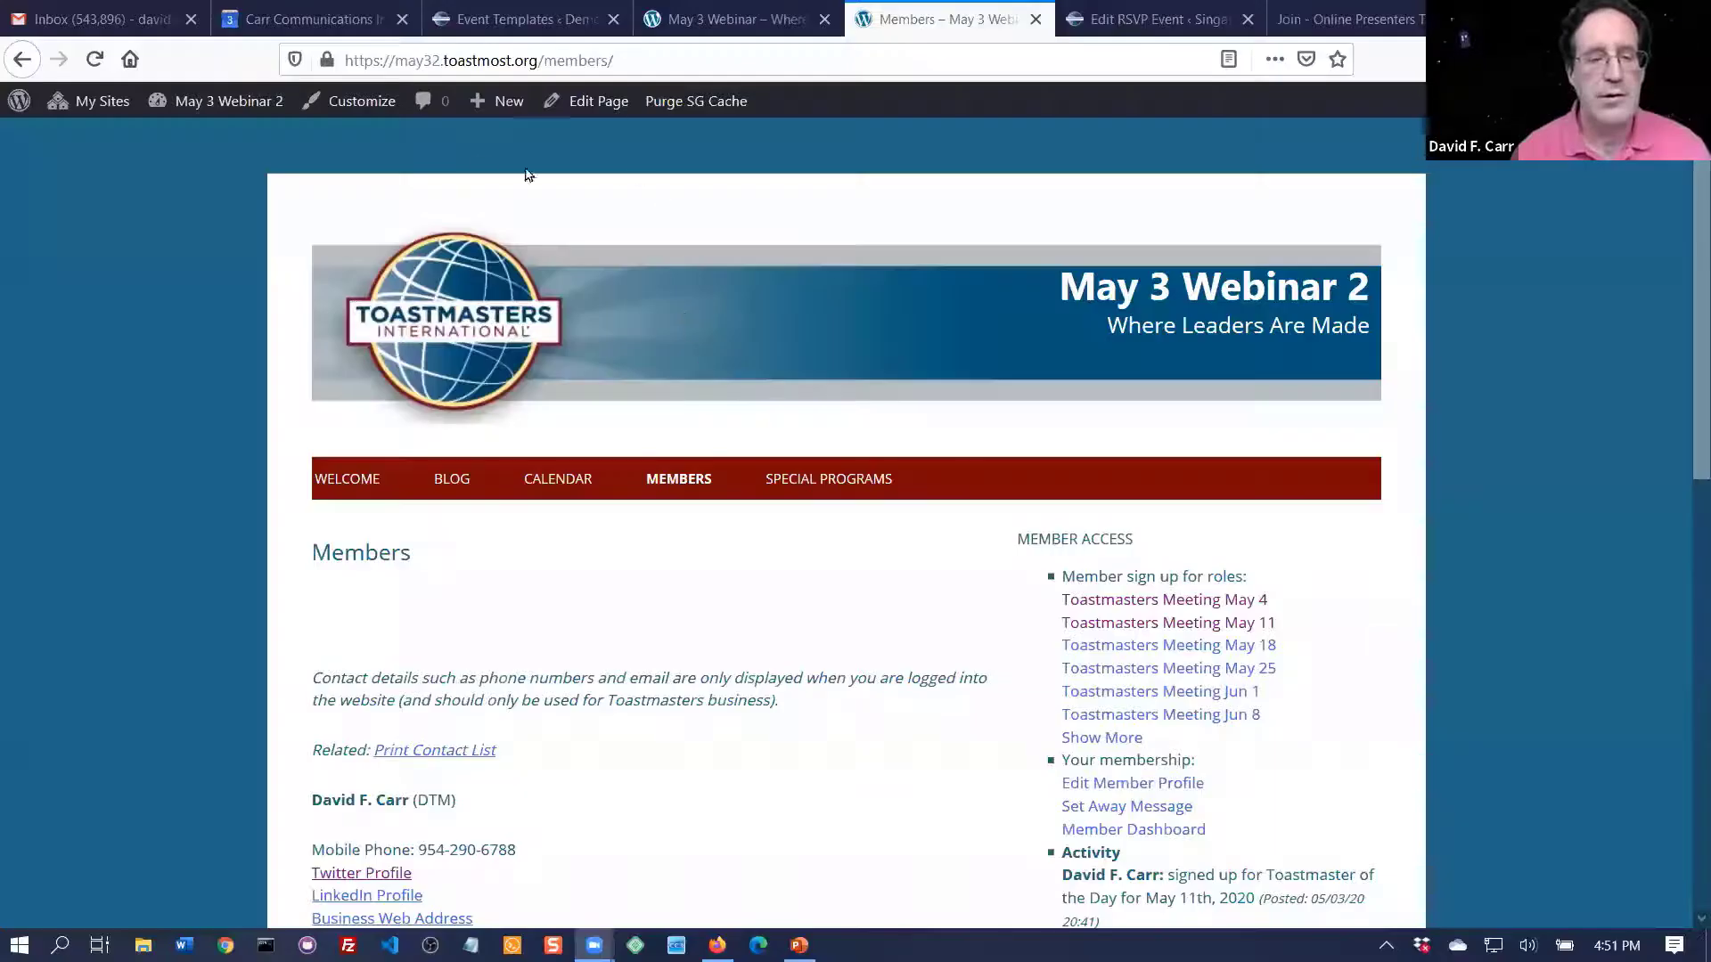
pyautogui.click(380, 105)
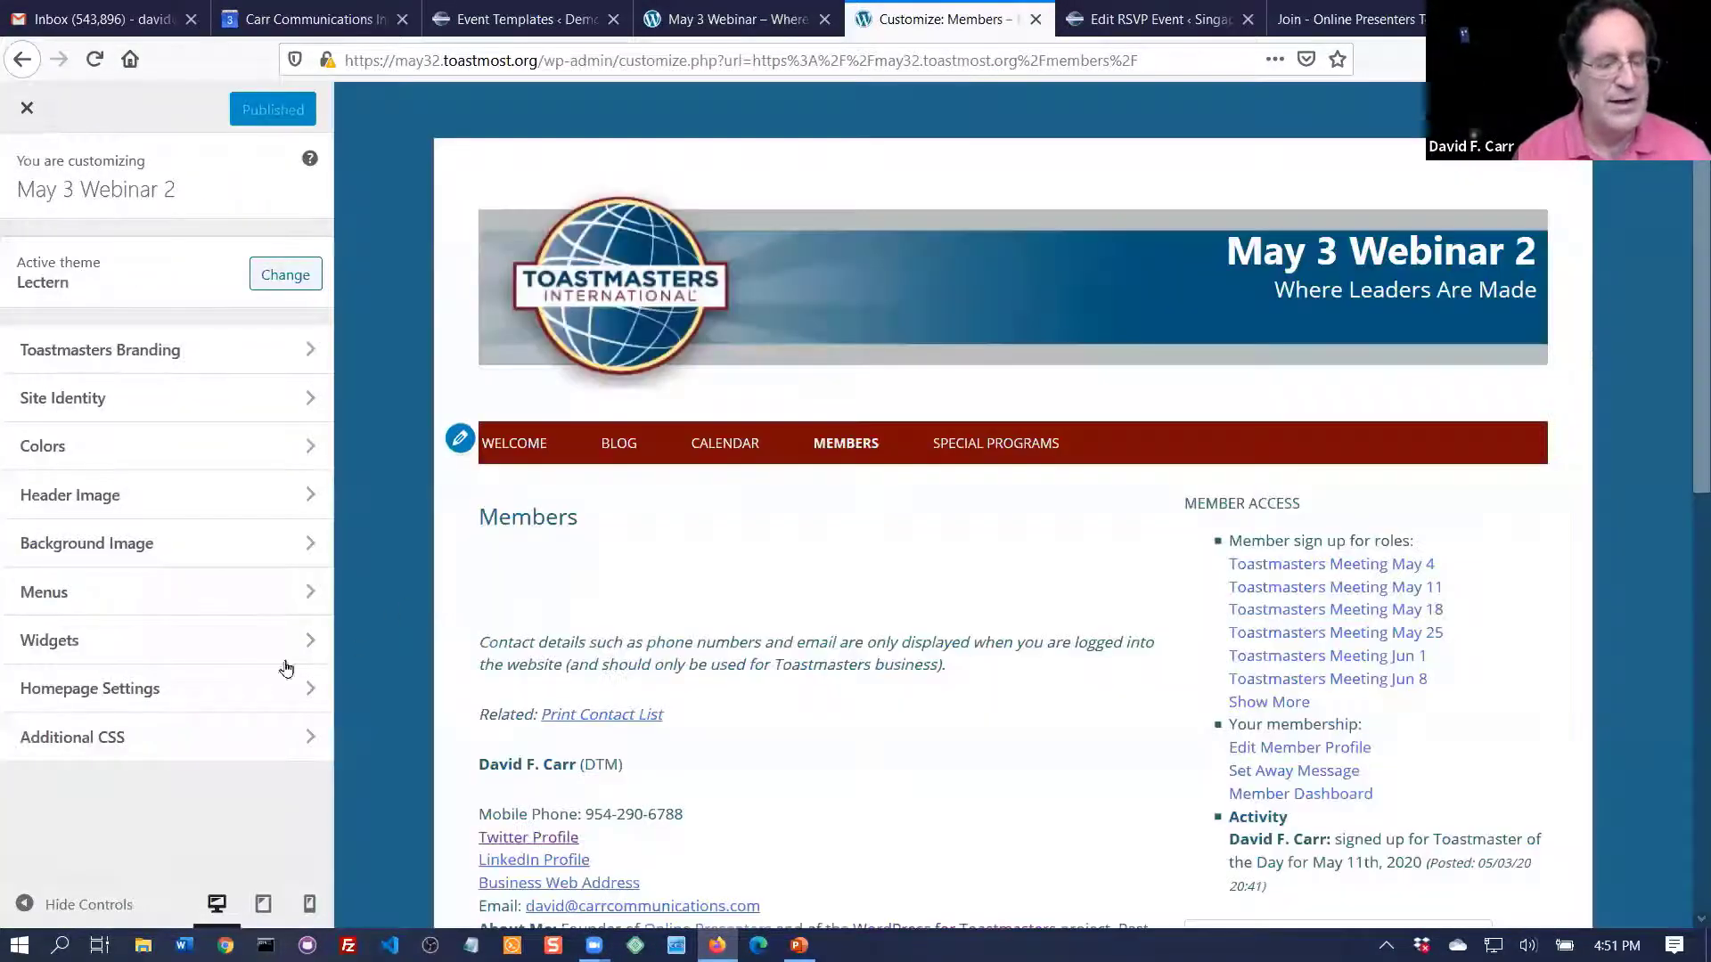
pyautogui.click(124, 594)
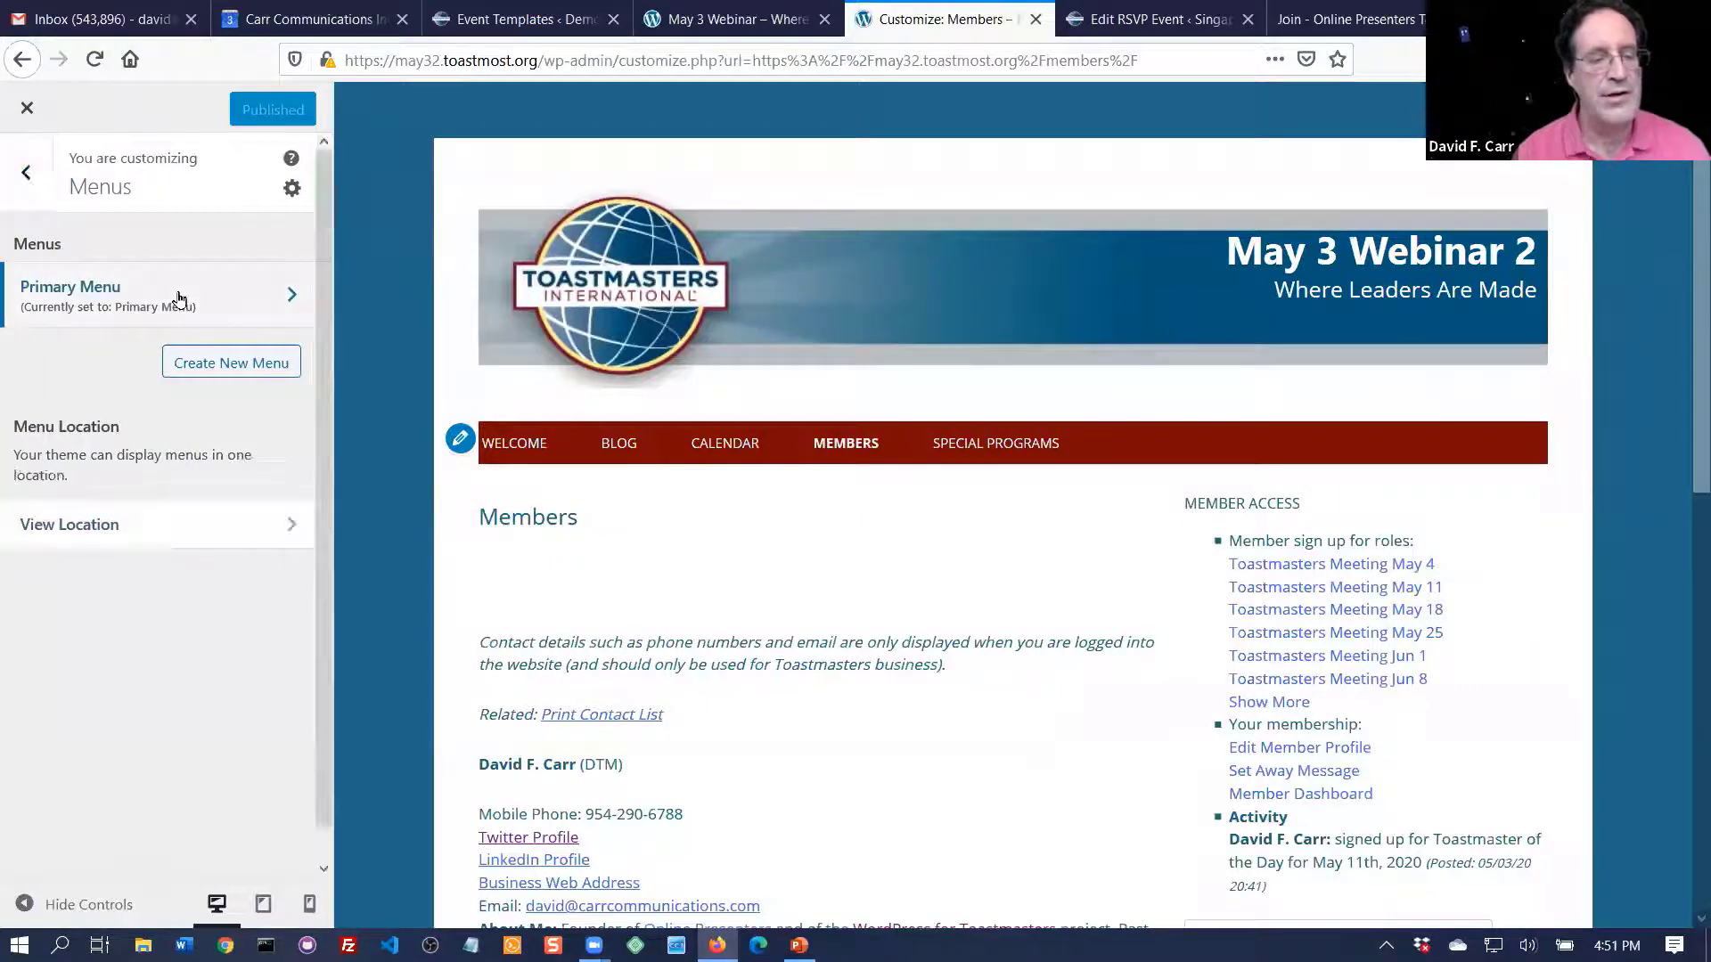
pyautogui.click(136, 297)
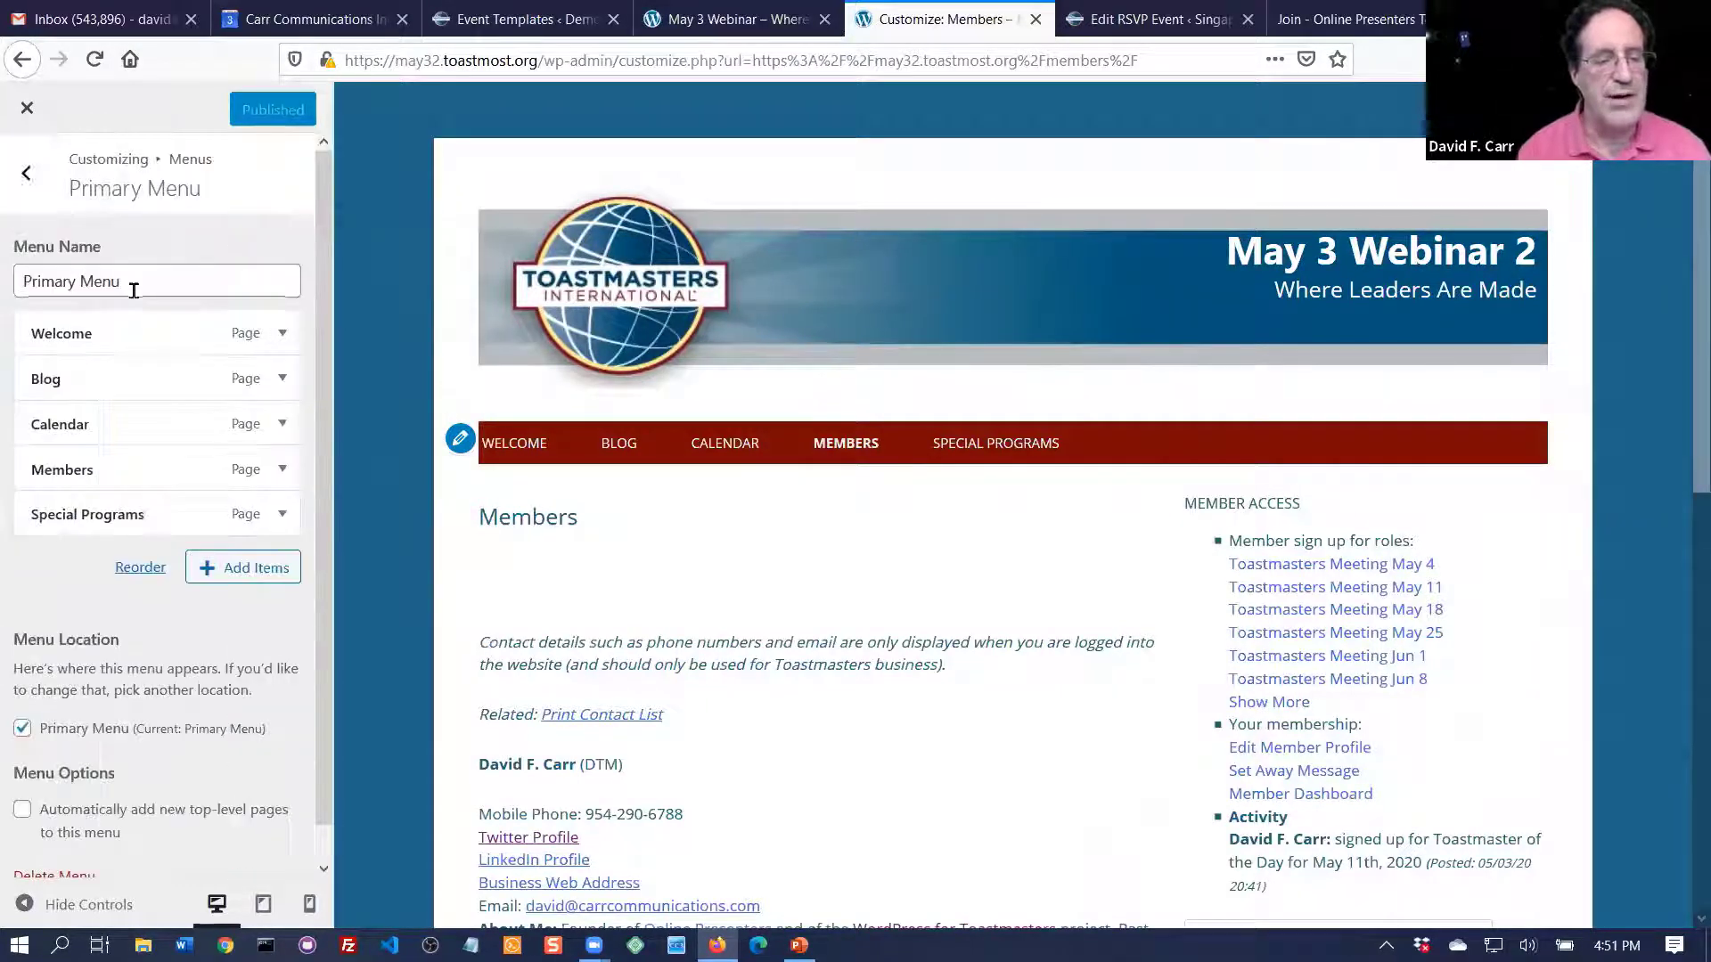
pyautogui.click(277, 573)
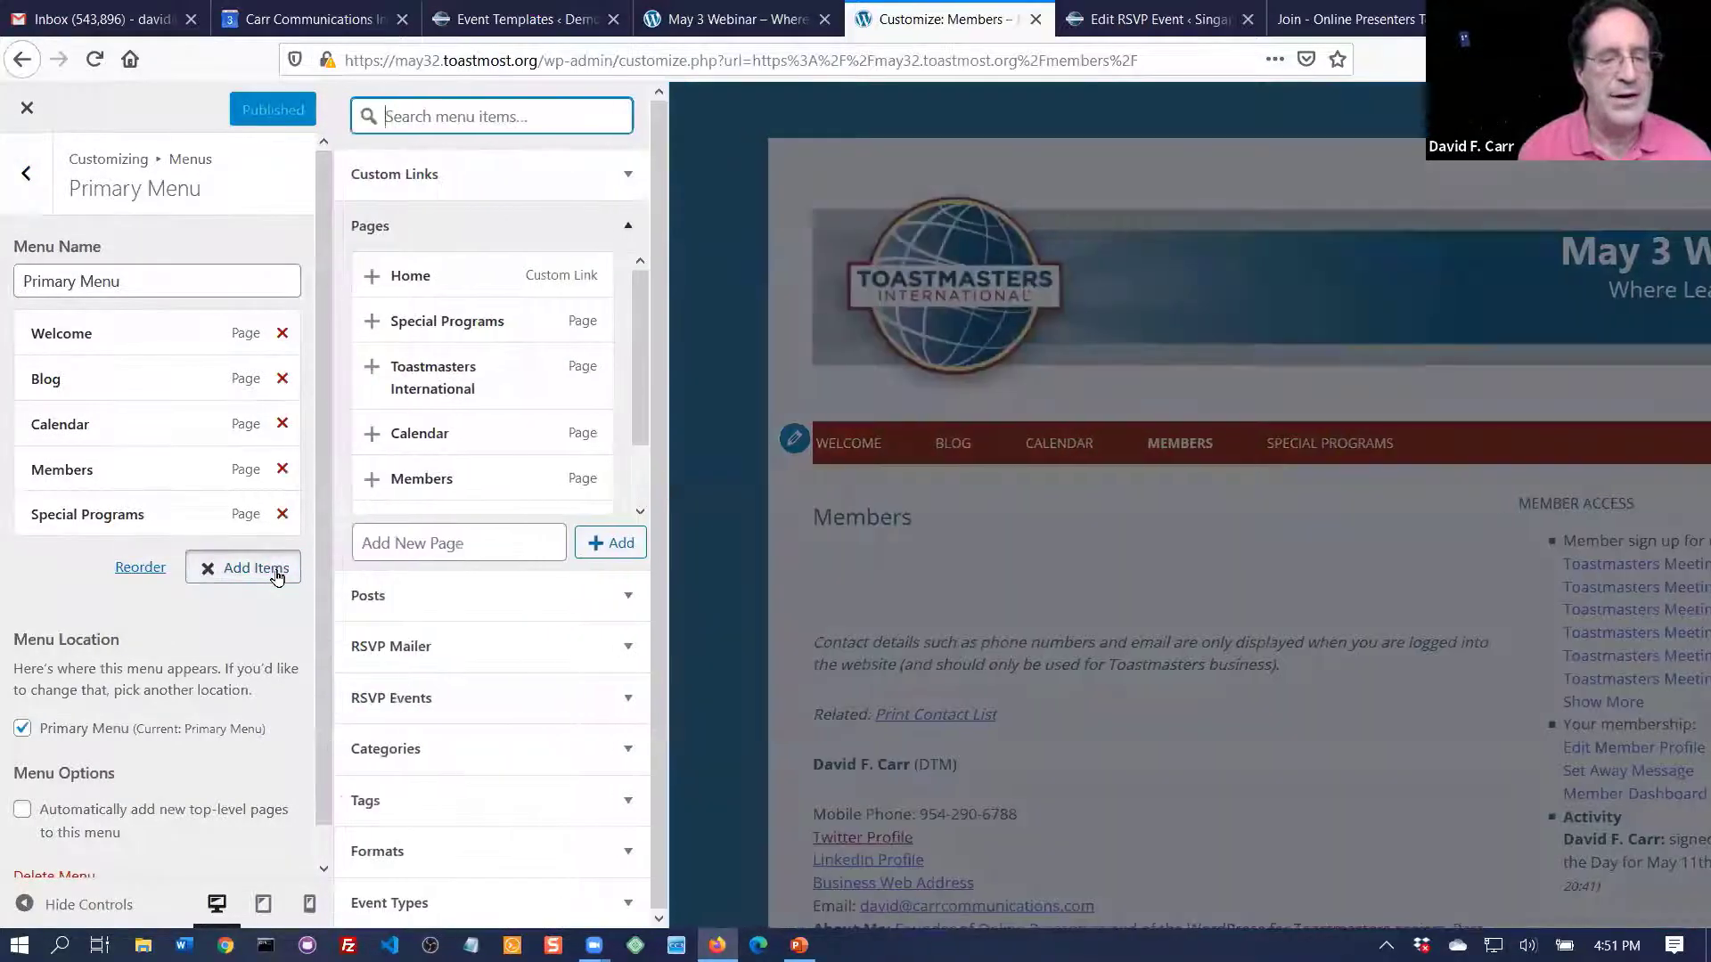
pyautogui.click(497, 381)
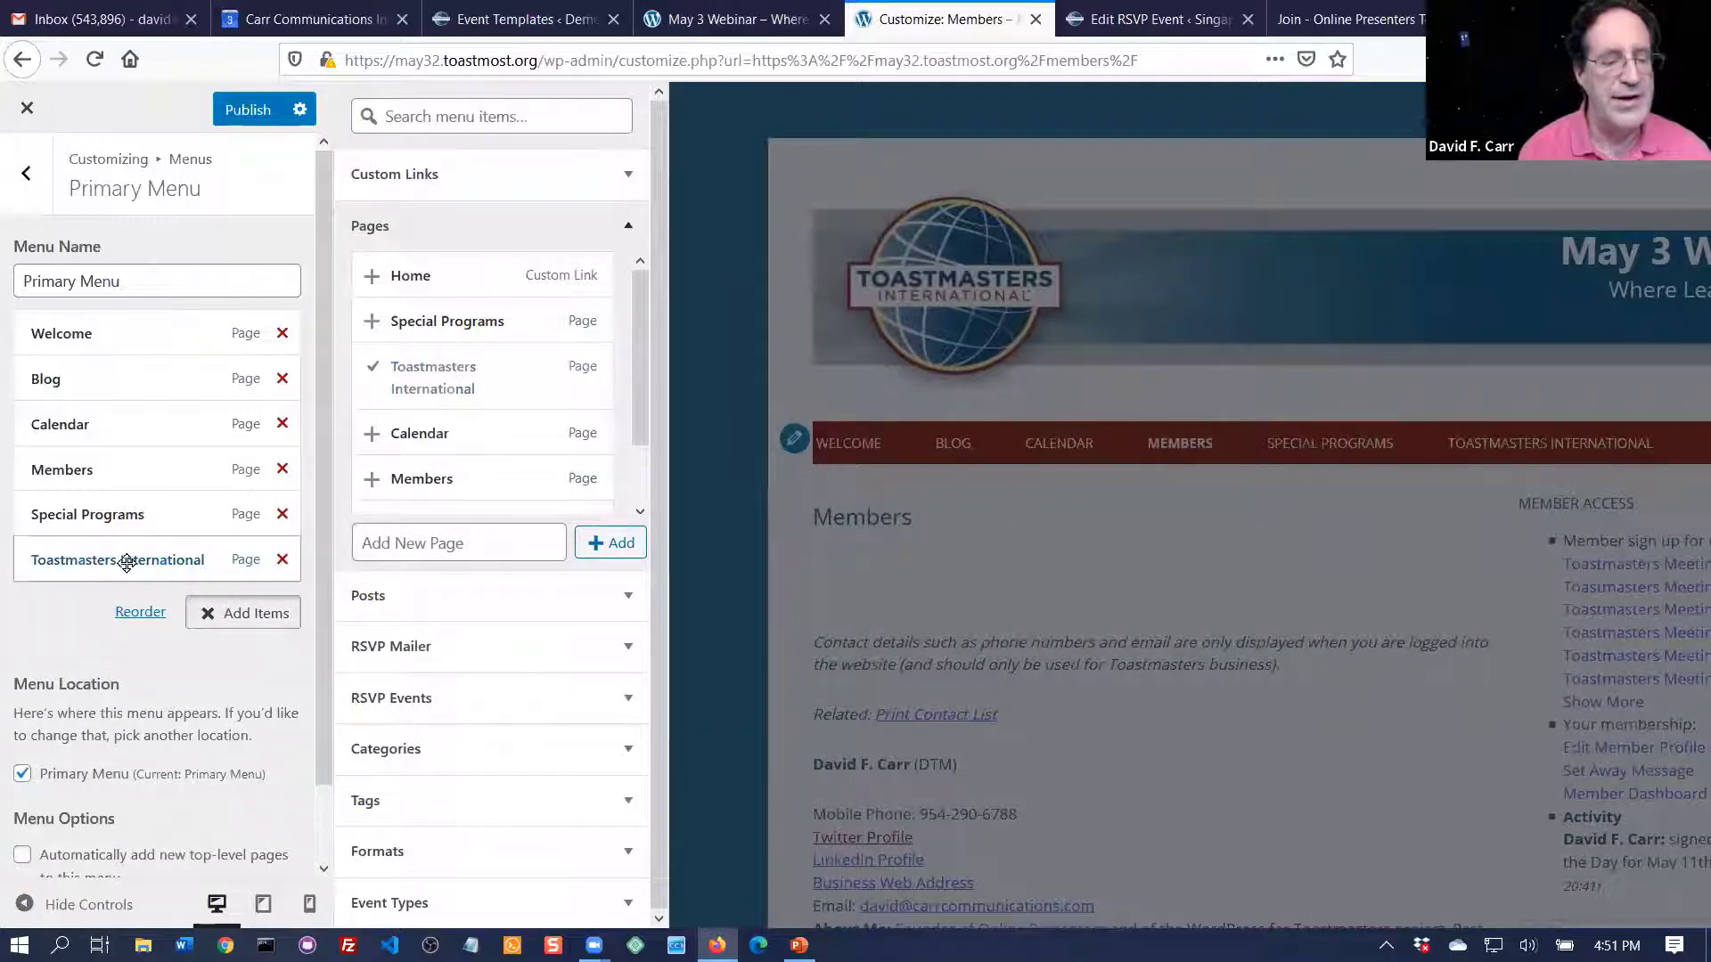
pyautogui.moveTo(128, 567); pyautogui.dragTo(212, 498)
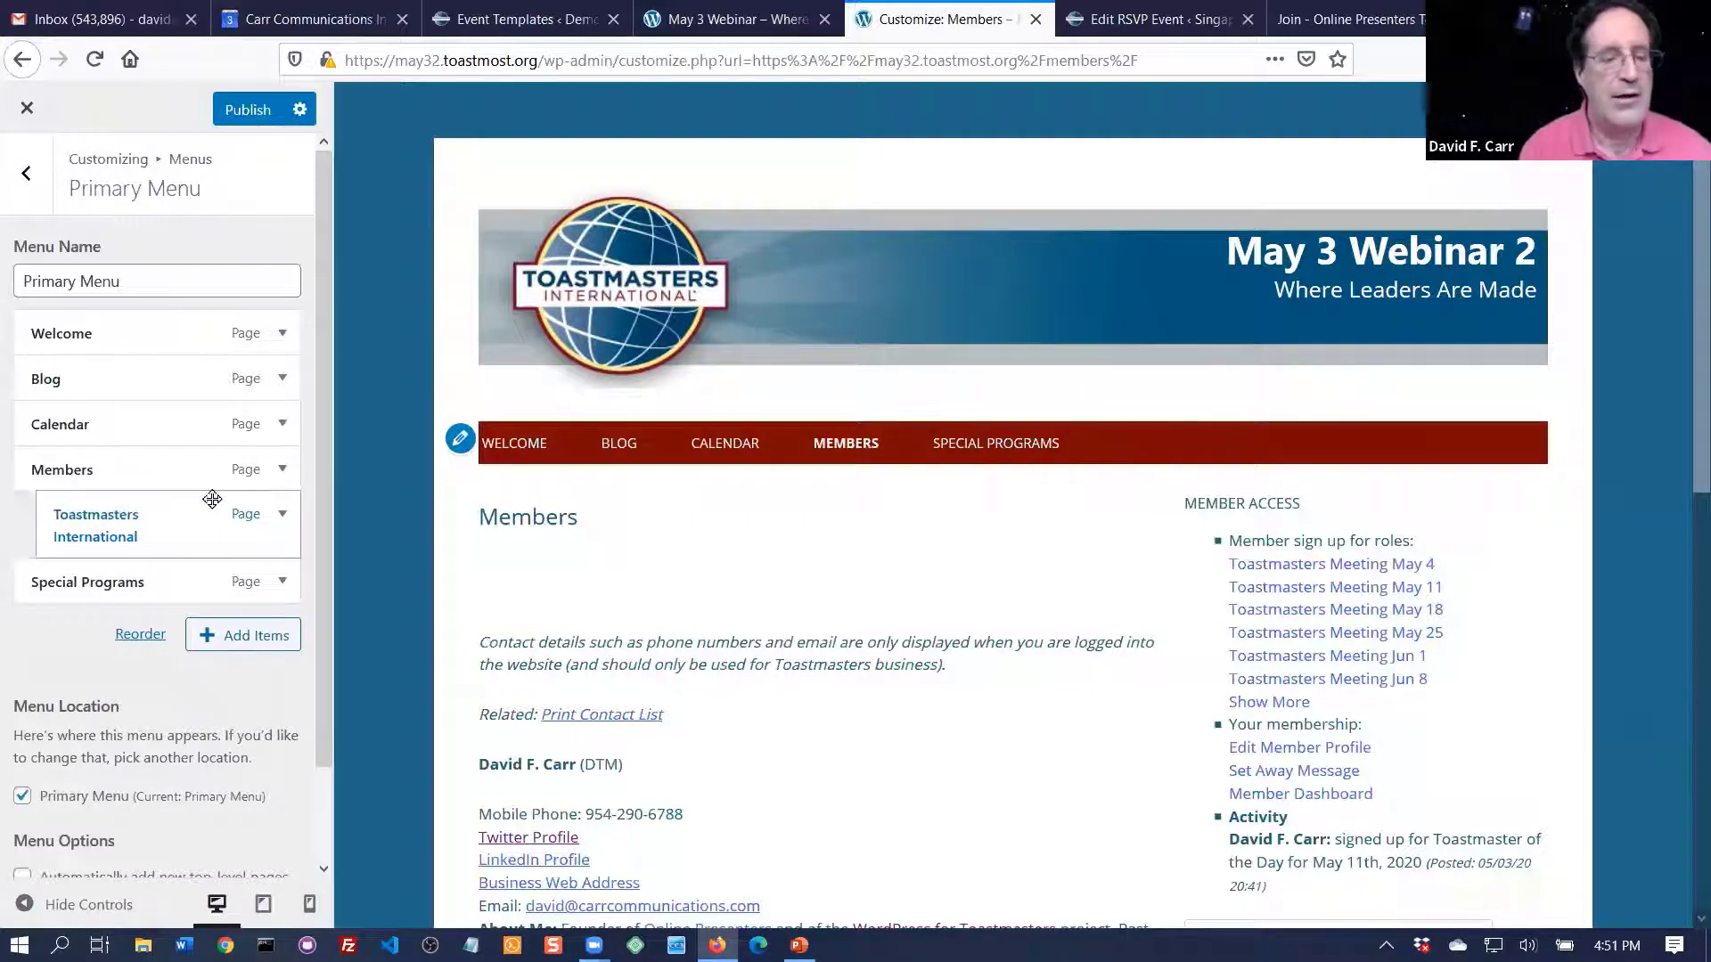
# - Publish the menu changes, return to the site and open the Toastmasters International page from the Members submenu
pyautogui.click(254, 110)
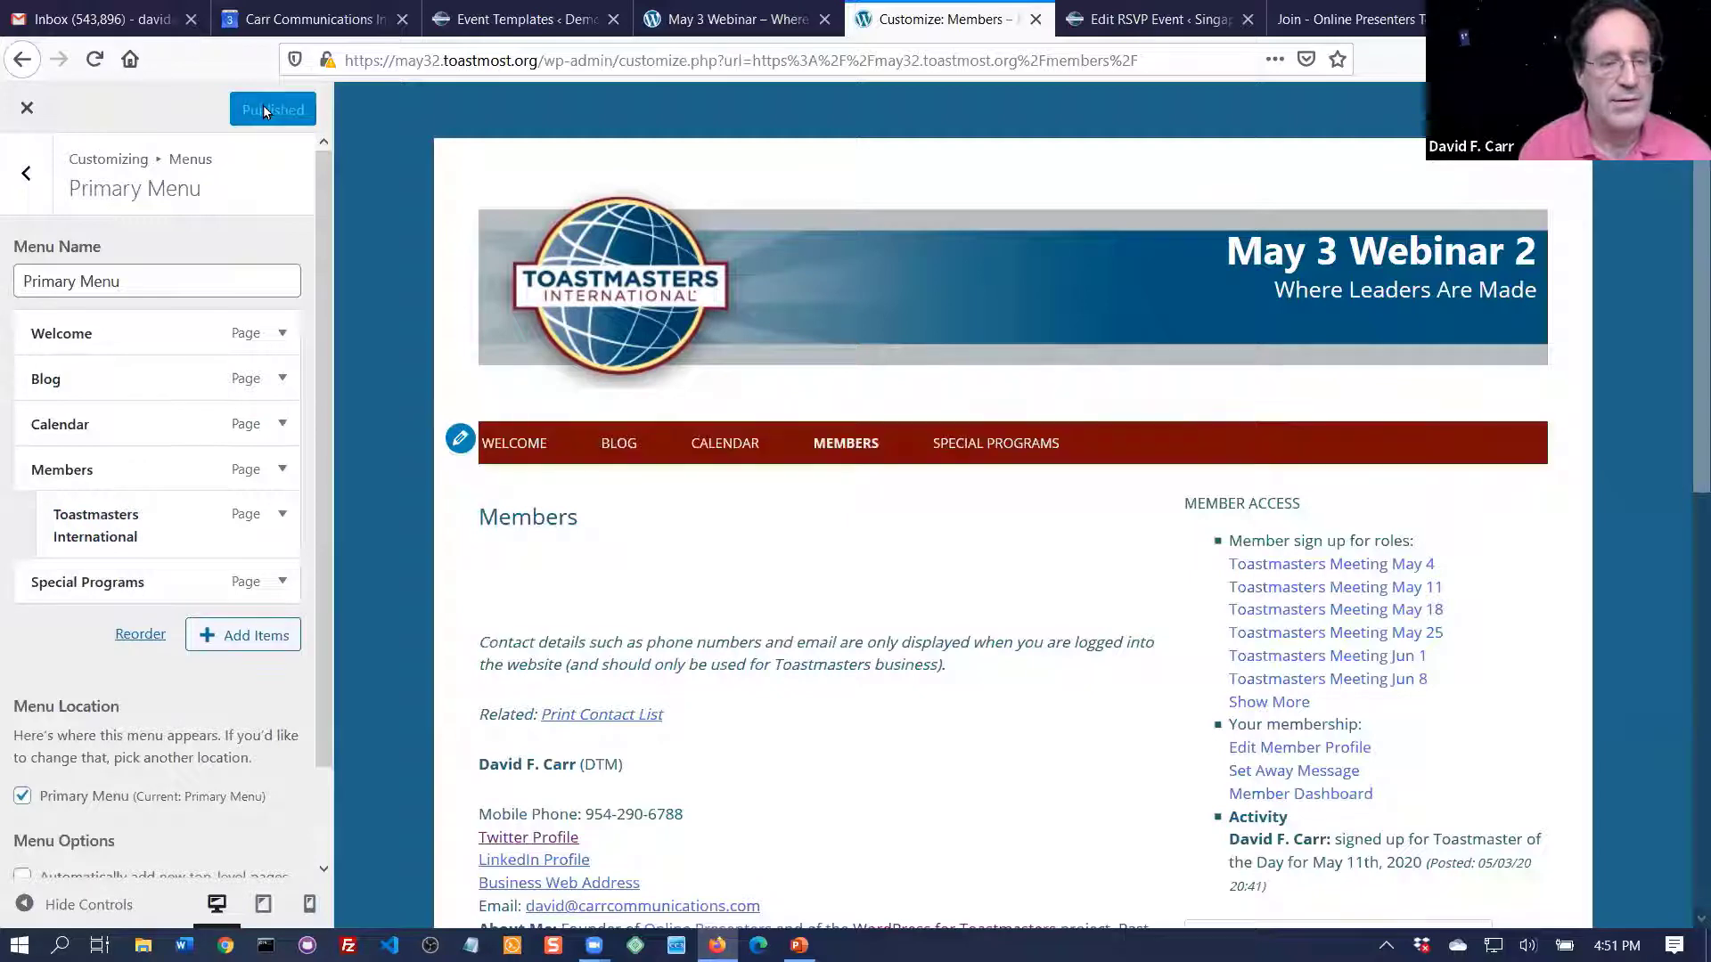
pyautogui.click(26, 111)
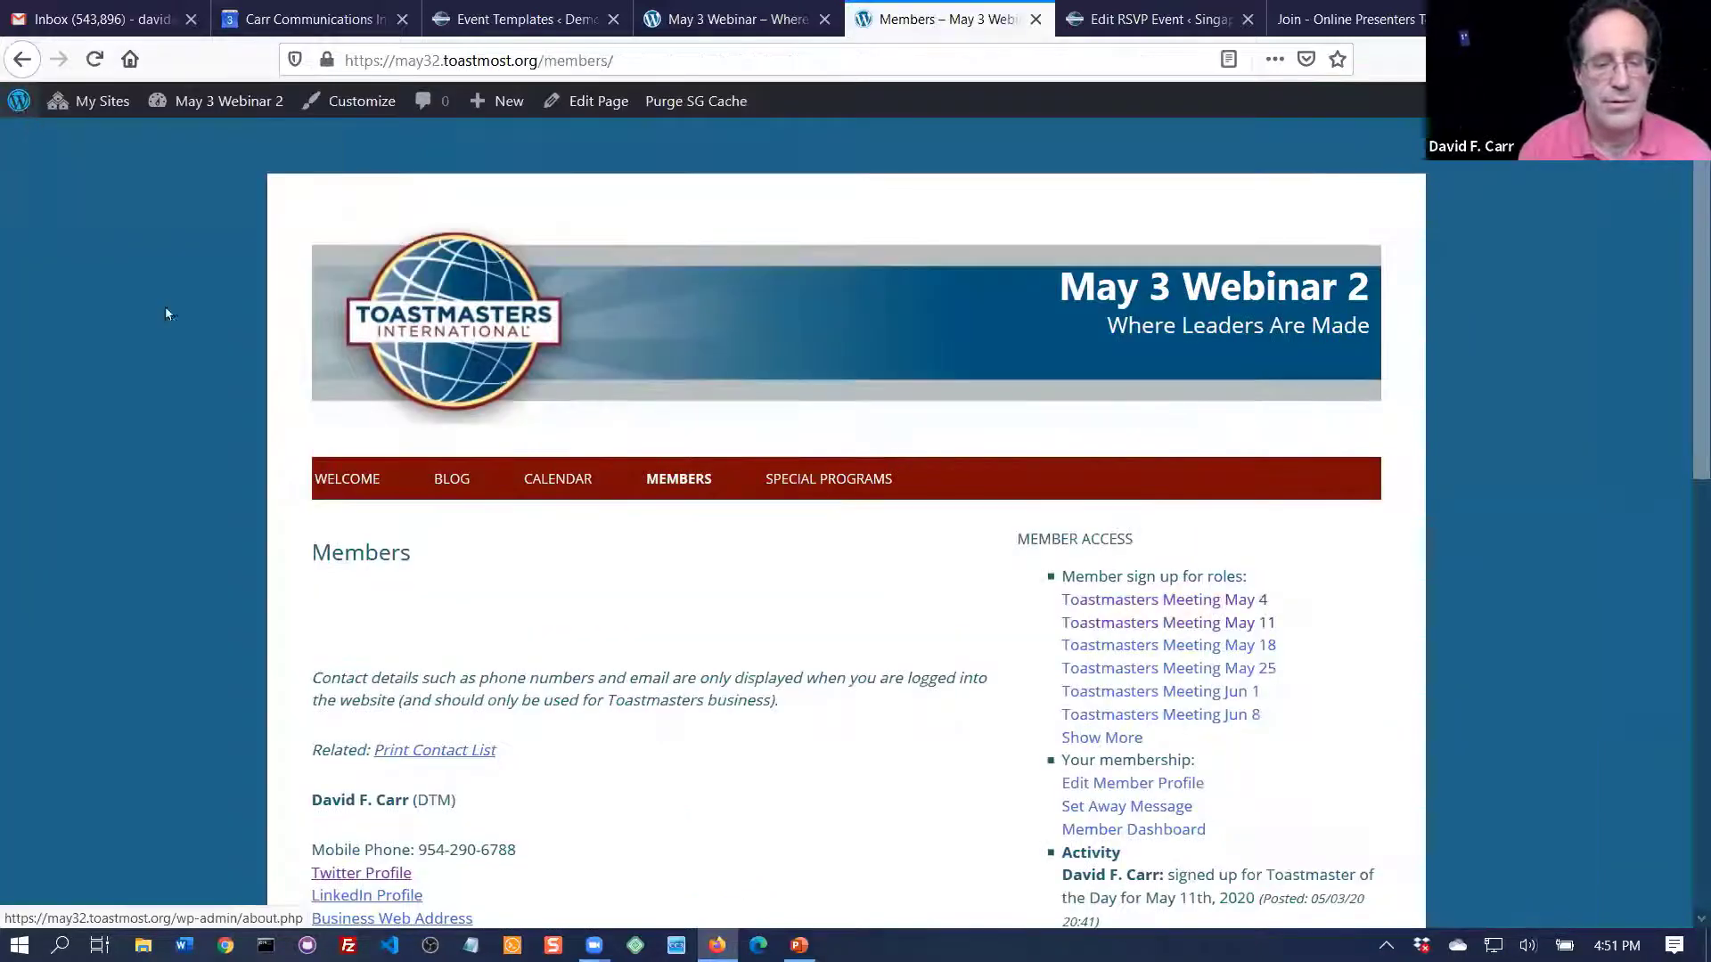
pyautogui.moveTo(706, 479)
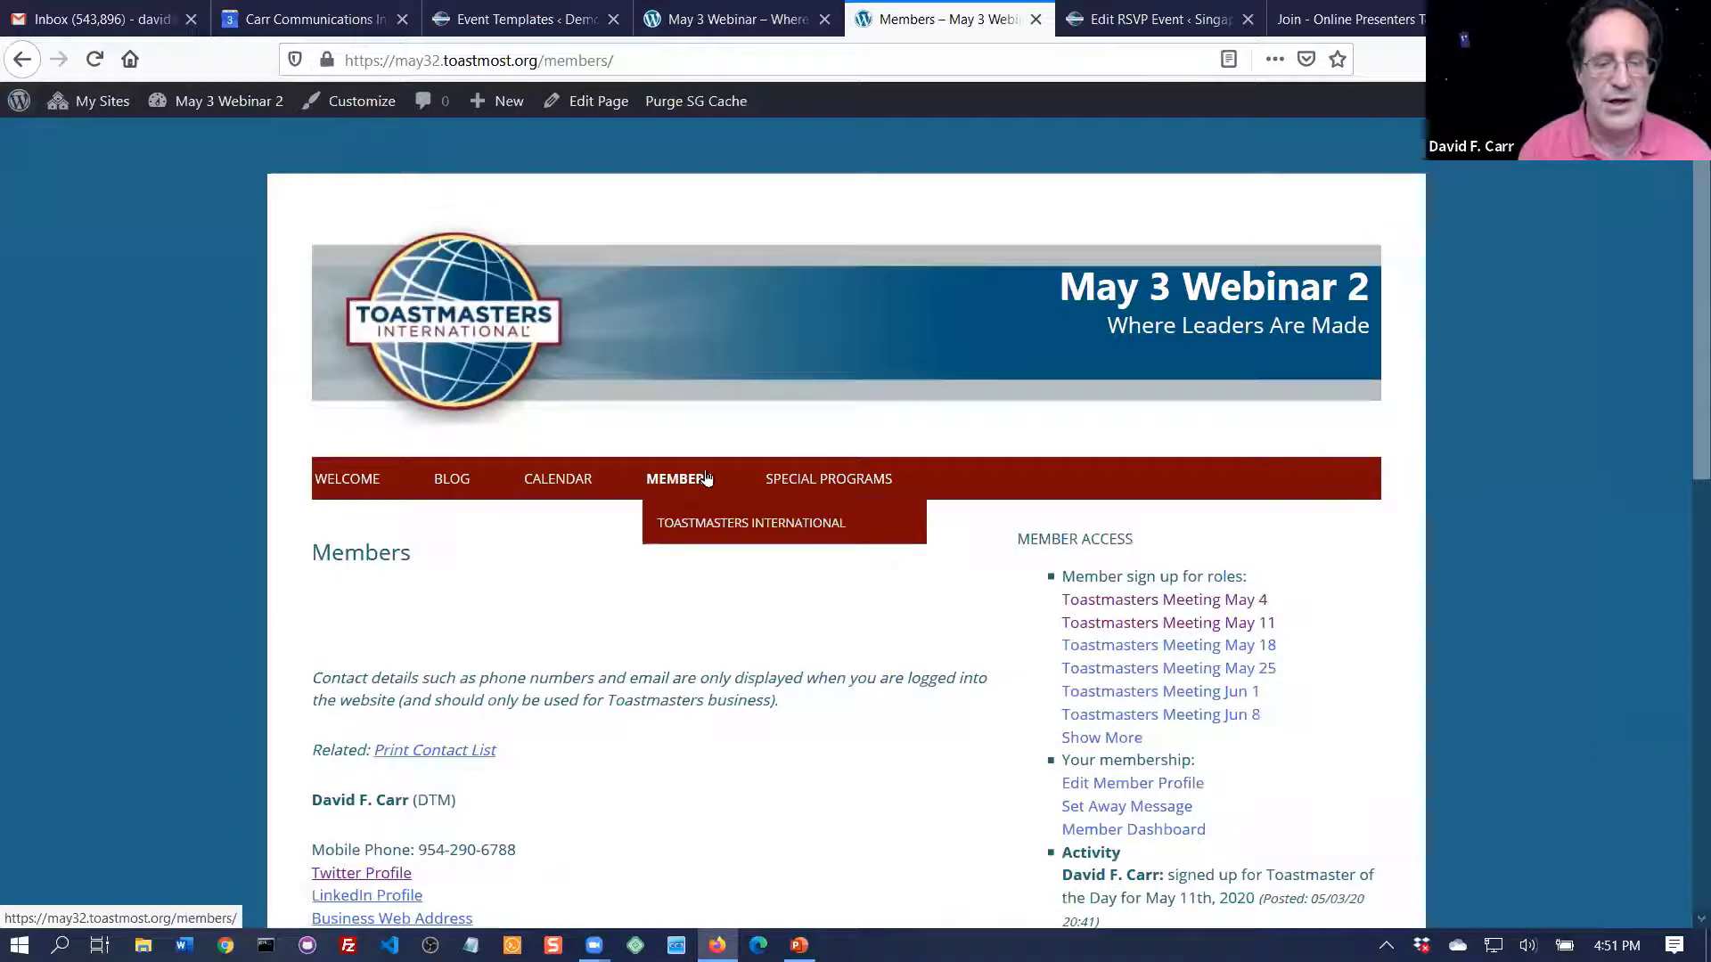
pyautogui.click(687, 524)
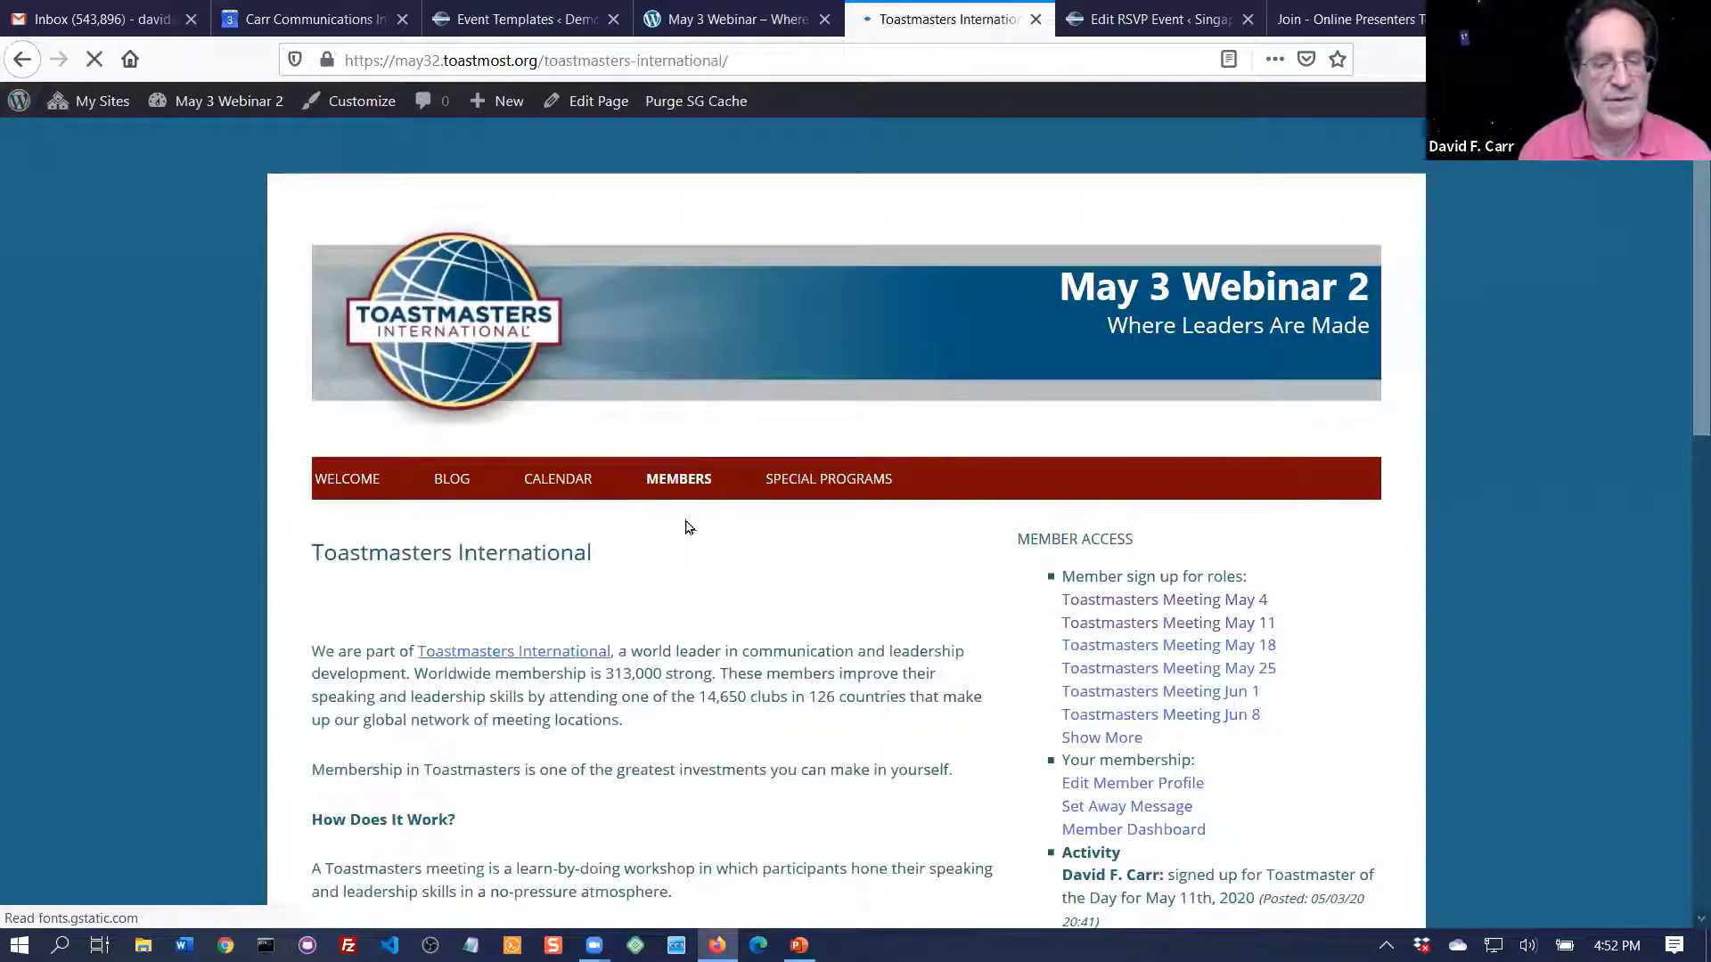